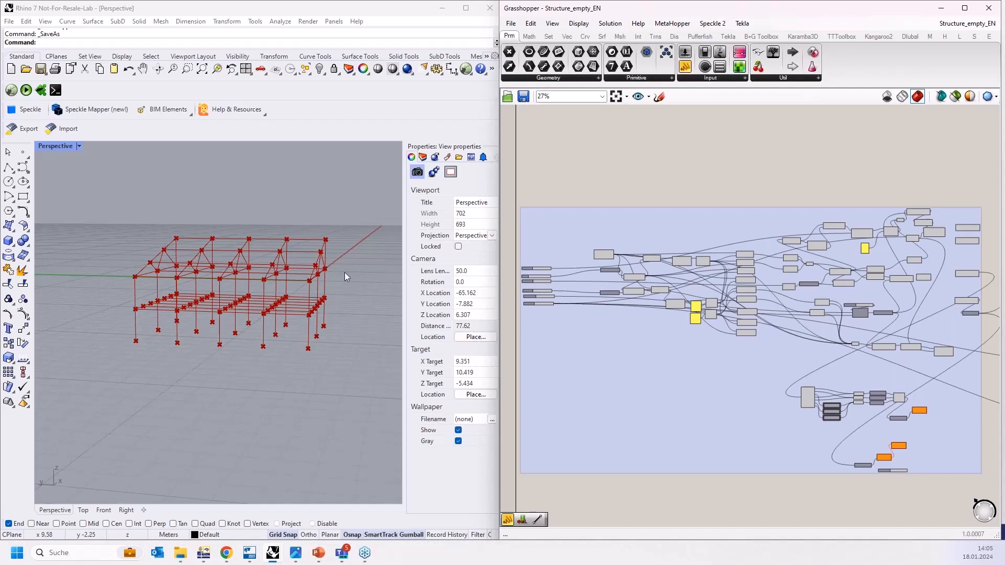
# Examine the red frame structure with its columns, stage beams and roof trusses from several angles in the Perspective viewport
pyautogui.scroll(3, 256, 279)
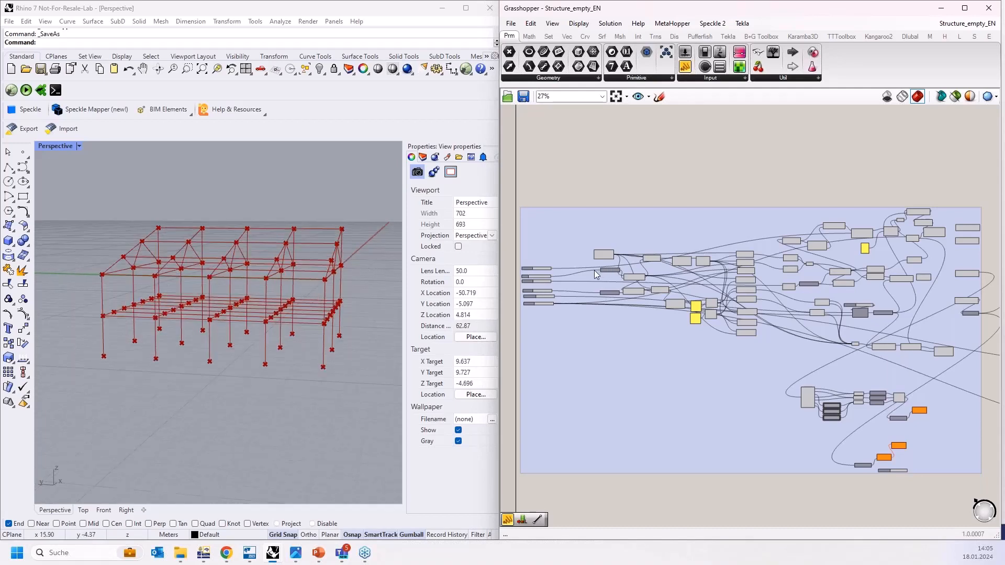
pyautogui.click(311, 344)
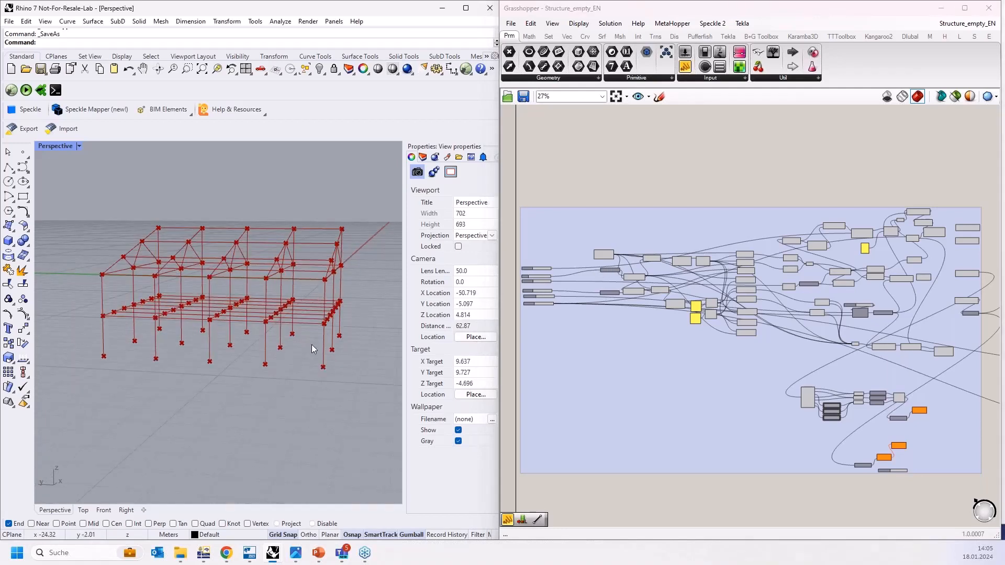
pyautogui.click(555, 429)
pyautogui.scroll(2, 339, 314)
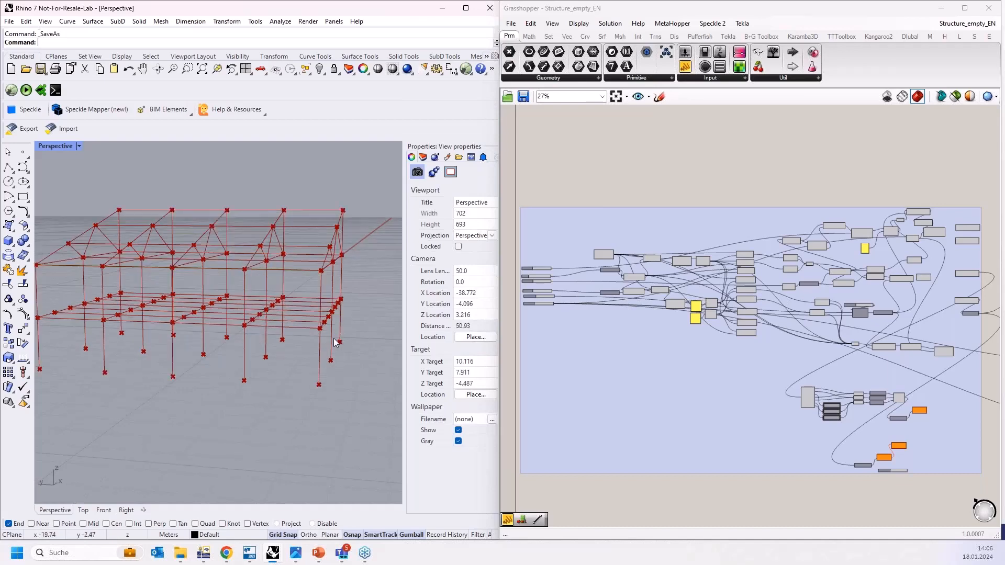
pyautogui.moveTo(360, 306); pyautogui.dragTo(349, 338, button='right')
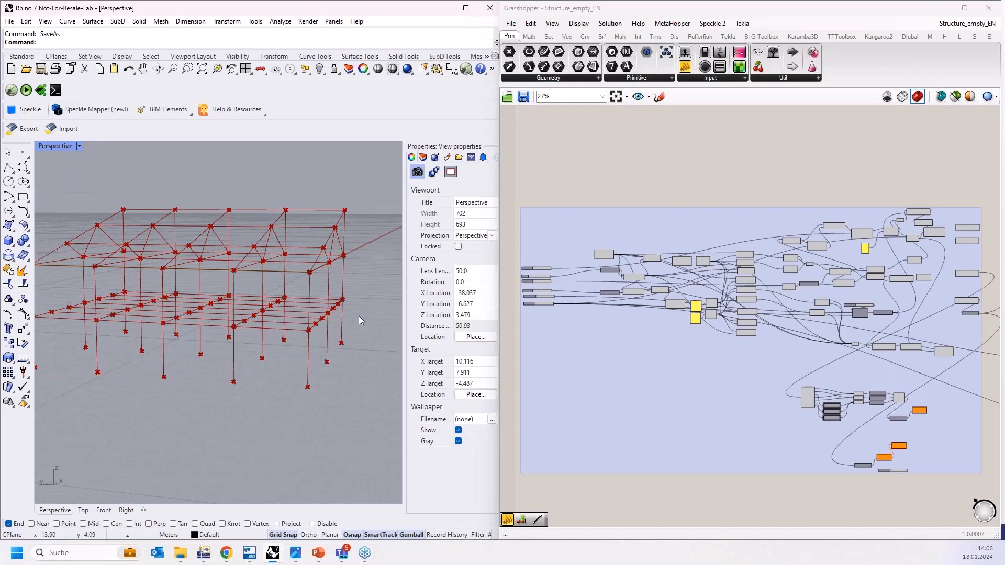
pyautogui.moveTo(325, 344); pyautogui.dragTo(98, 287, button='right')
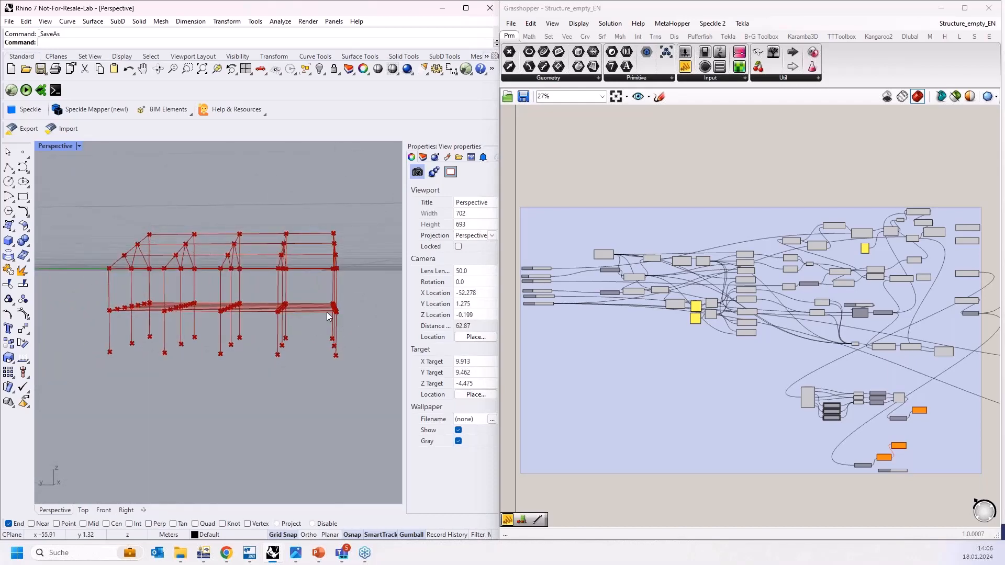
pyautogui.scroll(2, 327, 312)
pyautogui.moveTo(345, 306); pyautogui.dragTo(329, 342, button='right')
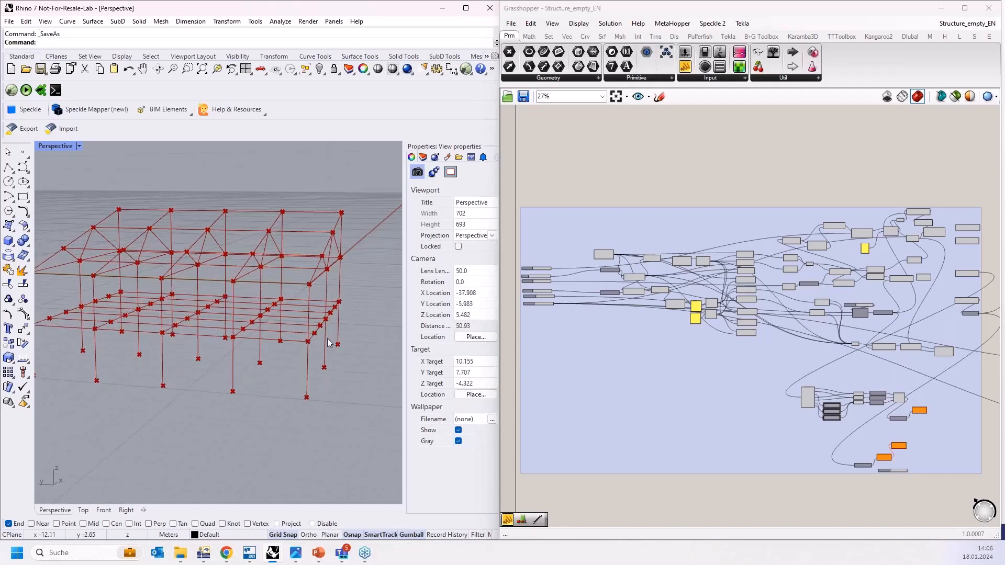
pyautogui.scroll(10, 357, 265)
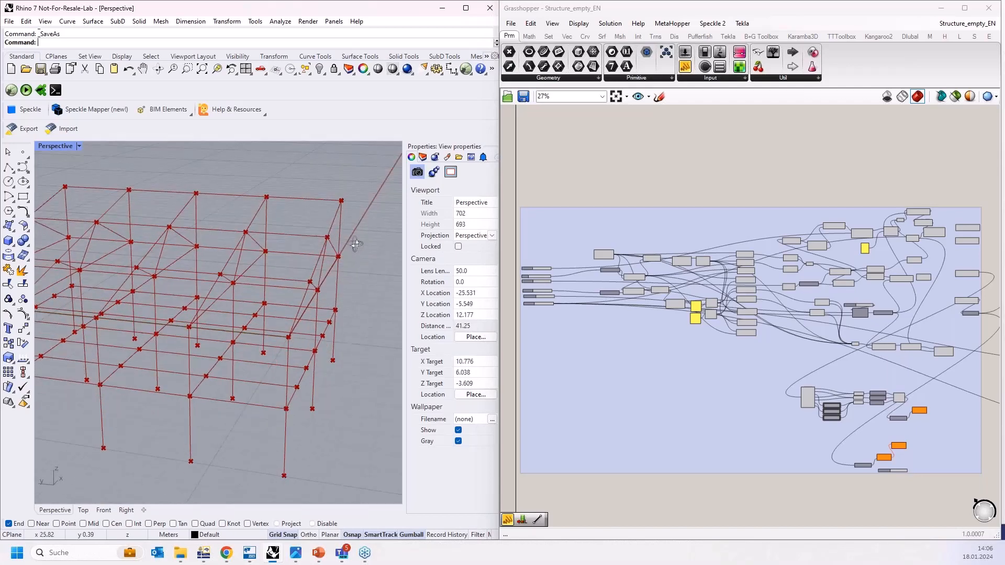
pyautogui.scroll(-2, 344, 231)
pyautogui.scroll(-2, 244, 181)
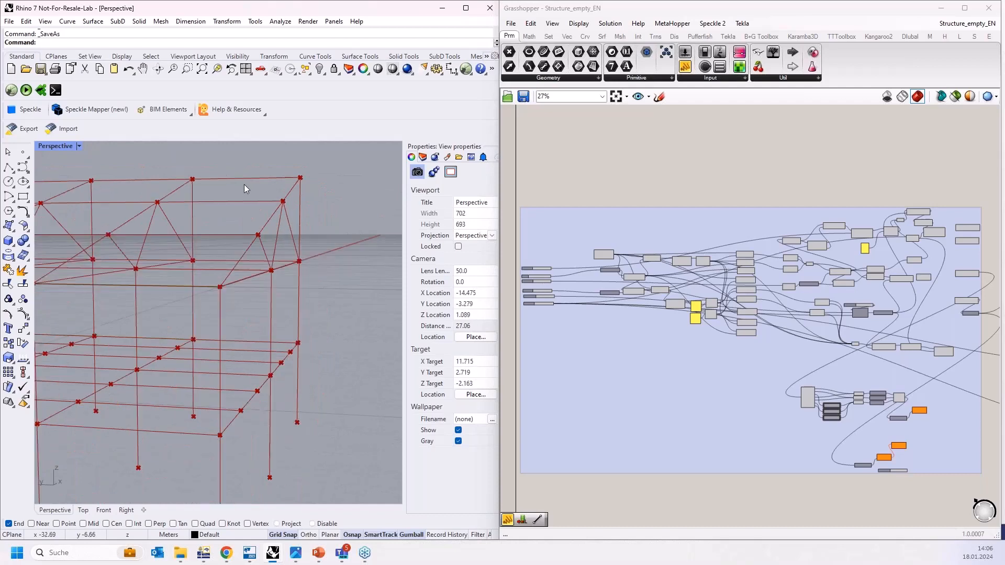
pyautogui.moveTo(219, 182)
pyautogui.mouseDown(button='right')
pyautogui.moveTo(227, 171)
pyautogui.moveTo(228, 181)
pyautogui.mouseUp(button='right')
pyautogui.scroll(-6, 321, 244)
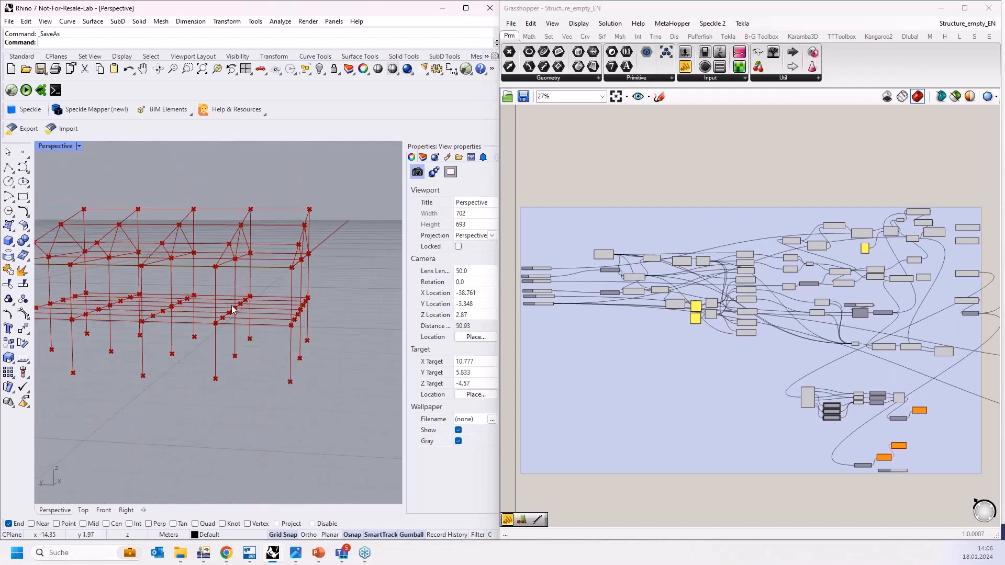
pyautogui.moveTo(319, 298); pyautogui.dragTo(317, 304, button='right')
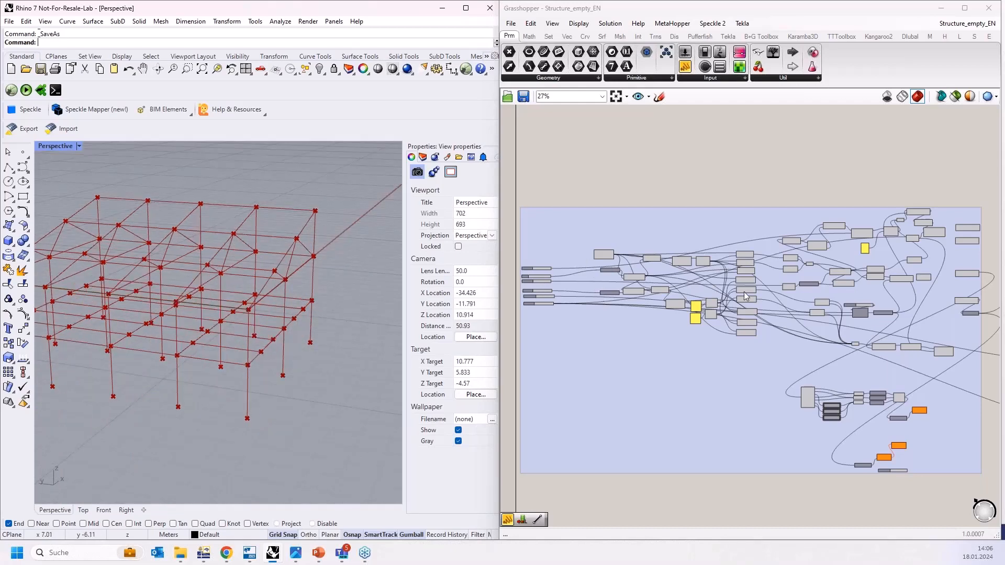
# Try out the Stage Beams, Length, Frame height and Frame count sliders, ending at 3, 13, 3 and 5
pyautogui.scroll(5, 649, 281)
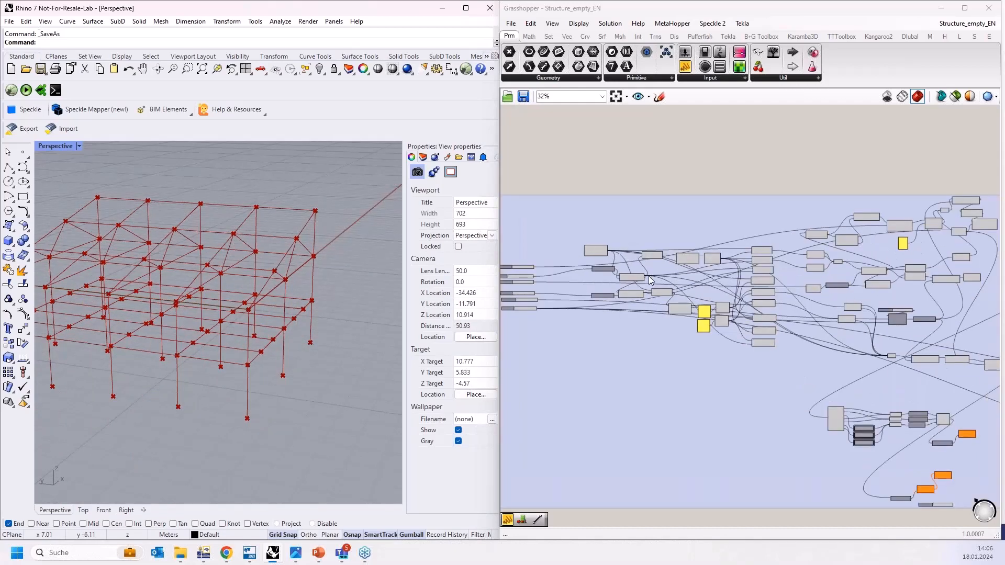
pyautogui.scroll(5, 657, 285)
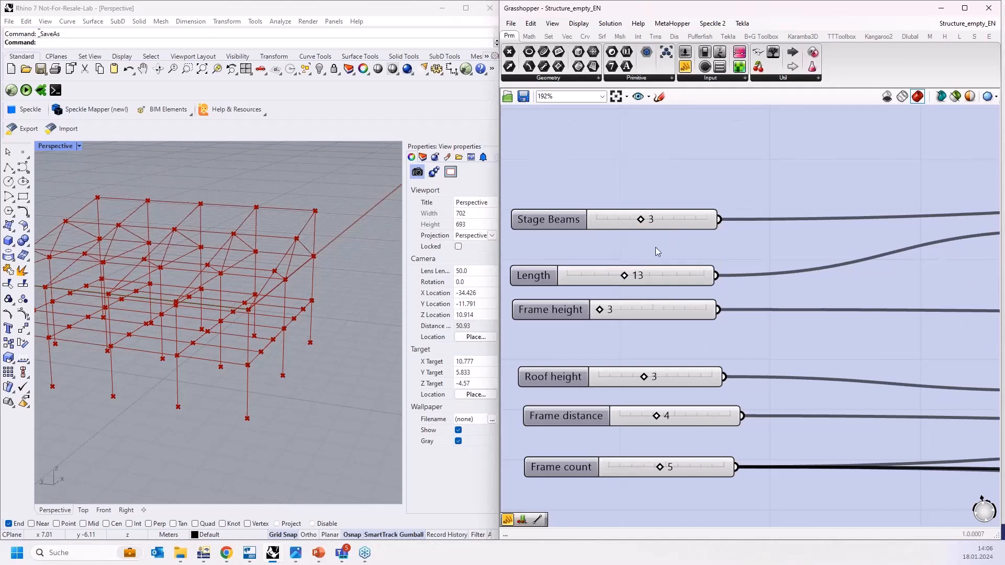
pyautogui.moveTo(387, 233); pyautogui.dragTo(367, 235, button='right')
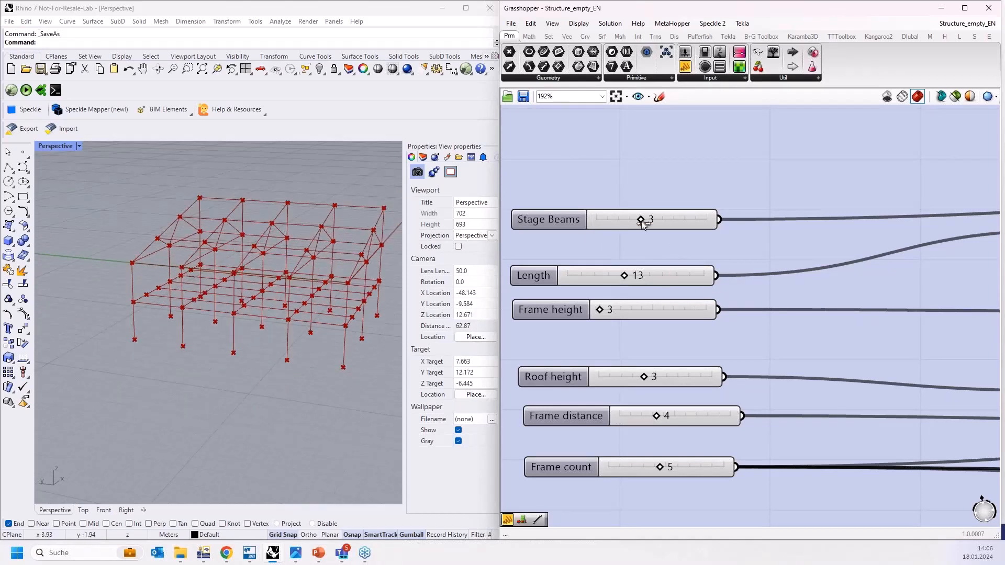
pyautogui.moveTo(643, 222)
pyautogui.mouseDown()
pyautogui.moveTo(675, 220)
pyautogui.moveTo(607, 221)
pyautogui.moveTo(632, 219)
pyautogui.mouseUp()
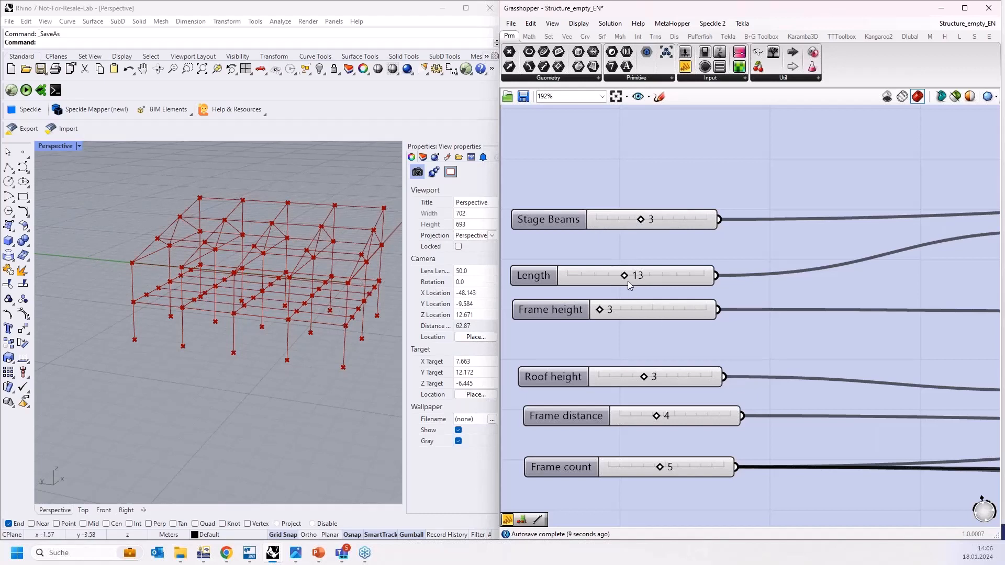
pyautogui.moveTo(625, 276)
pyautogui.mouseDown()
pyautogui.moveTo(642, 280)
pyautogui.moveTo(628, 277)
pyautogui.mouseUp()
pyautogui.moveTo(619, 312)
pyautogui.mouseDown()
pyautogui.moveTo(647, 311)
pyautogui.moveTo(600, 312)
pyautogui.mouseUp()
pyautogui.moveTo(661, 464)
pyautogui.mouseDown()
pyautogui.moveTo(694, 466)
pyautogui.moveTo(661, 467)
pyautogui.mouseUp()
# Select the point component with X, Y and Z coordinates to locate its point in the Rhino model
pyautogui.scroll(-5, 569, 392)
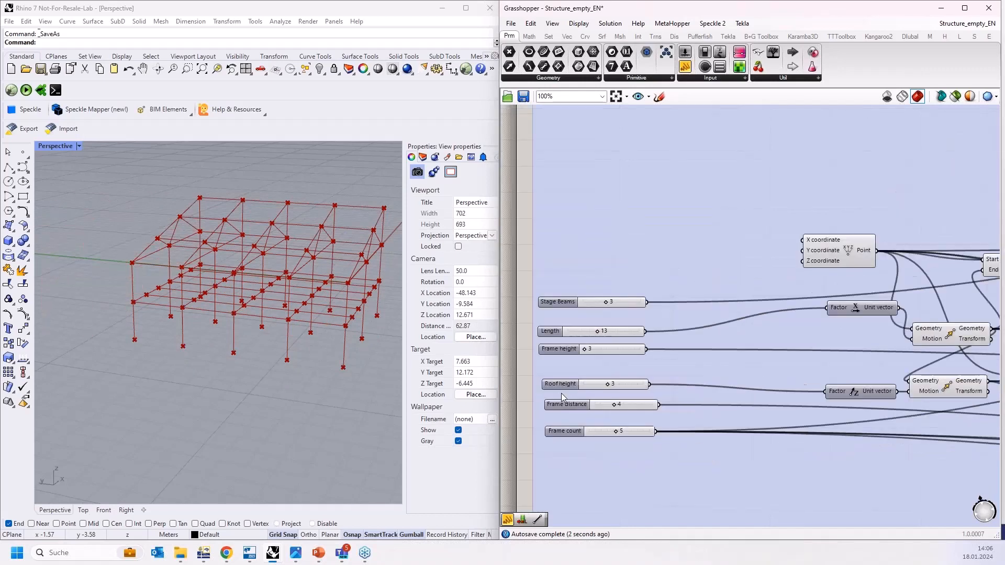
pyautogui.scroll(3, 666, 357)
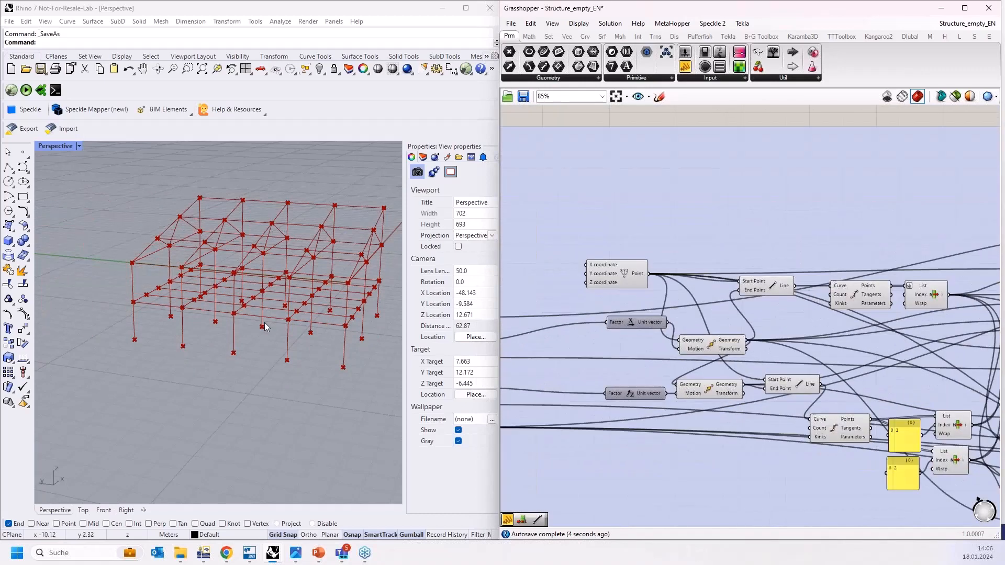
pyautogui.scroll(-2, 142, 322)
pyautogui.scroll(3, 241, 292)
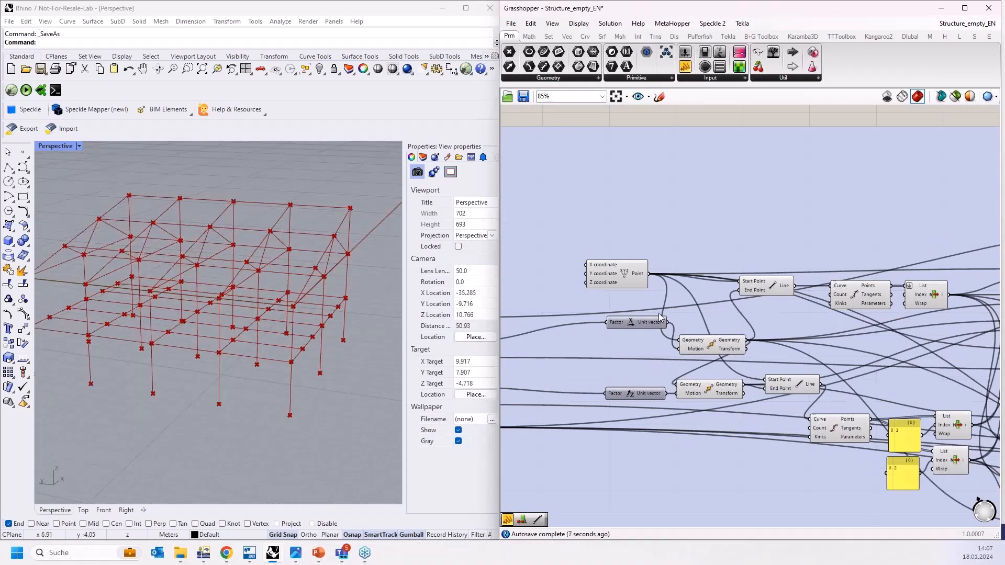
pyautogui.scroll(2, 611, 284)
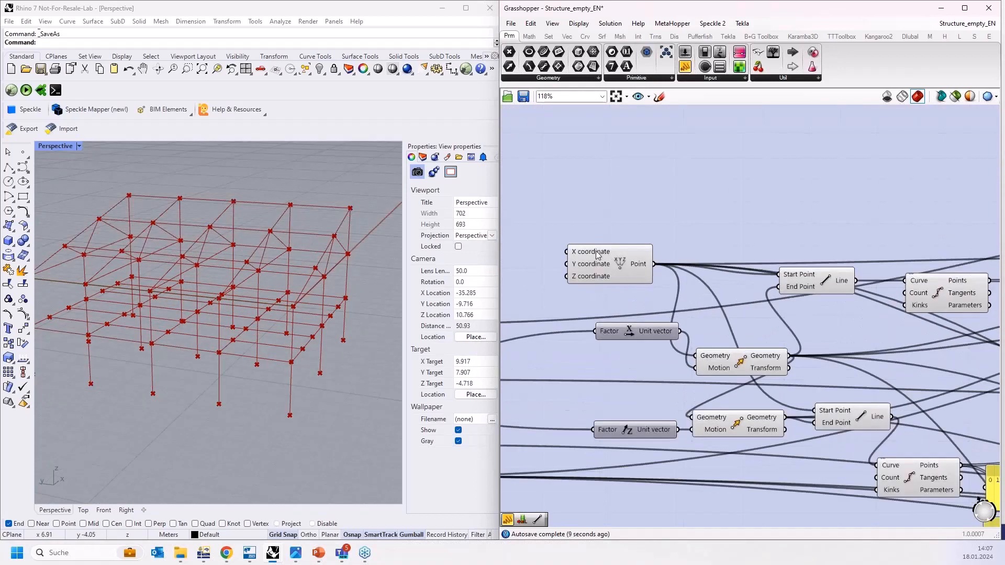
pyautogui.click(612, 269)
pyautogui.scroll(1, 658, 274)
pyautogui.scroll(1, 658, 274)
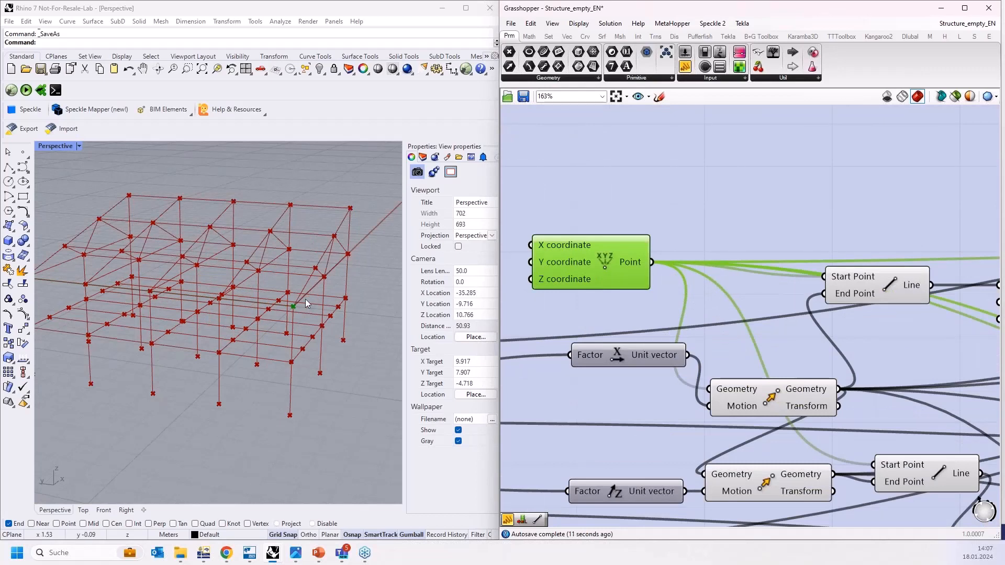
pyautogui.moveTo(305, 300); pyautogui.dragTo(303, 277, button='right')
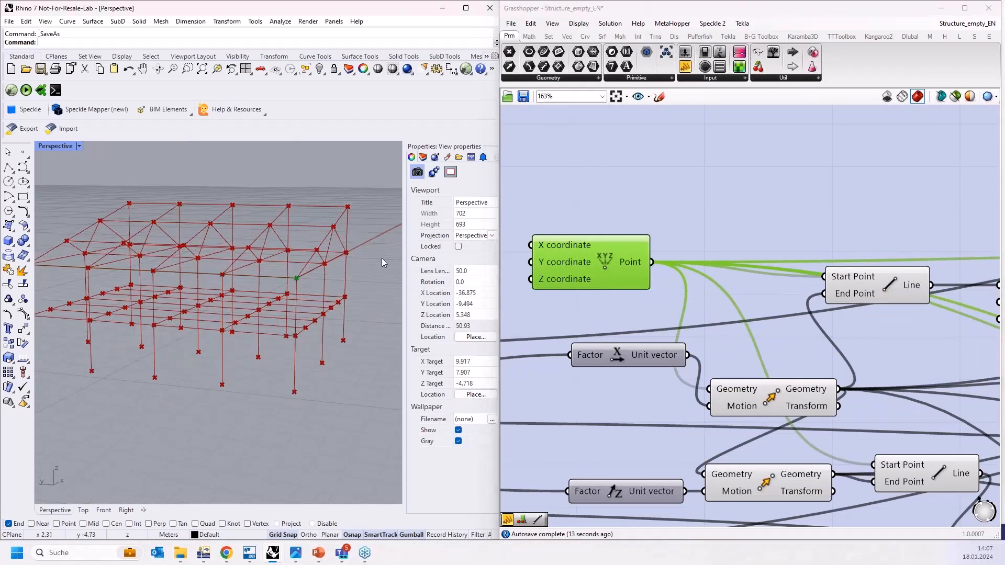
pyautogui.scroll(-2, 740, 275)
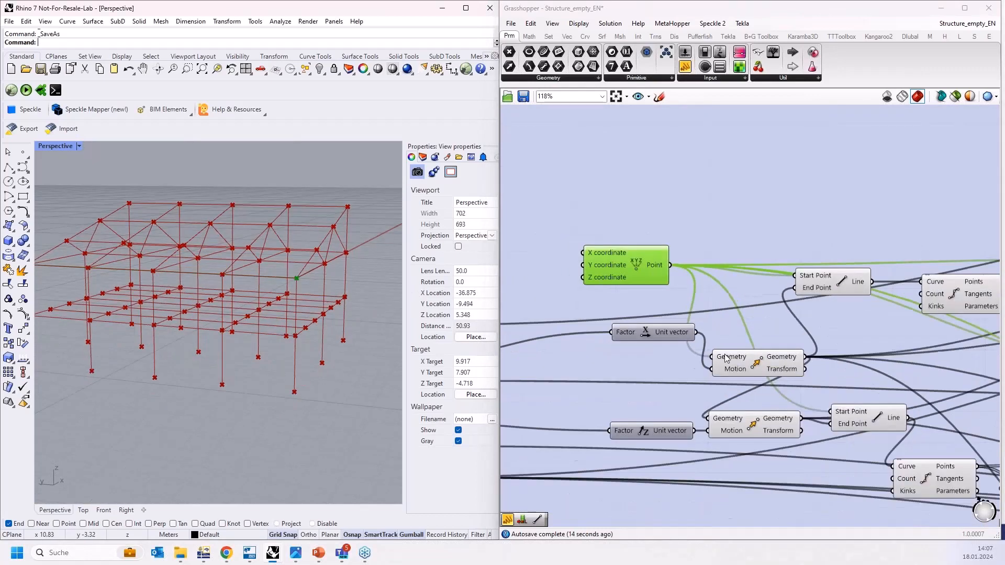
# Trace the truss's lower edge by selecting the X-direction Move, its Line and the curve division component in turn
pyautogui.click(757, 365)
pyautogui.click(839, 288)
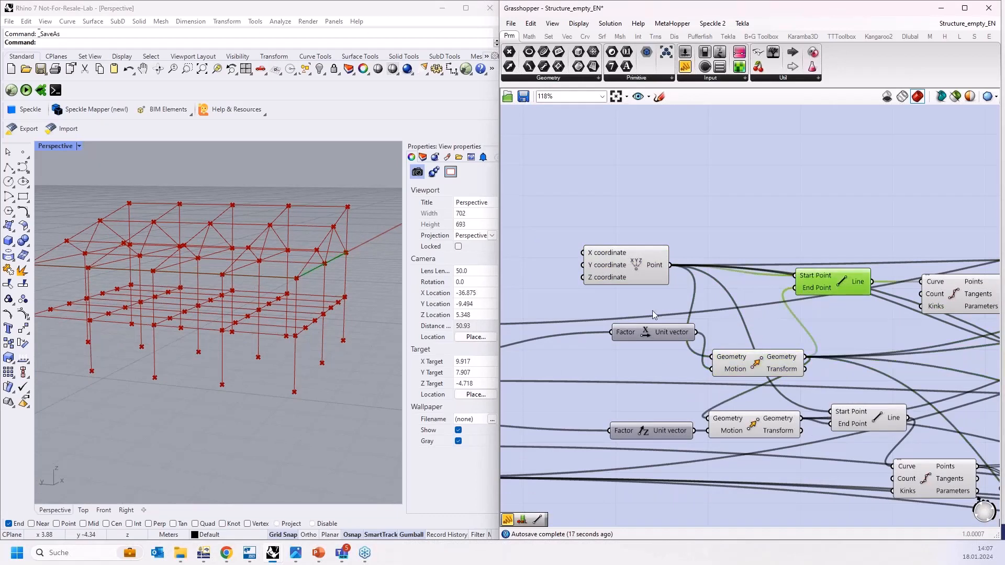
pyautogui.scroll(-2, 618, 310)
pyautogui.scroll(3, 929, 304)
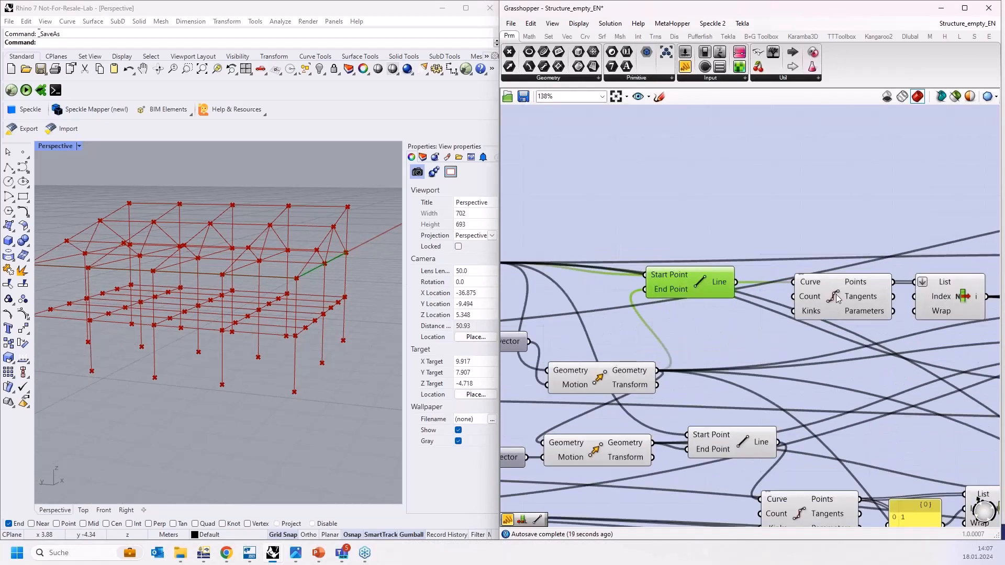
pyautogui.click(836, 295)
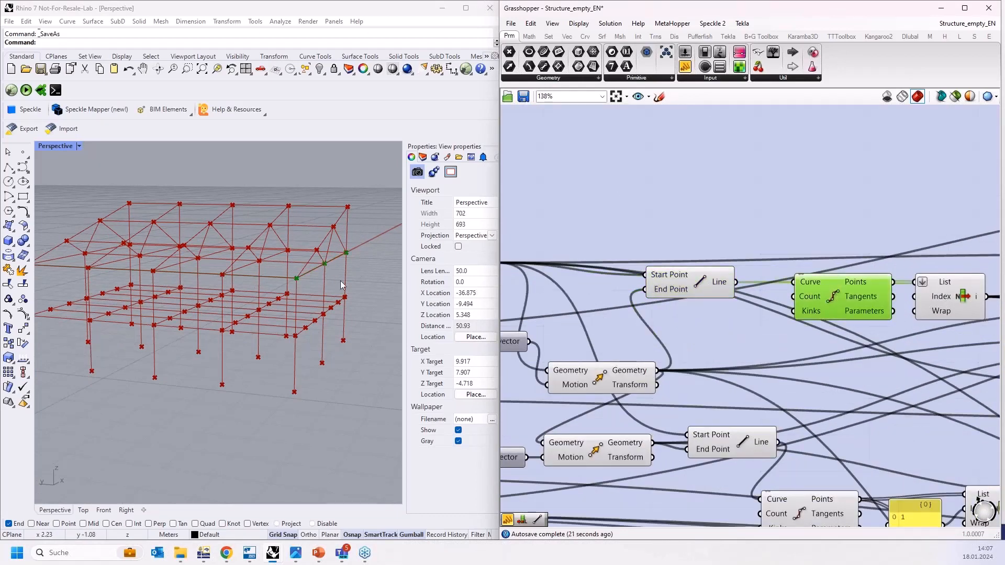
# Trace the sloping roof edge by selecting the Z-direction Move, its Line and the curve division component in turn
pyautogui.scroll(-2, 791, 313)
pyautogui.click(639, 415)
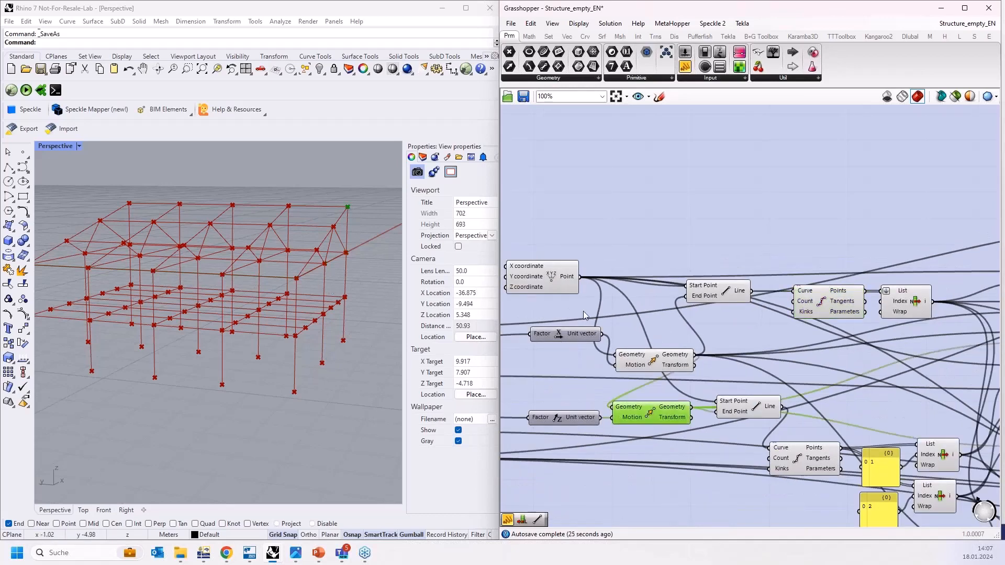
pyautogui.click(767, 409)
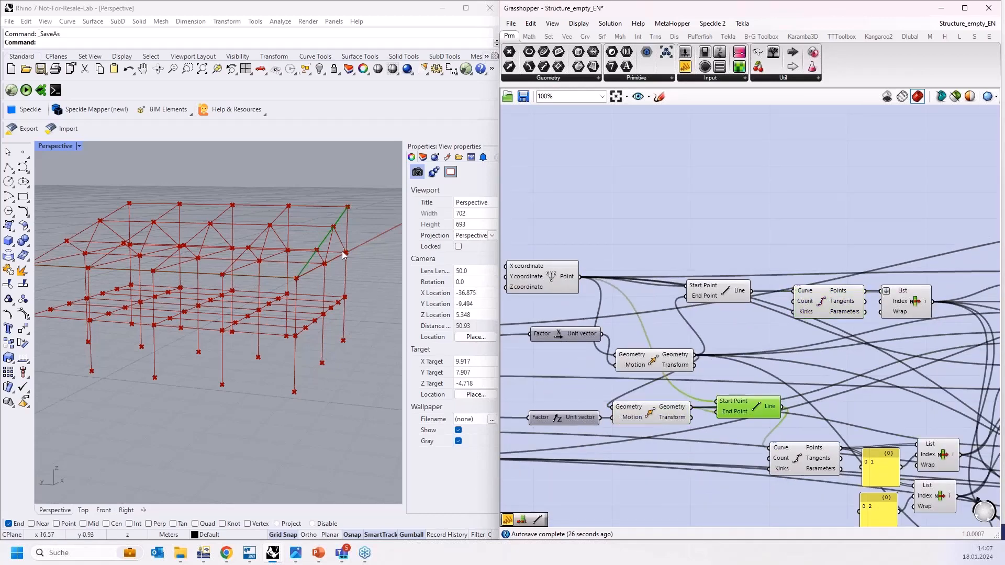
pyautogui.click(806, 457)
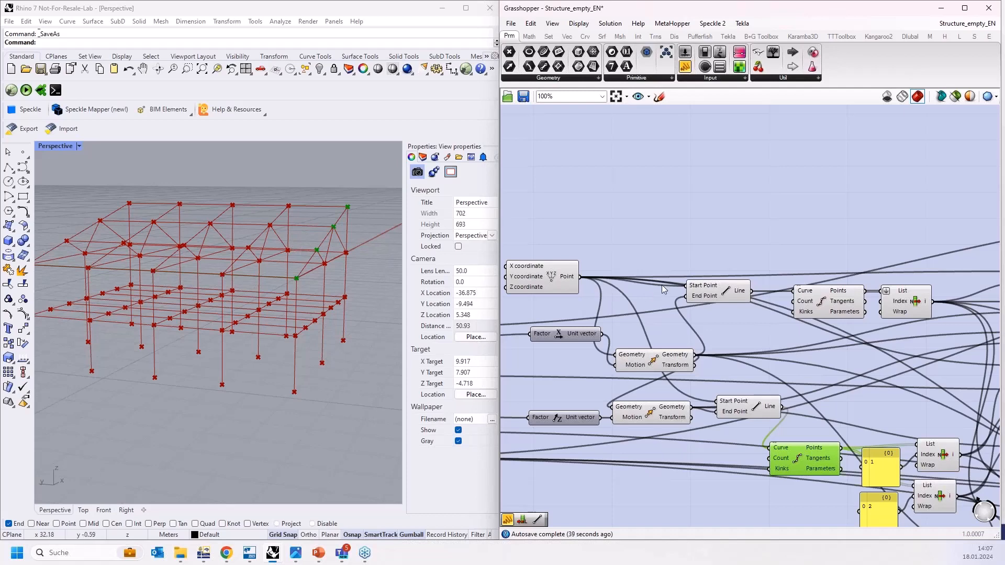
# Select the whole stack of Line components to highlight the first frame's roof truss in the model
pyautogui.scroll(-3, 611, 217)
pyautogui.moveTo(834, 224); pyautogui.dragTo(635, 202, button='right')
pyautogui.scroll(-1, 636, 183)
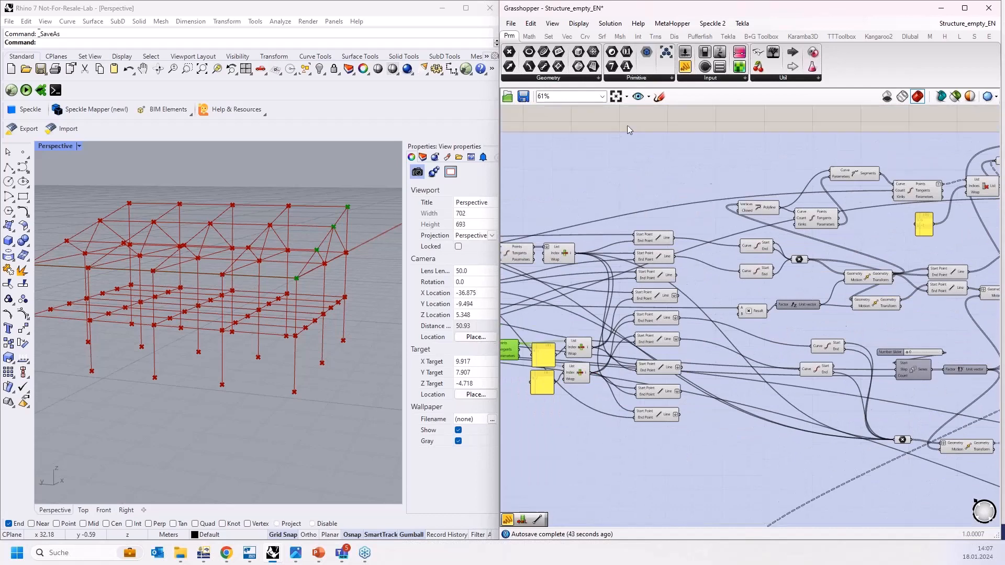
pyautogui.moveTo(627, 124); pyautogui.dragTo(719, 435)
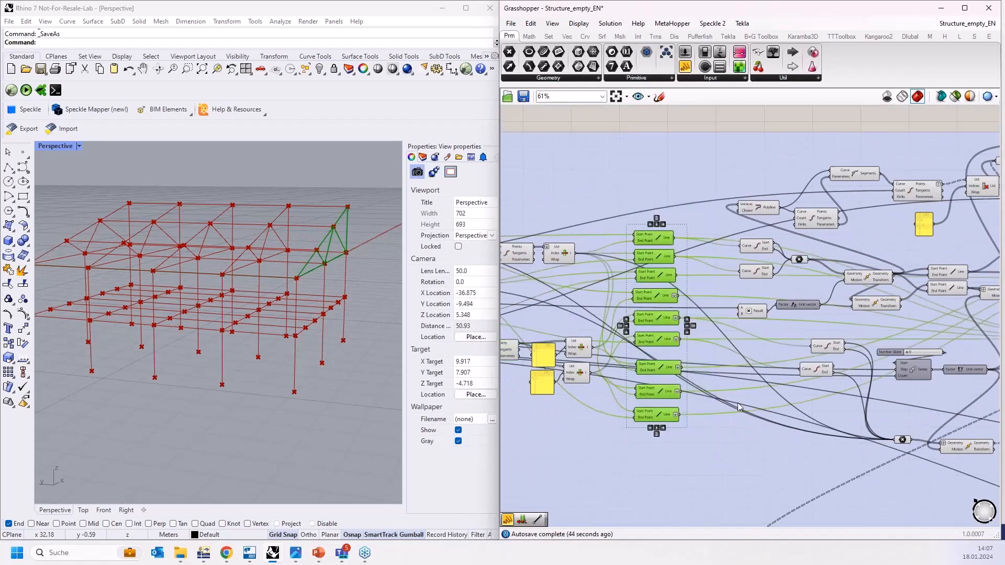
# Add the two column Line components and the stage beam Polyline to the selection, and inspect the highlighted frame in the viewport
pyautogui.moveTo(813, 262); pyautogui.dragTo(651, 269, button='right')
pyautogui.scroll(1, 651, 269)
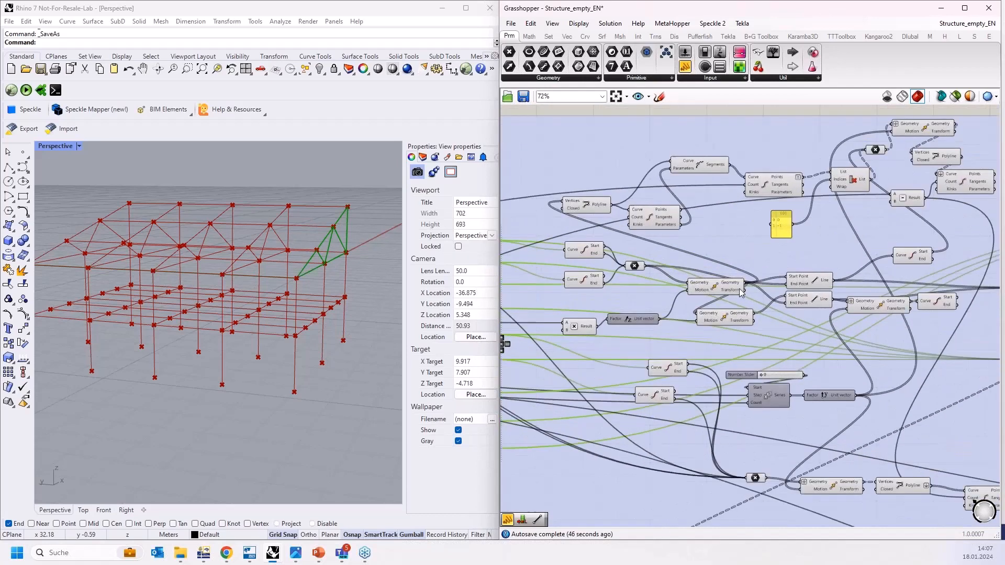
pyautogui.keyDown('shift'); pyautogui.click(815, 283); pyautogui.keyUp('shift')
pyautogui.keyDown('shift'); pyautogui.click(806, 300); pyautogui.keyUp('shift')
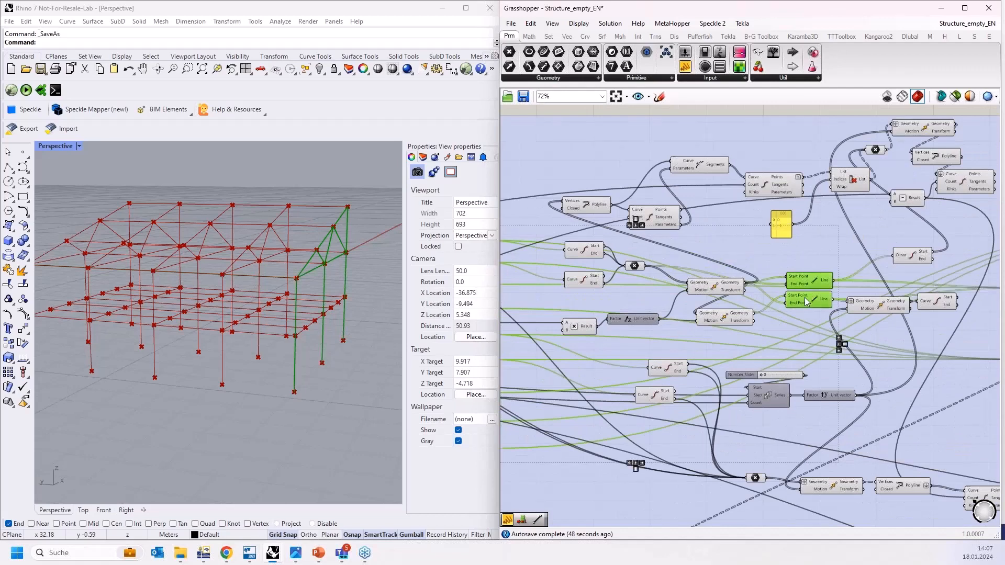
pyautogui.keyDown('shift'); pyautogui.click(593, 209); pyautogui.keyUp('shift')
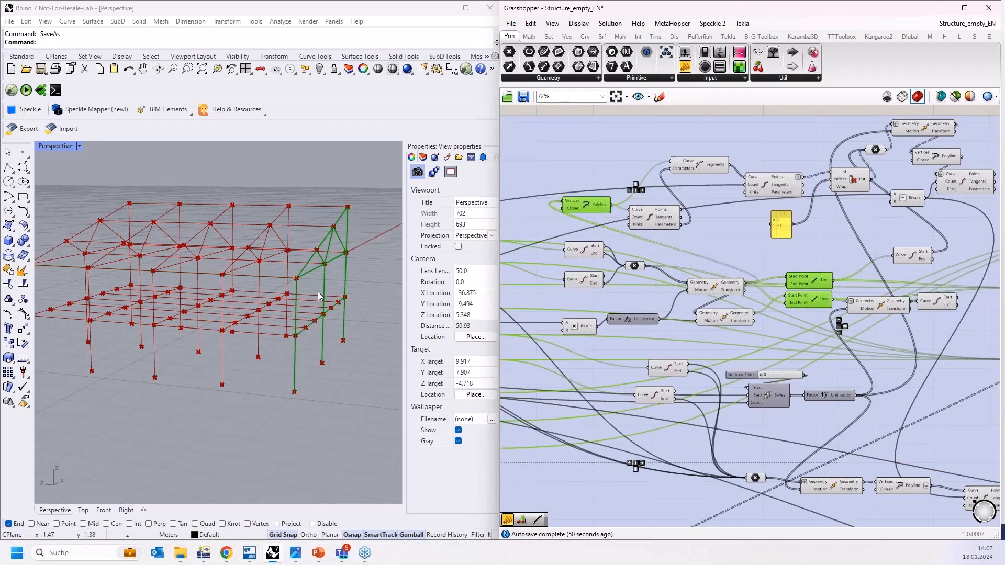
pyautogui.click(325, 306)
pyautogui.moveTo(325, 306); pyautogui.dragTo(341, 295, button='right')
pyautogui.scroll(4, 394, 294)
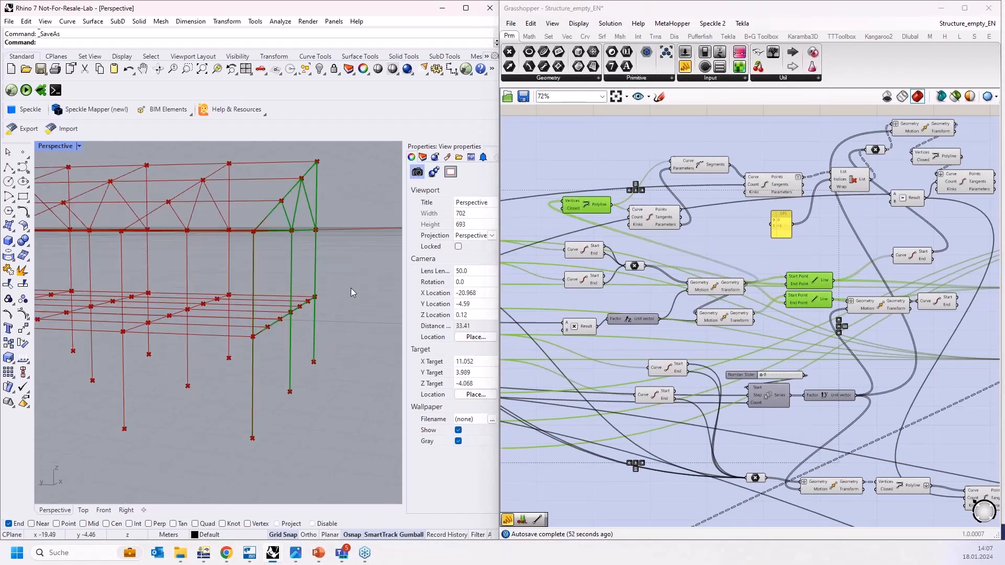
pyautogui.scroll(-2, 338, 293)
pyautogui.moveTo(281, 229); pyautogui.dragTo(325, 356, button='right')
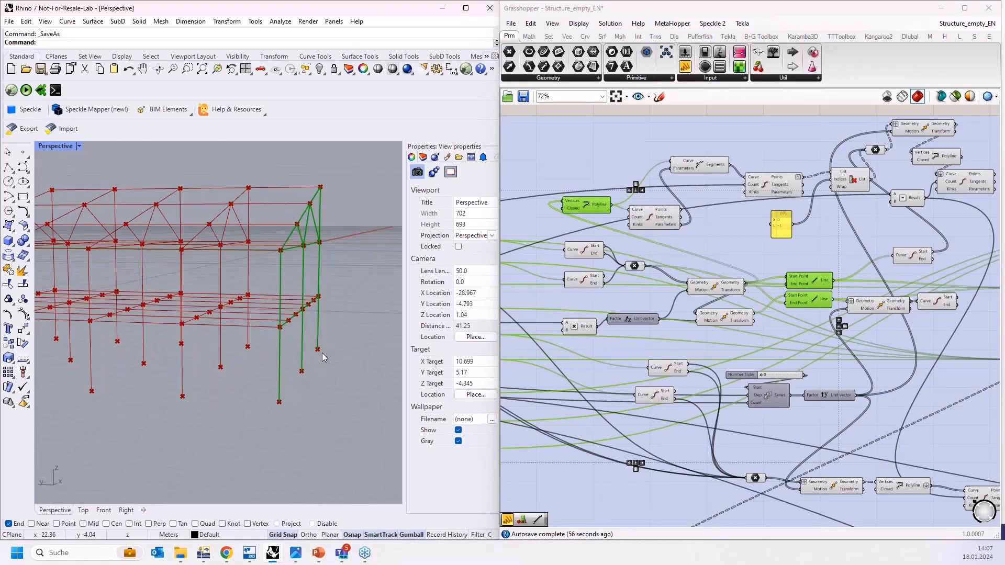
pyautogui.scroll(-4, 287, 260)
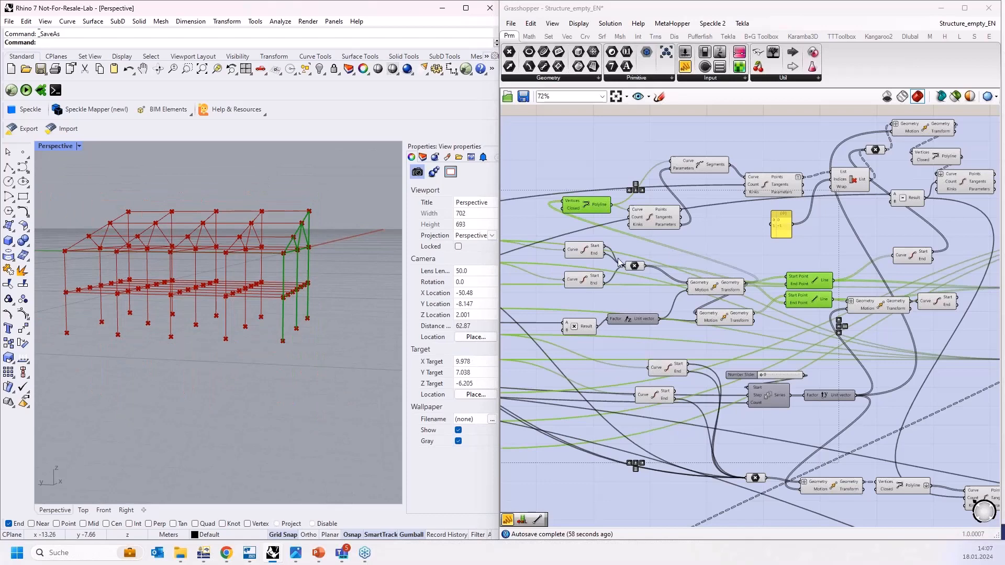
# Examine the highlighted first frame from several angles, comparing it with the repeated frames along the structure
pyautogui.moveTo(268, 299); pyautogui.dragTo(195, 332, button='right')
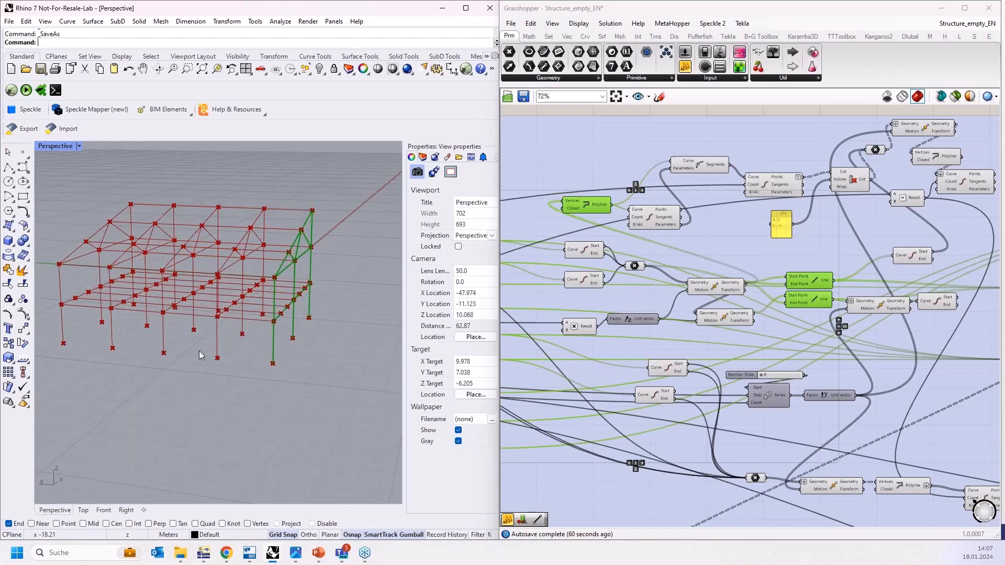
pyautogui.scroll(-3, 636, 304)
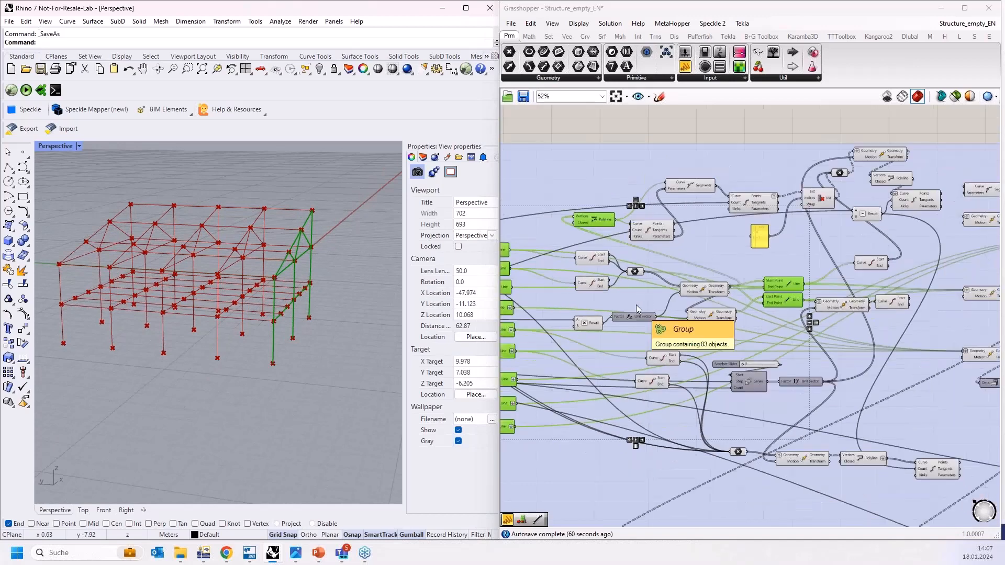
pyautogui.scroll(3, 669, 278)
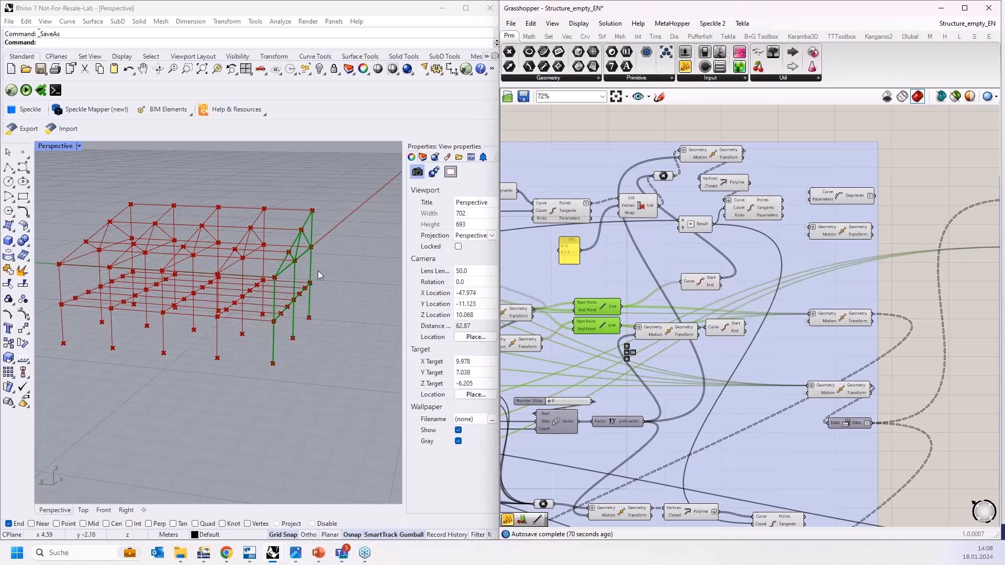
pyautogui.moveTo(318, 271)
pyautogui.mouseDown(button='right')
pyautogui.moveTo(336, 264)
pyautogui.moveTo(302, 278)
pyautogui.mouseUp(button='right')
pyautogui.scroll(2, 302, 278)
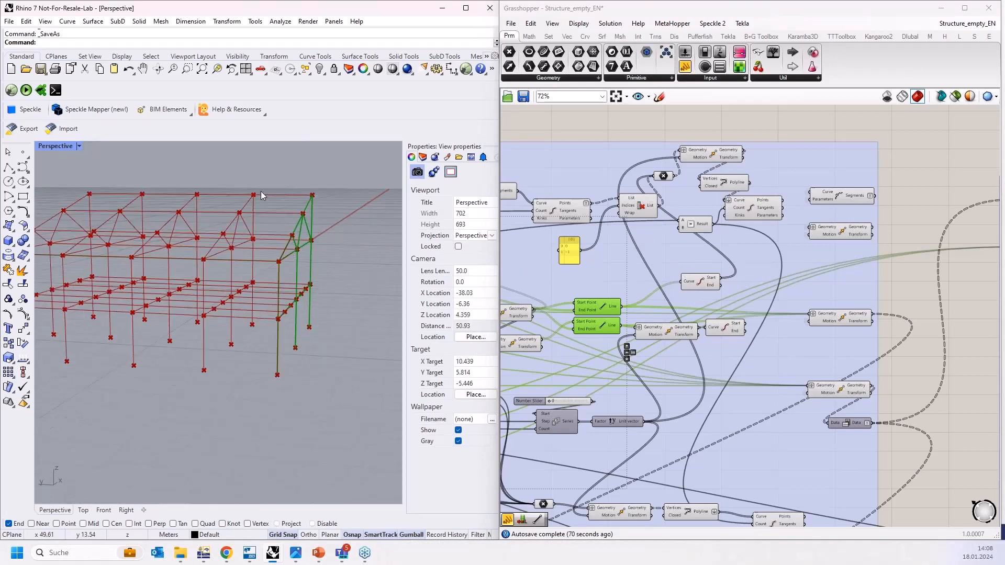
pyautogui.moveTo(304, 340); pyautogui.dragTo(312, 334, button='right')
pyautogui.scroll(5, 308, 247)
pyautogui.scroll(-3, 309, 258)
pyautogui.scroll(-2, 309, 259)
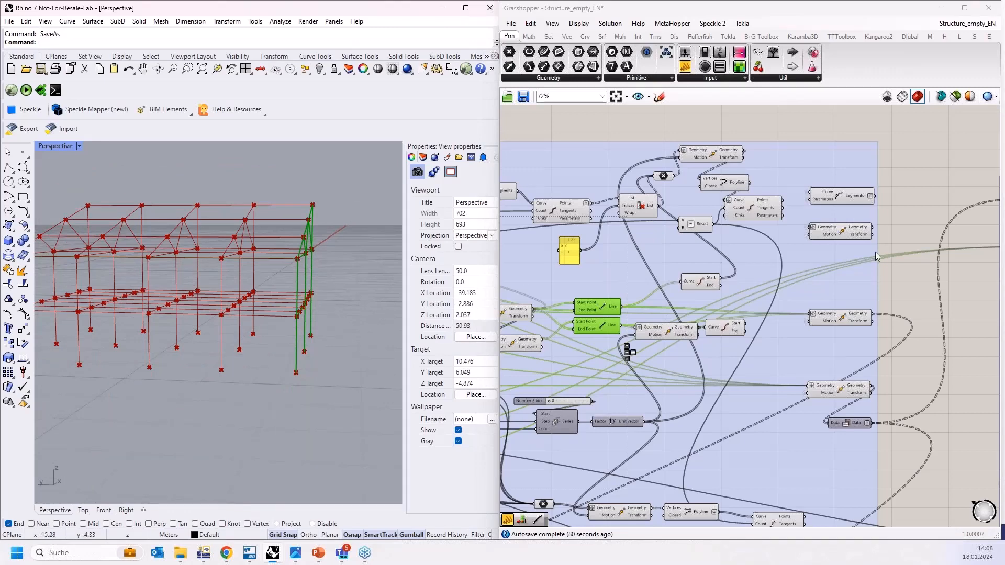
# Examine the Move components at the end of the geometry group and their links to the member output group
pyautogui.scroll(3, 884, 234)
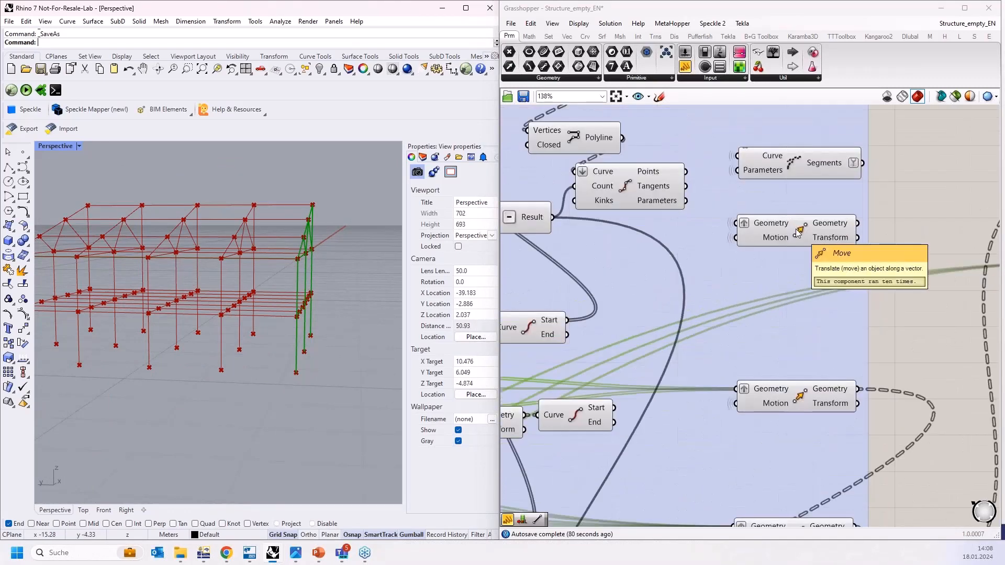
pyautogui.scroll(-4, 785, 240)
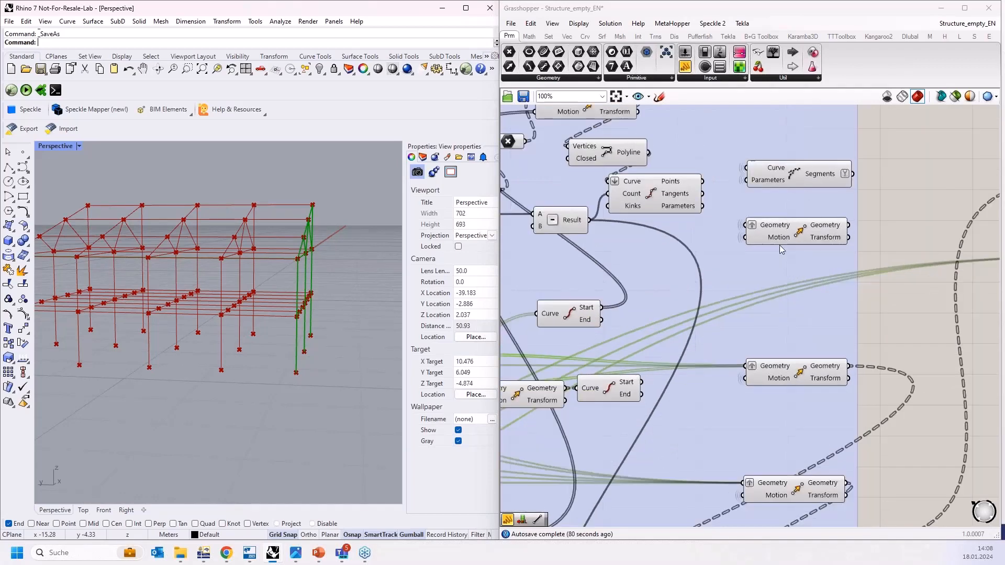
pyautogui.moveTo(897, 232); pyautogui.dragTo(833, 243, button='right')
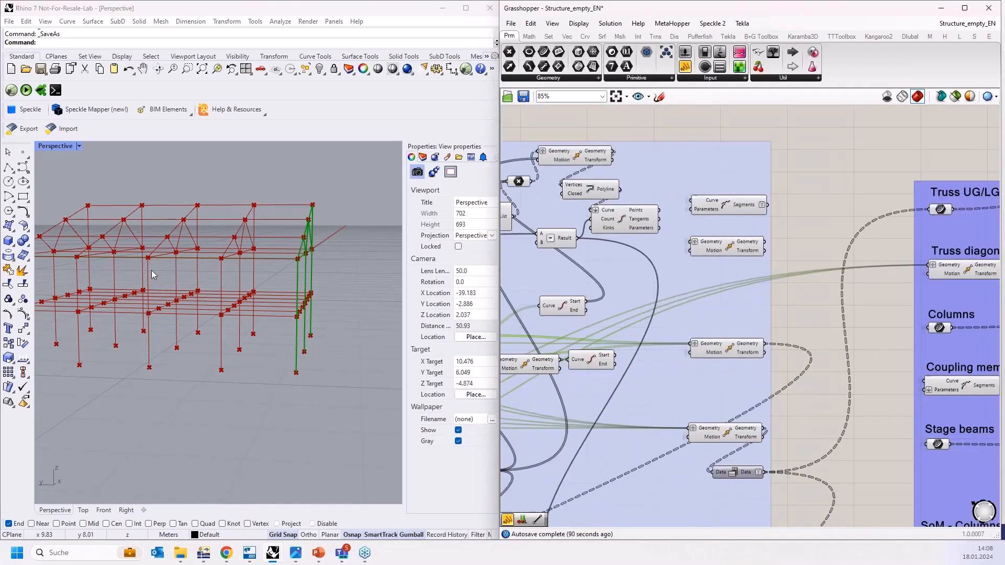
pyautogui.scroll(3, 771, 233)
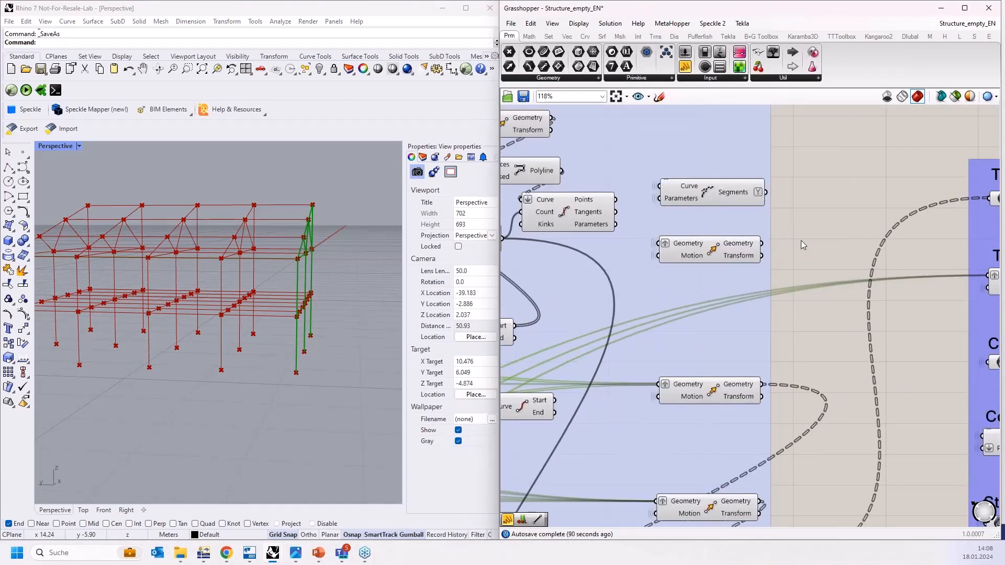
pyautogui.scroll(-4, 630, 263)
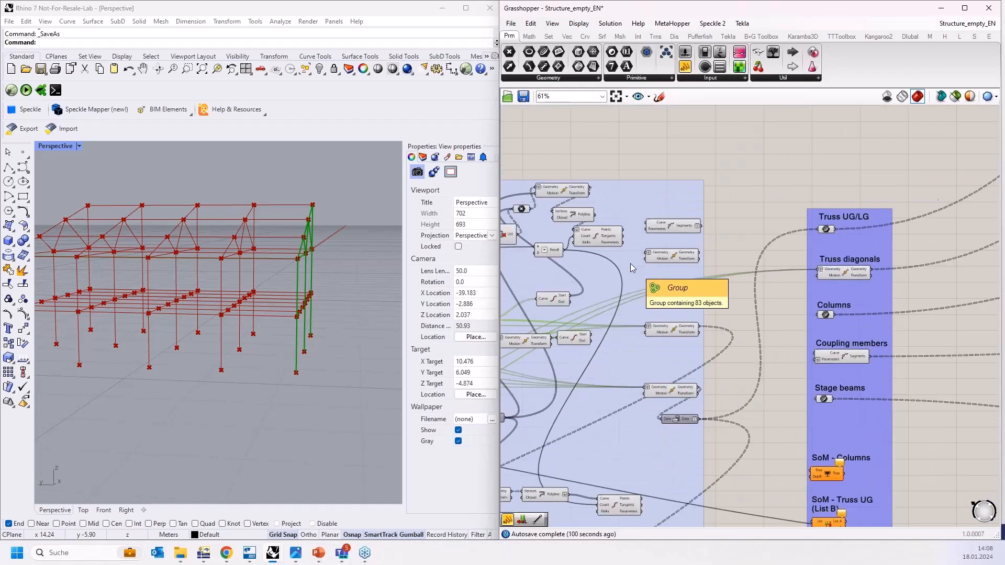
# Inspect the highlighted frame's truss and columns up close, and locate the Move component below the Segments component
pyautogui.moveTo(306, 266); pyautogui.dragTo(311, 265, button='right')
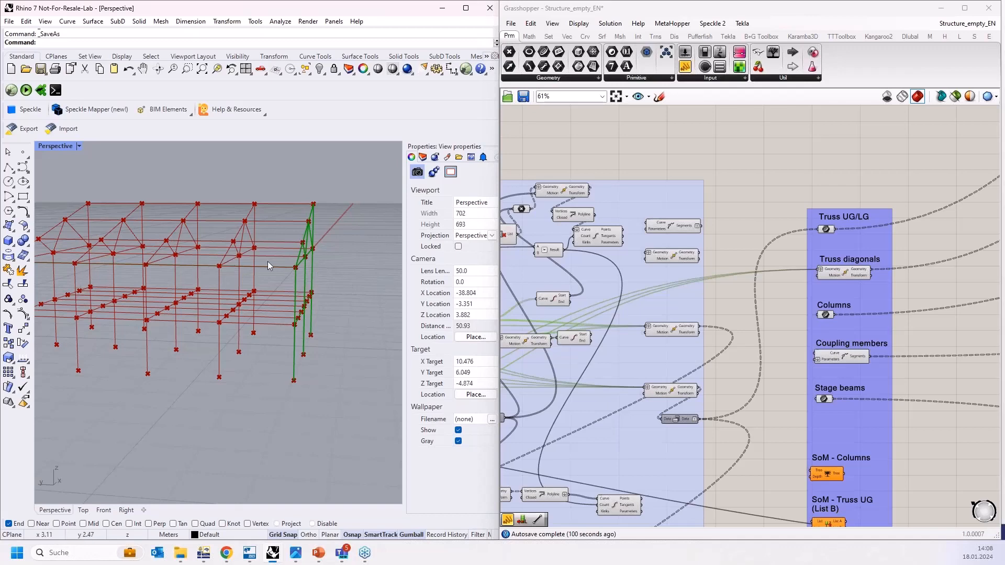
pyautogui.scroll(4, 291, 269)
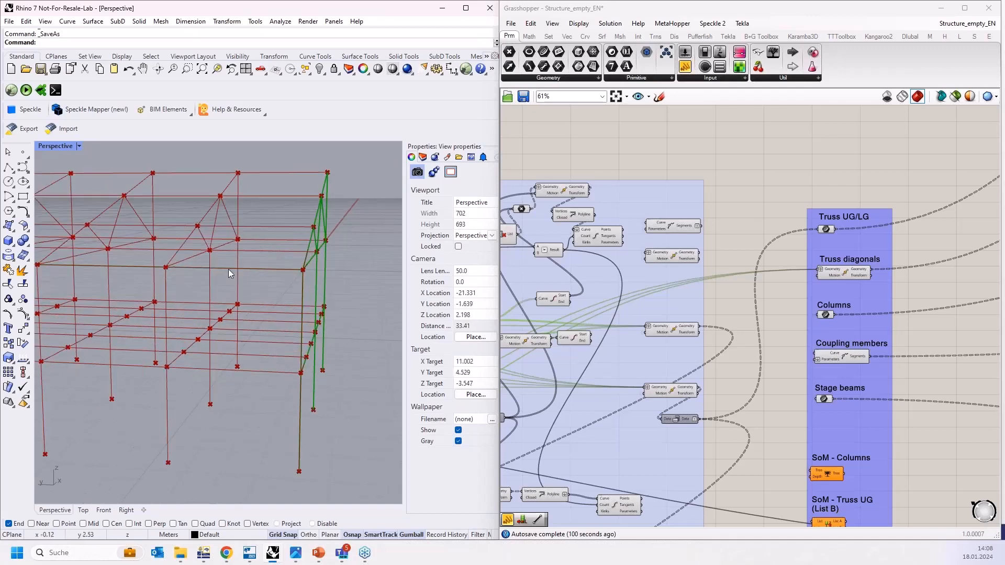
pyautogui.scroll(-2, 295, 270)
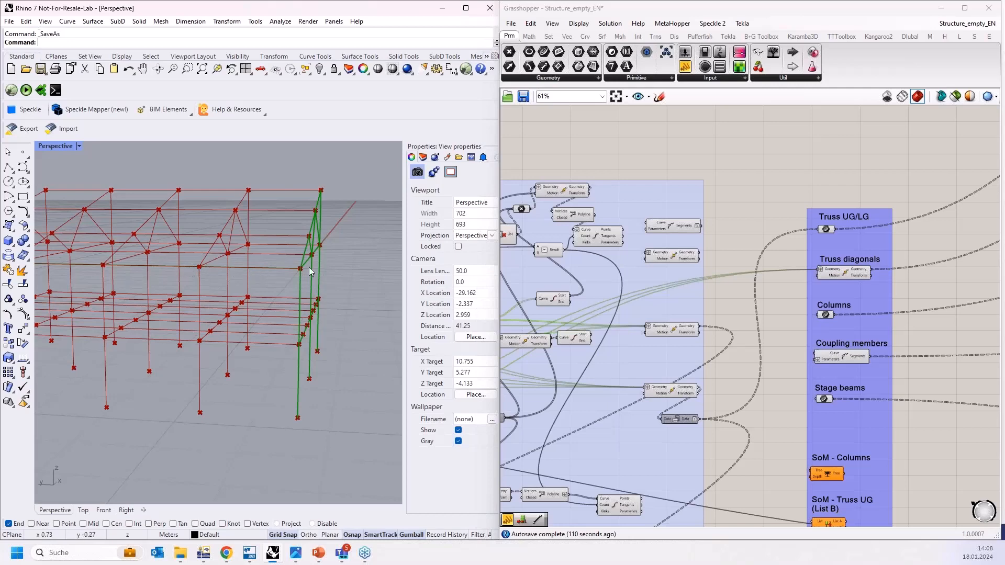
pyautogui.moveTo(309, 267); pyautogui.dragTo(257, 241, button='right')
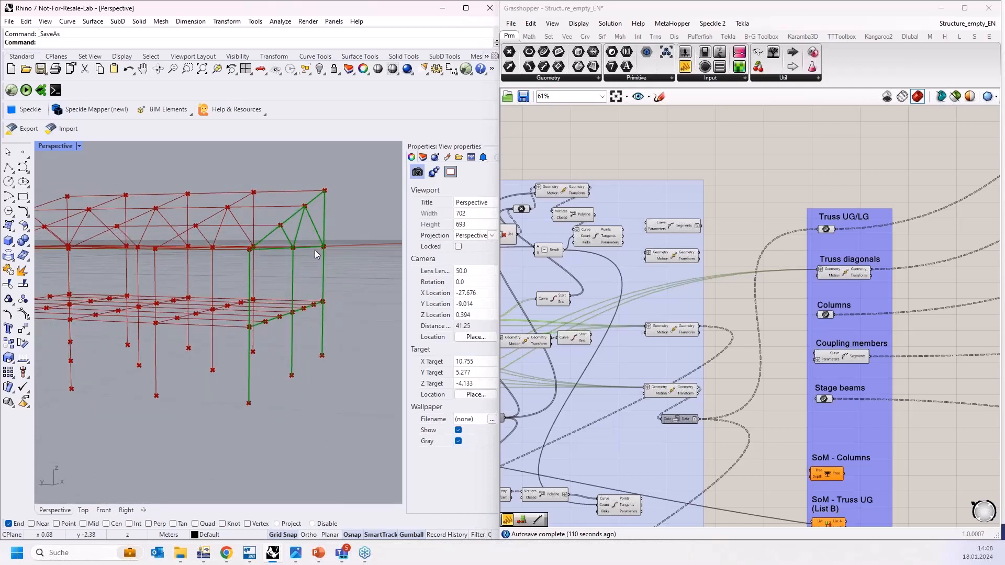
pyautogui.scroll(2, 690, 253)
pyautogui.scroll(1, 690, 254)
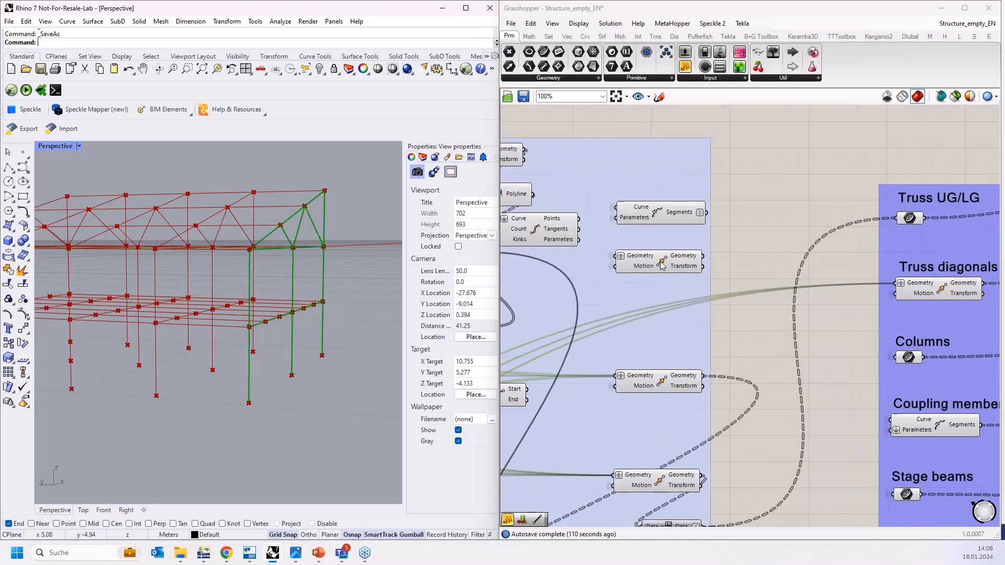
# Select the Move below the Segments component to highlight the repeated stage cross beams, and inspect them in the model
pyautogui.click(682, 259)
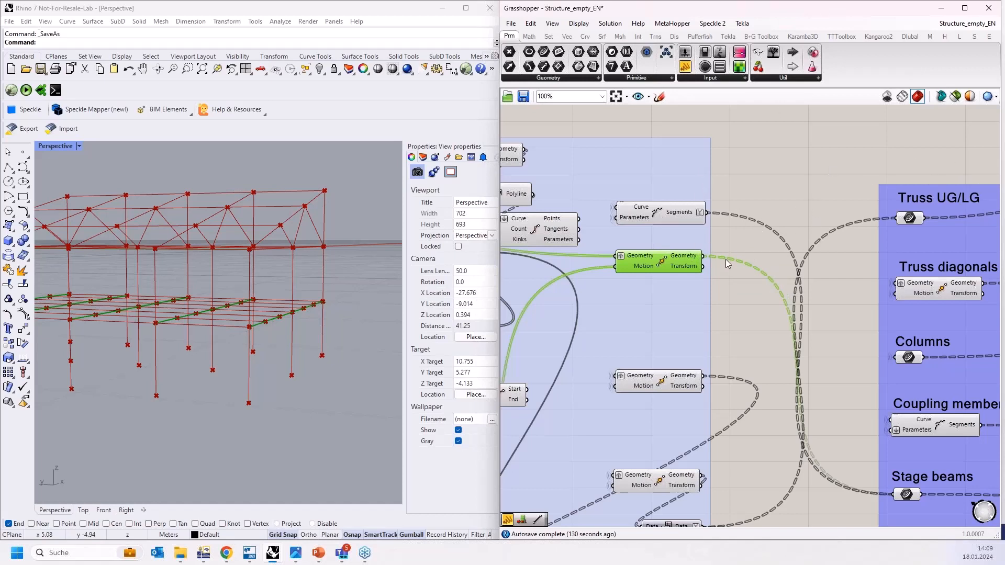
pyautogui.scroll(-2, 725, 259)
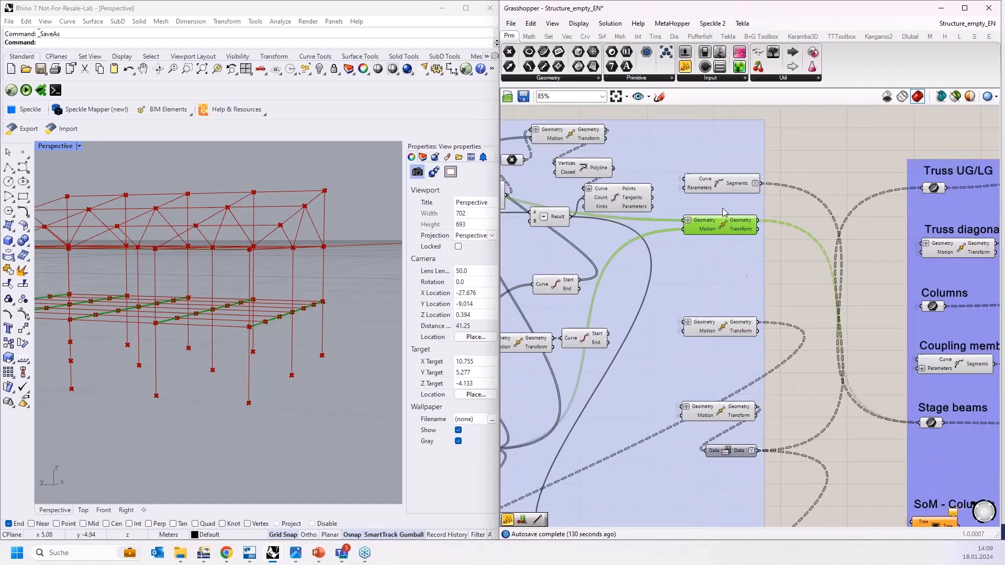
pyautogui.scroll(2, 693, 242)
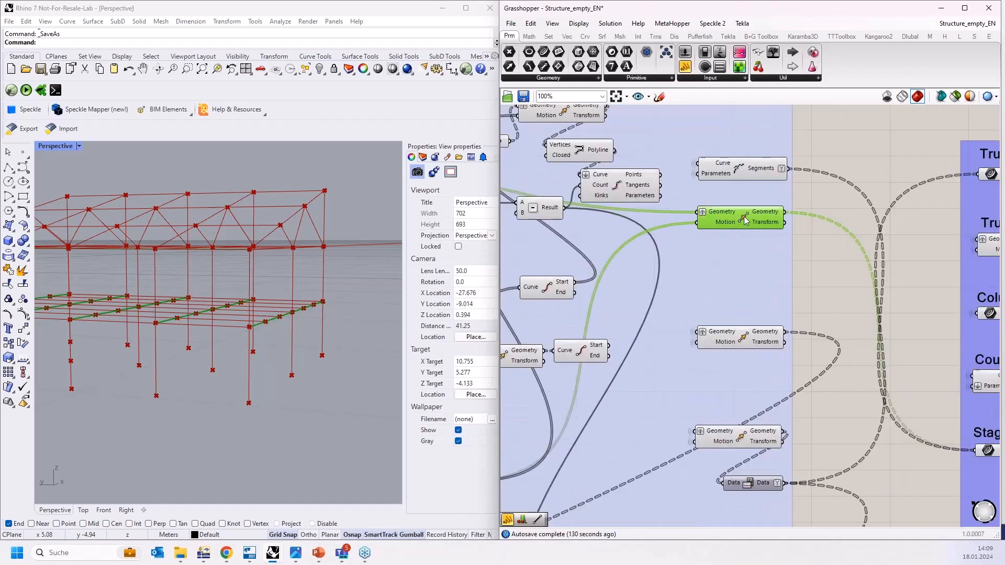
pyautogui.moveTo(293, 263); pyautogui.dragTo(746, 288, button='right')
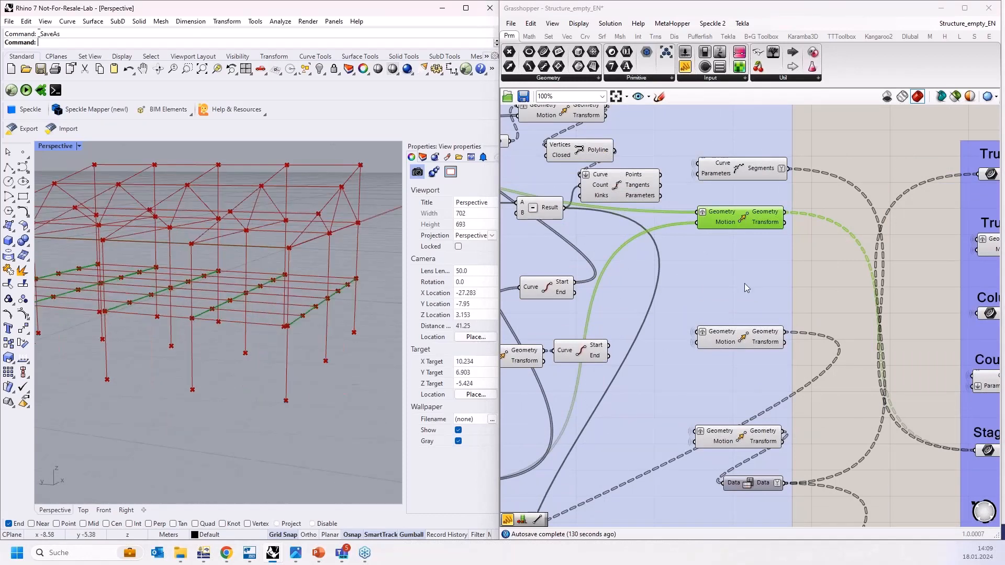
# Highlight the copied columns and the copied truss chords in turn by selecting the two lower Move components
pyautogui.click(745, 343)
pyautogui.scroll(-2, 320, 279)
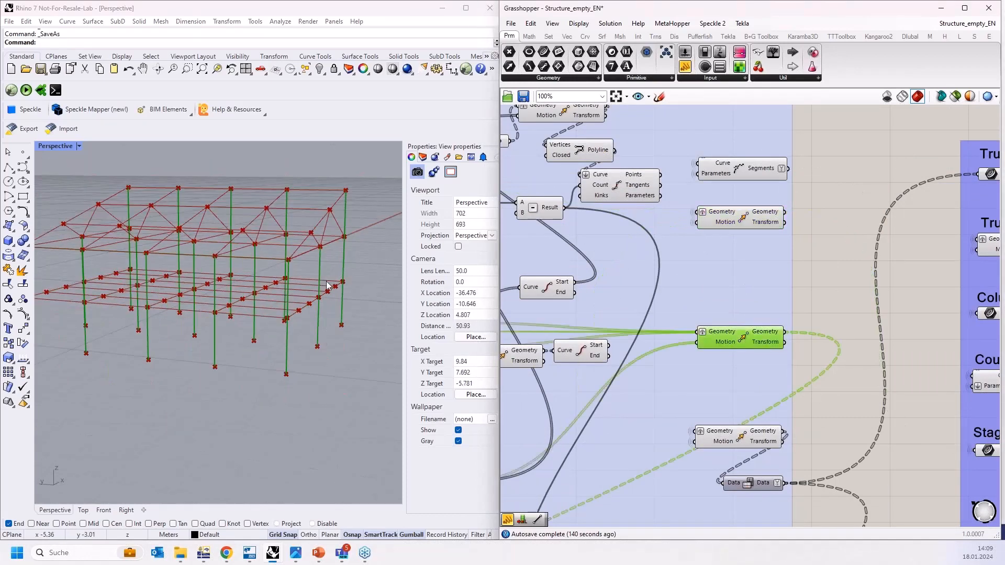
pyautogui.moveTo(321, 279); pyautogui.dragTo(792, 417, button='right')
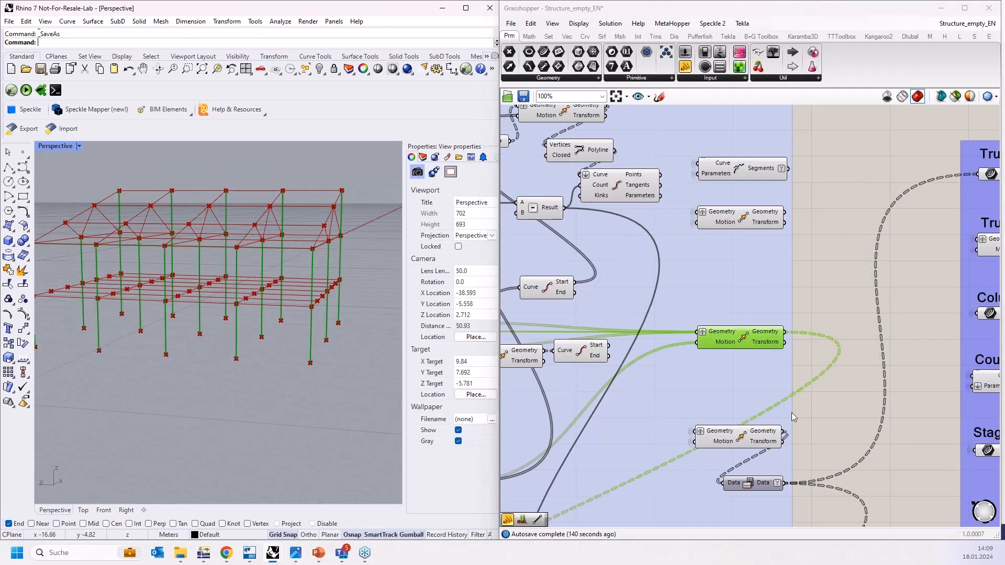
pyautogui.click(741, 438)
pyautogui.scroll(-4, 617, 299)
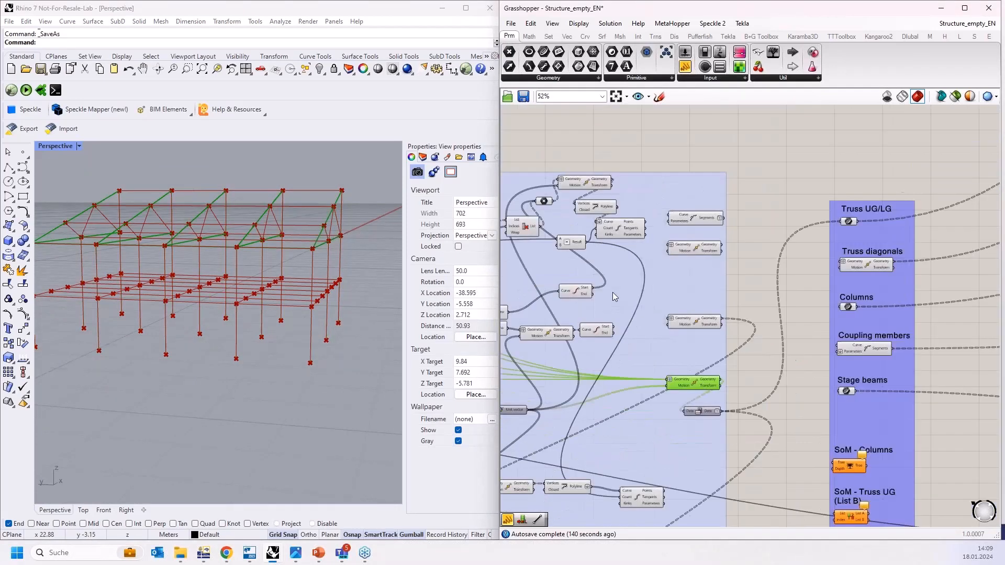
# Check the output group by selecting the Truss UG/LG, Columns, Coupling members and Stage beams components in turn
pyautogui.scroll(3, 919, 359)
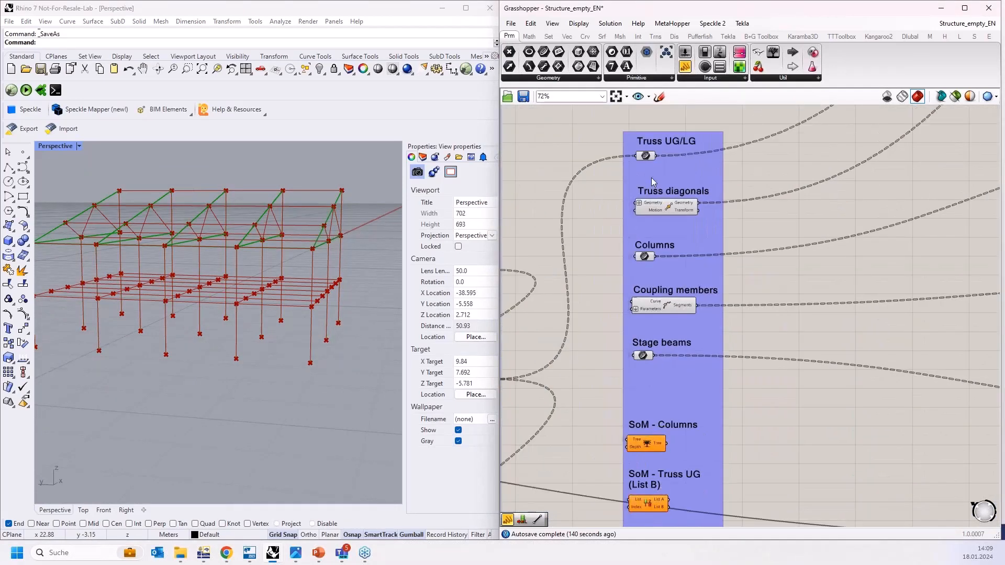
pyautogui.scroll(2, 665, 153)
pyautogui.click(641, 160)
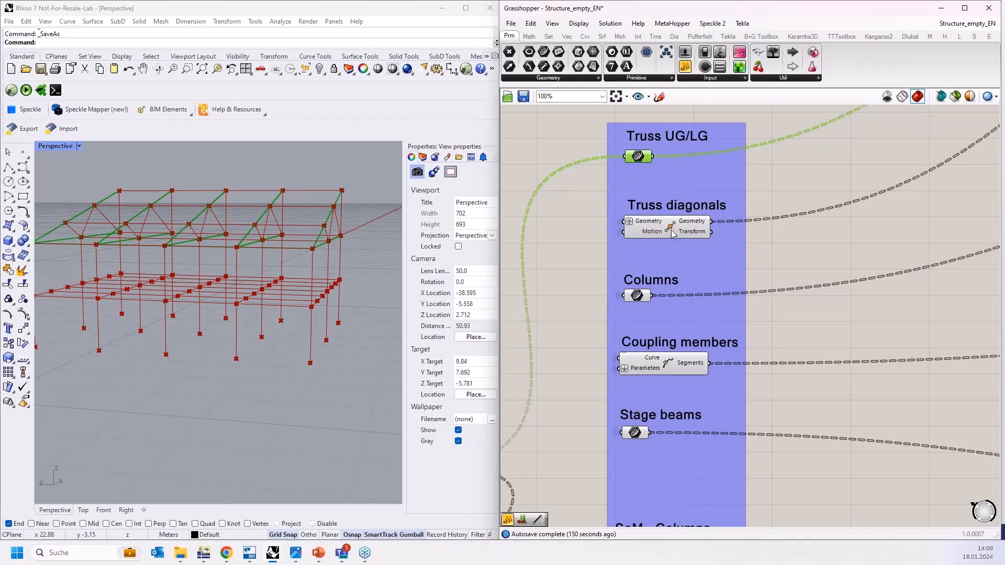
pyautogui.scroll(-1, 668, 187)
pyautogui.moveTo(778, 257); pyautogui.dragTo(761, 229, button='right')
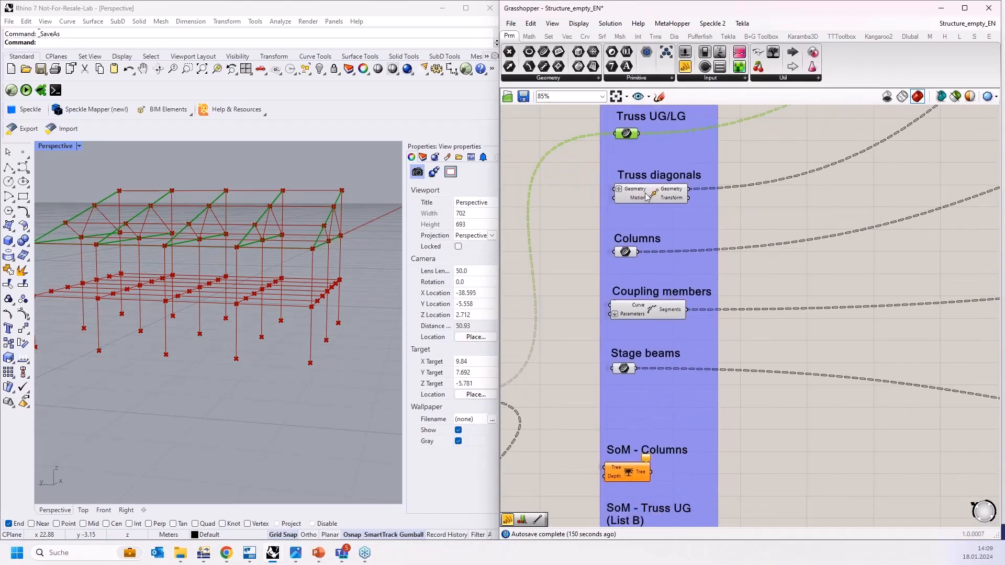
pyautogui.click(625, 252)
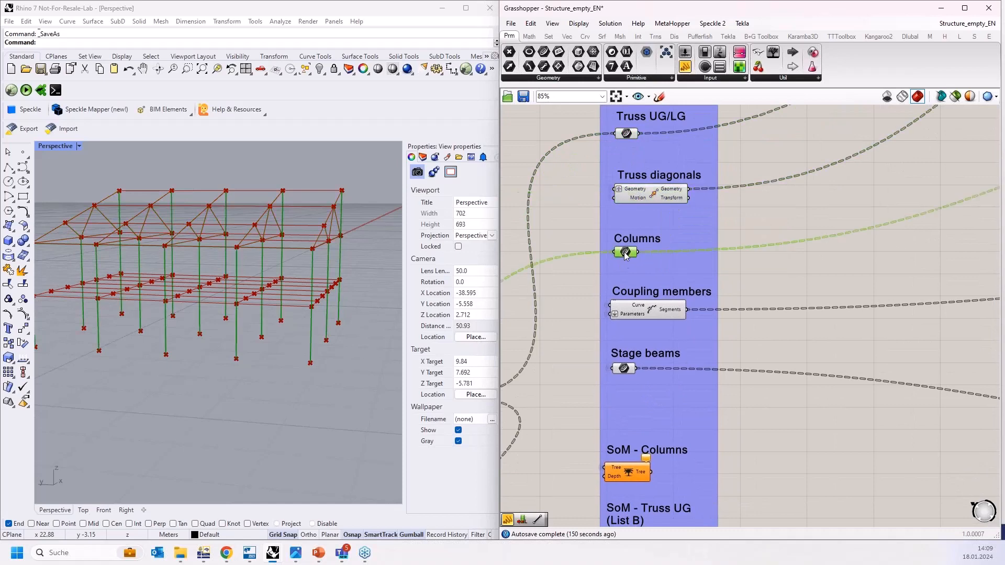
pyautogui.click(649, 314)
pyautogui.click(623, 369)
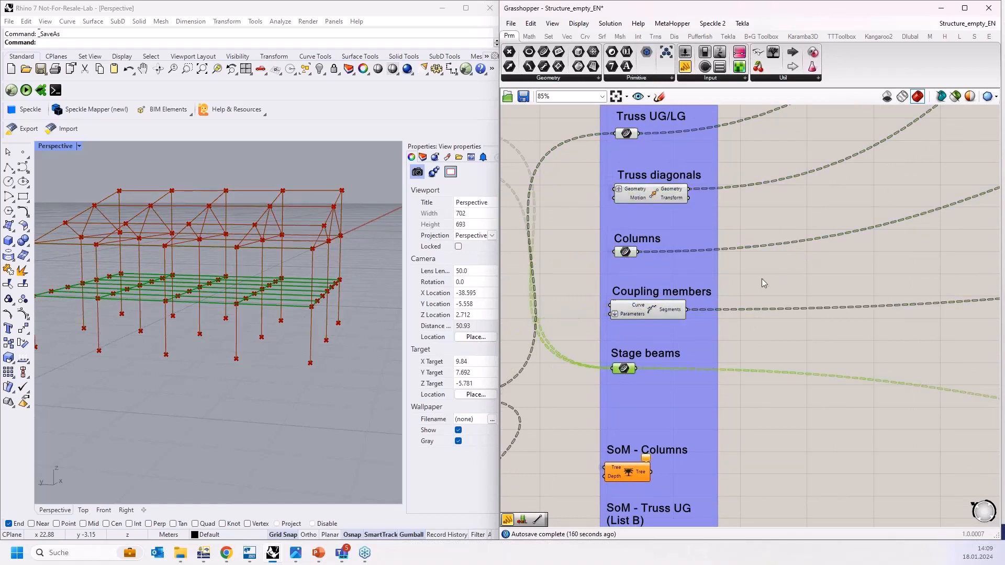
# Select the Support Nodes point container to highlight the column base points, and clear the selection
pyautogui.moveTo(761, 270); pyautogui.dragTo(751, 164, button='right')
pyautogui.moveTo(702, 238); pyautogui.dragTo(714, 68, button='right')
pyautogui.scroll(5, 621, 352)
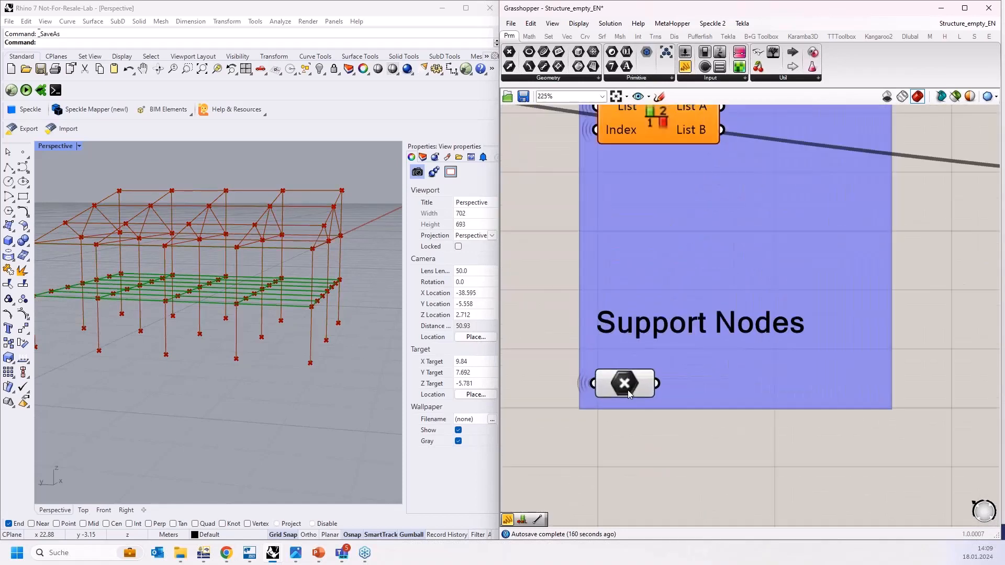
pyautogui.scroll(1, 628, 394)
pyautogui.click(626, 391)
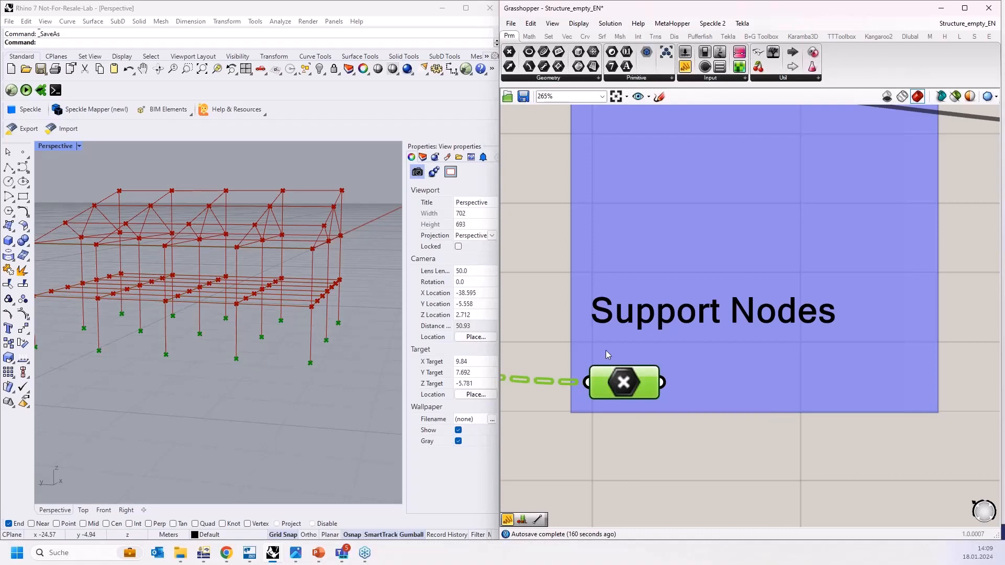
pyautogui.scroll(-6, 567, 369)
pyautogui.click(551, 365)
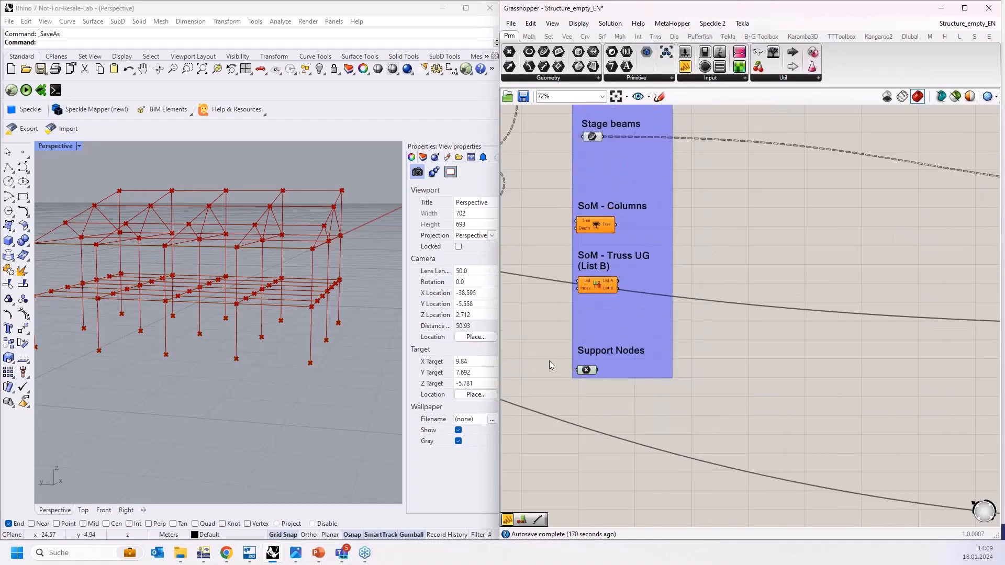
# Follow the output group's wires into the green group and examine its Materials & Sections value lists
pyautogui.moveTo(696, 358); pyautogui.dragTo(770, 412, button='right')
pyautogui.scroll(-2, 771, 412)
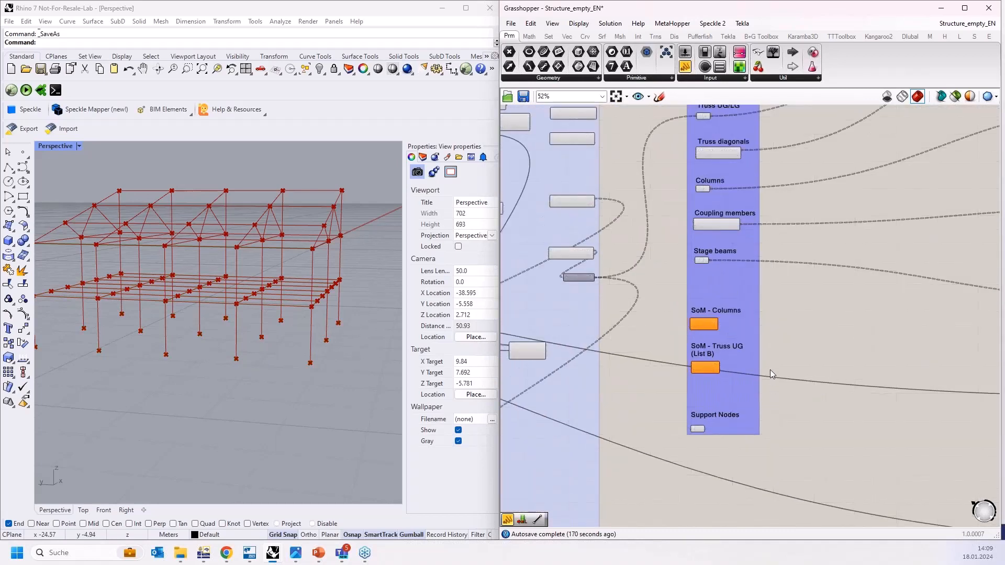
pyautogui.moveTo(821, 330); pyautogui.dragTo(764, 384, button='right')
pyautogui.scroll(-3, 818, 359)
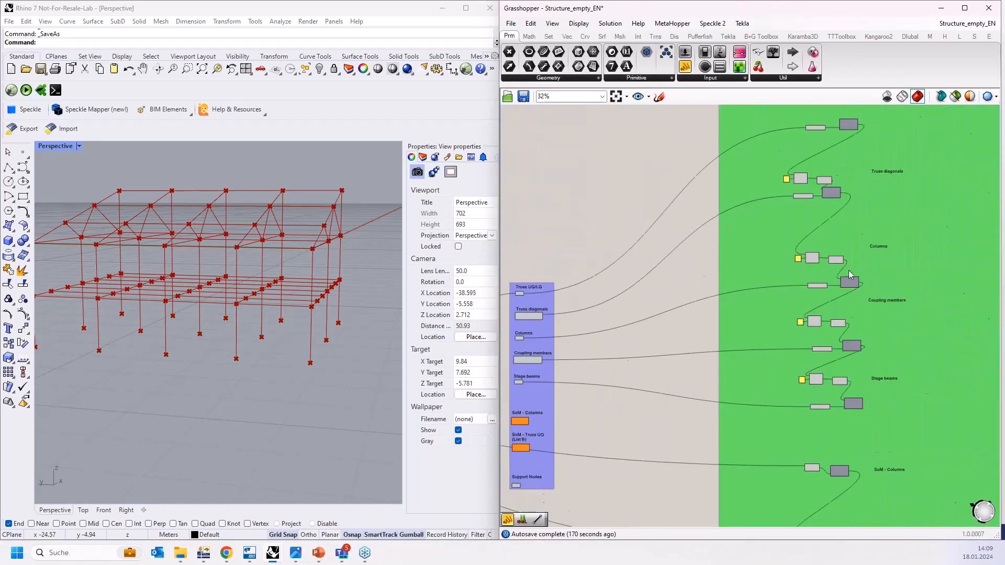
pyautogui.moveTo(610, 343); pyautogui.dragTo(675, 373, button='right')
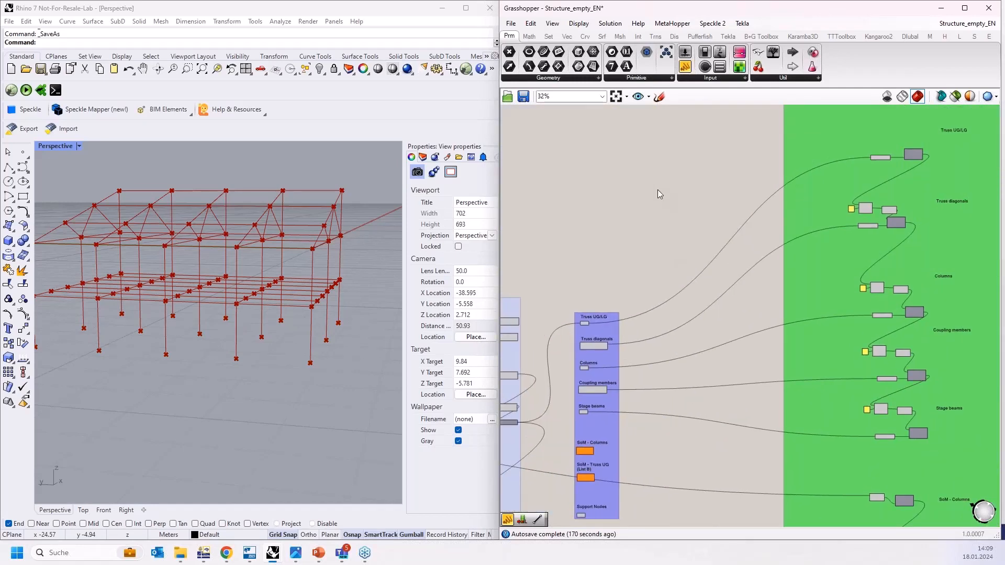
pyautogui.moveTo(657, 190); pyautogui.dragTo(569, 327, button='right')
pyautogui.moveTo(659, 177); pyautogui.dragTo(508, 225, button='right')
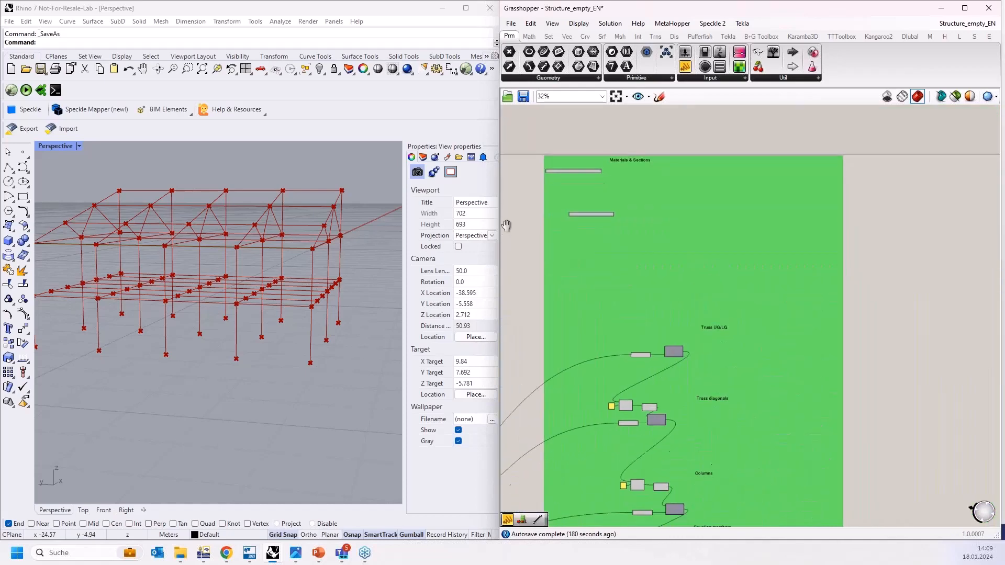
pyautogui.scroll(4, 551, 159)
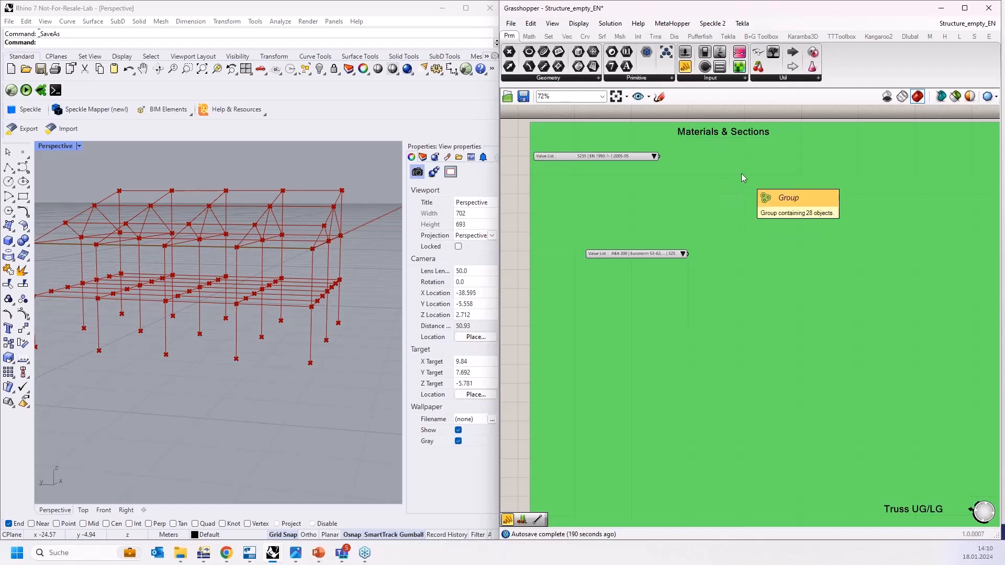
# Display the Dlubal component set, switch to File Explorer, and open the Dlubal folder inside Programme on drive C
pyautogui.click(910, 36)
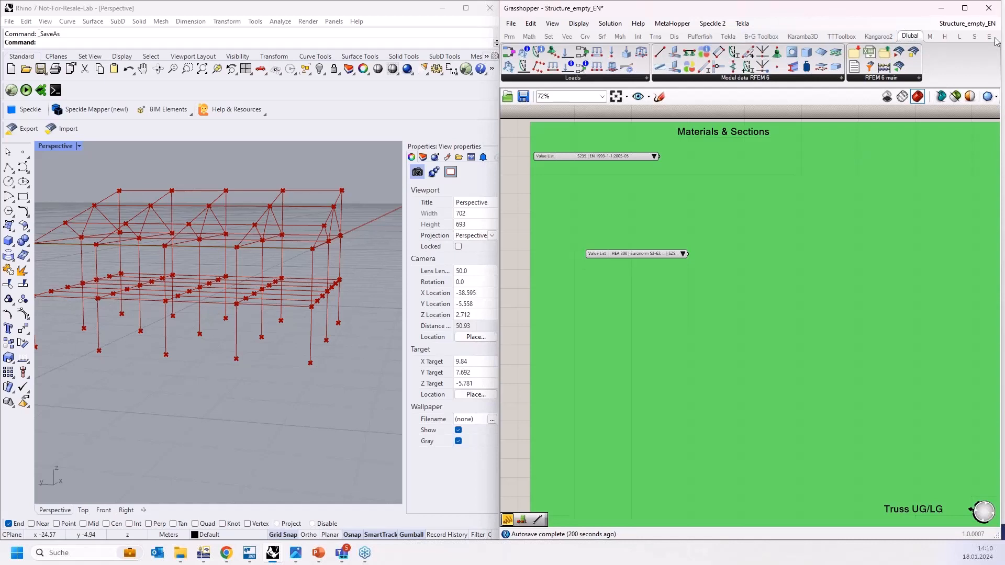
pyautogui.hotkey('alt', 'Tab')
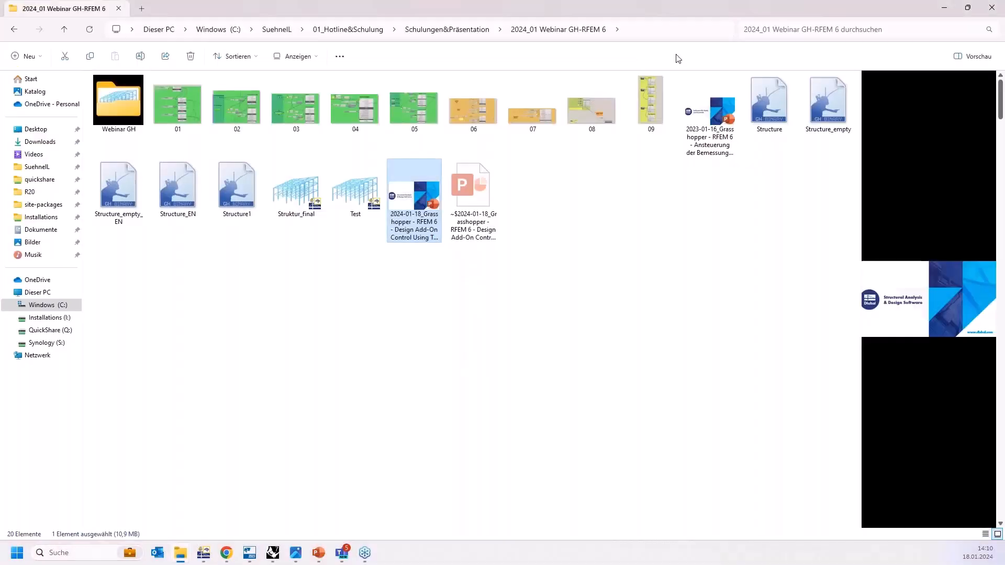
pyautogui.moveTo(670, 14); pyautogui.dragTo(622, 0)
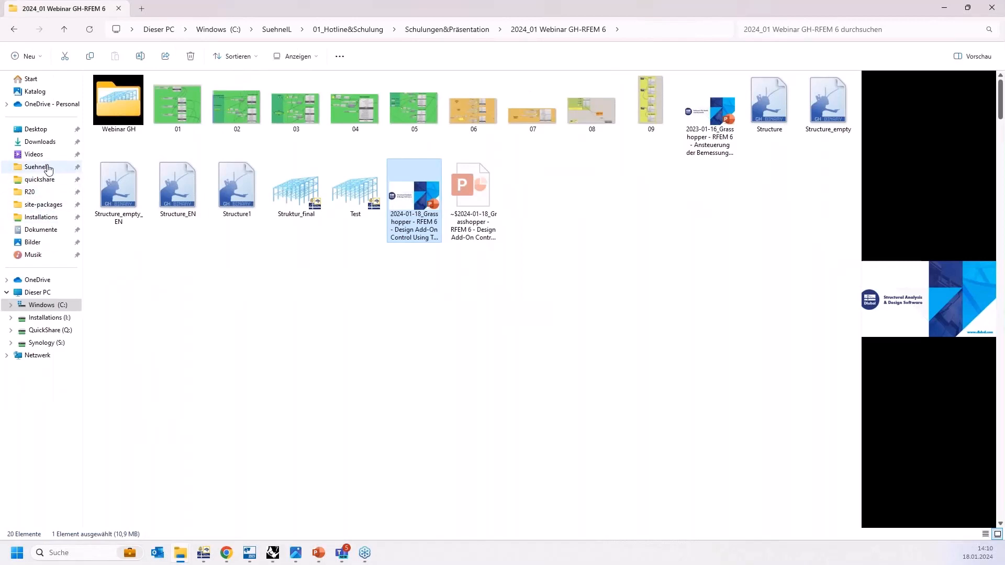
pyautogui.click(48, 304)
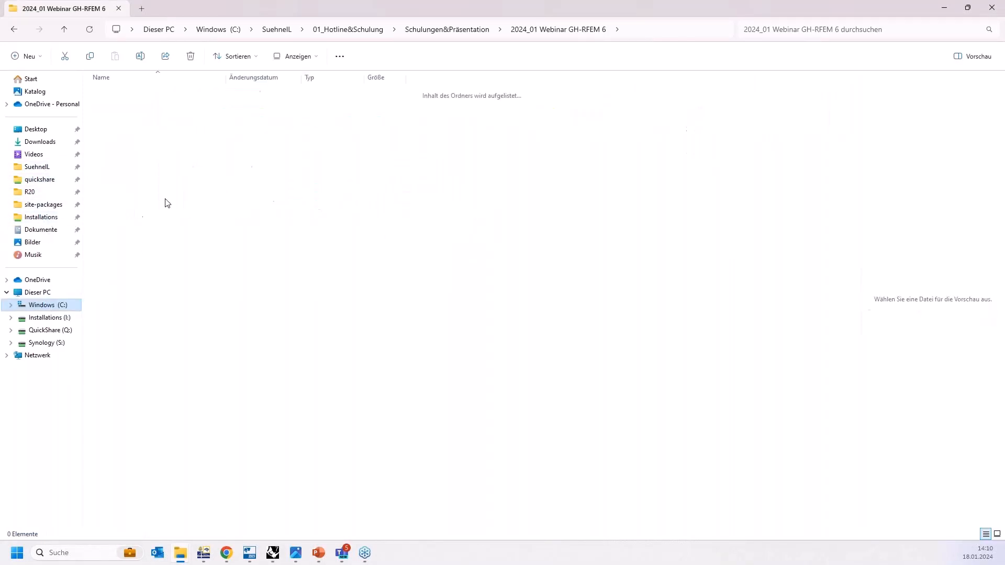
pyautogui.doubleClick(139, 173)
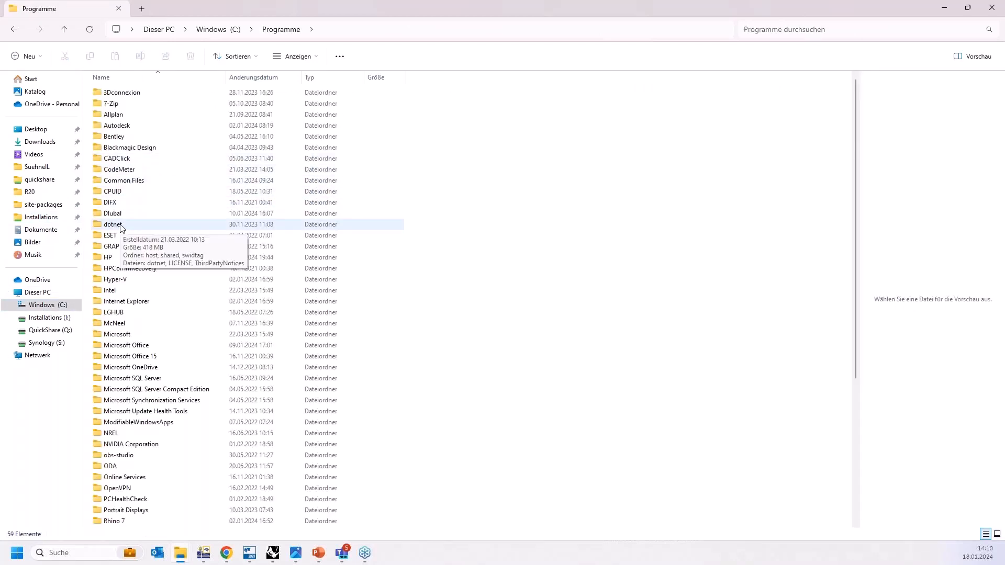
pyautogui.click(125, 211)
pyautogui.doubleClick(124, 211)
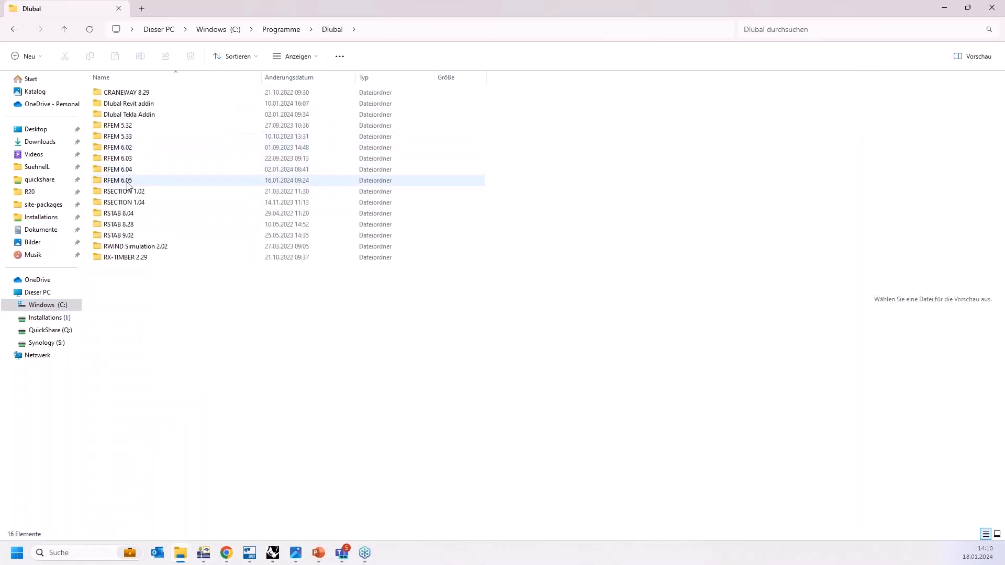
# Locate the DlubalRfem6Plugin installer in the RhinoPlugin folder within RFEM 6.05's tools folder, and close File Explorer
pyautogui.click(127, 183)
pyautogui.doubleClick(128, 183)
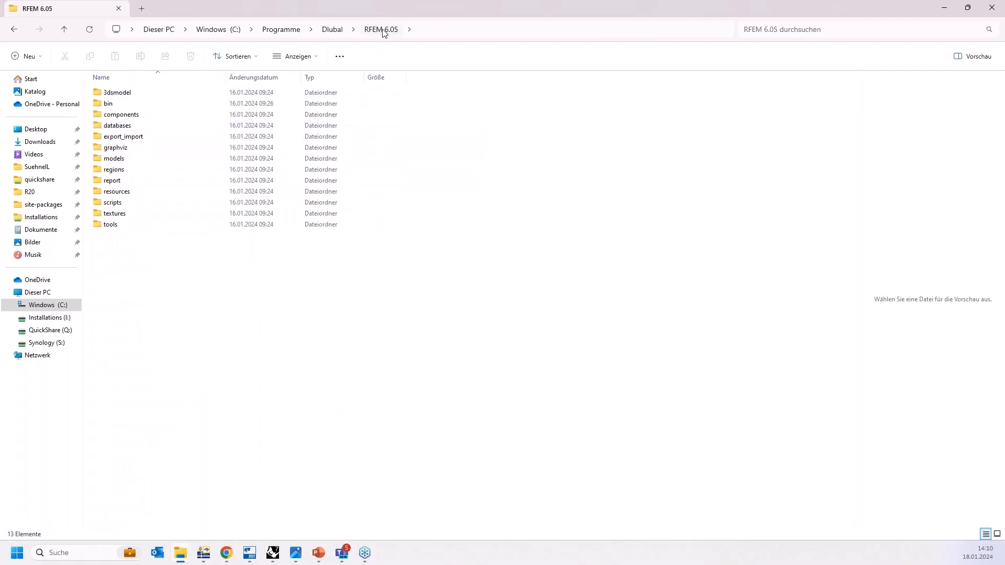
pyautogui.doubleClick(111, 225)
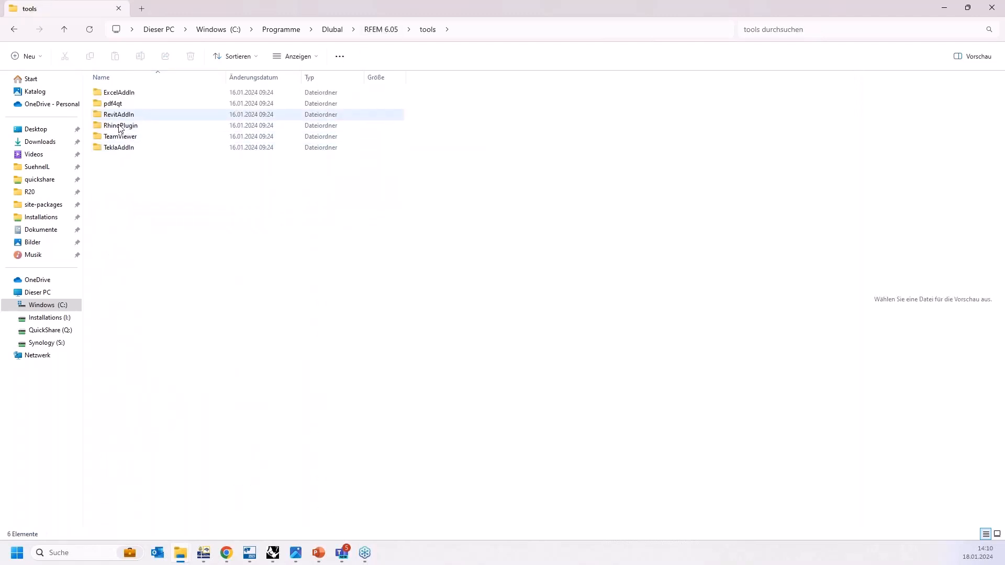
pyautogui.click(119, 129)
pyautogui.doubleClick(118, 130)
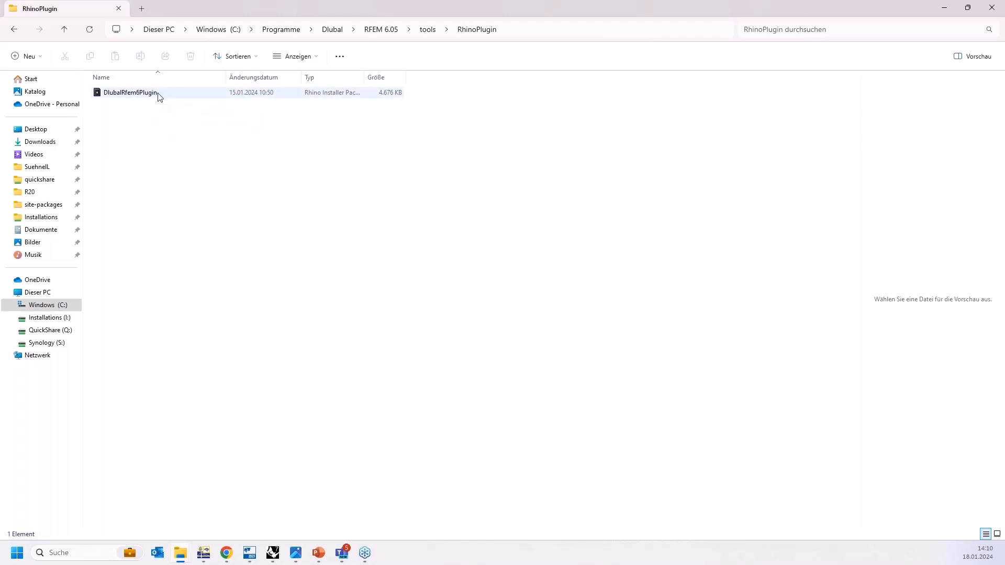
pyautogui.click(991, 8)
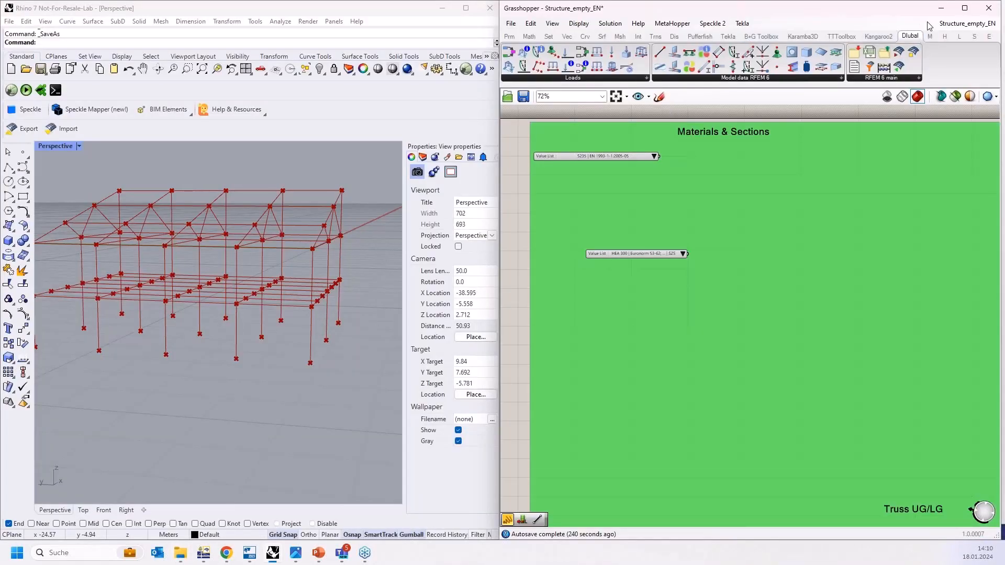
# Maximize the Grasshopper window and bring the upper part of the Materials & Sections group into view
pyautogui.moveTo(883, 10); pyautogui.dragTo(780, 2)
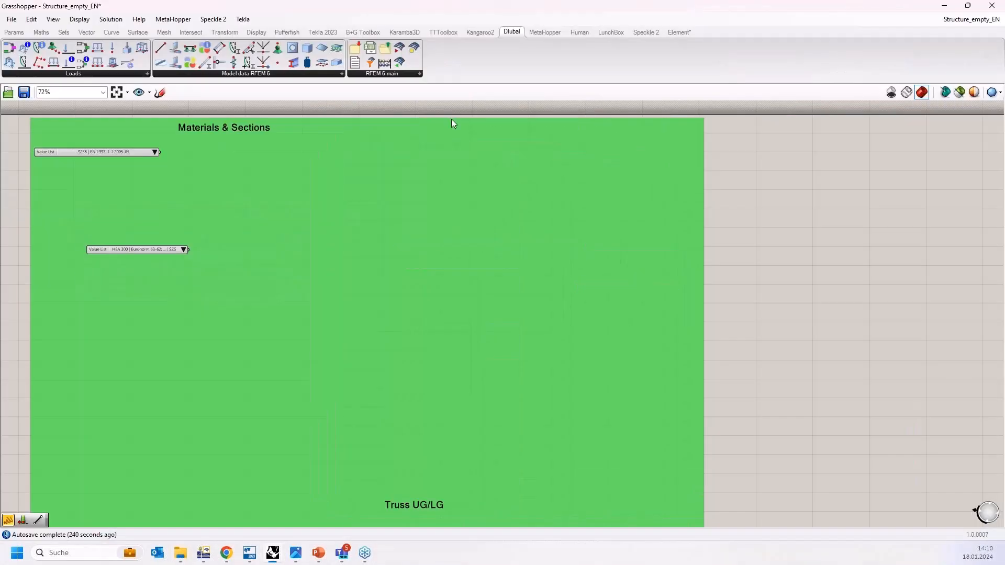
pyautogui.moveTo(470, 152); pyautogui.dragTo(642, 280, button='right')
pyautogui.moveTo(445, 193); pyautogui.dragTo(444, 158, button='right')
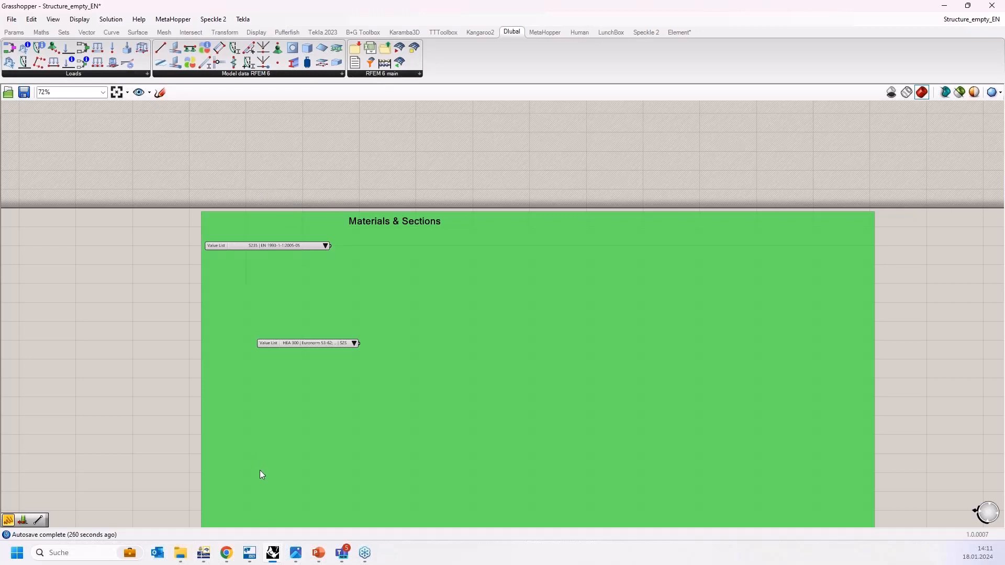
# Switch to RFEM and review the top-level navigator categories of Struktur_final.rf6, from Basic Objects to Load Cases & Combinations
pyautogui.click(210, 554)
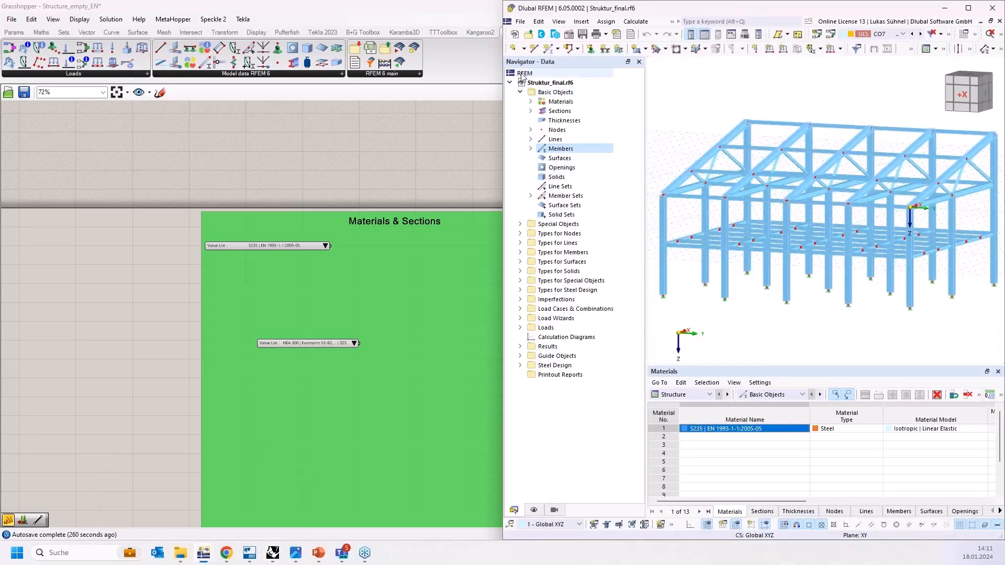
pyautogui.click(521, 91)
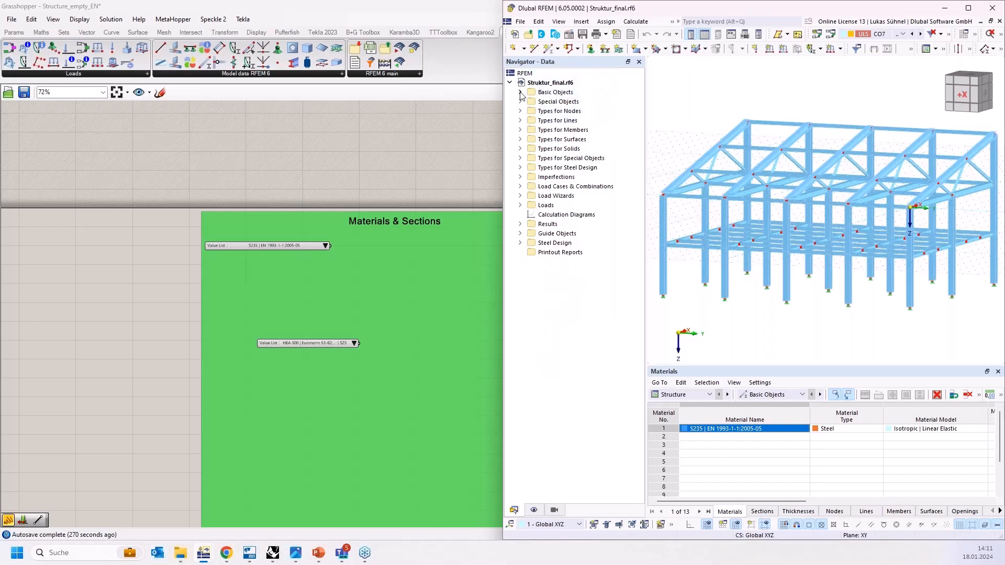
pyautogui.click(553, 94)
pyautogui.click(549, 102)
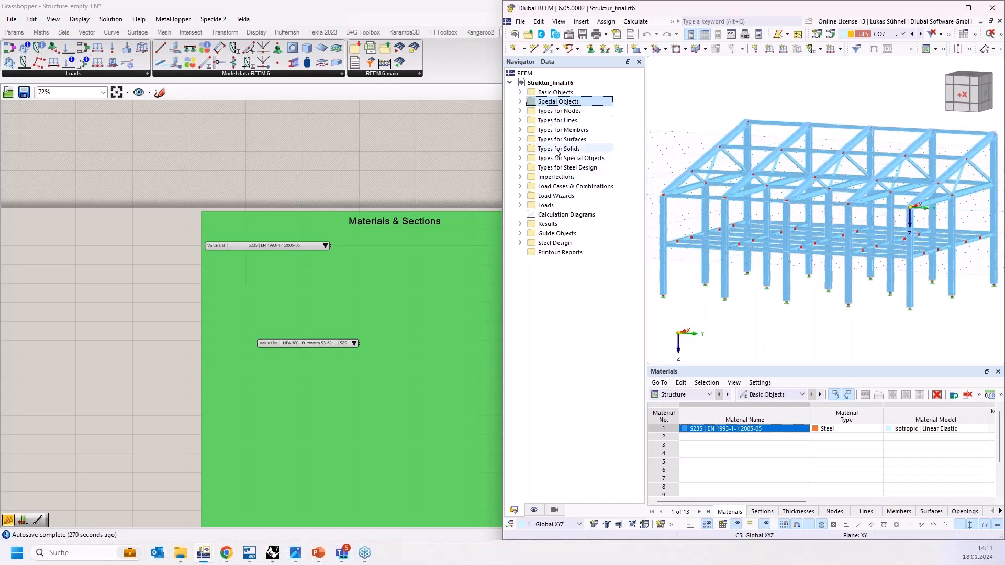
pyautogui.click(559, 178)
pyautogui.click(534, 187)
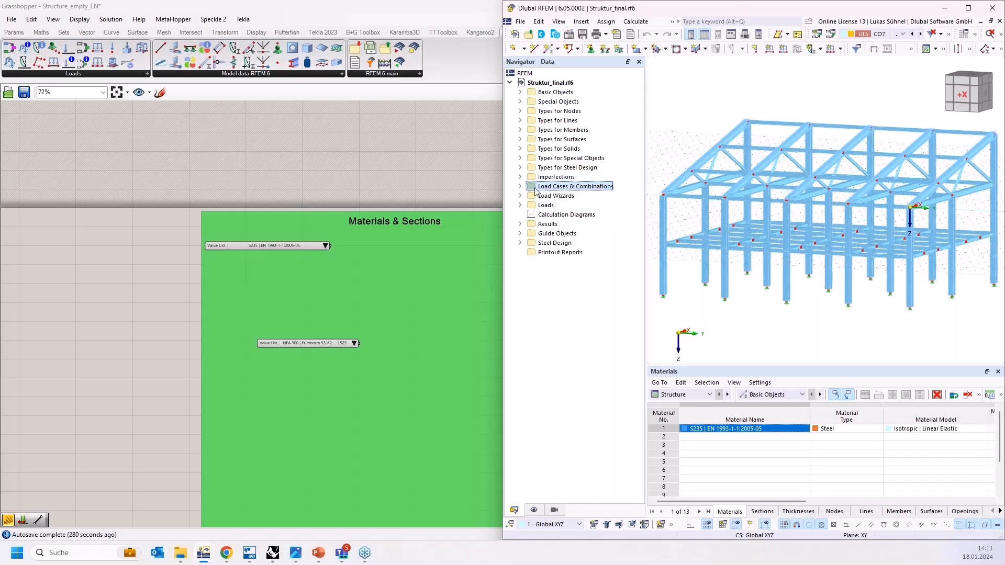
pyautogui.click(520, 187)
pyautogui.click(520, 187)
# Review the Basic Objects entries Materials, Sections, Thicknesses, Nodes and Members in turn, and minimize RFEM to return to Grasshopper
pyautogui.click(520, 92)
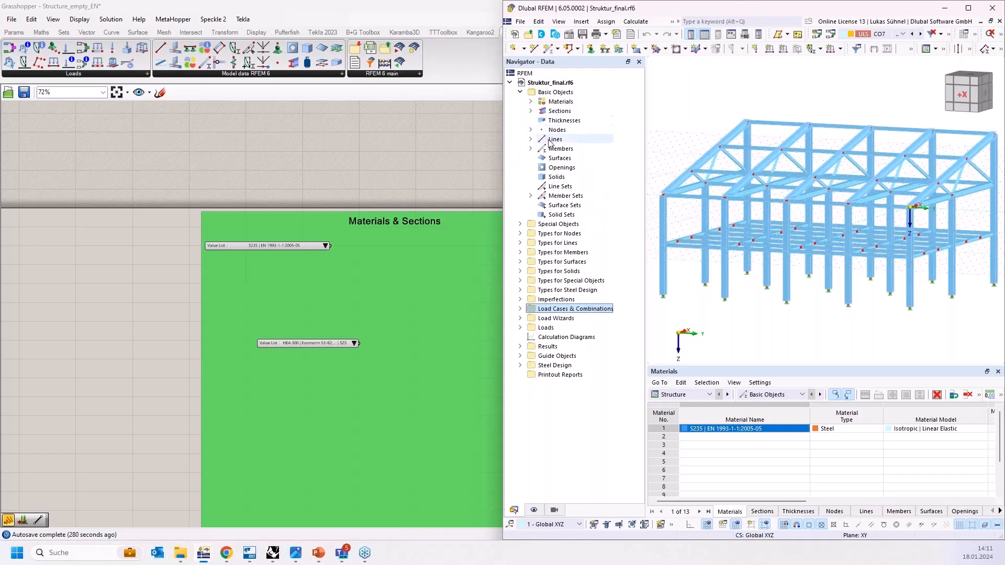
pyautogui.click(557, 103)
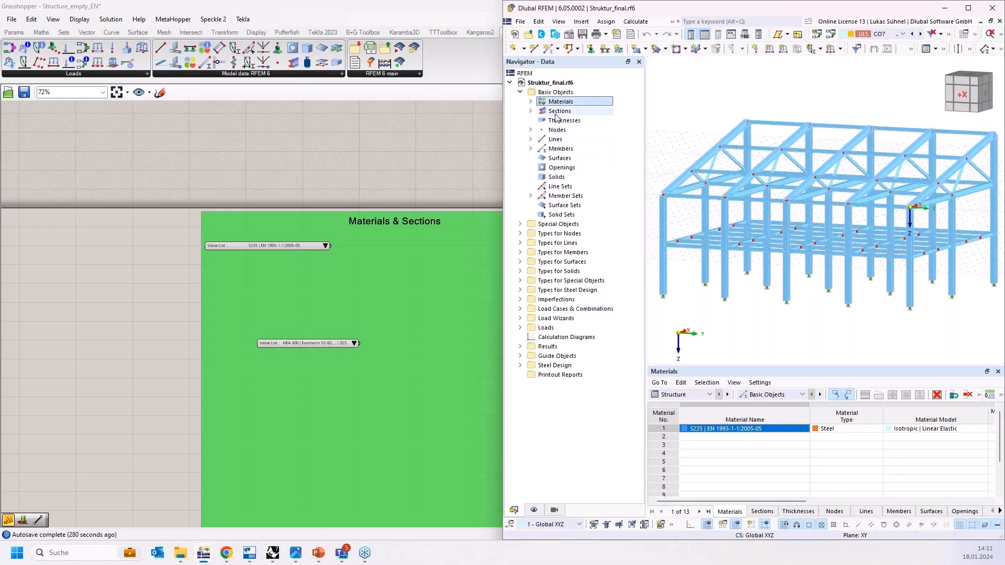
pyautogui.click(556, 113)
pyautogui.click(557, 120)
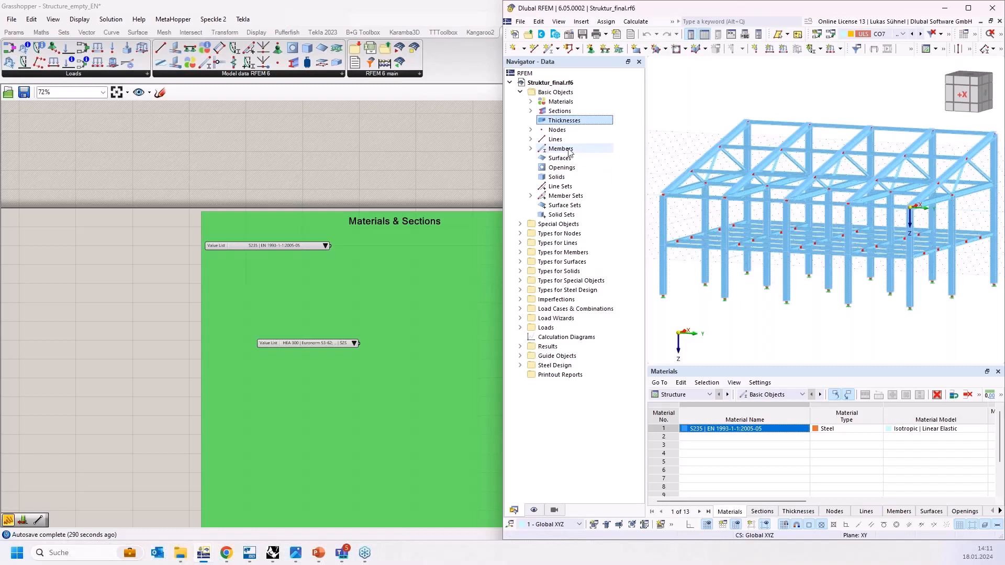
pyautogui.click(556, 130)
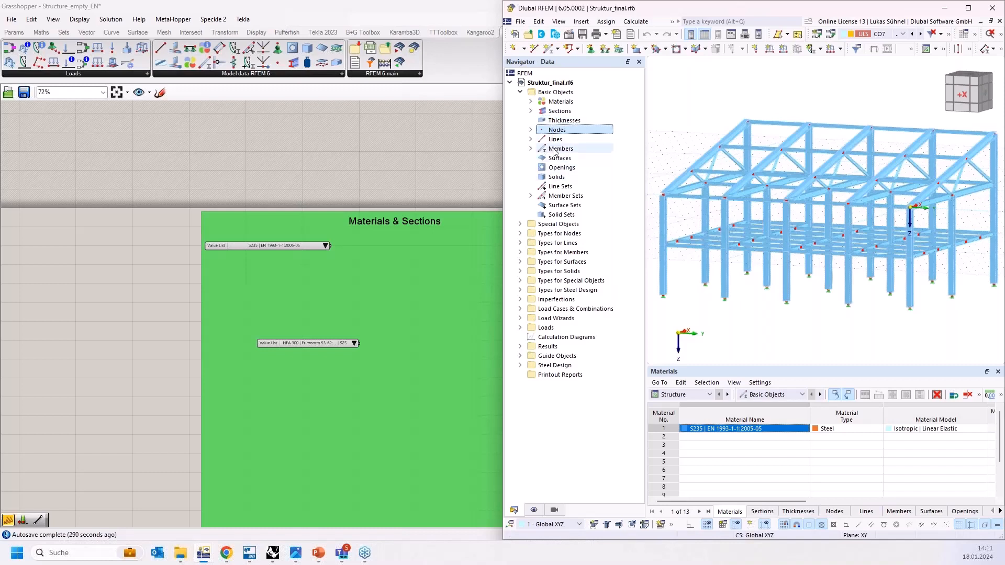
pyautogui.click(558, 149)
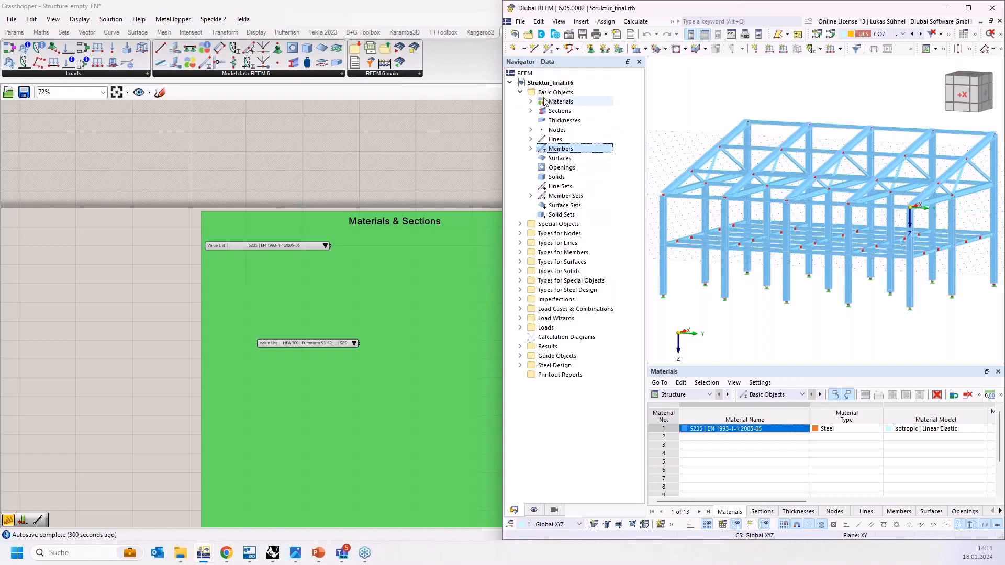
pyautogui.click(946, 11)
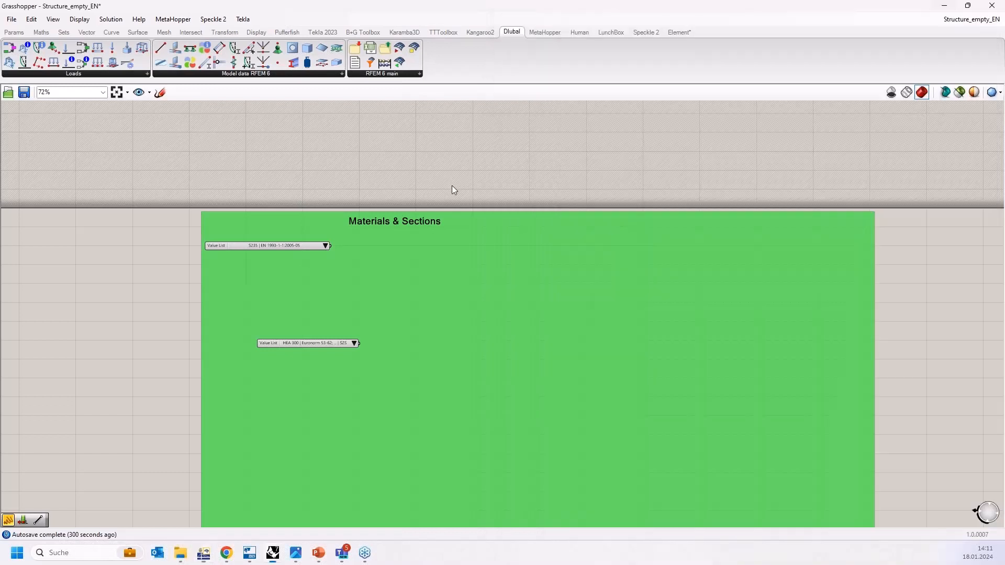
# Place a Dlubal Material component beside the S235 value list, and shift the HEA 300 value list slightly down
pyautogui.scroll(4, 343, 292)
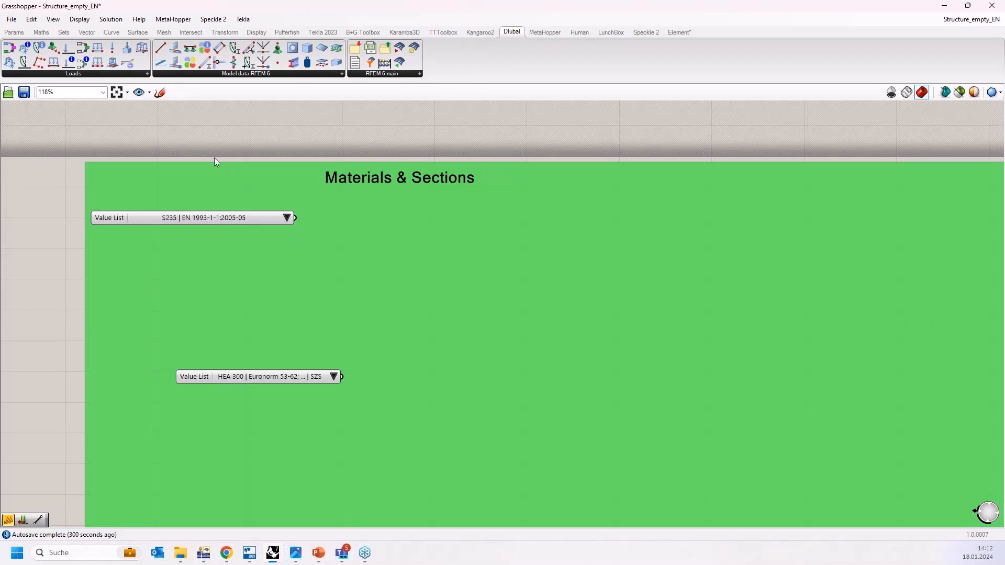
pyautogui.moveTo(231, 140); pyautogui.dragTo(206, 108, button='right')
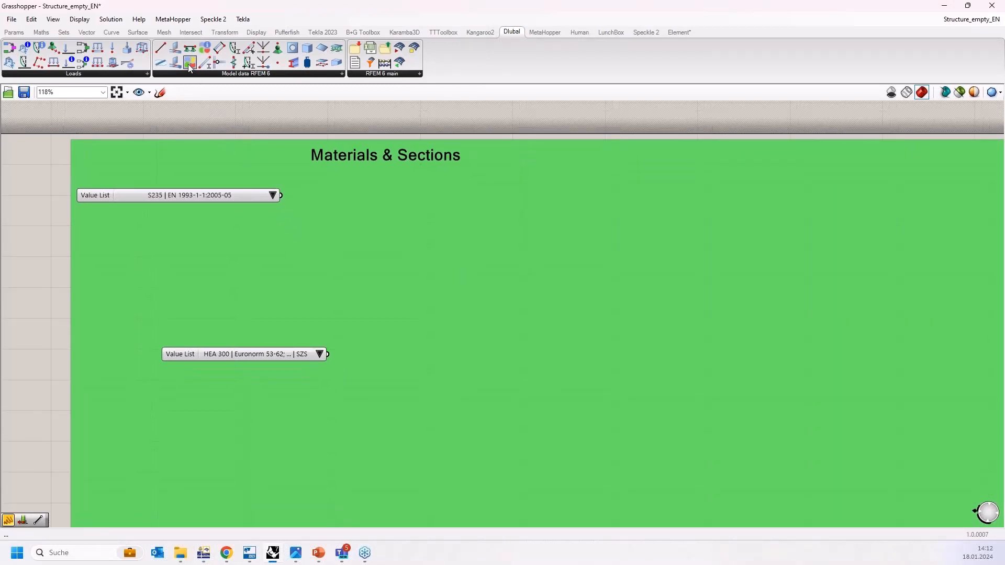
pyautogui.moveTo(189, 63); pyautogui.dragTo(475, 218)
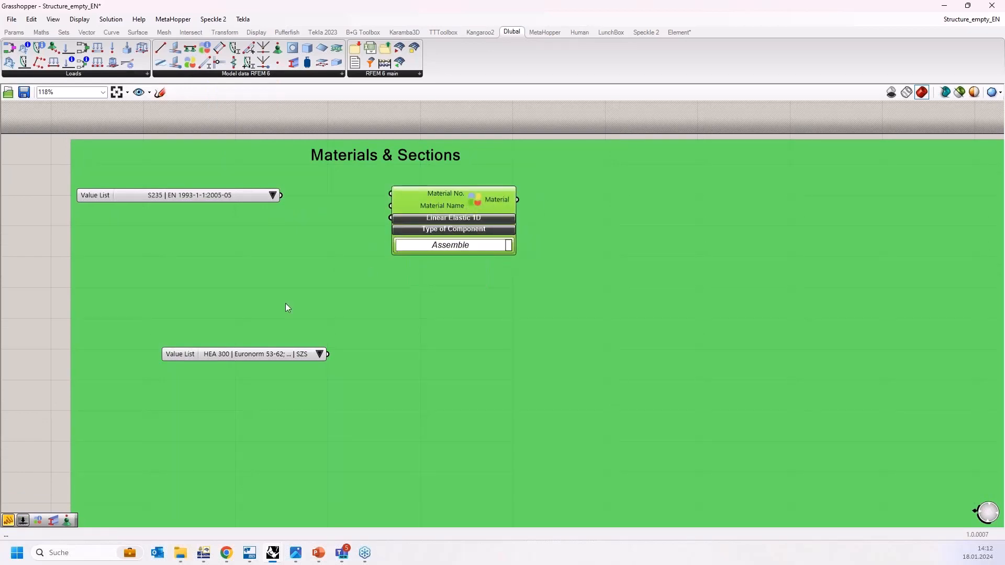
pyautogui.moveTo(250, 359); pyautogui.dragTo(249, 370)
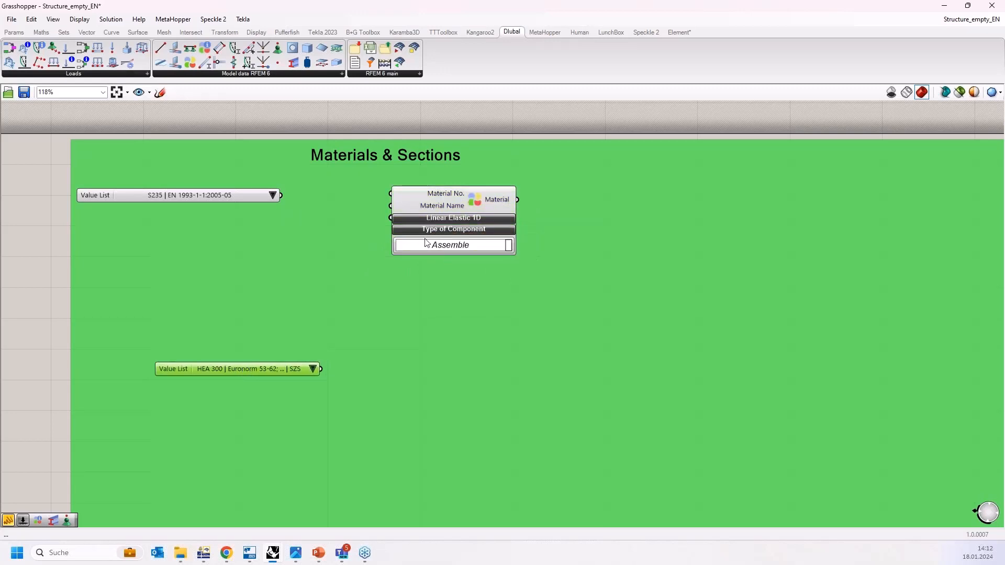
# Expand the Material component's Linear Elastic 1D inputs, and move the component and the HEA 300 value list down to make room
pyautogui.click(461, 218)
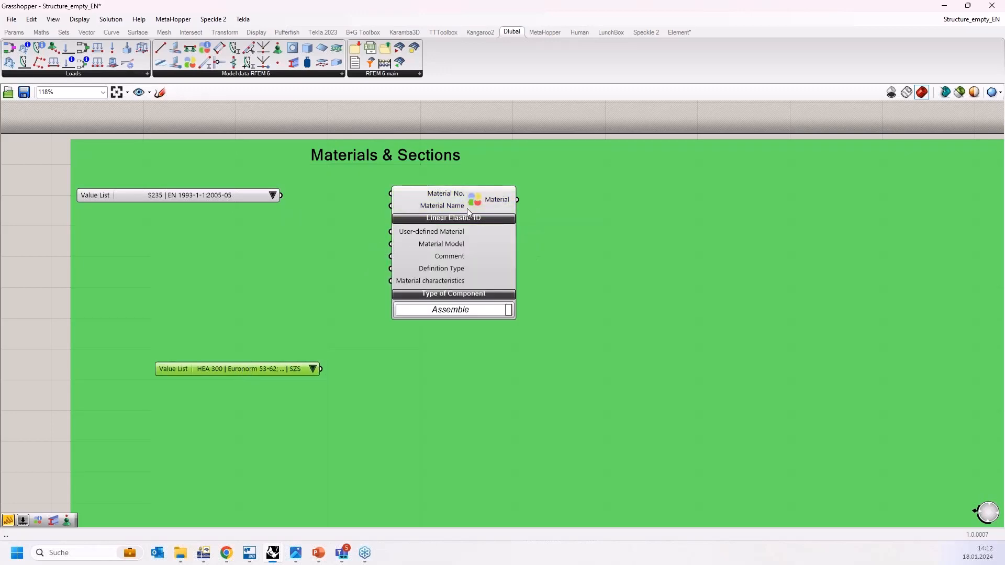
pyautogui.moveTo(468, 209); pyautogui.dragTo(453, 205)
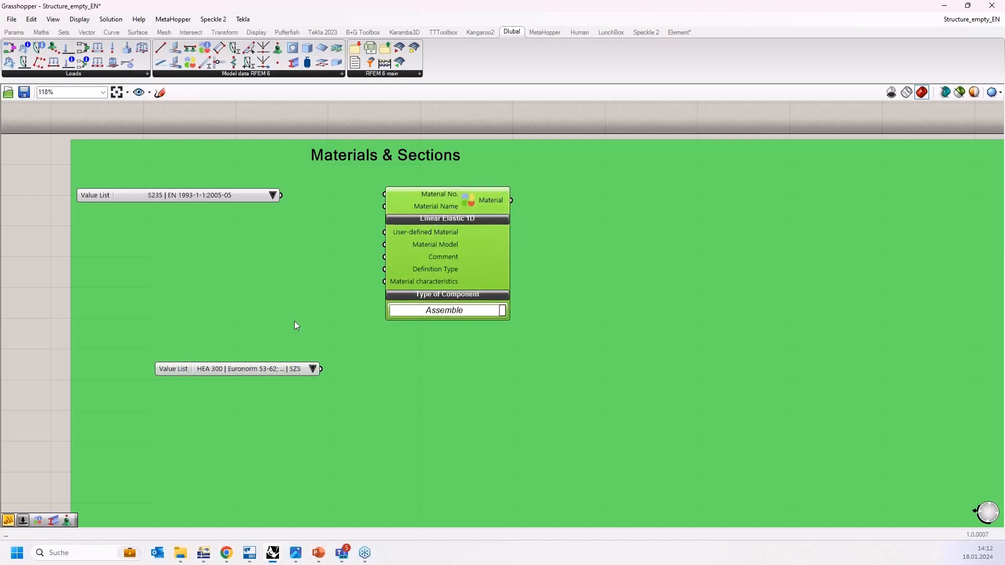
pyautogui.moveTo(278, 369); pyautogui.dragTo(245, 404)
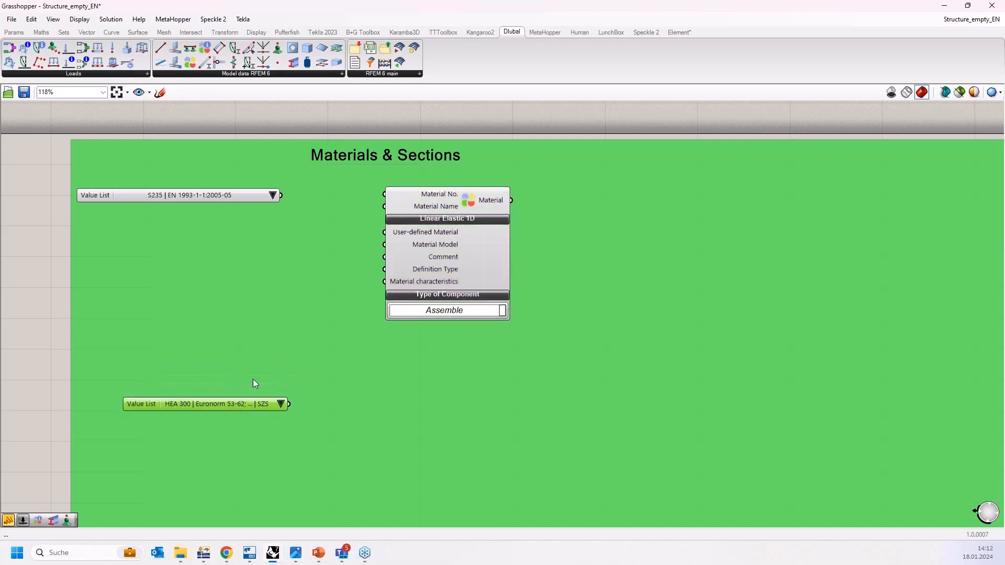
pyautogui.click(453, 200)
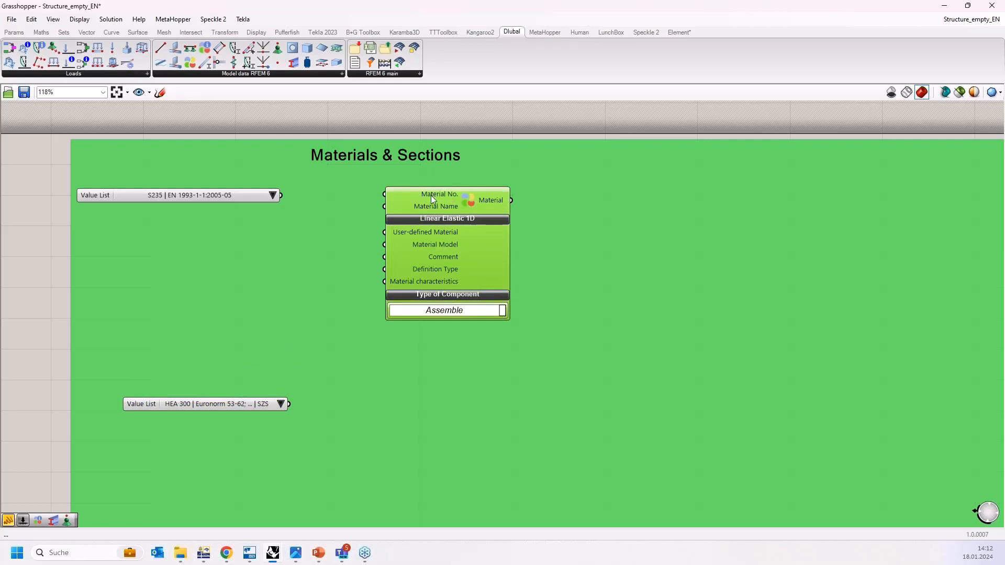
pyautogui.moveTo(432, 198); pyautogui.dragTo(431, 218)
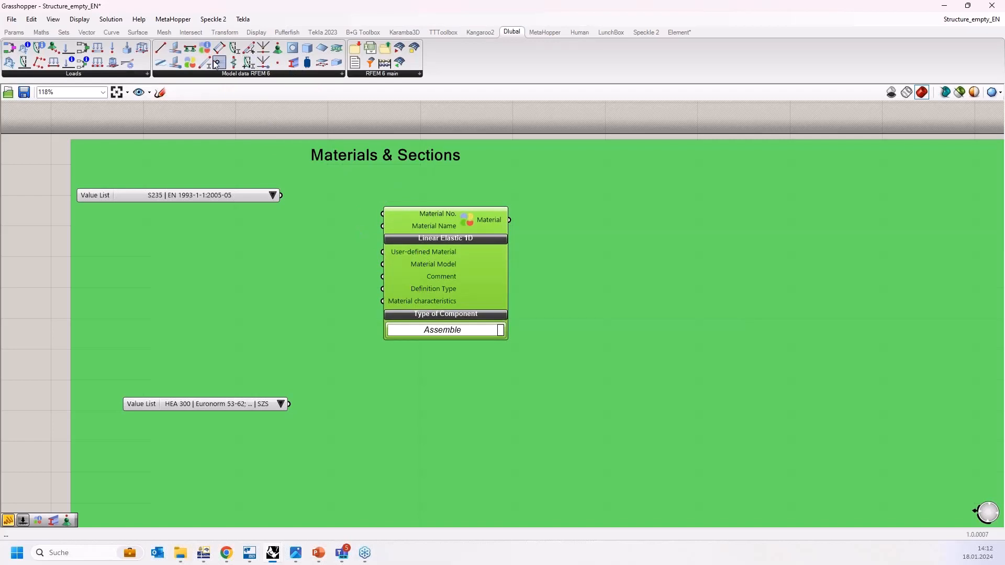
# Add a Material Characteristics component between the value lists and connect its output to the Material's Material characteristics input
pyautogui.moveTo(214, 64); pyautogui.dragTo(201, 297)
pyautogui.moveTo(286, 276); pyautogui.dragTo(383, 301)
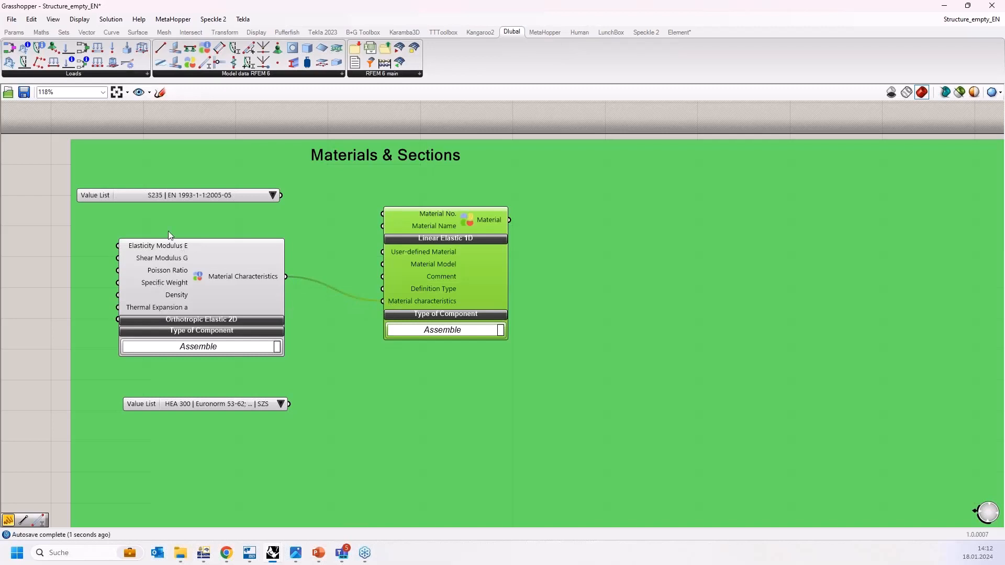
pyautogui.moveTo(173, 260); pyautogui.dragTo(211, 282)
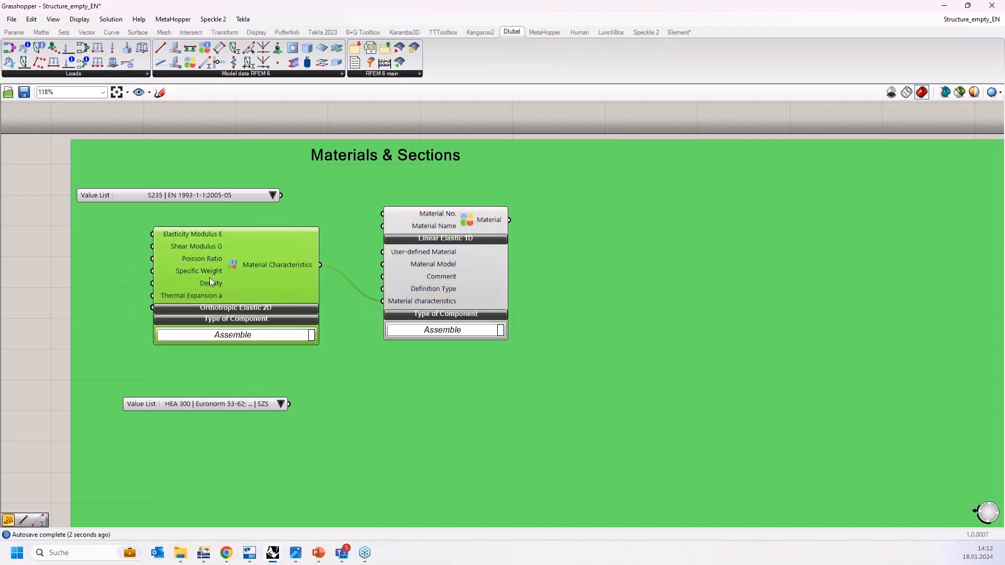
# Inspect the Orthotropic Elastic 2D inputs of the Material Characteristics component, delete it, and collapse the Material's Linear Elastic 1D section
pyautogui.click(215, 307)
pyautogui.moveTo(234, 319); pyautogui.dragTo(266, 338)
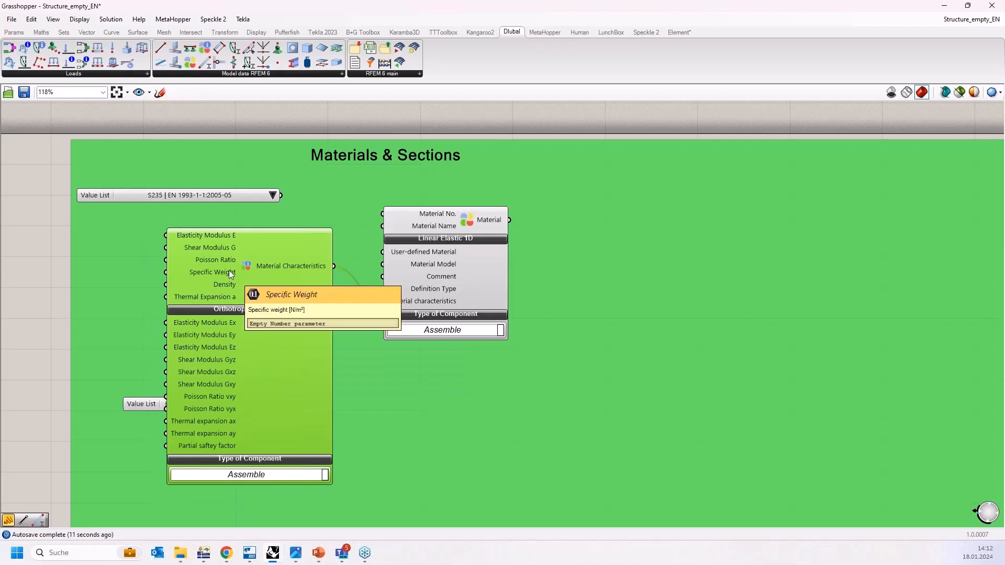
pyautogui.press('Delete')
pyautogui.click(411, 239)
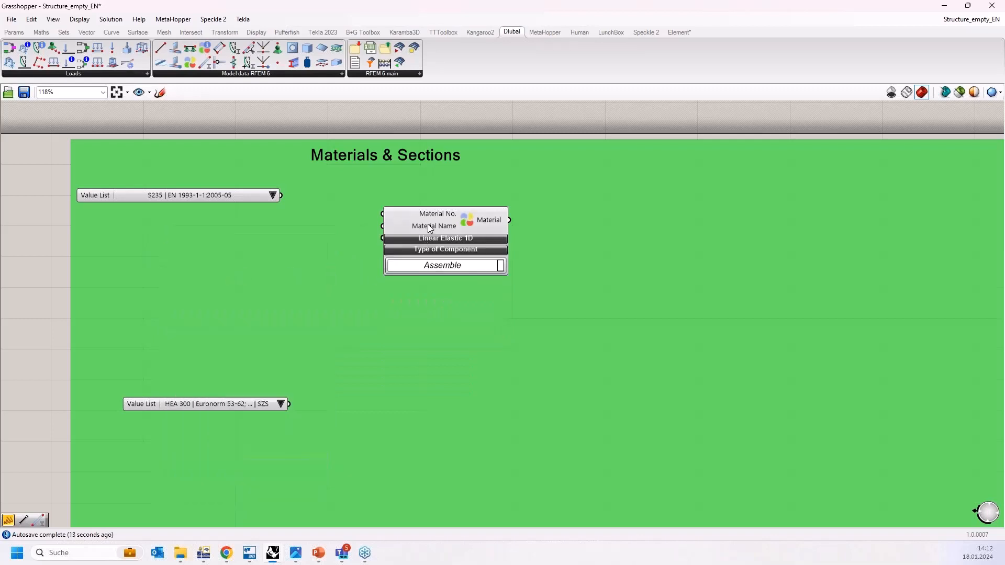
# Move the S235 value list slightly left and the Material component slightly down and to the right
pyautogui.scroll(3, 222, 222)
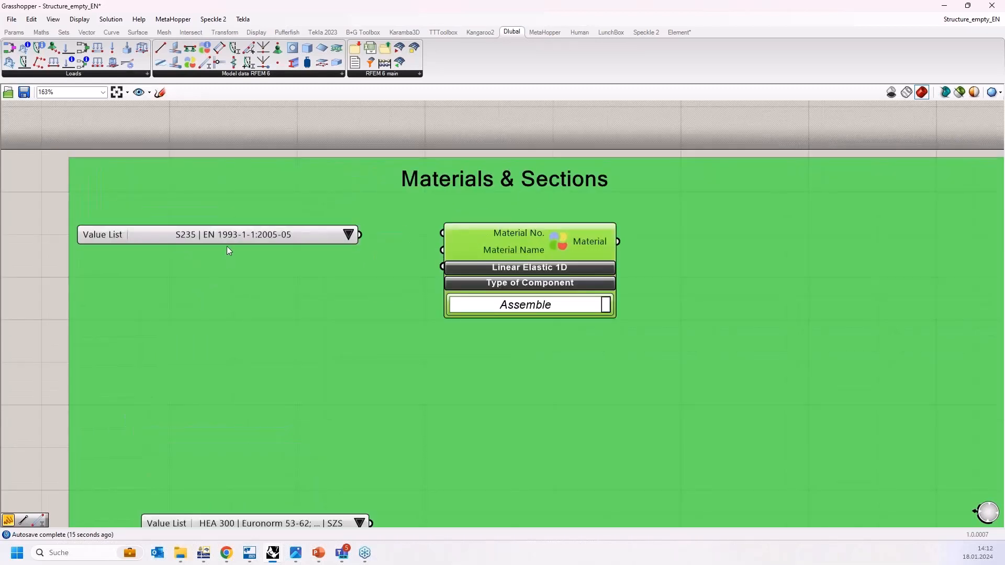
pyautogui.moveTo(227, 244)
pyautogui.mouseDown()
pyautogui.moveTo(221, 265)
pyautogui.moveTo(220, 256)
pyautogui.mouseUp()
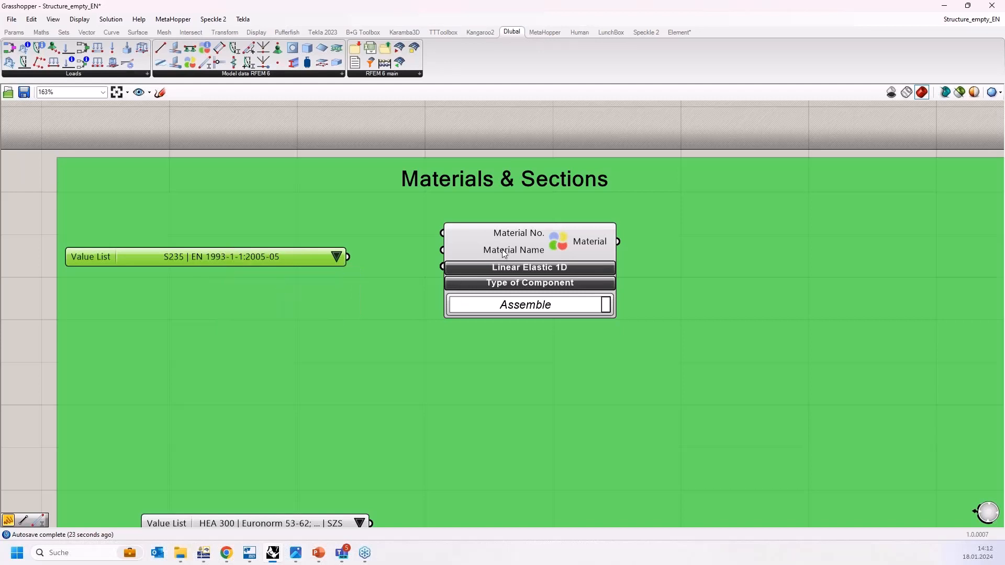
pyautogui.moveTo(503, 250); pyautogui.dragTo(525, 273)
pyautogui.moveTo(286, 256); pyautogui.dragTo(286, 242)
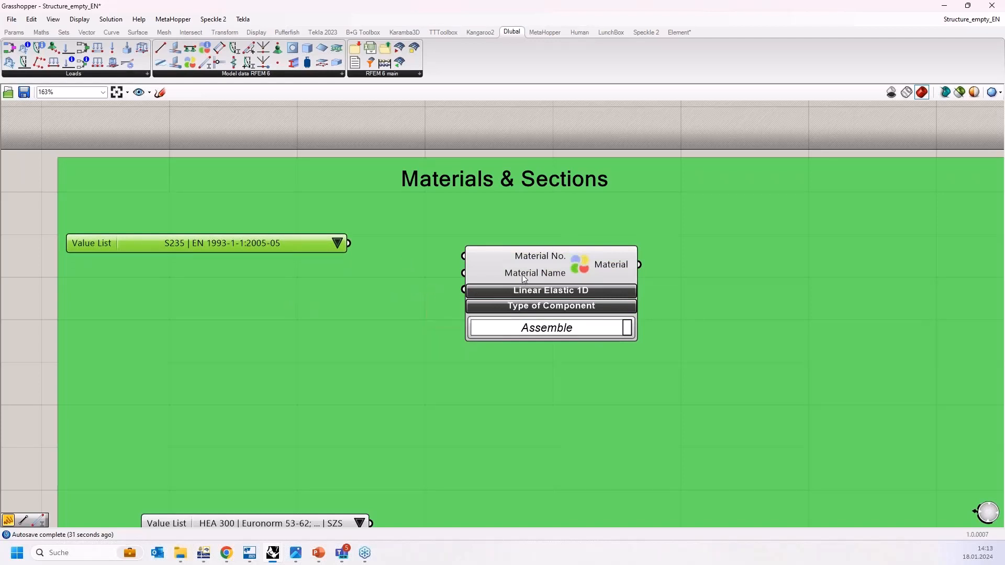
# Add a panel containing the text S235 and place it below the S235 value list
pyautogui.doubleClick(191, 295)
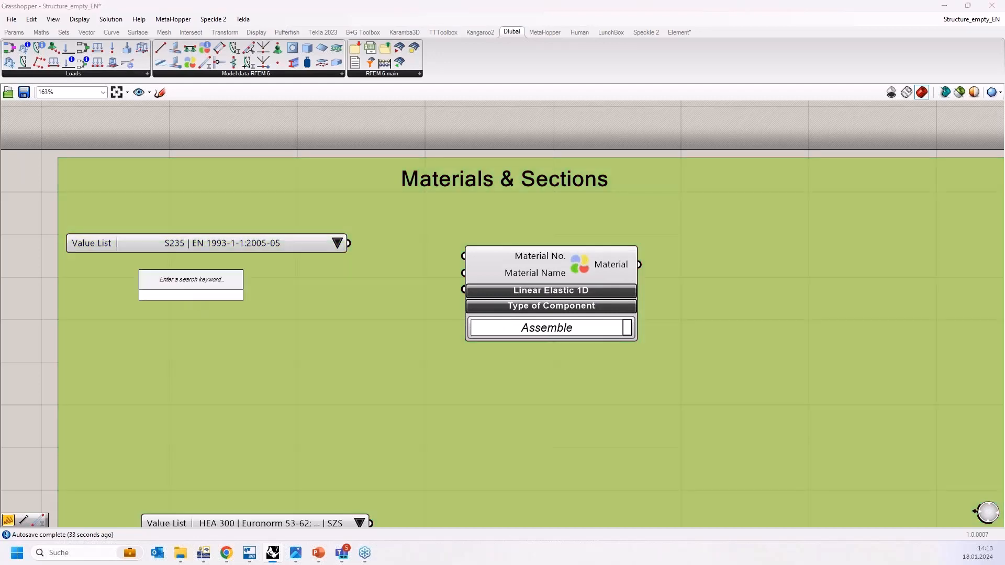
pyautogui.write('"')
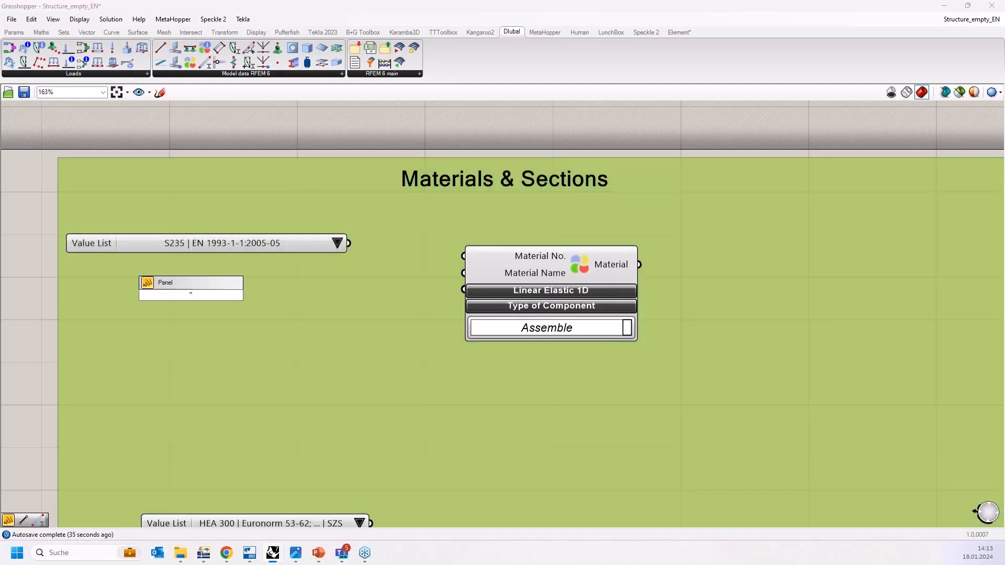
pyautogui.press('Return')
pyautogui.doubleClick(183, 303)
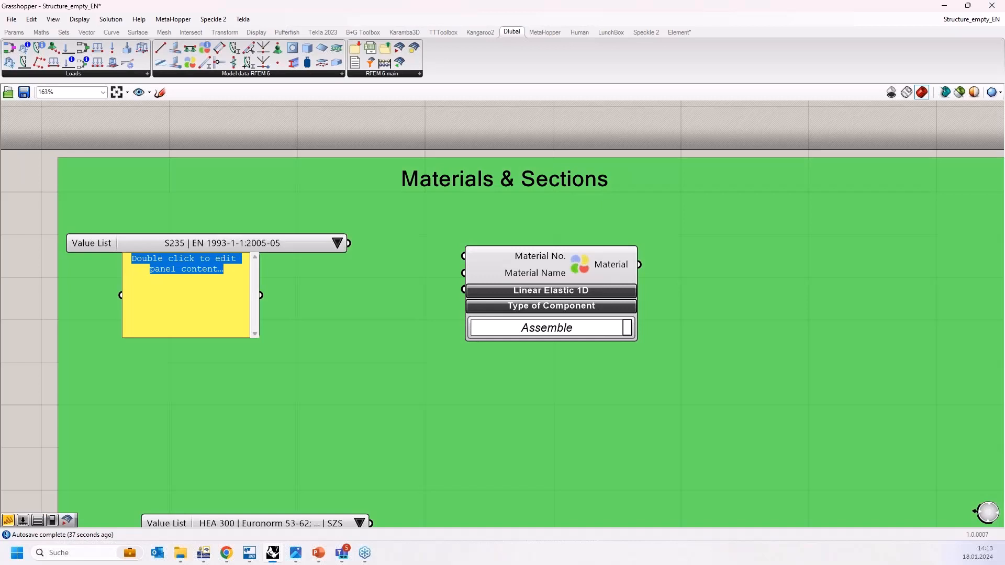
pyautogui.write('S235')
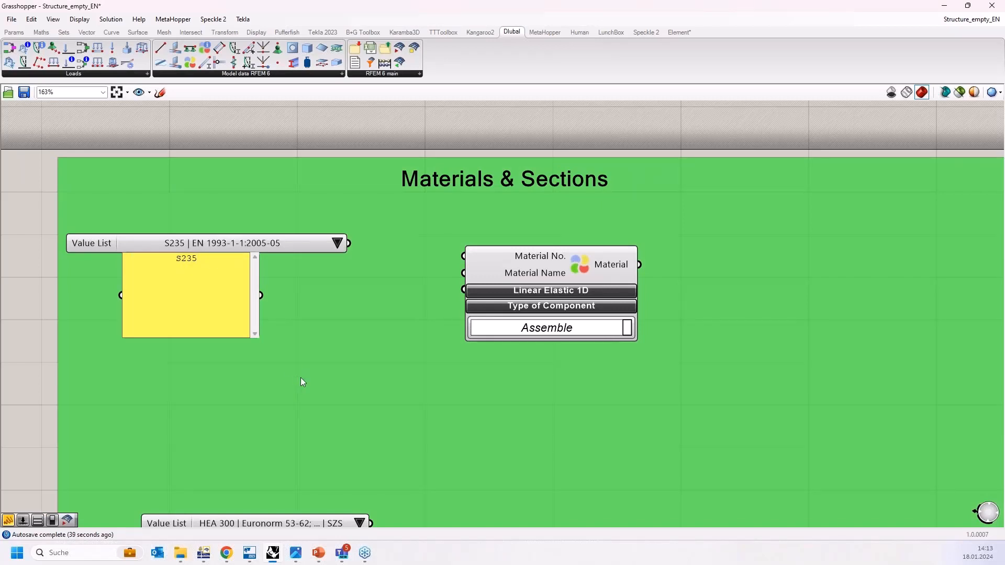
pyautogui.click(301, 378)
pyautogui.moveTo(213, 314); pyautogui.dragTo(258, 324)
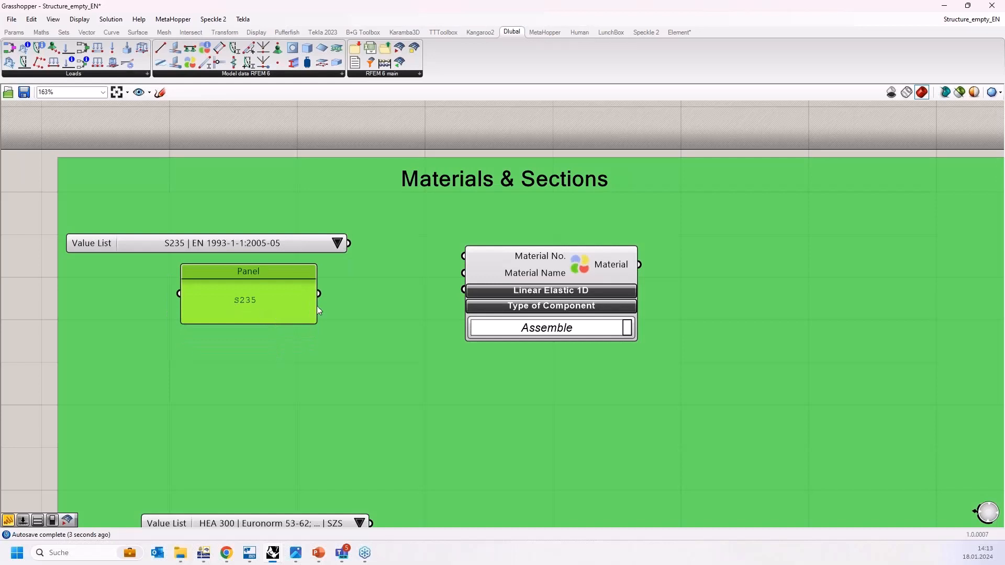
# Switch to RFEM with Struktur_final.rf6, maximize its window, and examine the name of material 1 in the Materials table
pyautogui.moveTo(203, 554)
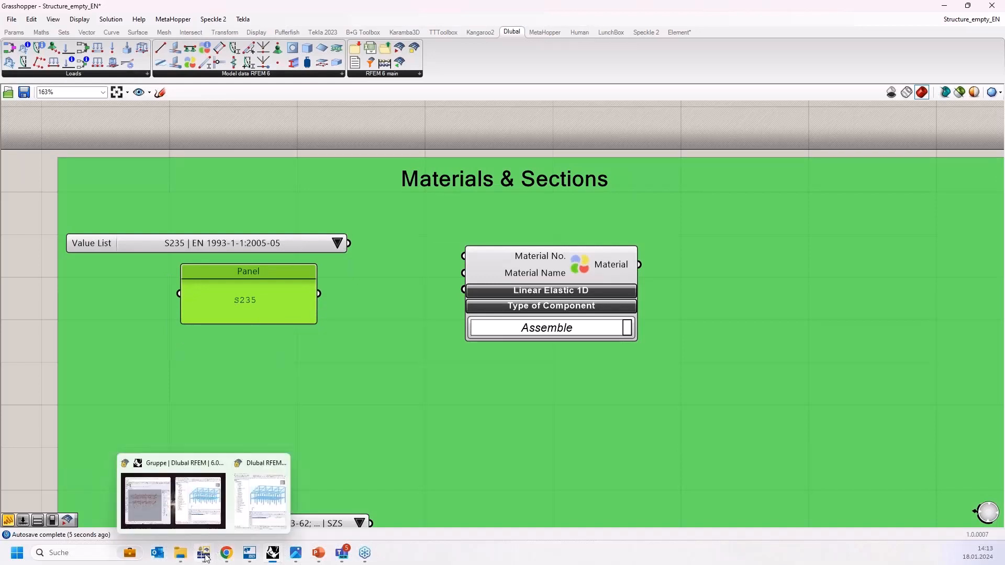
pyautogui.click(262, 501)
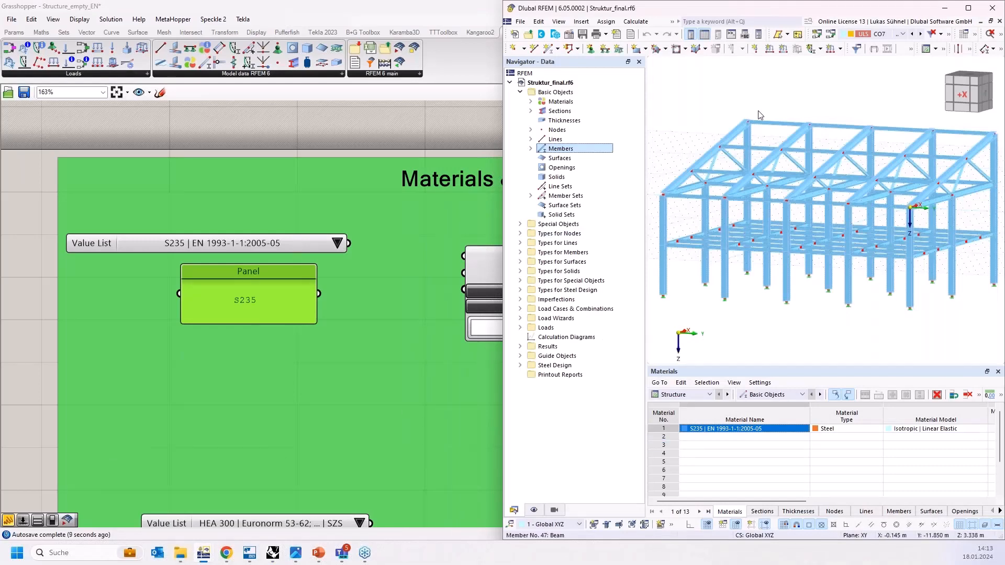
pyautogui.click(967, 8)
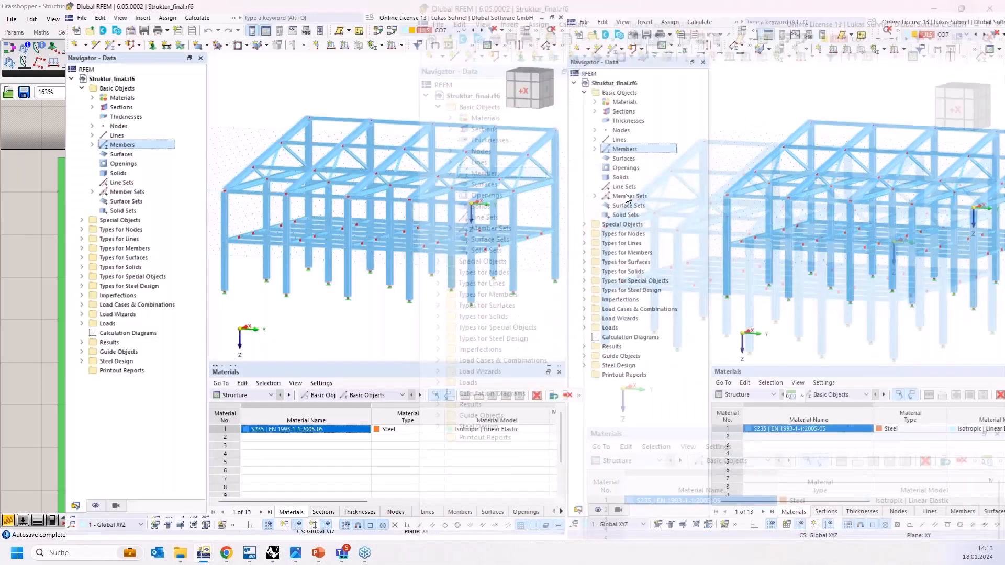
pyautogui.click(216, 454)
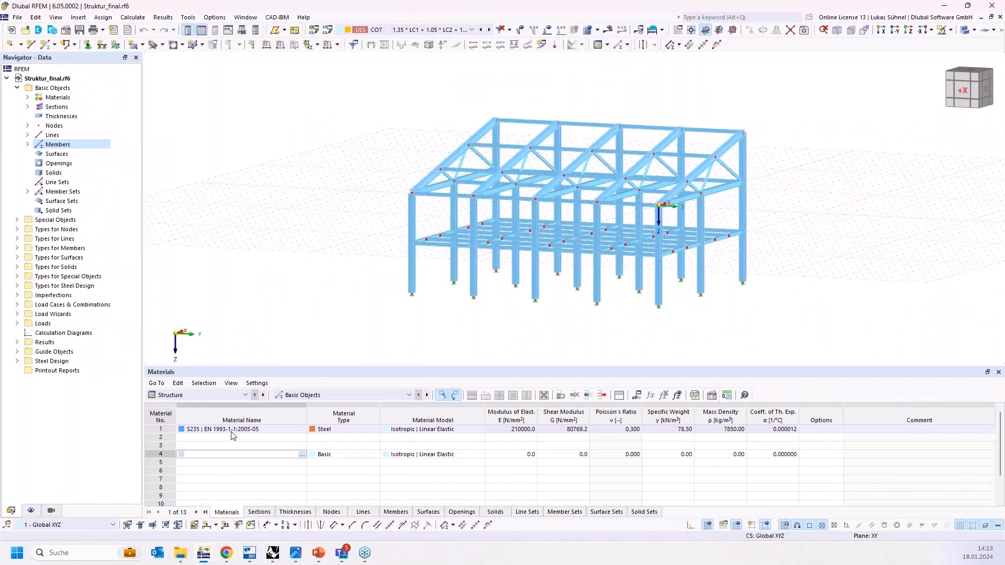
pyautogui.click(233, 430)
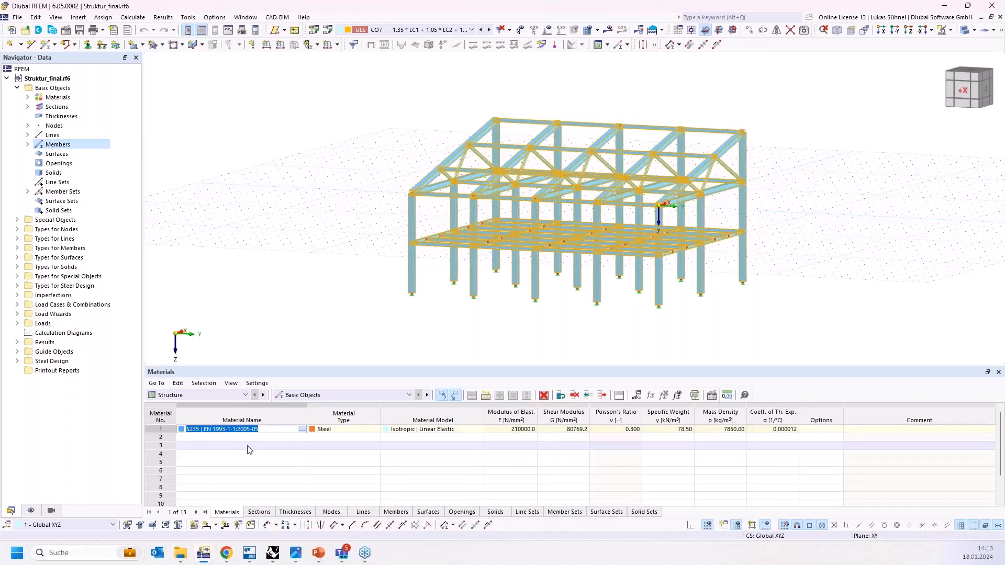
pyautogui.click(344, 90)
# Select concrete C40/50 from the material library in row 5 of the conversion tables, copy its full name, and discard the table change
pyautogui.click(277, 17)
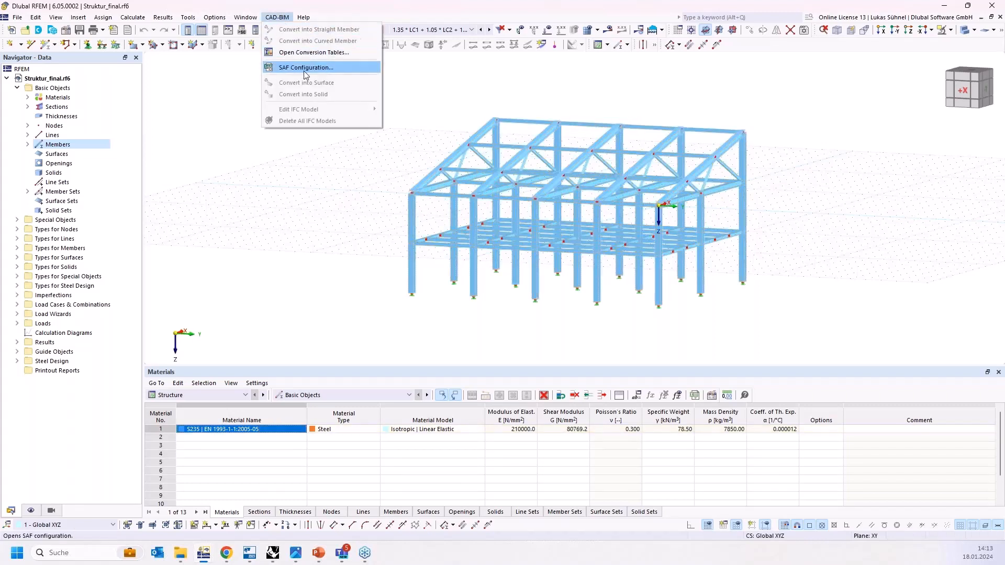
pyautogui.click(306, 53)
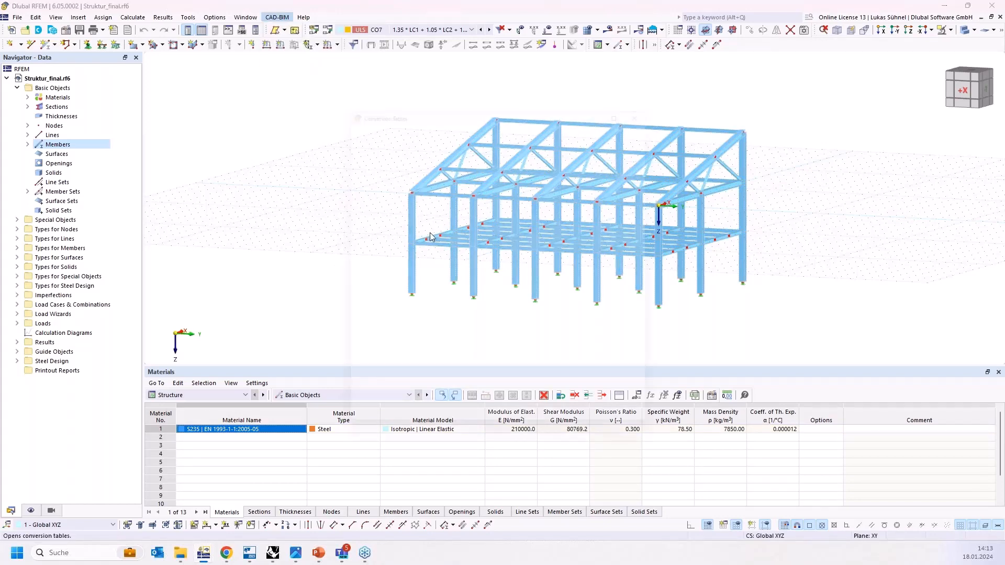
pyautogui.click(579, 223)
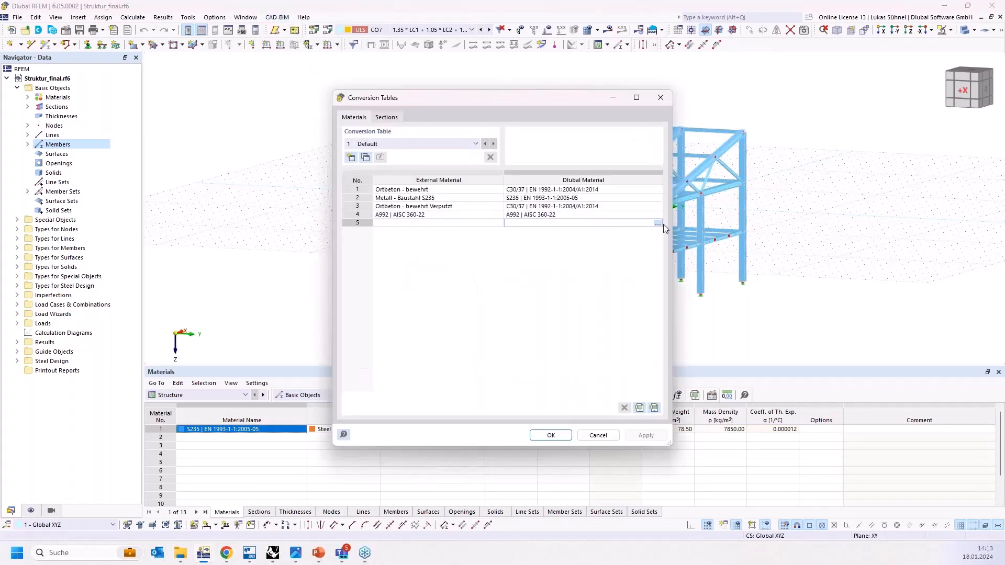
pyautogui.click(657, 224)
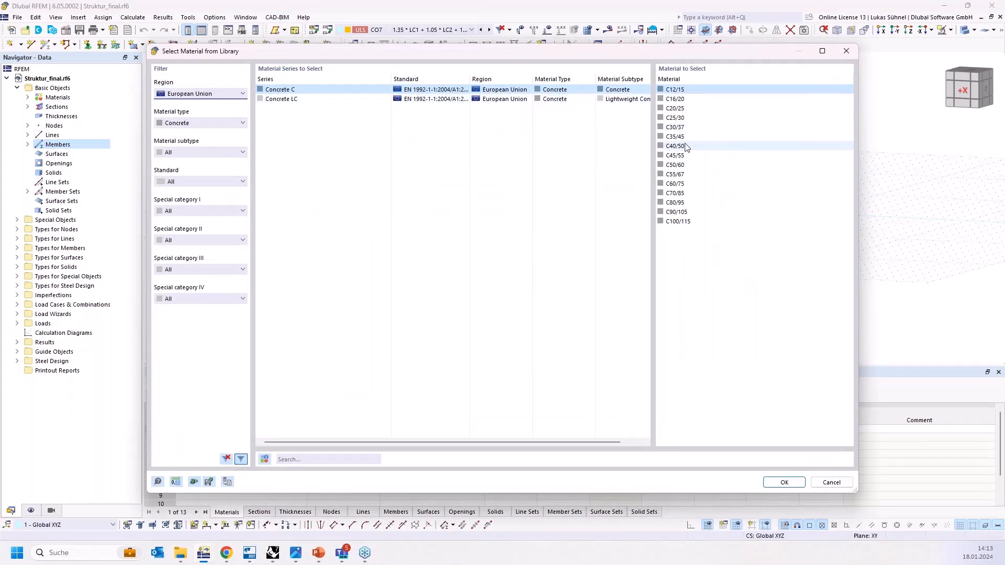
pyautogui.doubleClick(685, 146)
pyautogui.click(523, 222)
pyautogui.hotkey('ctrl', 'c')
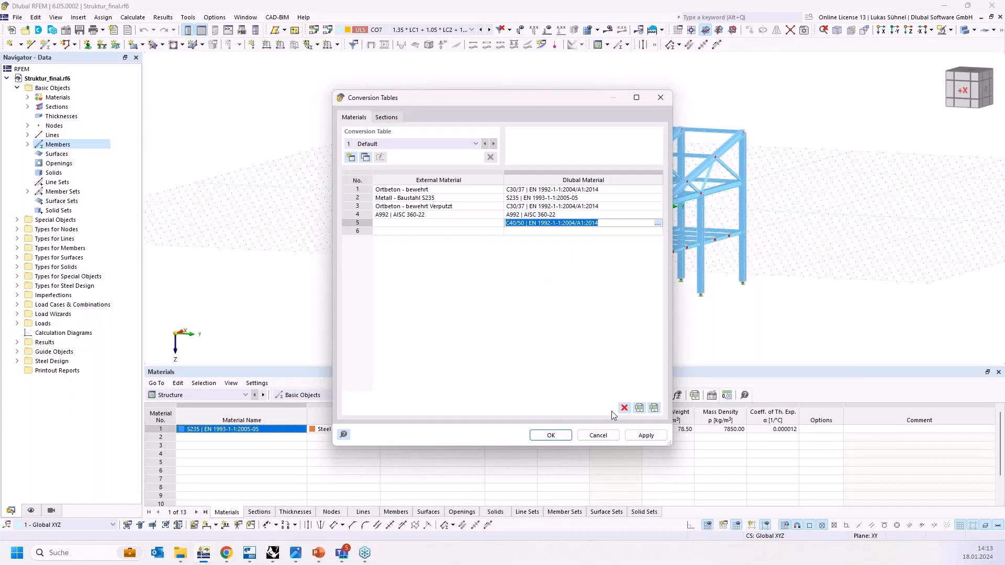
pyautogui.click(599, 435)
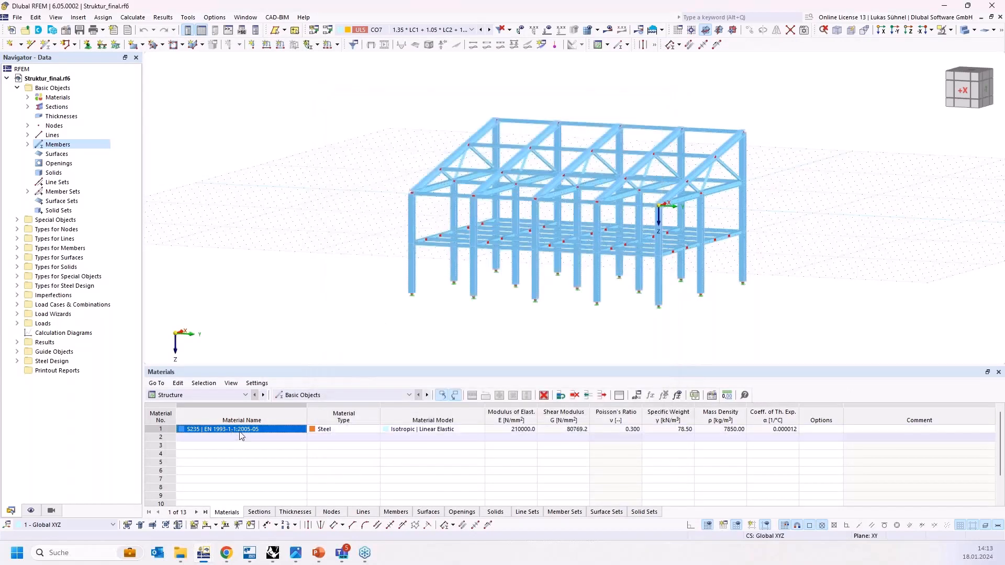
# Turn the Full material description display off and back on in the program options, and accept the options
pyautogui.click(215, 17)
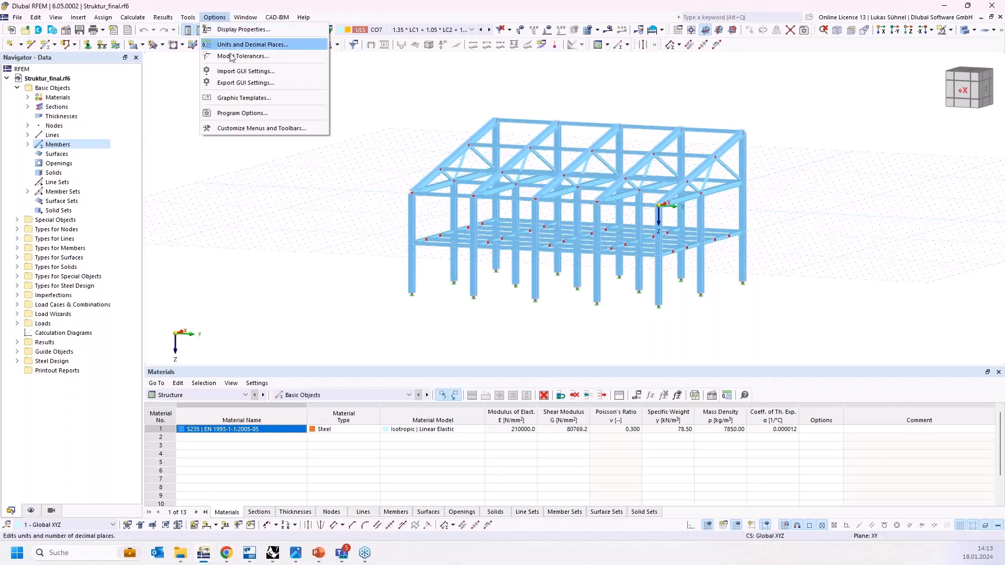
pyautogui.click(250, 114)
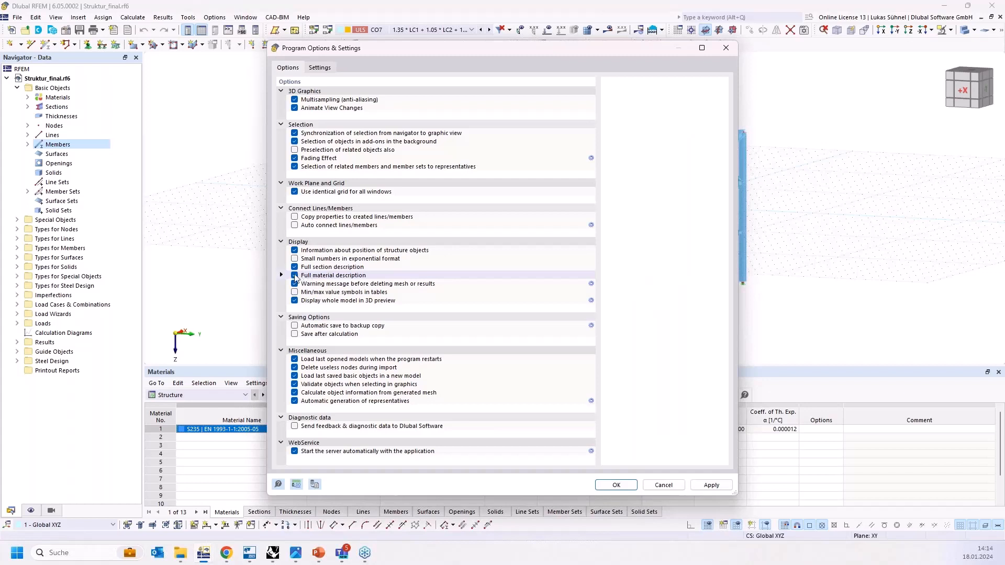
pyautogui.click(295, 276)
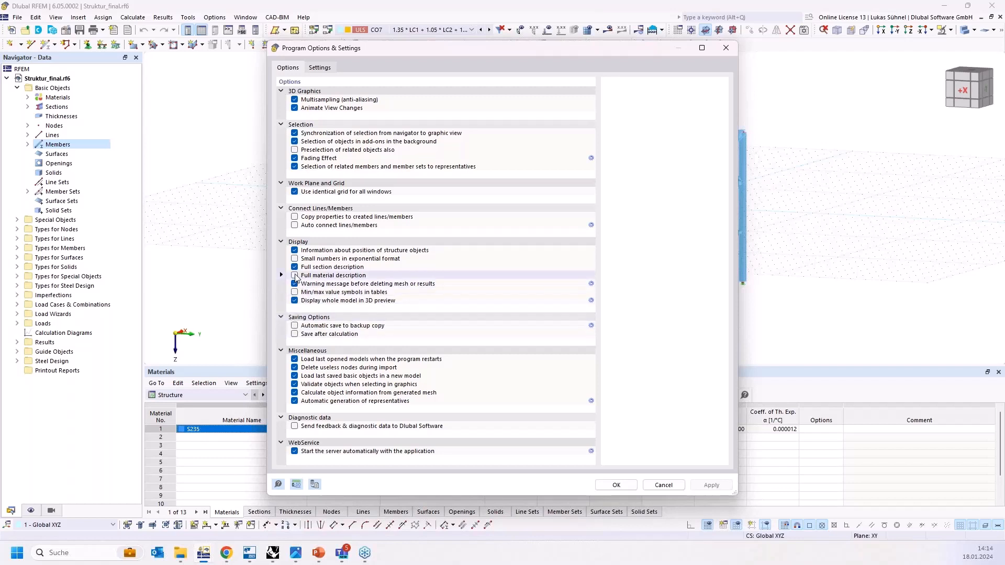
pyautogui.click(295, 275)
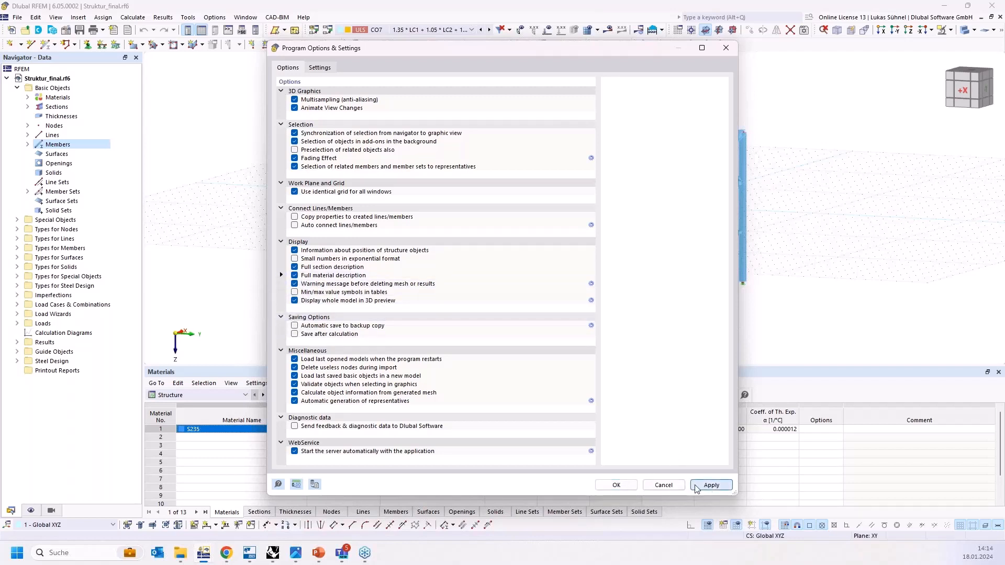
pyautogui.click(616, 485)
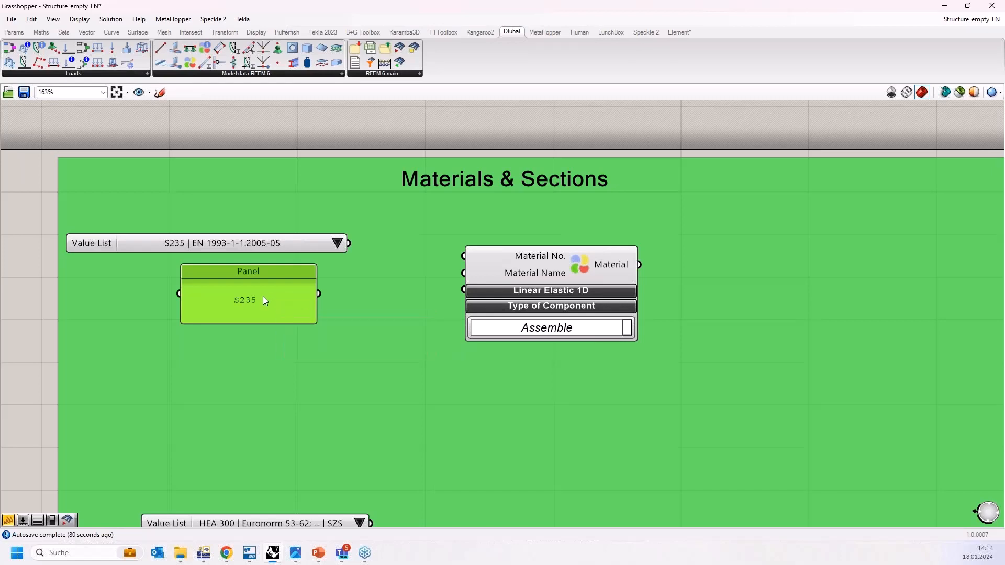
# Replace the panel's text in Grasshopper with C40/50 | EN 1992-1-1:2004/A1:2014 and move the panel slightly down
pyautogui.doubleClick(263, 298)
pyautogui.hotkey('ctrl', 'v')
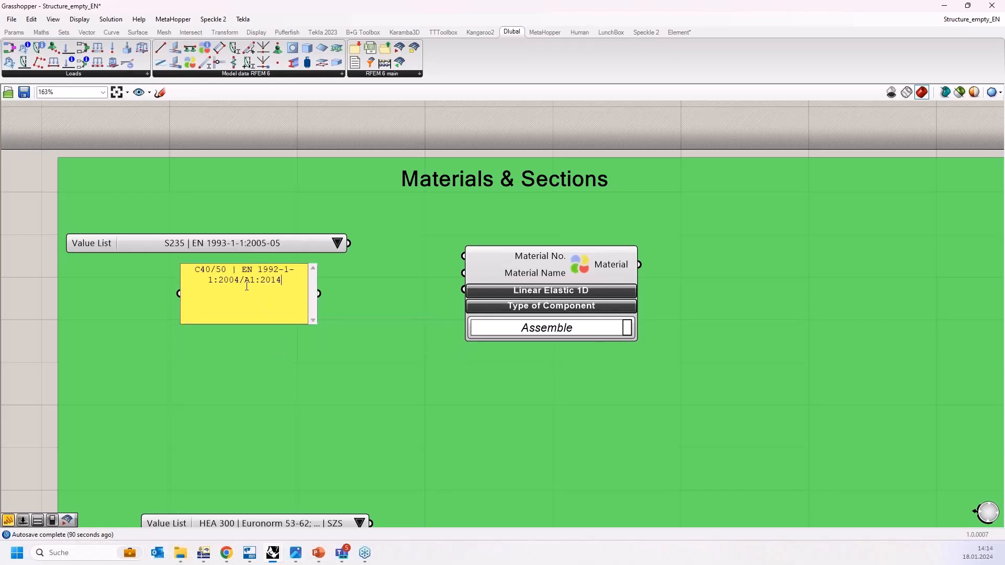
pyautogui.click(235, 361)
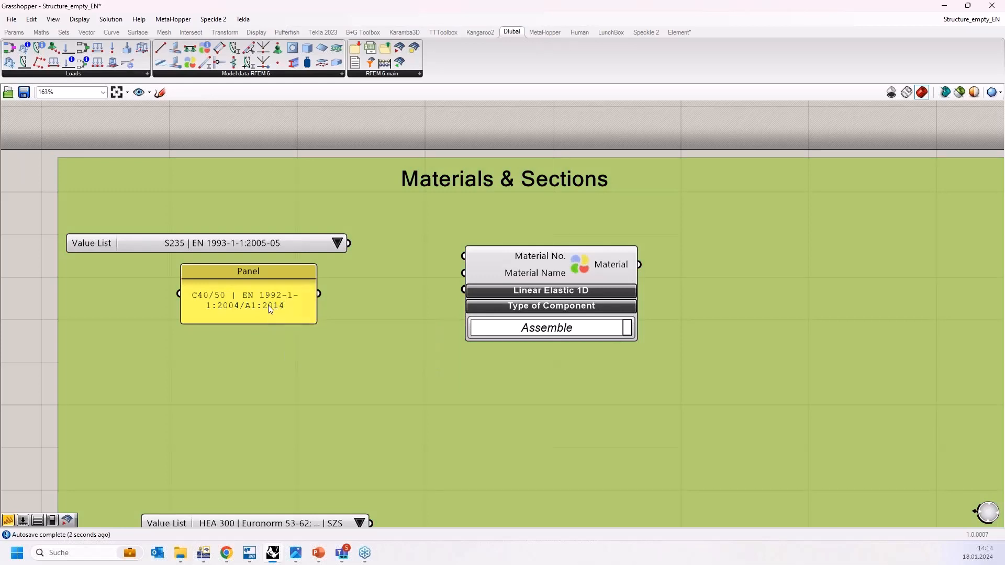
pyautogui.click(268, 305)
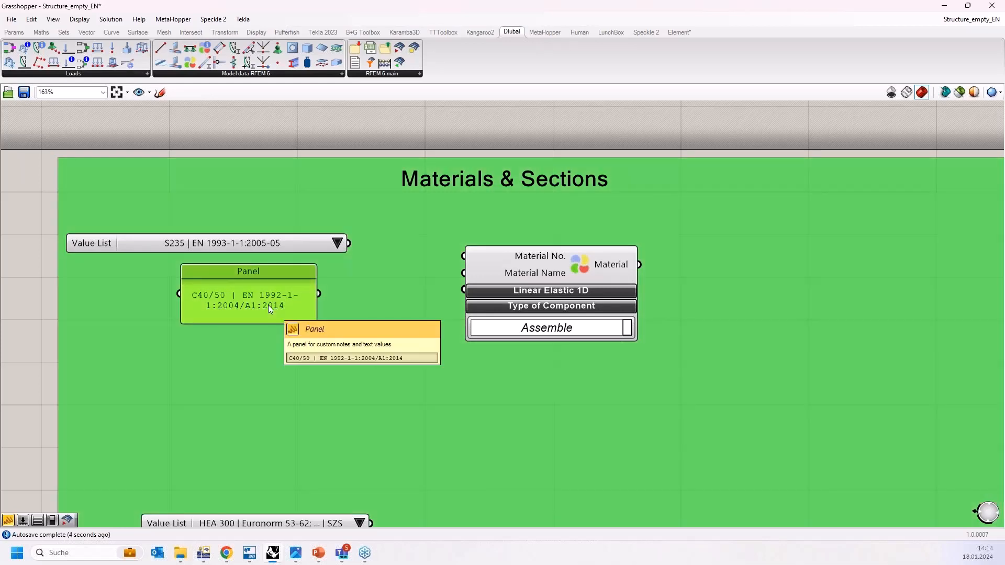
pyautogui.moveTo(268, 305); pyautogui.dragTo(275, 338)
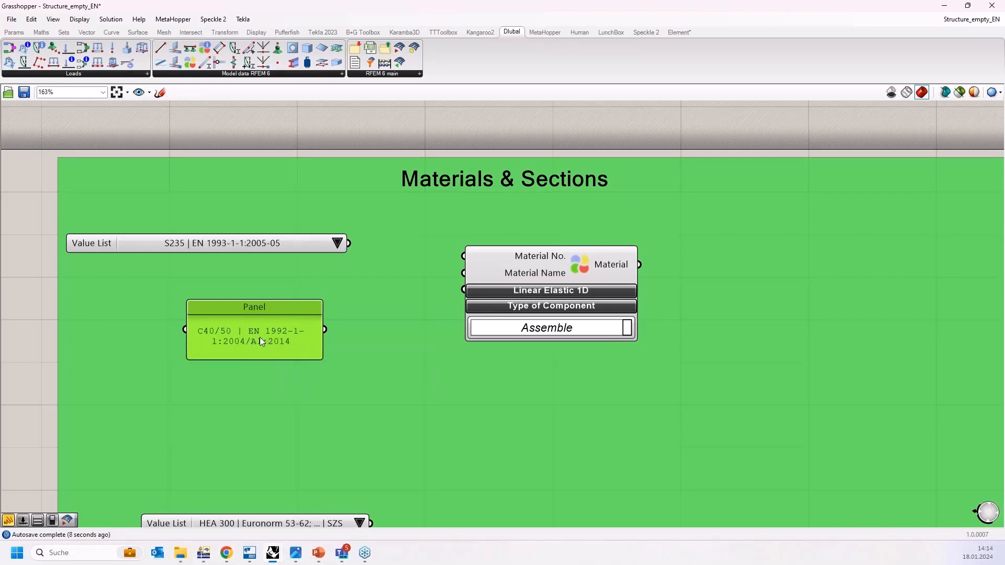
# Widen the C40/50 panel and shift it beneath the S235 value list, and delete it
pyautogui.doubleClick(322, 335)
pyautogui.rightClick(308, 333)
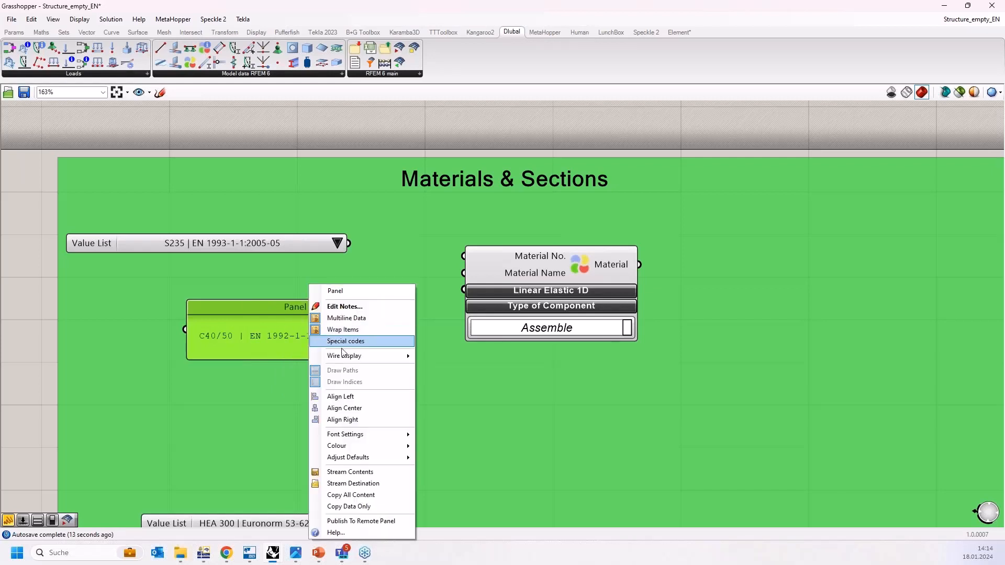
pyautogui.click(227, 338)
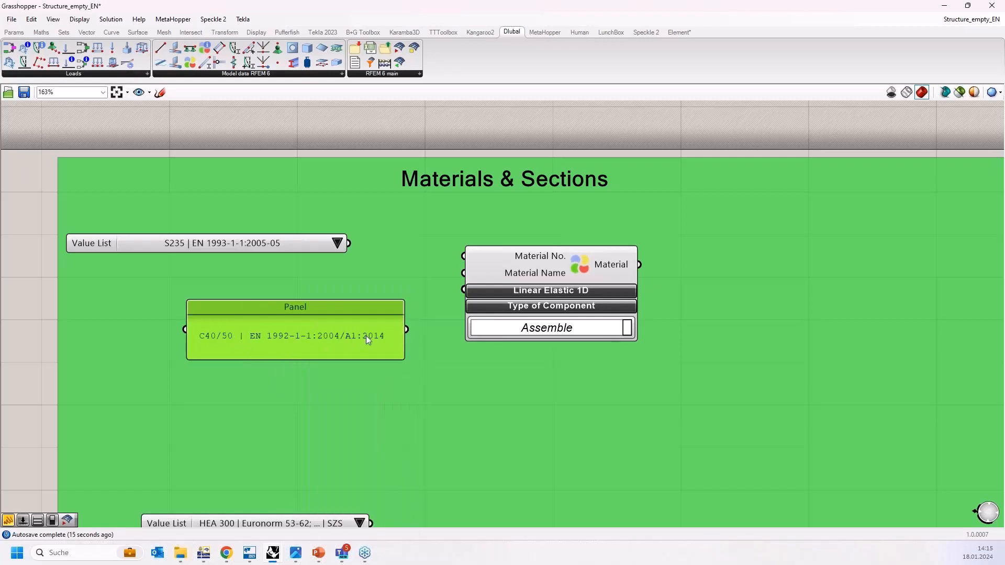
pyautogui.moveTo(266, 339); pyautogui.dragTo(148, 308)
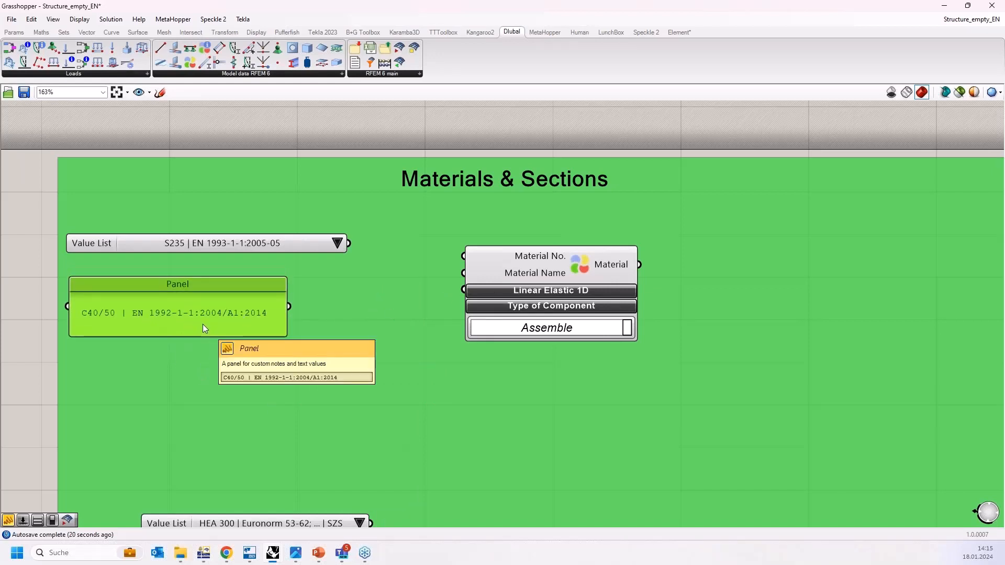
pyautogui.press('Delete')
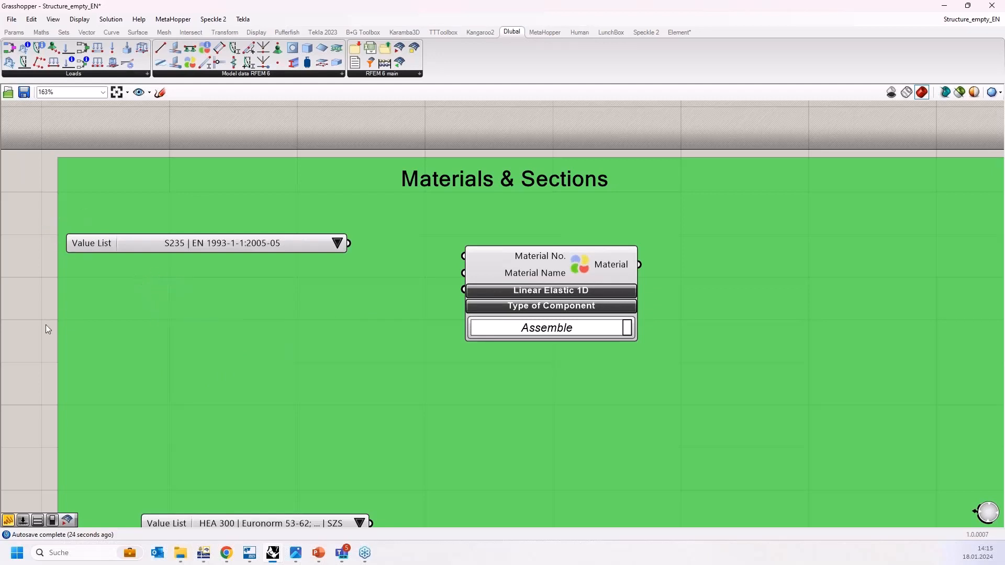
# Add a Value List component beneath the S235 value list and look through its default options
pyautogui.doubleClick(37, 250)
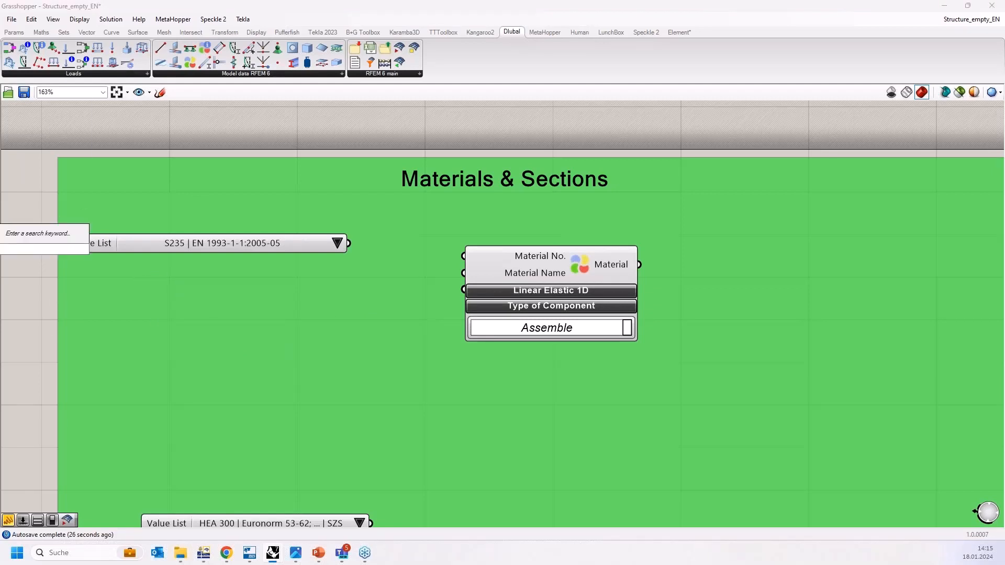
pyautogui.write('val')
pyautogui.click(41, 239)
pyautogui.moveTo(19, 251); pyautogui.dragTo(240, 331)
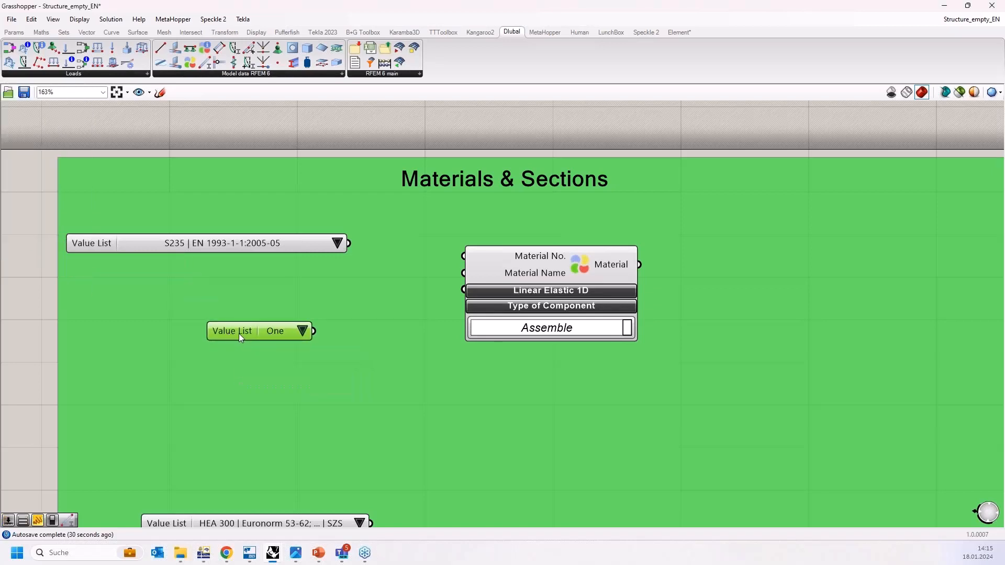
pyautogui.click(308, 334)
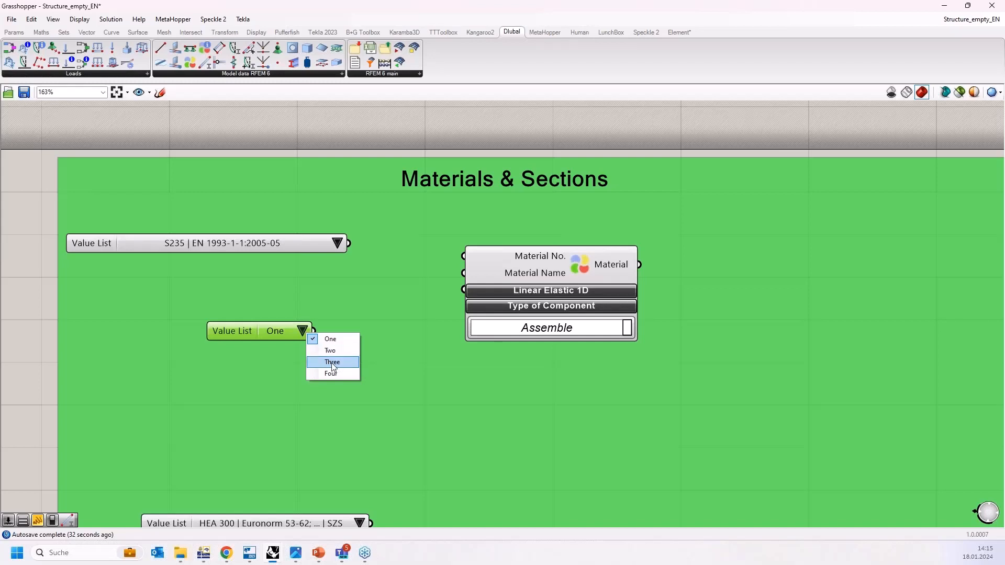
pyautogui.click(287, 333)
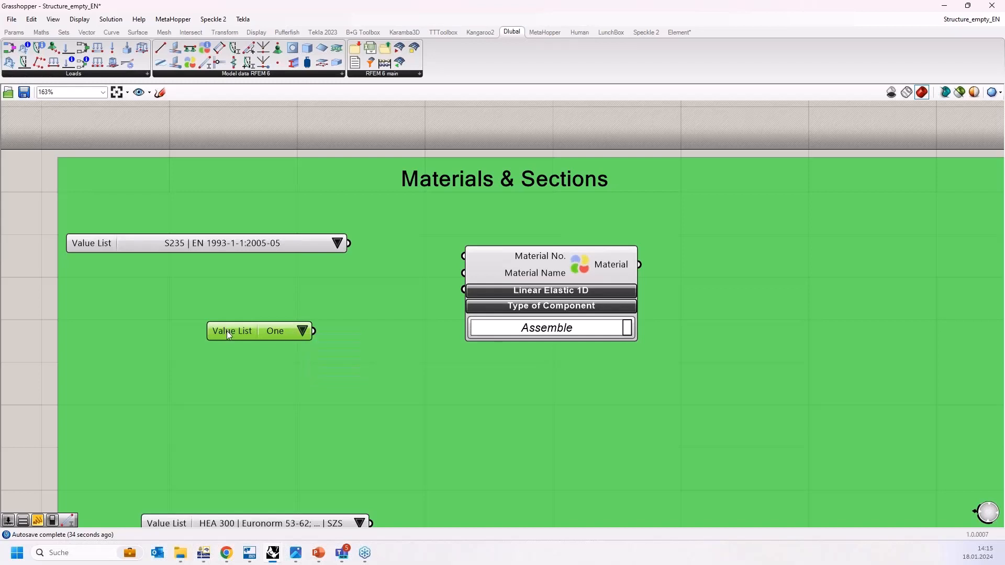
# Replace the new value list's default constants with the placeholder entry areg, and delete the list
pyautogui.rightClick(228, 331)
pyautogui.click(254, 350)
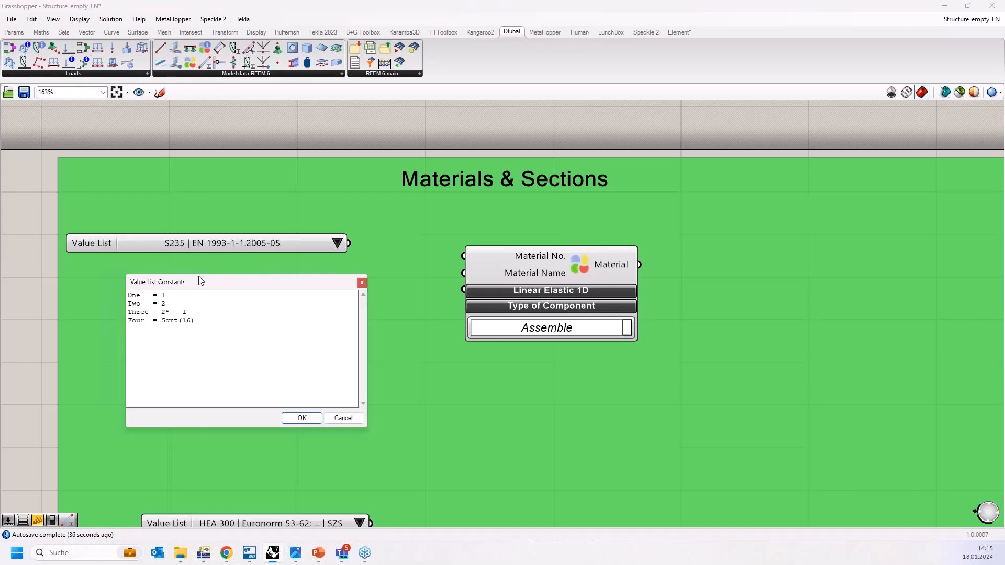
pyautogui.moveTo(199, 277); pyautogui.dragTo(384, 302)
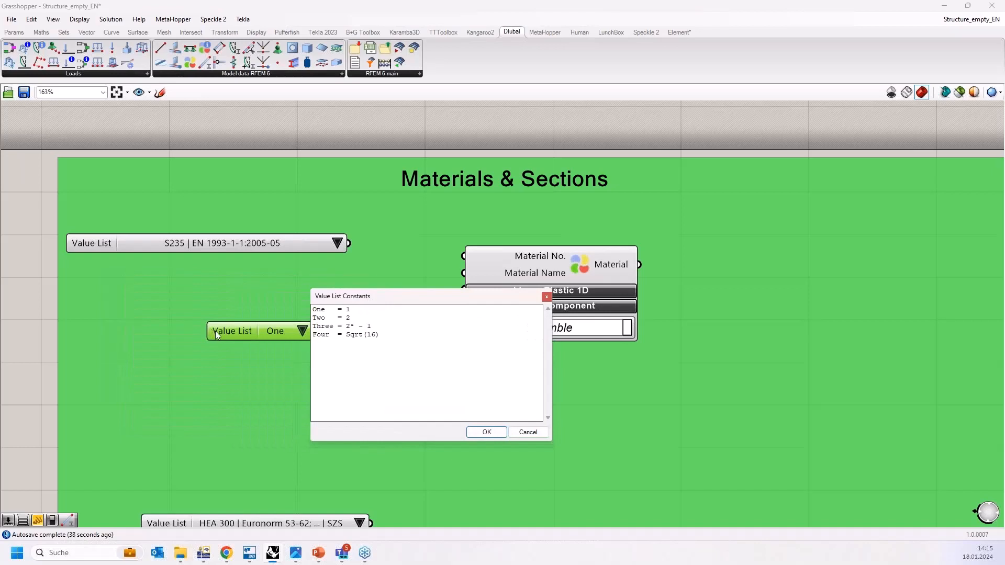
pyautogui.moveTo(416, 358); pyautogui.dragTo(258, 317)
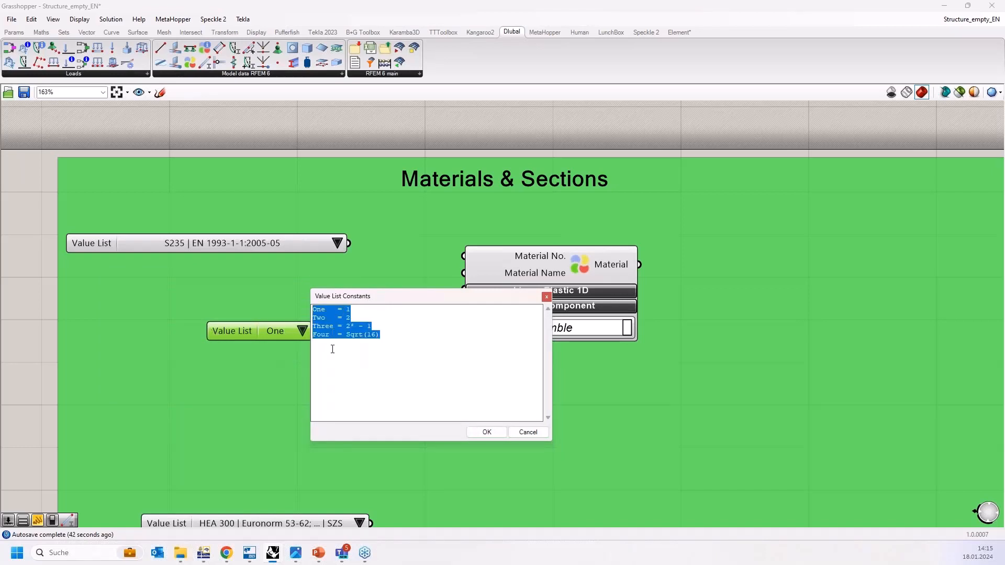
pyautogui.write('areg')
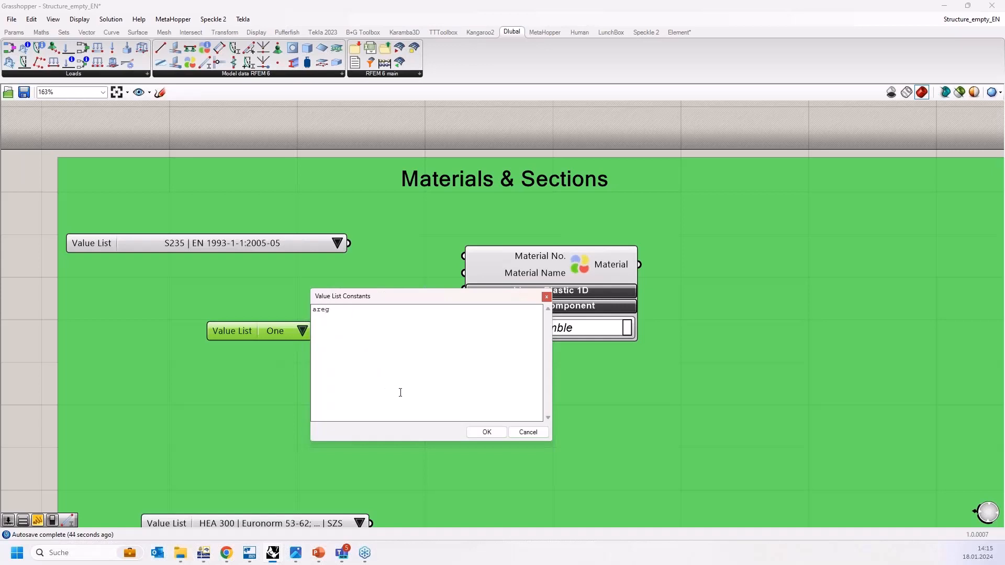
pyautogui.click(487, 432)
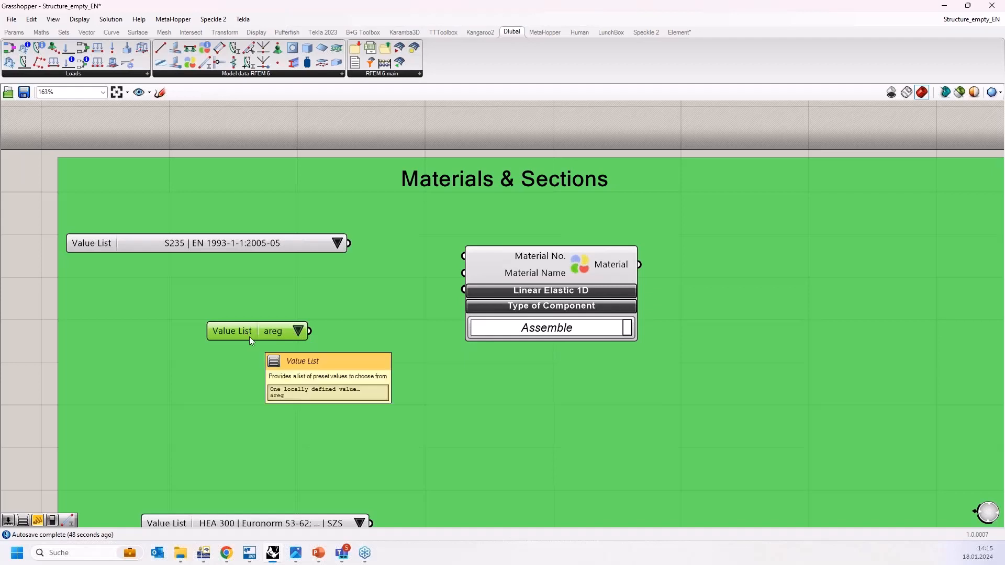
pyautogui.press('Delete')
# Examine the constants defined in the S235 value list and the materials it offers for selection
pyautogui.rightClick(87, 242)
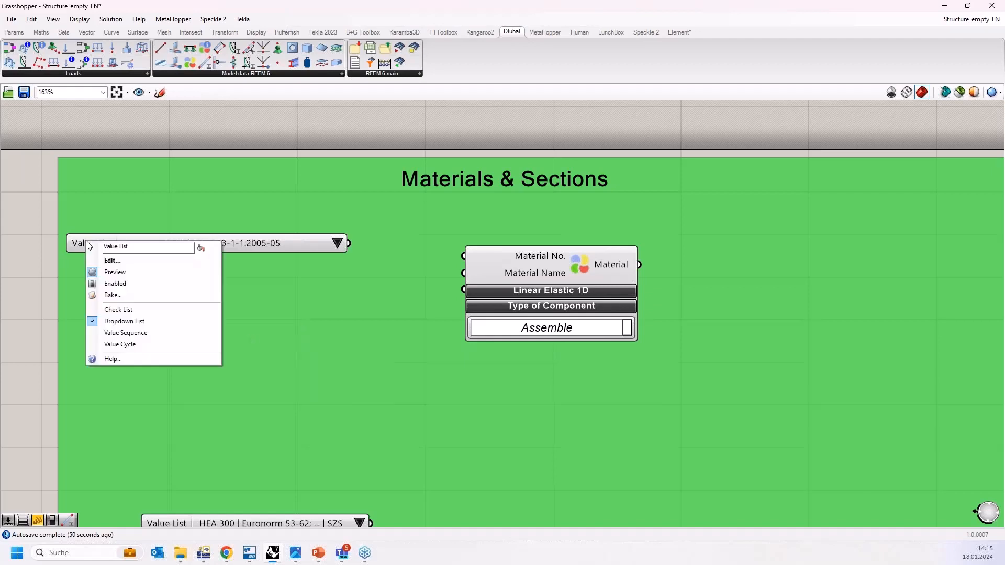
pyautogui.click(110, 261)
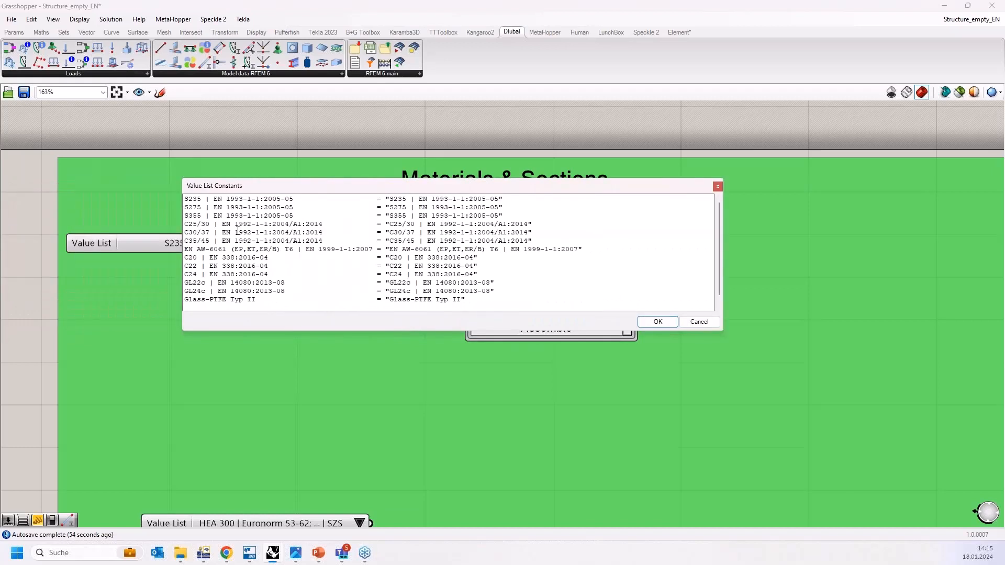
pyautogui.click(717, 186)
pyautogui.click(337, 243)
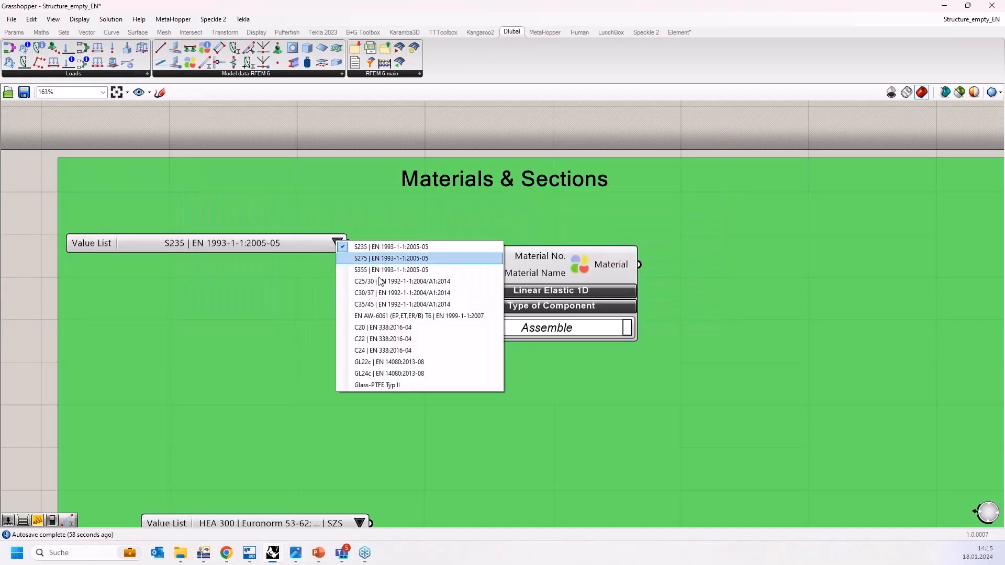
pyautogui.click(334, 246)
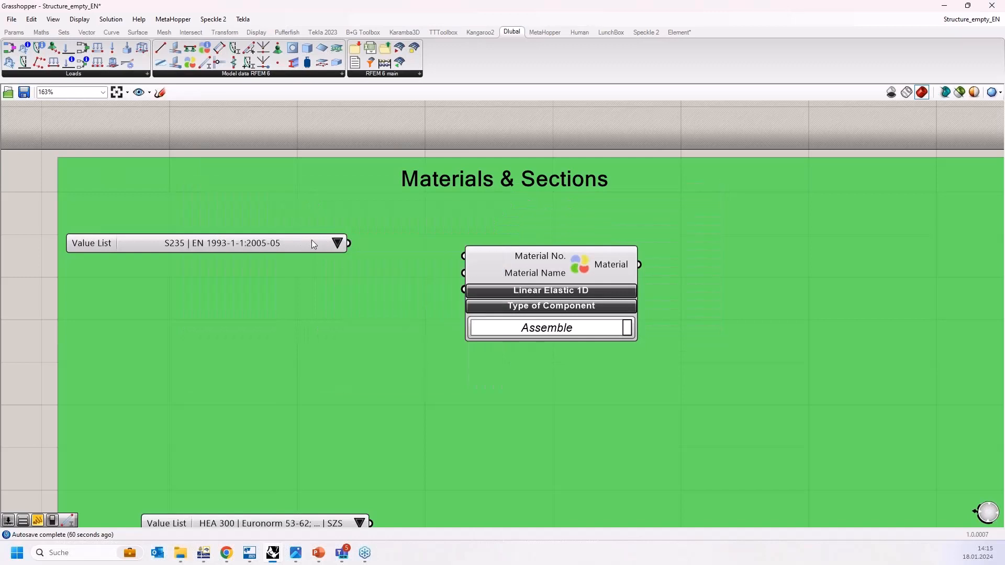
# Connect the S235 value list to the Material component's Material Name input and move both closer together
pyautogui.click(313, 240)
pyautogui.moveTo(348, 243); pyautogui.dragTo(464, 272)
pyautogui.moveTo(283, 252); pyautogui.dragTo(372, 275)
pyautogui.moveTo(554, 266); pyautogui.dragTo(585, 261)
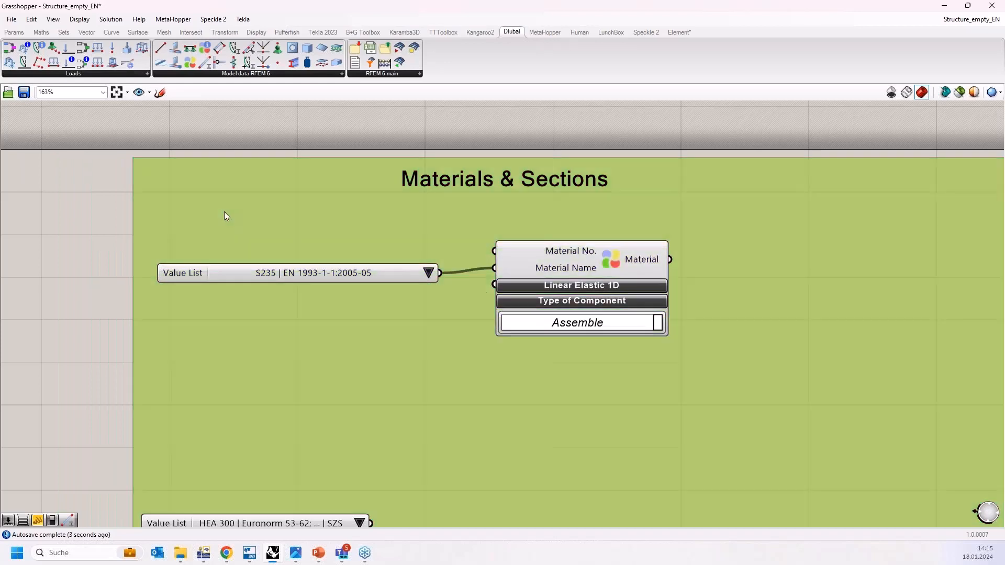
# Add a number slider from 1 to 10 above the S235 value list, connect it to Material No., and align the value list
pyautogui.doubleClick(224, 211)
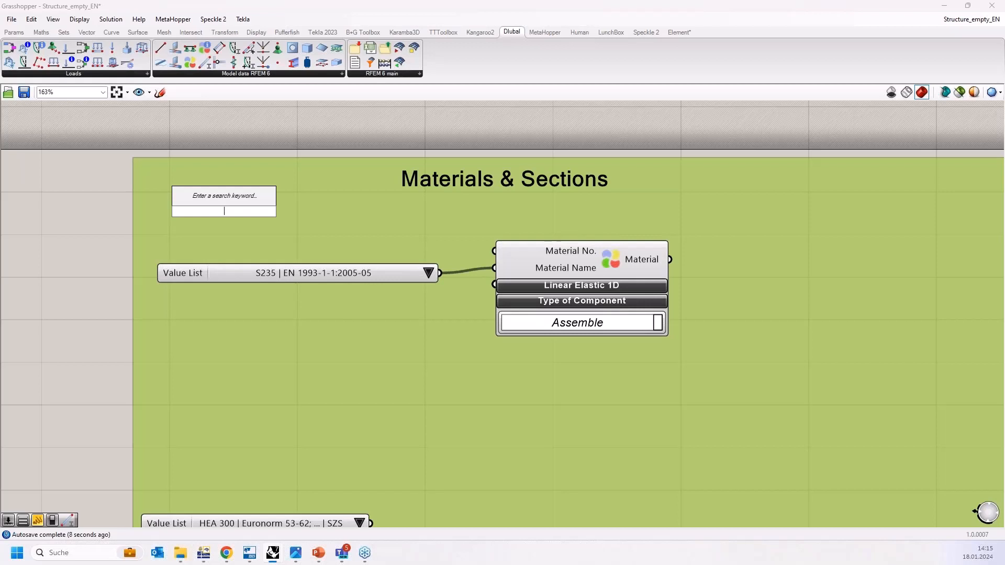
pyautogui.write('1<10')
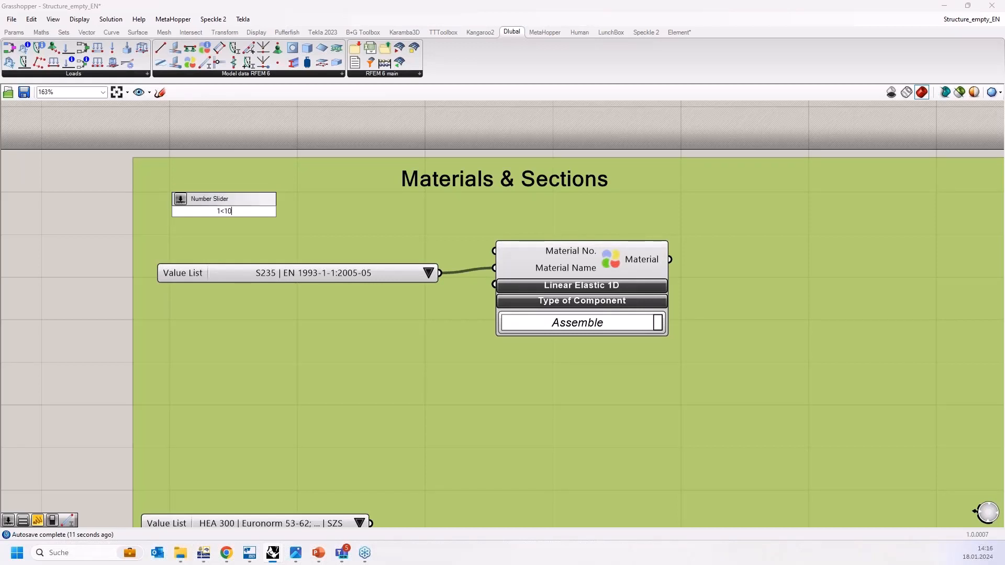
pyautogui.press('Return')
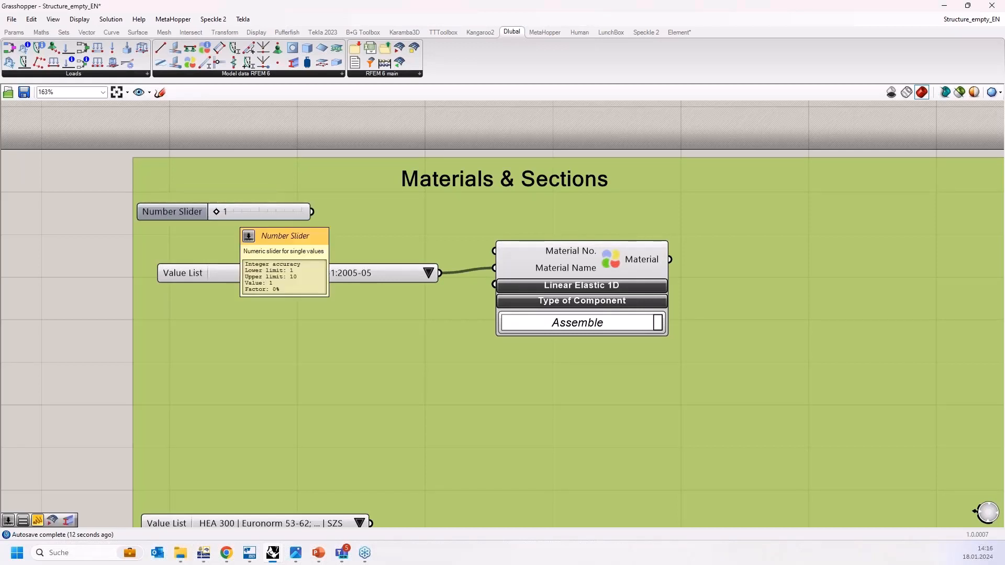
pyautogui.moveTo(256, 205); pyautogui.dragTo(493, 251)
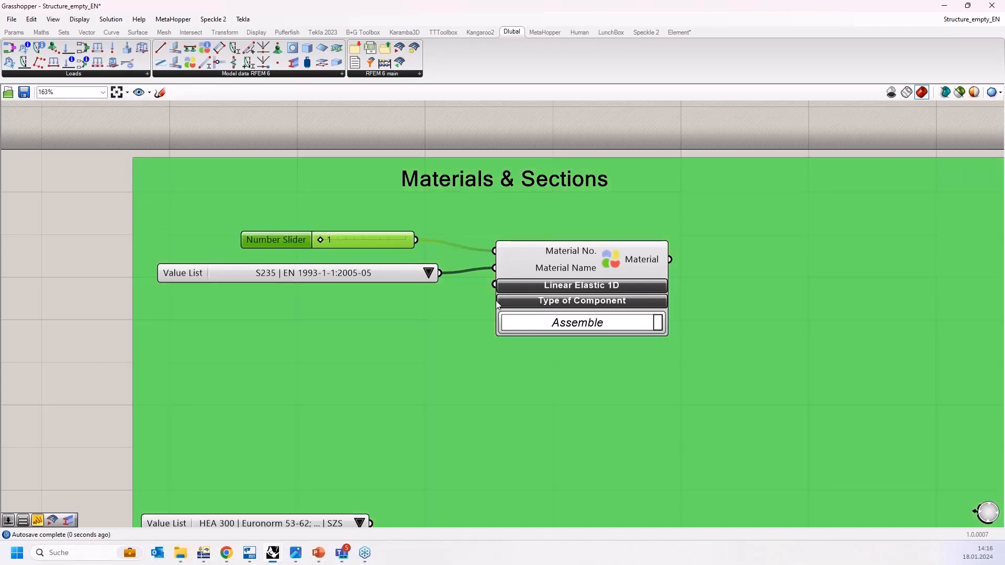
pyautogui.moveTo(491, 362); pyautogui.dragTo(447, 319, button='right')
pyautogui.scroll(-3, 446, 319)
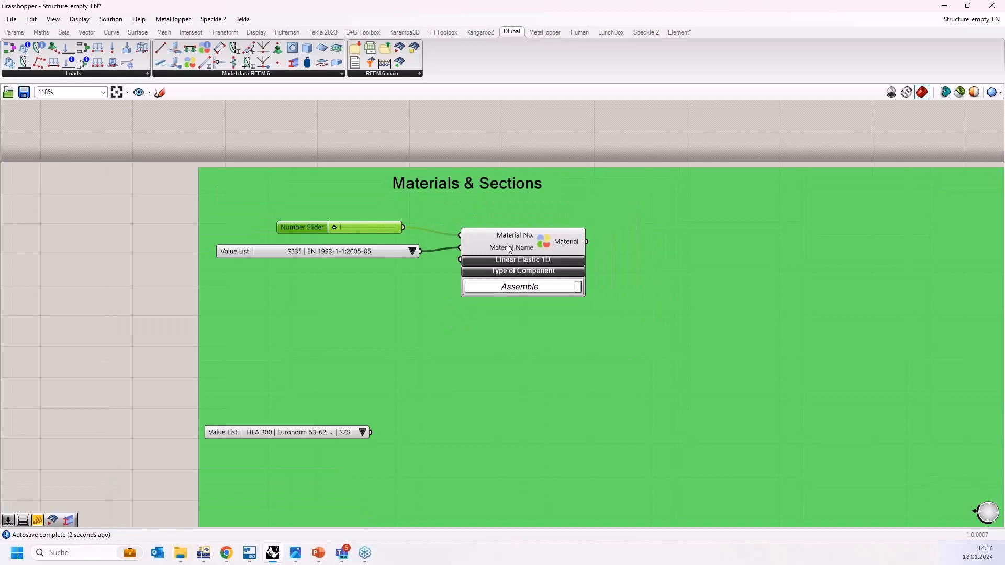
pyautogui.moveTo(329, 252); pyautogui.dragTo(327, 245)
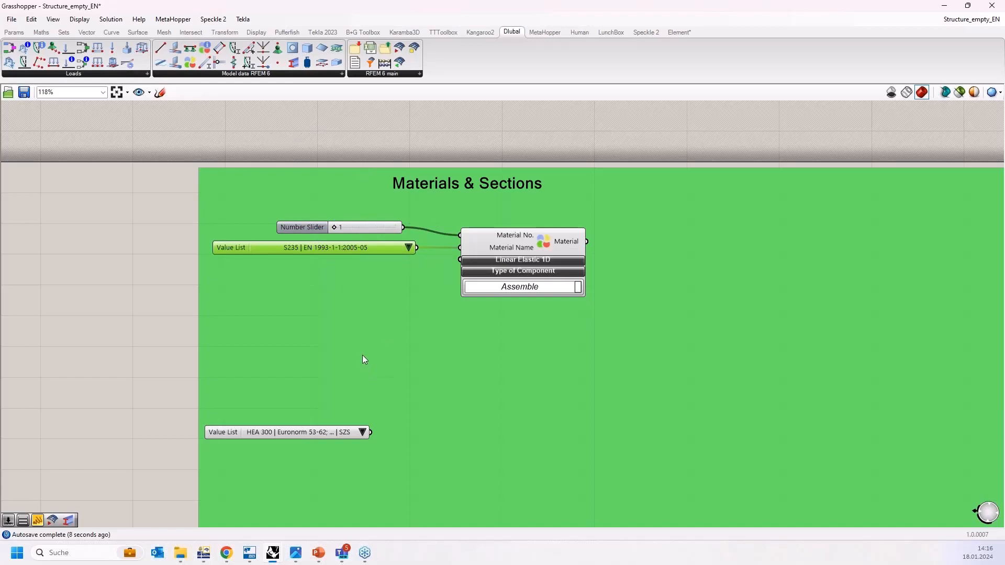
# Place a Dlubal Section component below the Material component and arrange the HEA 300 value list beside it
pyautogui.moveTo(364, 359); pyautogui.dragTo(331, 323, button='right')
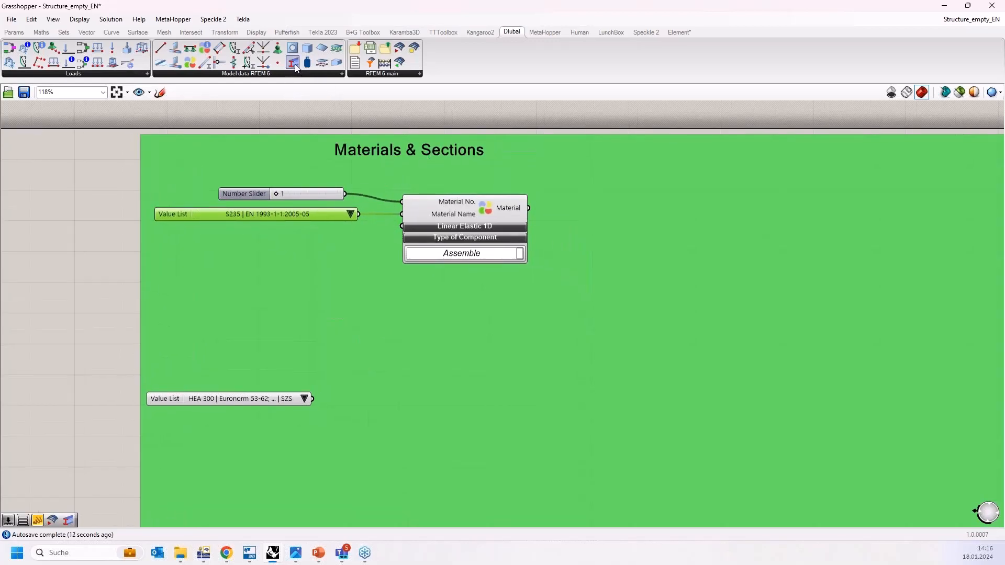
pyautogui.moveTo(408, 404); pyautogui.dragTo(405, 406)
pyautogui.moveTo(239, 400); pyautogui.dragTo(223, 390)
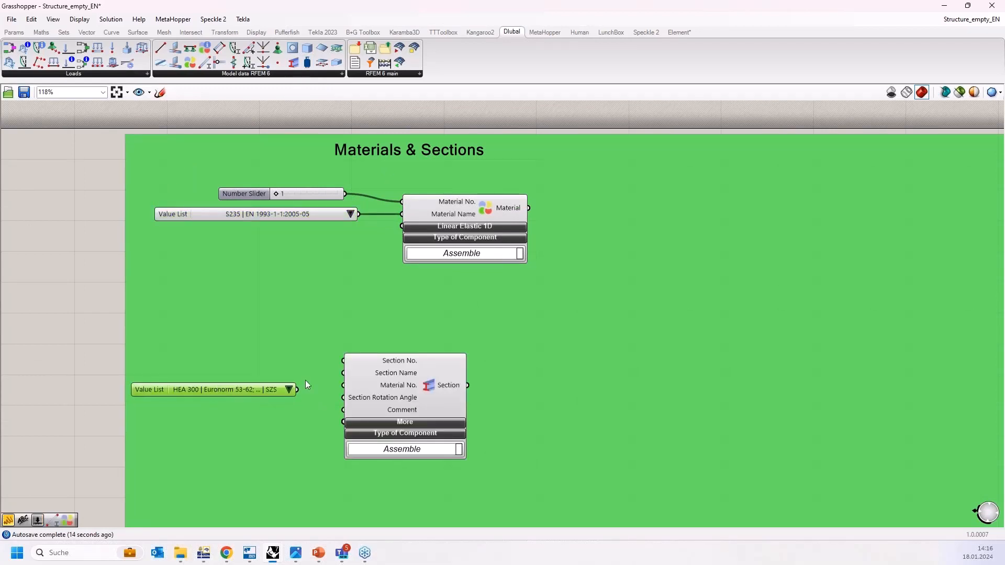
pyautogui.moveTo(387, 384); pyautogui.dragTo(450, 365)
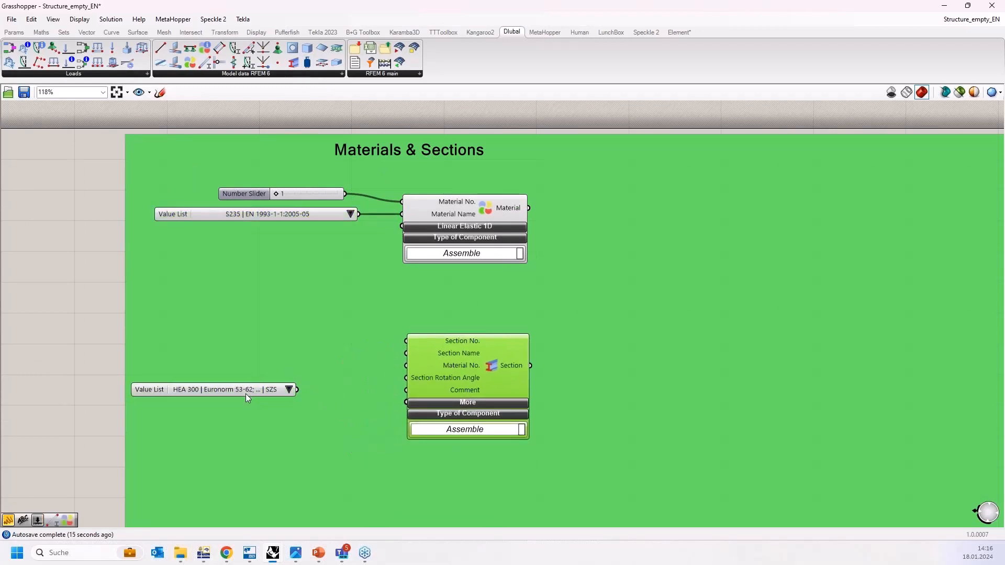
pyautogui.moveTo(246, 393); pyautogui.dragTo(288, 371)
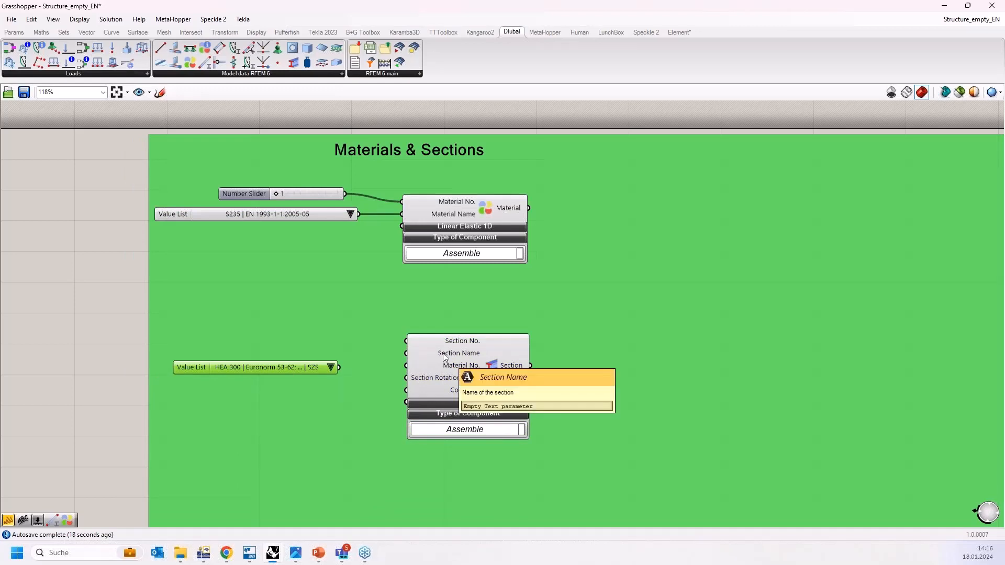
# Choose HEA 300 in the section value list and connect the list to the Section component's Section Name input
pyautogui.moveTo(302, 371); pyautogui.dragTo(306, 335, button='right')
pyautogui.click(333, 331)
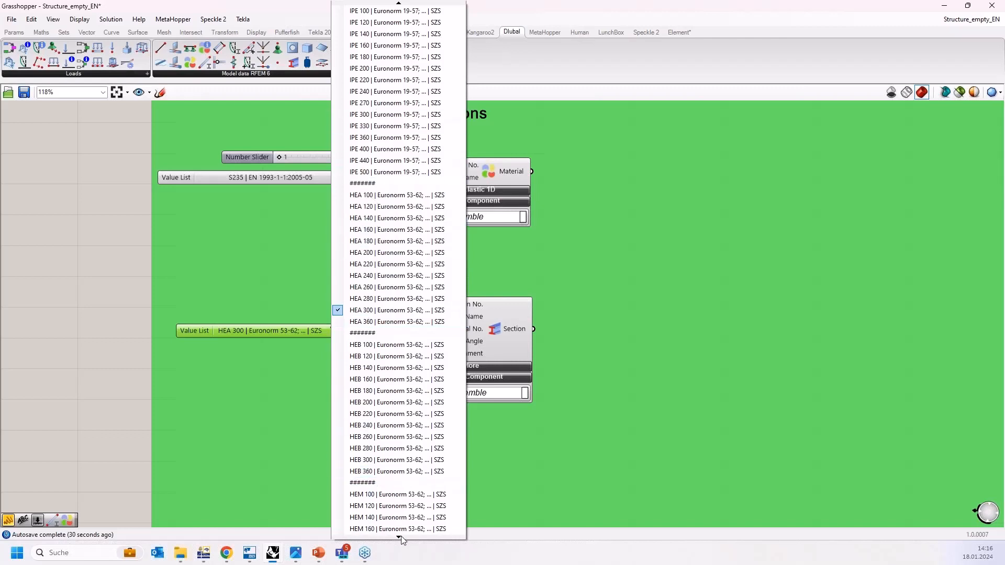
pyautogui.scroll(-3, 401, 539)
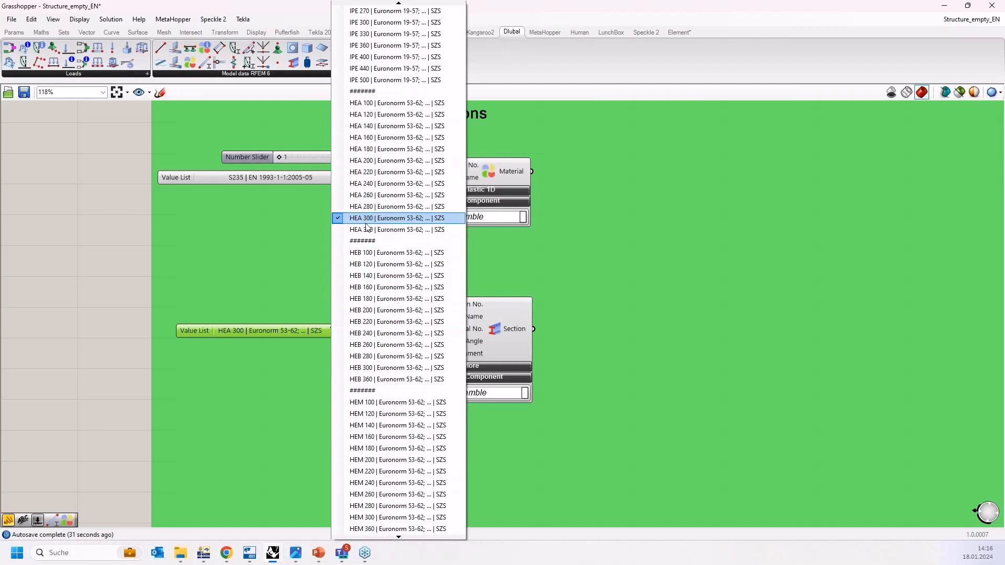
pyautogui.click(368, 226)
pyautogui.moveTo(298, 330); pyautogui.dragTo(409, 317)
pyautogui.moveTo(340, 328); pyautogui.dragTo(326, 312)
pyautogui.scroll(2, 393, 328)
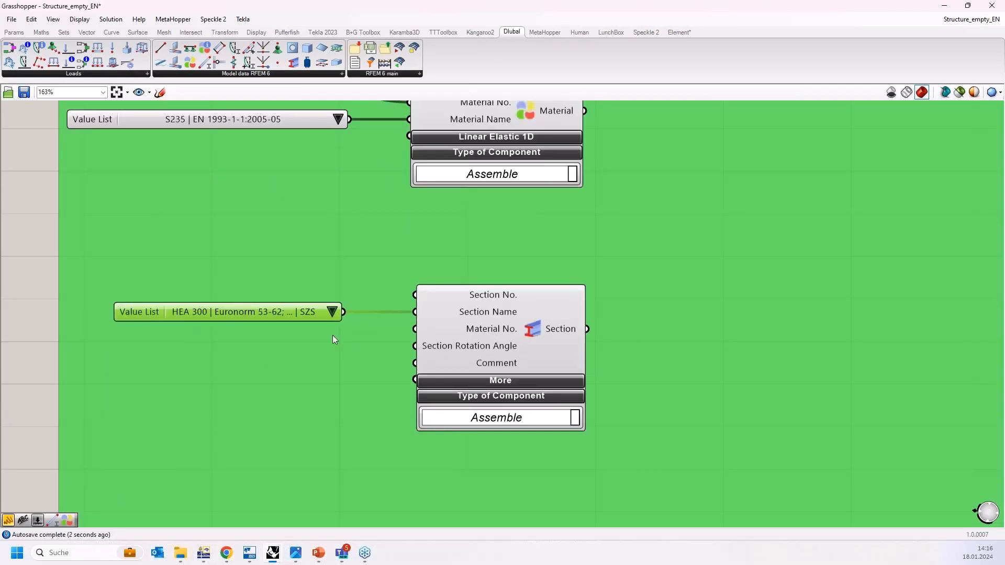
pyautogui.moveTo(335, 339); pyautogui.dragTo(324, 407, button='right')
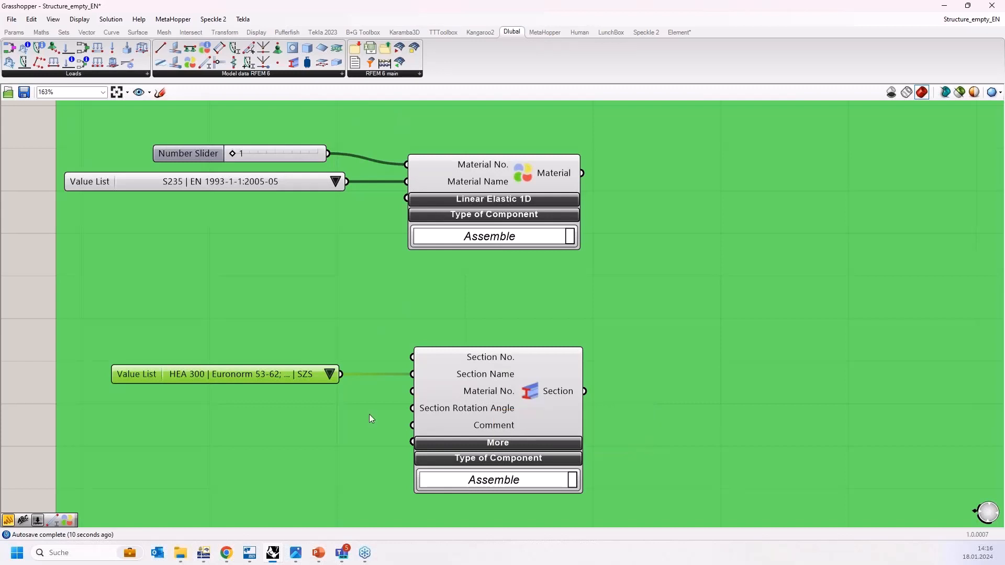
# Switch to RFEM, open a new material No. 2 and discard it, and return to Grasshopper
pyautogui.click(203, 553)
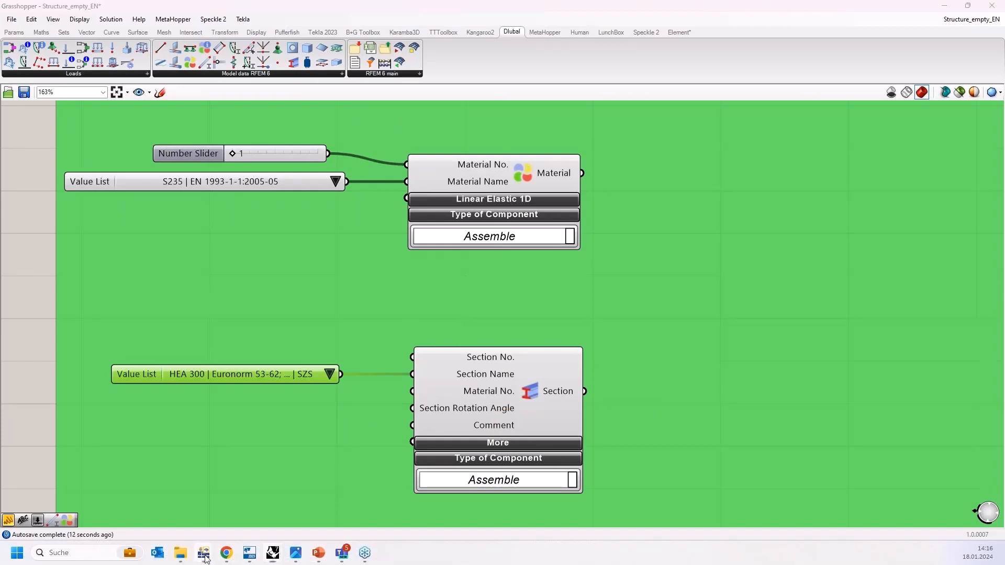
pyautogui.click(27, 98)
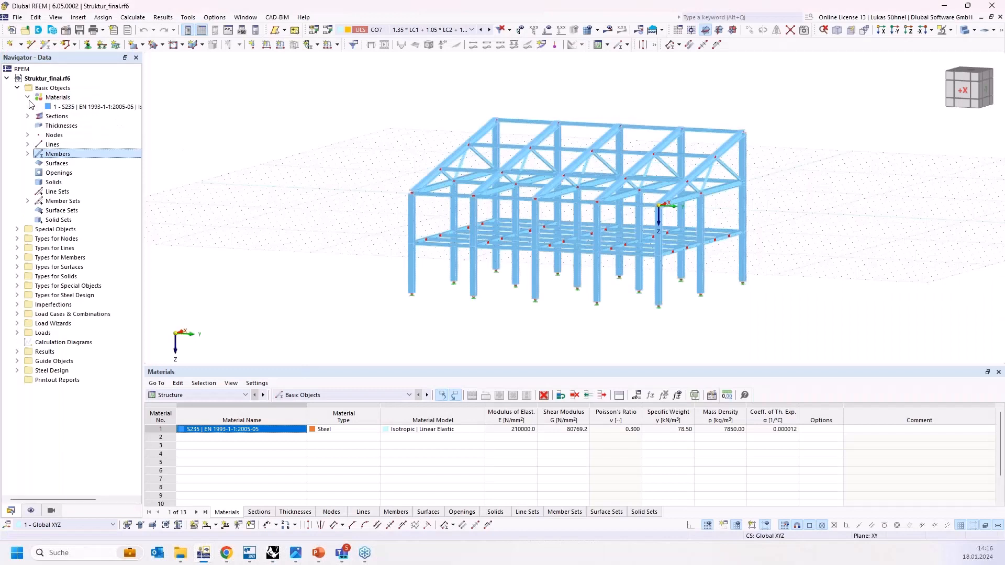
pyautogui.rightClick(58, 99)
pyautogui.click(82, 120)
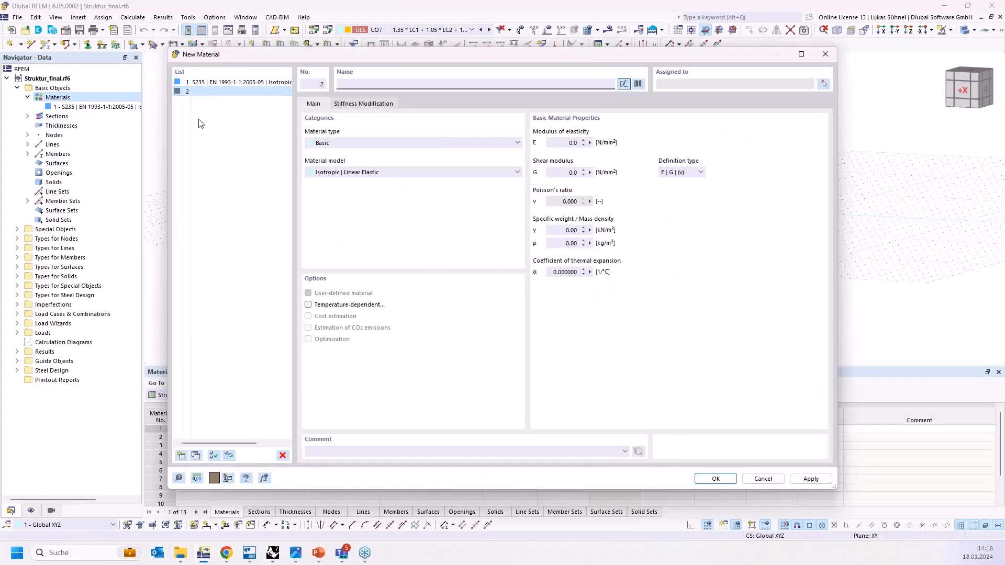
pyautogui.click(280, 457)
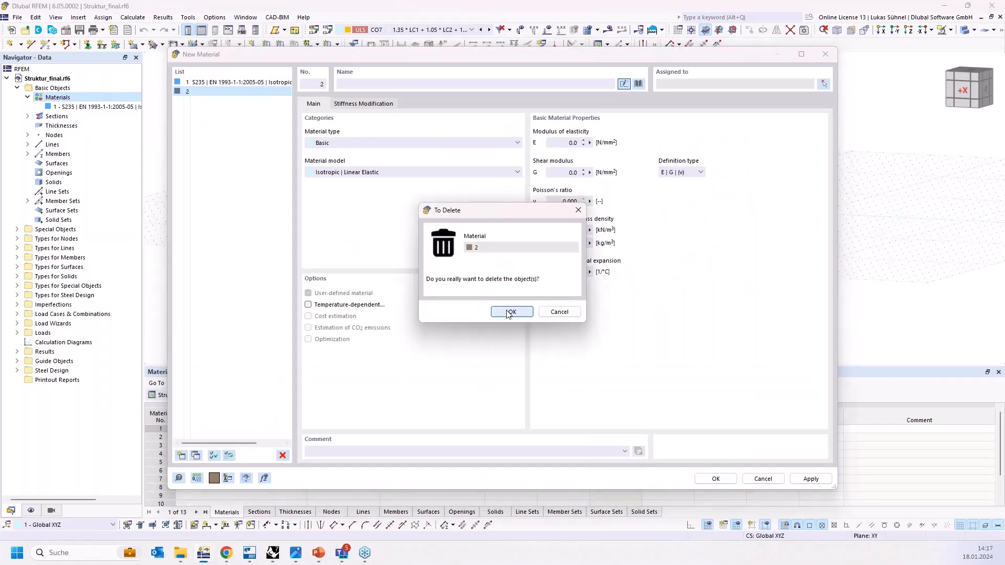
pyautogui.click(511, 312)
pyautogui.click(752, 473)
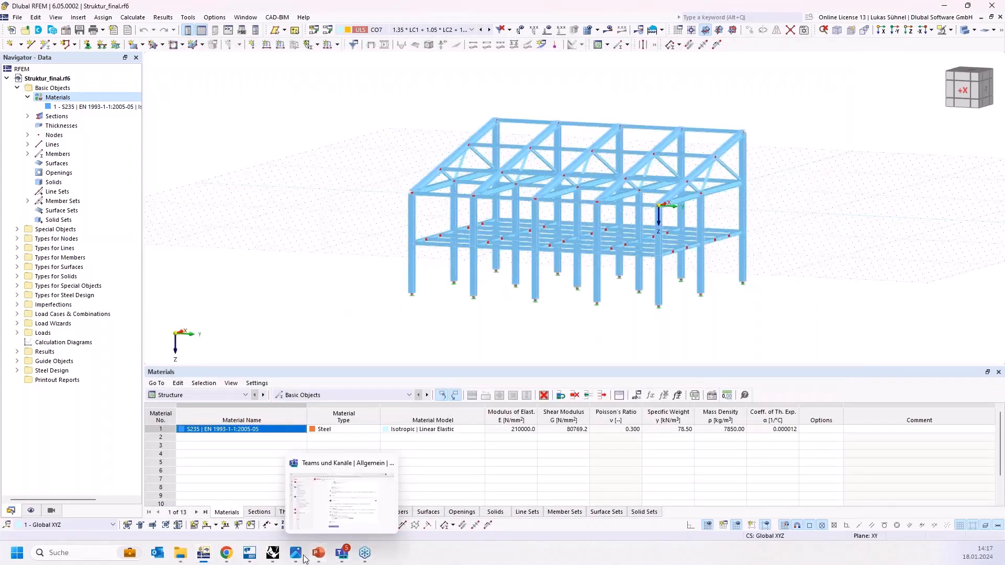
pyautogui.moveTo(268, 559)
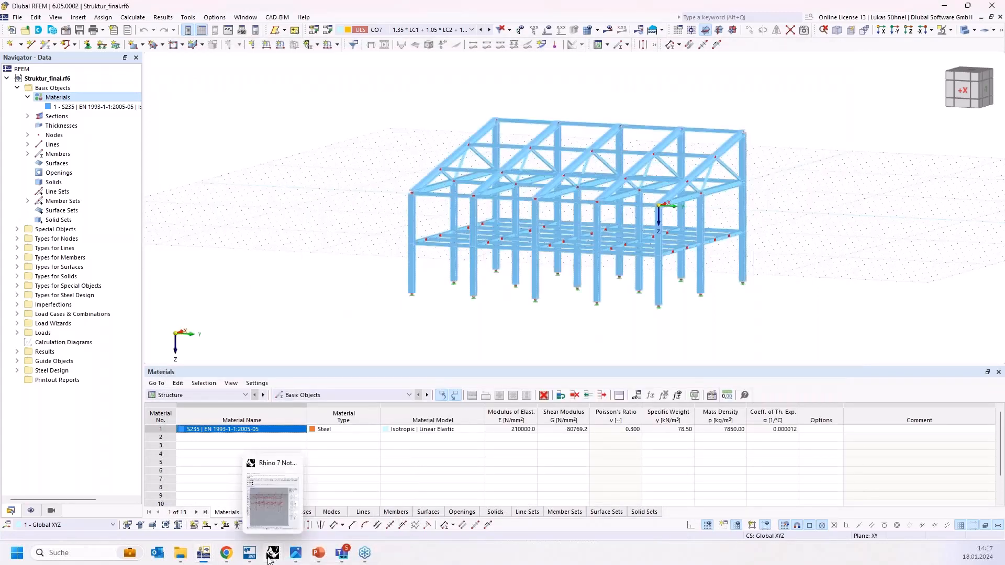
pyautogui.click(269, 558)
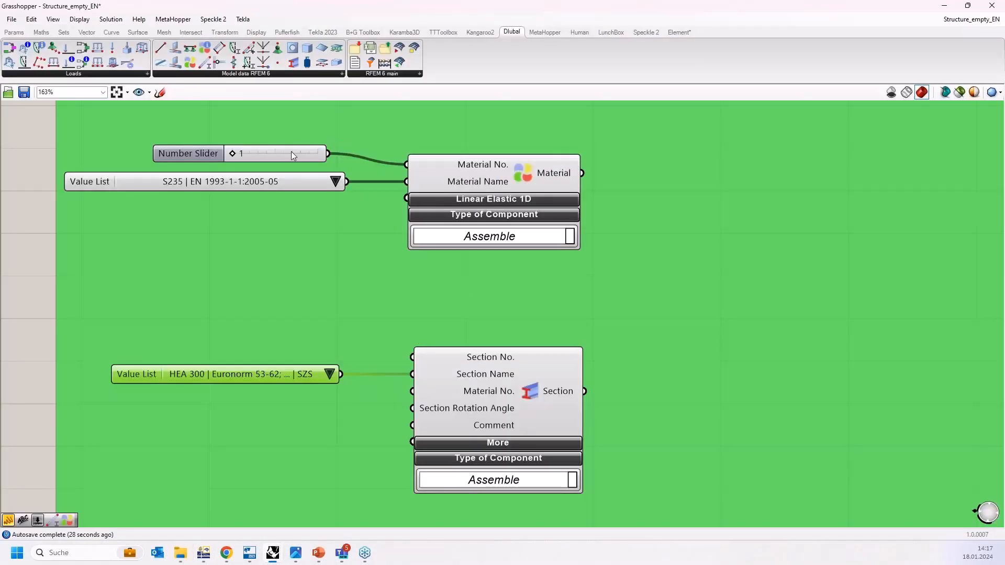
# Connect the Material output to the Section component's Material No. input and move the material number slider closer to its component
pyautogui.moveTo(291, 153); pyautogui.dragTo(311, 157)
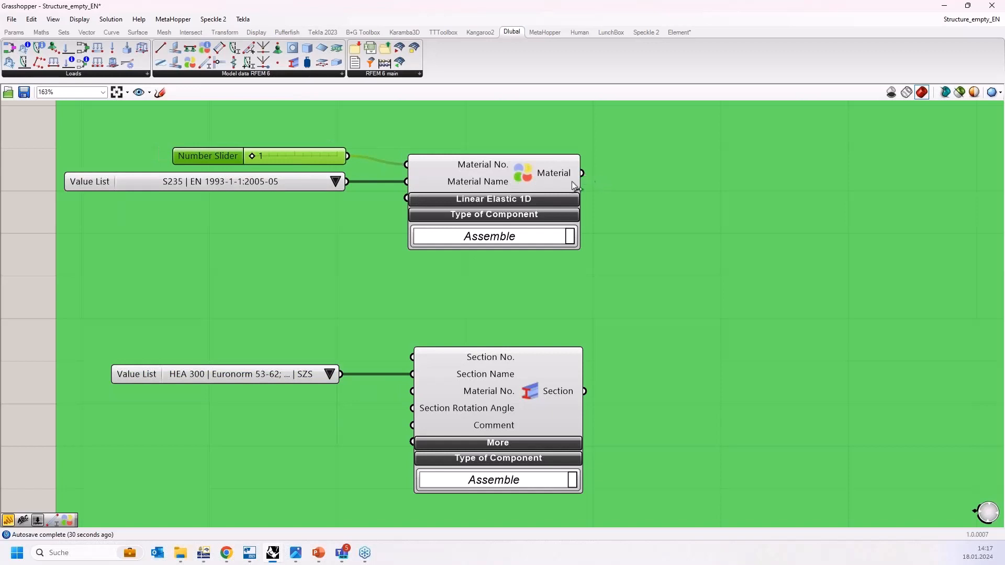
pyautogui.moveTo(581, 173); pyautogui.dragTo(411, 391)
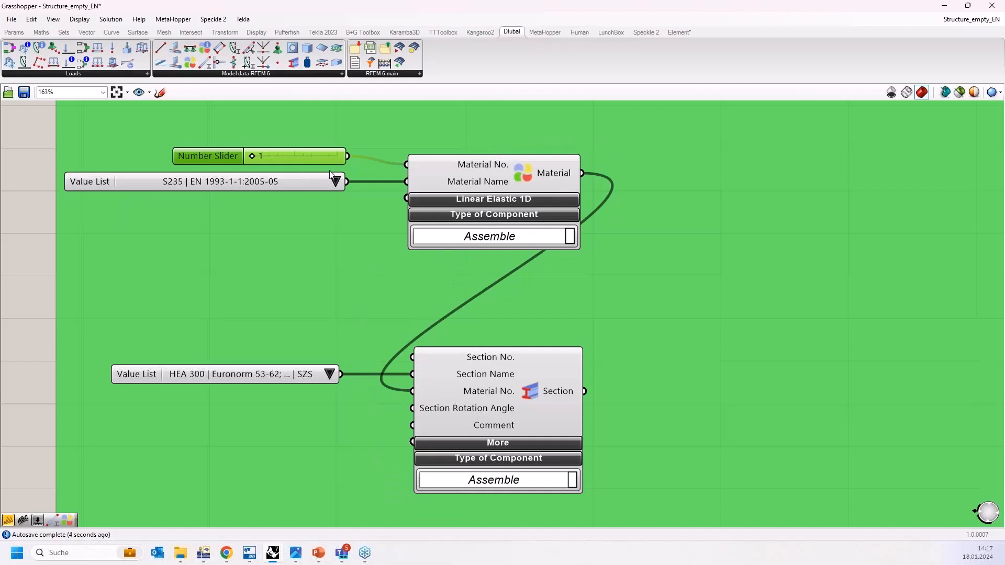
pyautogui.moveTo(321, 159); pyautogui.dragTo(324, 160)
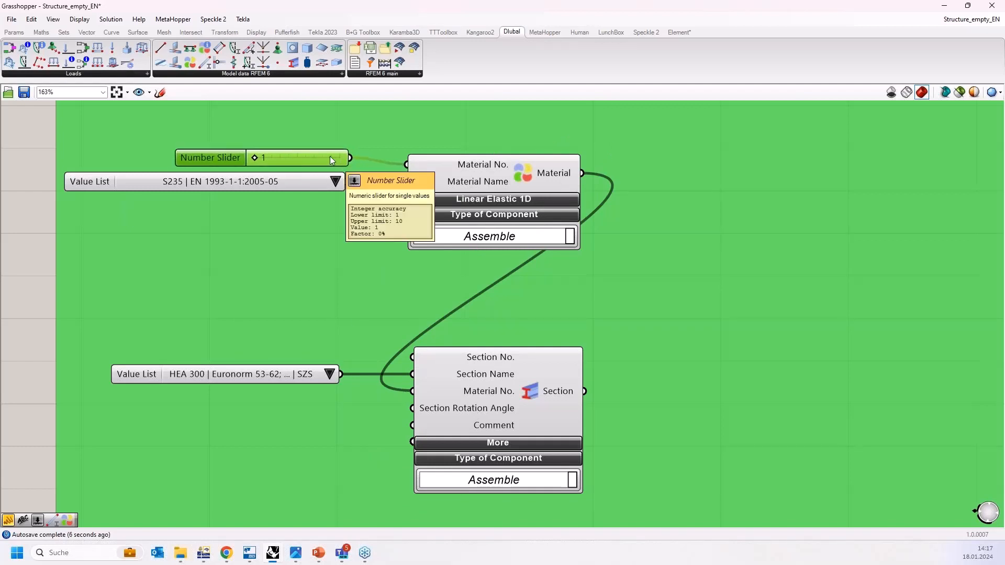
pyautogui.click(489, 177)
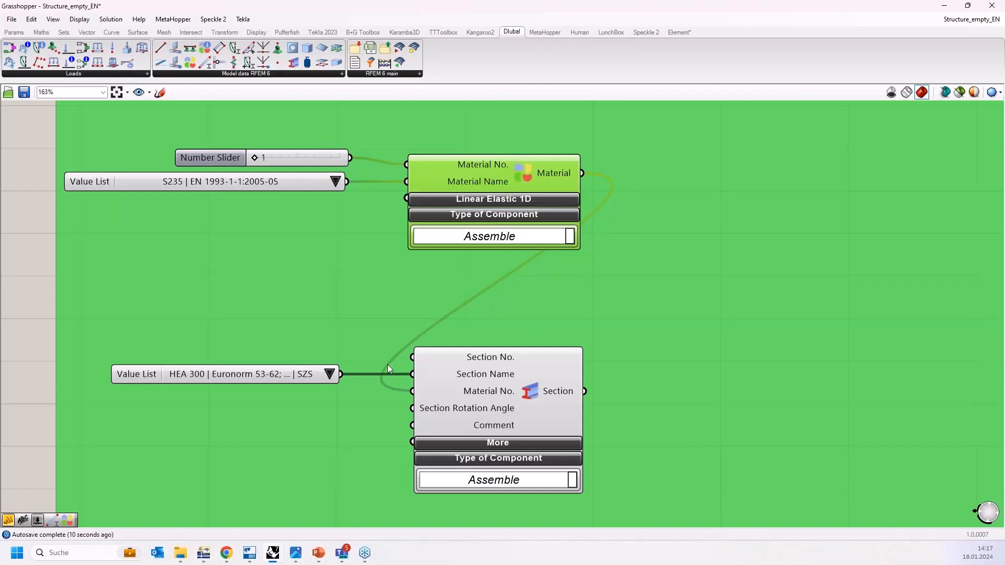
pyautogui.scroll(-3, 570, 239)
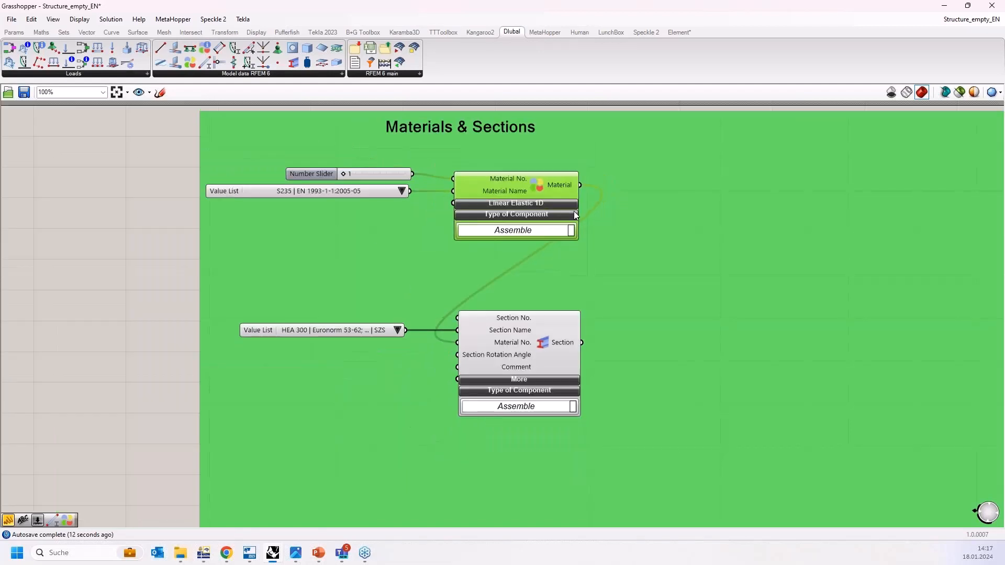
# Copy the material number slider to above the HEA 300 value list and connect the copy to Section No
pyautogui.click(415, 131)
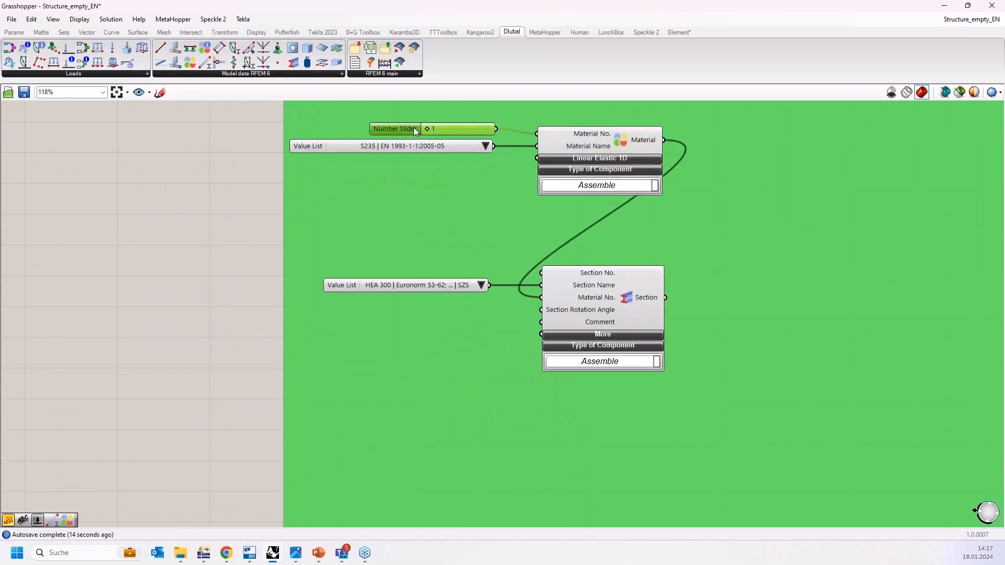
pyautogui.keyDown('alt'); pyautogui.moveTo(415, 130); pyautogui.dragTo(421, 275); pyautogui.keyUp('alt')
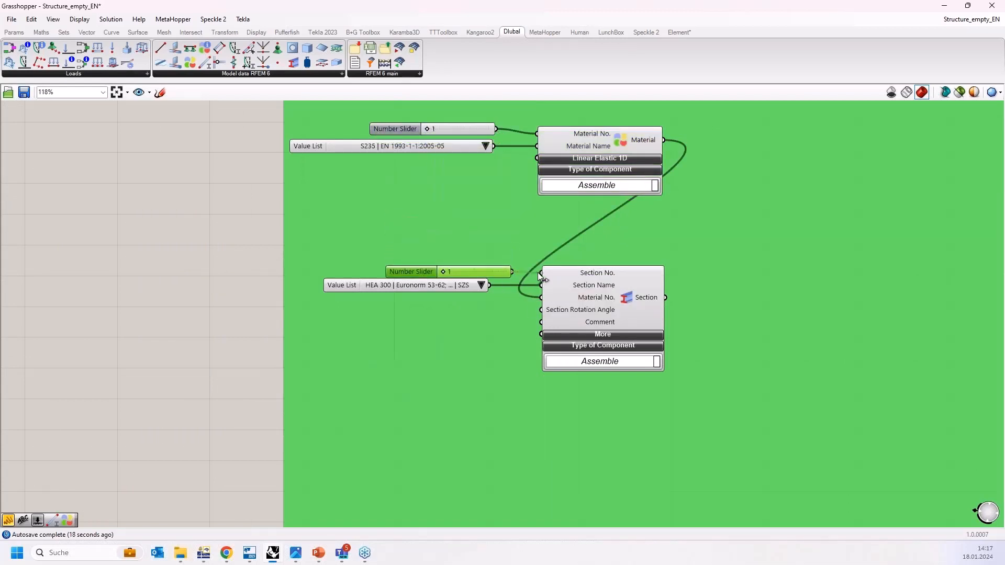
pyautogui.moveTo(511, 271); pyautogui.dragTo(500, 273)
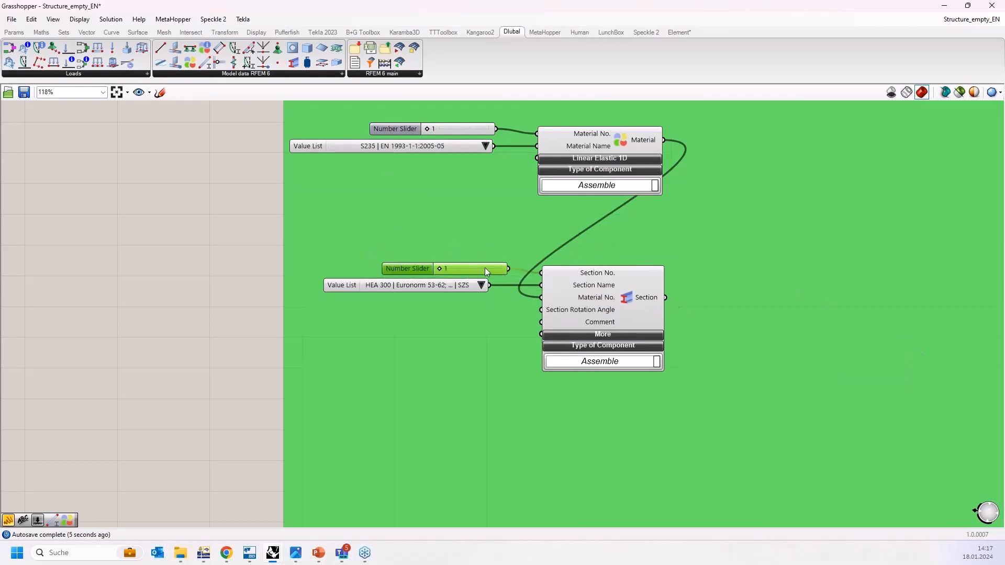
# Duplicate the Section component with its number slider and value list twice, stacking the copies below the original
pyautogui.moveTo(429, 266); pyautogui.dragTo(347, 212, button='right')
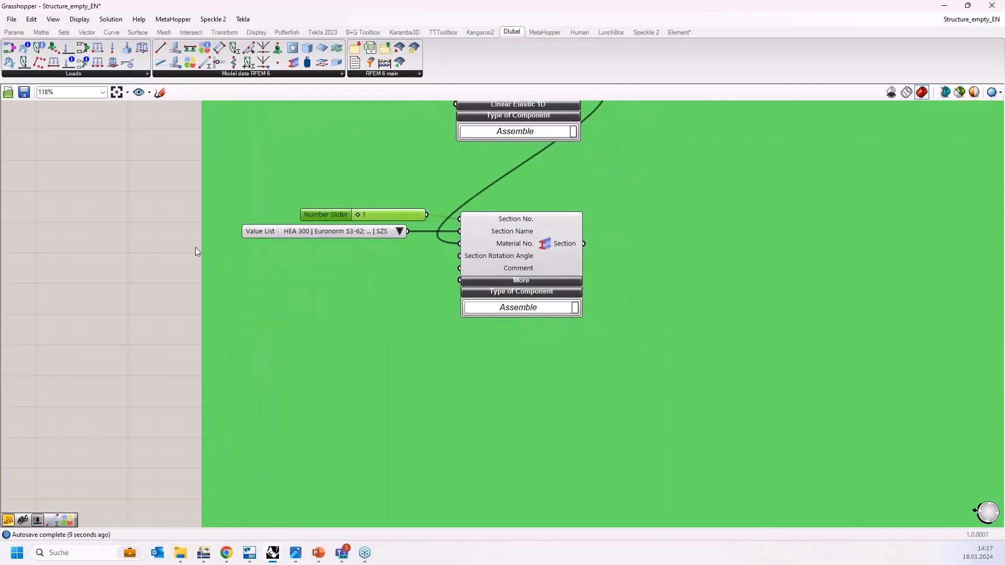
pyautogui.scroll(-2, 196, 252)
pyautogui.moveTo(104, 190); pyautogui.dragTo(561, 320)
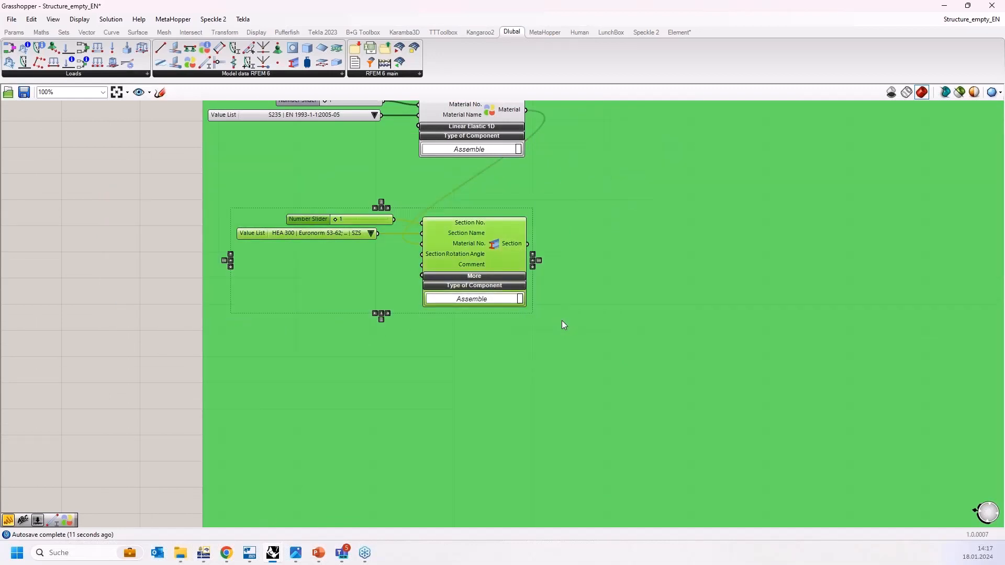
pyautogui.moveTo(480, 240)
pyautogui.mouseDown()
pyautogui.moveTo(499, 332)
pyautogui.moveTo(481, 216)
pyautogui.moveTo(504, 238)
pyautogui.moveTo(497, 228)
pyautogui.moveTo(498, 343)
pyautogui.moveTo(491, 271)
pyautogui.moveTo(506, 481)
pyautogui.mouseUp()
pyautogui.click(422, 343)
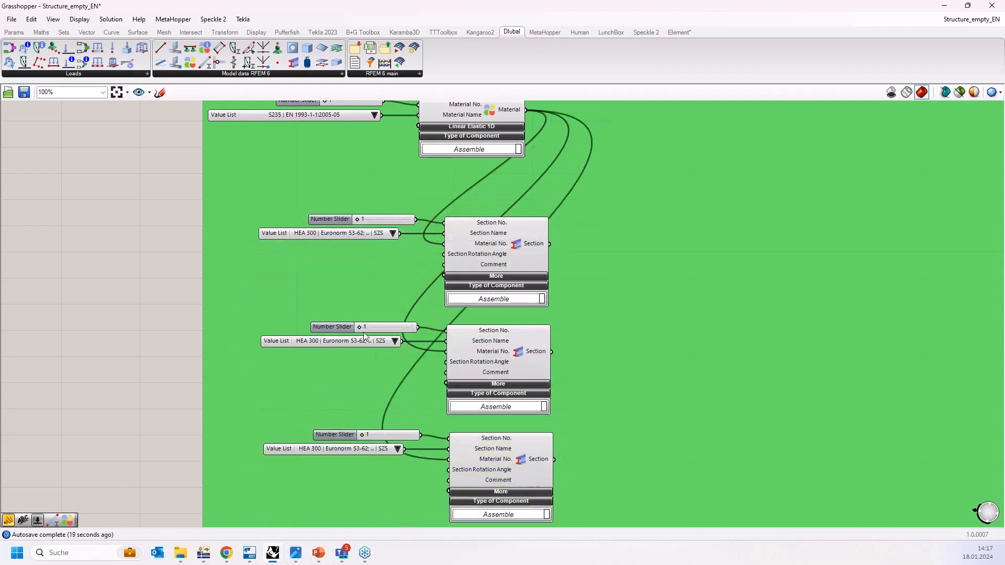
# Set the copied section number sliders to 2 and 3, and choose IPE 140 and HEA 180 in their respective value lists
pyautogui.moveTo(359, 326); pyautogui.dragTo(365, 326)
pyautogui.click(361, 441)
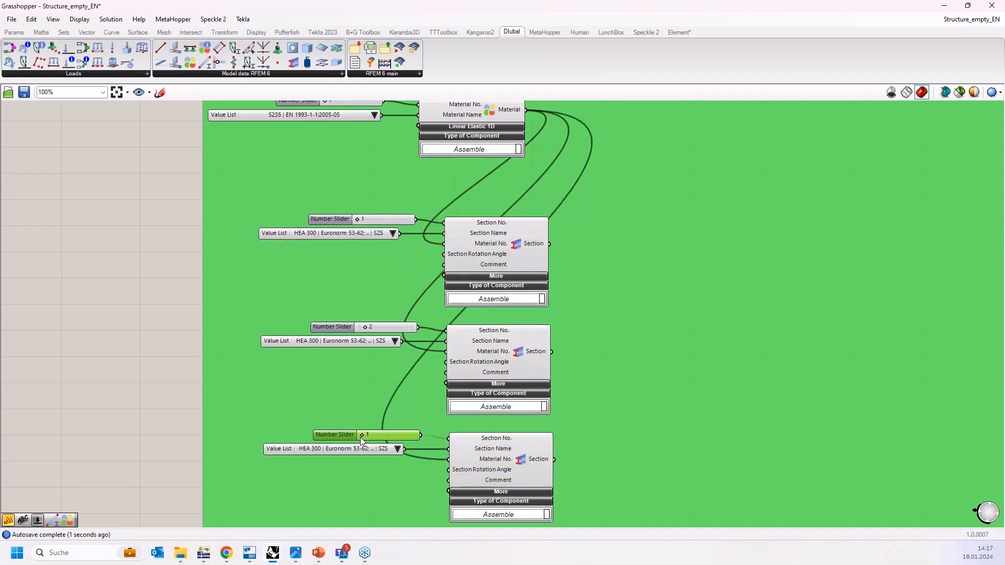
pyautogui.moveTo(360, 438); pyautogui.dragTo(373, 438)
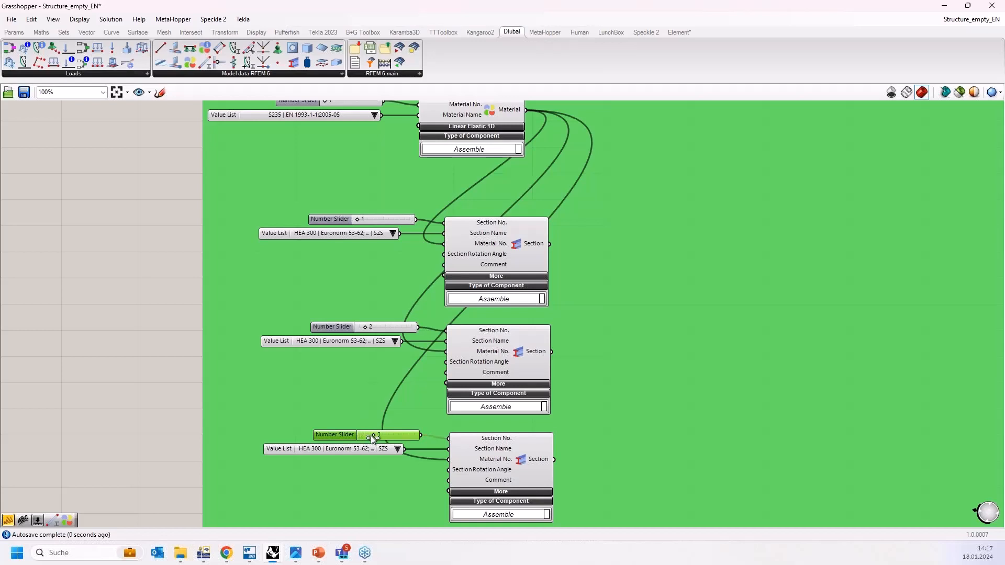
pyautogui.click(397, 342)
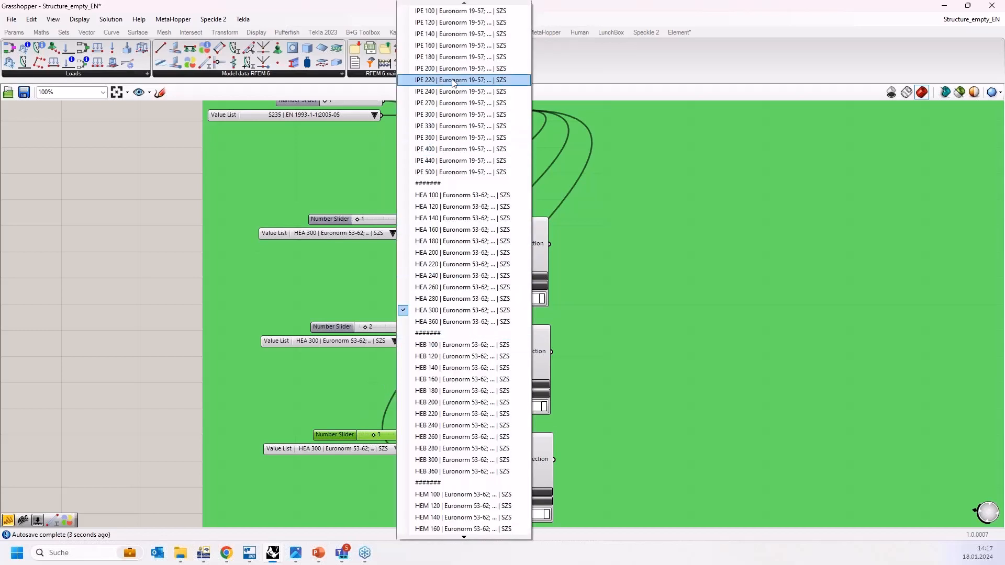
pyautogui.click(454, 33)
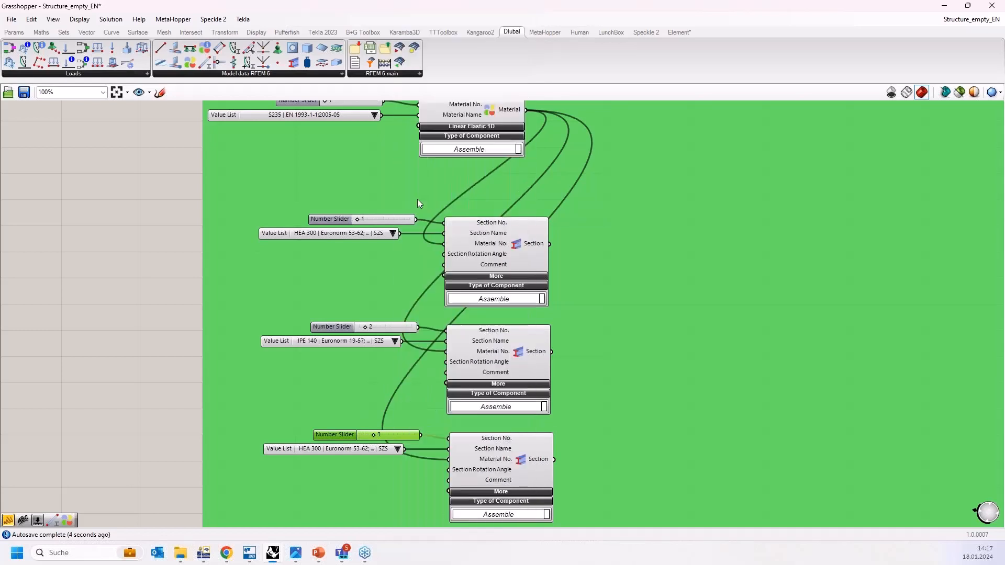
pyautogui.click(397, 450)
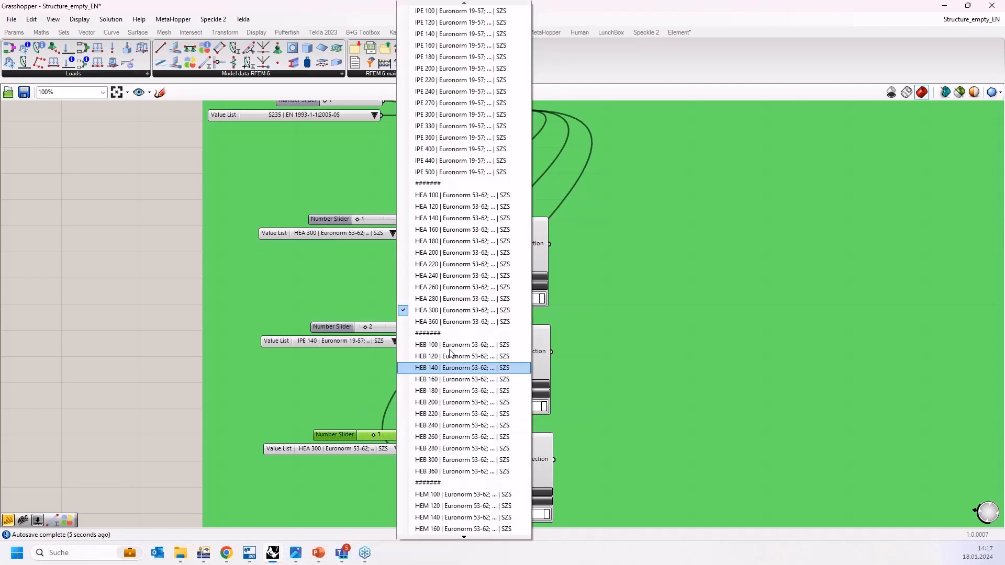
pyautogui.click(451, 243)
# Place a Dlubal Member component in the green group near the Truss UG/LG label
pyautogui.scroll(-6, 265, 312)
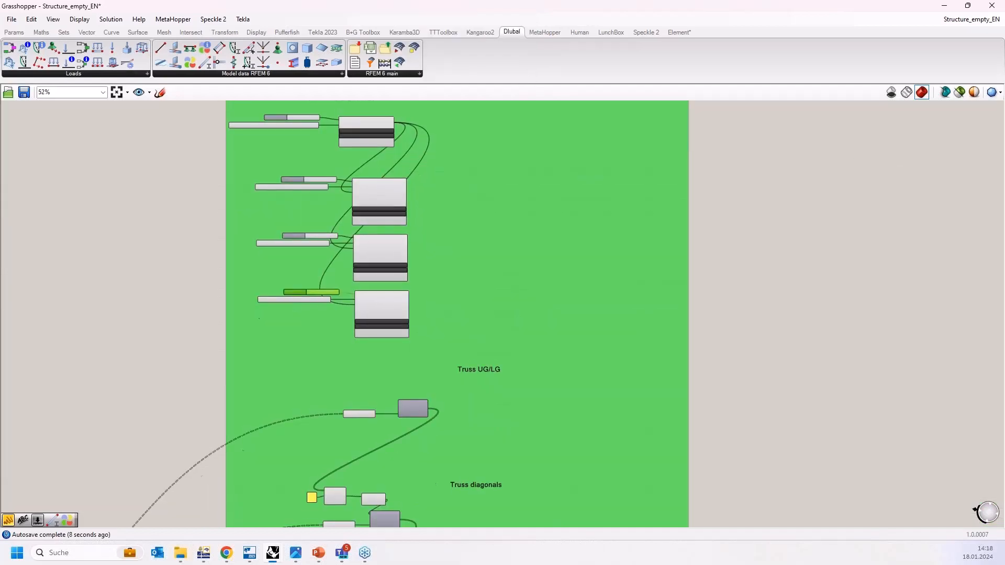
pyautogui.moveTo(296, 287); pyautogui.dragTo(289, 361, button='right')
pyautogui.scroll(2, 423, 442)
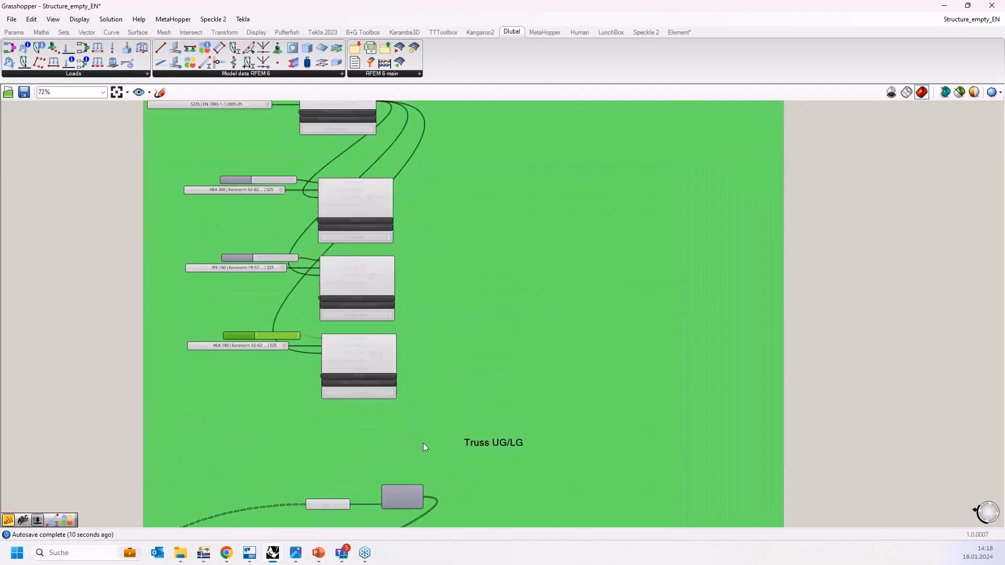
pyautogui.scroll(1, 423, 443)
pyautogui.moveTo(423, 450); pyautogui.dragTo(408, 371, button='right')
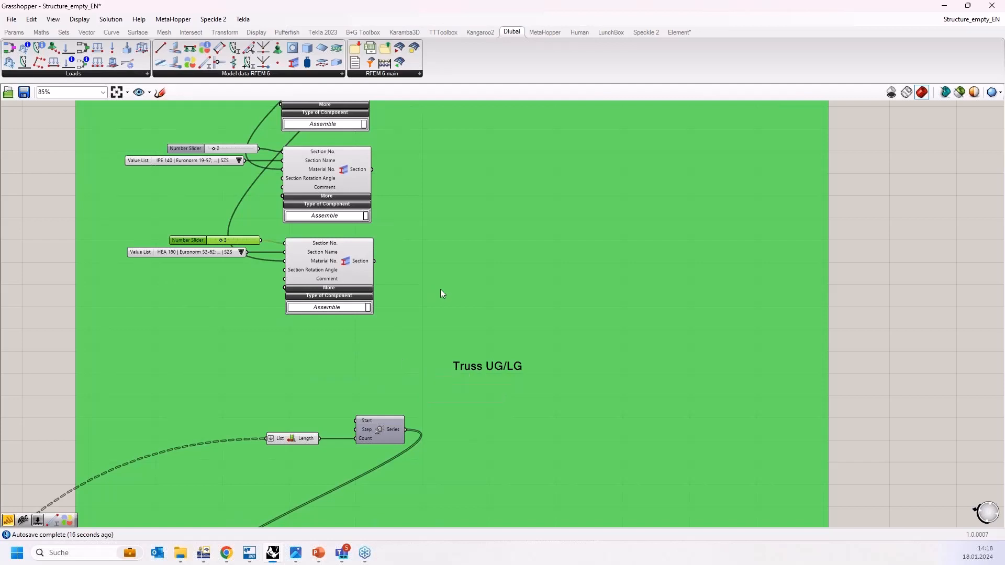
pyautogui.moveTo(488, 291); pyautogui.dragTo(551, 192, button='right')
pyautogui.moveTo(473, 343); pyautogui.dragTo(545, 256, button='right')
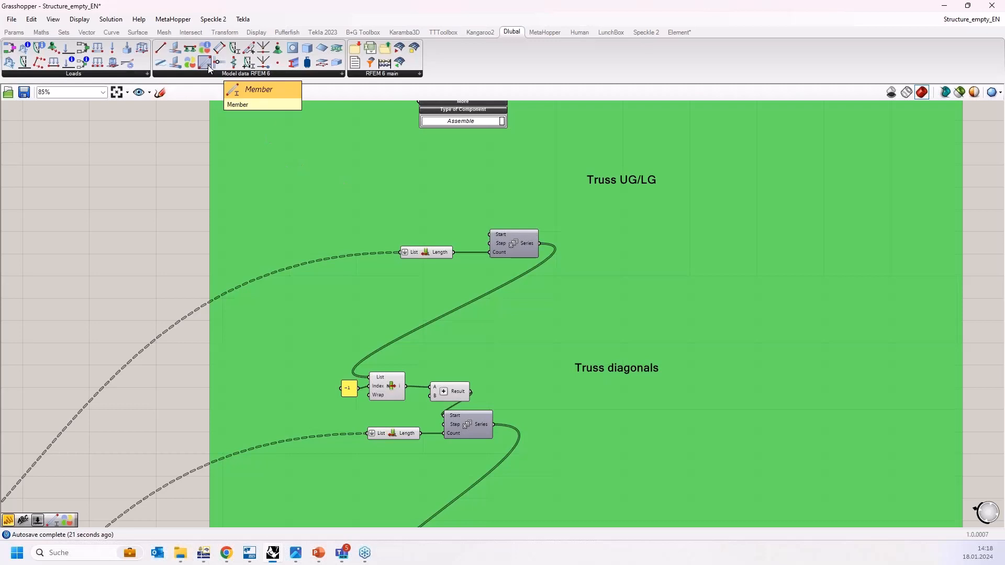
pyautogui.moveTo(208, 65); pyautogui.dragTo(305, 236)
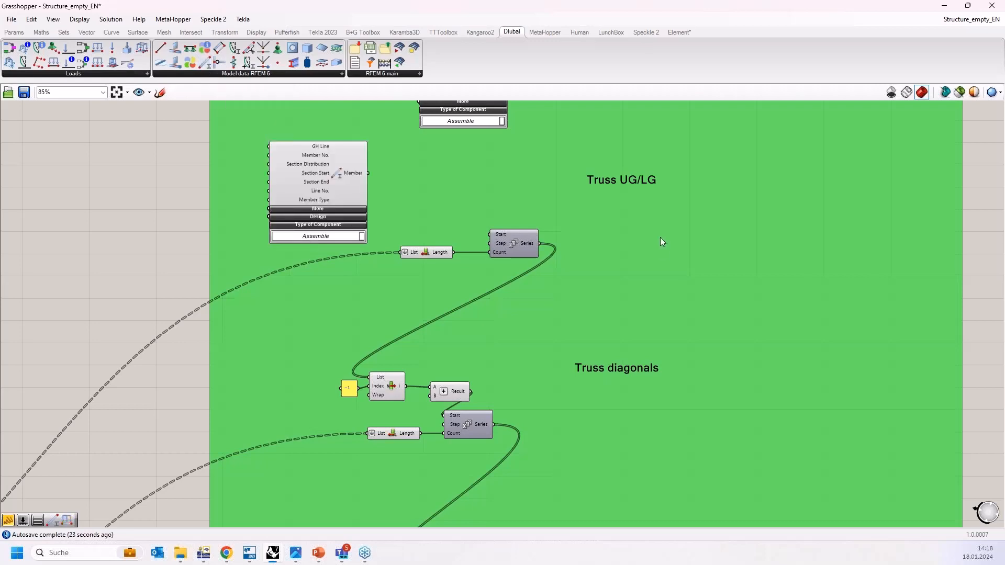
# Move the Member component out of the green group to beside the Truss UG/LG curve container in the blue group
pyautogui.scroll(-5, 689, 219)
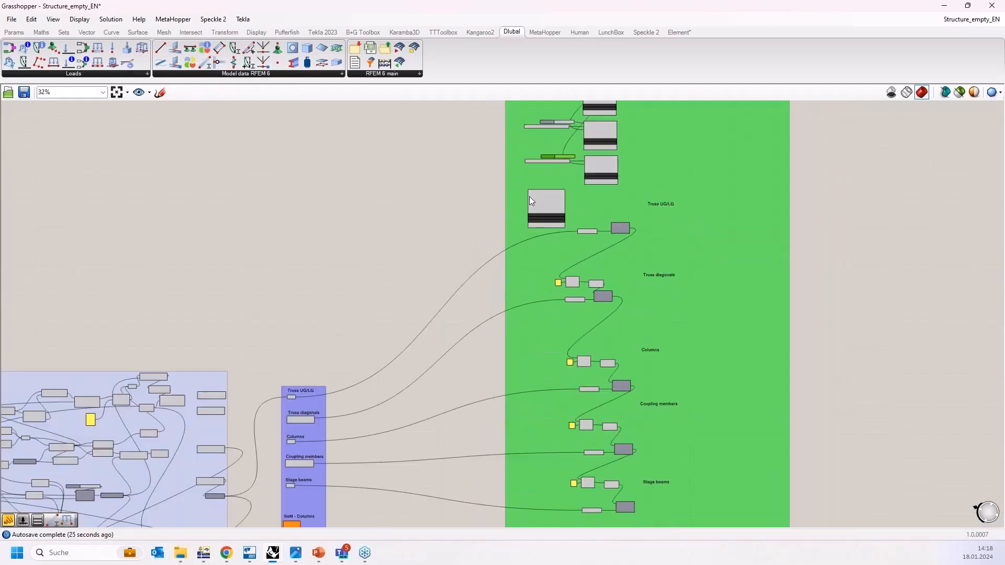
pyautogui.moveTo(525, 230); pyautogui.dragTo(329, 432)
pyautogui.scroll(8, 293, 391)
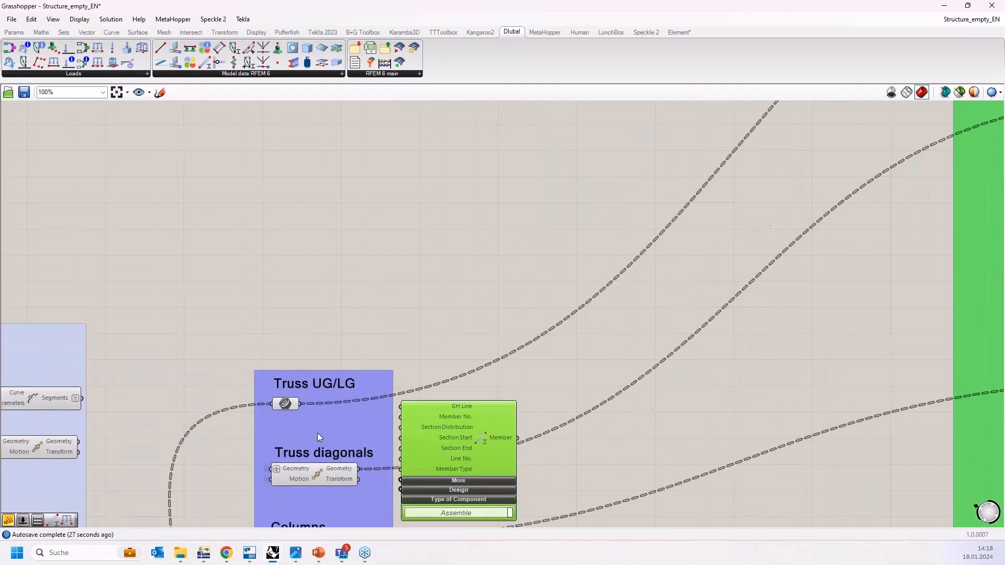
pyautogui.moveTo(567, 396); pyautogui.dragTo(671, 344)
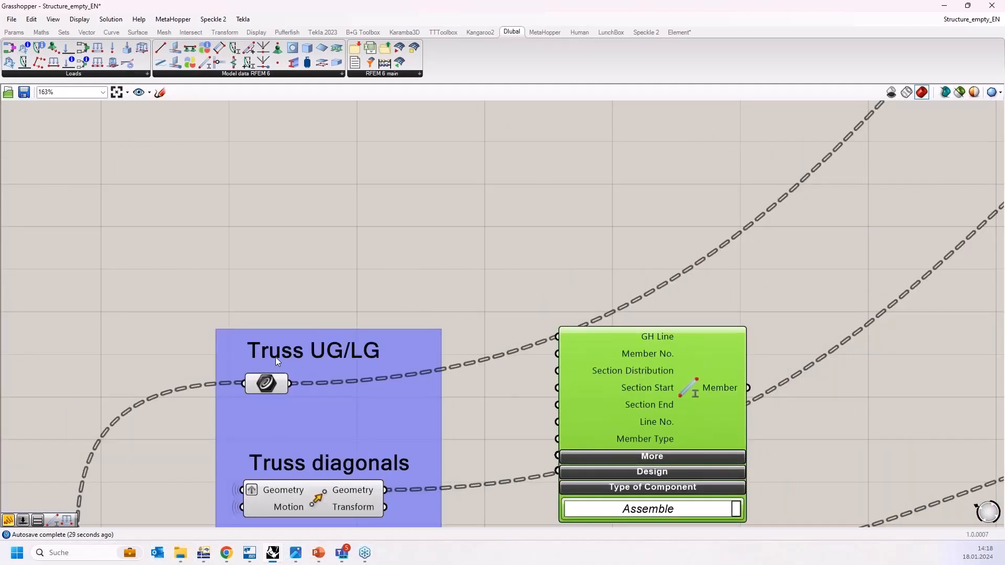
# Show Grasshopper side by side with the Rhino viewport, select the Truss UG/LG curve container and examine its highlighted lines in the model
pyautogui.moveTo(323, 17); pyautogui.dragTo(1004, 189)
pyautogui.scroll(-3, 695, 309)
pyautogui.click(723, 321)
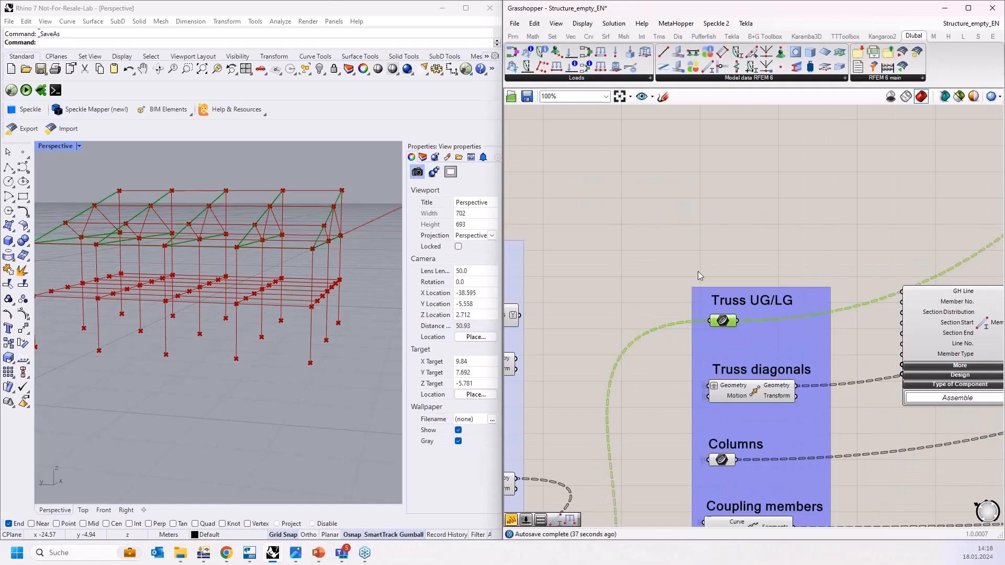
pyautogui.scroll(-2, 698, 271)
pyautogui.scroll(3, 761, 376)
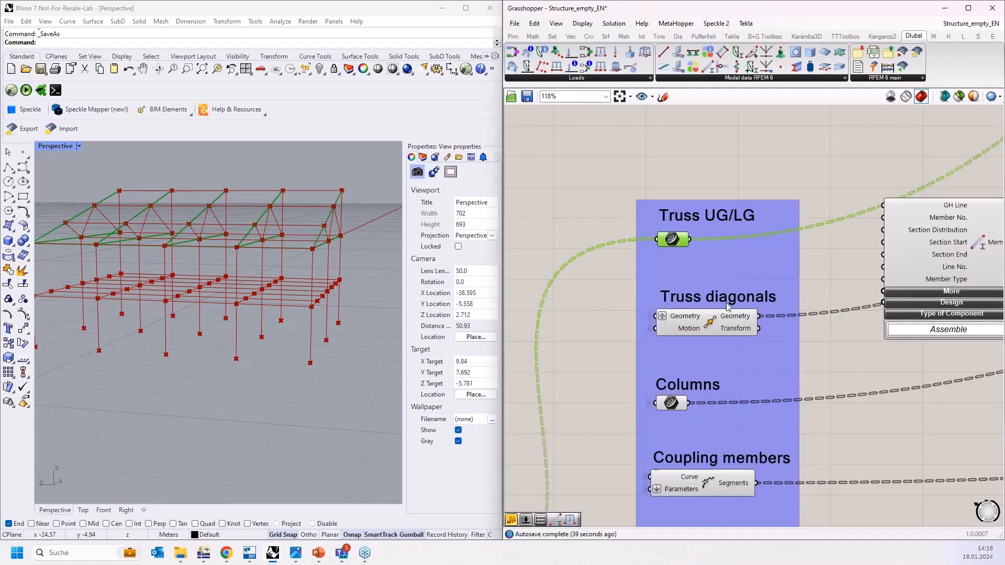
pyautogui.scroll(-3, 726, 302)
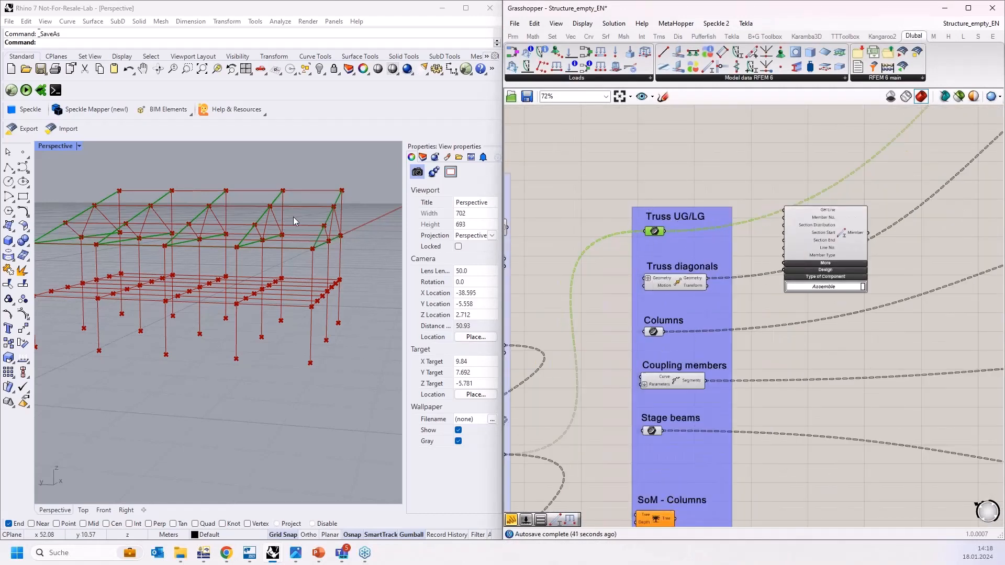
pyautogui.scroll(2, 323, 221)
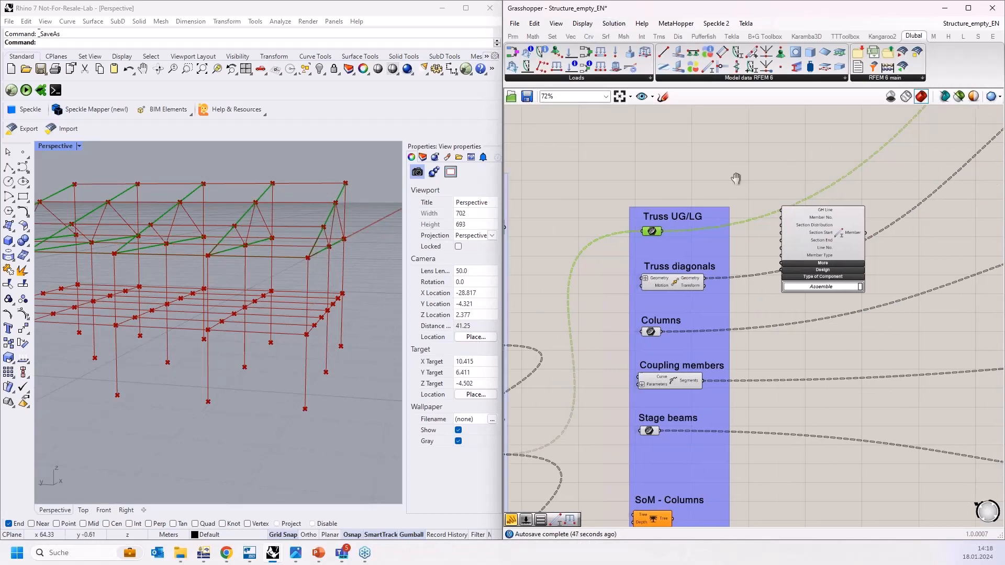
# Connect the Truss UG/LG curve container to the Member component's GH Line input, keeping its existing connection to the green group
pyautogui.scroll(4, 785, 199)
pyautogui.moveTo(621, 222); pyautogui.dragTo(703, 217, button='right')
pyautogui.moveTo(546, 245); pyautogui.dragTo(775, 205)
pyautogui.click(833, 225)
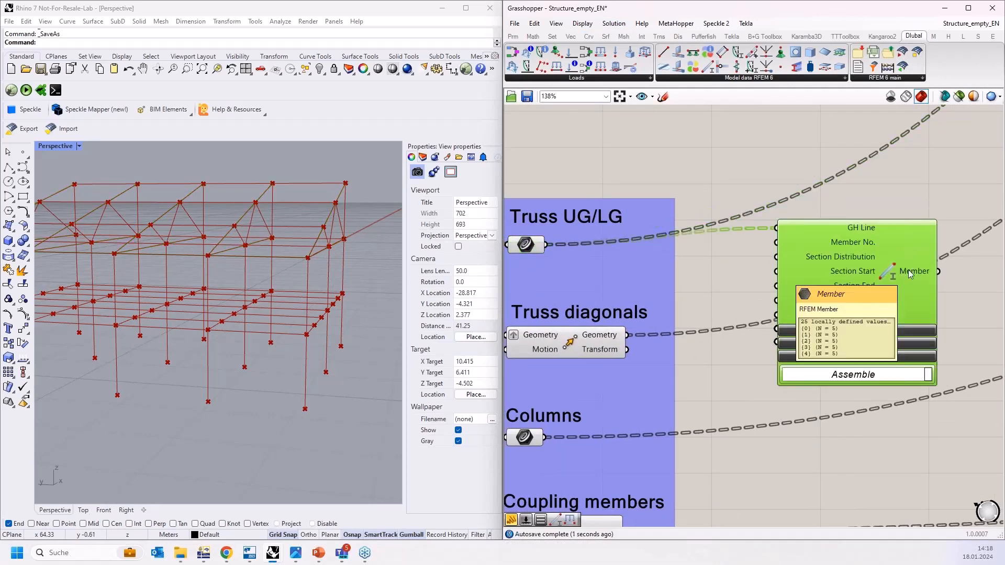
# Move the Member component into the green group beside the sections and connect the HEA 300 Section output to its Section Start input
pyautogui.scroll(-4, 597, 270)
pyautogui.scroll(-6, 586, 273)
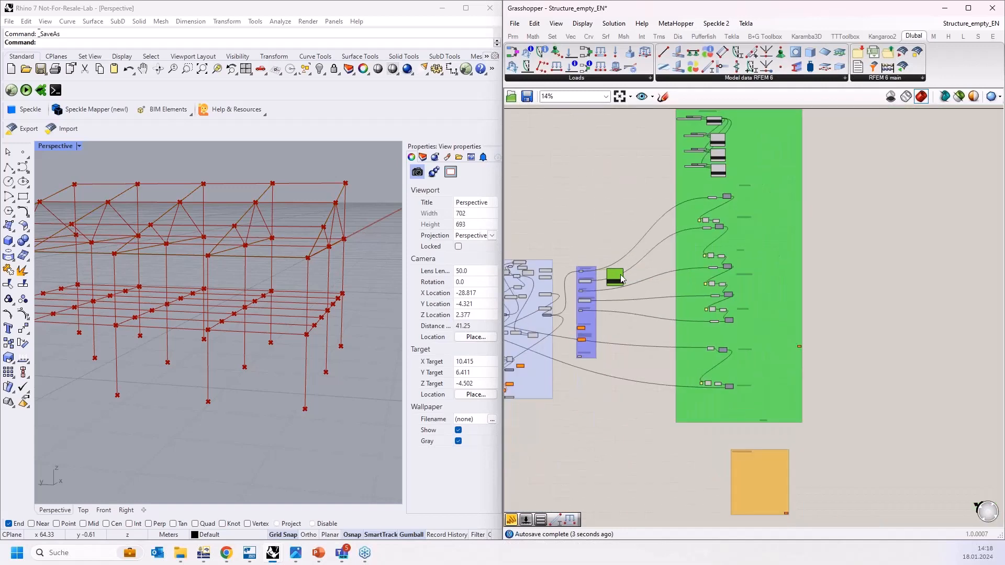
pyautogui.scroll(7, 743, 138)
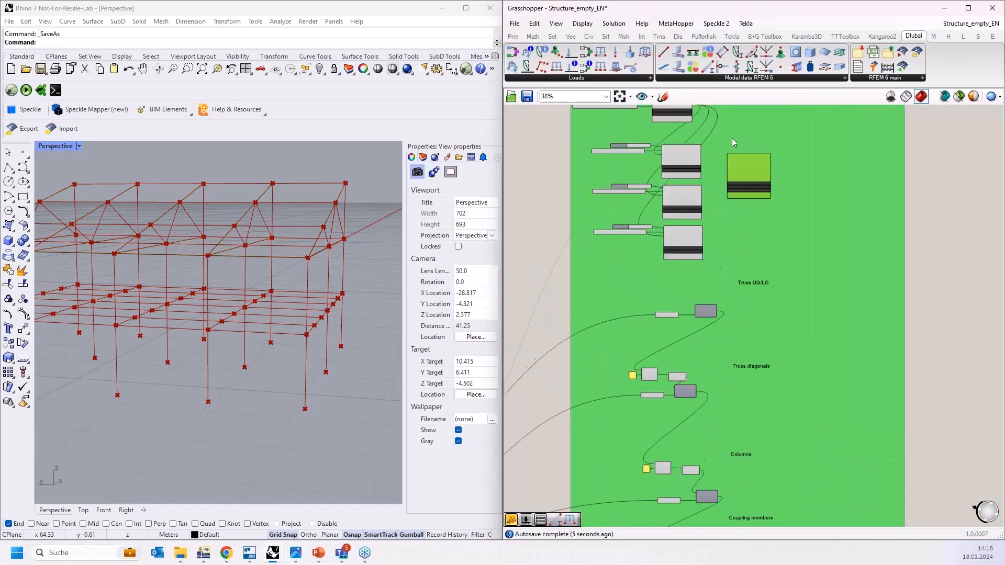
pyautogui.moveTo(707, 201); pyautogui.dragTo(770, 208, button='right')
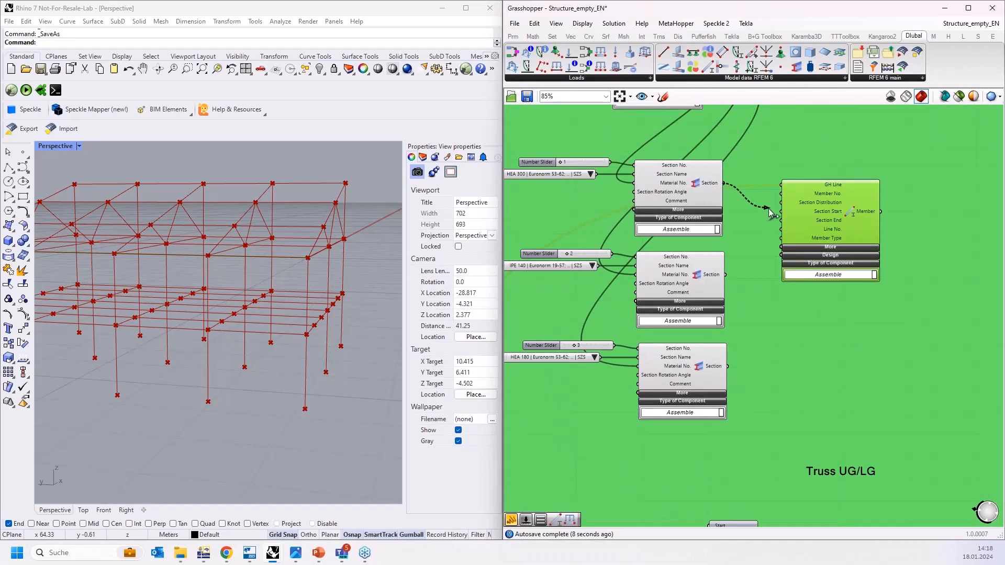
# Move the Member component down in the green group to under the Truss UG/LG title, beside its Series component
pyautogui.scroll(3, 802, 209)
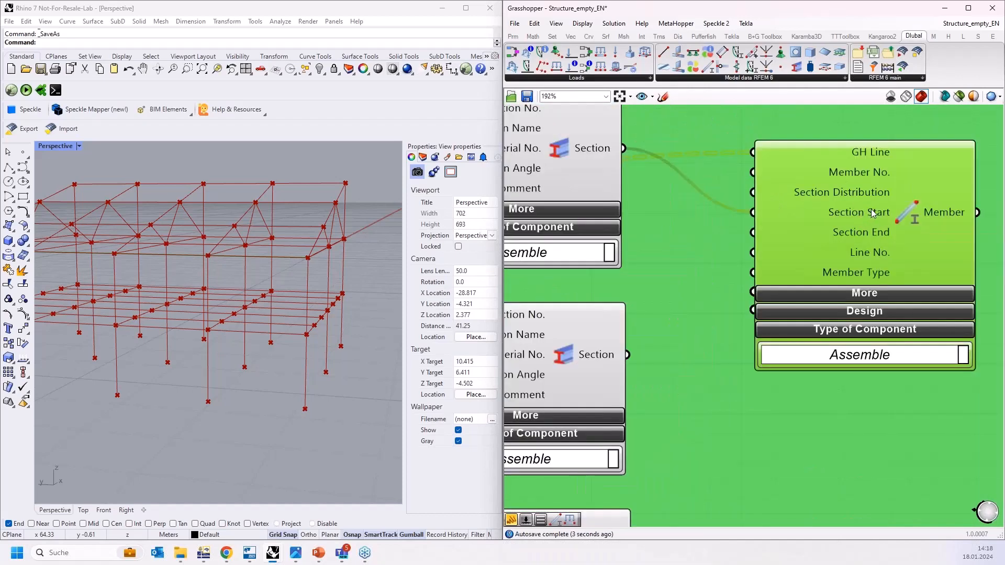
pyautogui.scroll(-1, 852, 162)
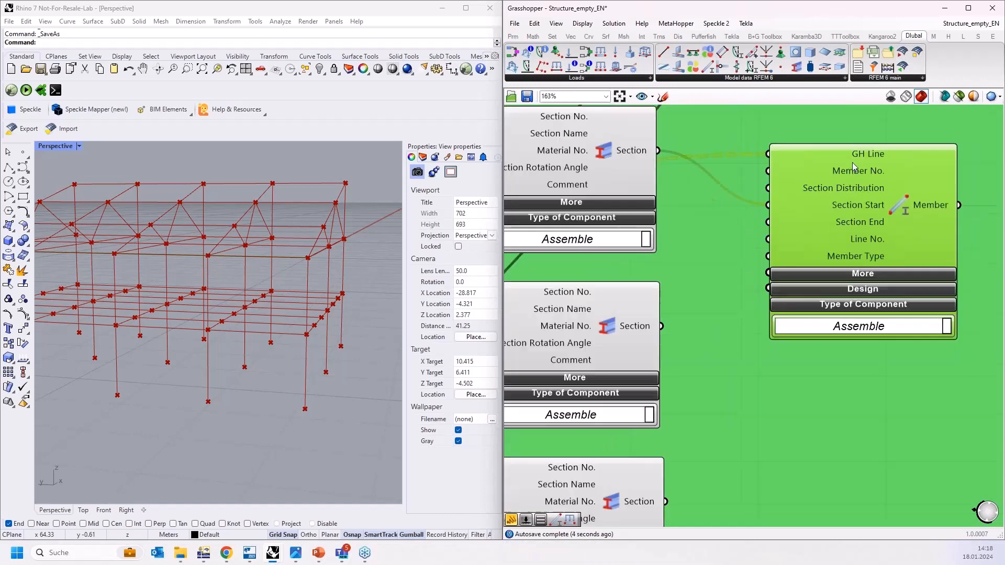
pyautogui.scroll(-3, 852, 162)
pyautogui.moveTo(850, 173); pyautogui.dragTo(815, 272)
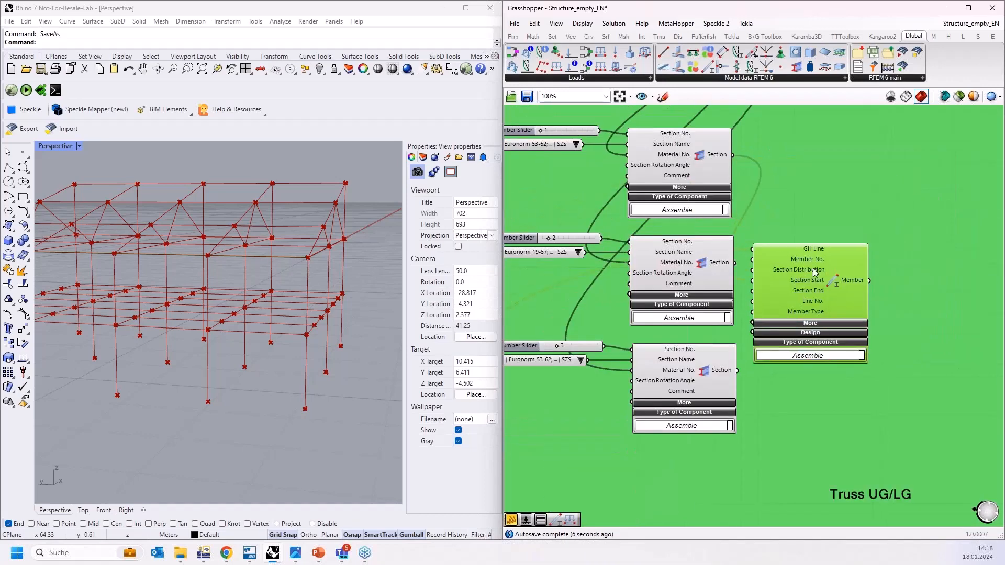
pyautogui.scroll(-6, 815, 272)
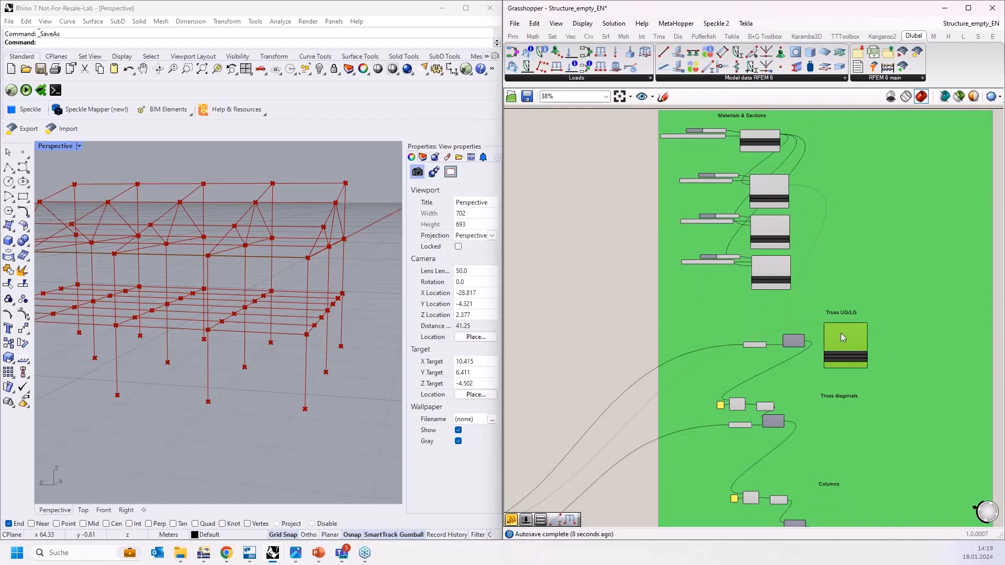
pyautogui.scroll(4, 840, 333)
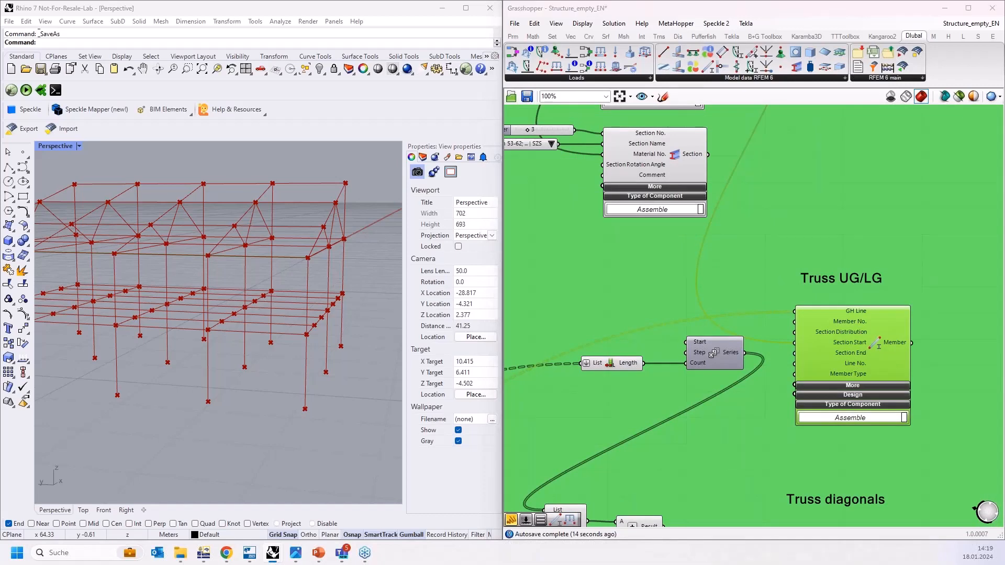
pyautogui.scroll(2, 901, 415)
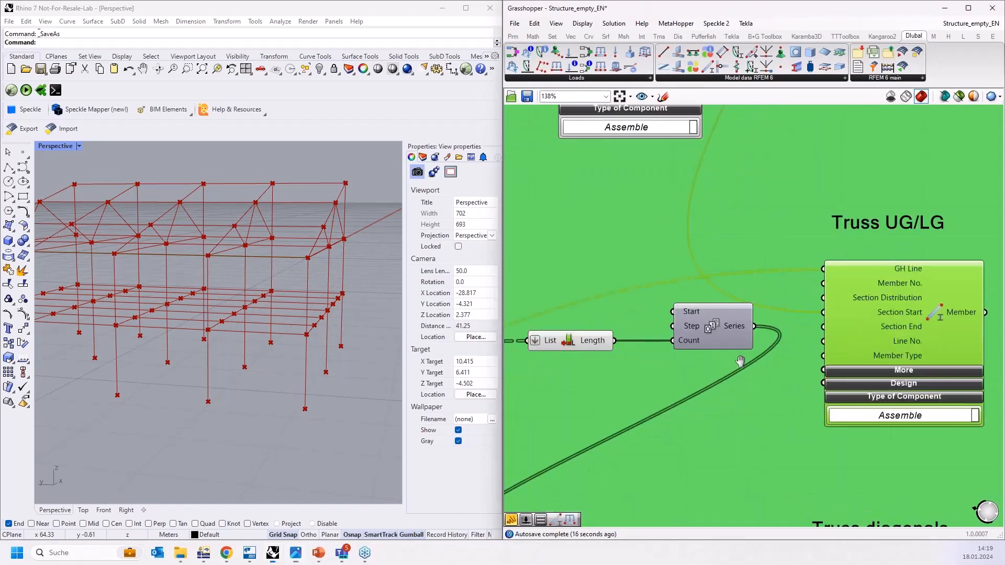
pyautogui.moveTo(844, 309); pyautogui.dragTo(845, 291)
pyautogui.scroll(-3, 580, 247)
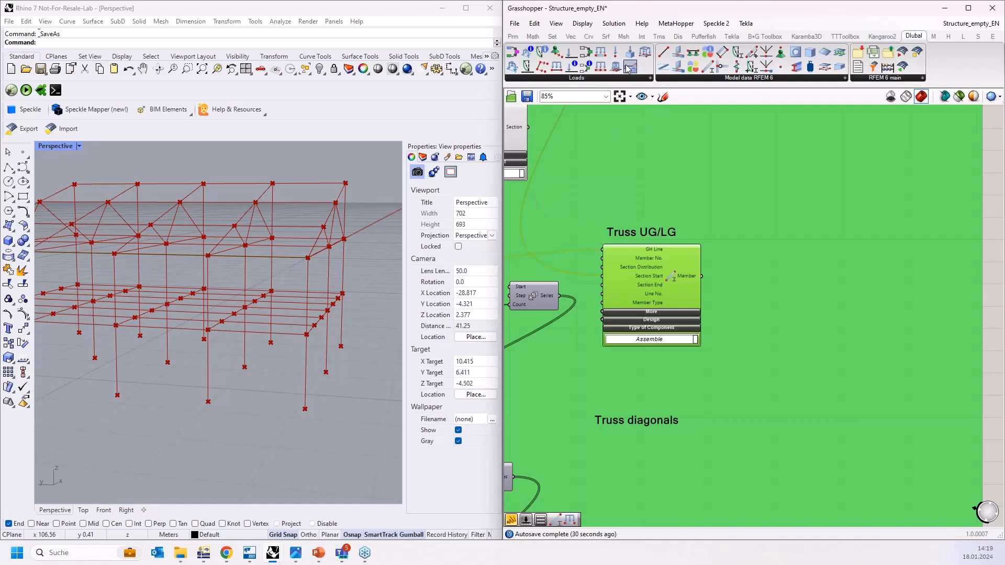
# Place a Member Load component beside the Truss UG/LG Member component and connect the Member output to its Members No. input
pyautogui.moveTo(628, 68); pyautogui.dragTo(811, 283)
pyautogui.scroll(2, 806, 278)
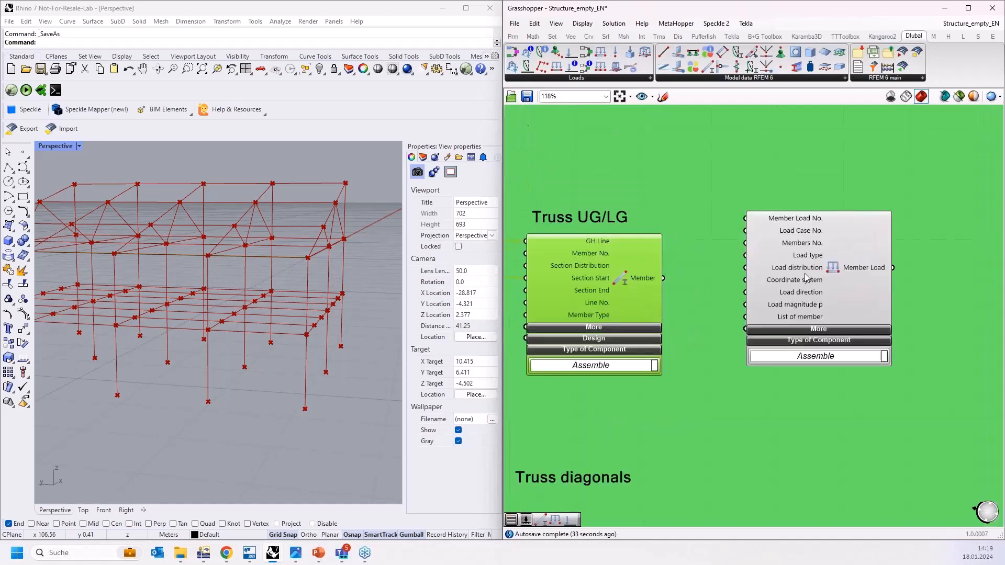
pyautogui.moveTo(837, 269); pyautogui.dragTo(838, 282, button='right')
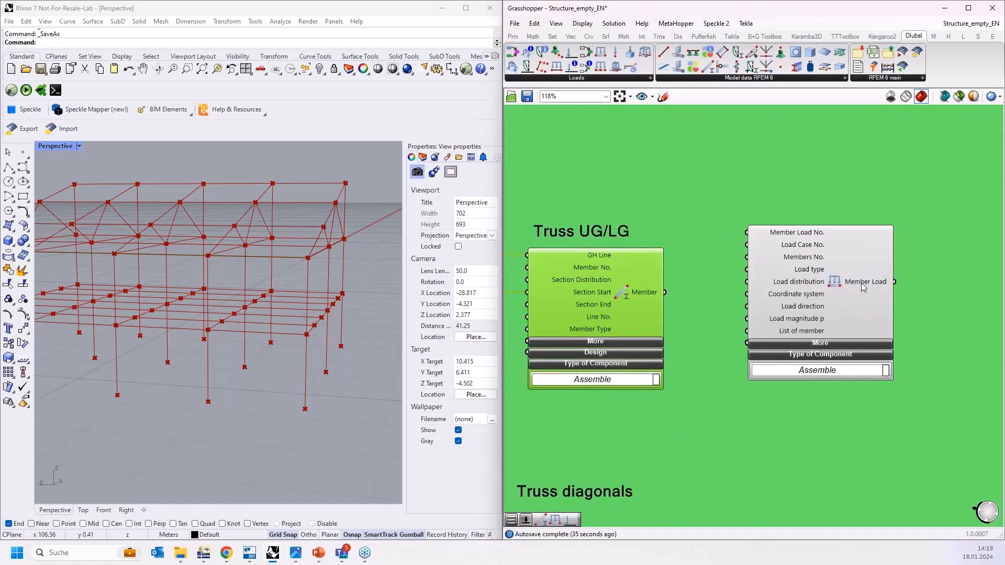
pyautogui.moveTo(871, 286); pyautogui.dragTo(877, 298)
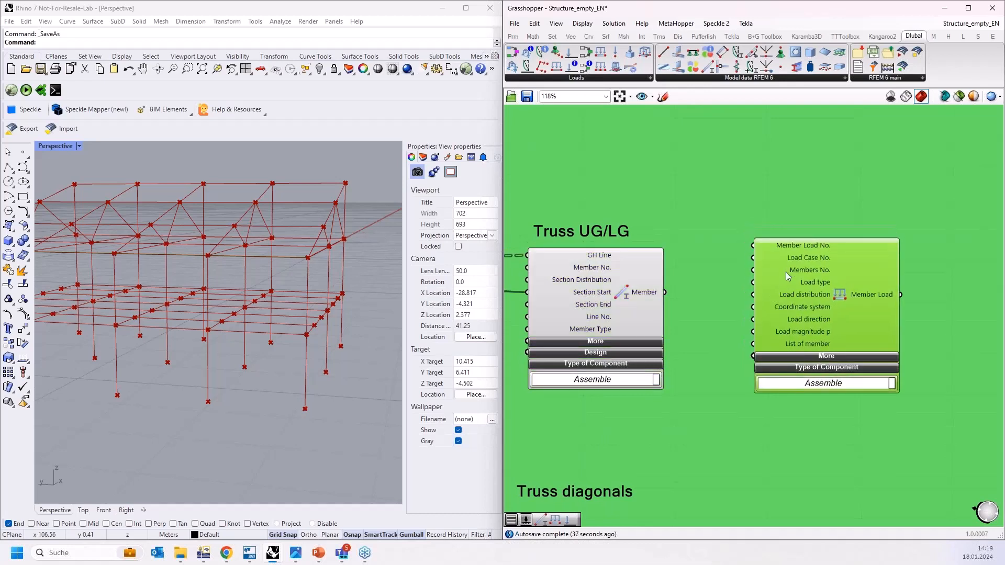
pyautogui.moveTo(806, 276)
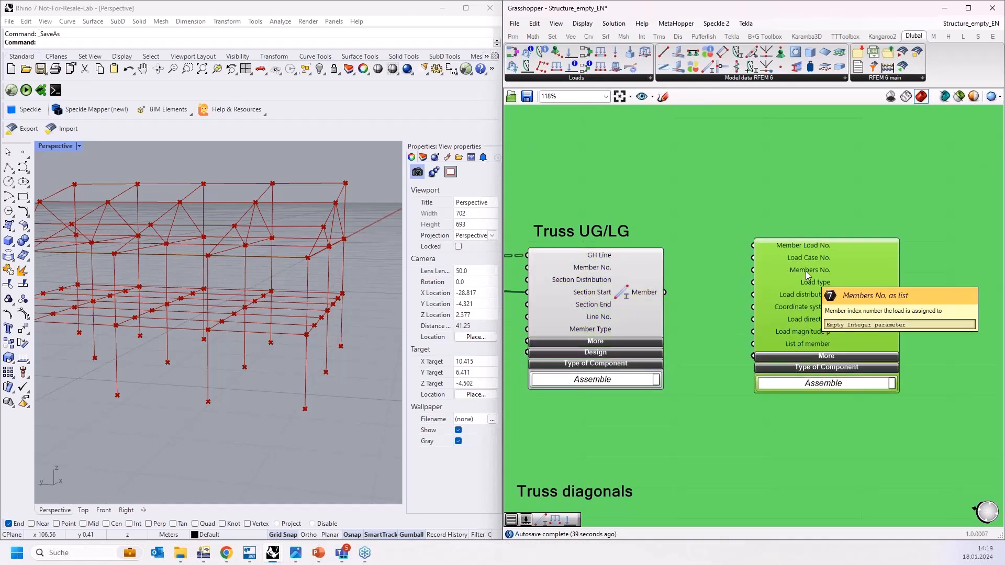
pyautogui.moveTo(664, 291); pyautogui.dragTo(753, 270)
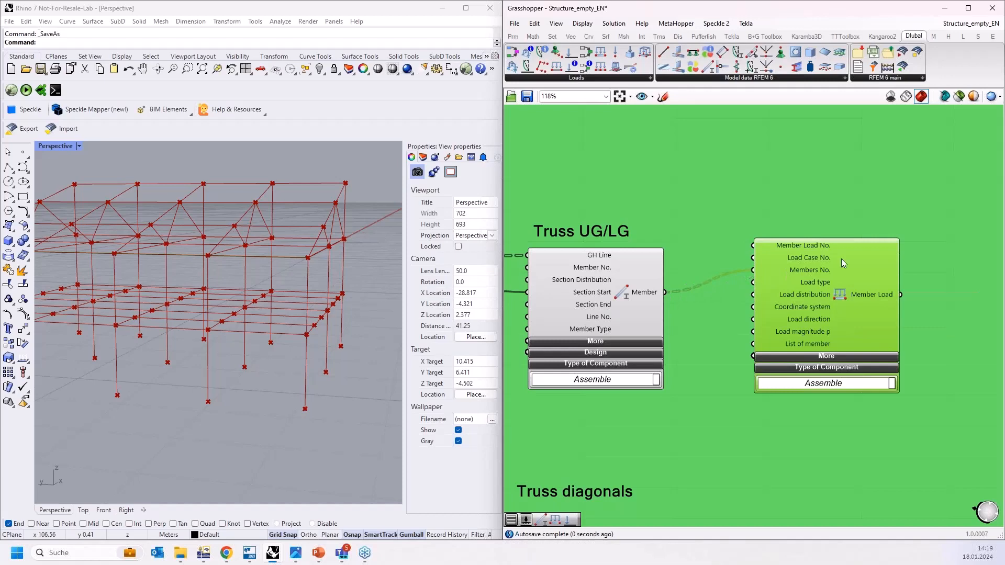
# Delete the Member Load component from the canvas
pyautogui.scroll(-2, 843, 263)
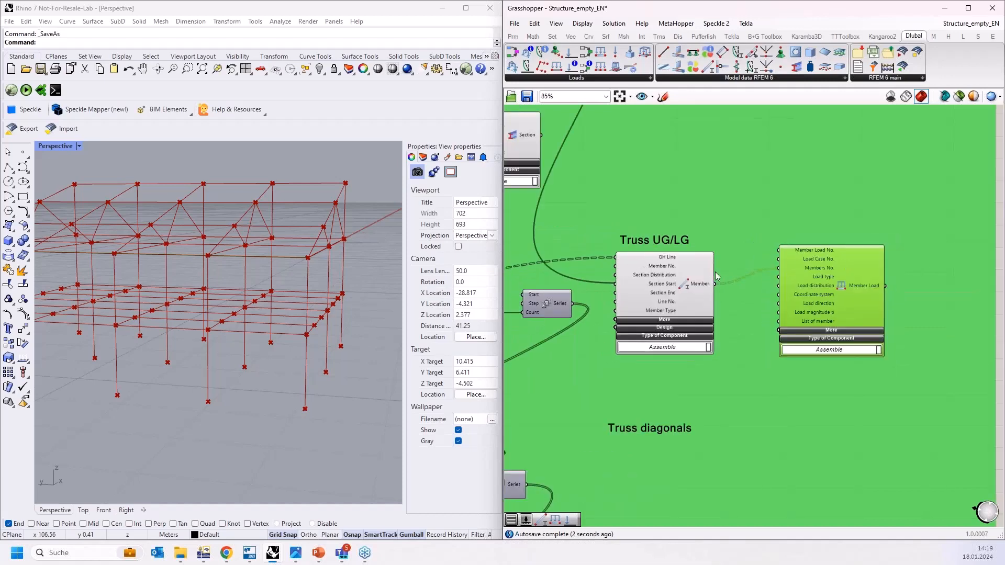
pyautogui.press('Delete')
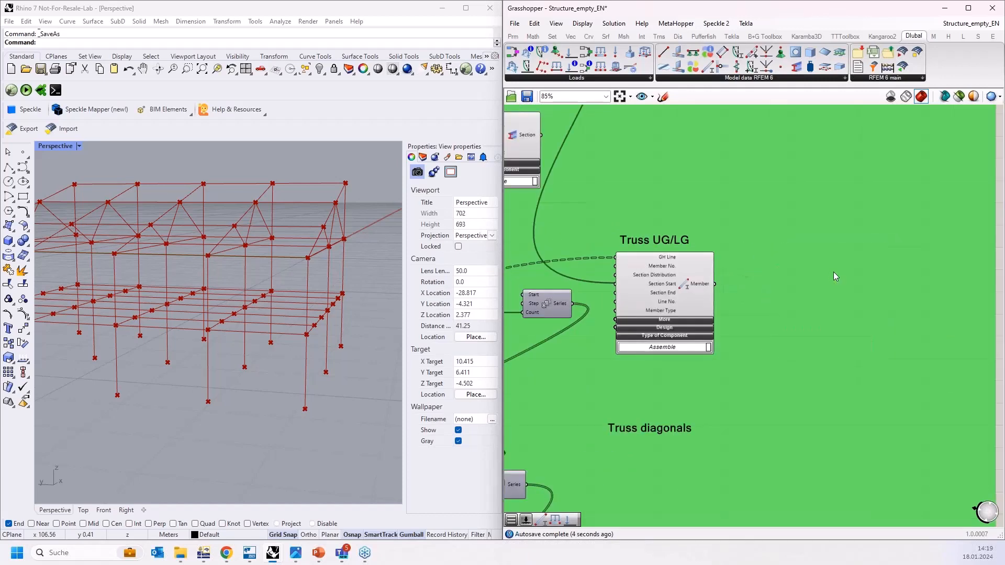
pyautogui.scroll(-4, 833, 271)
pyautogui.scroll(8, 742, 274)
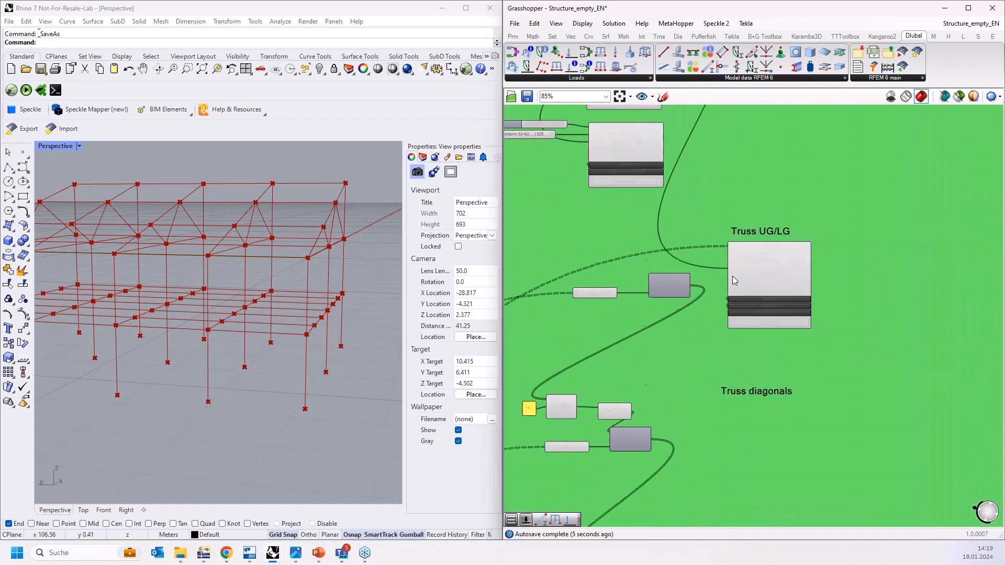
# Examine the Member No. input of the Truss UG/LG Member component and the inputs of the Series component beside it
pyautogui.moveTo(734, 229)
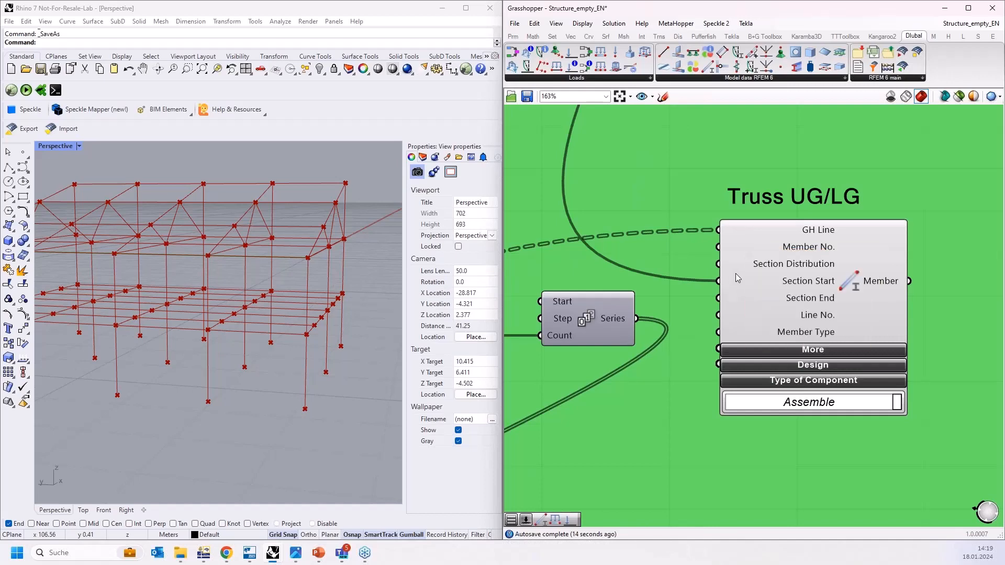
pyautogui.scroll(-3, 814, 272)
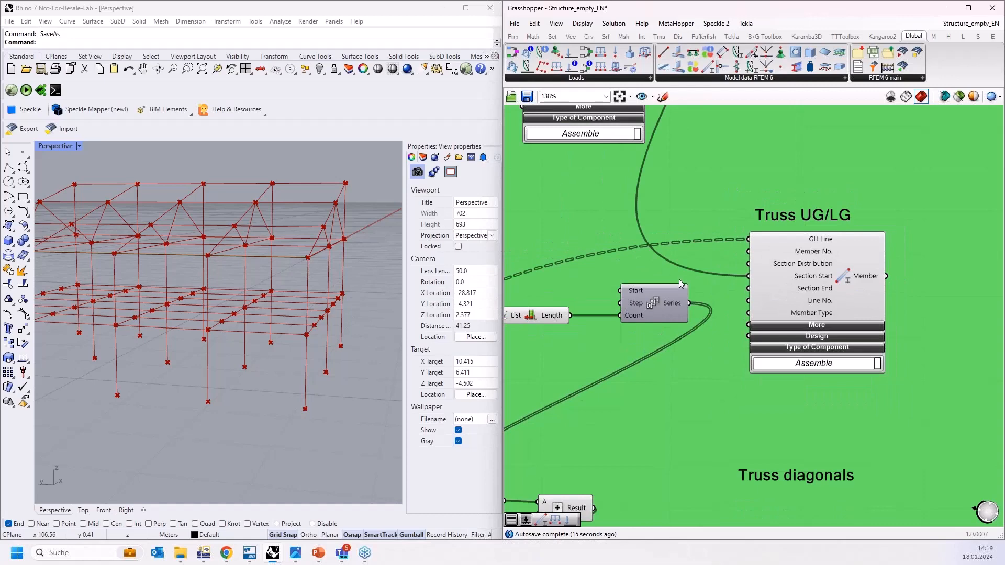
pyautogui.scroll(2, 680, 283)
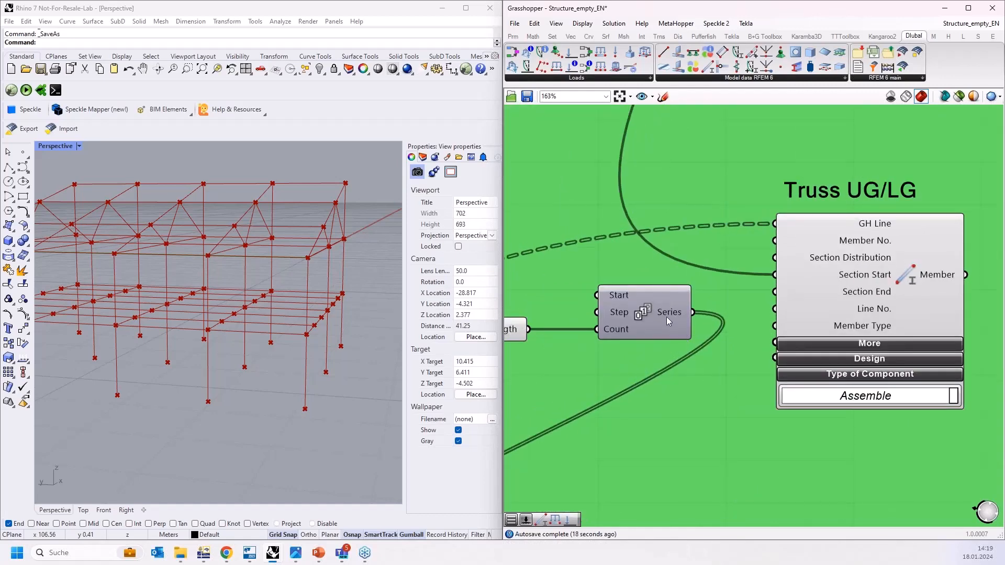
pyautogui.click(667, 315)
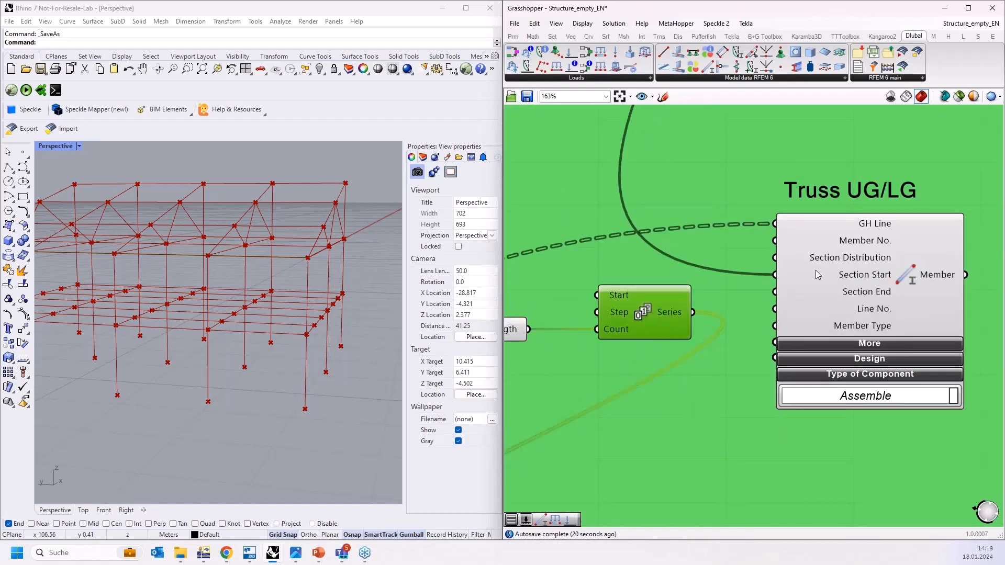
pyautogui.scroll(-3, 817, 275)
pyautogui.moveTo(676, 291)
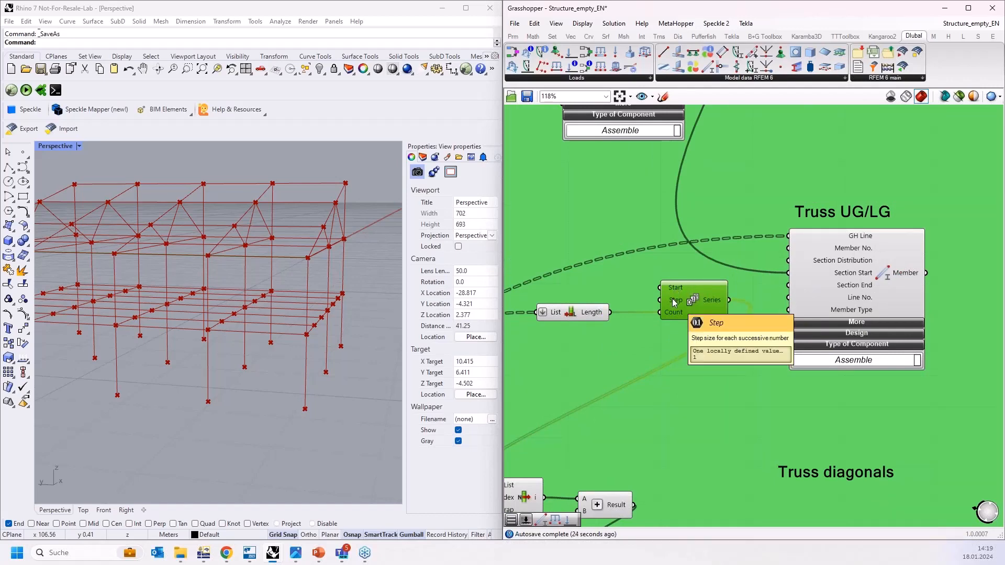
pyautogui.scroll(2, 676, 307)
pyautogui.moveTo(679, 310)
pyautogui.scroll(-6, 821, 278)
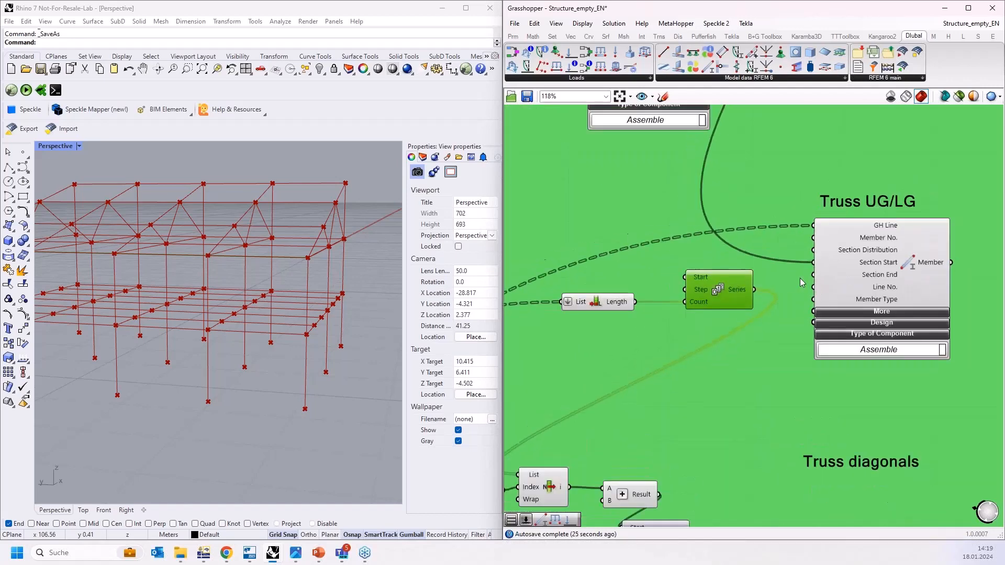
# Select the Truss UG/LG curve container in the blue group and trace its connection to the List Length component
pyautogui.scroll(7, 559, 412)
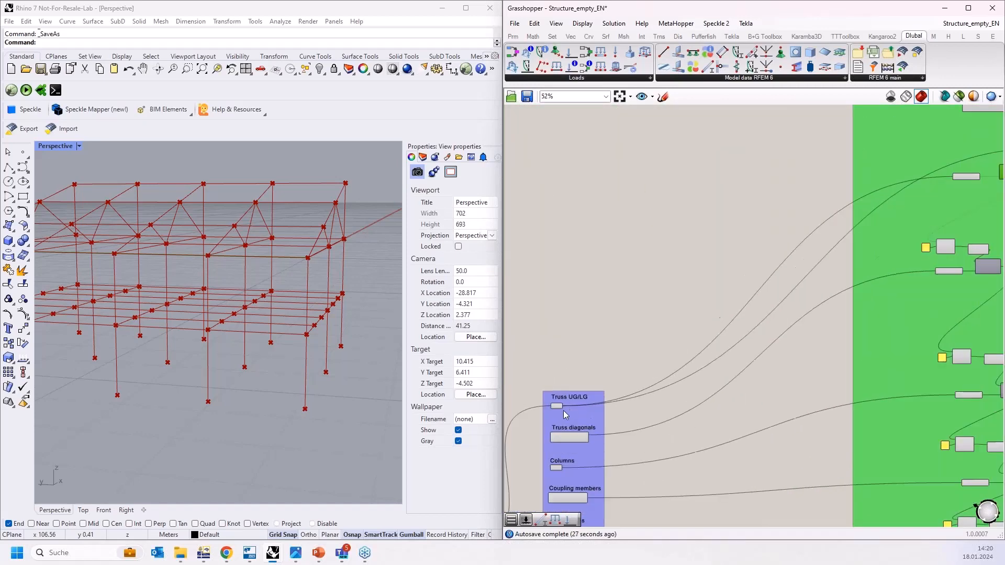
pyautogui.click(556, 402)
pyautogui.scroll(-7, 547, 393)
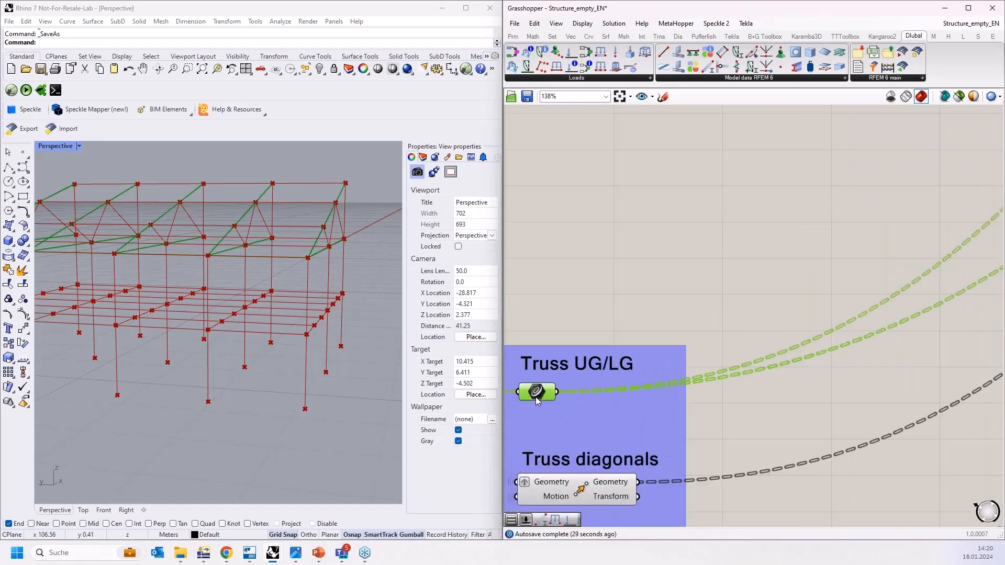
pyautogui.scroll(4, 868, 235)
pyautogui.scroll(2, 816, 233)
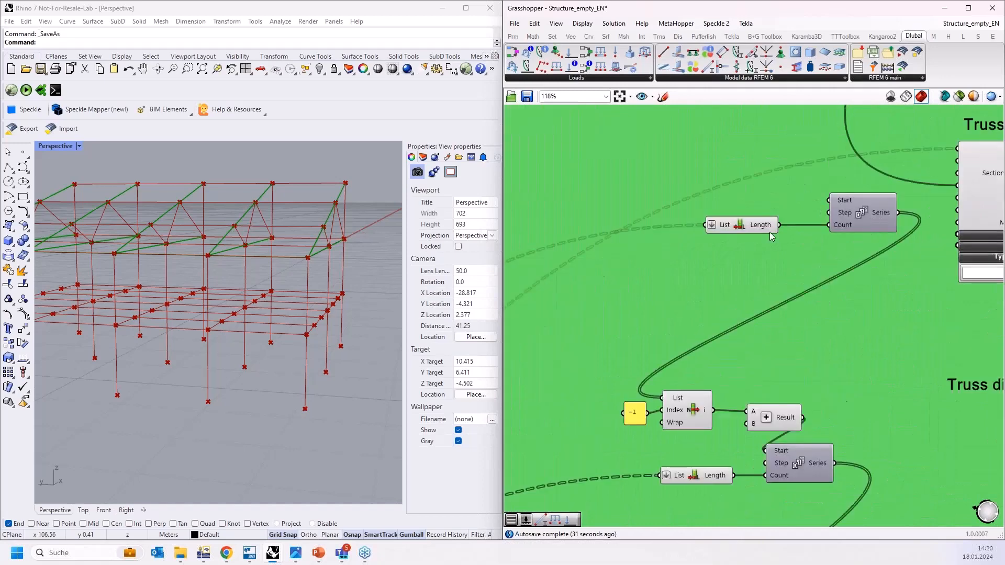
# Connect the Truss UG/LG Series output to the Member component's Member No. input, keeping its existing connection
pyautogui.moveTo(835, 249); pyautogui.dragTo(643, 288, button='right')
pyautogui.moveTo(579, 265)
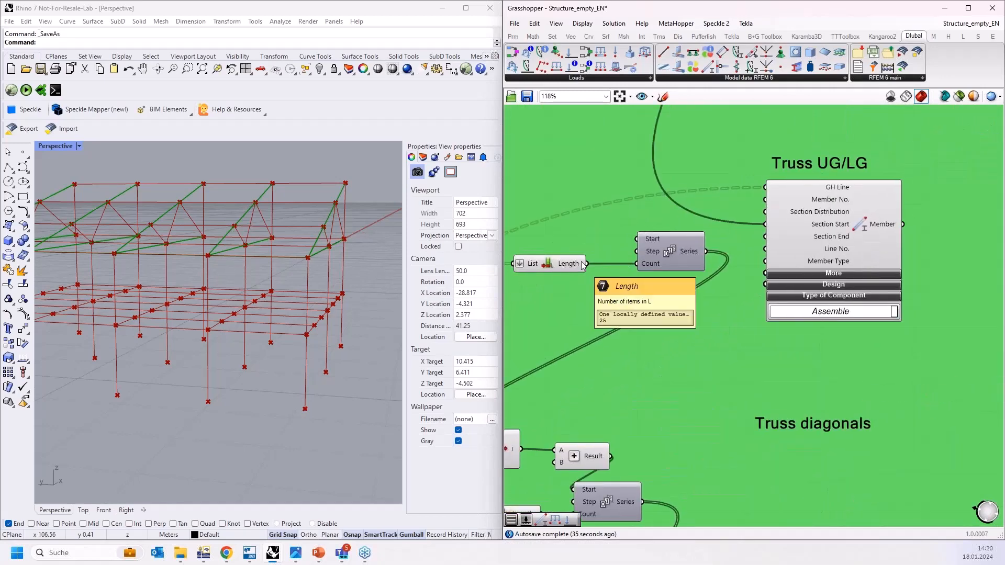
pyautogui.moveTo(706, 252); pyautogui.dragTo(763, 203)
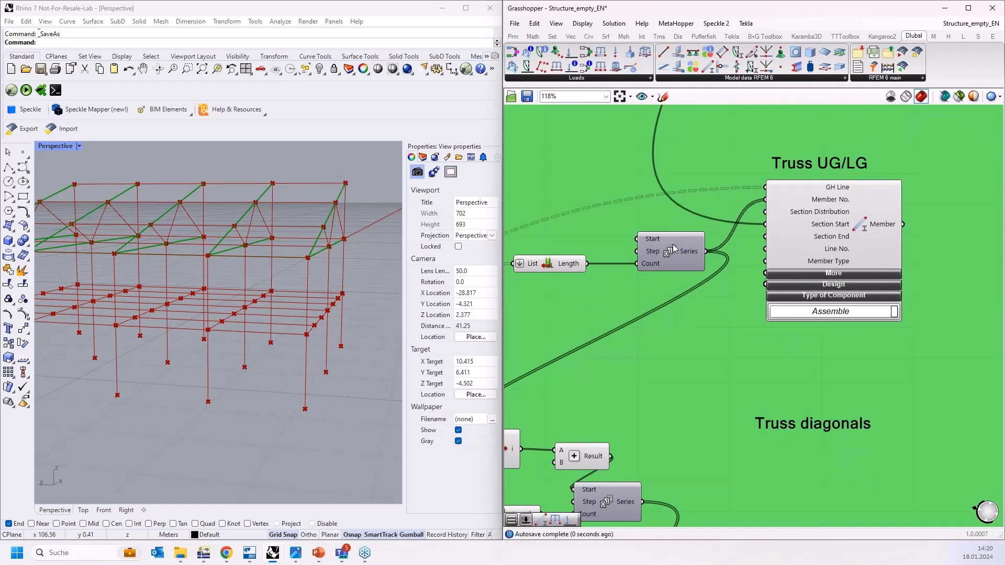
# Add a Panel below the Member component, connect the Series output to it and enlarge it to show the member numbers
pyautogui.click(513, 36)
pyautogui.moveTo(549, 65); pyautogui.dragTo(701, 103)
pyautogui.moveTo(799, 375); pyautogui.dragTo(798, 374)
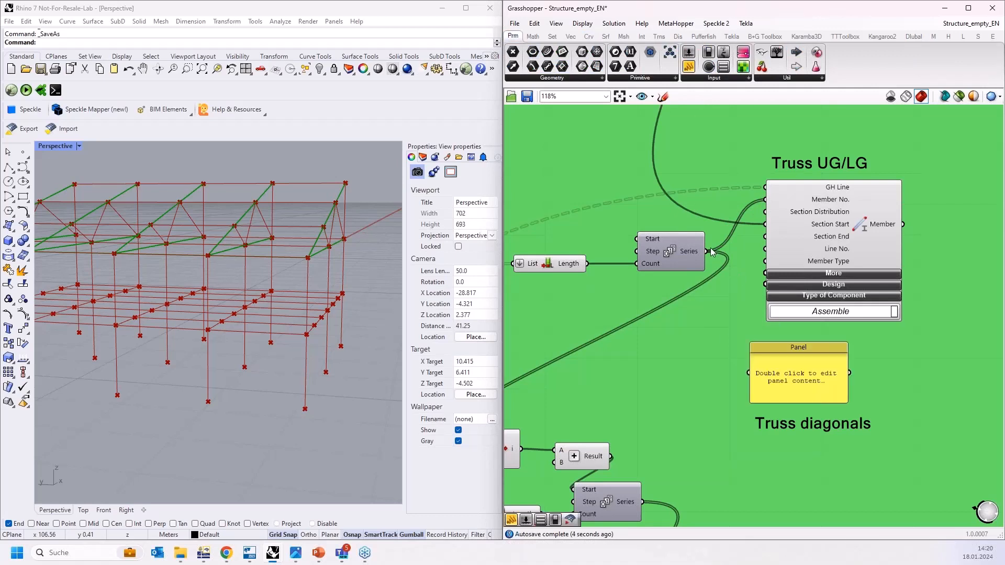
pyautogui.moveTo(706, 251); pyautogui.dragTo(750, 372)
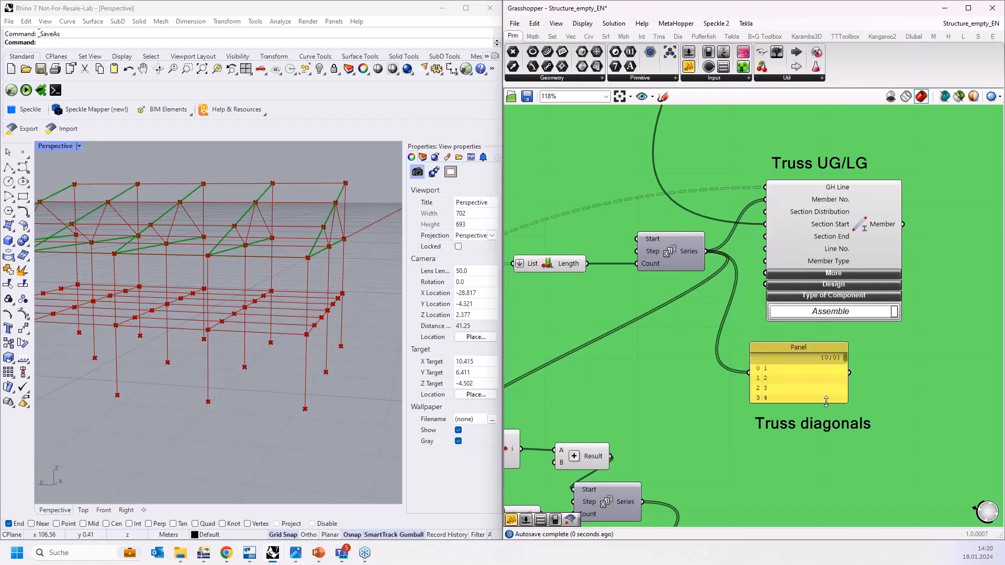
pyautogui.moveTo(825, 404); pyautogui.dragTo(826, 506)
# Delete the Panel showing the Series numbers
pyautogui.click(814, 415)
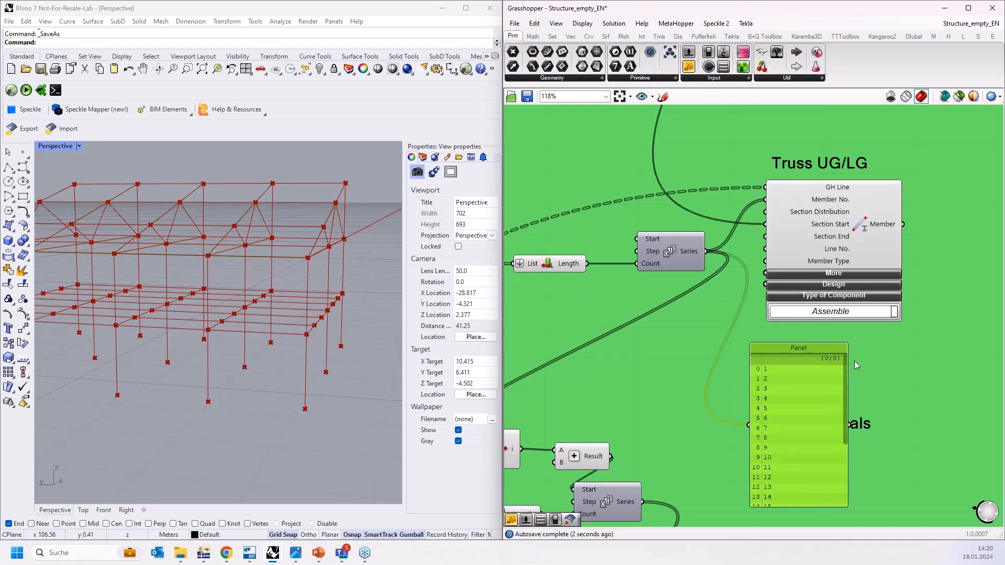
pyautogui.press('Delete')
pyautogui.scroll(-5, 800, 180)
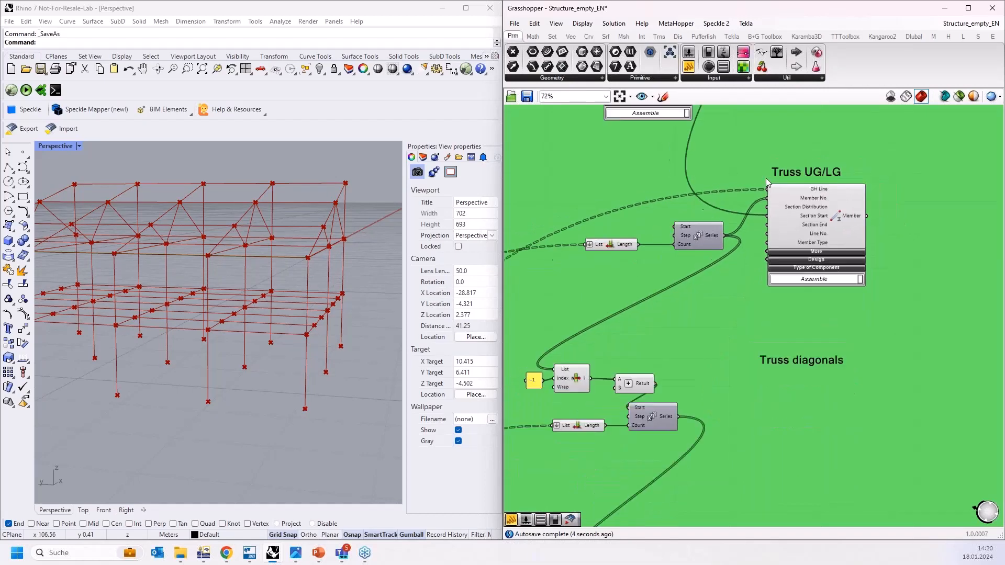
# Add a Member component for the truss diagonals beside the blue group and connect the Truss diagonals Geometry output to its GH Line input
pyautogui.moveTo(778, 326); pyautogui.dragTo(774, 265, button='right')
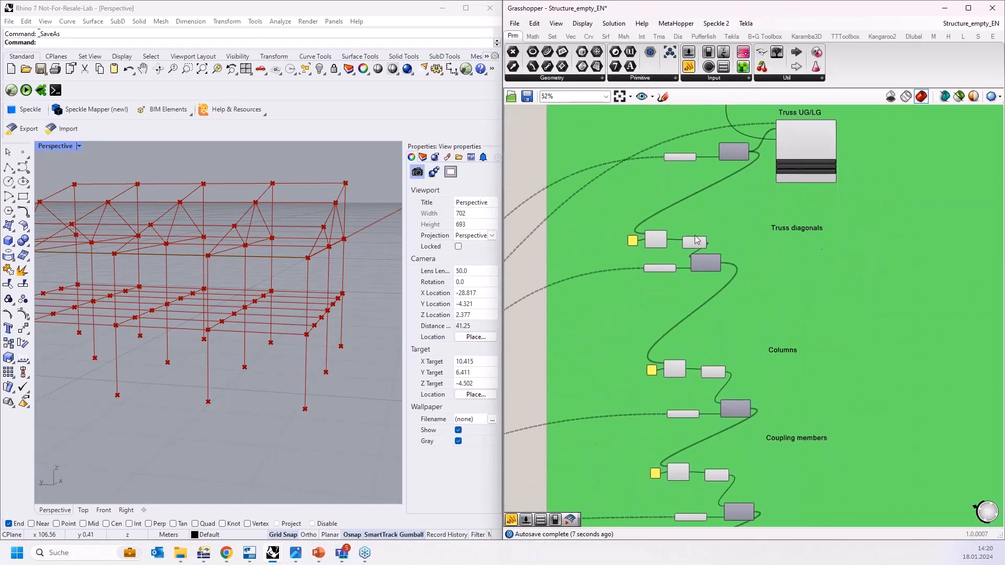
pyautogui.scroll(3, 694, 243)
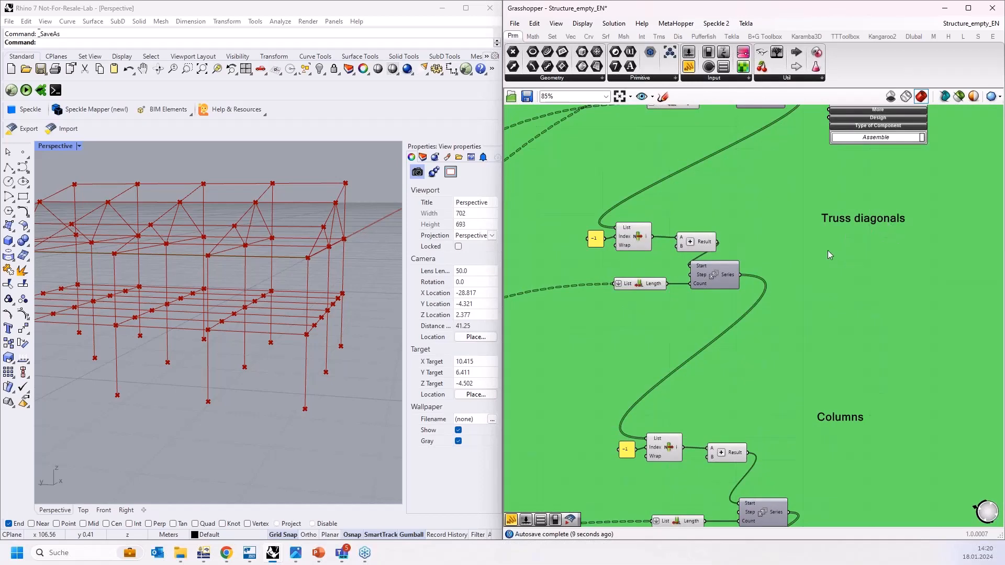
pyautogui.scroll(-1, 847, 266)
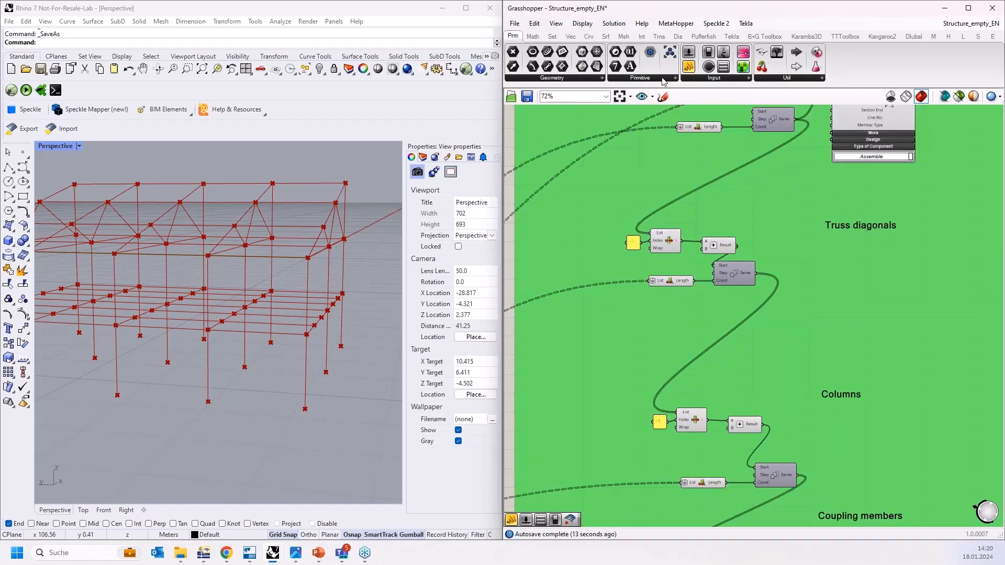
pyautogui.click(921, 40)
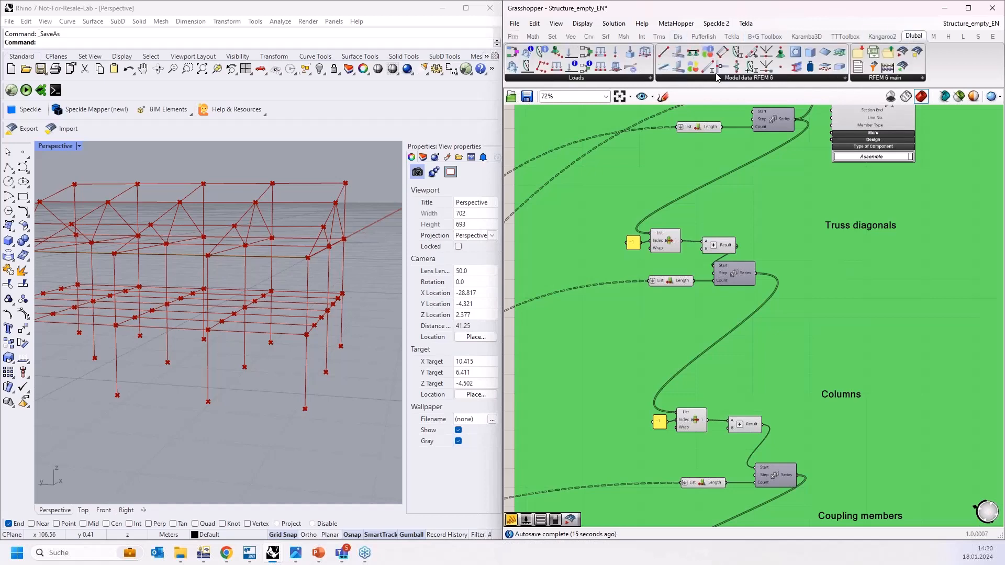
pyautogui.moveTo(707, 67); pyautogui.dragTo(930, 278)
pyautogui.scroll(-5, 884, 271)
pyautogui.scroll(5, 583, 375)
pyautogui.scroll(3, 586, 375)
pyautogui.scroll(-6, 846, 177)
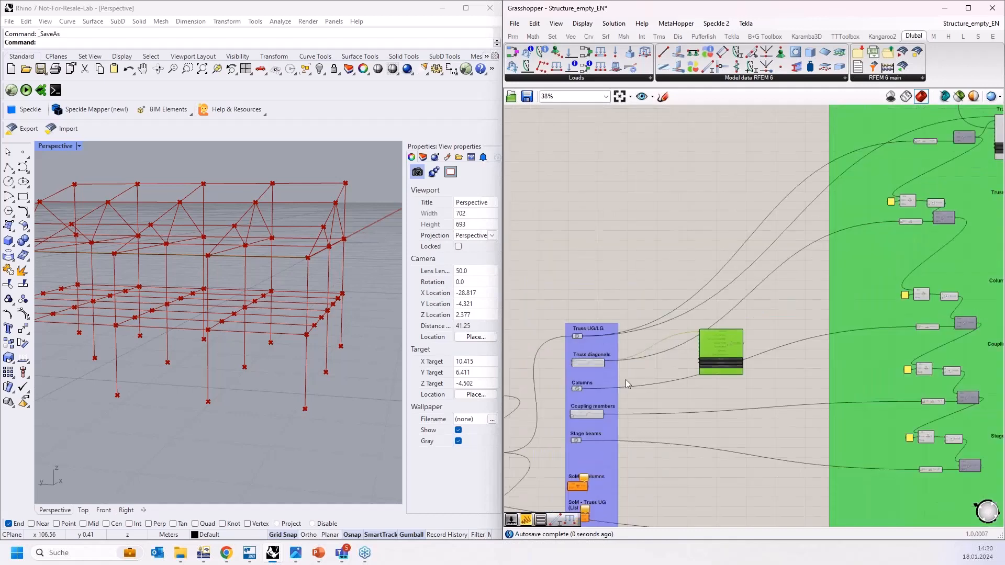
# Connect the IPE 140 Section output to the diagonals Member's Section Start input and place the Member under the Truss diagonals label
pyautogui.scroll(6, 858, 151)
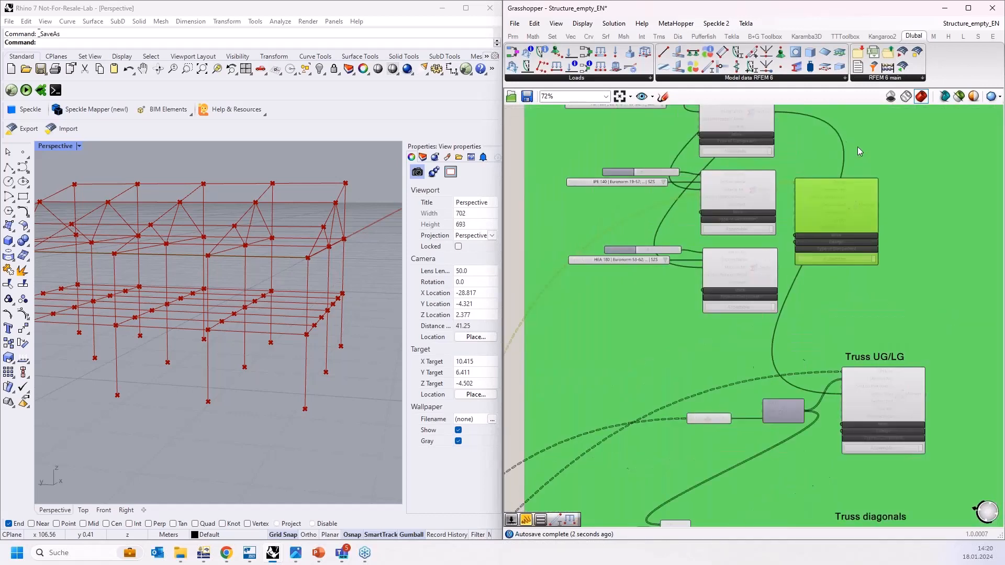
pyautogui.moveTo(712, 226); pyautogui.dragTo(797, 226)
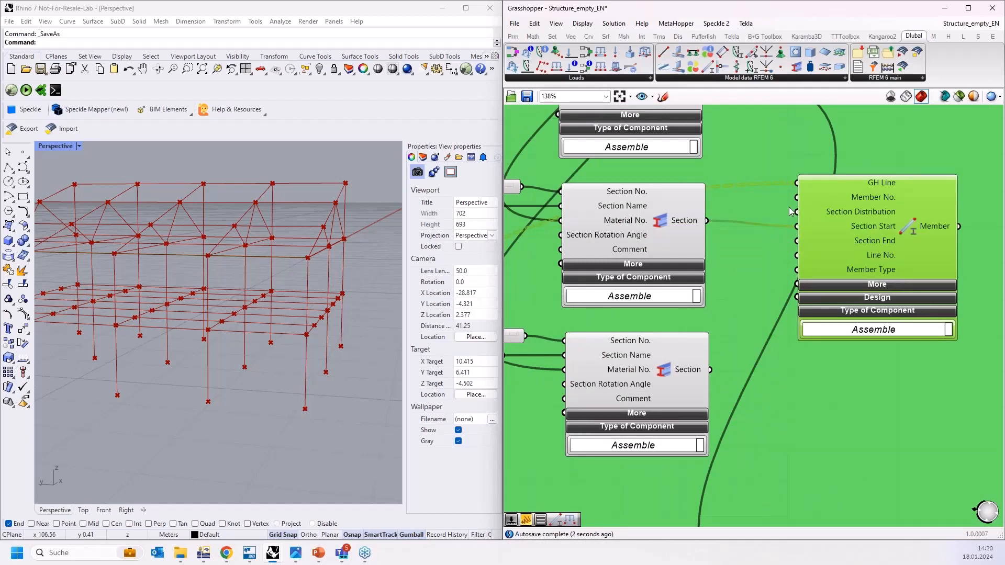
pyautogui.scroll(-8, 775, 230)
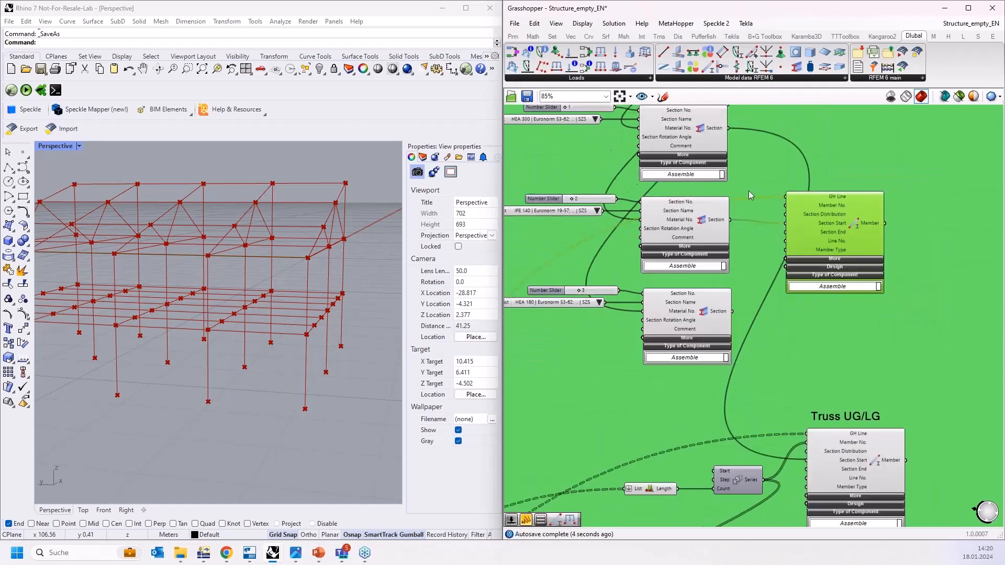
pyautogui.moveTo(785, 193); pyautogui.dragTo(800, 387)
pyautogui.scroll(2, 763, 384)
pyautogui.scroll(4, 762, 385)
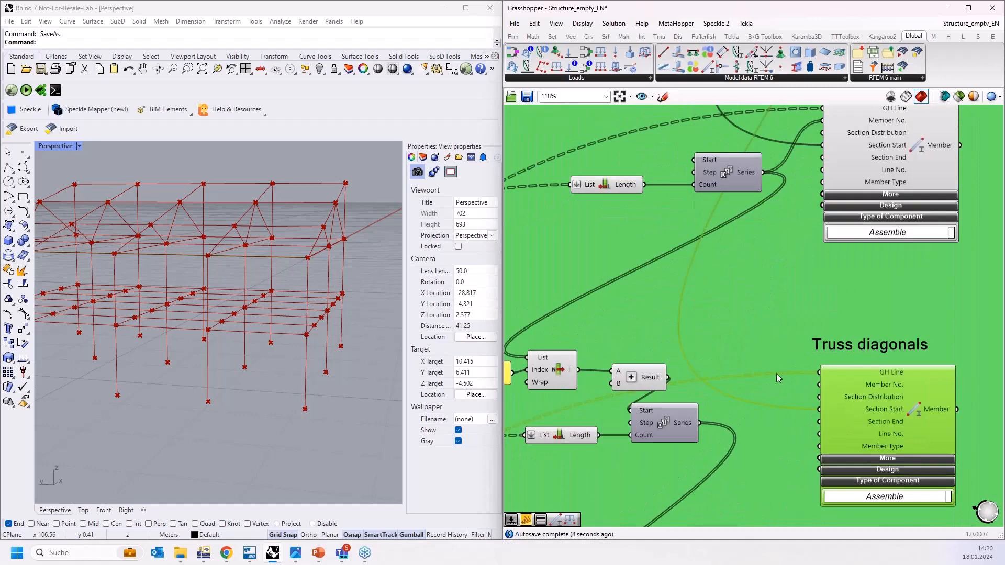
# Examine how the diagonals Series gets its start number from the last truss member number and its count from the List Length
pyautogui.moveTo(734, 302); pyautogui.dragTo(727, 235, button='right')
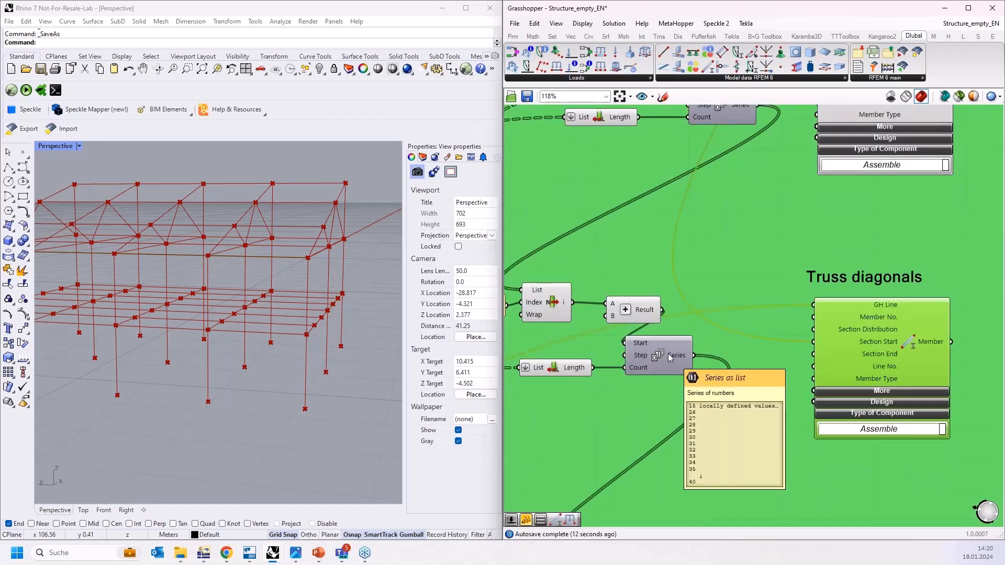
pyautogui.moveTo(639, 345)
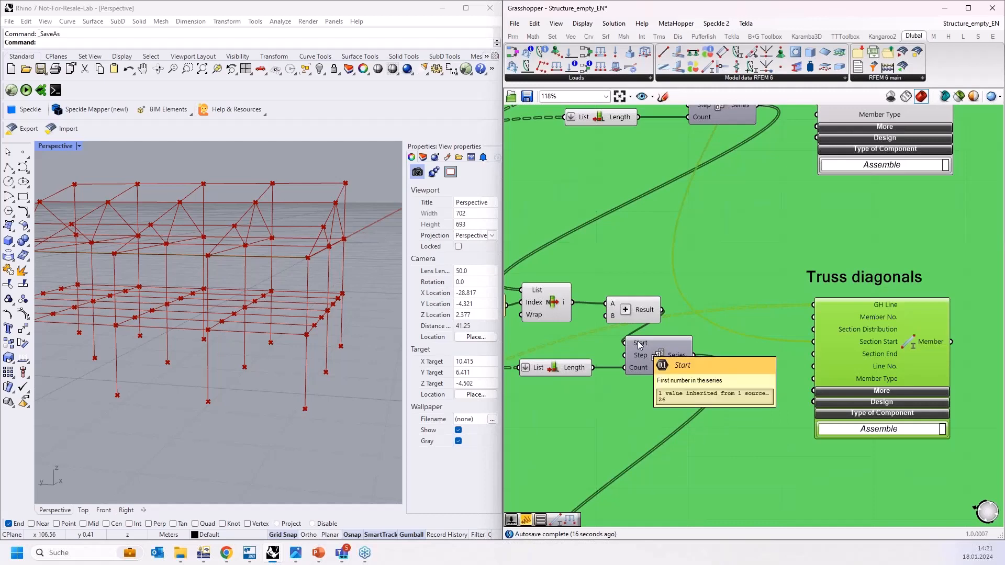
pyautogui.moveTo(673, 358); pyautogui.dragTo(761, 410, button='right')
pyautogui.click(761, 409)
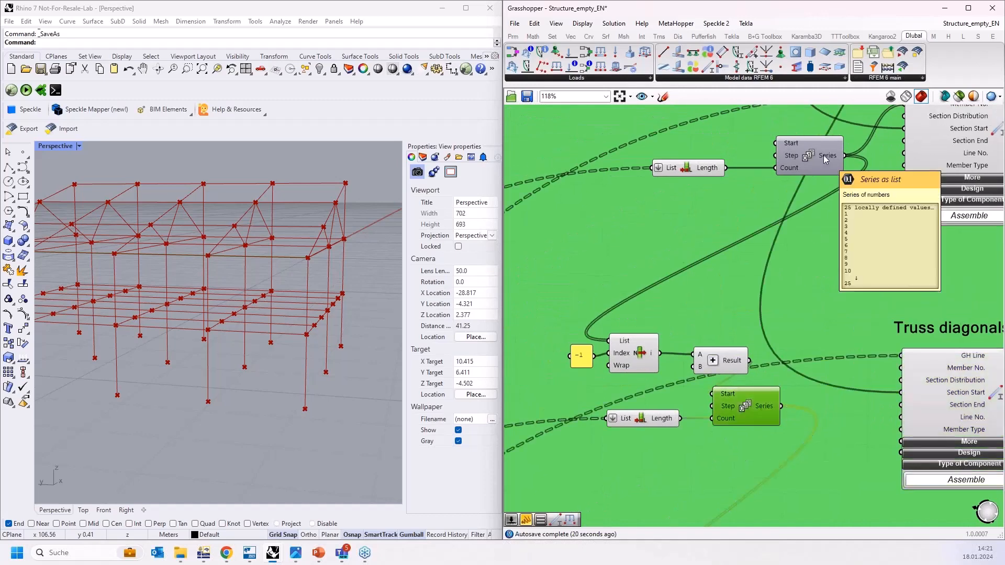
pyautogui.click(821, 157)
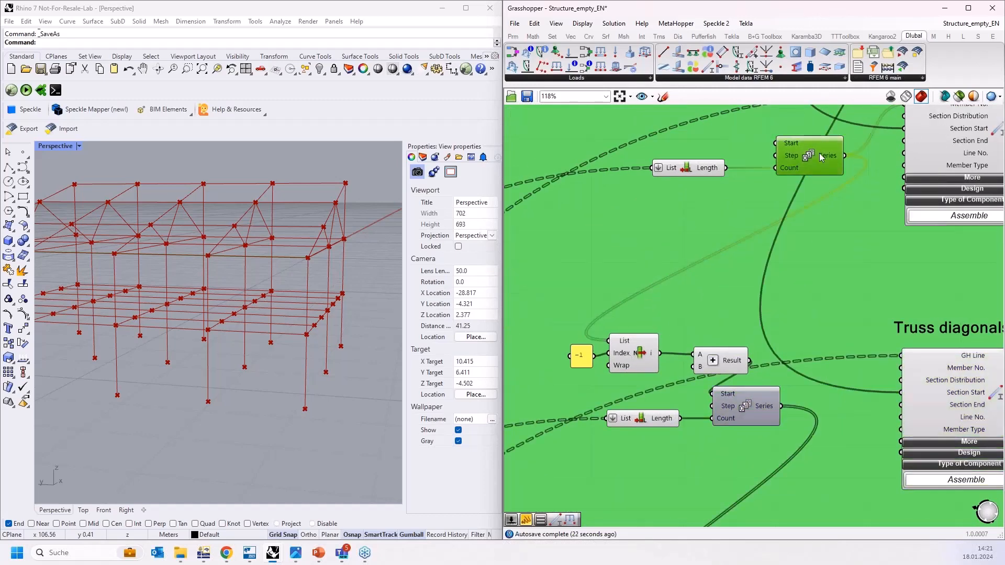
pyautogui.moveTo(826, 159)
pyautogui.click(624, 349)
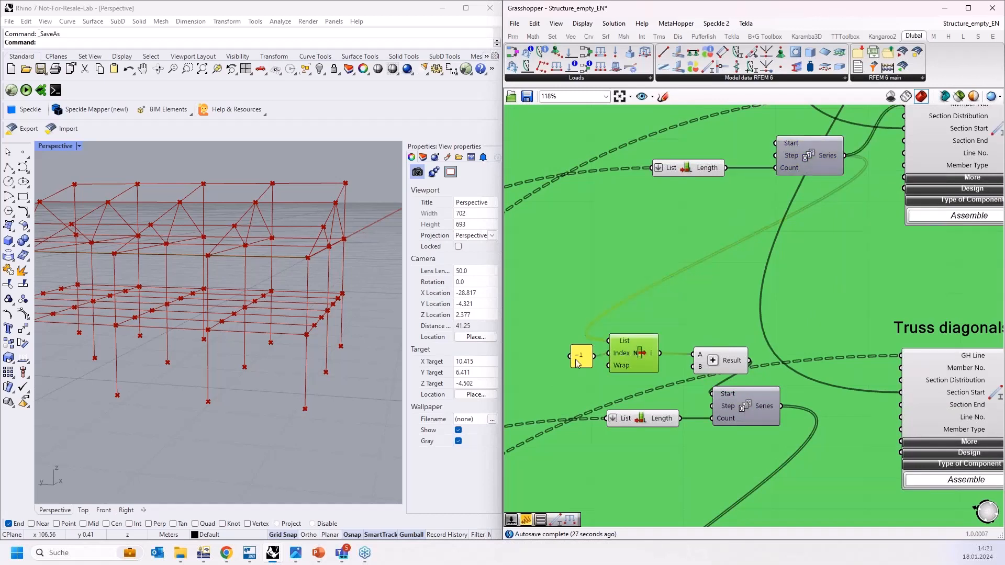
pyautogui.click(580, 359)
pyautogui.click(643, 361)
pyautogui.moveTo(700, 405); pyautogui.dragTo(634, 326, button='right')
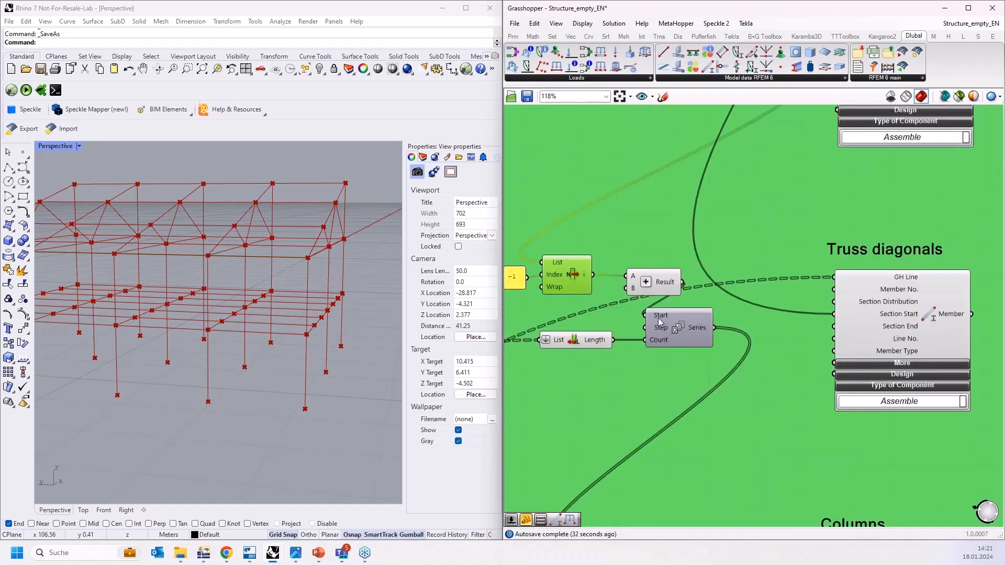
pyautogui.scroll(-2, 658, 321)
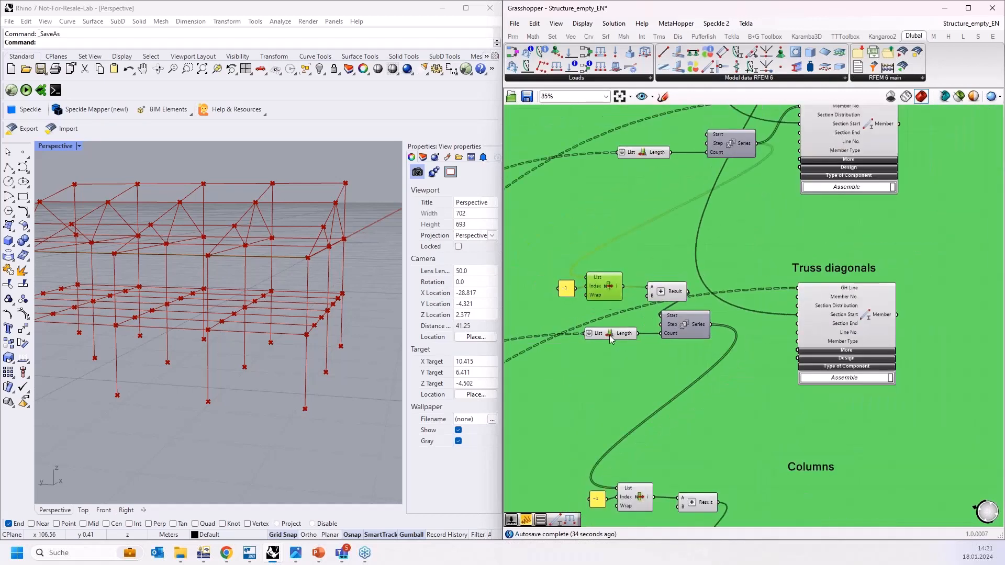
pyautogui.click(611, 335)
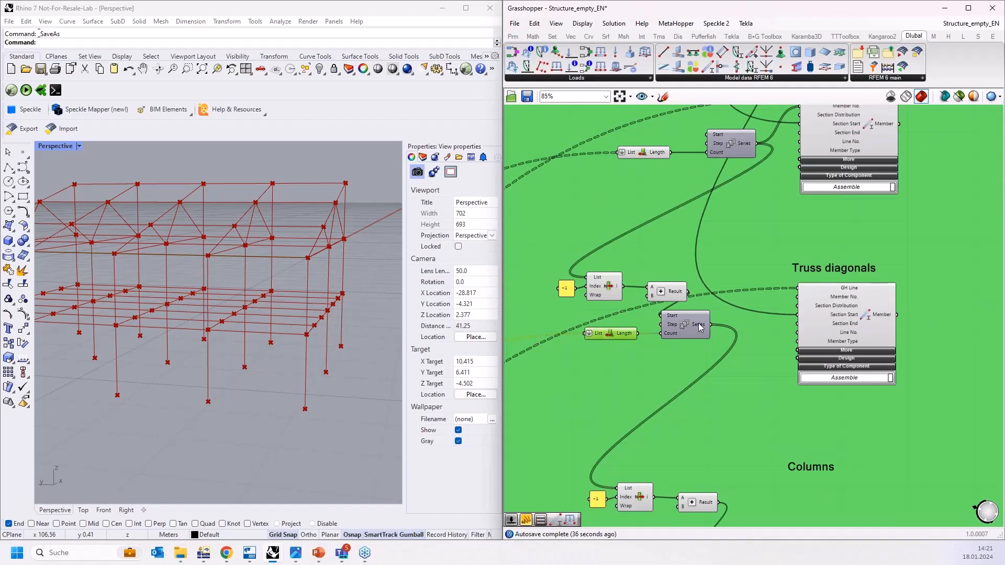
# Connect the diagonals Series output to the Truss diagonals Member's Member No. input, keeping its existing connection
pyautogui.scroll(3, 699, 326)
pyautogui.moveTo(709, 327); pyautogui.dragTo(842, 289)
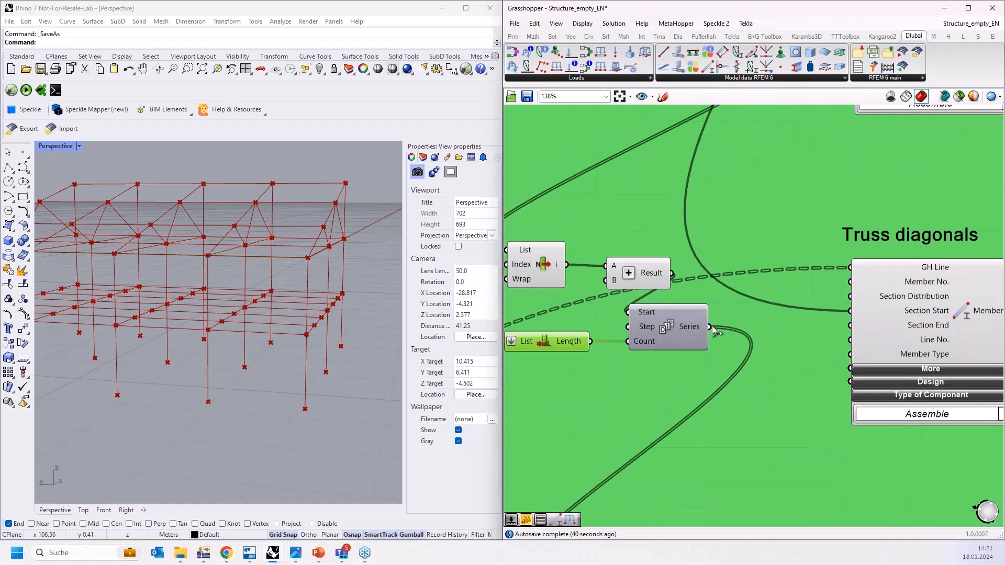
pyautogui.moveTo(710, 327); pyautogui.dragTo(849, 282)
pyautogui.scroll(-3, 728, 252)
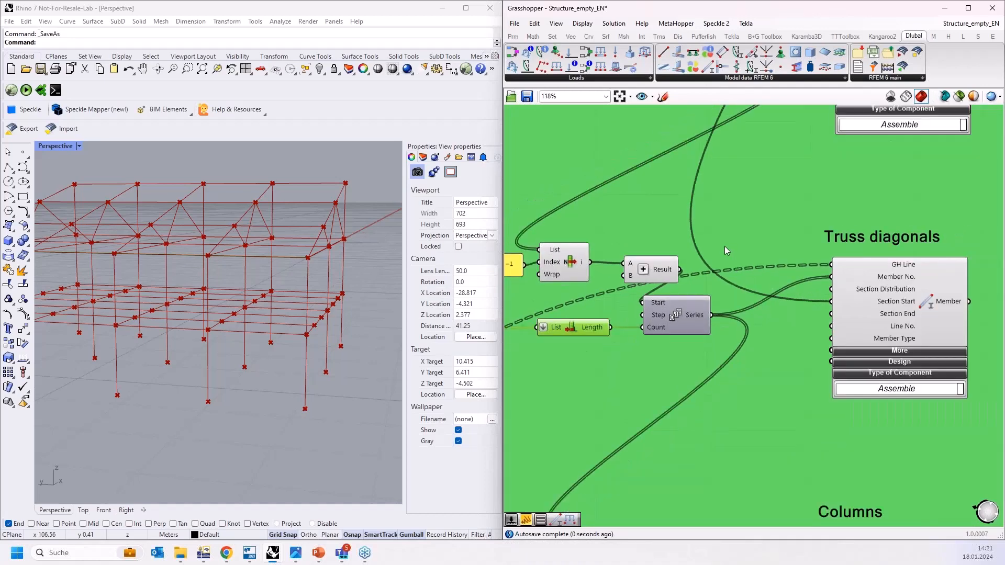
# Add a Value List below the diagonals Series and connect it to the Truss diagonals Member's Member Type input
pyautogui.moveTo(757, 342); pyautogui.dragTo(754, 304, button='right')
pyautogui.scroll(3, 751, 291)
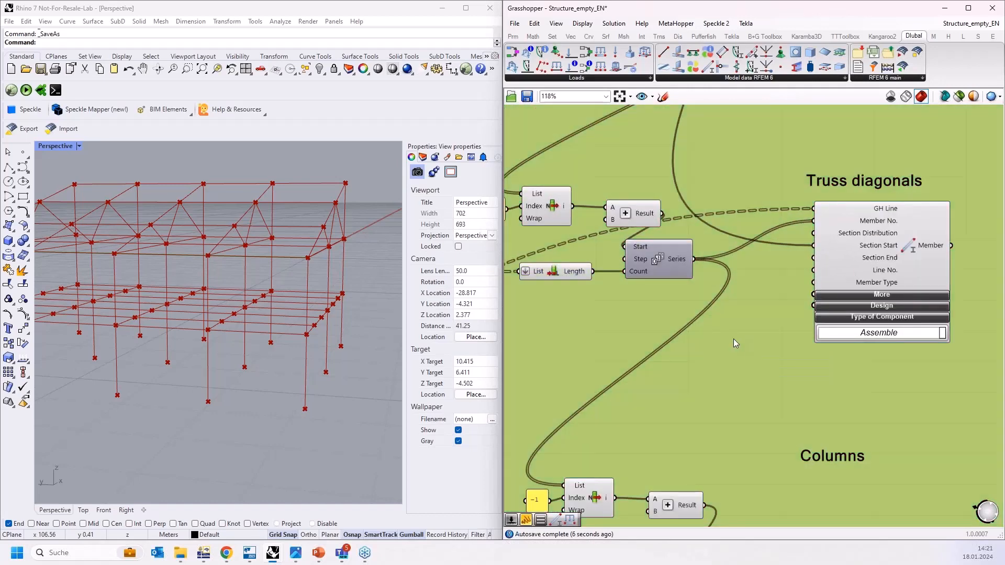
pyautogui.doubleClick(733, 340)
pyautogui.write('val')
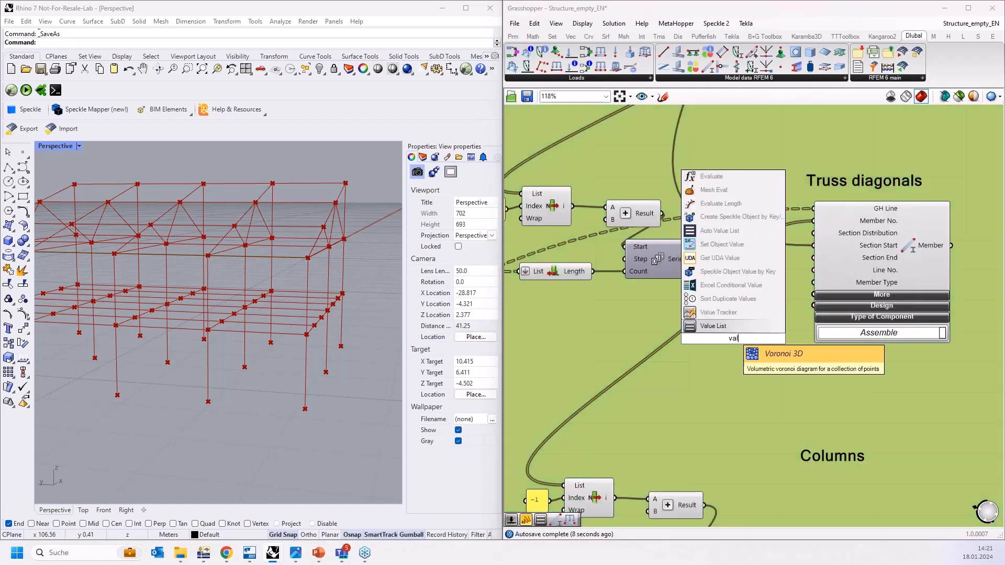
pyautogui.click(717, 326)
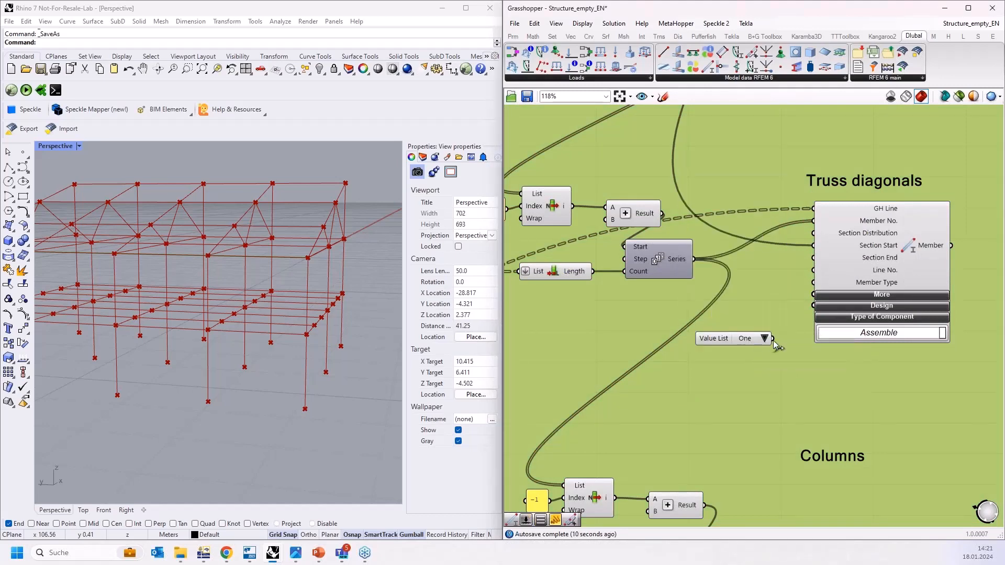
pyautogui.moveTo(772, 339); pyautogui.dragTo(813, 283)
pyautogui.moveTo(759, 338); pyautogui.dragTo(675, 313)
# Set the diagonals' member type to TYPE_TRUSS and place the Value List closer to the Member component
pyautogui.click(745, 314)
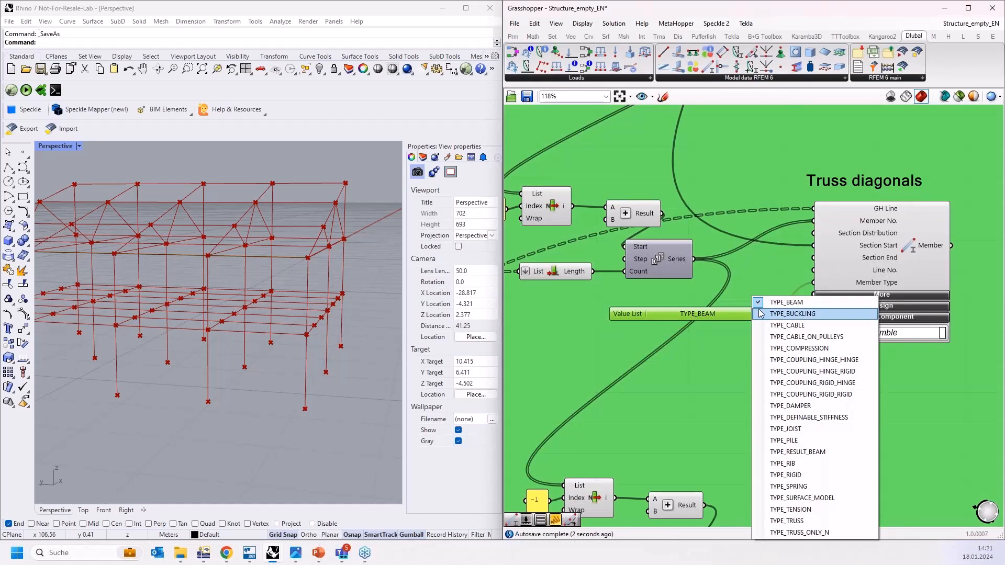
pyautogui.click(783, 521)
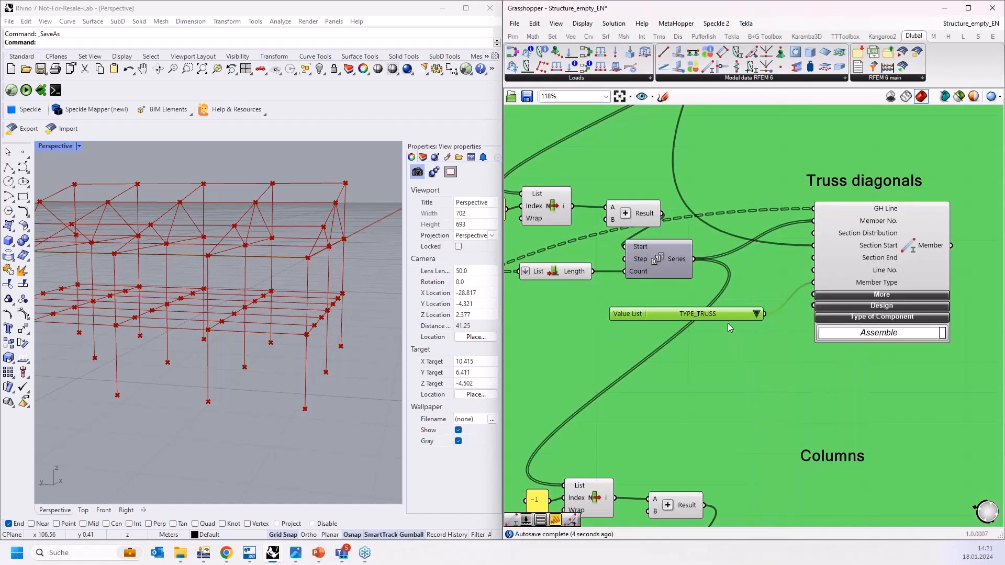
pyautogui.moveTo(733, 310); pyautogui.dragTo(750, 300)
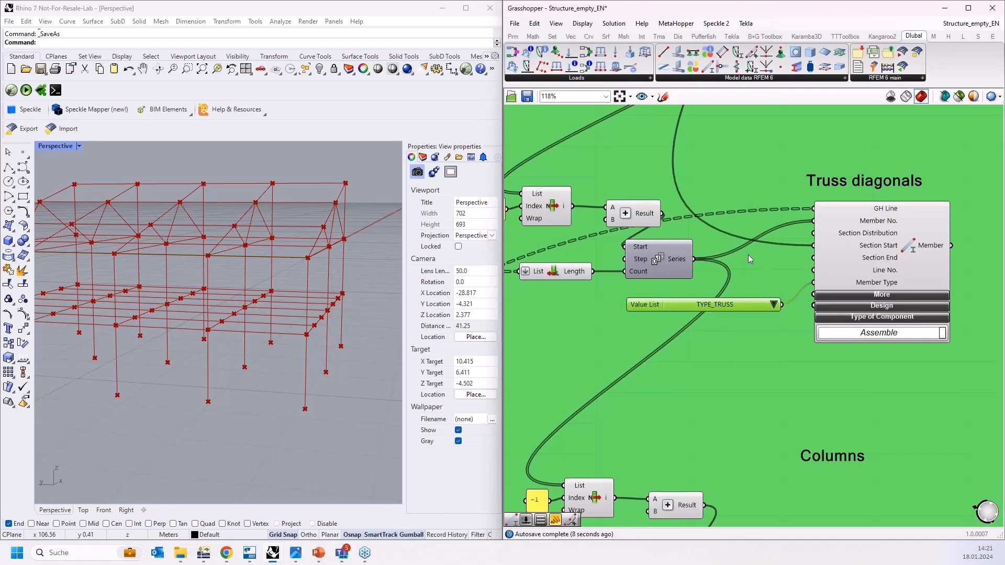
# Examine the additional inputs of the Truss diagonals Member, such as rotation, hinges, eccentricities and member nonlinearity, and collapse them again
pyautogui.scroll(-2, 748, 255)
pyautogui.click(860, 290)
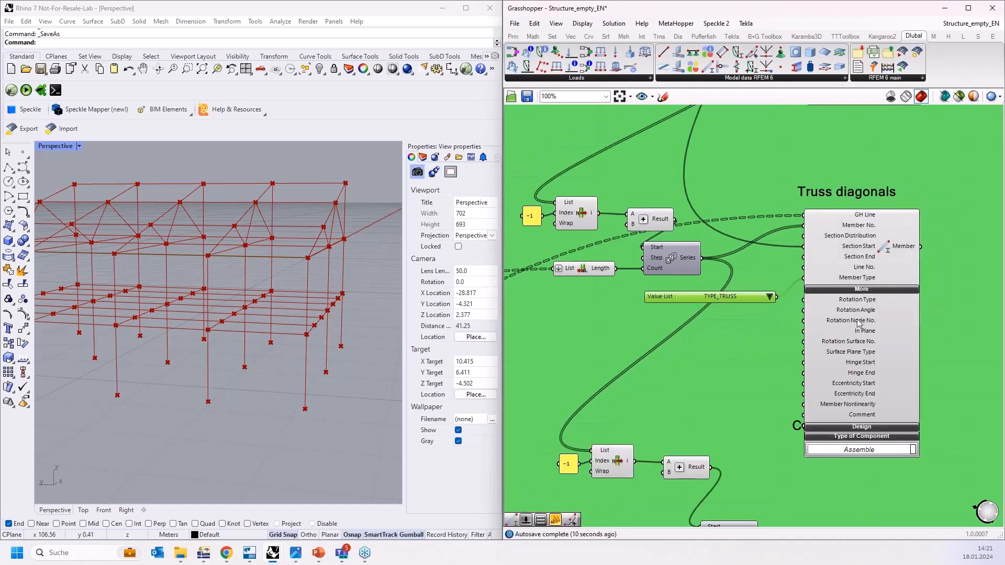
pyautogui.scroll(3, 878, 292)
pyautogui.click(865, 291)
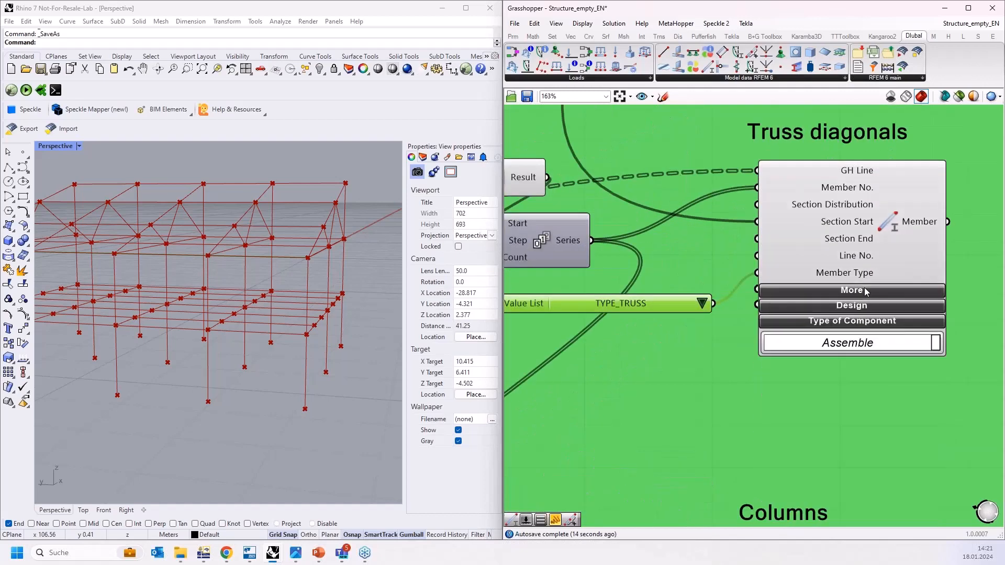
pyautogui.click(863, 293)
pyautogui.scroll(-2, 861, 258)
pyautogui.scroll(2, 851, 281)
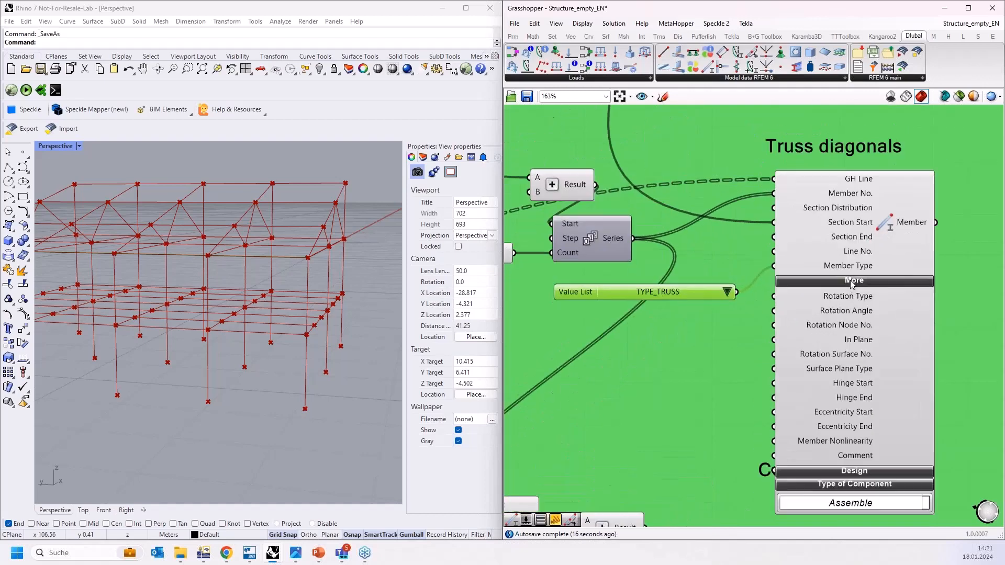
pyautogui.click(852, 284)
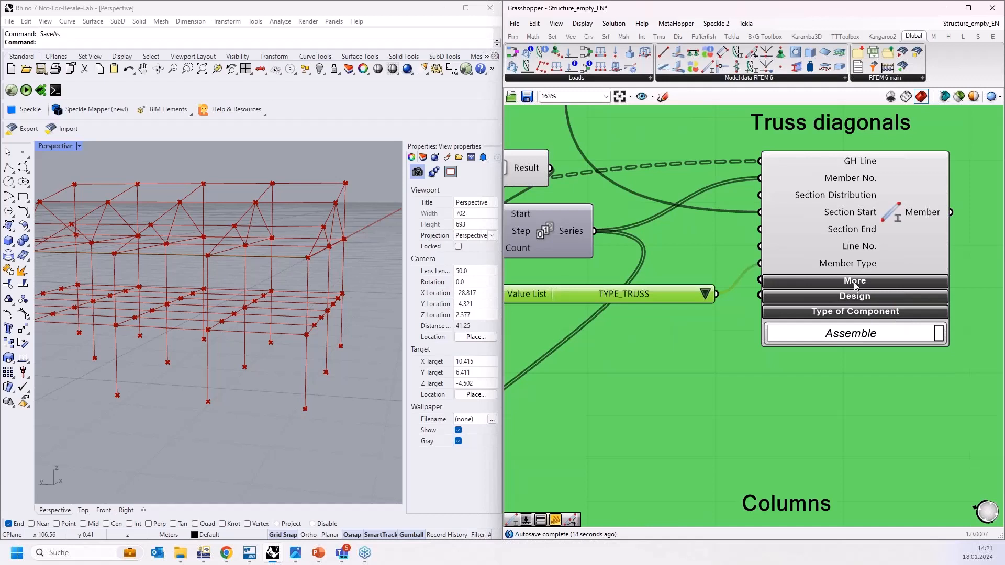
pyautogui.click(855, 283)
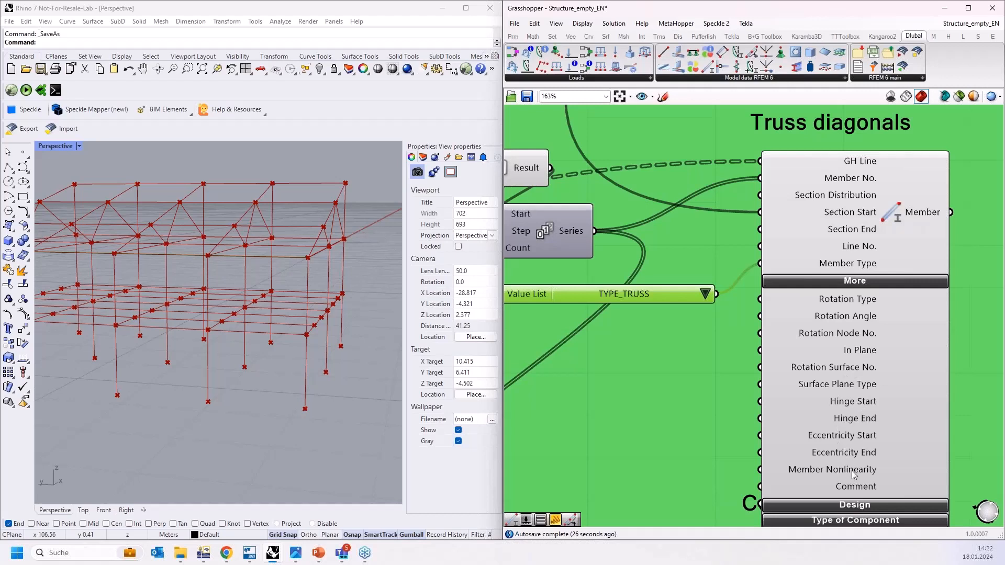
pyautogui.click(838, 281)
pyautogui.scroll(-3, 845, 211)
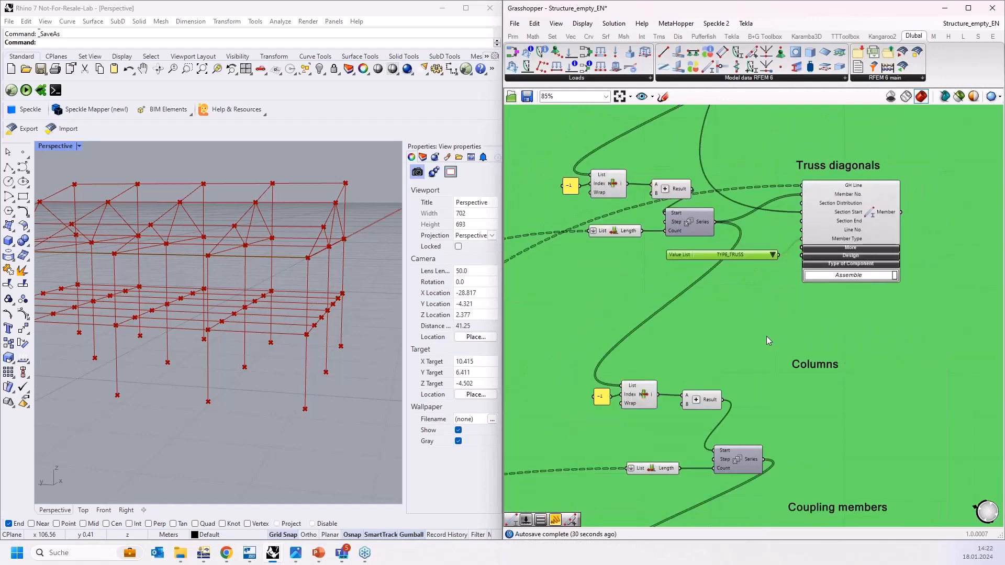
# Add a Member component for the columns beside the blue group and connect the Columns geometry output to its GH Line input
pyautogui.moveTo(766, 336); pyautogui.dragTo(766, 325, button='right')
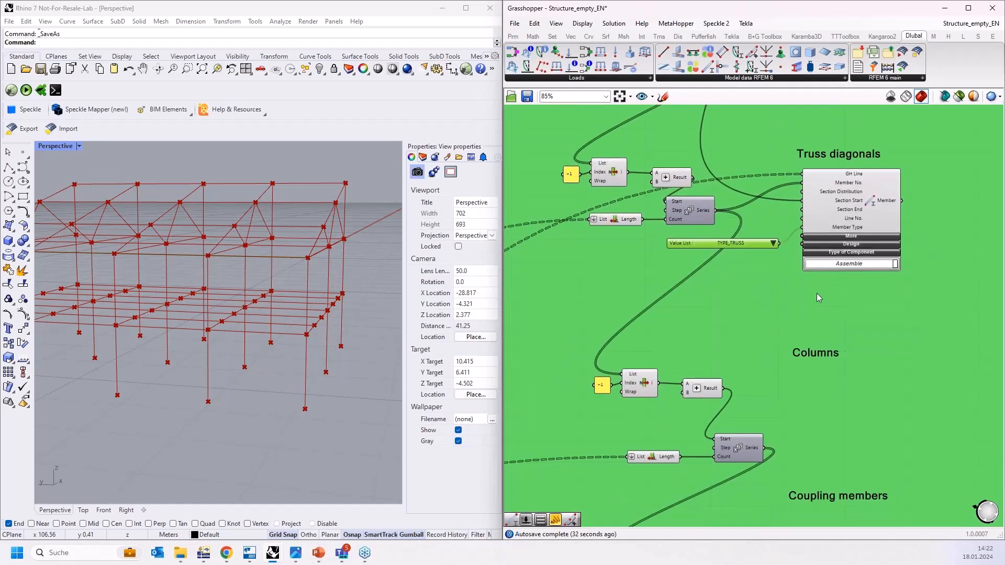
pyautogui.moveTo(756, 321); pyautogui.dragTo(782, 293, button='right')
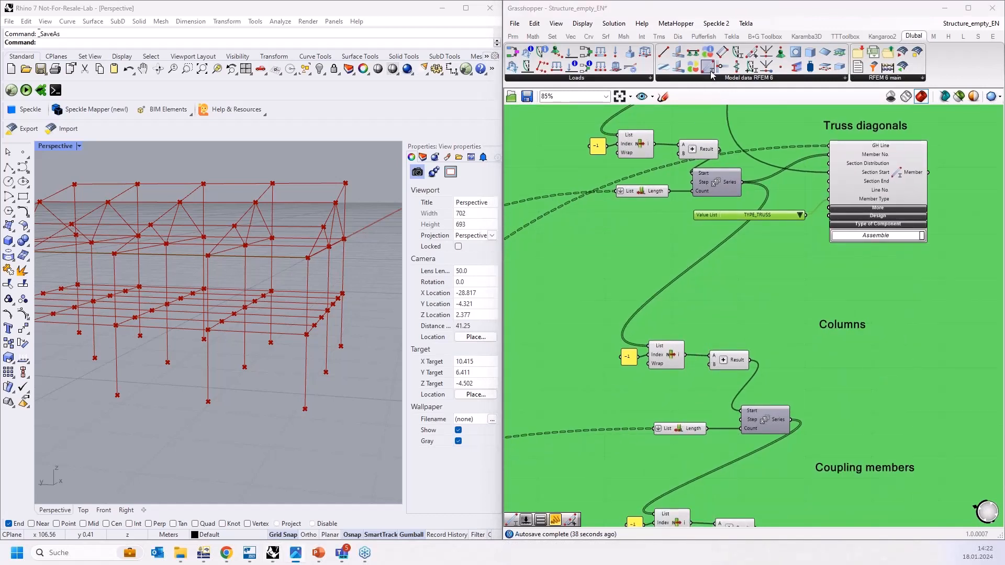
pyautogui.scroll(-5, 881, 354)
pyautogui.moveTo(872, 363); pyautogui.dragTo(650, 428)
pyautogui.scroll(4, 563, 414)
pyautogui.scroll(1, 597, 429)
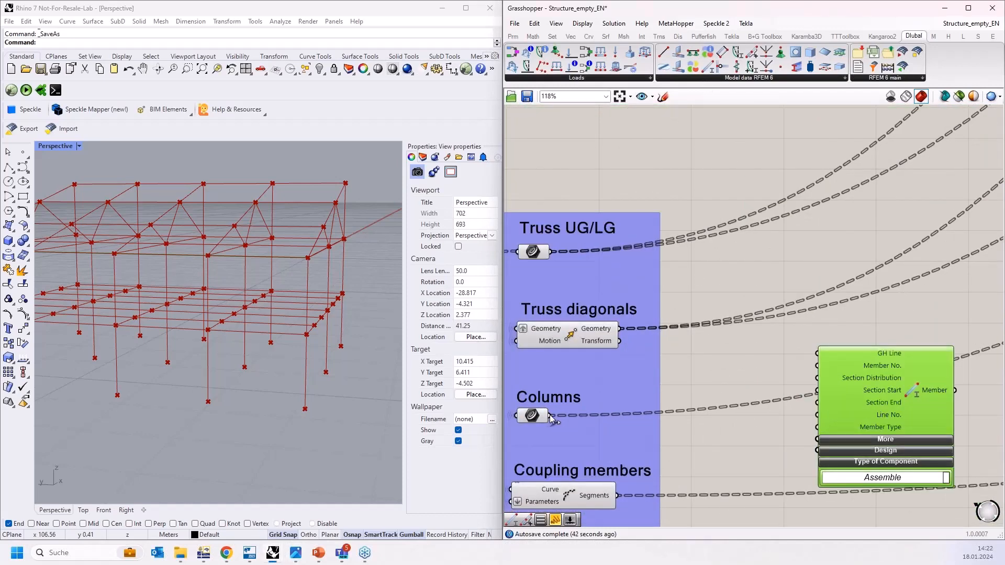
pyautogui.moveTo(550, 415); pyautogui.dragTo(815, 365)
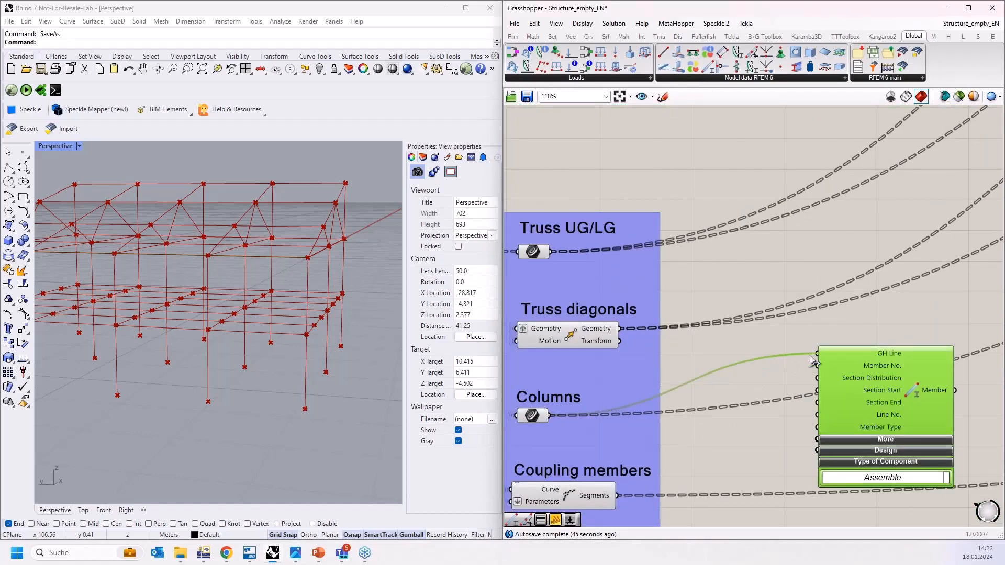
# Connect the HEA 300 Section output to the columns Member's Section Start input and place the Member under the Columns label
pyautogui.scroll(-6, 680, 427)
pyautogui.moveTo(681, 426); pyautogui.dragTo(865, 208)
pyautogui.scroll(5, 865, 208)
pyautogui.scroll(2, 838, 215)
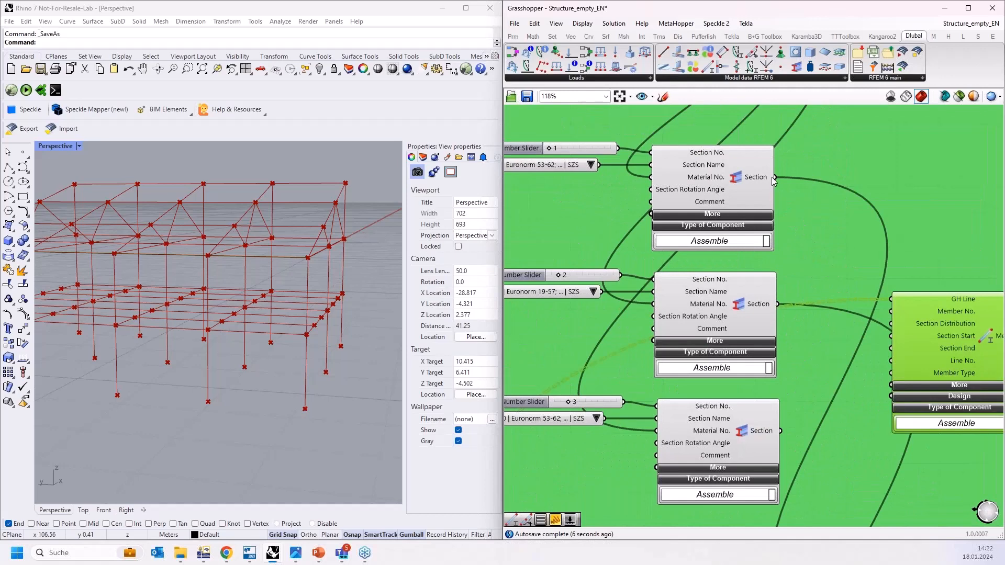
pyautogui.moveTo(773, 177); pyautogui.dragTo(891, 337)
pyautogui.scroll(-5, 786, 193)
pyautogui.moveTo(837, 234); pyautogui.dragTo(838, 502)
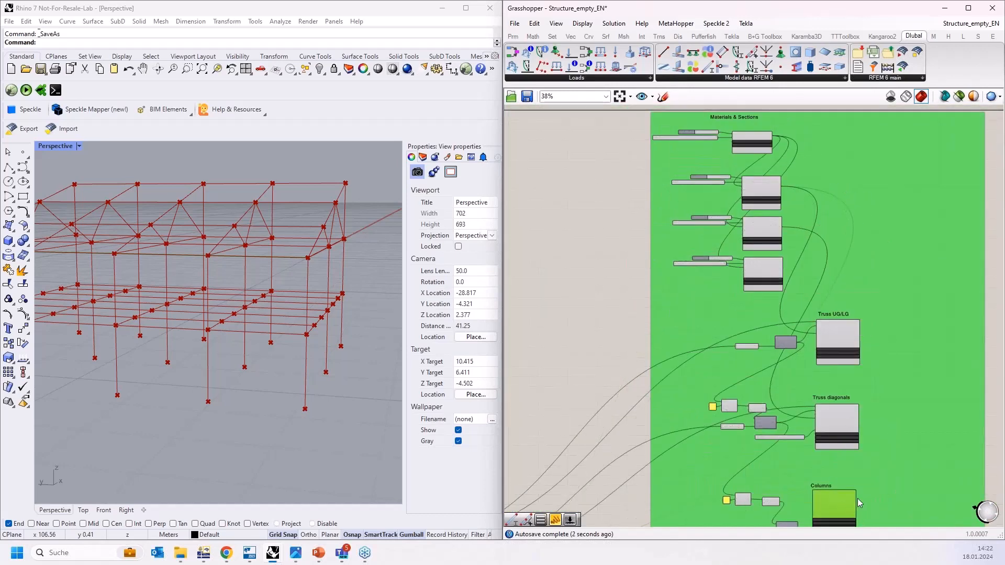
# Connect the columns Series output to the Columns Member's Member No. input, keeping its existing connection
pyautogui.scroll(8, 857, 498)
pyautogui.moveTo(660, 439); pyautogui.dragTo(804, 246)
pyautogui.scroll(-2, 805, 246)
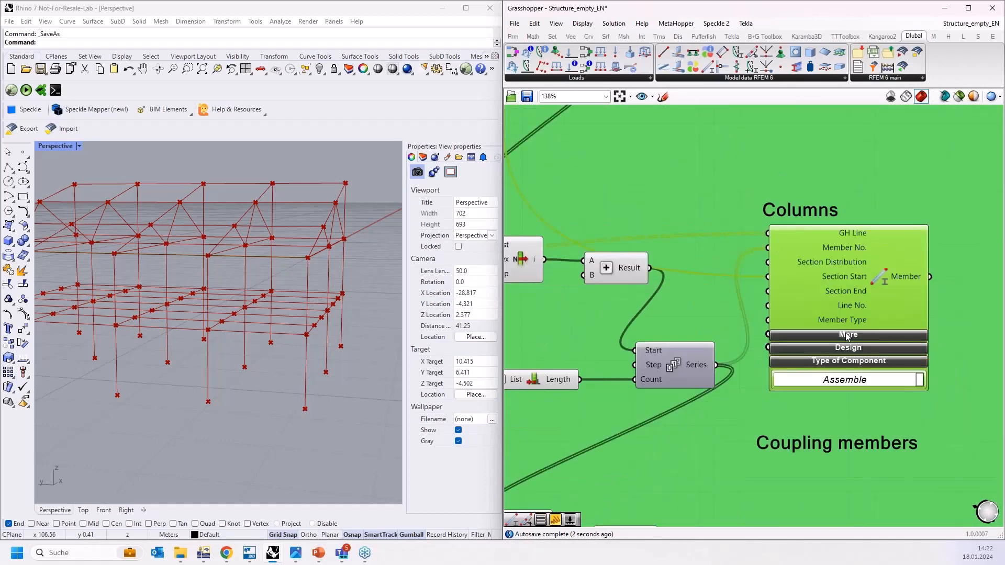
pyautogui.moveTo(821, 201); pyautogui.dragTo(790, 404, button='right')
pyautogui.moveTo(708, 290); pyautogui.dragTo(726, 420, button='right')
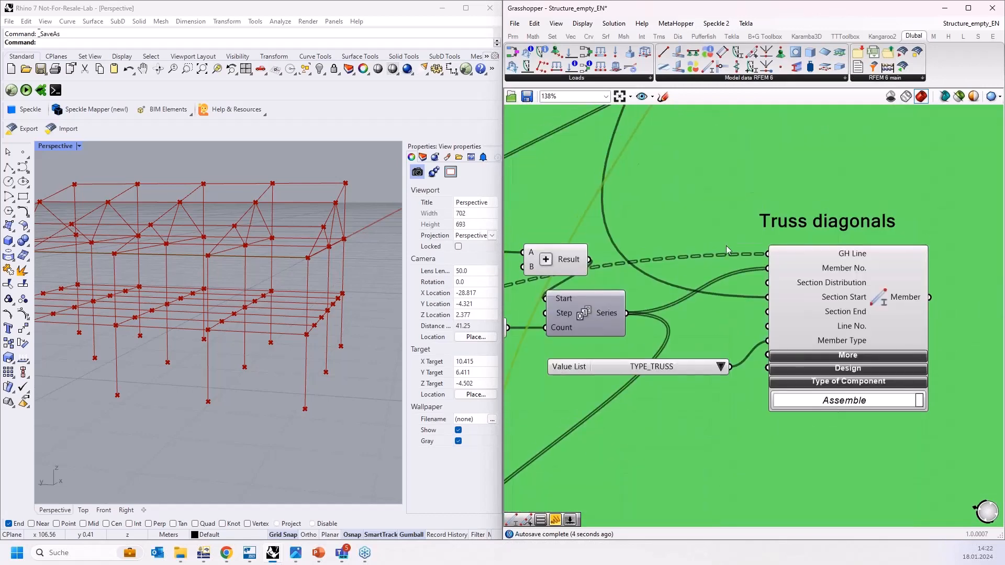
pyautogui.scroll(-2, 719, 234)
pyautogui.moveTo(696, 186); pyautogui.dragTo(709, 382, button='right')
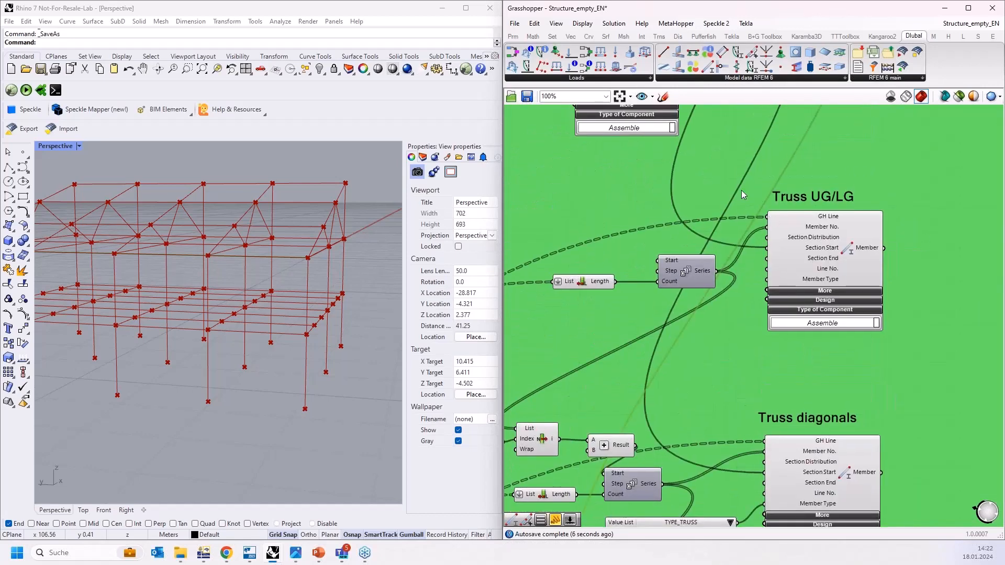
# Flatten the GH Line input of the Truss UG/LG Member component
pyautogui.scroll(4, 784, 209)
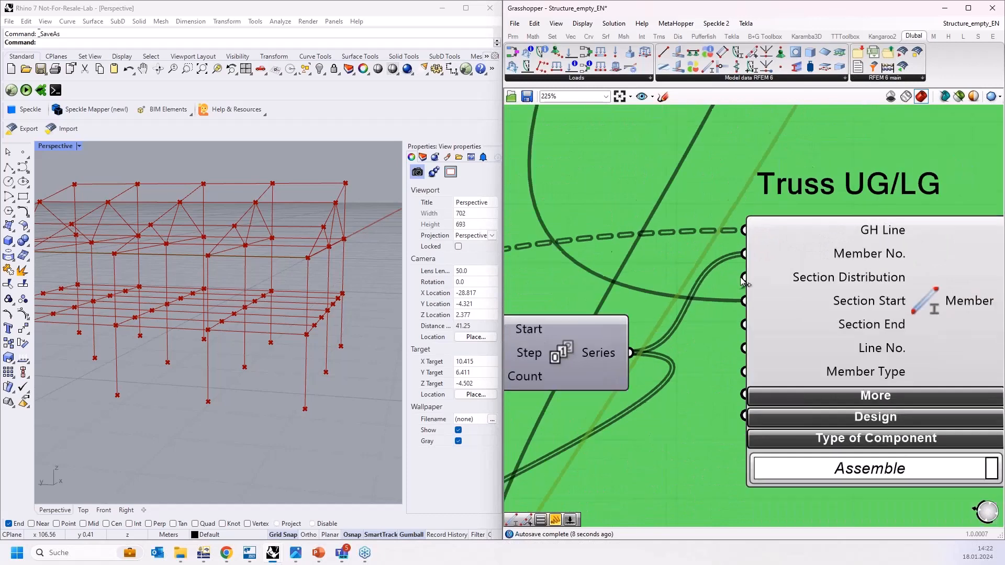
pyautogui.scroll(-1, 742, 281)
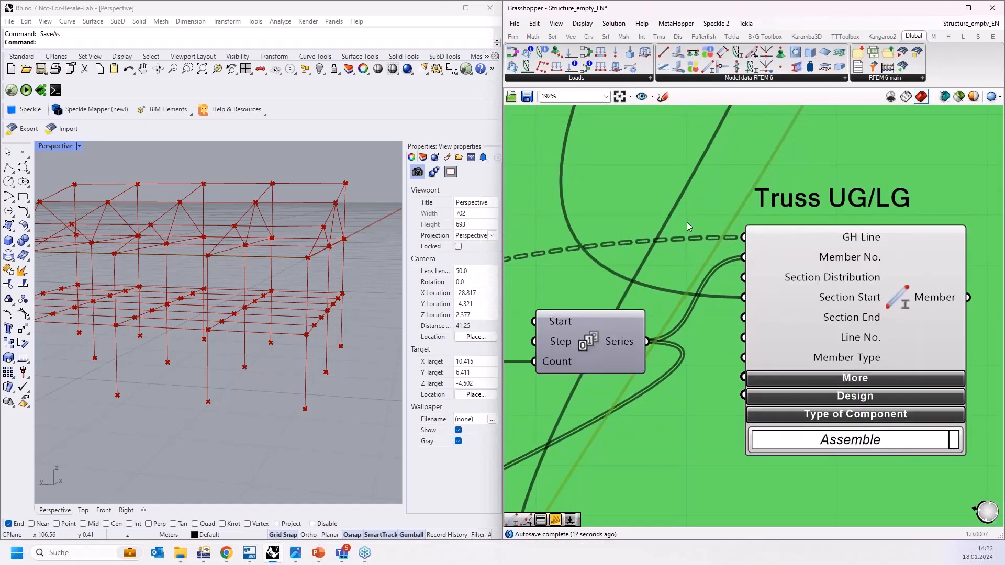
pyautogui.moveTo(686, 222); pyautogui.dragTo(701, 217, button='right')
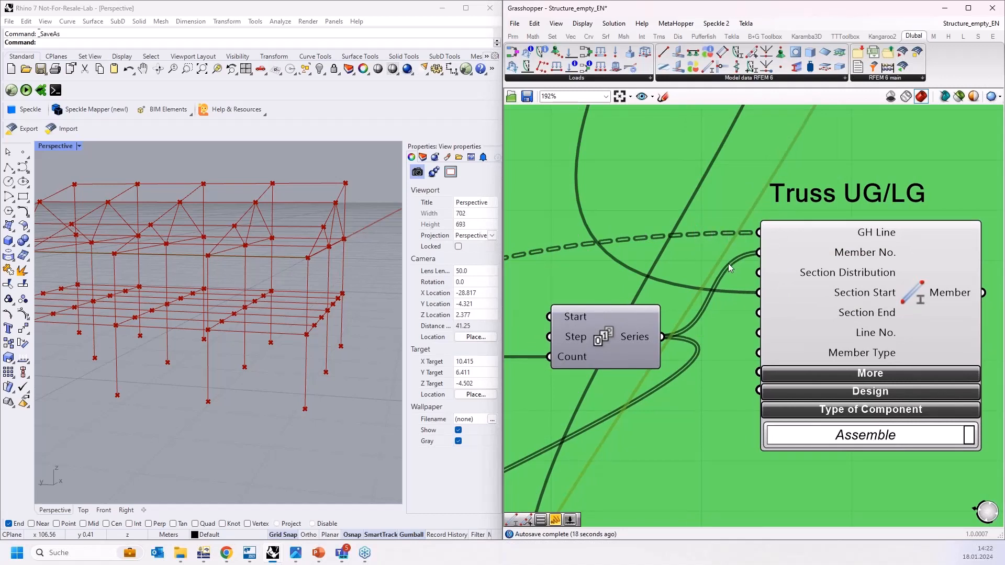
pyautogui.moveTo(664, 180); pyautogui.dragTo(584, 178, button='right')
pyautogui.rightClick(694, 228)
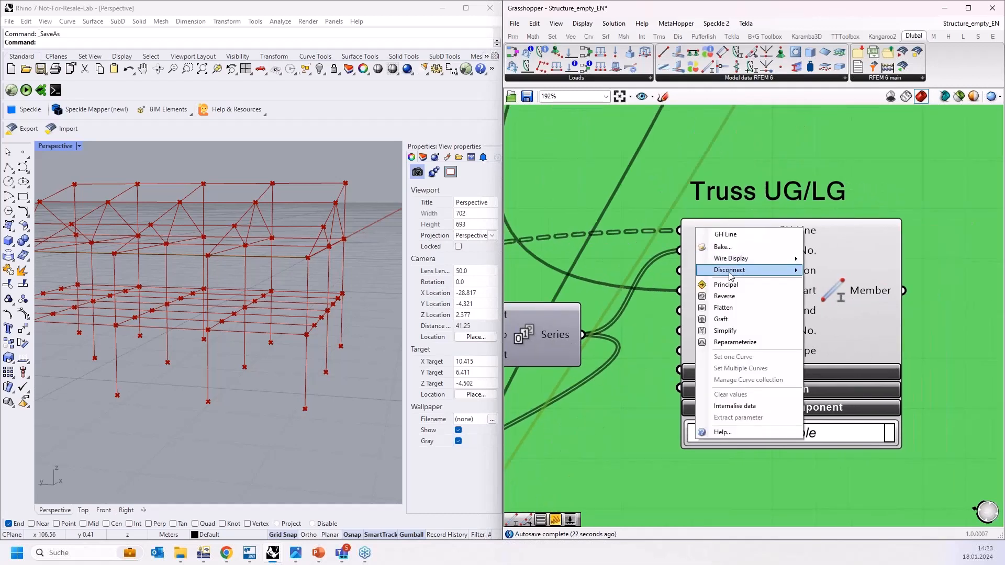
pyautogui.click(731, 314)
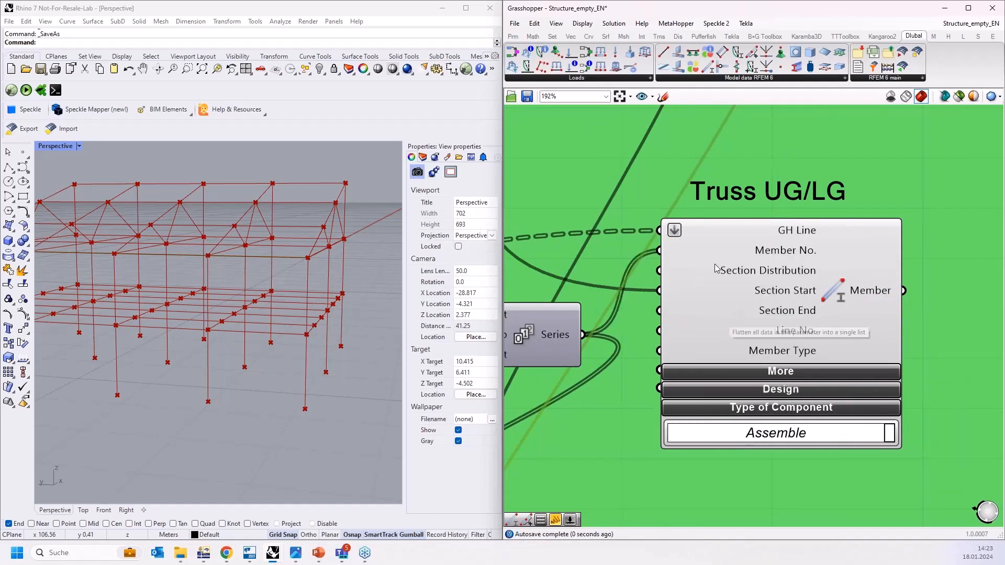
# Flatten the GH Line inputs of the Truss diagonals and Columns Member components
pyautogui.scroll(-2, 684, 239)
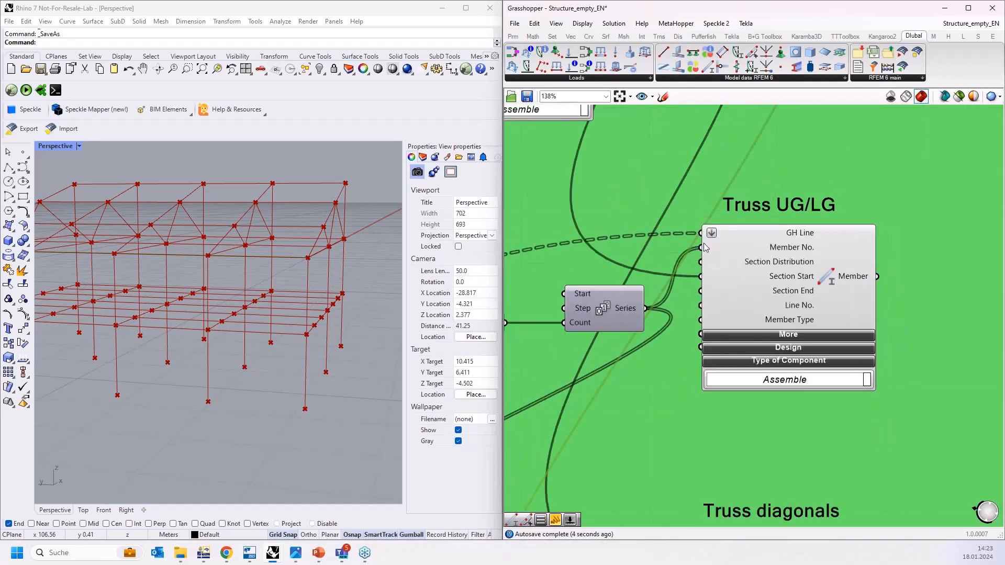
pyautogui.scroll(-6, 743, 191)
pyautogui.scroll(6, 749, 343)
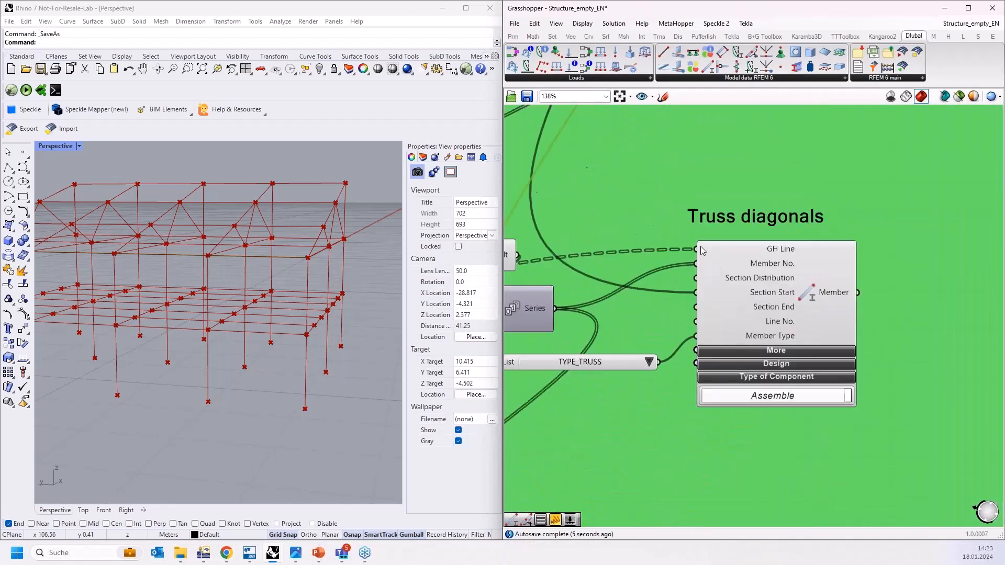
pyautogui.rightClick(708, 249)
pyautogui.scroll(4, 744, 228)
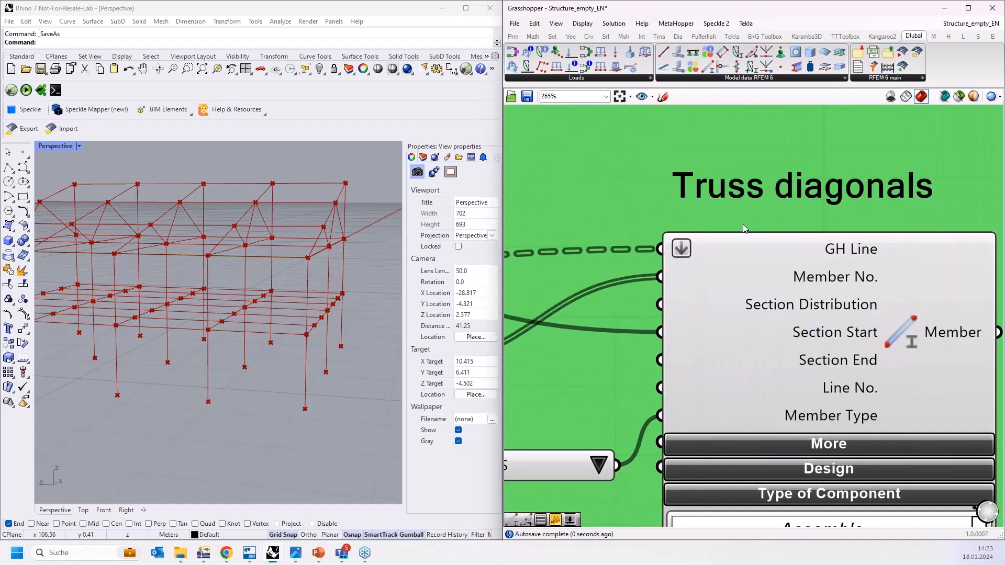
pyautogui.scroll(-5, 748, 209)
pyautogui.scroll(4, 753, 319)
pyautogui.rightClick(739, 328)
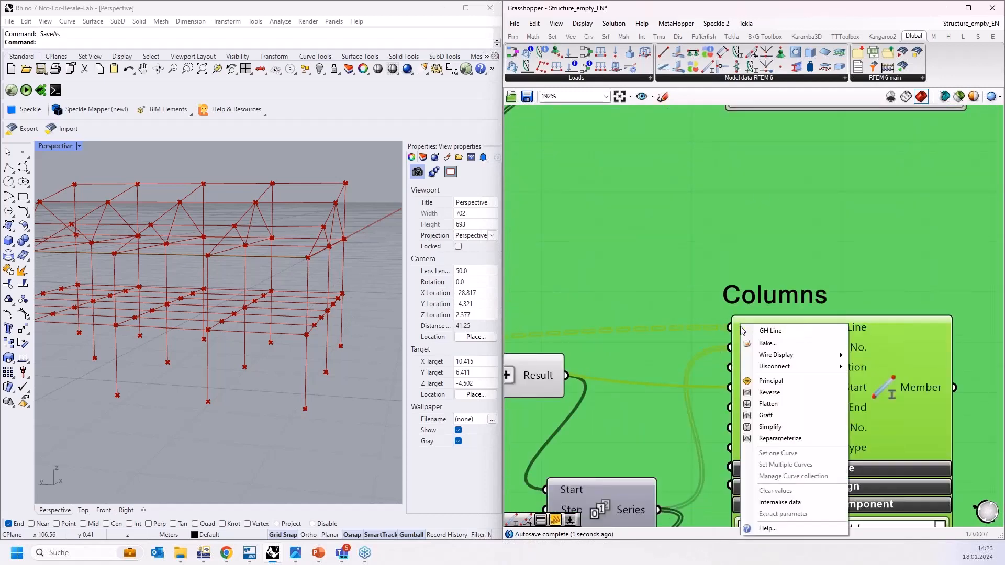
pyautogui.scroll(-6, 763, 200)
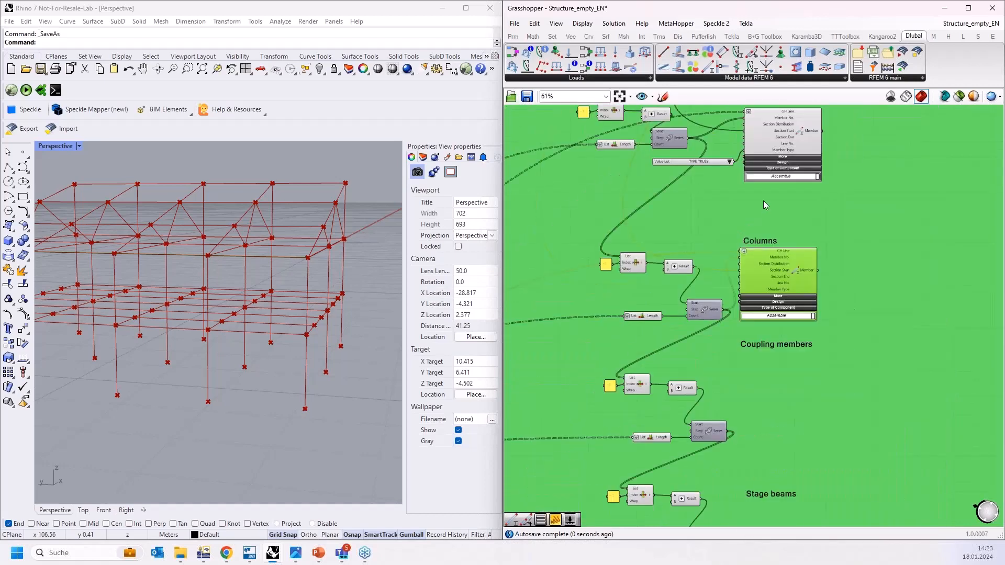
# Add a Member component for the coupling members beside the blue group and connect the Coupling members Segments output to its GH Line input
pyautogui.scroll(3, 733, 373)
pyautogui.scroll(2, 701, 354)
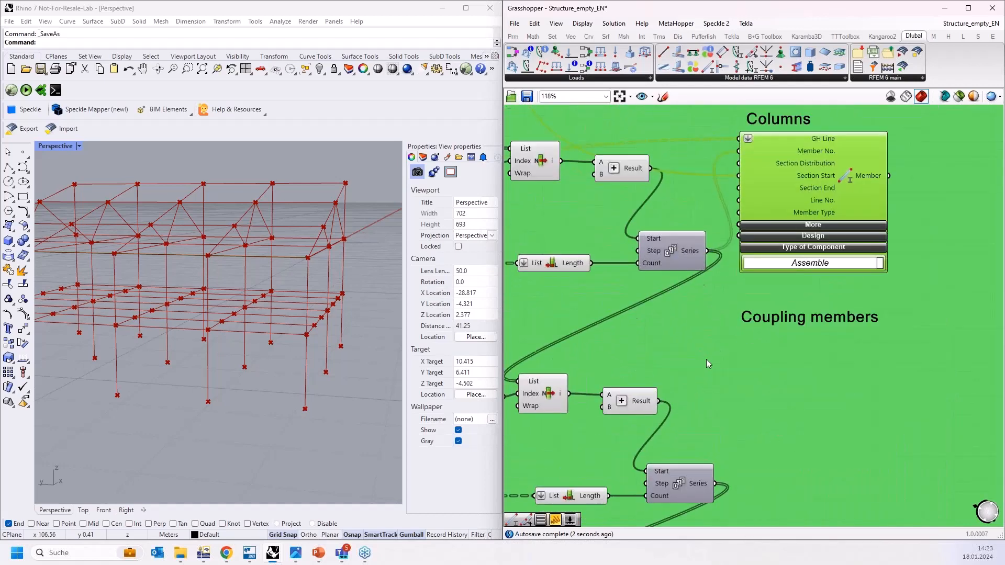
pyautogui.moveTo(708, 364); pyautogui.dragTo(763, 325, button='right')
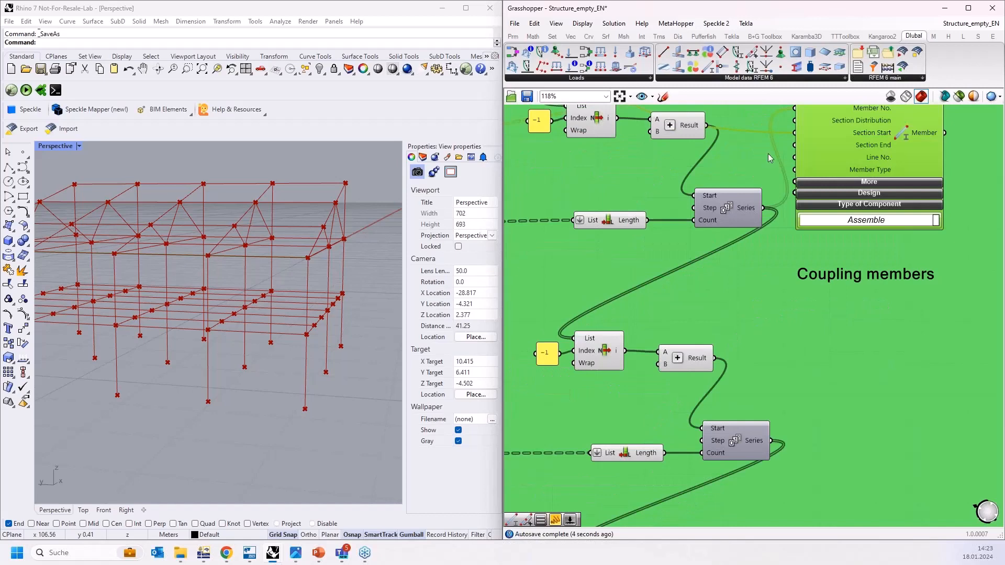
pyautogui.click(709, 66)
pyautogui.click(841, 336)
pyautogui.scroll(-5, 952, 338)
pyautogui.moveTo(952, 338); pyautogui.dragTo(603, 397)
pyautogui.scroll(4, 552, 387)
pyautogui.moveTo(543, 376); pyautogui.dragTo(669, 386)
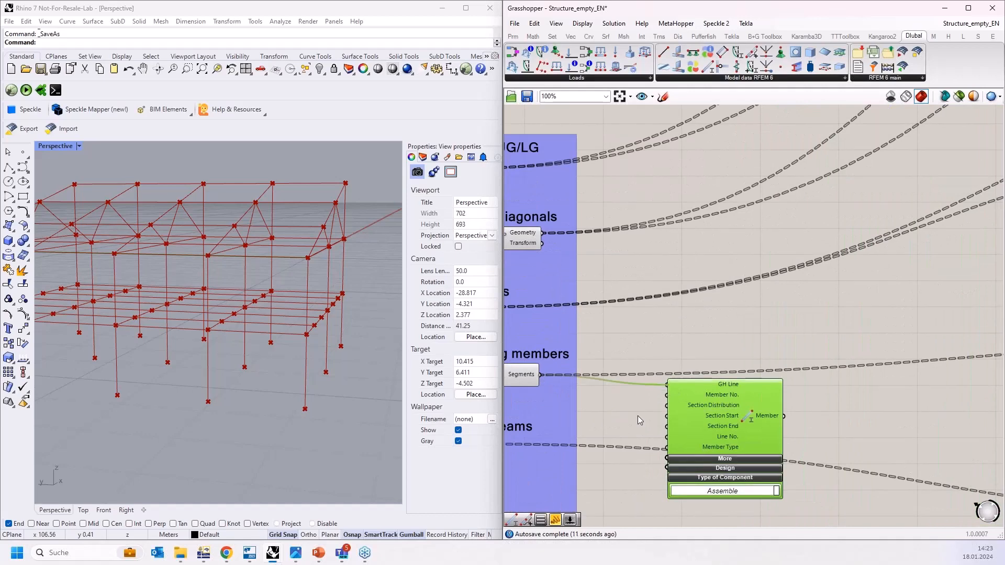
# Connect a Section output to the coupling Member's Section Start input and place the Member under the Coupling members label
pyautogui.scroll(-2, 616, 446)
pyautogui.scroll(-3, 615, 446)
pyautogui.moveTo(641, 455); pyautogui.dragTo(836, 210)
pyautogui.scroll(6, 836, 210)
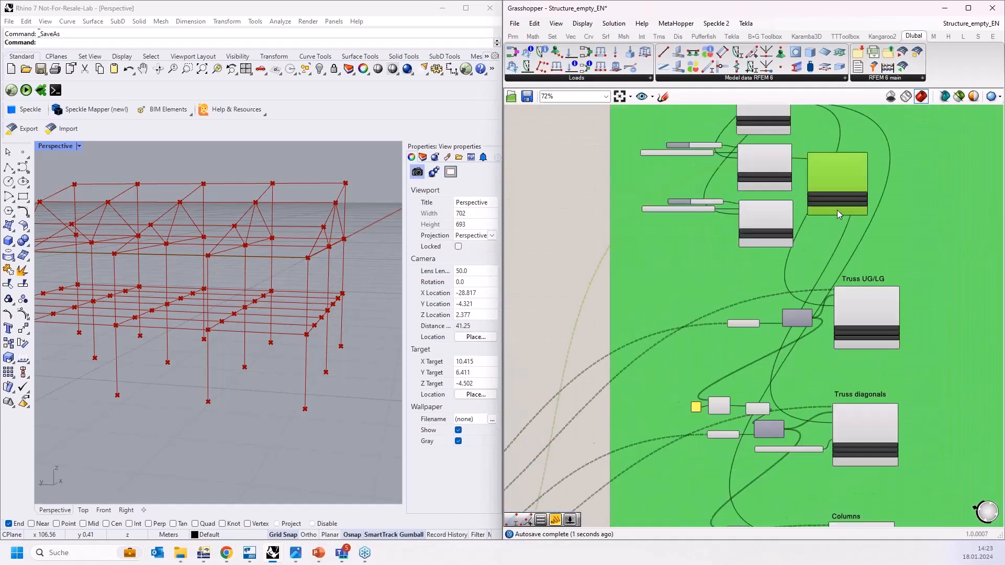
pyautogui.moveTo(810, 190); pyautogui.dragTo(784, 266, button='right')
pyautogui.moveTo(808, 209); pyautogui.dragTo(864, 231)
pyautogui.moveTo(715, 291); pyautogui.dragTo(765, 290, button='right')
pyautogui.moveTo(778, 293); pyautogui.dragTo(843, 373)
pyautogui.scroll(-5, 819, 188)
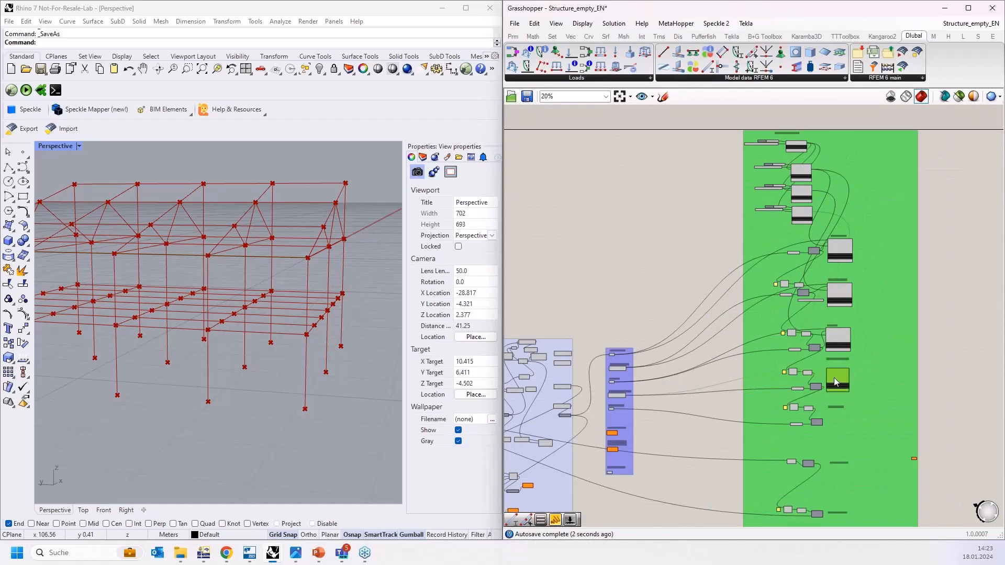
pyautogui.scroll(4, 830, 371)
pyautogui.scroll(3, 830, 372)
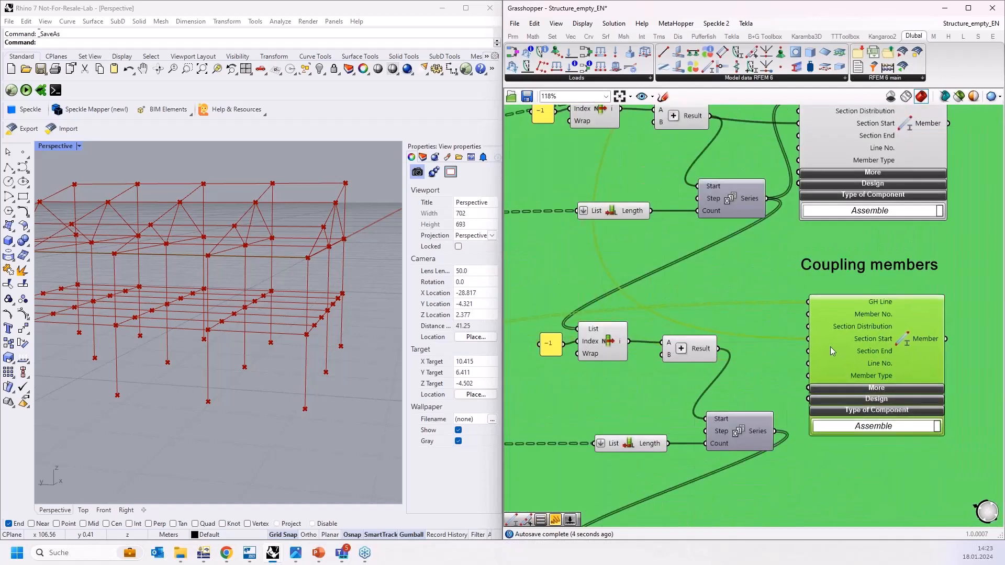
# Set the coupling Member's type to TYPE_TRUSS through a connected Value List and link the coupling Series output to its Member No. input
pyautogui.doubleClick(670, 380)
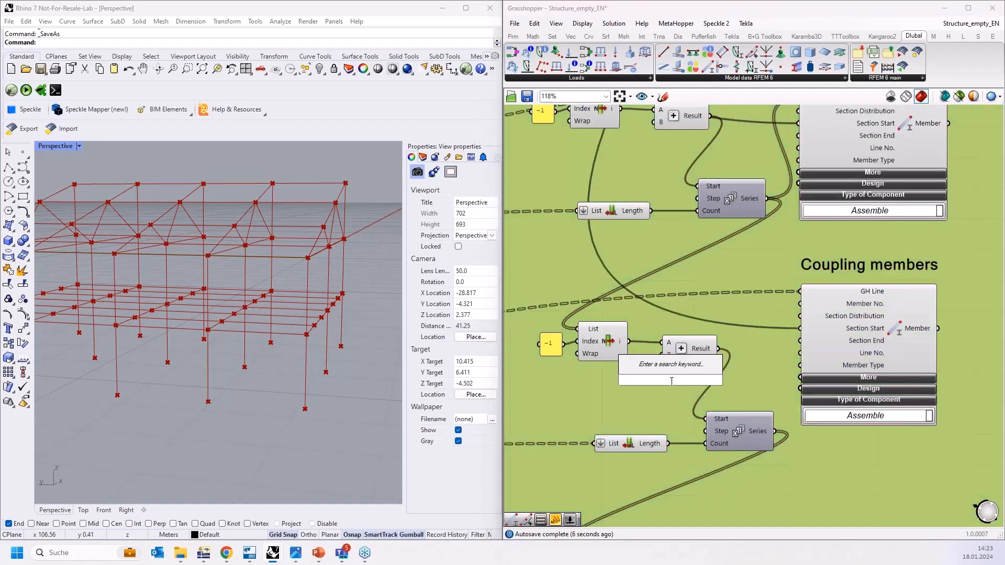
pyautogui.write('va')
pyautogui.click(693, 367)
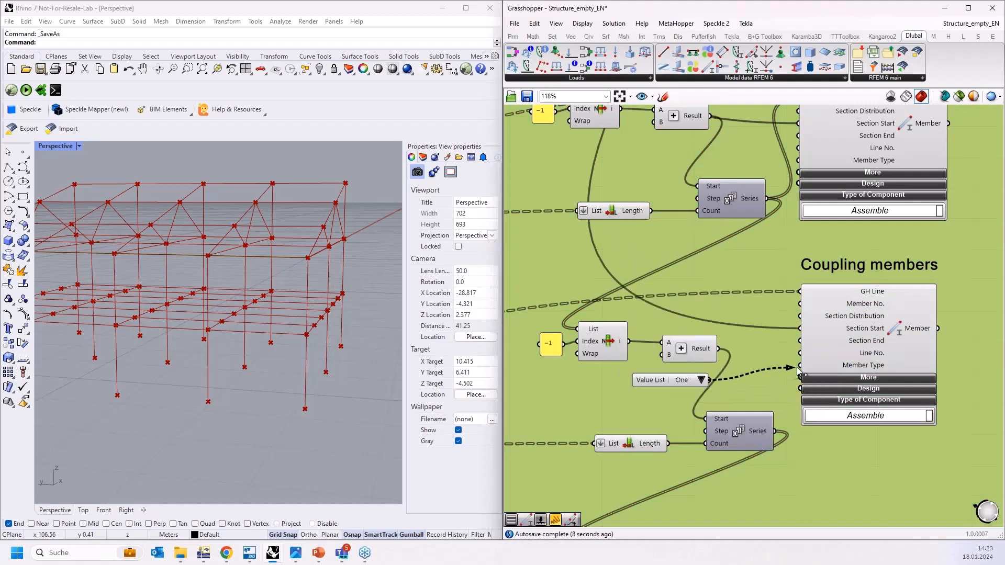
pyautogui.click(780, 380)
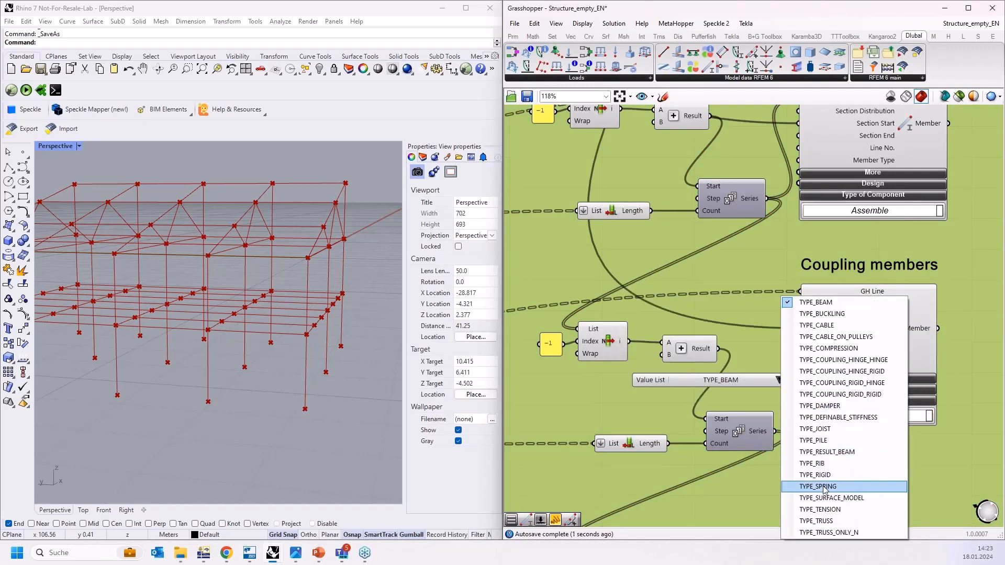
pyautogui.click(816, 521)
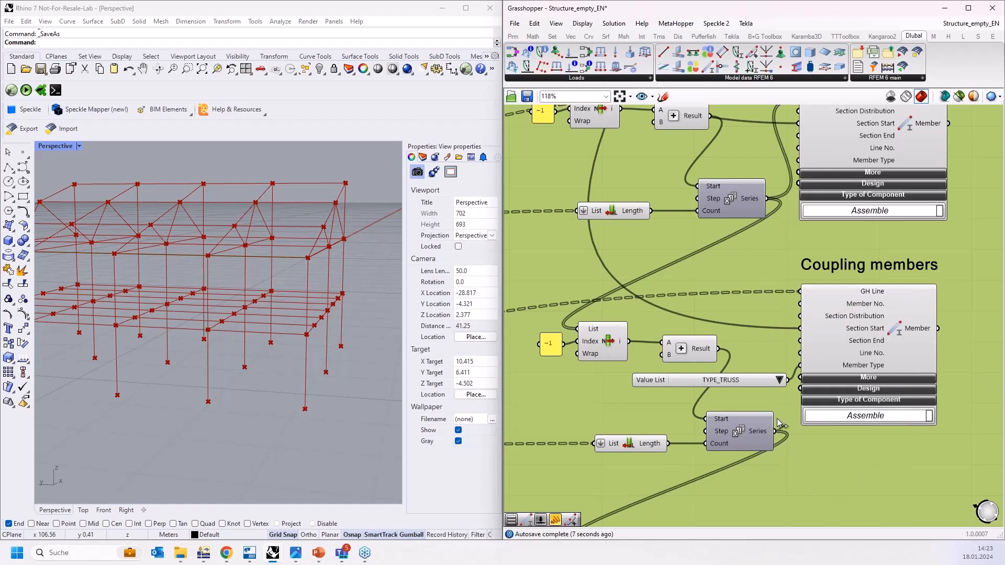
pyautogui.moveTo(774, 430); pyautogui.dragTo(799, 304)
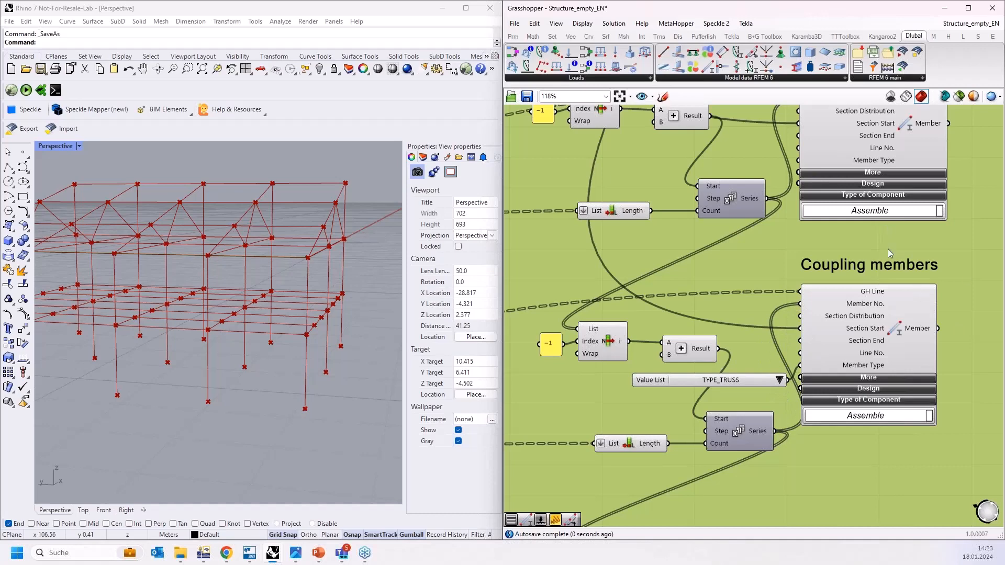
# Add a Member component for the stage beams beside the blue group and connect the Stage beams geometry output to its GH Line input
pyautogui.scroll(-3, 755, 238)
pyautogui.moveTo(818, 392); pyautogui.dragTo(809, 343, button='right')
pyautogui.scroll(1, 808, 343)
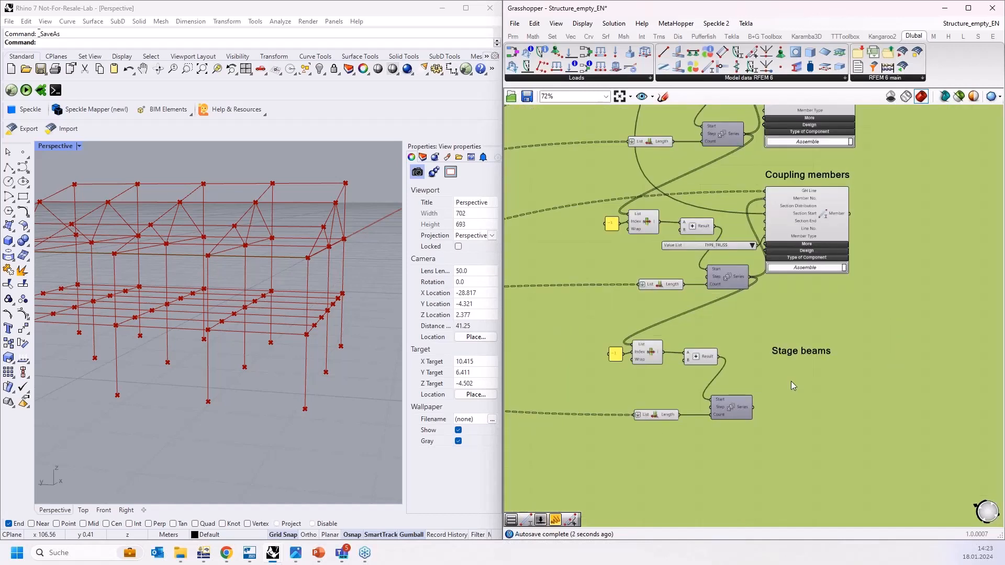
pyautogui.moveTo(777, 411); pyautogui.dragTo(805, 371, button='right')
pyautogui.scroll(1, 803, 384)
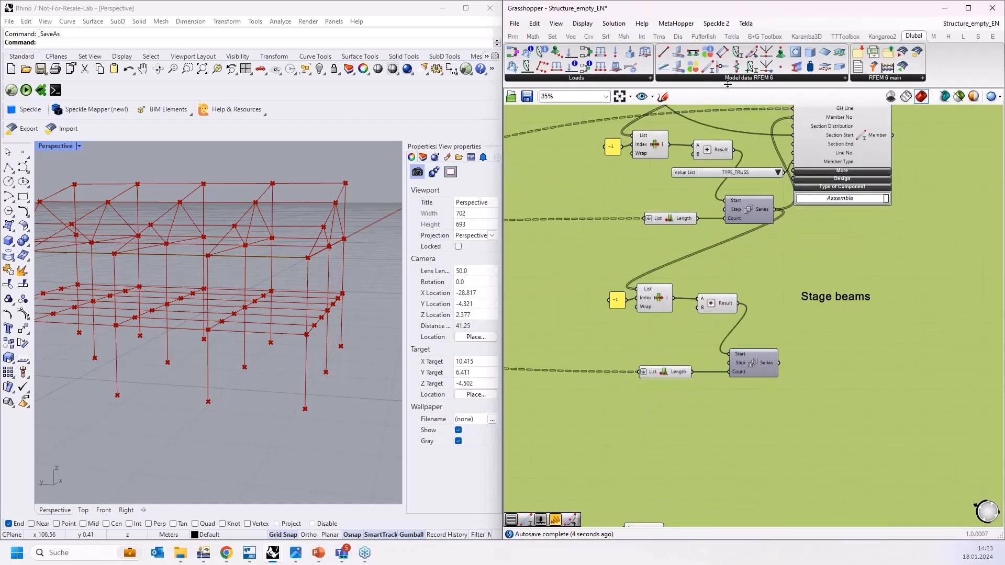
pyautogui.click(707, 67)
pyautogui.click(856, 336)
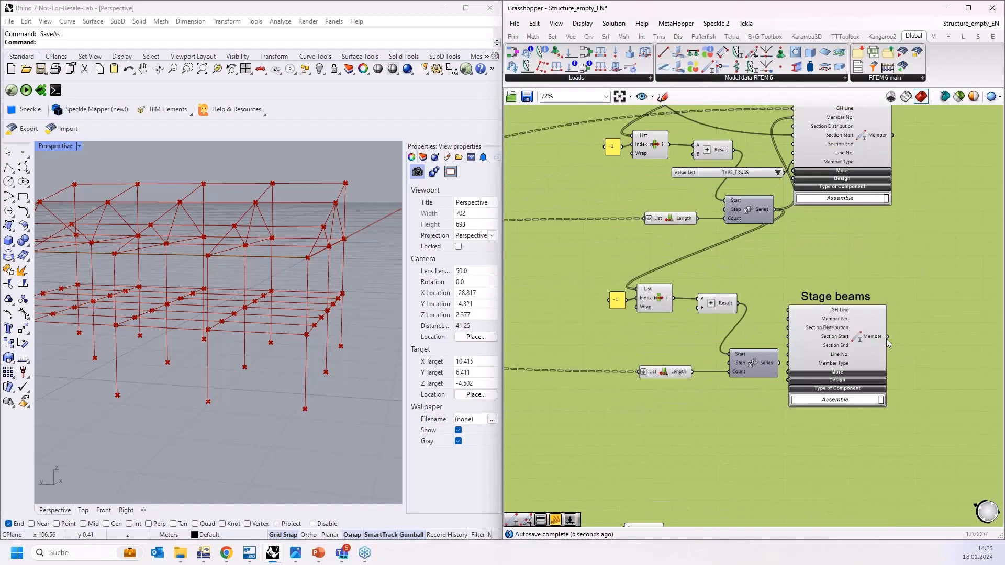
pyautogui.scroll(-7, 886, 338)
pyautogui.moveTo(868, 337); pyautogui.dragTo(648, 334)
pyautogui.scroll(3, 623, 329)
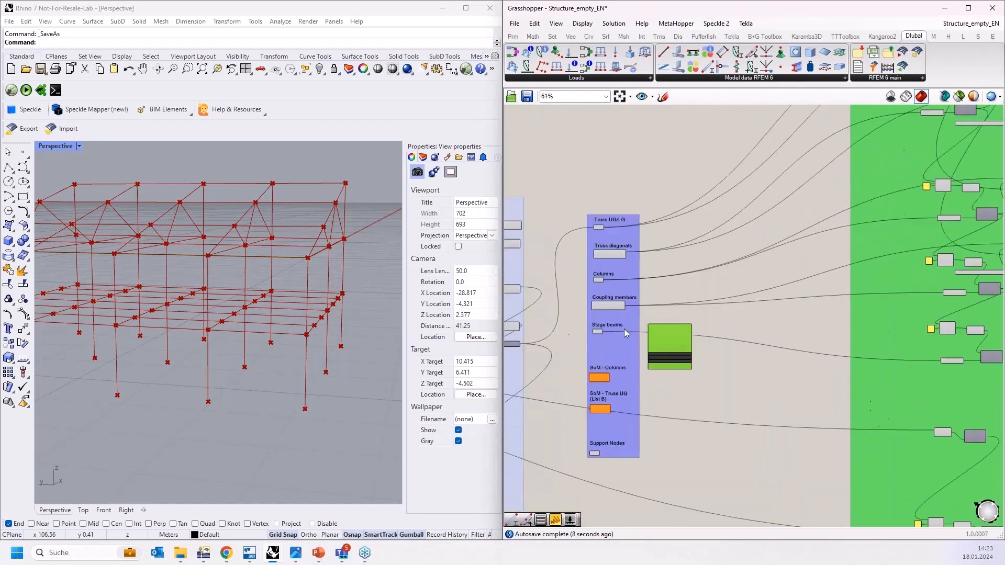
pyautogui.scroll(1, 623, 328)
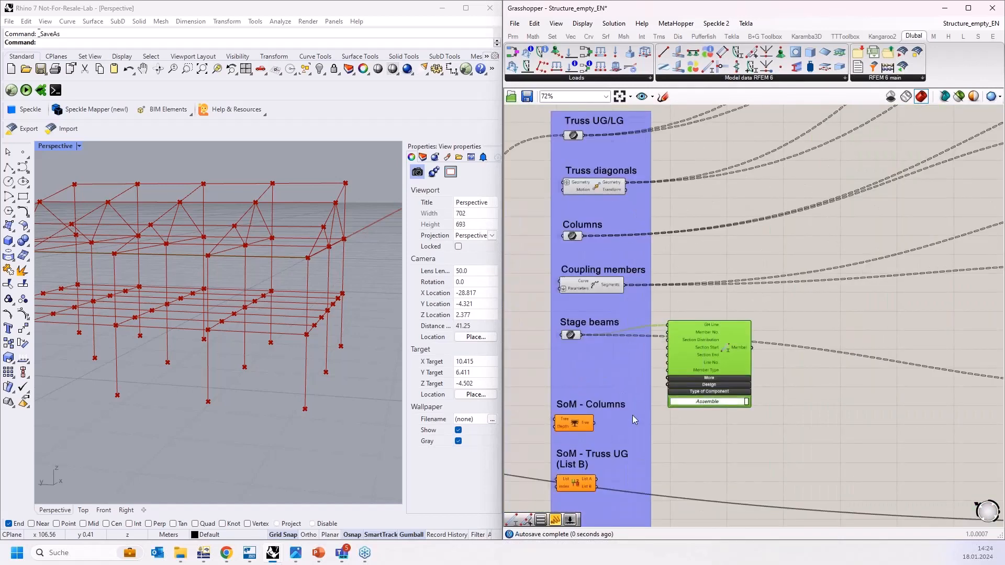
# Connect the HEA 180 Section output to the stage beams Member's Section Start input and place the Member under the Stage beams label
pyautogui.scroll(-6, 632, 416)
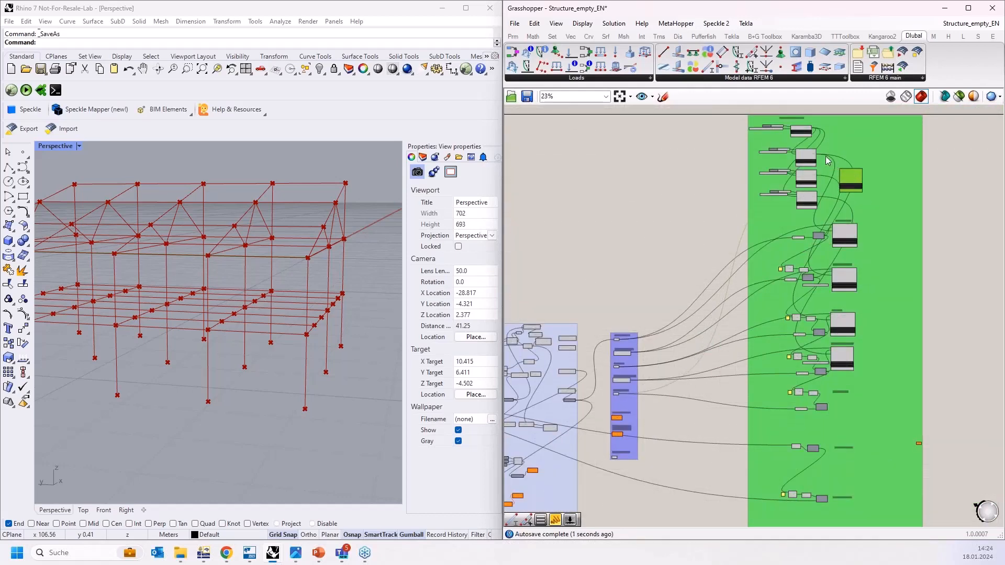
pyautogui.scroll(7, 824, 156)
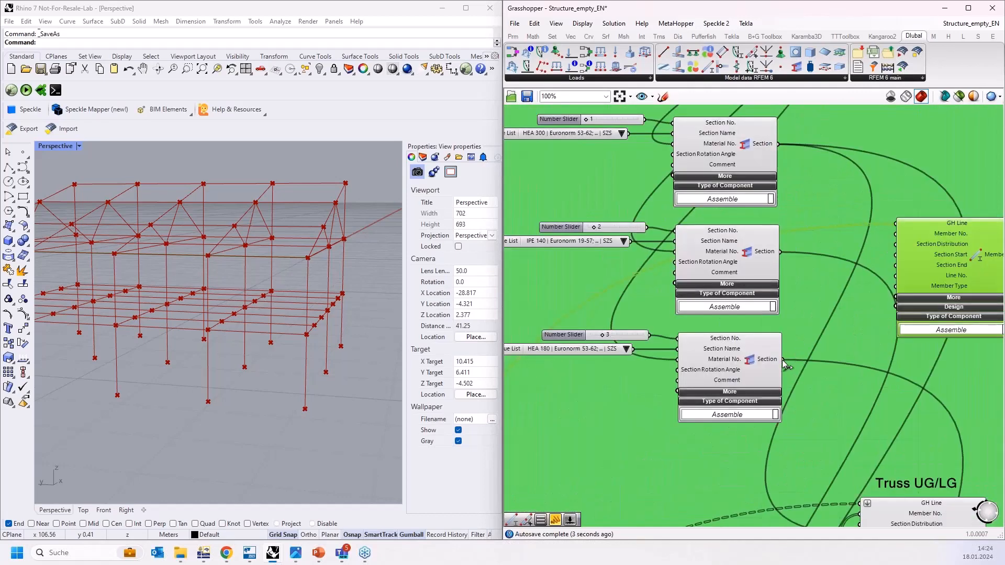
pyautogui.moveTo(783, 361); pyautogui.dragTo(898, 262)
pyautogui.scroll(-8, 824, 228)
pyautogui.moveTo(844, 227); pyautogui.dragTo(840, 421)
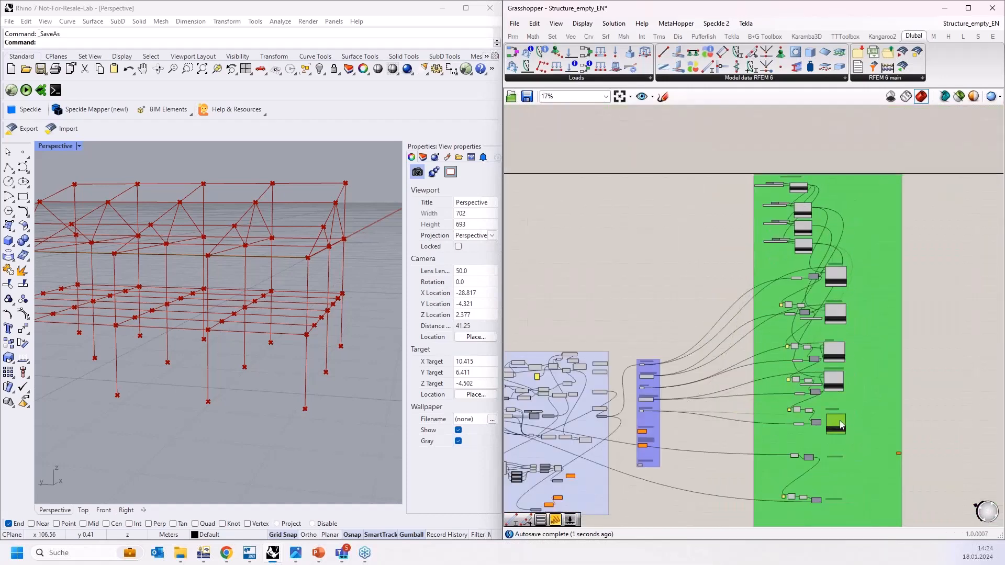
# Connect the stage beams Series output to the Member No. input of the Stage beams Member
pyautogui.scroll(6, 824, 419)
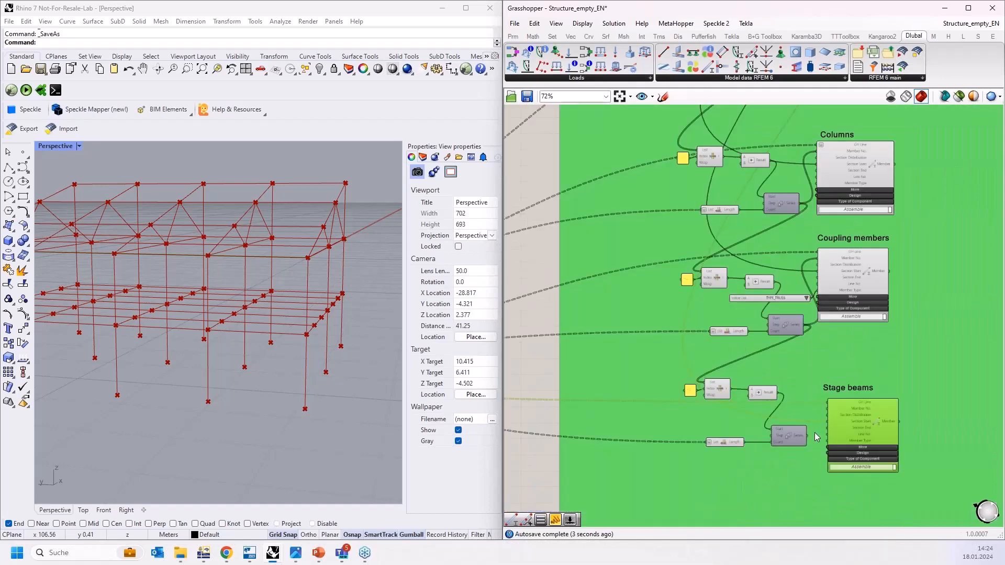
pyautogui.scroll(3, 816, 436)
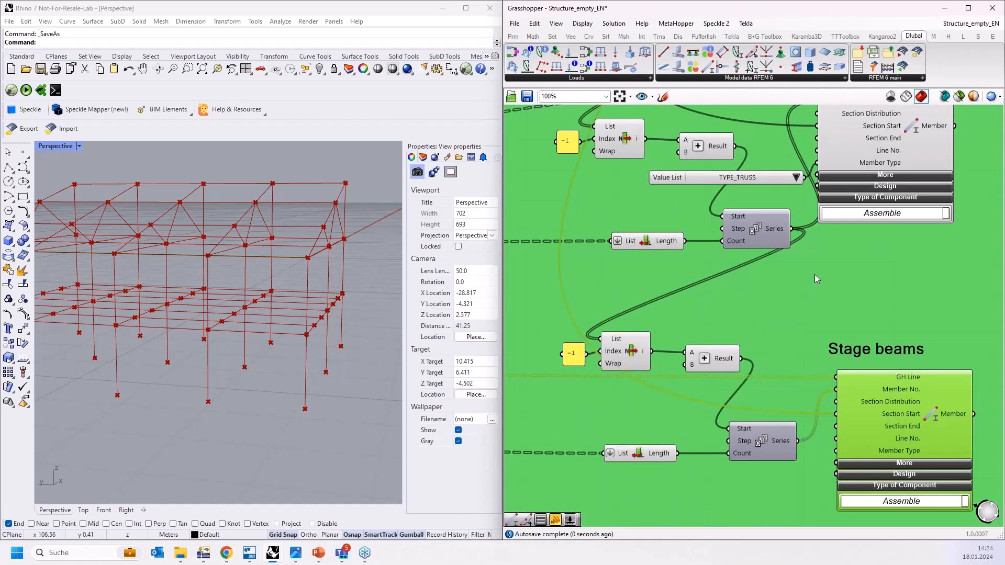
pyautogui.scroll(-4, 836, 363)
pyautogui.scroll(5, 836, 364)
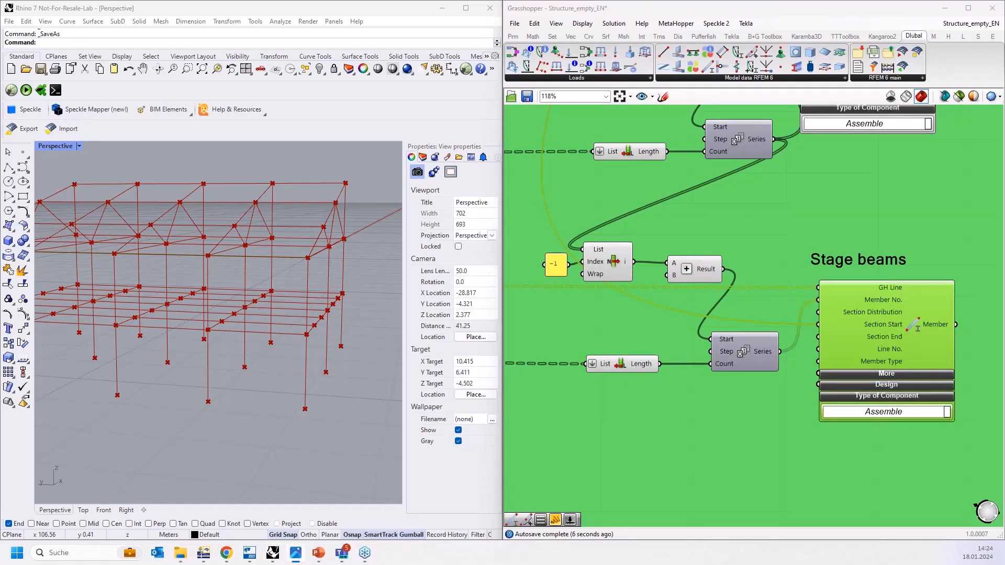
pyautogui.scroll(-5, 850, 365)
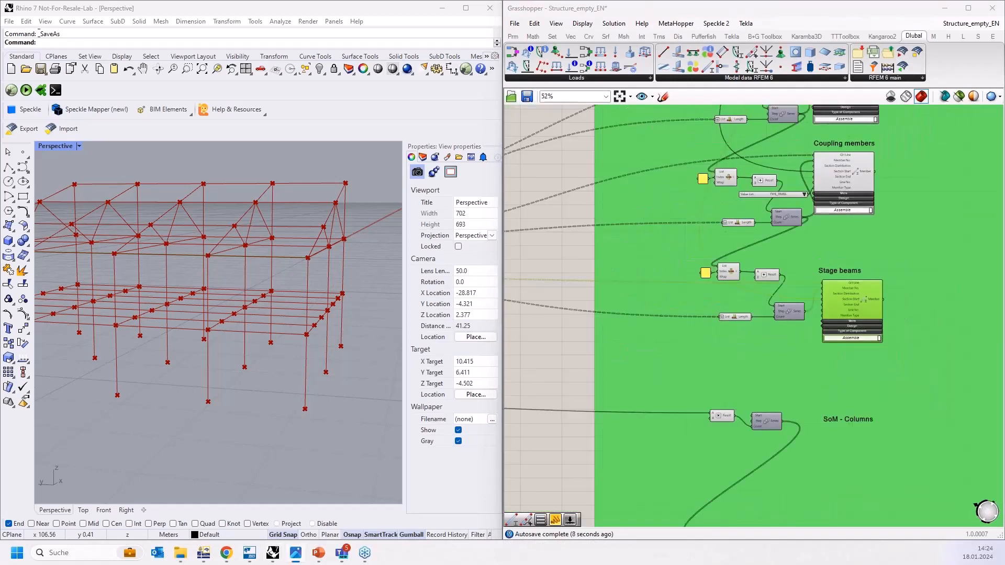
pyautogui.moveTo(793, 159); pyautogui.dragTo(800, 257, button='right')
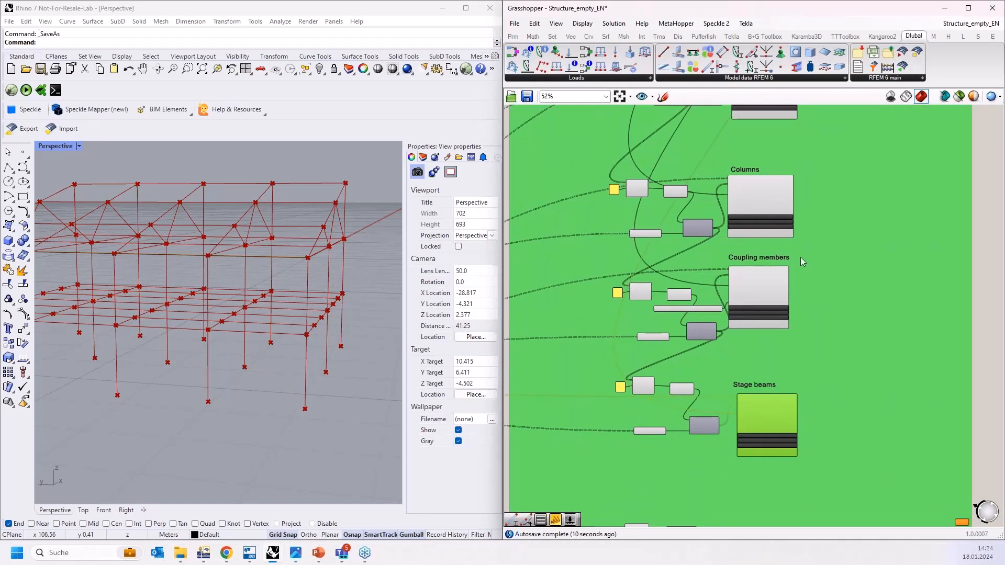
pyautogui.scroll(-3, 307, 299)
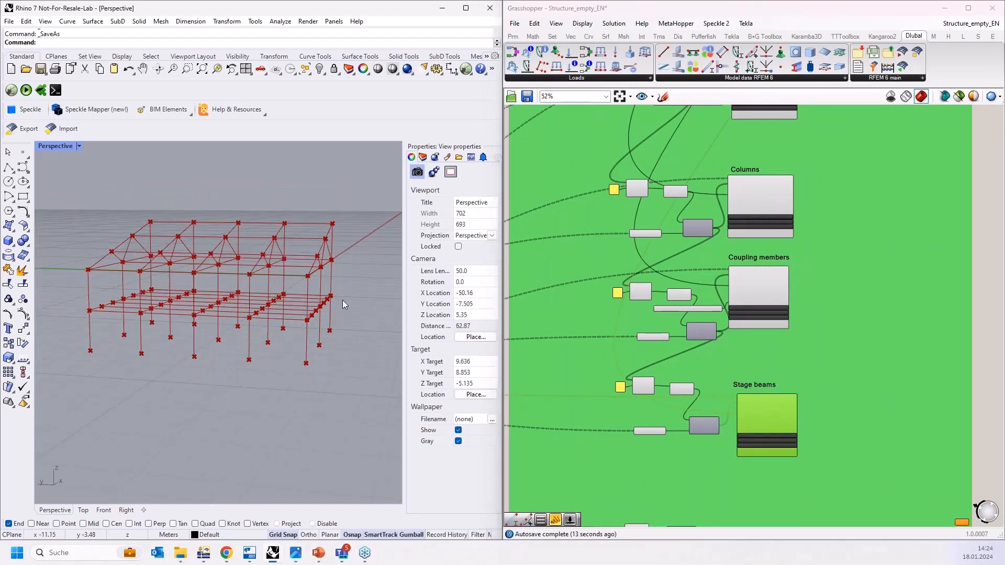
# Examine the wireframe hall structure in Rhino's Perspective view from several angles, including the end columns and upper truss corner
pyautogui.moveTo(341, 300); pyautogui.dragTo(363, 300, button='right')
pyautogui.scroll(2, 337, 315)
pyautogui.scroll(4, 362, 300)
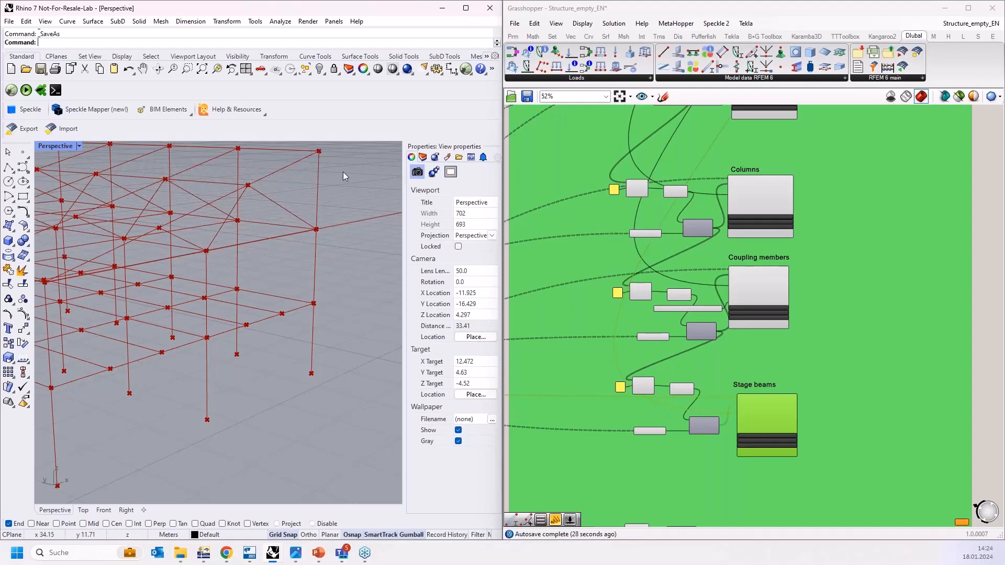
pyautogui.scroll(-4, 341, 328)
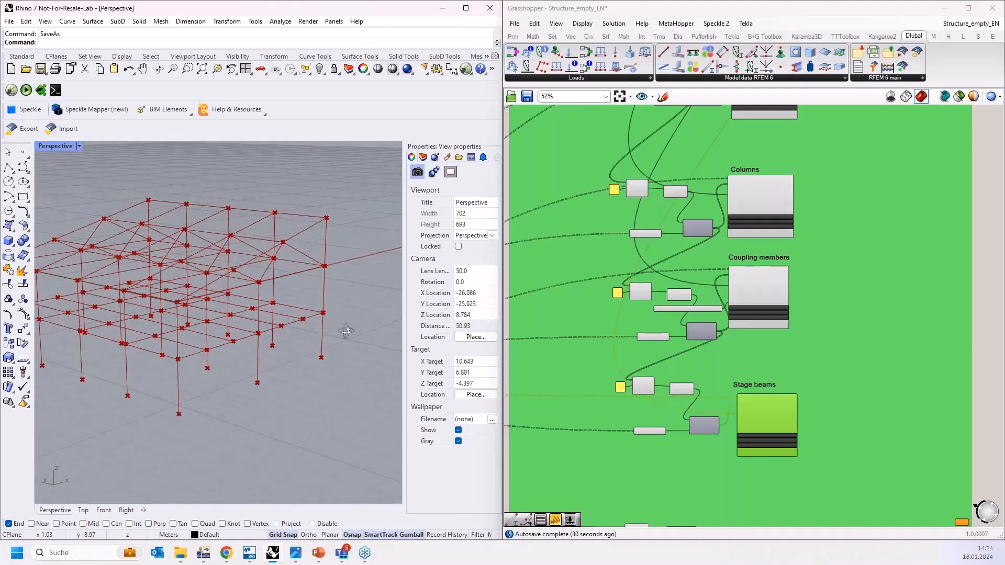
pyautogui.moveTo(346, 330); pyautogui.dragTo(349, 350, button='right')
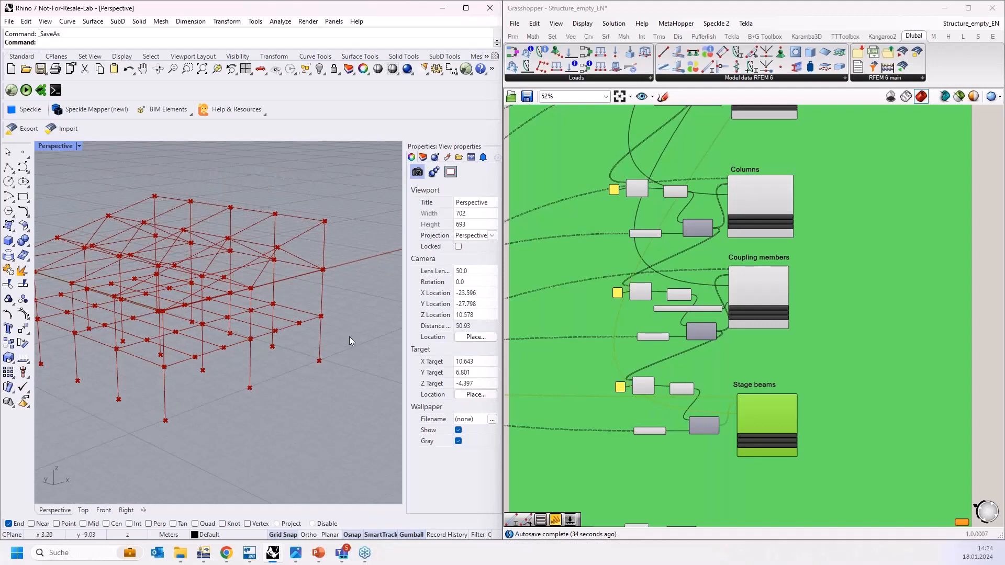
pyautogui.moveTo(338, 342); pyautogui.dragTo(325, 360, button='right')
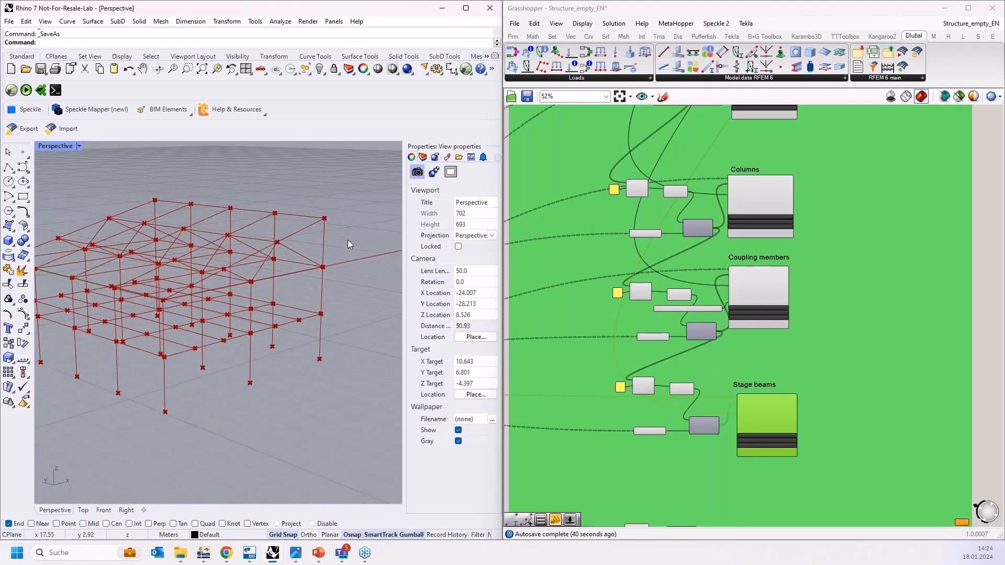
pyautogui.moveTo(316, 206); pyautogui.dragTo(346, 388)
pyautogui.moveTo(310, 207); pyautogui.dragTo(342, 375)
pyautogui.moveTo(342, 375); pyautogui.dragTo(295, 215, button='right')
pyautogui.scroll(6, 291, 219)
pyautogui.moveTo(287, 199); pyautogui.dragTo(359, 241)
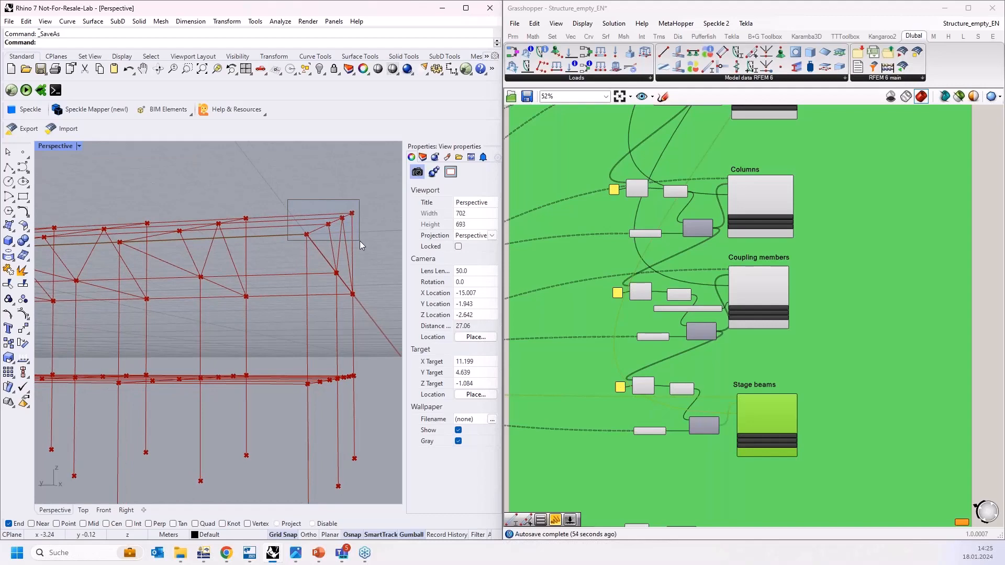
pyautogui.moveTo(323, 227); pyautogui.dragTo(335, 283, button='right')
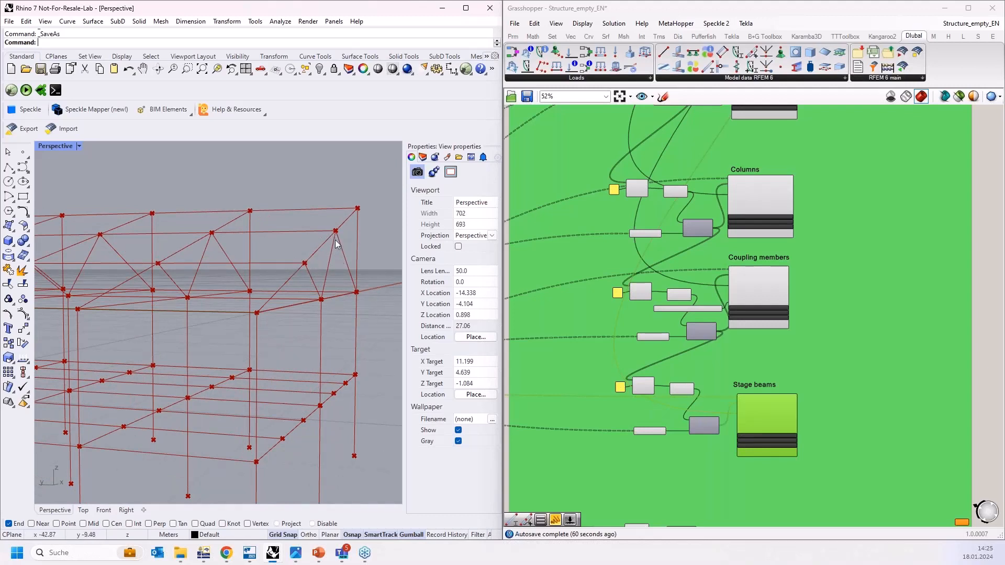
pyautogui.scroll(-2, 326, 247)
pyautogui.moveTo(326, 247); pyautogui.dragTo(318, 227, button='right')
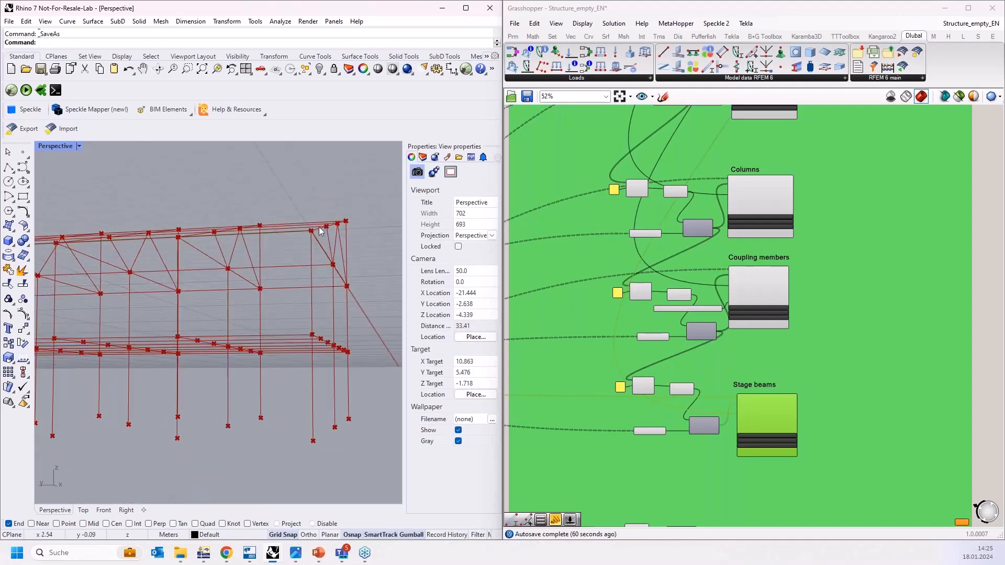
# Examine the truss structure in the 3D view and the SoM - Columns and SoM - Truss UG areas on the canvas
pyautogui.moveTo(350, 197); pyautogui.dragTo(309, 287, button='right')
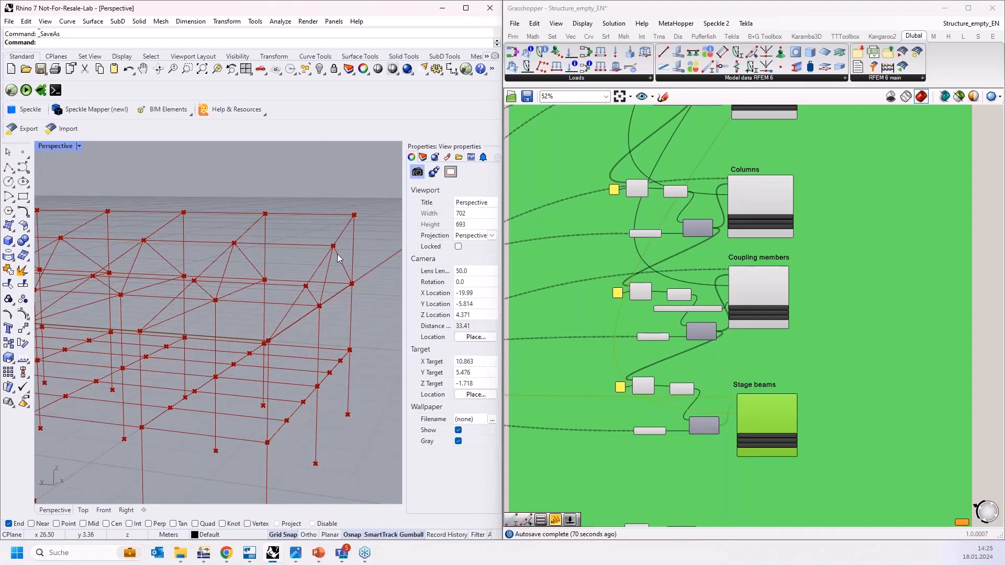
pyautogui.scroll(-2, 337, 253)
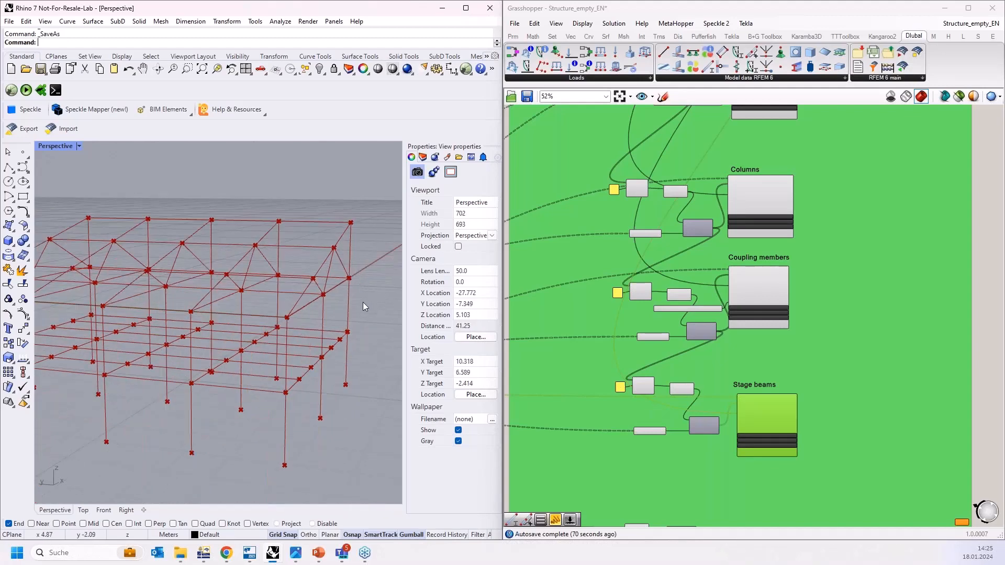
pyautogui.moveTo(362, 303); pyautogui.dragTo(347, 295, button='right')
pyautogui.scroll(-2, 348, 295)
pyautogui.scroll(-3, 722, 226)
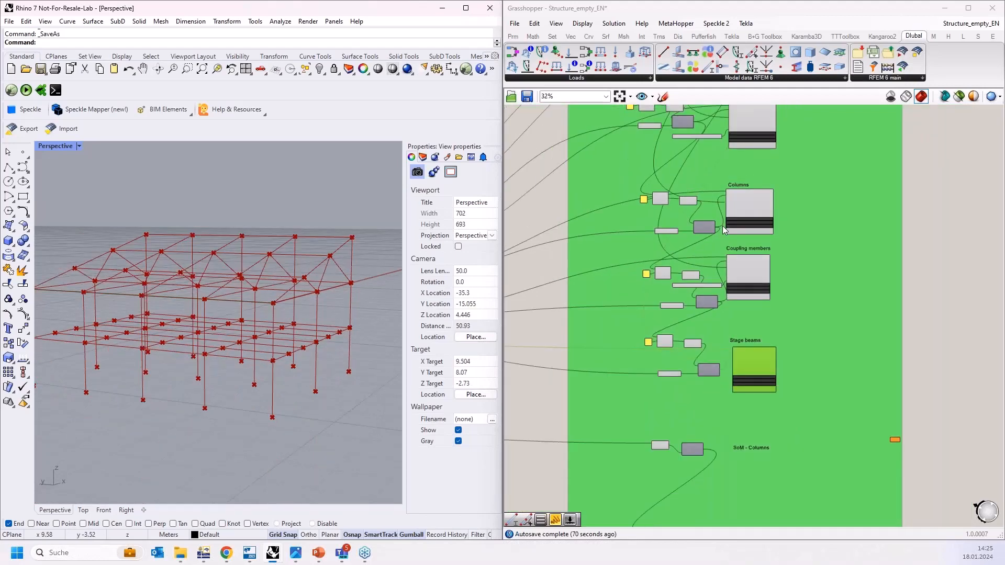
pyautogui.scroll(-3, 723, 228)
pyautogui.scroll(11, 723, 393)
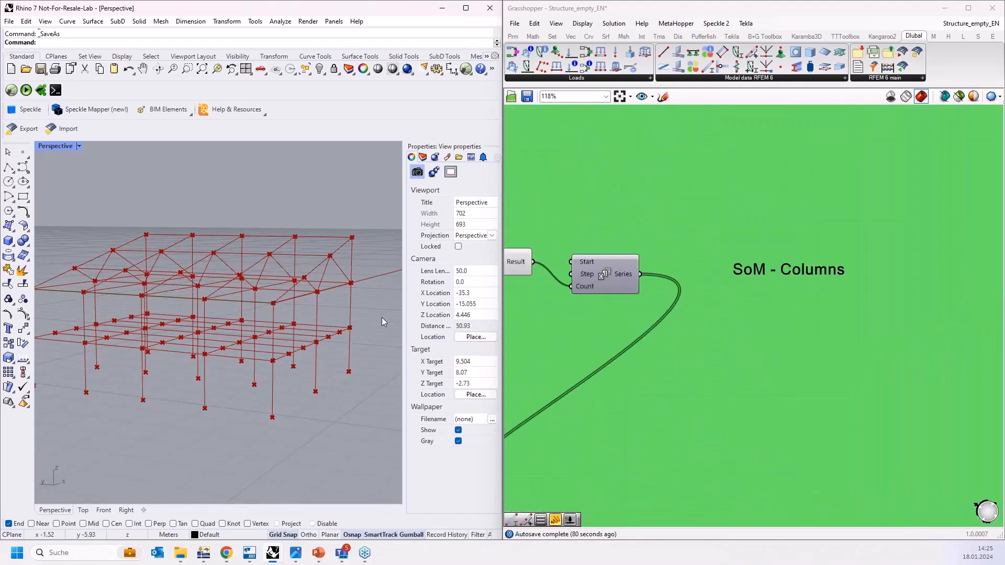
pyautogui.scroll(-3, 755, 374)
pyautogui.scroll(2, 699, 396)
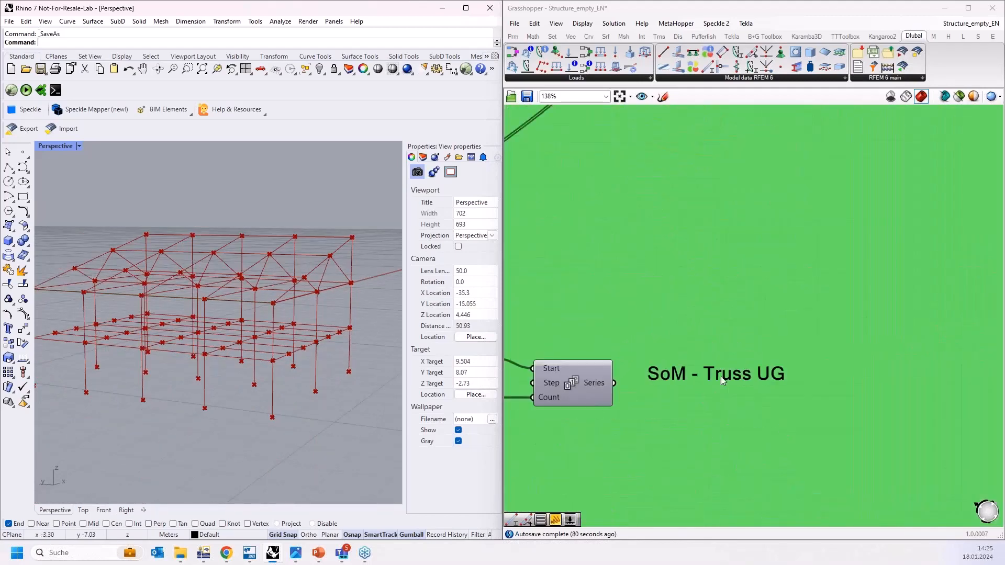
pyautogui.scroll(-2, 734, 438)
pyautogui.scroll(-3, 680, 440)
pyautogui.scroll(5, 628, 262)
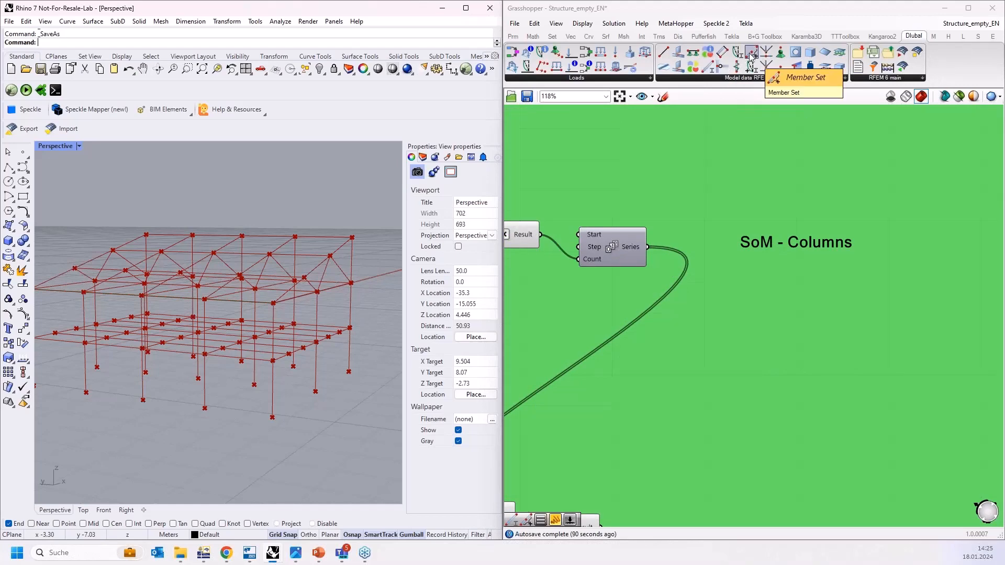
# Add a Member Set component to the canvas directly below the SoM - Columns label
pyautogui.moveTo(751, 54); pyautogui.dragTo(806, 361)
pyautogui.scroll(-3, 806, 335)
pyautogui.click(805, 291)
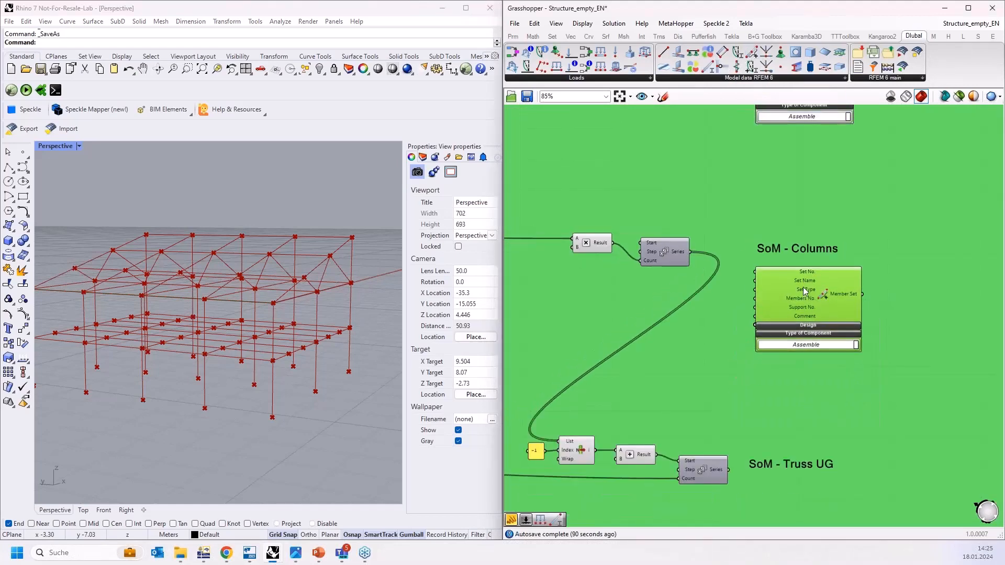
pyautogui.moveTo(803, 288); pyautogui.dragTo(805, 282)
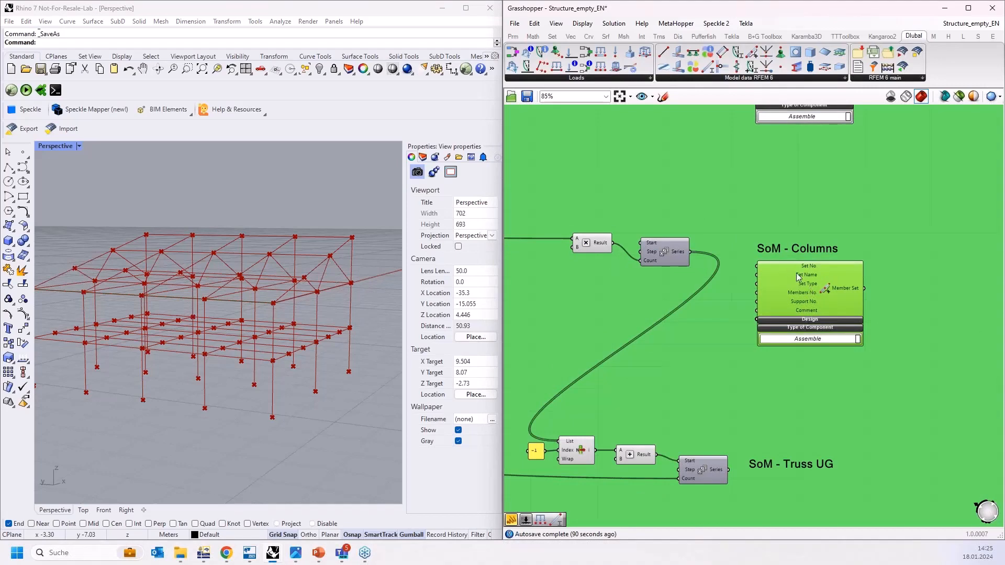
pyautogui.scroll(3, 798, 277)
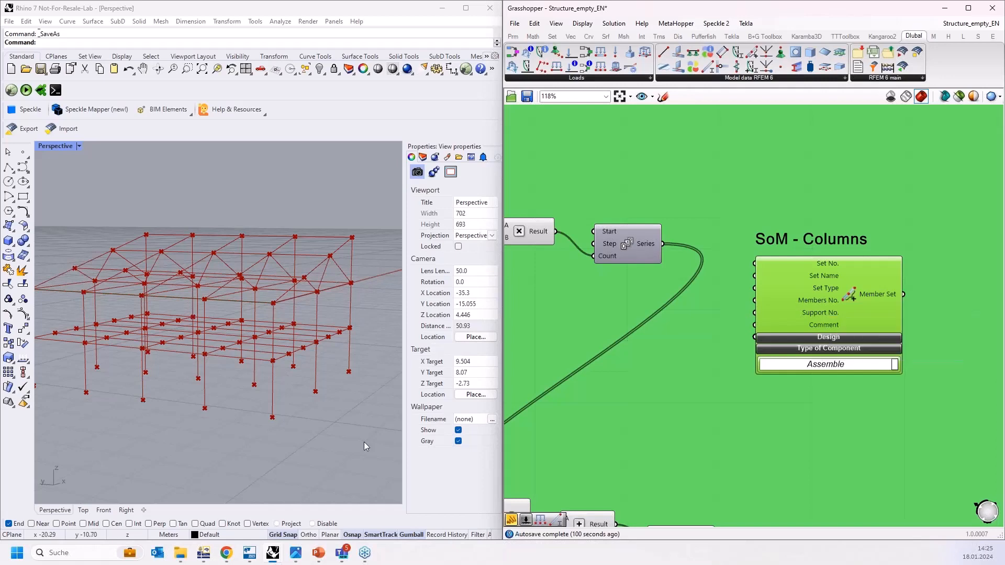
# Switch to RFEM, review the input fields for a new member set, cancel it and return to Grasshopper
pyautogui.click(198, 557)
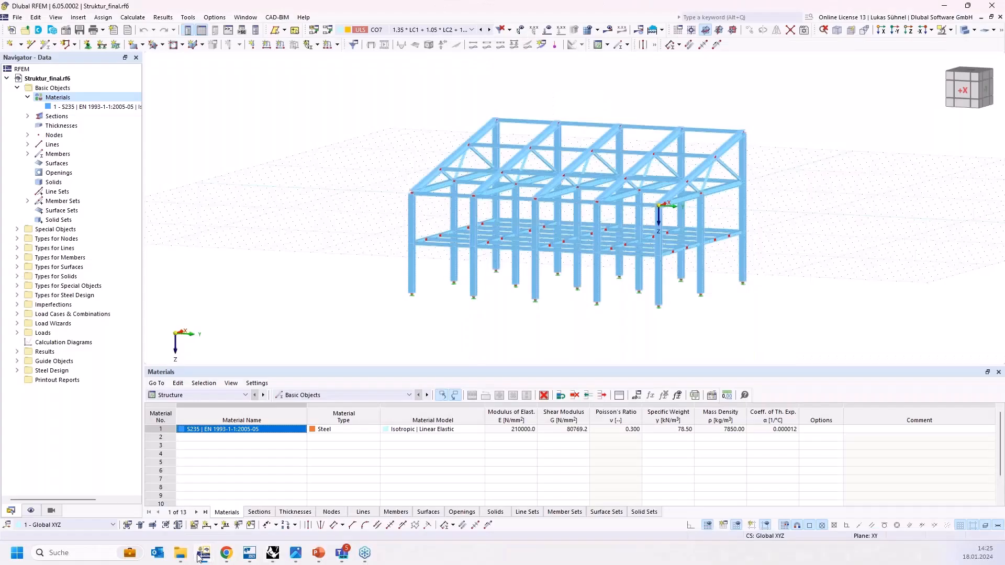
pyautogui.rightClick(59, 203)
pyautogui.click(276, 267)
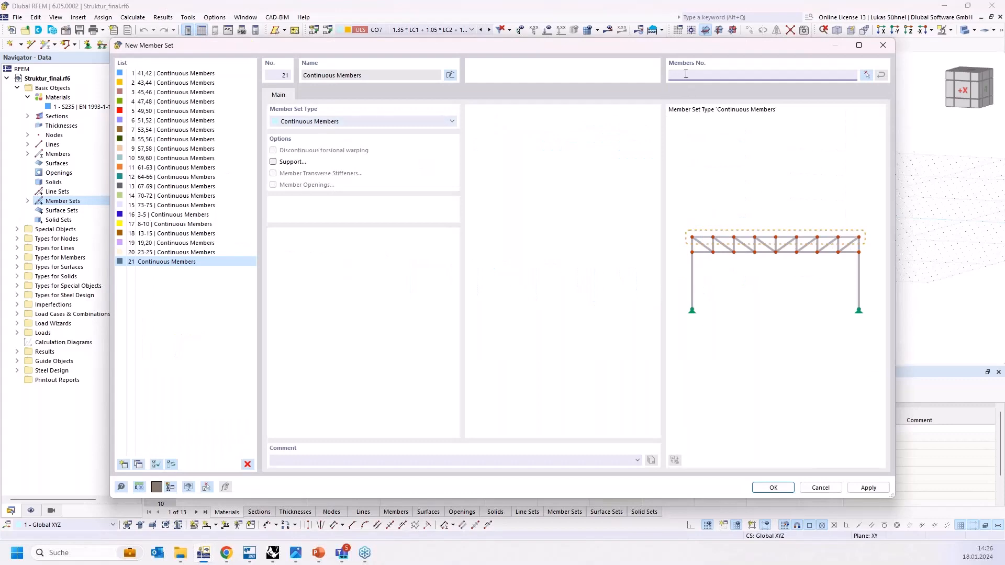
pyautogui.click(822, 489)
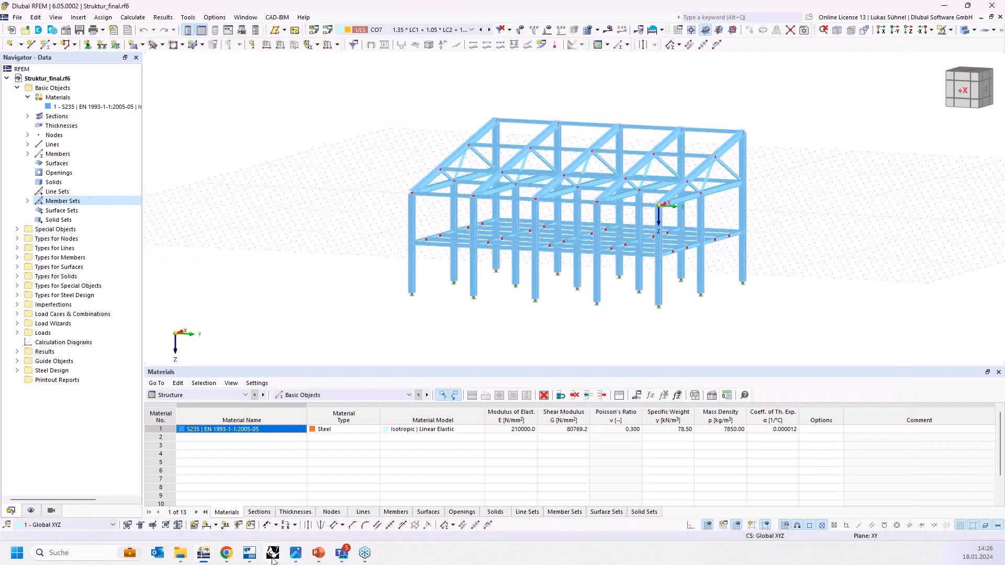
pyautogui.click(273, 553)
# Move the Member Set component from the SoM - Columns area to the free space beside the Columns member component
pyautogui.scroll(-3, 675, 405)
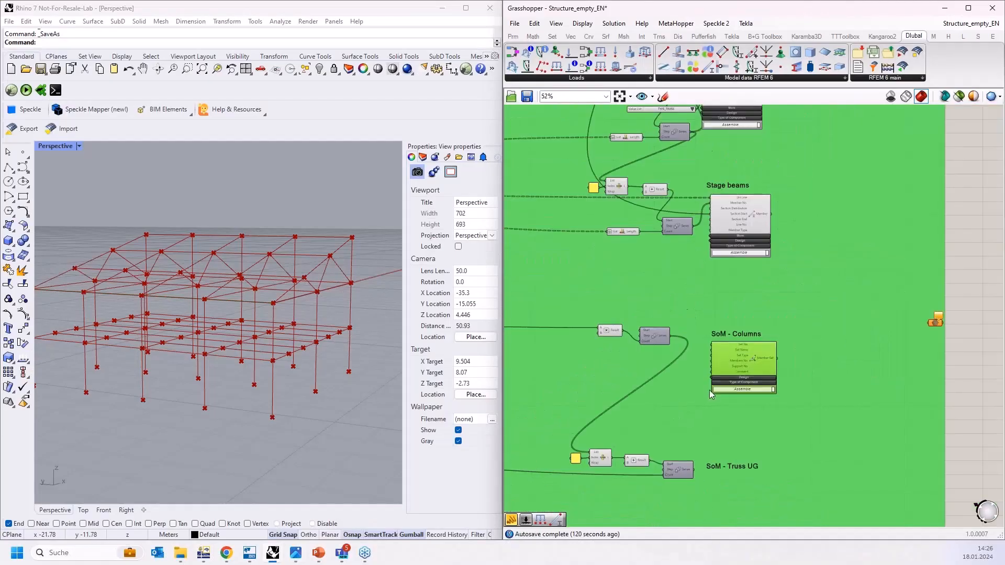
pyautogui.scroll(-5, 710, 395)
pyautogui.moveTo(691, 408); pyautogui.dragTo(736, 263)
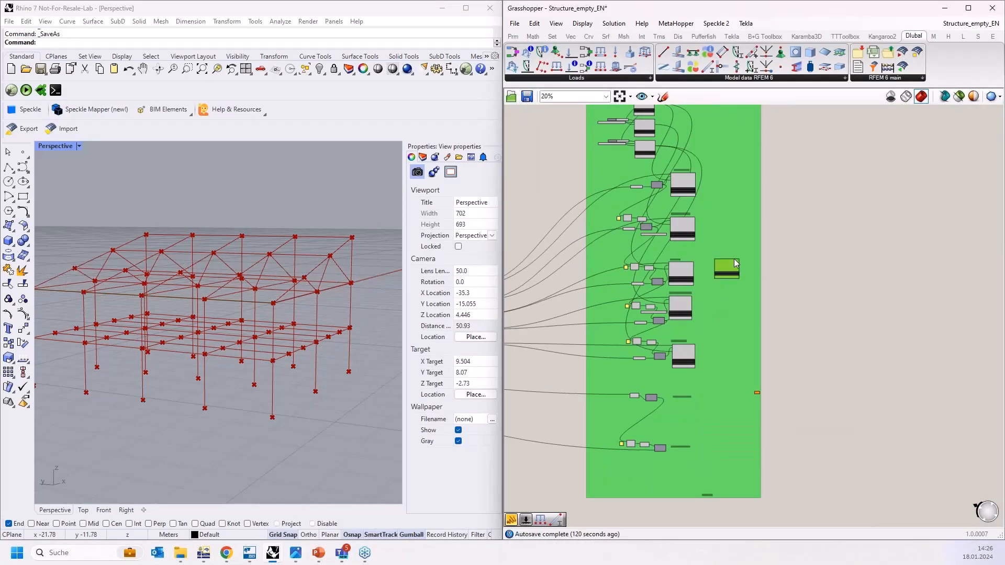
pyautogui.scroll(5, 701, 256)
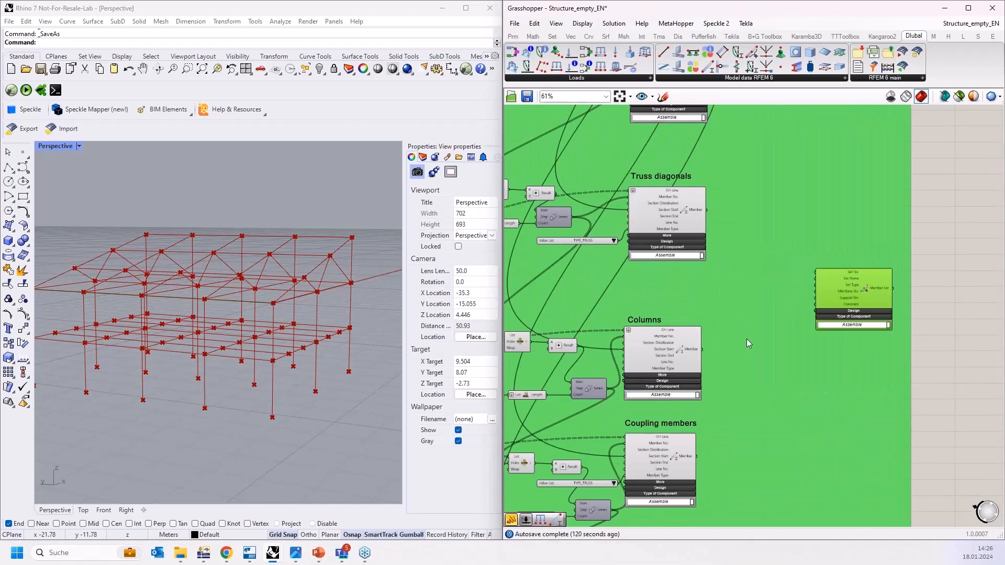
pyautogui.moveTo(746, 338); pyautogui.dragTo(781, 237, button='right')
pyautogui.moveTo(901, 178); pyautogui.dragTo(852, 345)
pyautogui.moveTo(793, 394); pyautogui.dragTo(805, 262, button='right')
pyautogui.moveTo(780, 221); pyautogui.dragTo(783, 334, button='right')
pyautogui.moveTo(853, 335); pyautogui.dragTo(839, 247)
pyautogui.scroll(4, 776, 219)
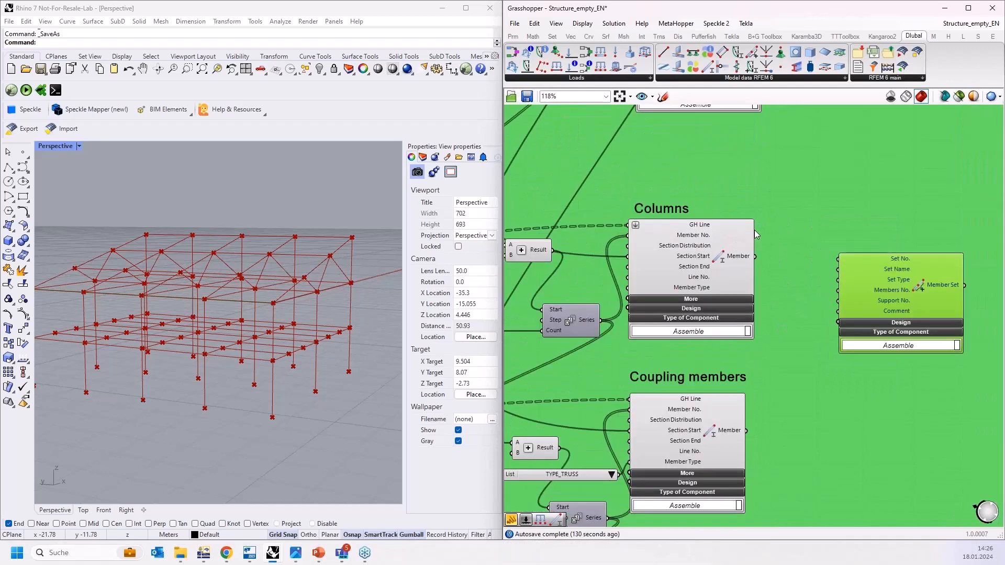
# Check the data on the Columns component's Member output and shift the Member Set component up level with Truss diagonals
pyautogui.moveTo(730, 268)
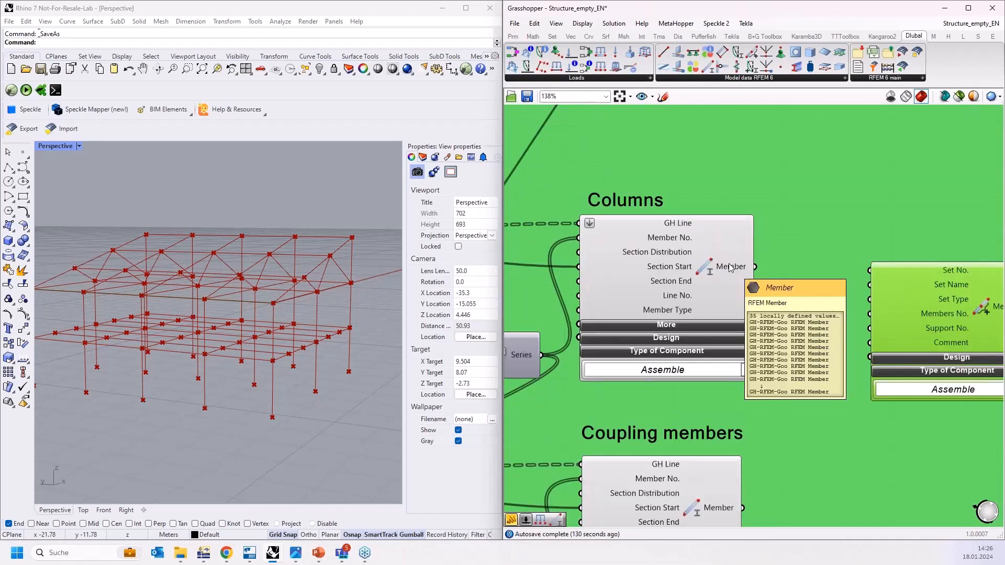
pyautogui.scroll(-3, 649, 251)
pyautogui.moveTo(825, 284); pyautogui.dragTo(880, 134)
pyautogui.moveTo(872, 237); pyautogui.dragTo(829, 304, button='right')
pyautogui.moveTo(819, 188); pyautogui.dragTo(829, 148)
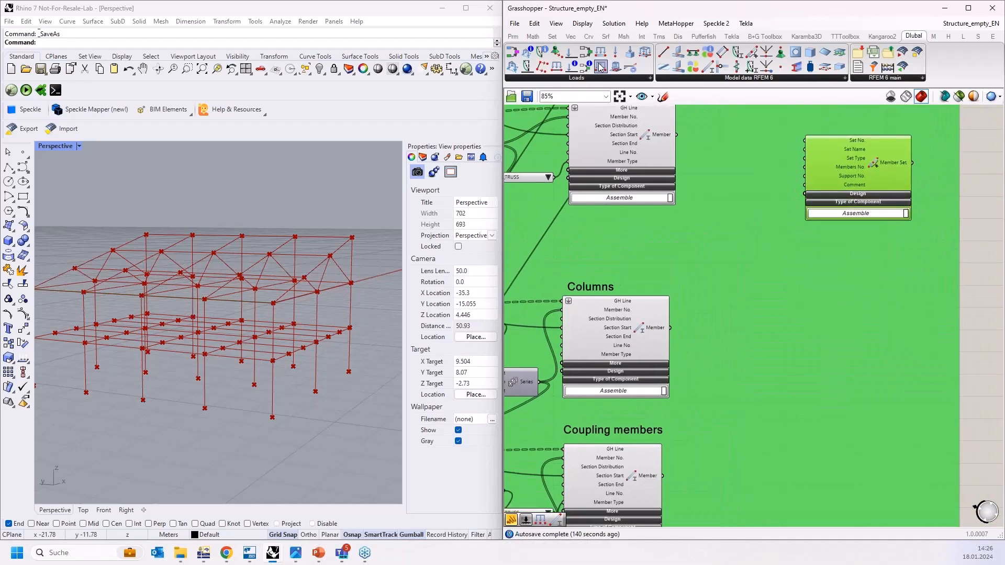
# Add a Member component, set its type to Extract, and connect the Columns component's Member output to it
pyautogui.moveTo(707, 74); pyautogui.dragTo(805, 335)
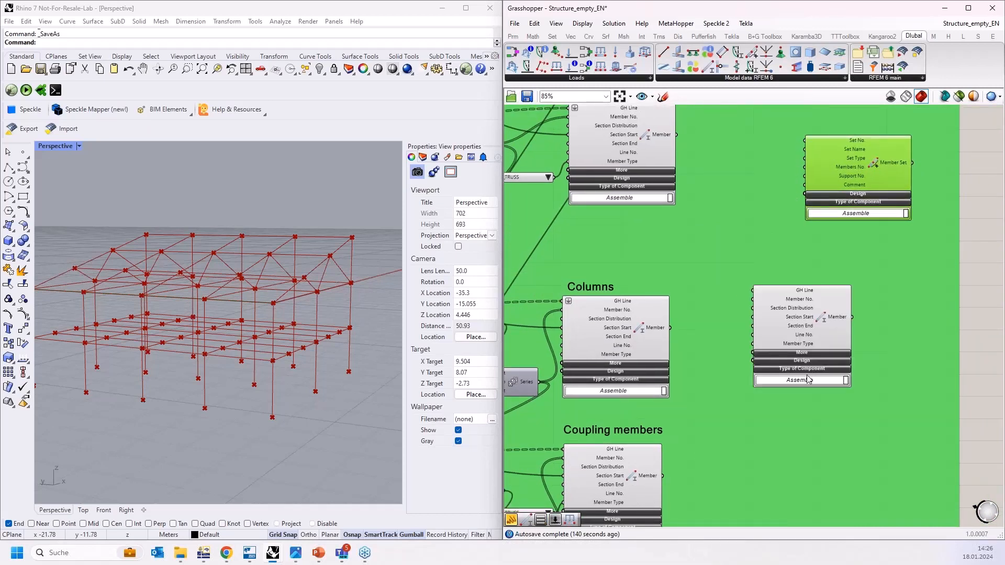
pyautogui.click(808, 379)
pyautogui.click(808, 390)
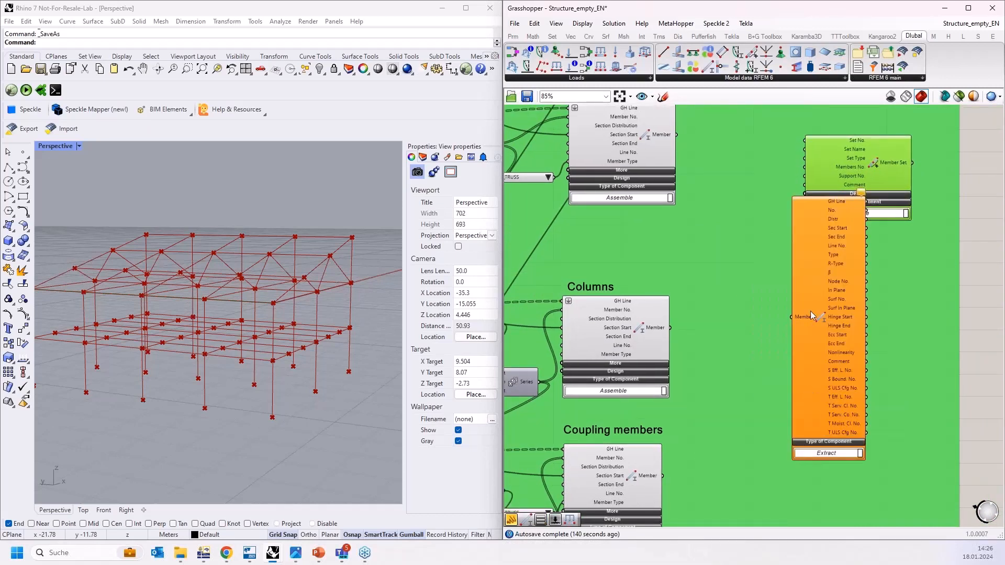
pyautogui.moveTo(809, 315); pyautogui.dragTo(763, 360)
pyautogui.moveTo(670, 328); pyautogui.dragTo(743, 360)
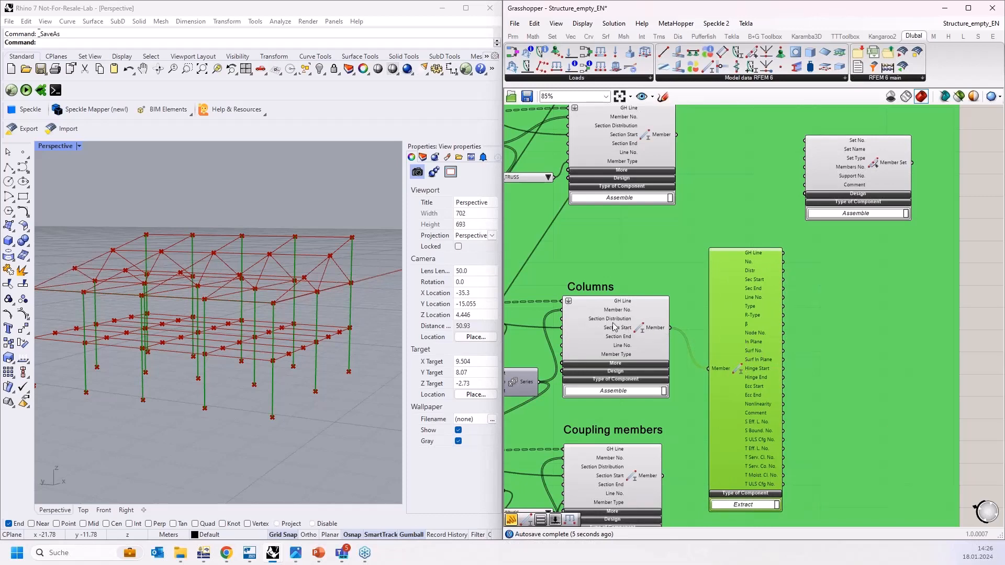
# Add a panel beside the Extract component, connect the No. output to it and enlarge it to read the member numbers
pyautogui.click(513, 36)
pyautogui.moveTo(688, 66); pyautogui.dragTo(805, 321)
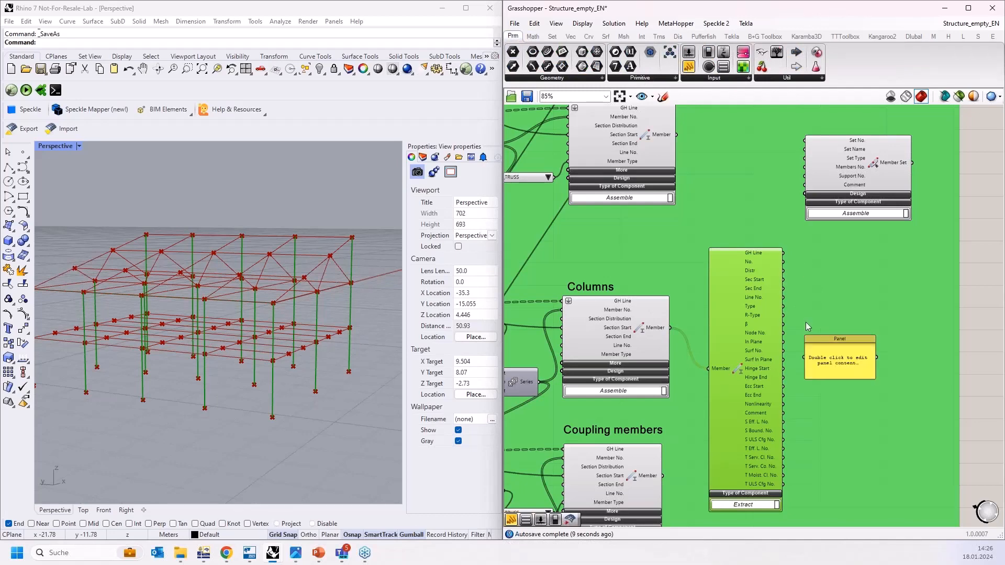
pyautogui.scroll(1, 805, 327)
pyautogui.scroll(1, 807, 343)
pyautogui.moveTo(827, 359); pyautogui.dragTo(829, 324)
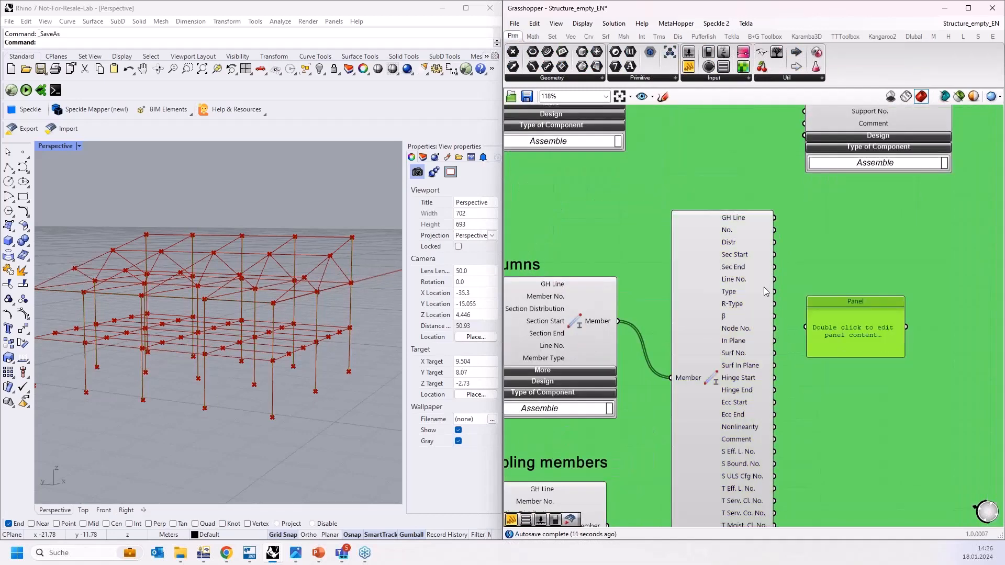
pyautogui.moveTo(774, 229); pyautogui.dragTo(805, 327)
pyautogui.moveTo(851, 355); pyautogui.dragTo(852, 491)
pyautogui.scroll(-1, 865, 291)
pyautogui.moveTo(864, 373); pyautogui.dragTo(874, 334)
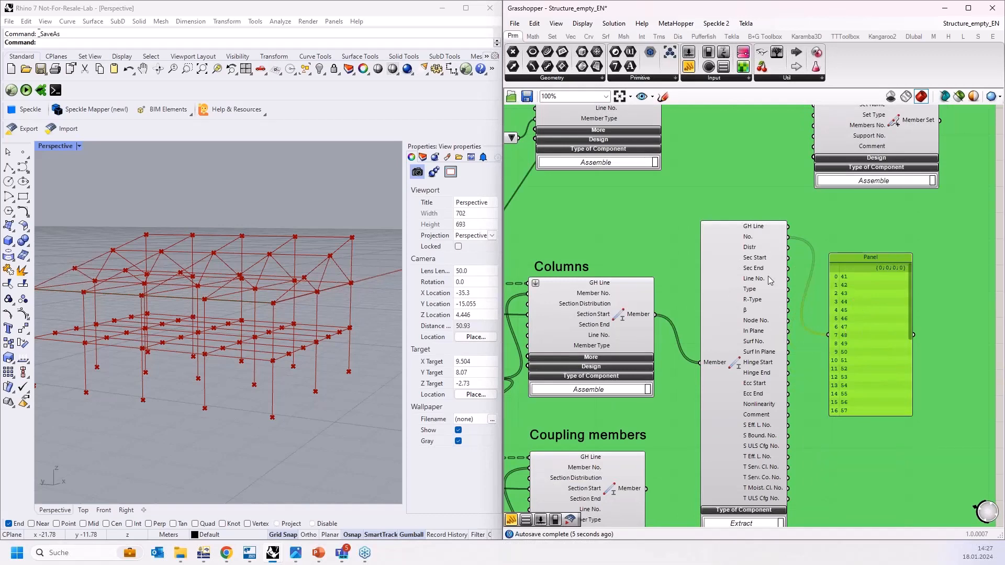
# Delete the member number panel and the Extract component beside Columns
pyautogui.press('Delete')
pyautogui.scroll(-3, 805, 303)
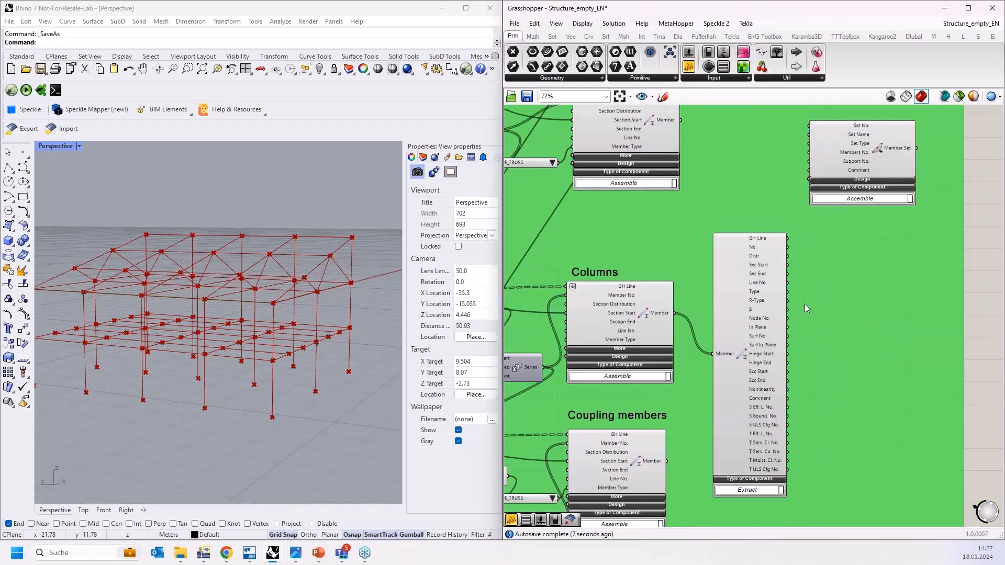
pyautogui.moveTo(766, 321); pyautogui.dragTo(861, 336)
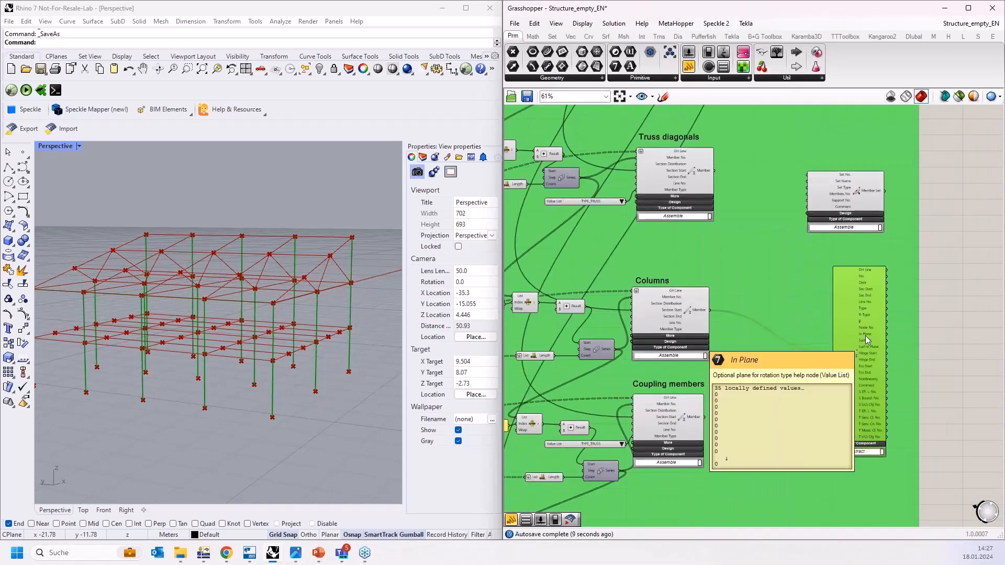
pyautogui.press('Delete')
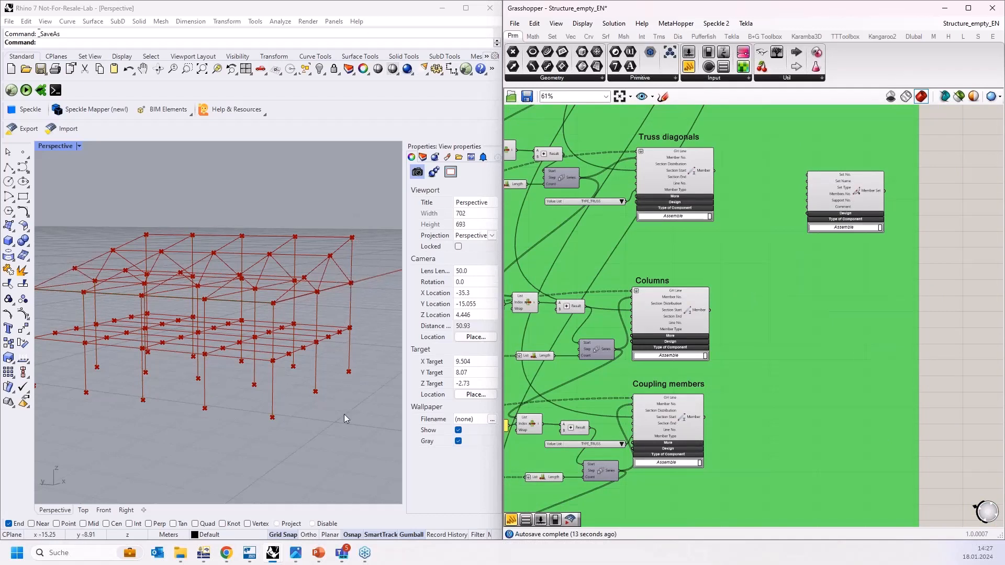
# Add a panel connected to the Columns component's Member output and enlarge it to inspect the listed members
pyautogui.moveTo(691, 65); pyautogui.dragTo(800, 317)
pyautogui.moveTo(711, 310); pyautogui.dragTo(790, 479)
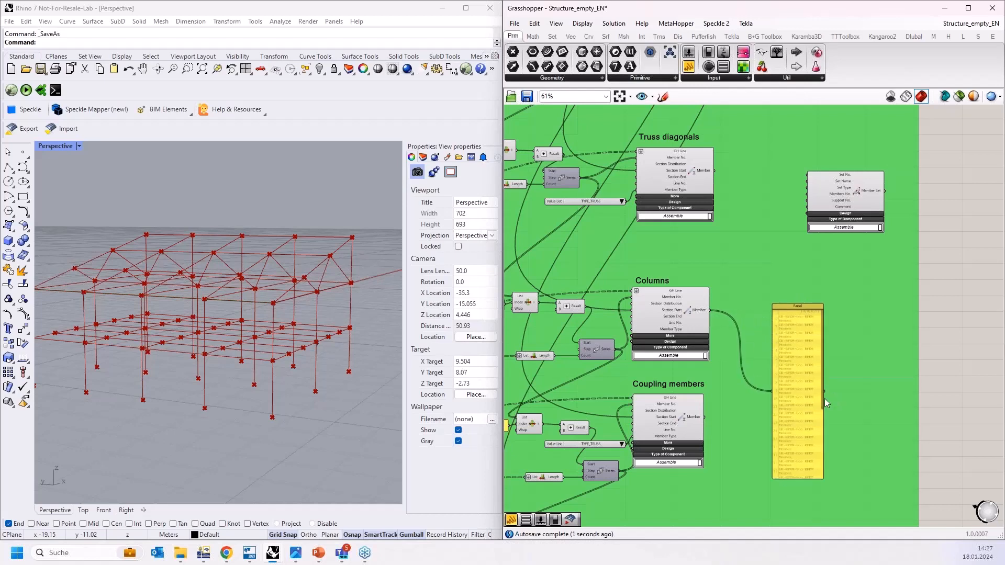
pyautogui.moveTo(824, 400); pyautogui.dragTo(892, 400)
pyautogui.scroll(4, 808, 359)
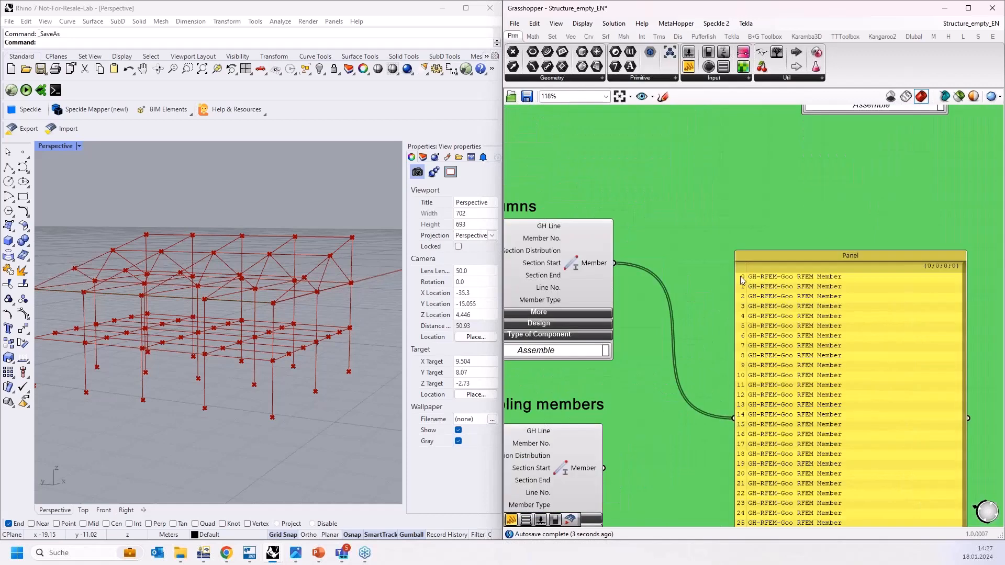
pyautogui.scroll(-1, 766, 293)
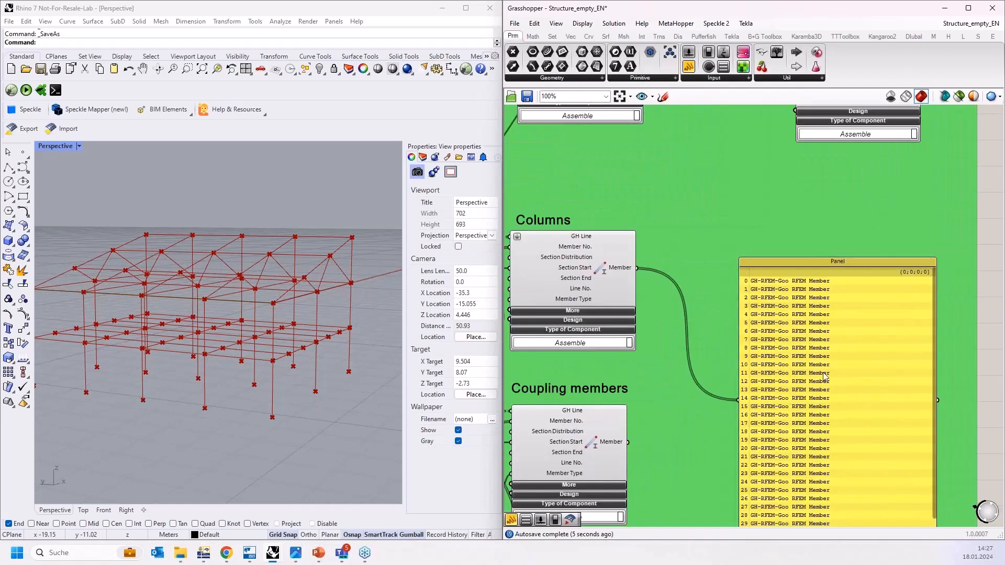
# Move the member list panel closer to Columns, trace a wire from the Member output, and remove the panel
pyautogui.moveTo(803, 403); pyautogui.dragTo(728, 322)
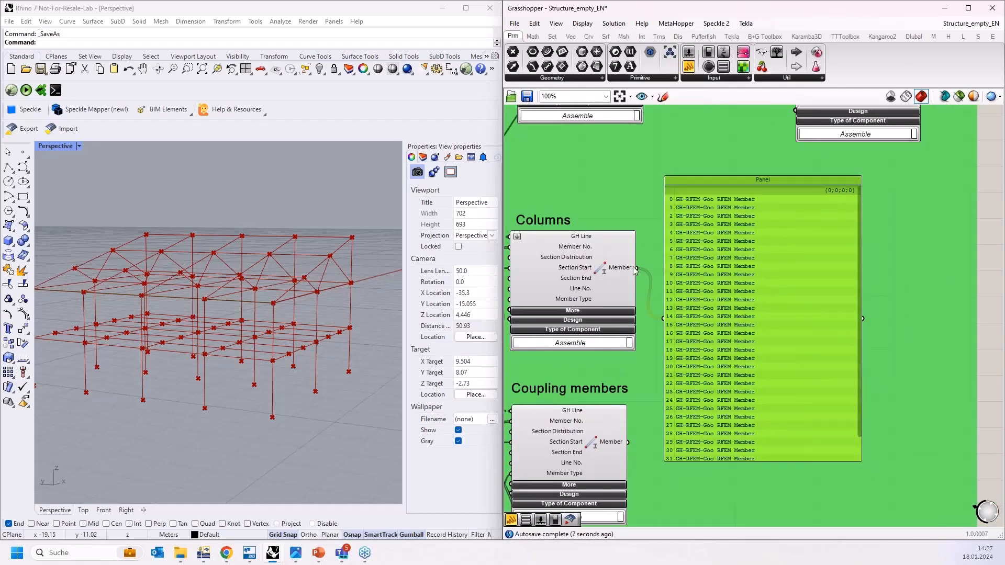
pyautogui.moveTo(620, 193); pyautogui.dragTo(649, 333, button='right')
pyautogui.moveTo(664, 407); pyautogui.dragTo(713, 291)
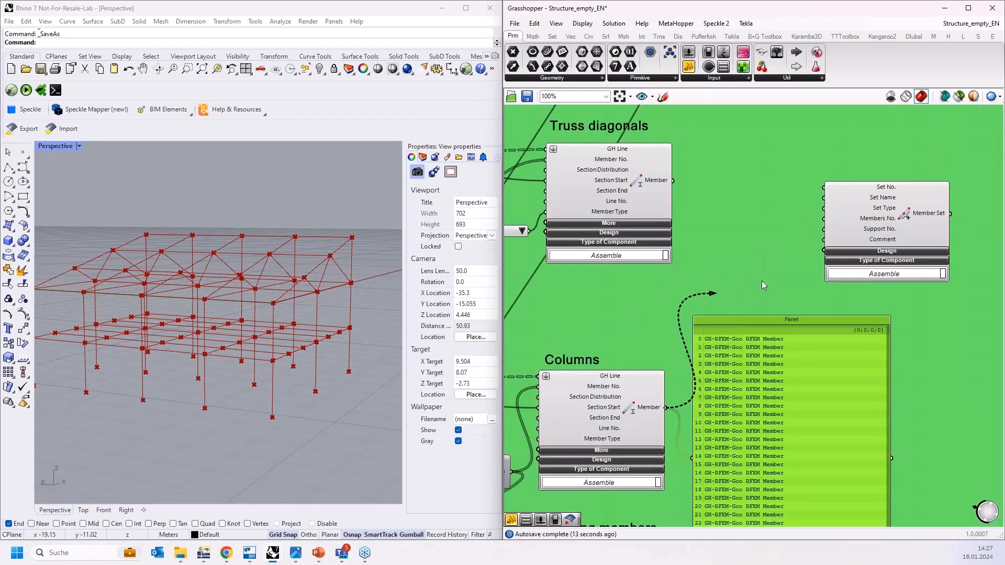
pyautogui.moveTo(765, 346); pyautogui.dragTo(773, 166)
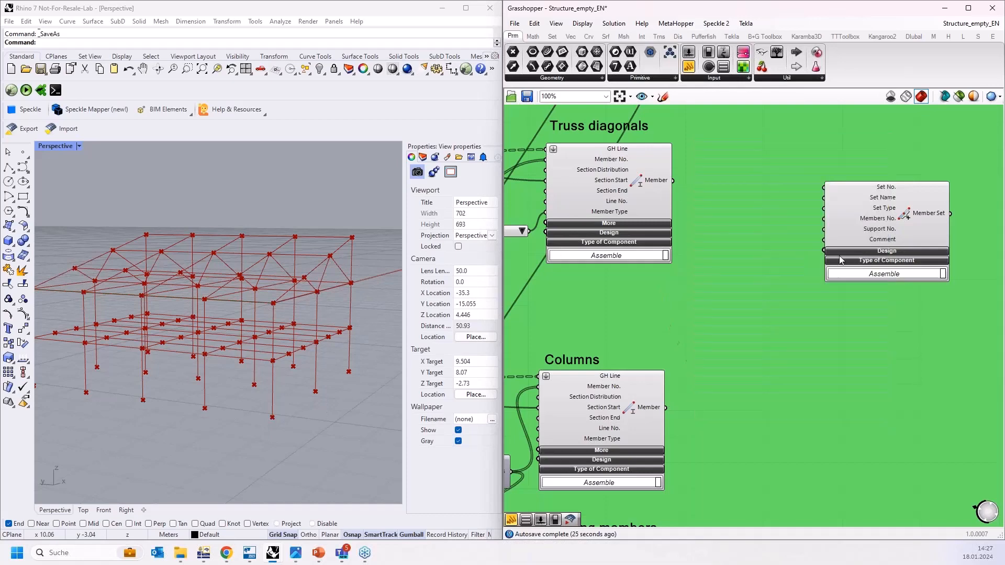
# Add a panel connected to the Columns curve parameter in the violet group and enlarge it to list the curves
pyautogui.scroll(-5, 861, 242)
pyautogui.scroll(4, 522, 318)
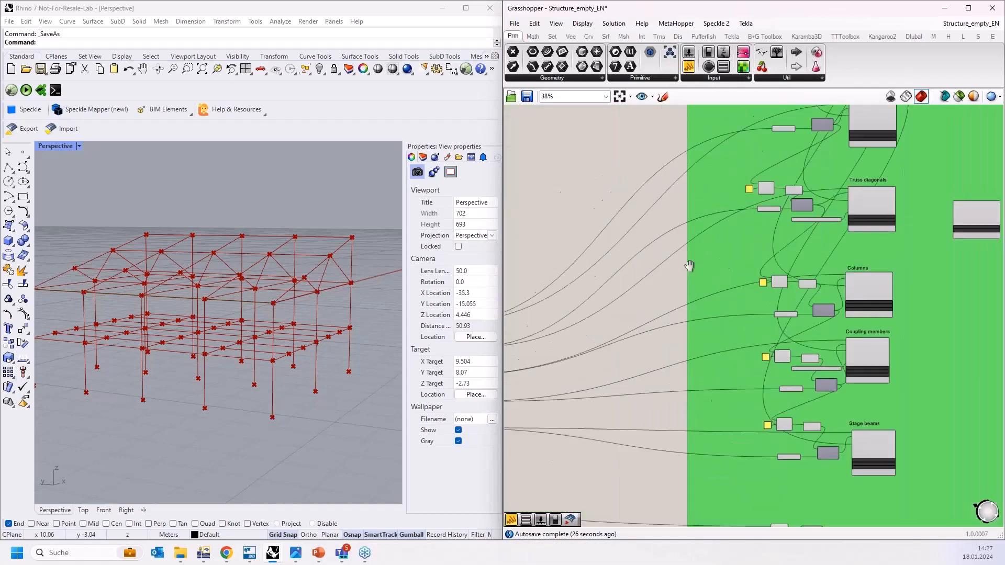
pyautogui.scroll(2, 624, 362)
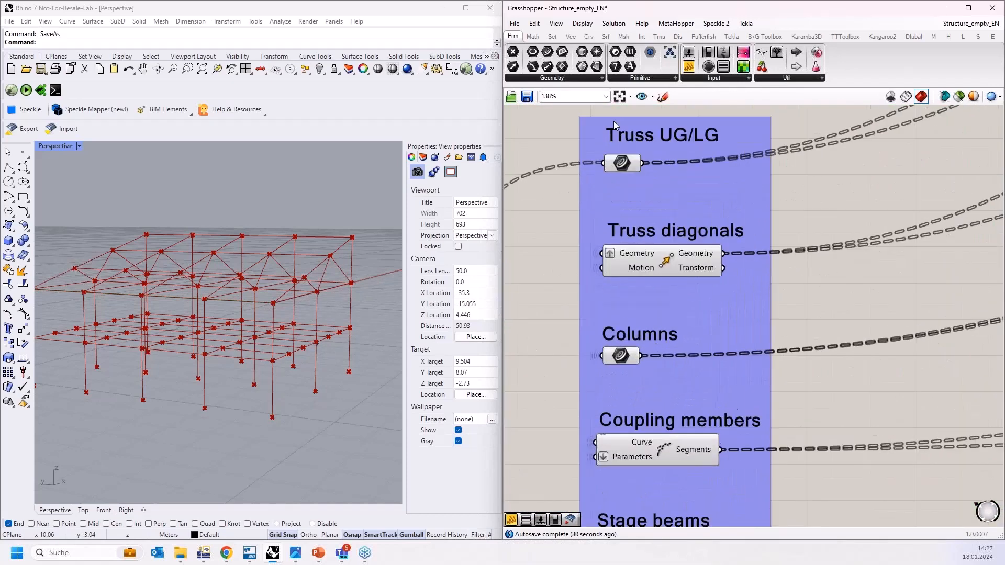
pyautogui.moveTo(893, 355); pyautogui.dragTo(889, 354)
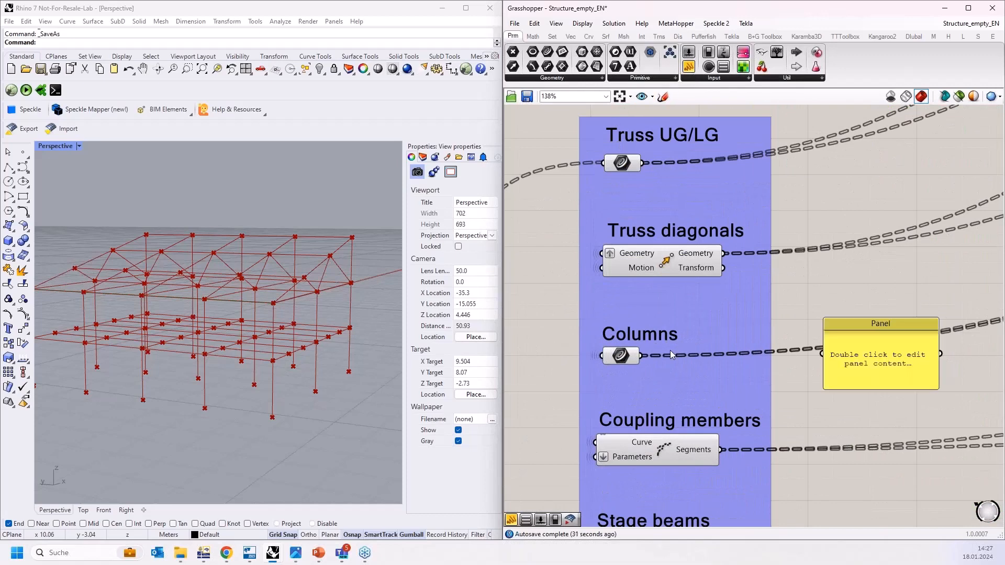
pyautogui.moveTo(642, 355); pyautogui.dragTo(805, 514)
pyautogui.scroll(-3, 680, 269)
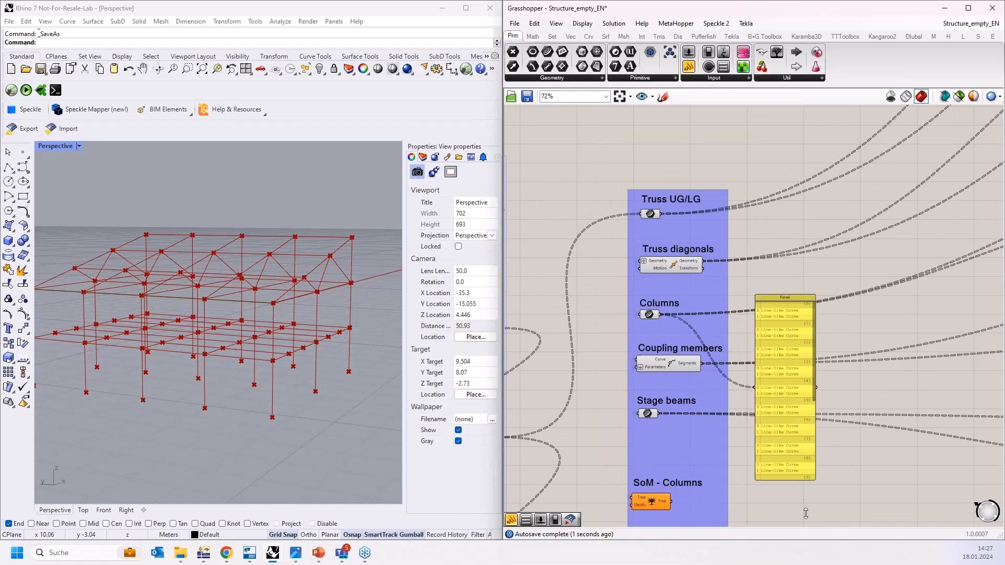
# Move the Columns curve panel farther away from the violet group
pyautogui.click(784, 419)
pyautogui.scroll(2, 781, 323)
pyautogui.moveTo(786, 322); pyautogui.dragTo(780, 277, button='right')
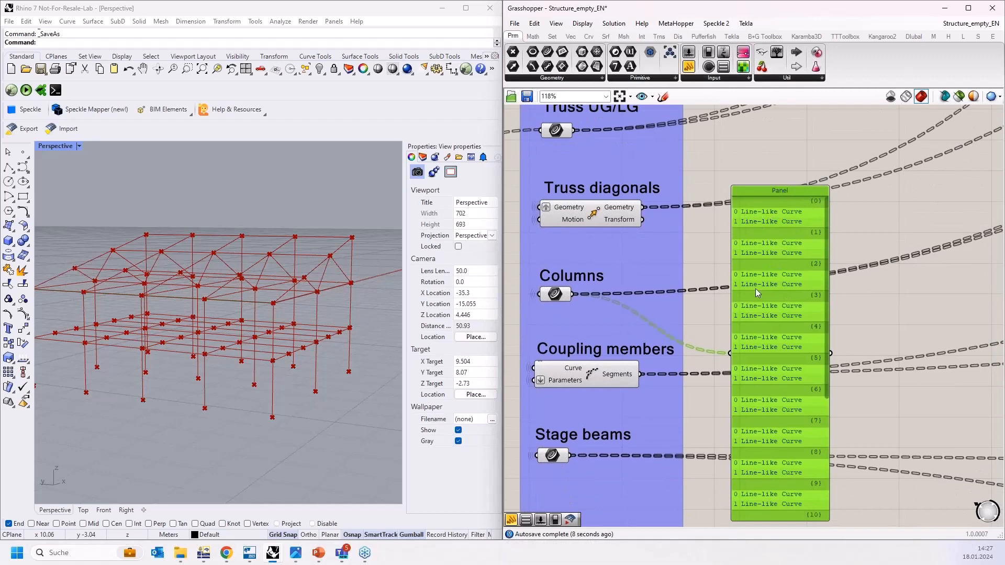
pyautogui.moveTo(754, 288); pyautogui.dragTo(891, 294)
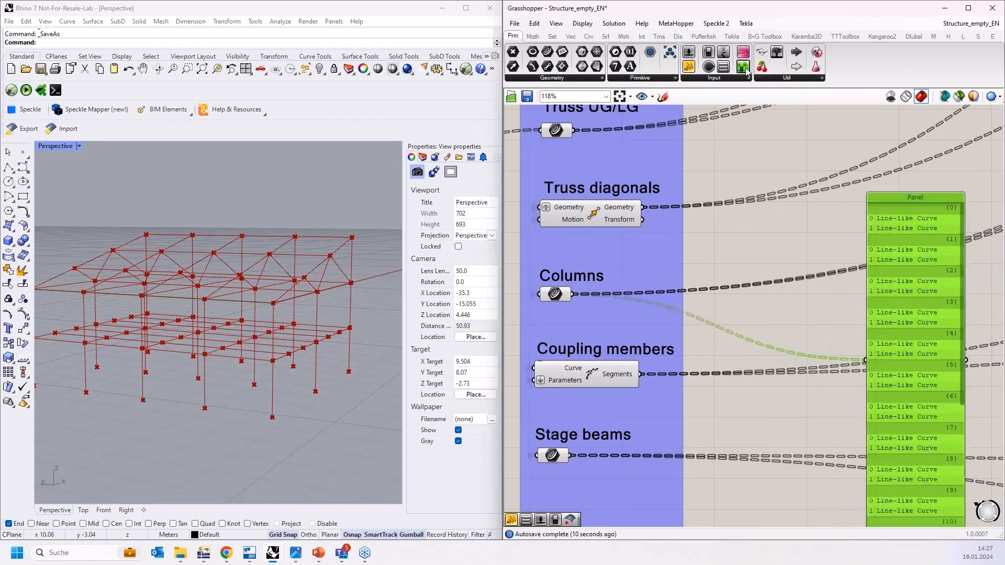
# Connect a Param Viewer to the Columns curve parameter, view its data tree as a diagram, and delete the viewer
pyautogui.moveTo(746, 72); pyautogui.dragTo(707, 271)
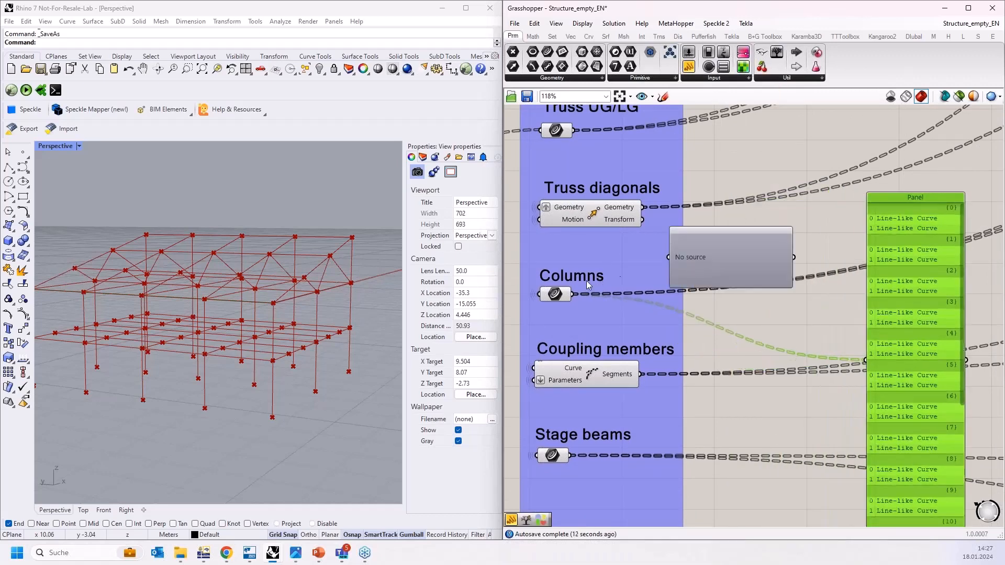
pyautogui.moveTo(576, 293); pyautogui.dragTo(669, 257)
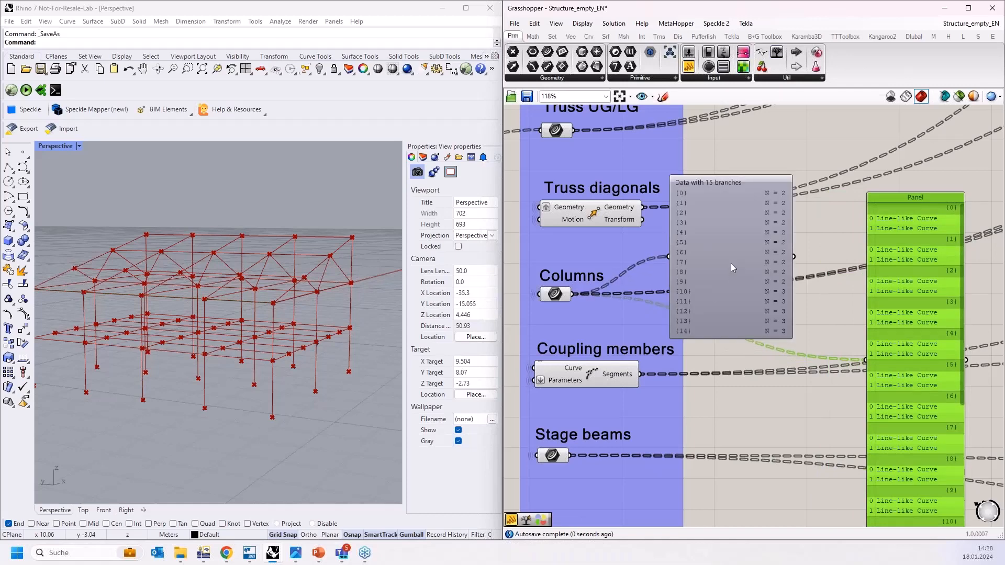
pyautogui.click(730, 267)
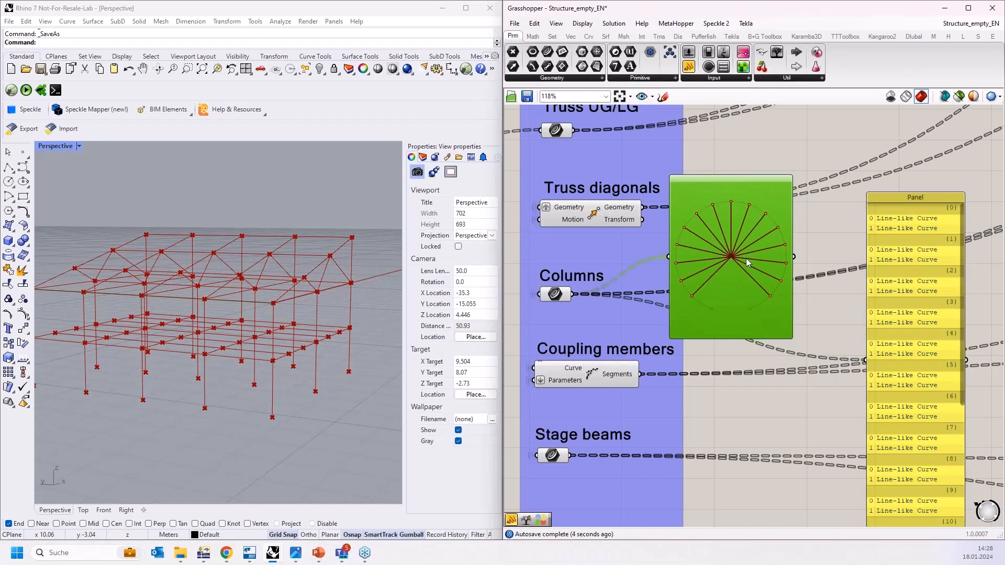
pyautogui.moveTo(730, 253); pyautogui.dragTo(731, 227)
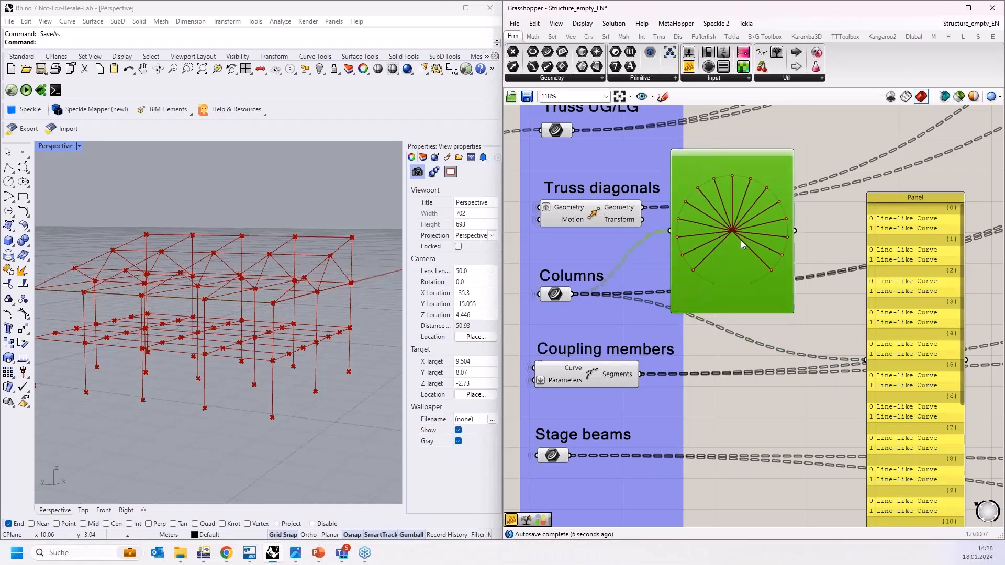
pyautogui.press('Delete')
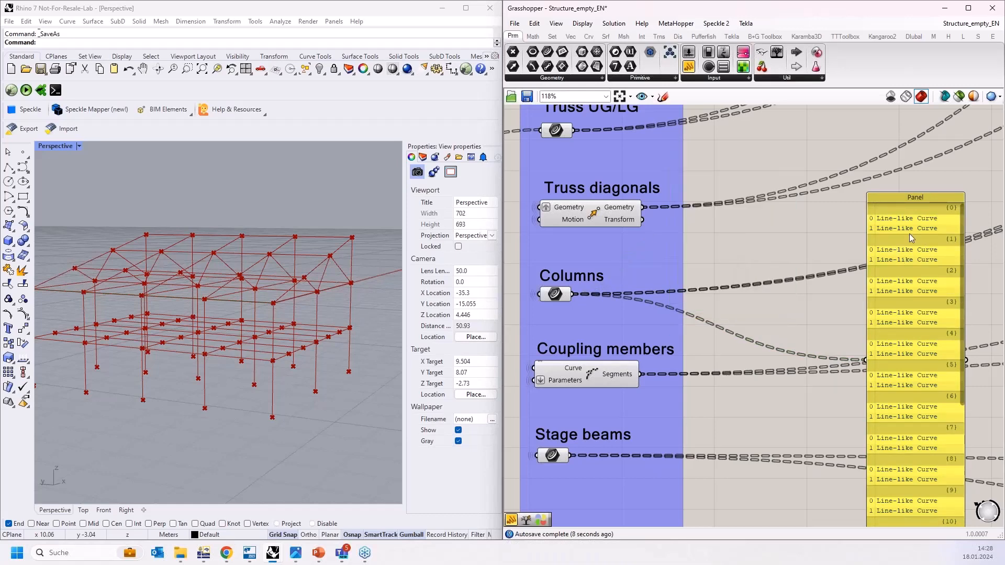
# Examine the last branches in the Columns curve panel and orbit the structure model to view its columns
pyautogui.moveTo(961, 263); pyautogui.dragTo(958, 410)
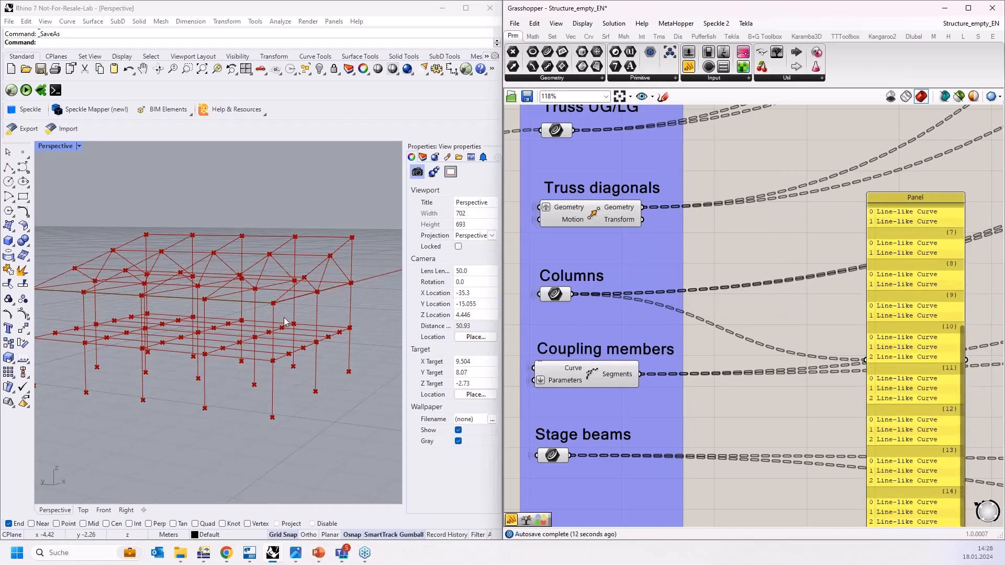
pyautogui.moveTo(291, 320); pyautogui.dragTo(297, 392, button='right')
pyautogui.moveTo(338, 222); pyautogui.dragTo(357, 405)
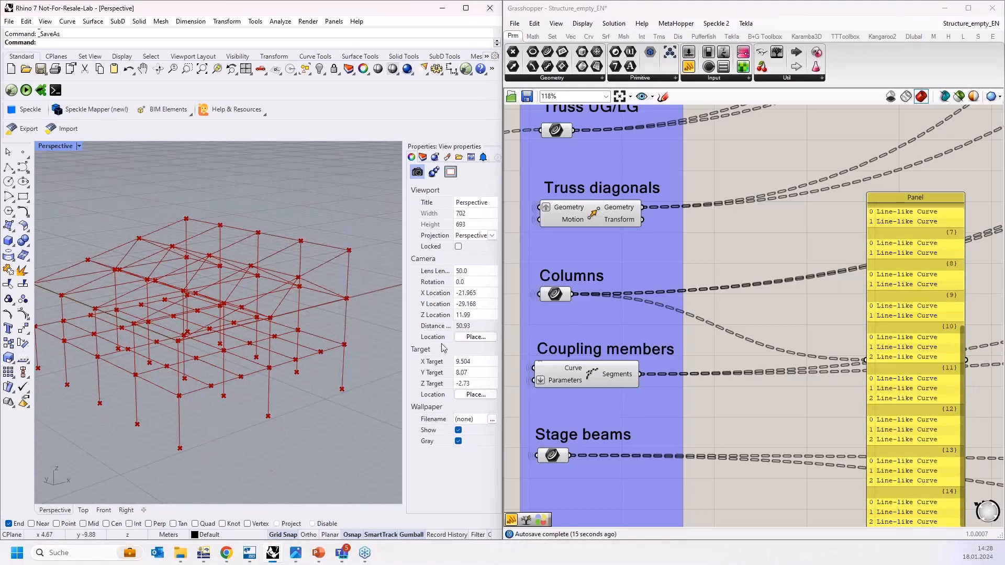
# Move the Columns curve panel slightly closer to the violet group
pyautogui.click(917, 307)
pyautogui.scroll(-3, 720, 251)
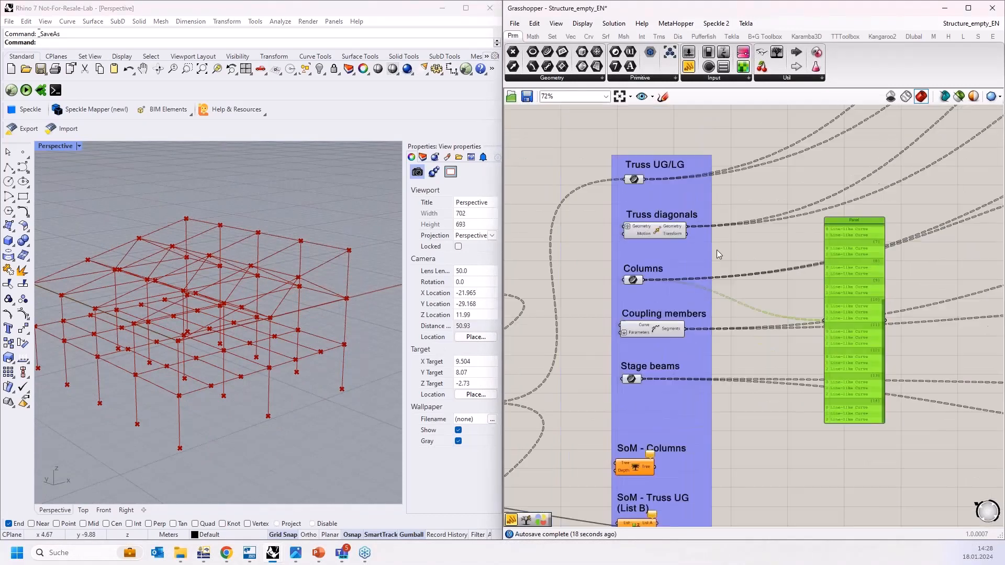
pyautogui.moveTo(742, 280); pyautogui.dragTo(710, 262)
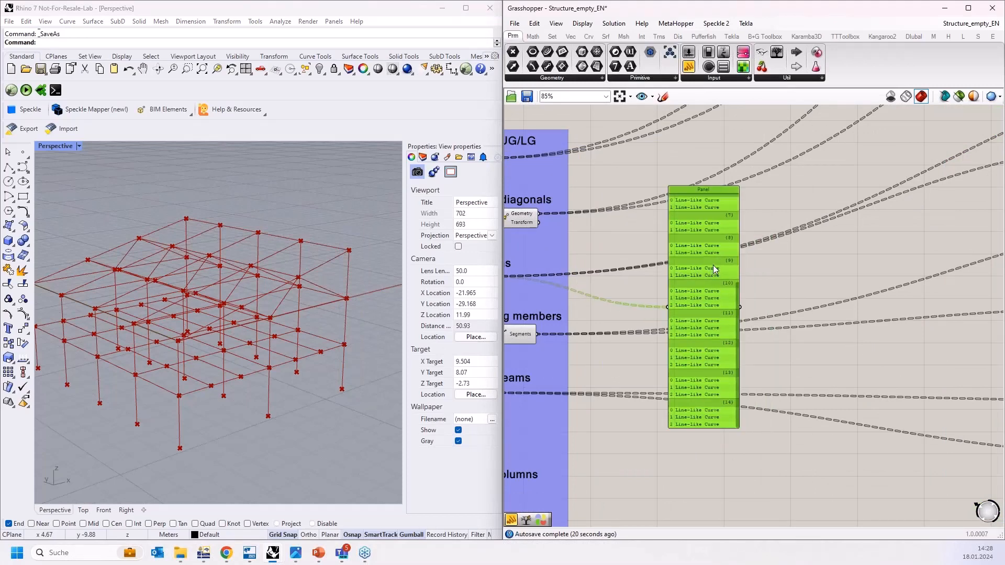
# Add a panel connected to the Columns component's Member output in the green group and enlarge it to read the listed members
pyautogui.scroll(-6, 587, 332)
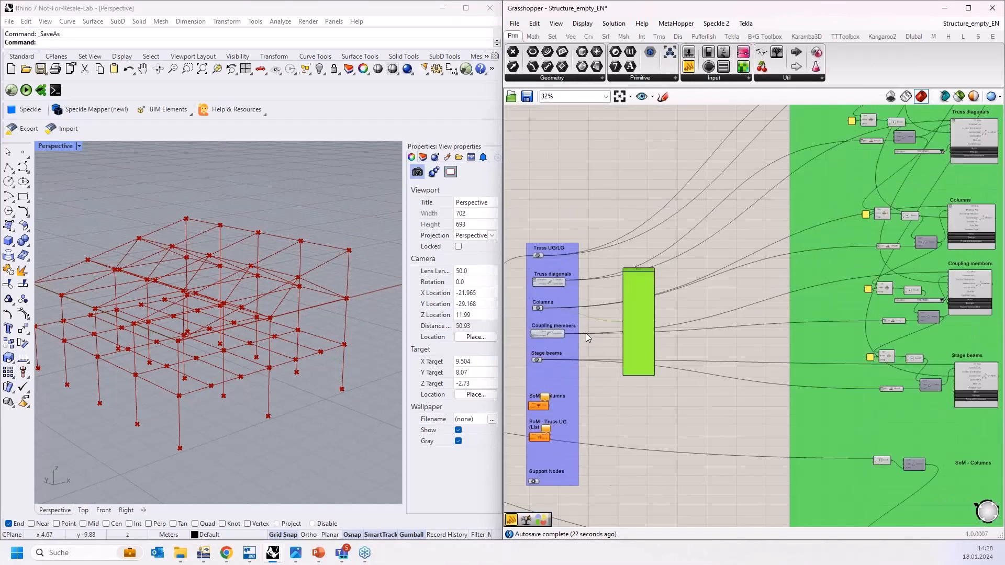
pyautogui.moveTo(947, 247); pyautogui.dragTo(812, 253, button='right')
pyautogui.scroll(6, 812, 254)
pyautogui.scroll(-3, 818, 252)
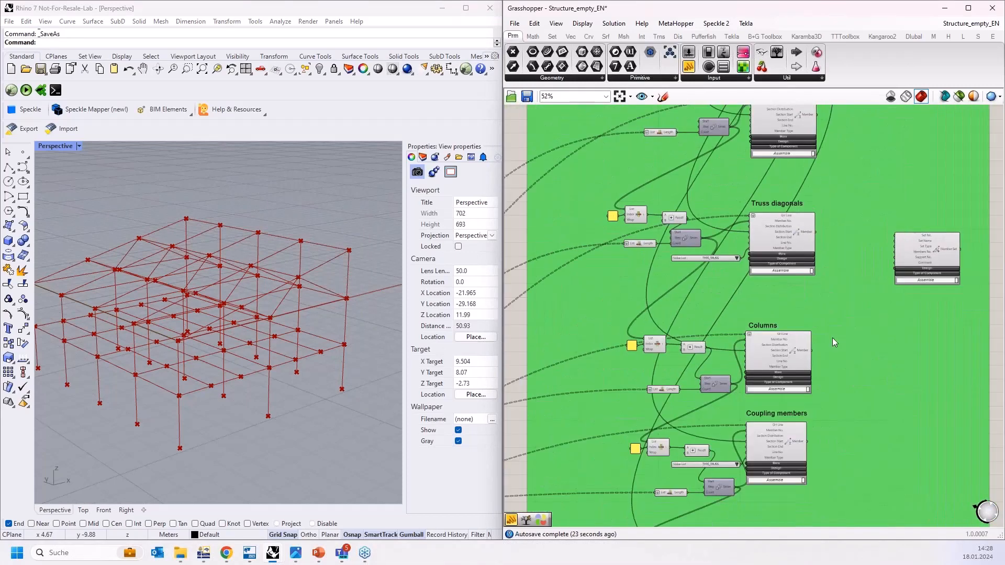
pyautogui.moveTo(832, 341); pyautogui.dragTo(832, 233, button='right')
pyautogui.moveTo(688, 67); pyautogui.dragTo(906, 484)
pyautogui.scroll(2, 828, 278)
pyautogui.scroll(-4, 898, 283)
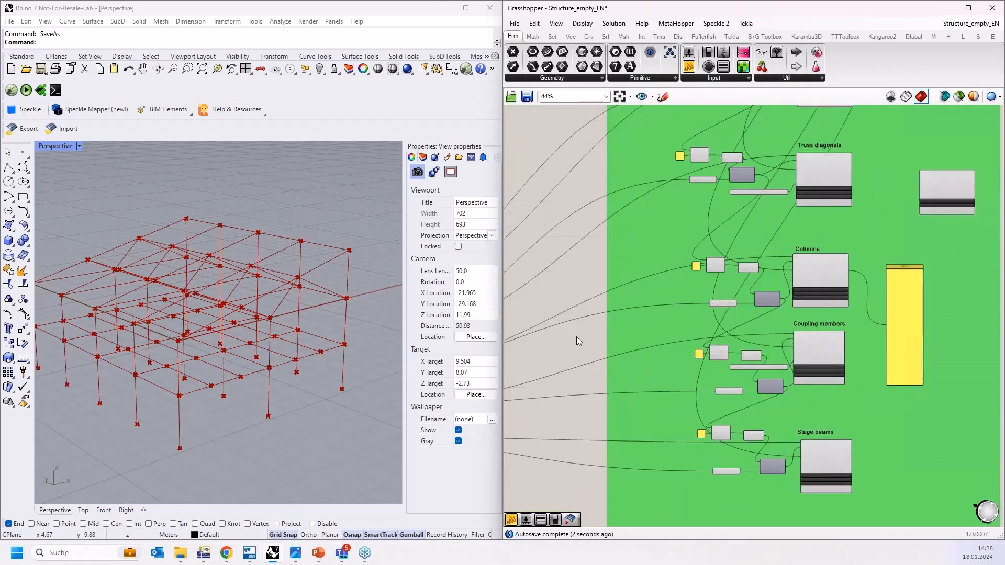
pyautogui.scroll(5, 864, 265)
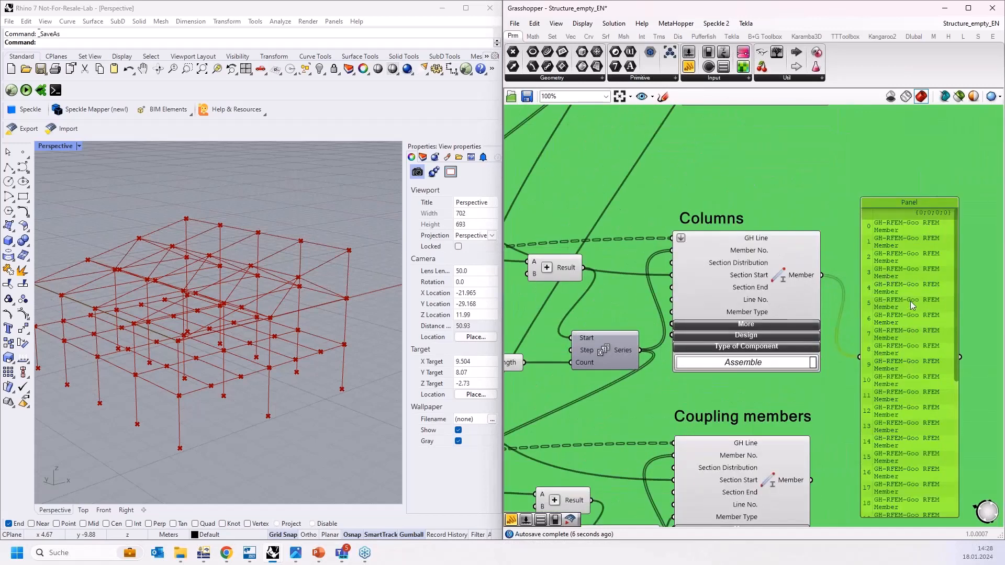
# Wire the Columns component's Member output into the Unflatten Tree's Tree input, moving the component there and back to the green group
pyautogui.scroll(-6, 909, 300)
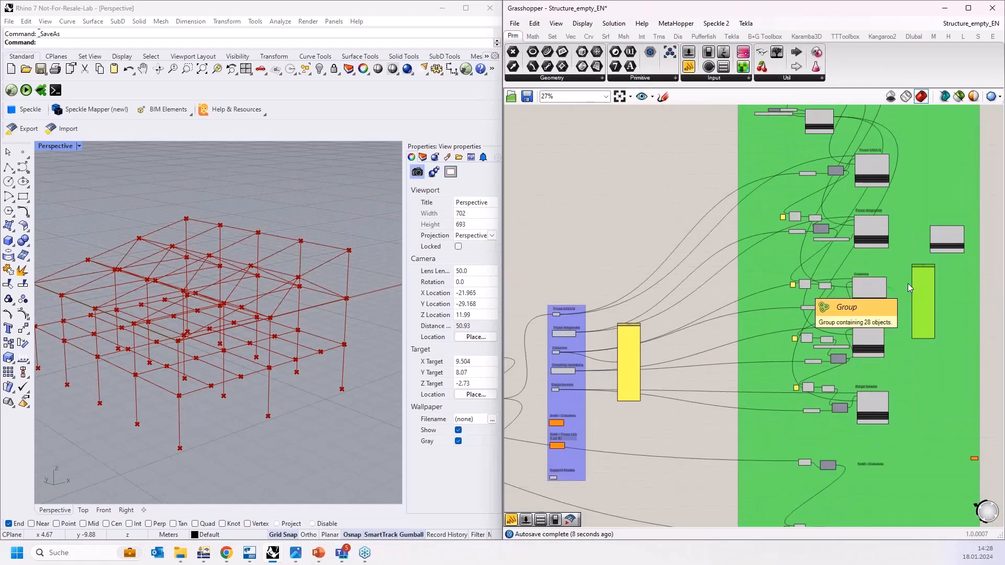
pyautogui.scroll(-3, 913, 287)
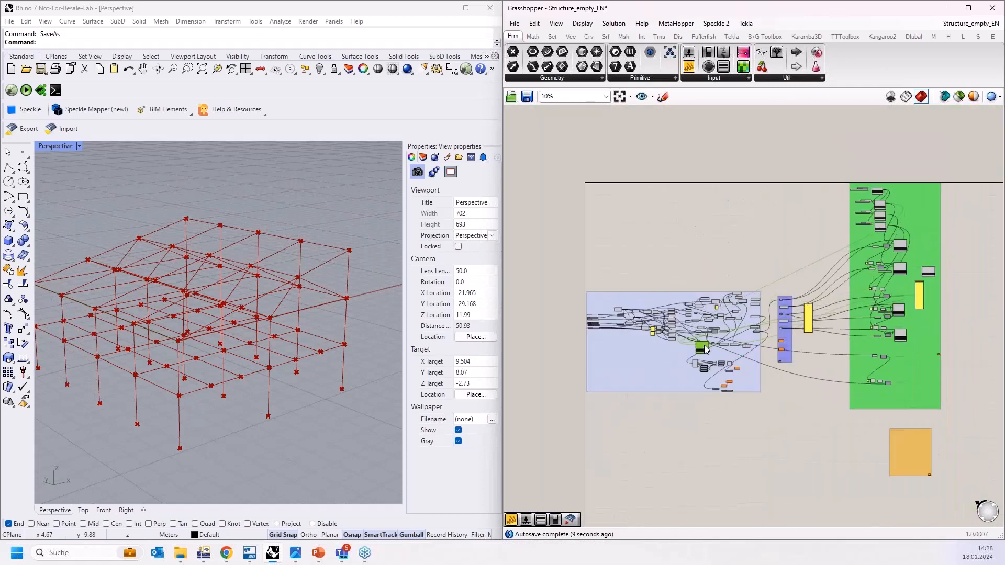
pyautogui.scroll(4, 715, 365)
pyautogui.scroll(3, 715, 366)
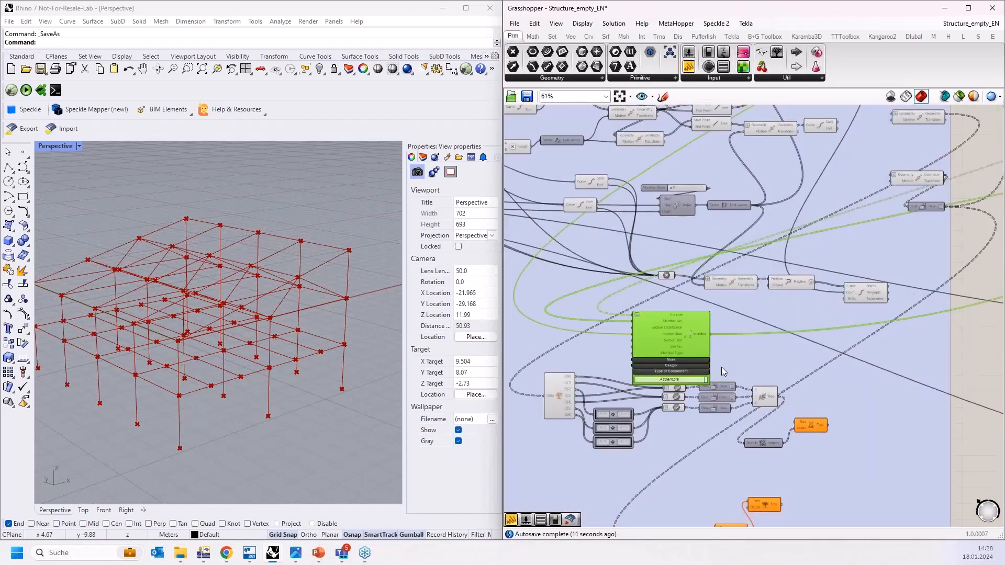
pyautogui.moveTo(622, 245); pyautogui.dragTo(690, 336)
pyautogui.scroll(-5, 563, 353)
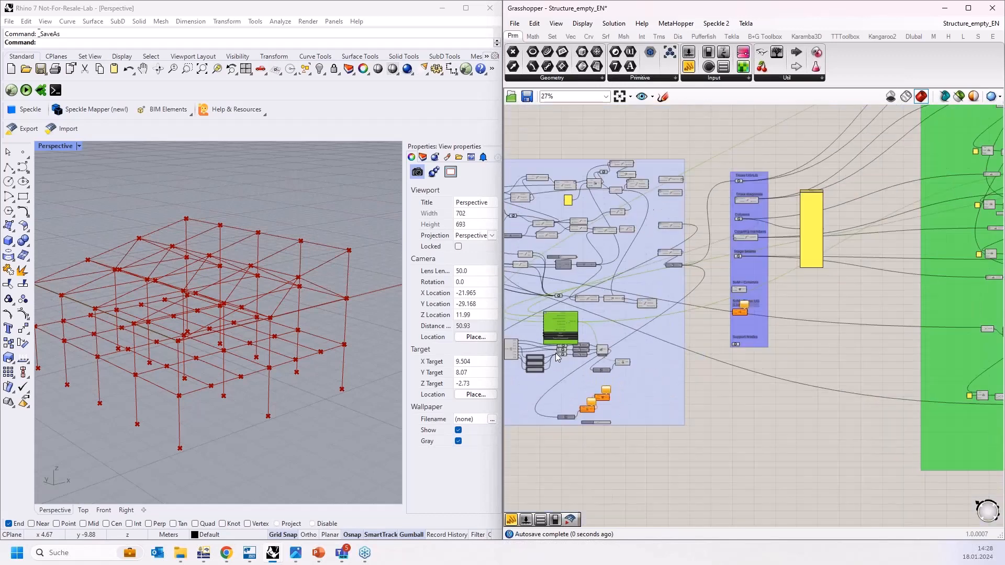
pyautogui.moveTo(823, 180); pyautogui.dragTo(813, 360)
# Add a panel connected to the Tree output of the three-input component marked Reduce, and enlarge it to list the curves
pyautogui.scroll(8, 541, 346)
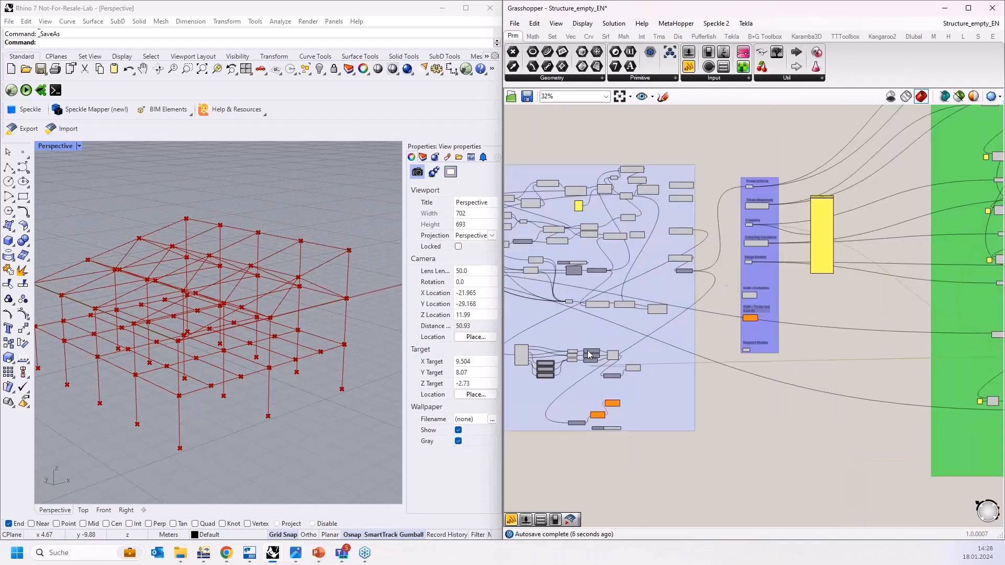
pyautogui.moveTo(802, 400); pyautogui.dragTo(761, 340, button='right')
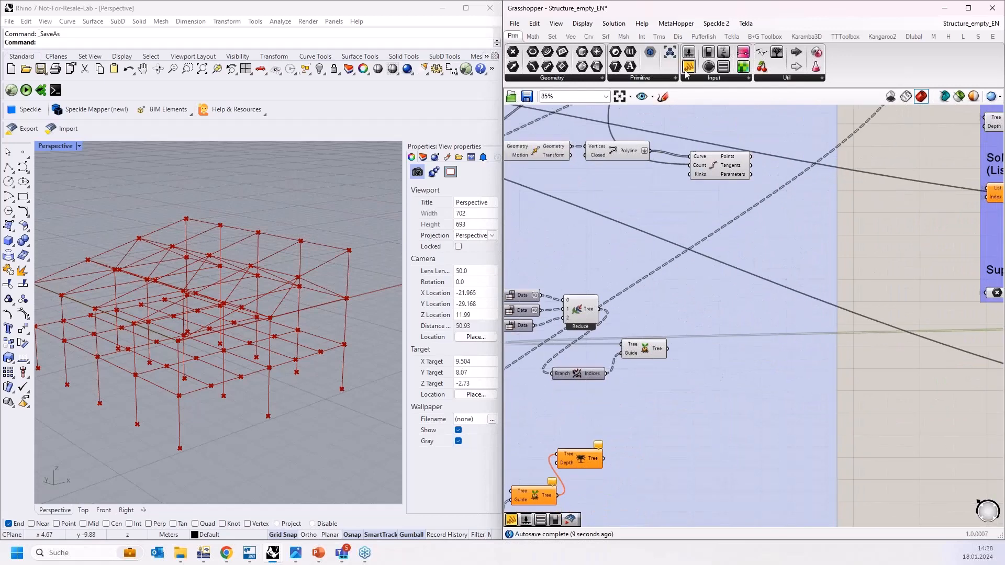
pyautogui.moveTo(688, 66); pyautogui.dragTo(703, 330)
pyautogui.moveTo(599, 309); pyautogui.dragTo(697, 513)
pyautogui.click(708, 355)
pyautogui.click(710, 348)
pyautogui.moveTo(695, 363); pyautogui.dragTo(723, 274)
# Reposition the curve list panel so it sits clear of the Unflatten Tree component
pyautogui.scroll(3, 723, 273)
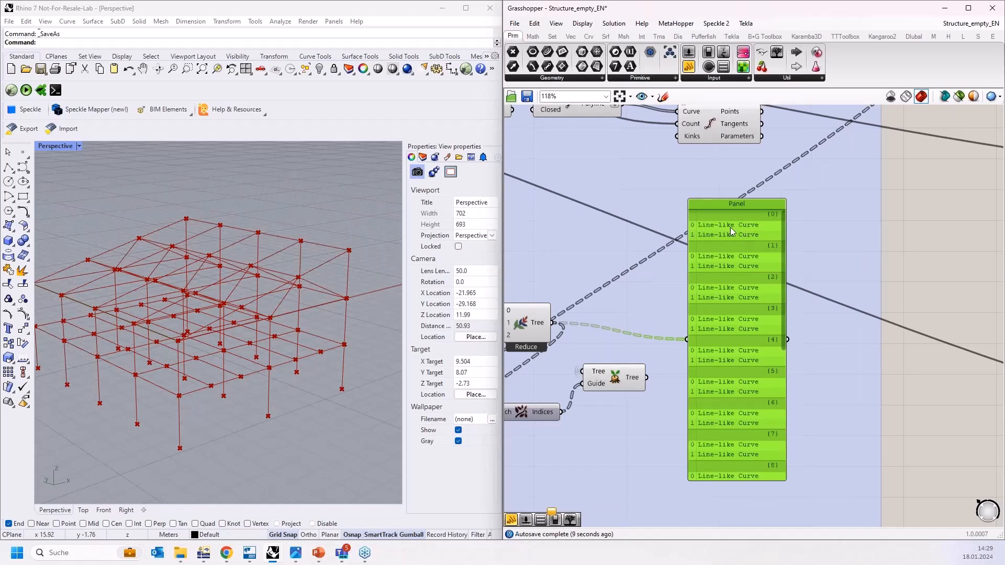
pyautogui.moveTo(731, 253); pyautogui.dragTo(741, 245)
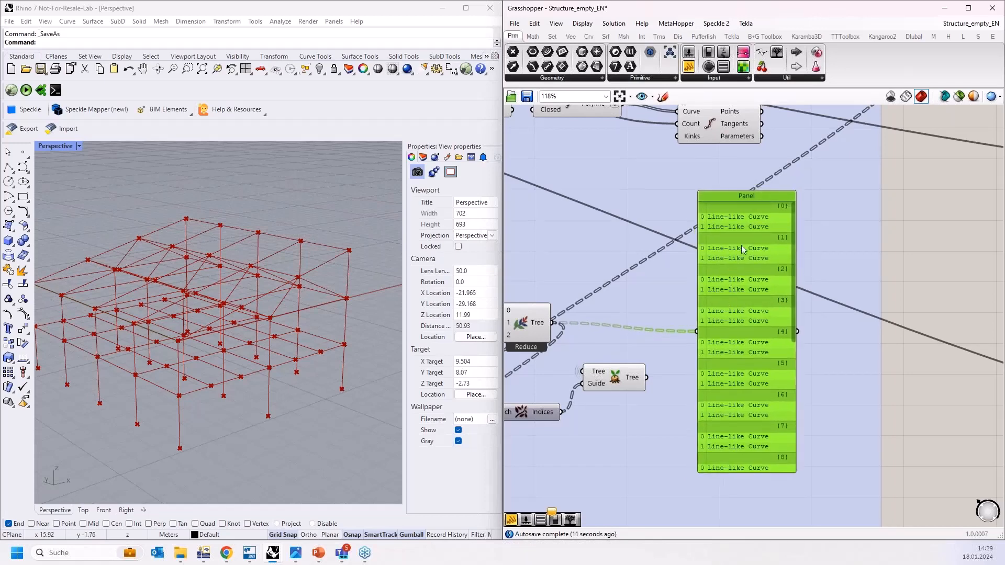
pyautogui.moveTo(758, 306); pyautogui.dragTo(749, 301)
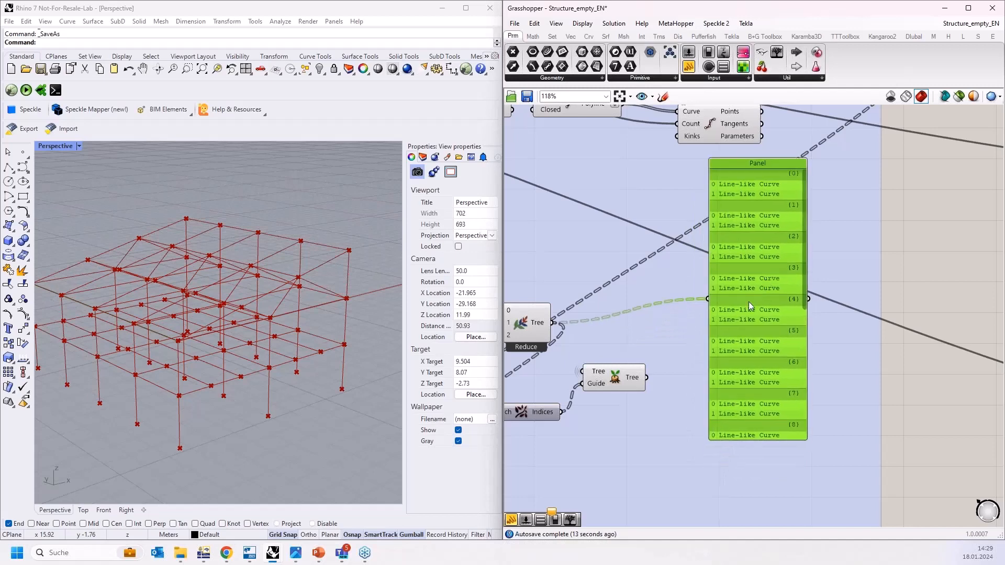
pyautogui.moveTo(646, 309); pyautogui.dragTo(693, 269, button='right')
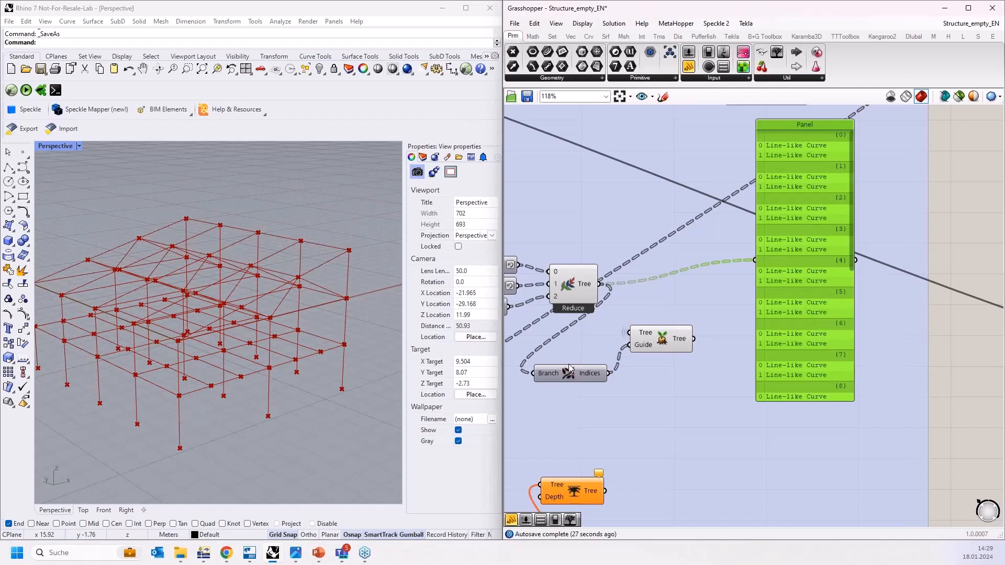
# Inspect the branch indices and the Unflatten Tree connections, and delete the curve list panel
pyautogui.moveTo(594, 375)
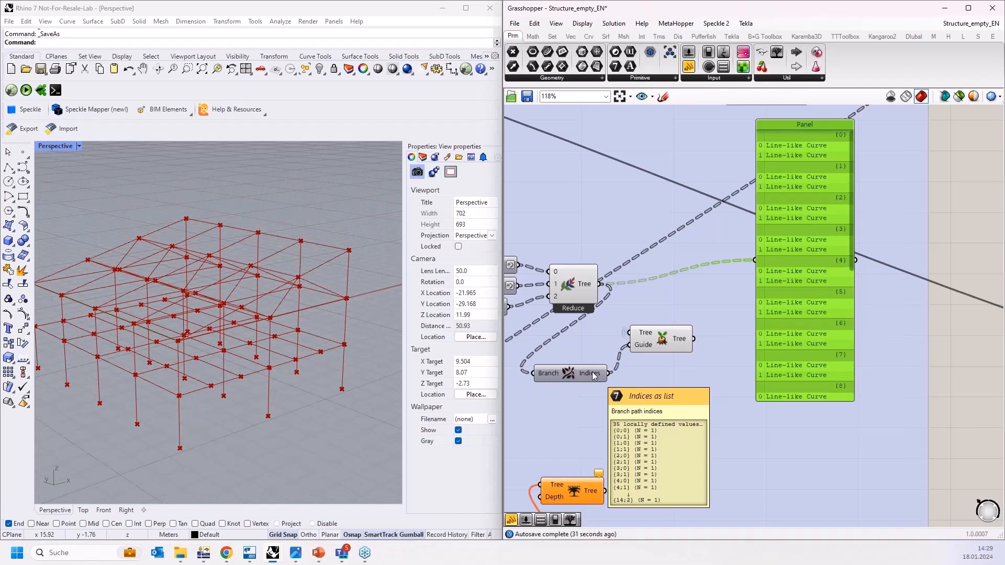
pyautogui.click(664, 341)
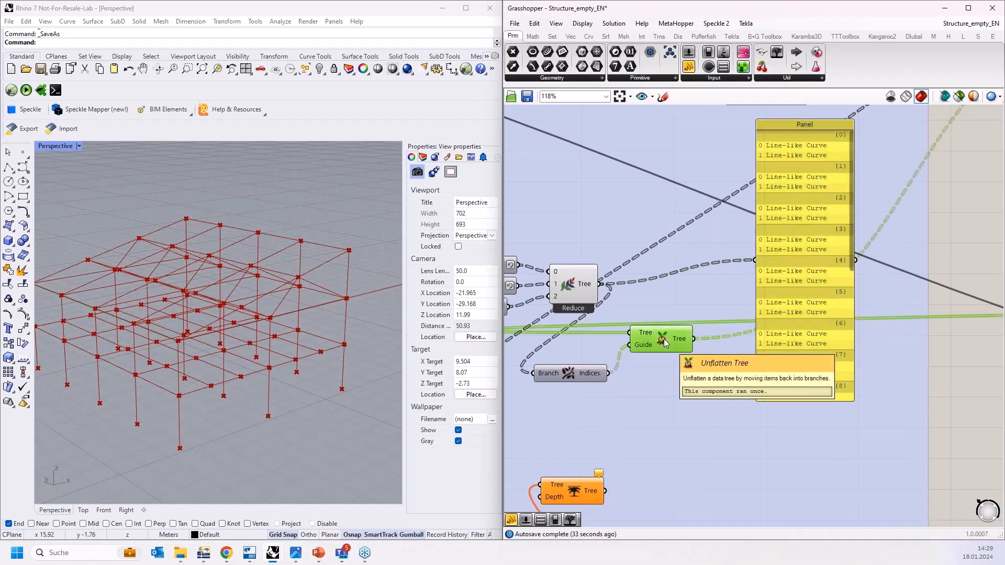
pyautogui.click(821, 281)
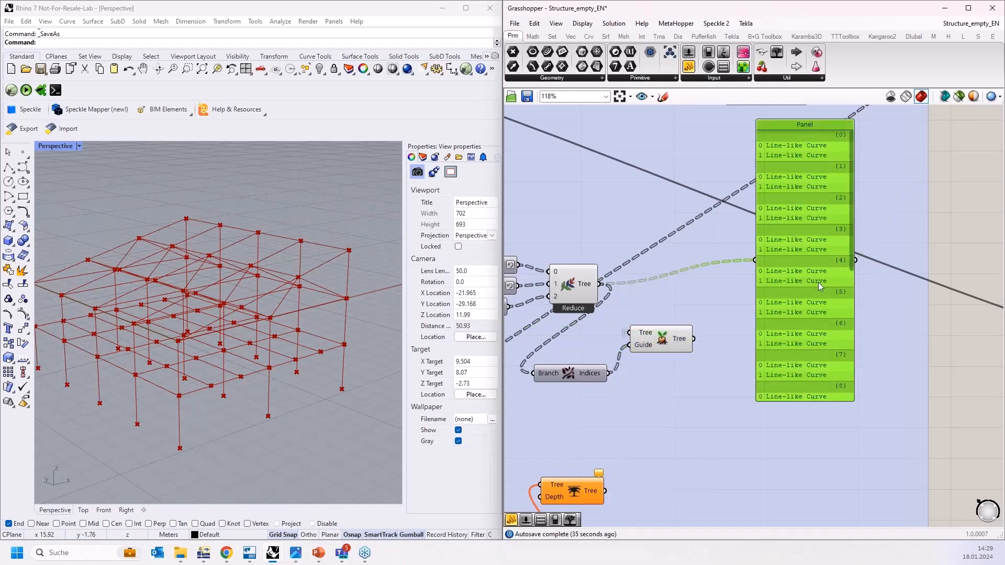
pyautogui.press('Delete')
# Move the Unflatten Tree component farther from the branch Indices component and inspect the data in its Tree input
pyautogui.moveTo(631, 332); pyautogui.dragTo(682, 344)
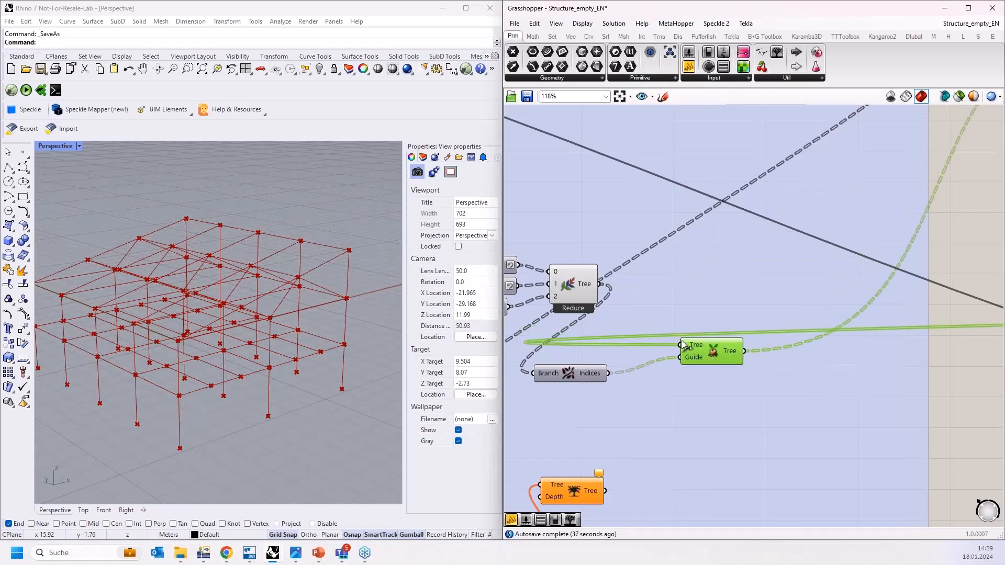
pyautogui.moveTo(691, 346)
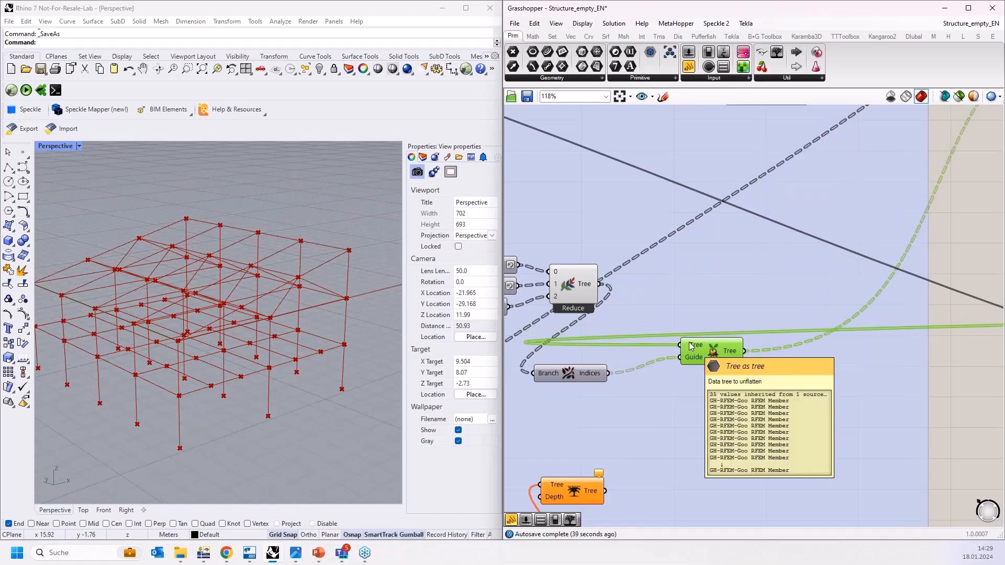
pyautogui.scroll(-8, 654, 357)
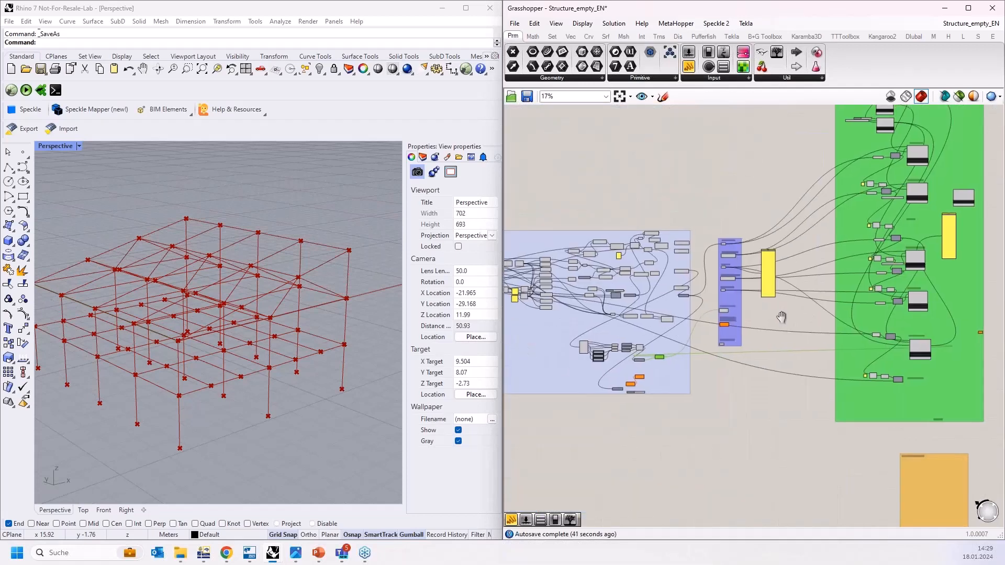
# Move the columns' Member component back beneath the Columns label and place the Member Set component beneath the SoM - Columns label
pyautogui.scroll(5, 843, 387)
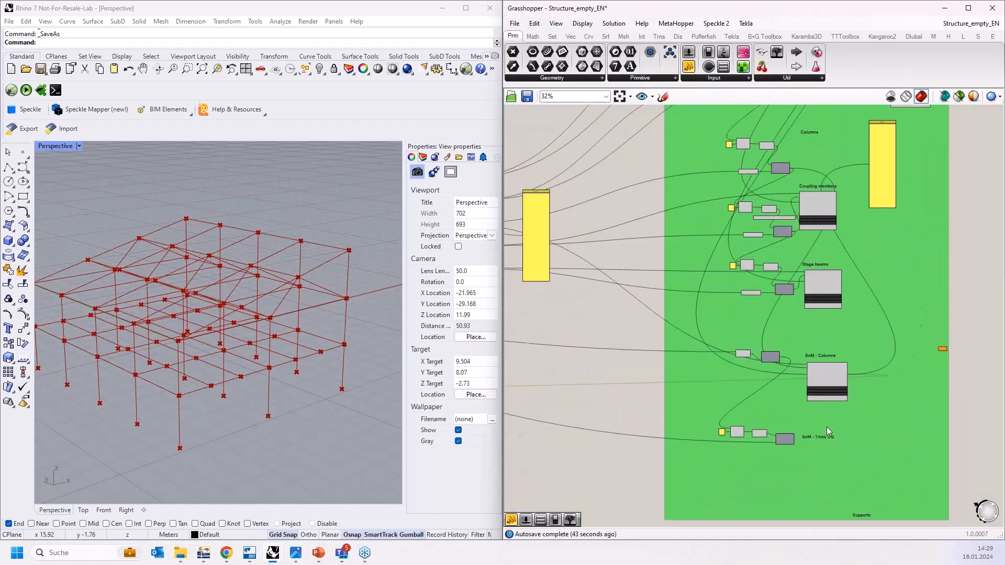
pyautogui.scroll(-4, 827, 426)
pyautogui.scroll(6, 828, 252)
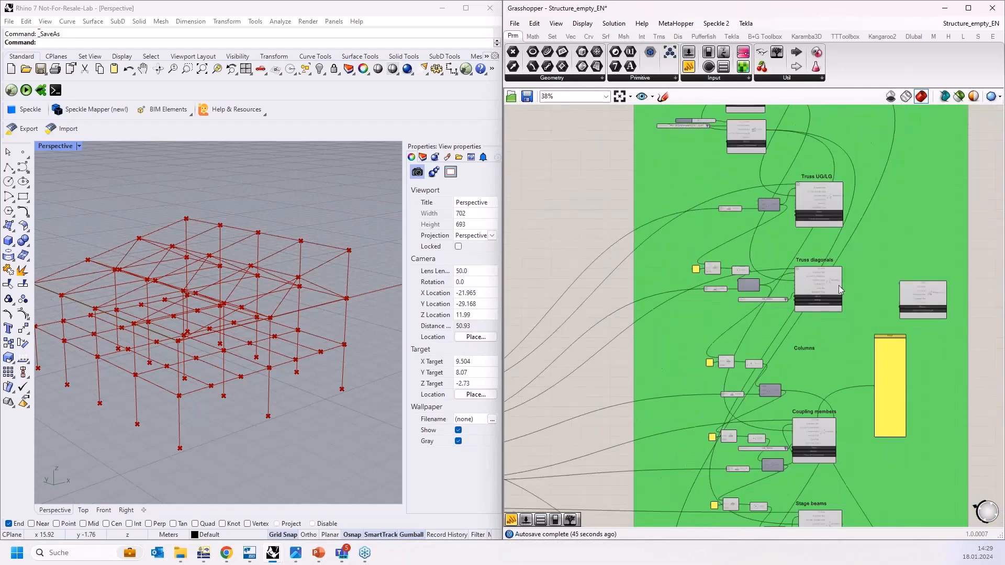
pyautogui.scroll(2, 953, 302)
pyautogui.scroll(-5, 888, 268)
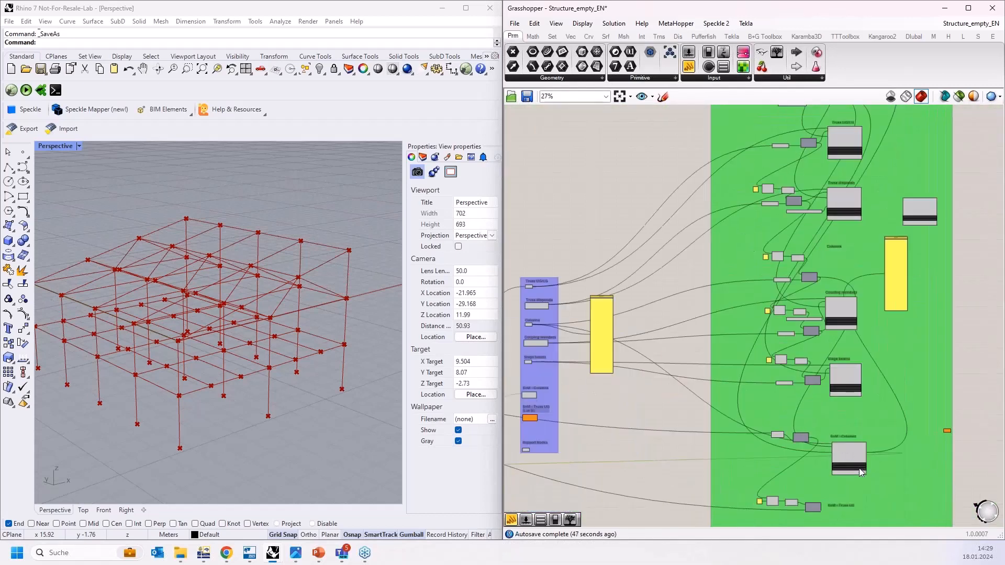
pyautogui.scroll(2, 846, 462)
pyautogui.scroll(-4, 837, 461)
pyautogui.moveTo(837, 460); pyautogui.dragTo(844, 289)
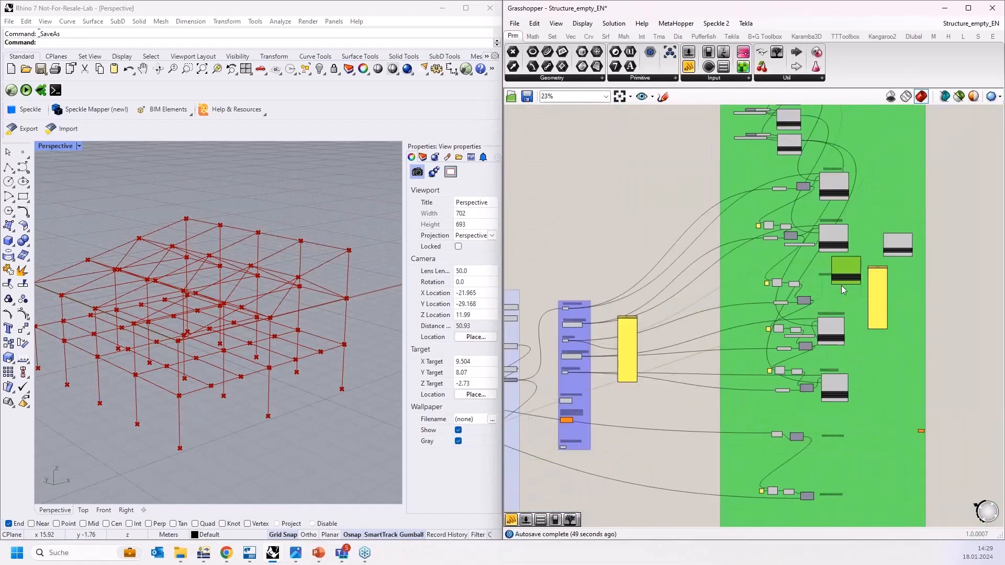
pyautogui.moveTo(896, 252); pyautogui.dragTo(840, 447)
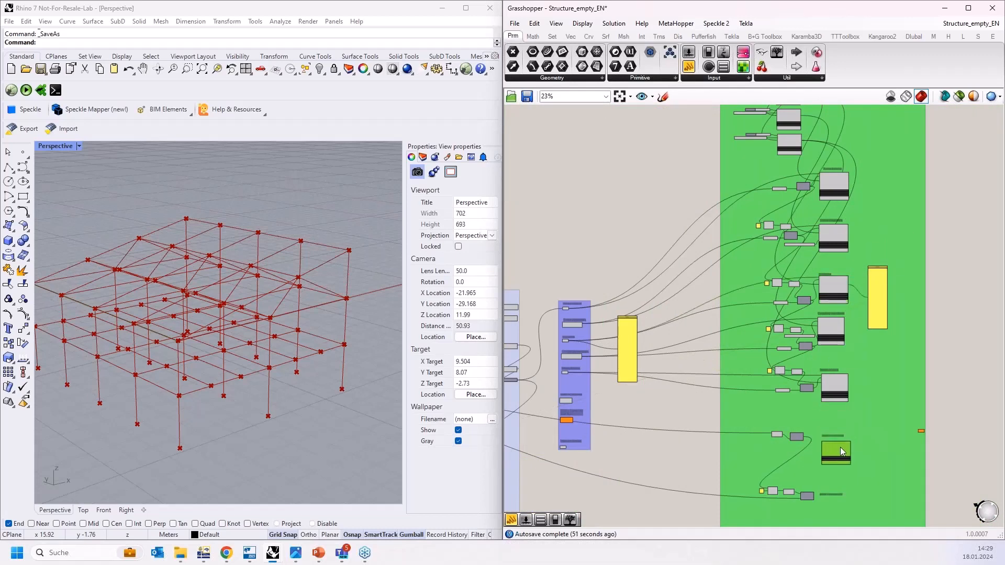
# Trace the Columns Member output to the Unflatten Tree component and move the branch Indices component closer to Unflatten Tree
pyautogui.scroll(5, 824, 276)
pyautogui.scroll(3, 871, 311)
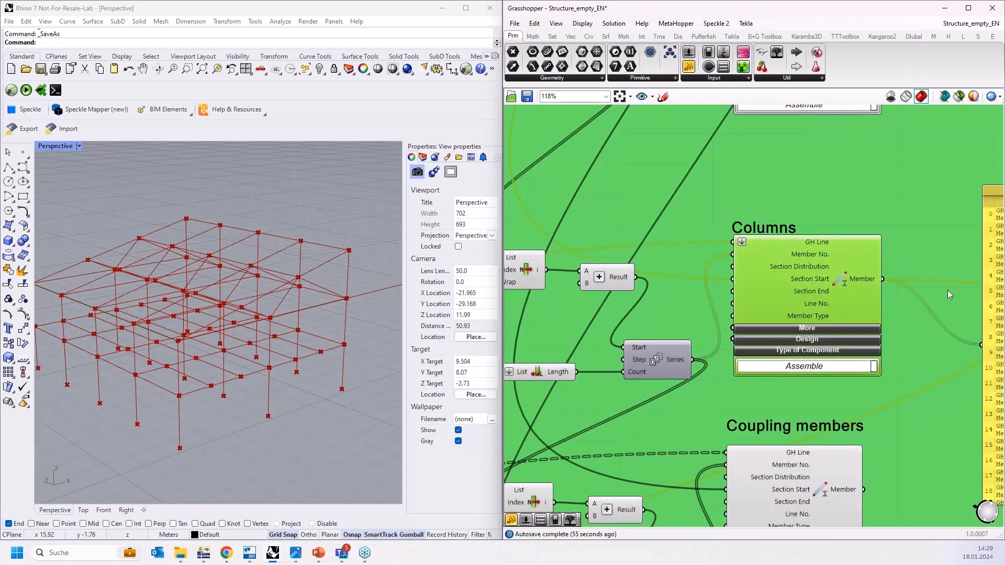
pyautogui.scroll(-6, 910, 252)
pyautogui.scroll(3, 626, 383)
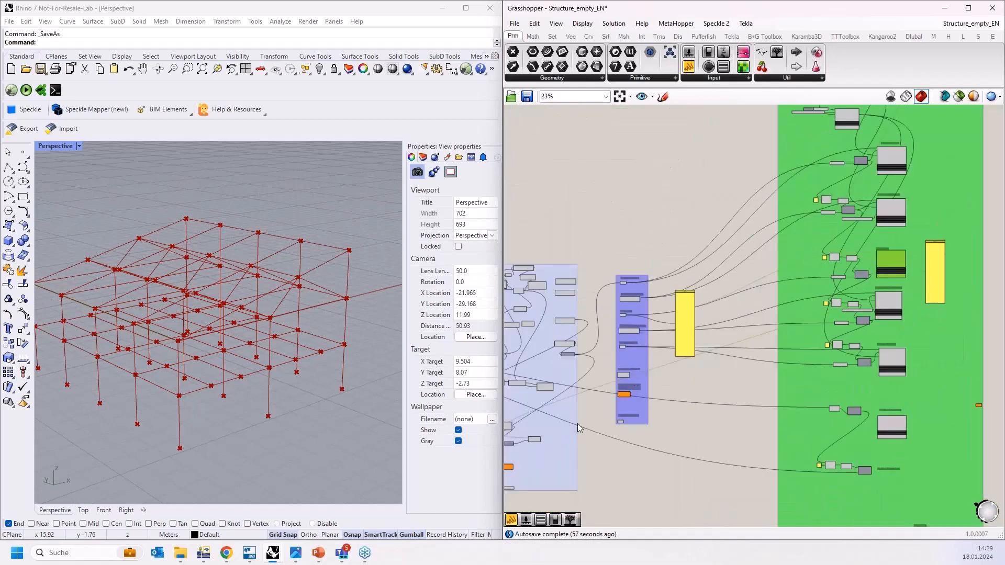
pyautogui.scroll(5, 627, 383)
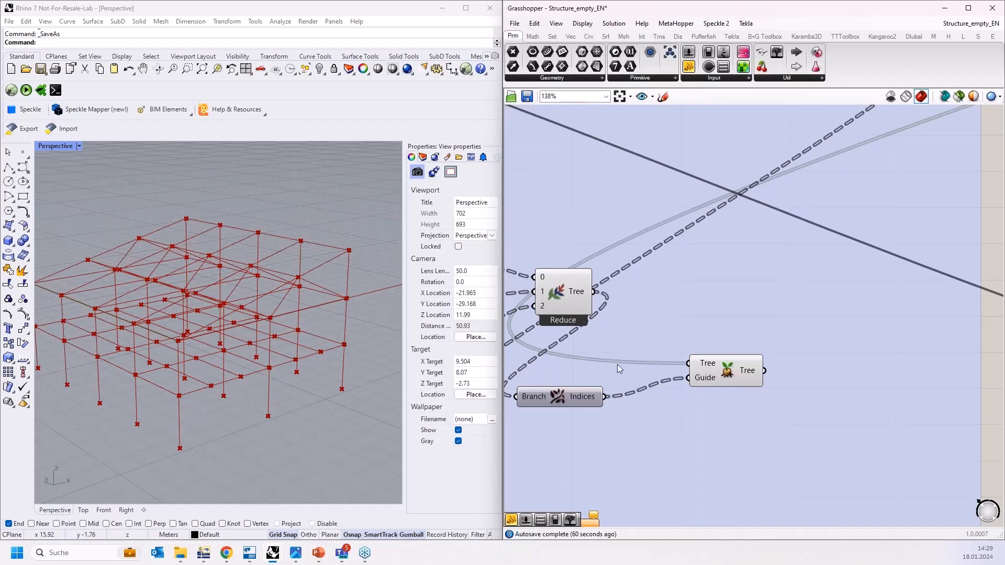
pyautogui.moveTo(540, 388); pyautogui.dragTo(617, 380, button='right')
pyautogui.moveTo(635, 390); pyautogui.dragTo(673, 384)
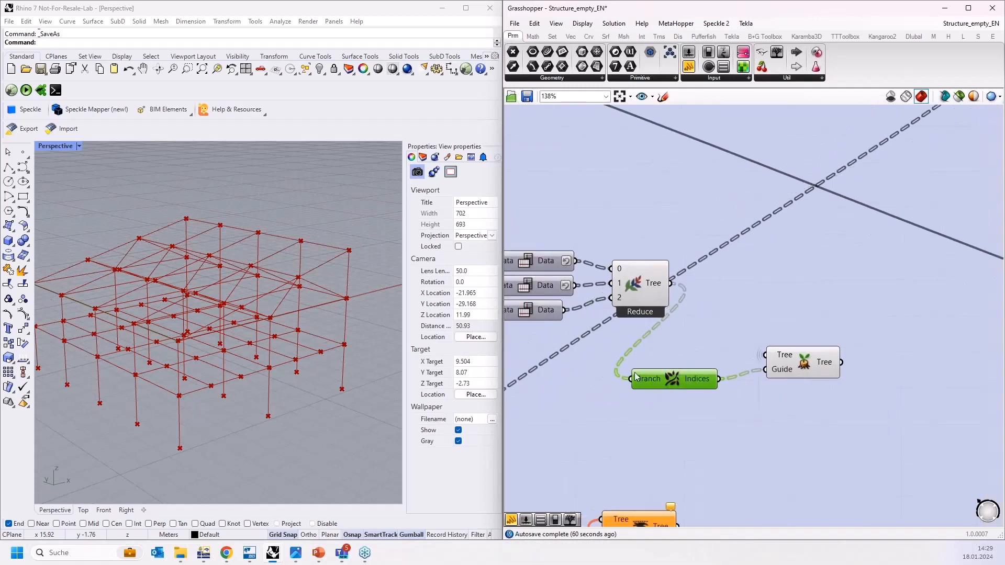
# Connect the Unflatten Tree output to the Tree input of the Trim Tree component under SoM - Columns
pyautogui.scroll(-5, 565, 369)
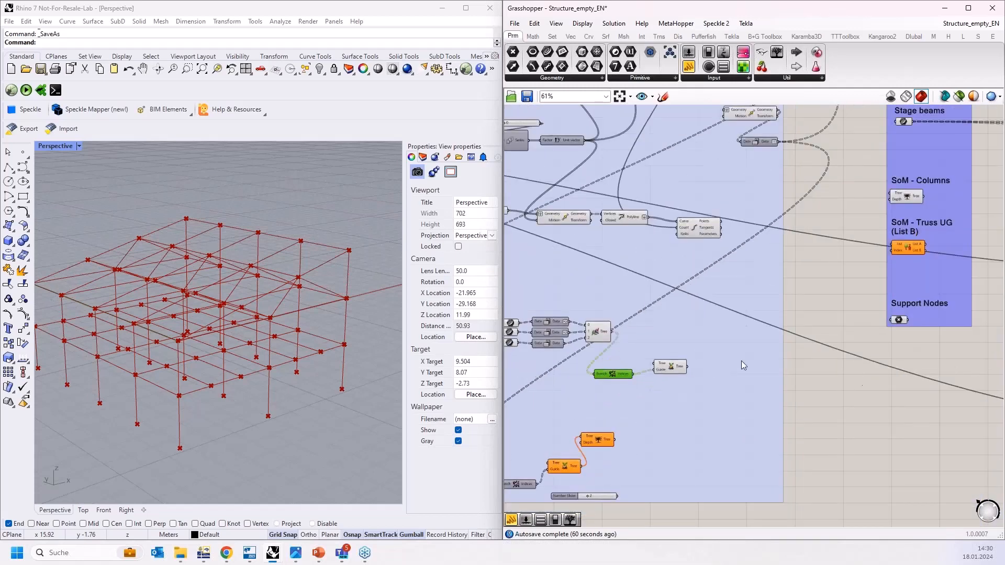
pyautogui.moveTo(865, 290); pyautogui.dragTo(805, 333, button='right')
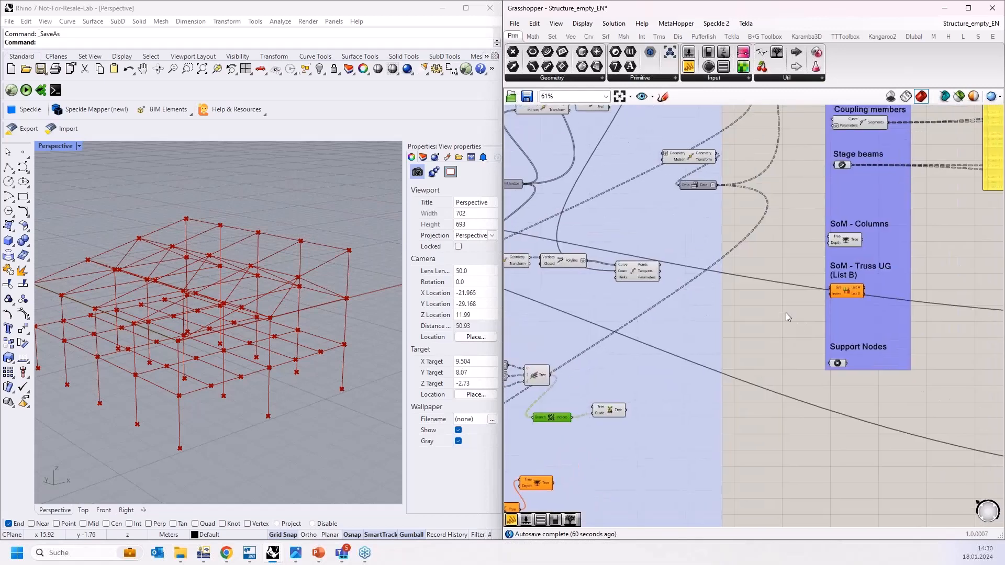
pyautogui.click(618, 410)
pyautogui.scroll(5, 774, 301)
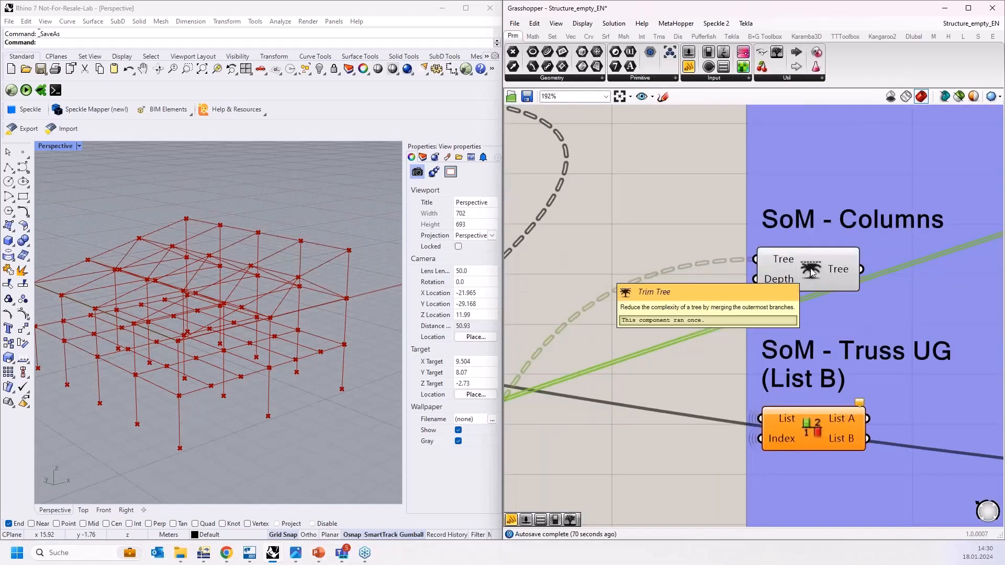
pyautogui.moveTo(689, 282); pyautogui.dragTo(623, 301, button='right')
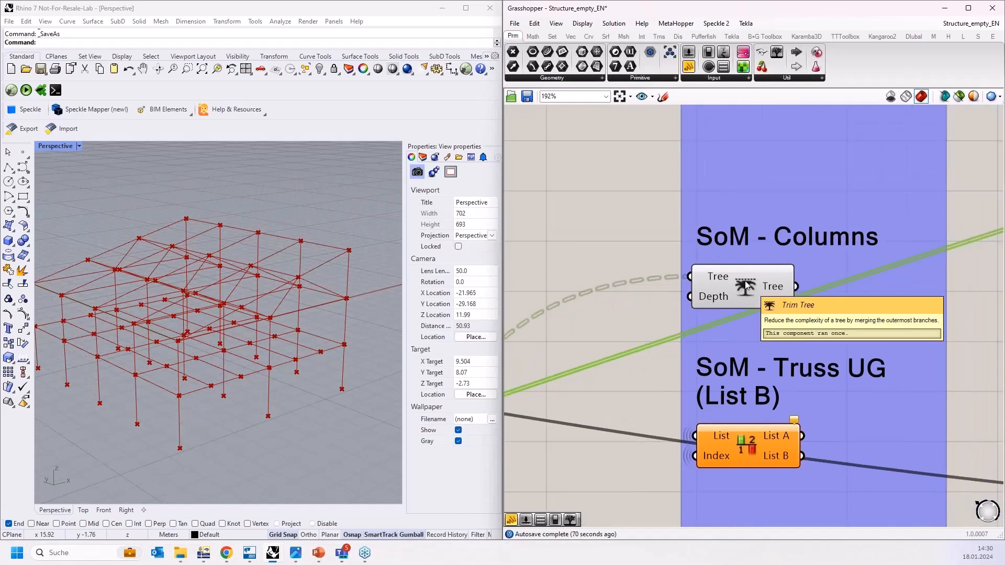
# List the SoM - Columns Trim Tree output in an enlarged panel, check its branches, and delete the panel
pyautogui.scroll(-5, 572, 262)
pyautogui.moveTo(689, 66); pyautogui.dragTo(804, 282)
pyautogui.scroll(2, 673, 271)
pyautogui.moveTo(674, 271); pyautogui.dragTo(800, 285)
pyautogui.moveTo(859, 319); pyautogui.dragTo(858, 489)
pyautogui.moveTo(846, 373); pyautogui.dragTo(836, 334)
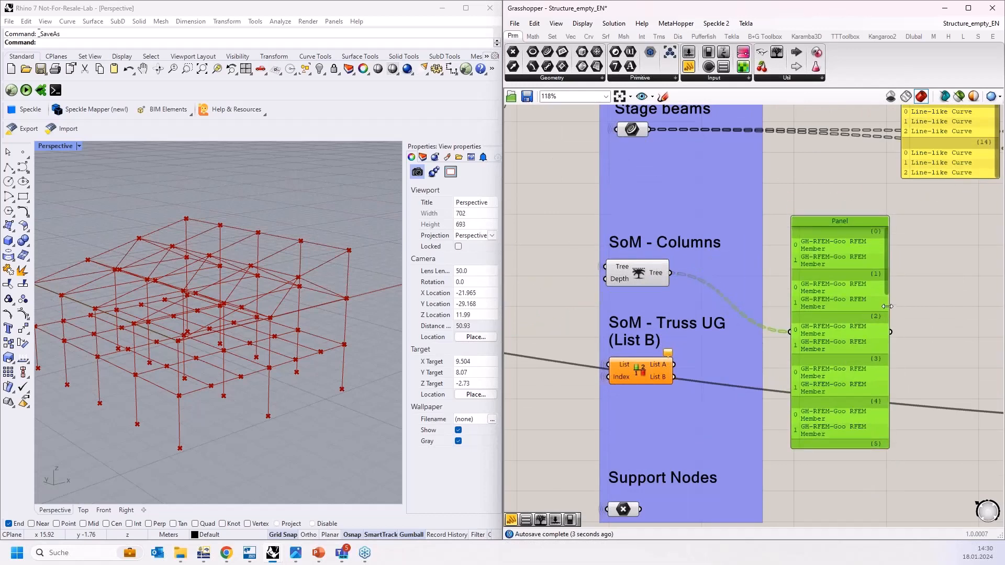
pyautogui.moveTo(887, 306); pyautogui.dragTo(931, 306)
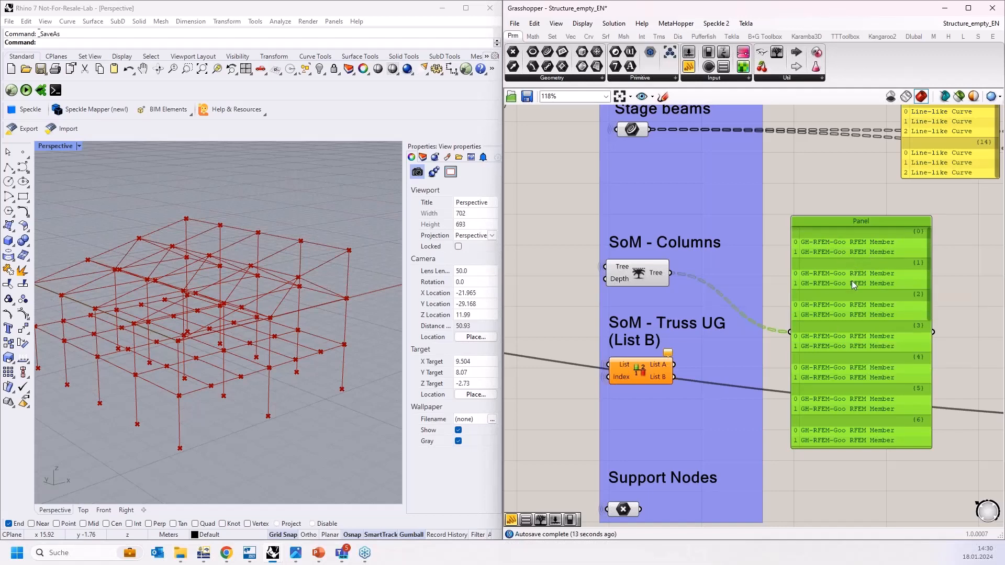
pyautogui.scroll(-5, 858, 311)
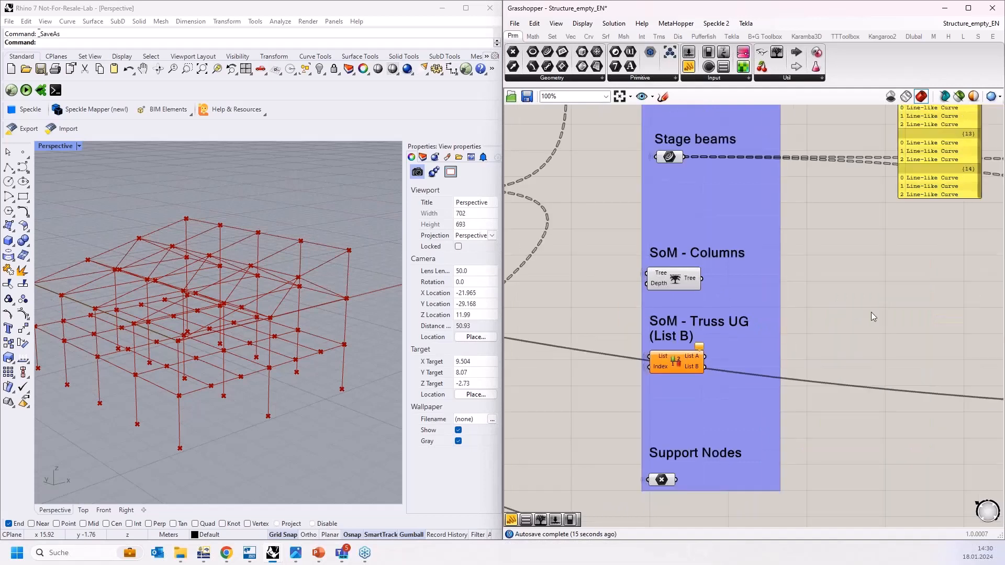
# Connect the Trim Tree output to the Member Set's Members No. input, keeping the Member Set component under the SoM - Columns label
pyautogui.scroll(-3, 774, 318)
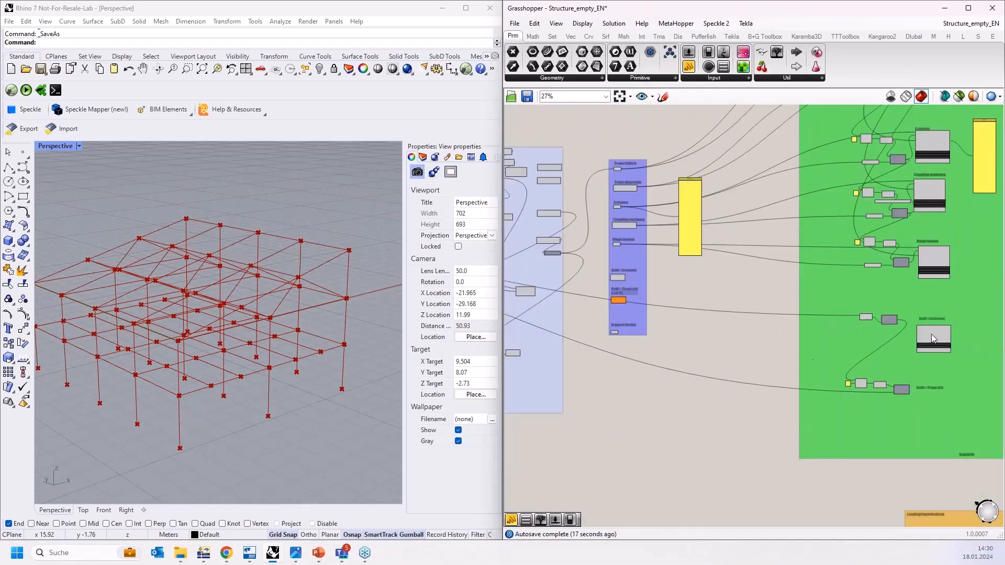
pyautogui.moveTo(931, 333); pyautogui.dragTo(724, 287)
pyautogui.scroll(4, 650, 284)
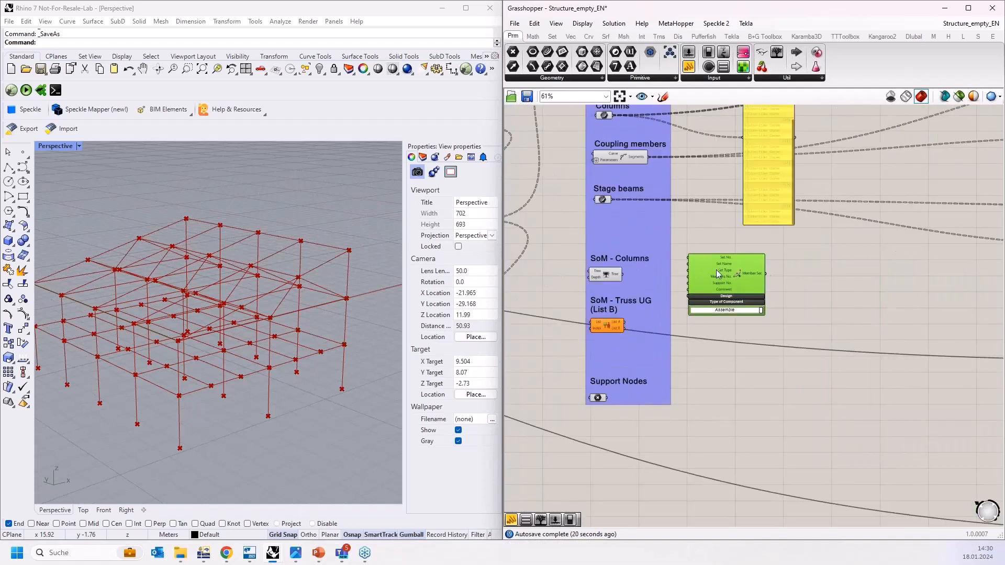
pyautogui.scroll(4, 652, 271)
pyautogui.moveTo(584, 280); pyautogui.dragTo(701, 281)
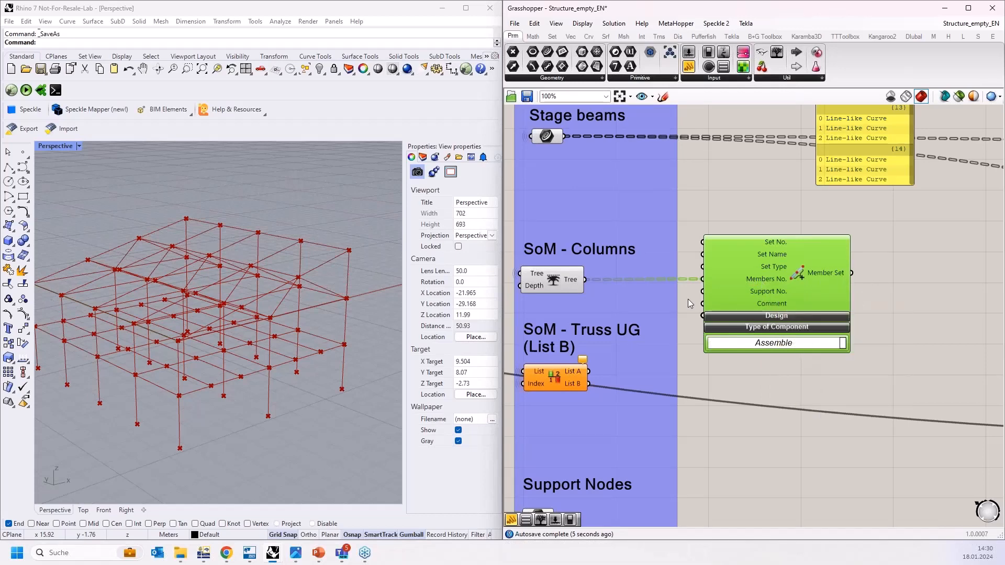
pyautogui.scroll(-5, 687, 299)
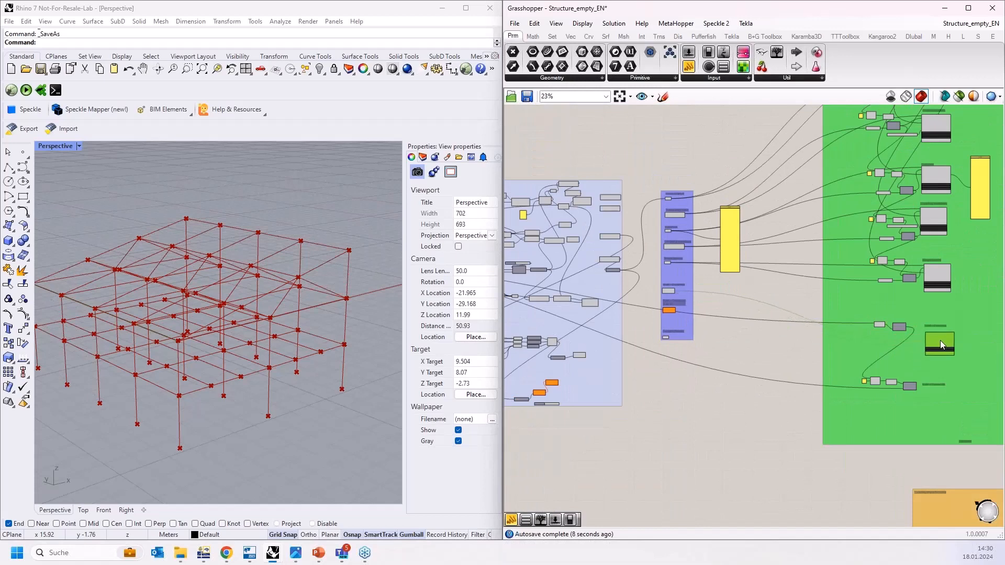
# Add a value list to the Set Type input of the SoM - Columns Member Set and choose SET_TYPE_CONTINUOUS
pyautogui.scroll(5, 943, 336)
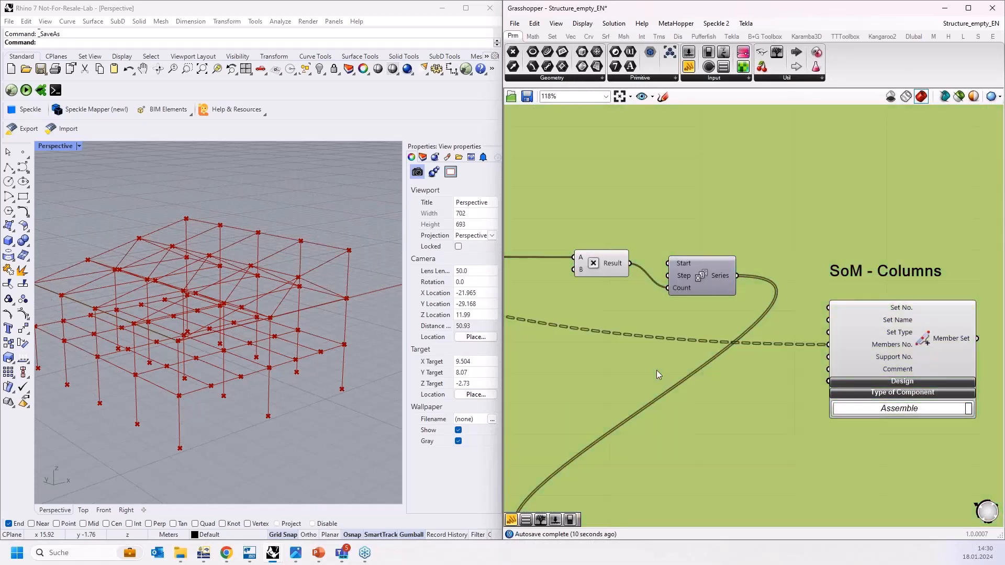
pyautogui.doubleClick(656, 370)
pyautogui.write('val')
pyautogui.click(648, 359)
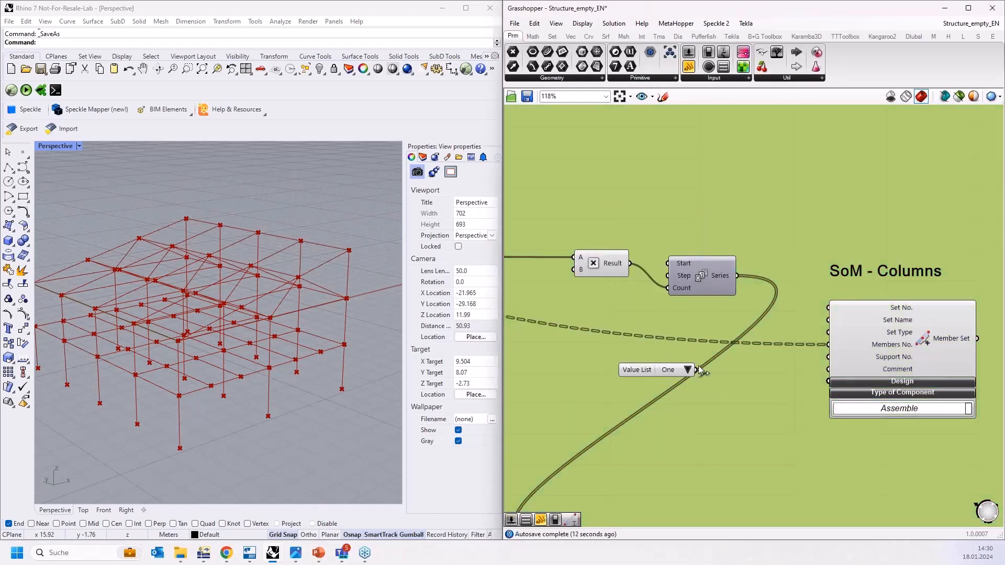
pyautogui.click(689, 370)
pyautogui.click(695, 370)
pyautogui.moveTo(696, 370); pyautogui.dragTo(837, 334)
pyautogui.moveTo(718, 369); pyautogui.dragTo(750, 332)
pyautogui.click(777, 332)
pyautogui.click(763, 333)
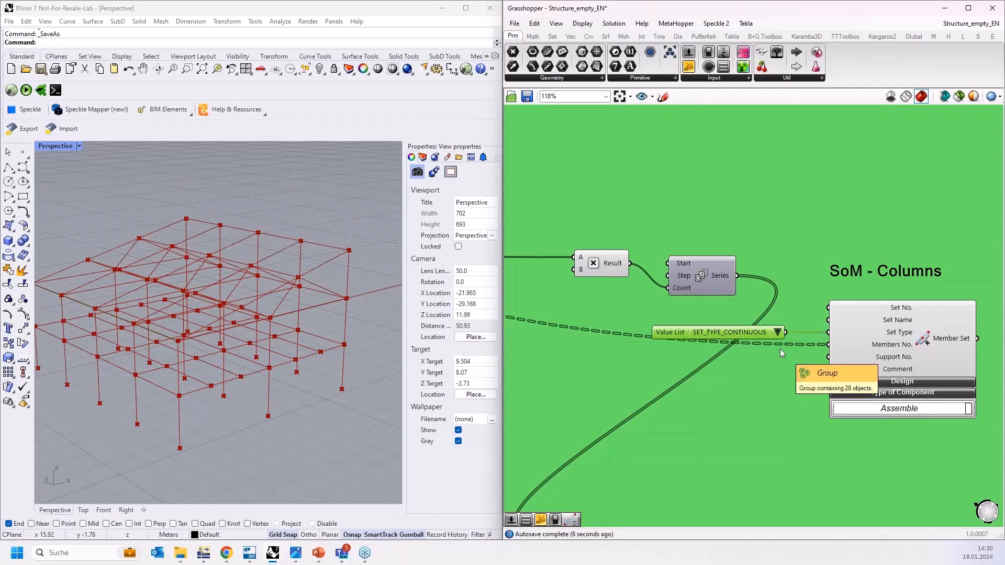
# Add a Dlubal Member Set component beneath the SoM - Truss UG label
pyautogui.scroll(-3, 729, 300)
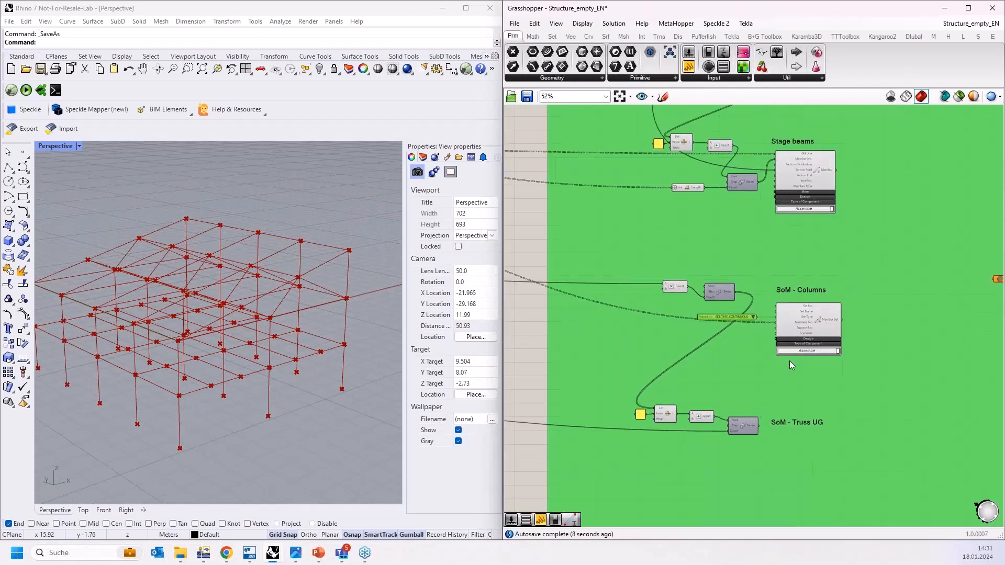
pyautogui.moveTo(799, 413); pyautogui.dragTo(784, 293, button='right')
pyautogui.click(791, 204)
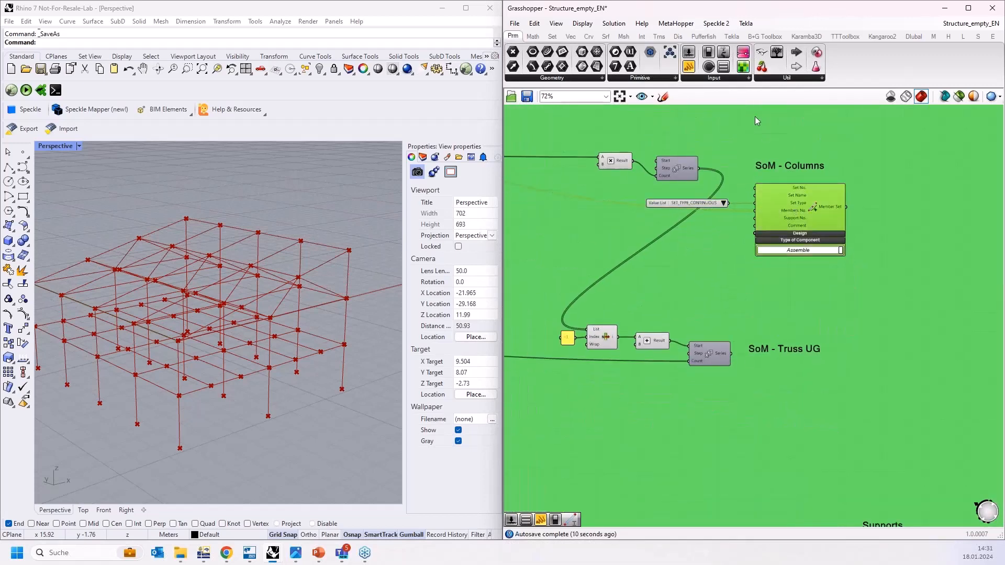
pyautogui.click(911, 40)
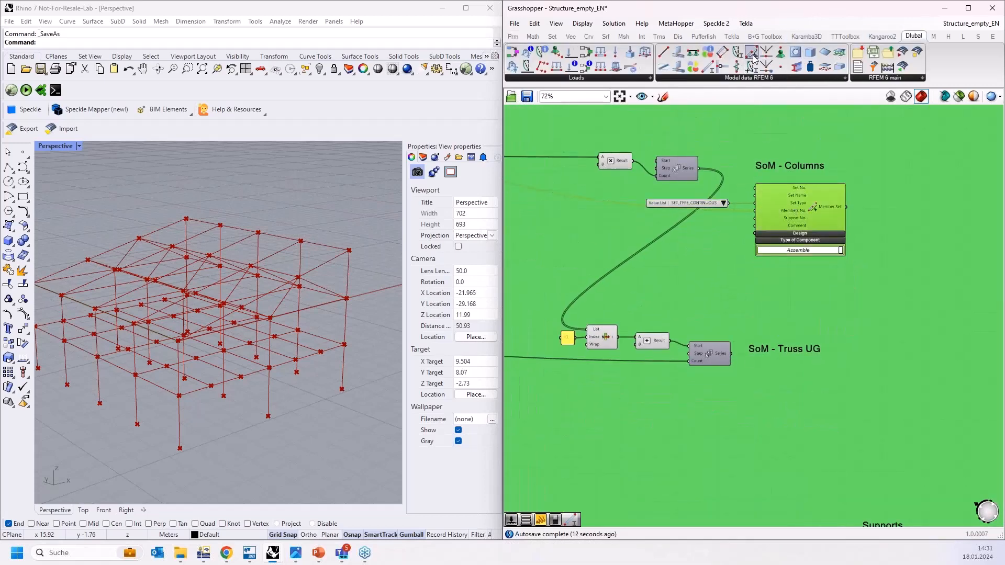
pyautogui.click(753, 54)
pyautogui.click(781, 417)
pyautogui.scroll(3, 770, 408)
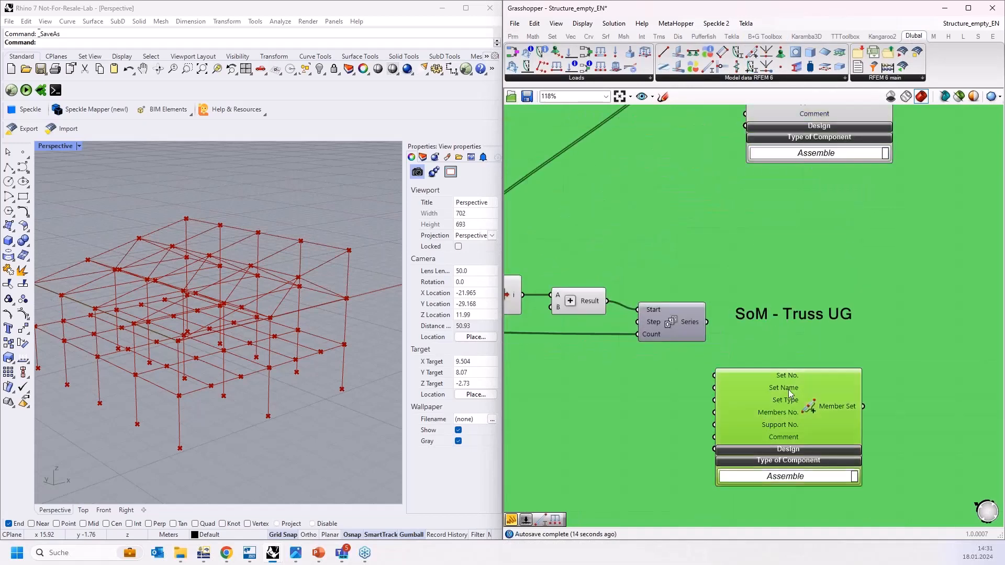
pyautogui.moveTo(788, 389); pyautogui.dragTo(803, 390)
# List the Truss UG/LG Member output in an enlarged panel, check its member list, and delete the panel
pyautogui.scroll(-5, 693, 428)
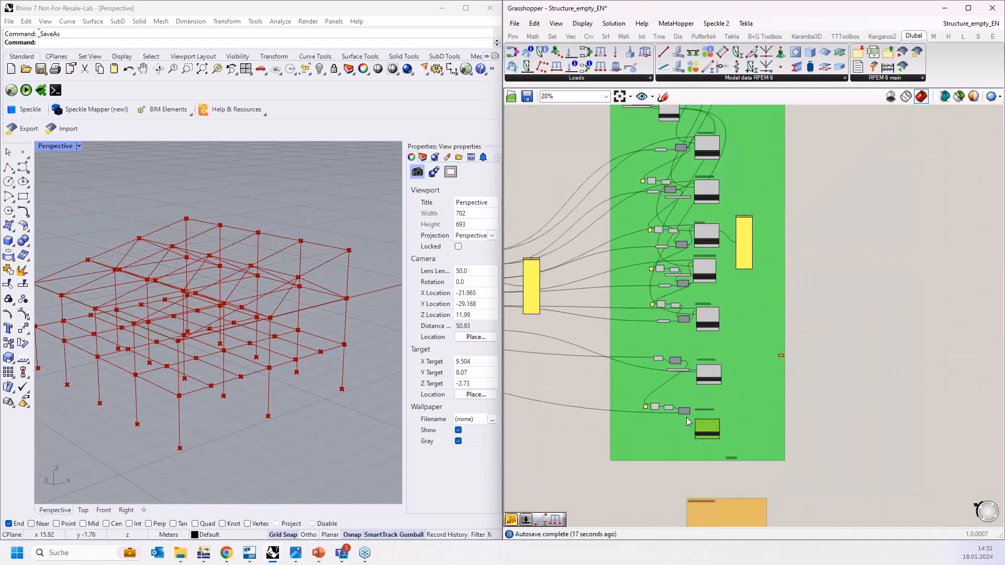
pyautogui.scroll(3, 707, 259)
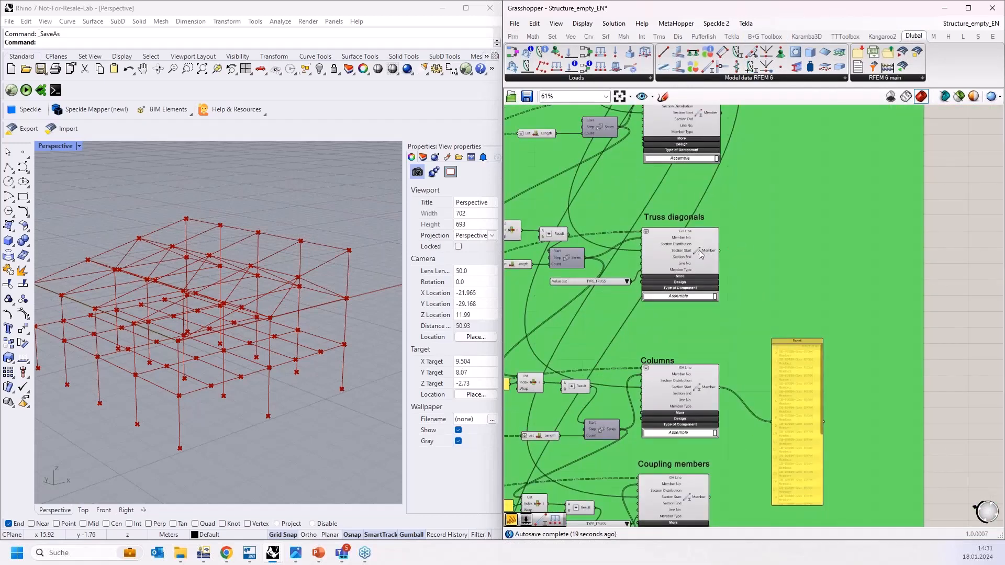
pyautogui.scroll(3, 734, 204)
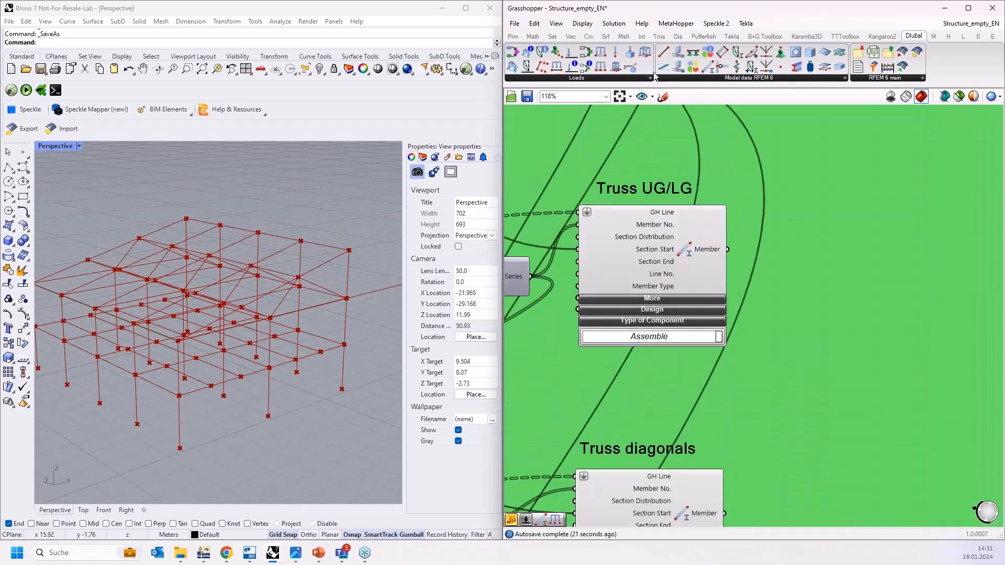
pyautogui.click(513, 36)
pyautogui.moveTo(689, 66); pyautogui.dragTo(854, 302)
pyautogui.moveTo(727, 250); pyautogui.dragTo(806, 303)
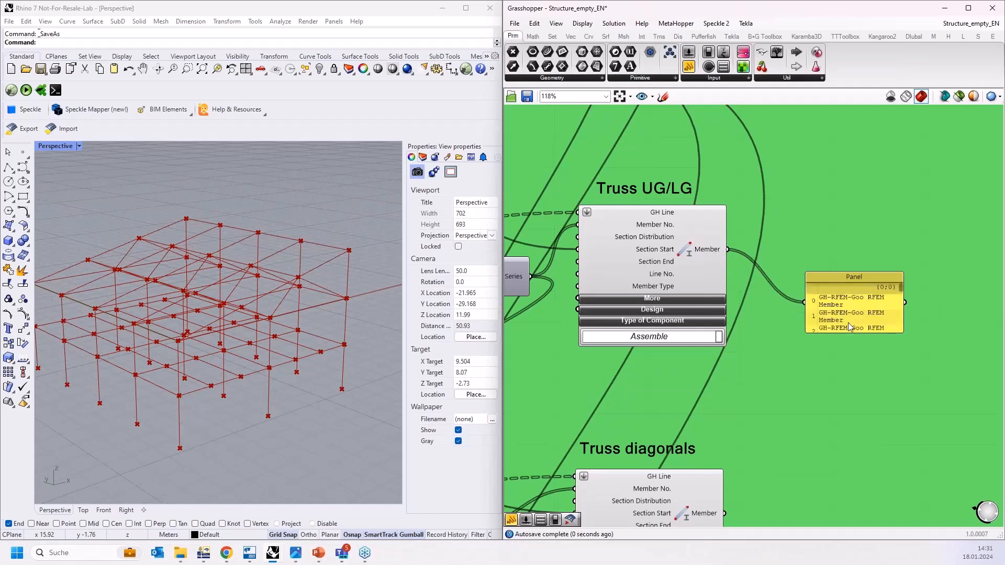
pyautogui.click(848, 333)
pyautogui.moveTo(850, 332); pyautogui.dragTo(848, 508)
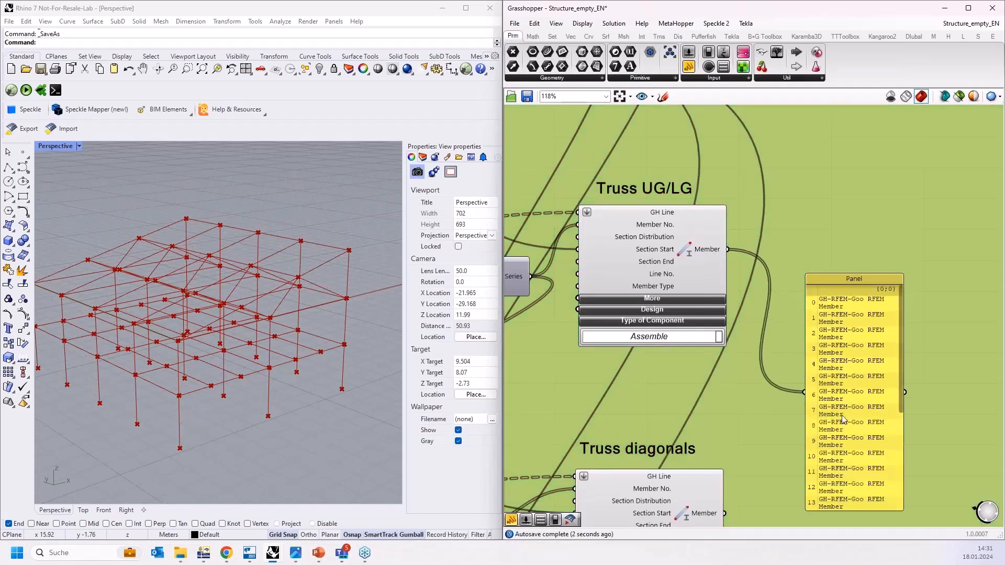
pyautogui.moveTo(835, 413); pyautogui.dragTo(819, 309)
pyautogui.moveTo(862, 405); pyautogui.dragTo(861, 478)
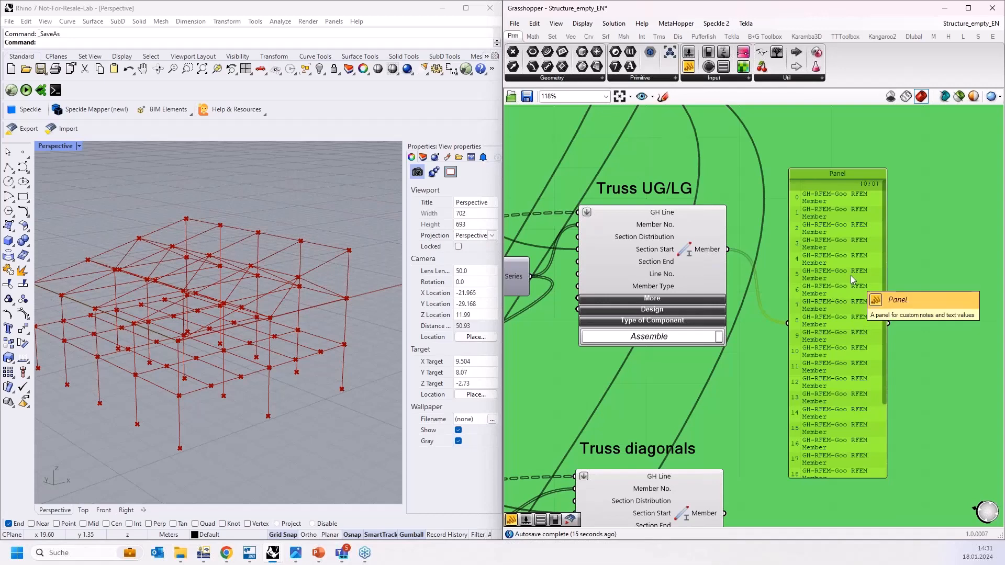
pyautogui.scroll(-10, 842, 272)
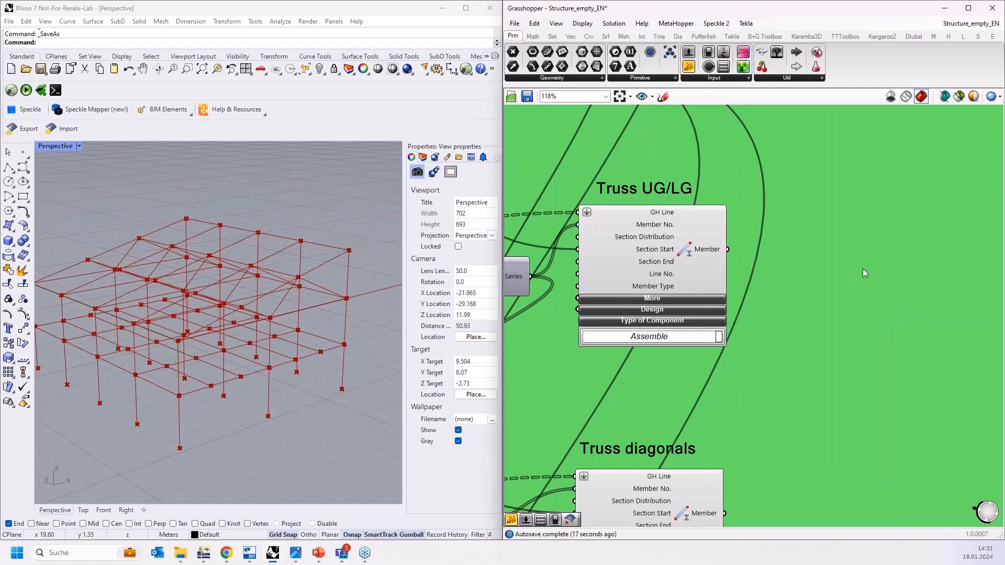
# Connect the Truss UG/LG Member output to the lower Unflatten Tree's Tree input and move the Member component back into the green group
pyautogui.scroll(-1, 890, 257)
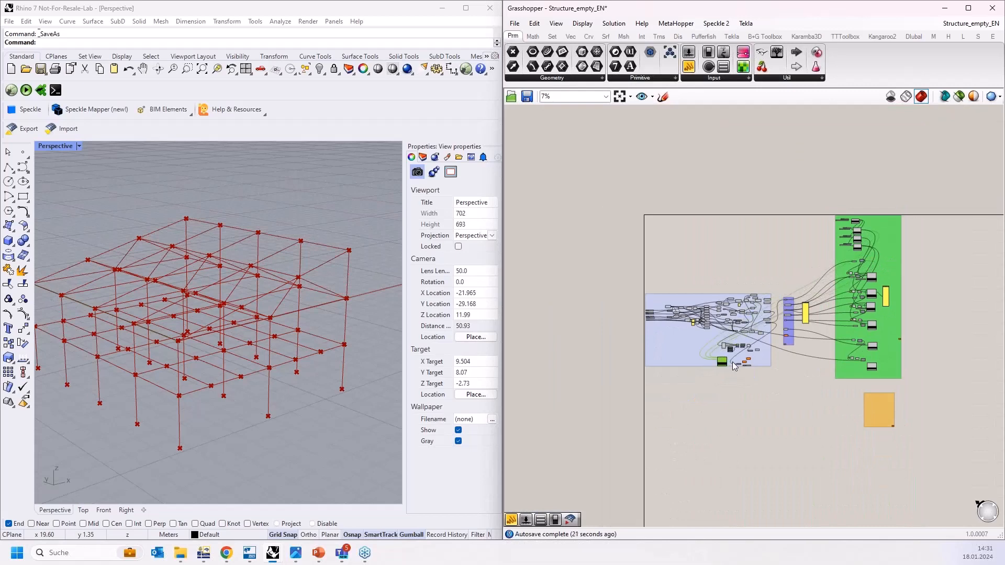
pyautogui.scroll(10, 731, 364)
pyautogui.moveTo(768, 406); pyautogui.dragTo(701, 395, button='right')
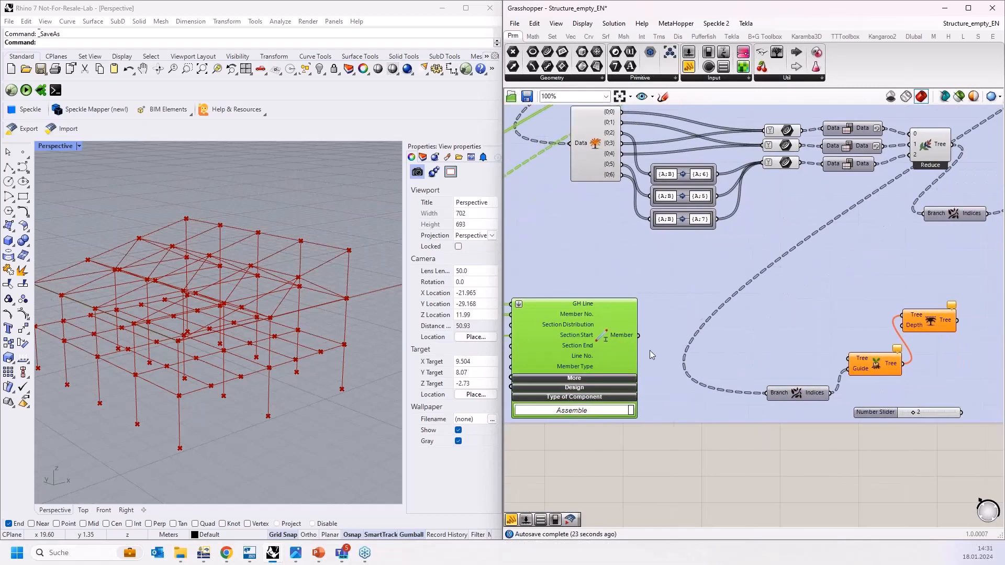
pyautogui.moveTo(639, 336); pyautogui.dragTo(847, 359)
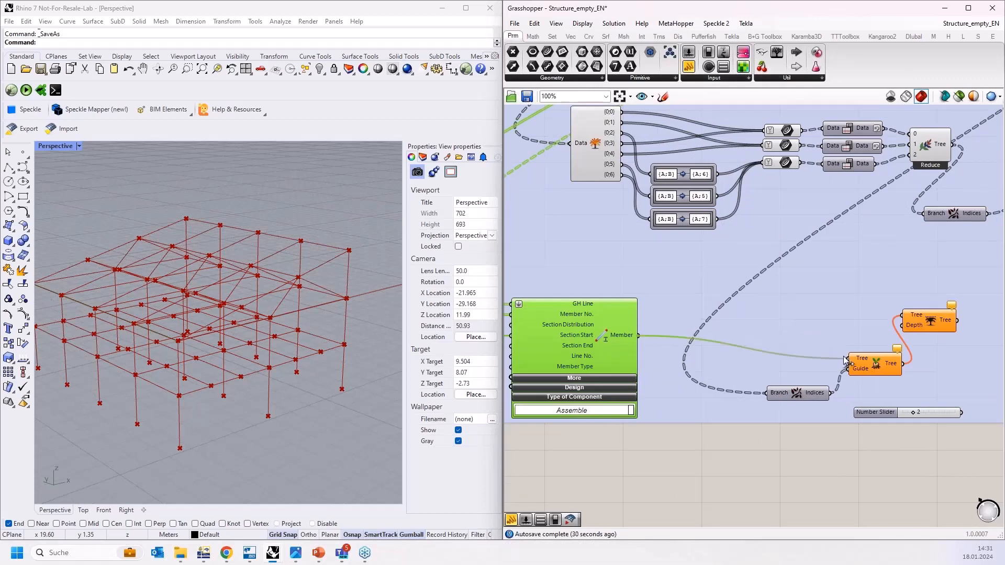
pyautogui.scroll(-8, 638, 401)
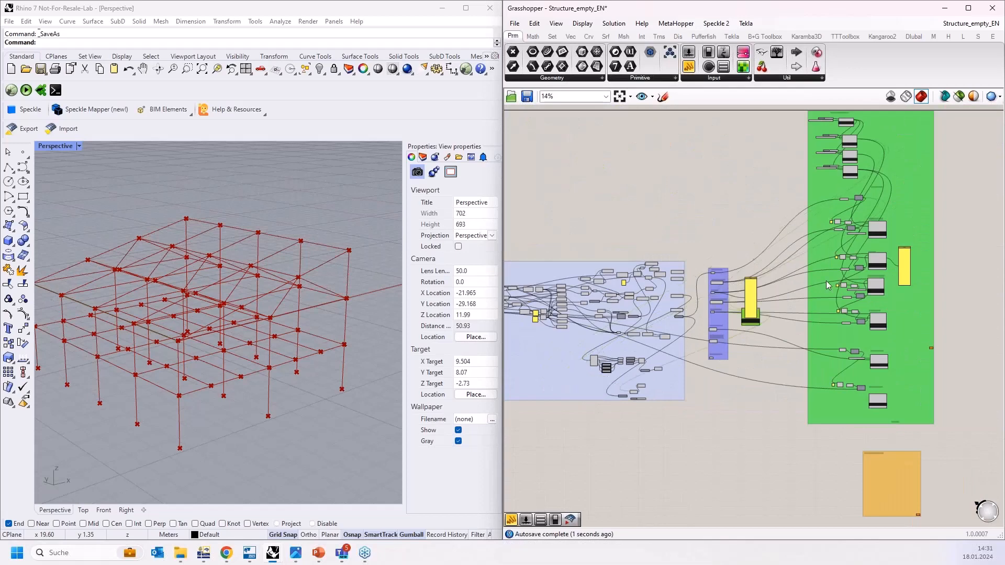
pyautogui.moveTo(882, 209); pyautogui.dragTo(879, 198)
pyautogui.scroll(6, 582, 434)
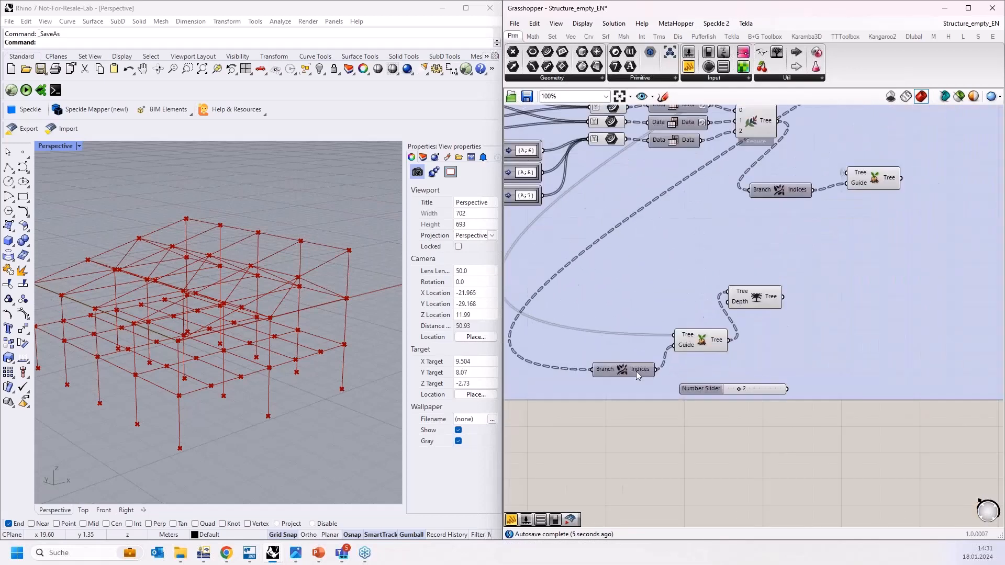
# Trace how the branch indices, Unflatten Tree and Trim Tree regroup the truss members and feed the list split under SoM - Truss UG
pyautogui.click(620, 373)
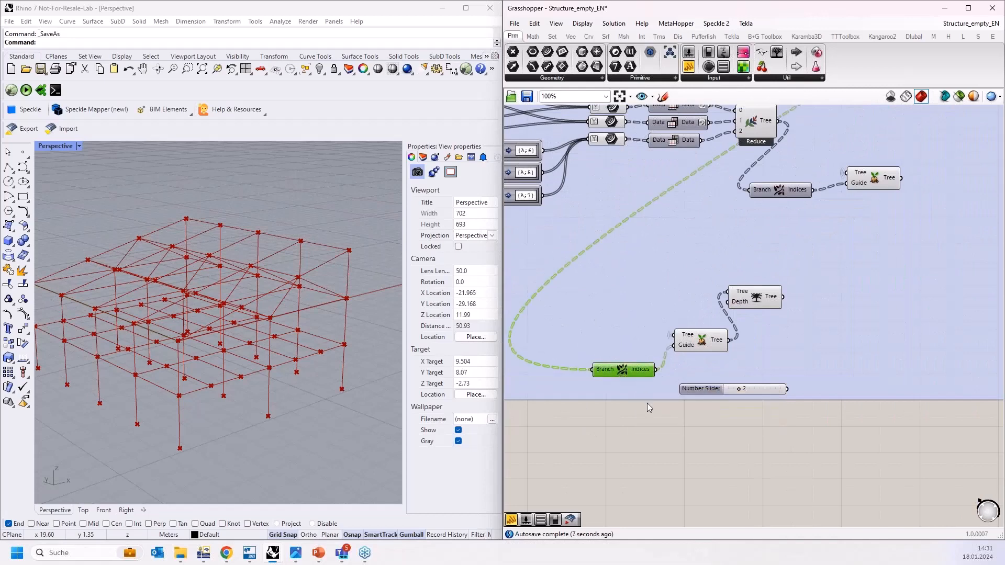
pyautogui.scroll(3, 679, 378)
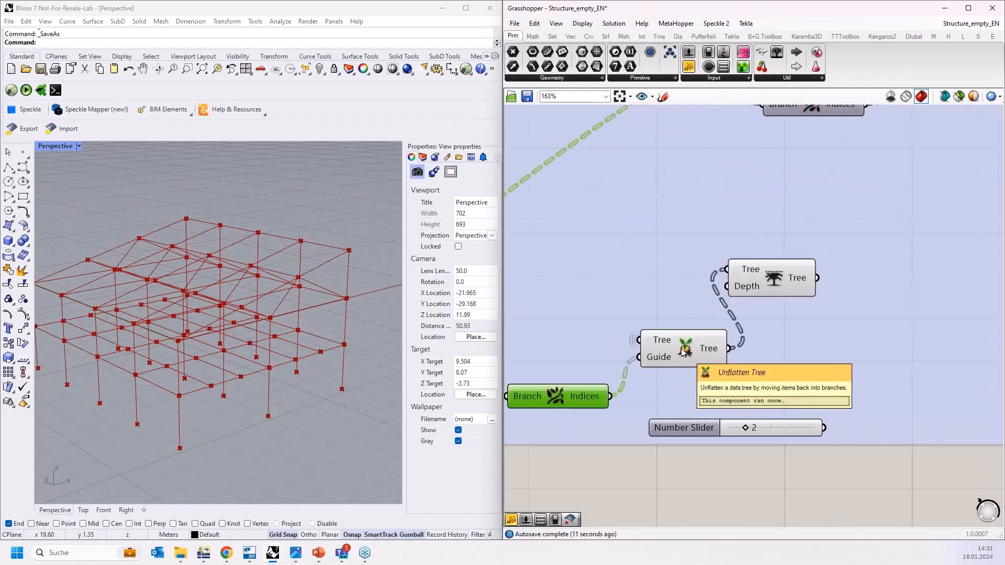
pyautogui.moveTo(662, 343)
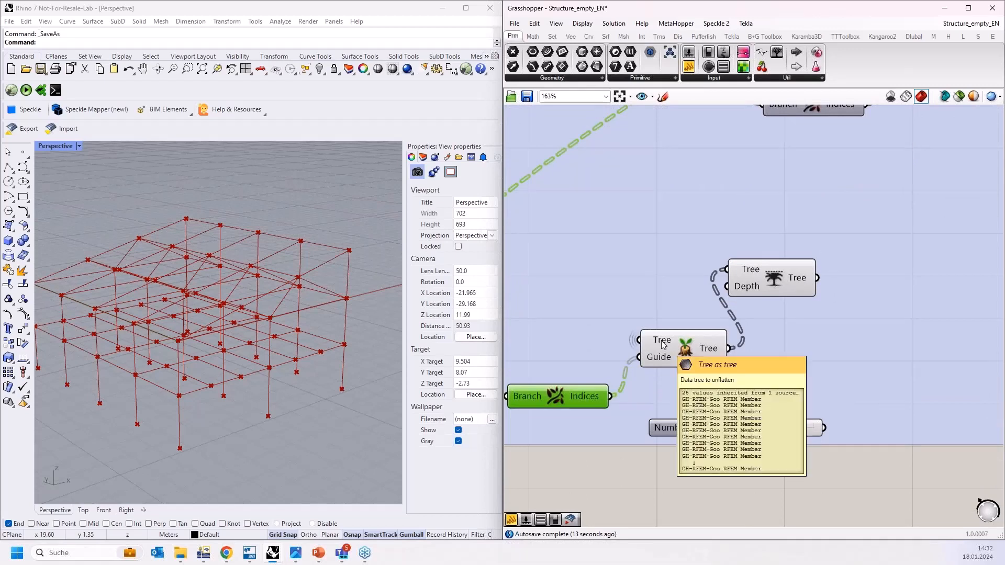
pyautogui.moveTo(818, 331); pyautogui.dragTo(708, 356, button='right')
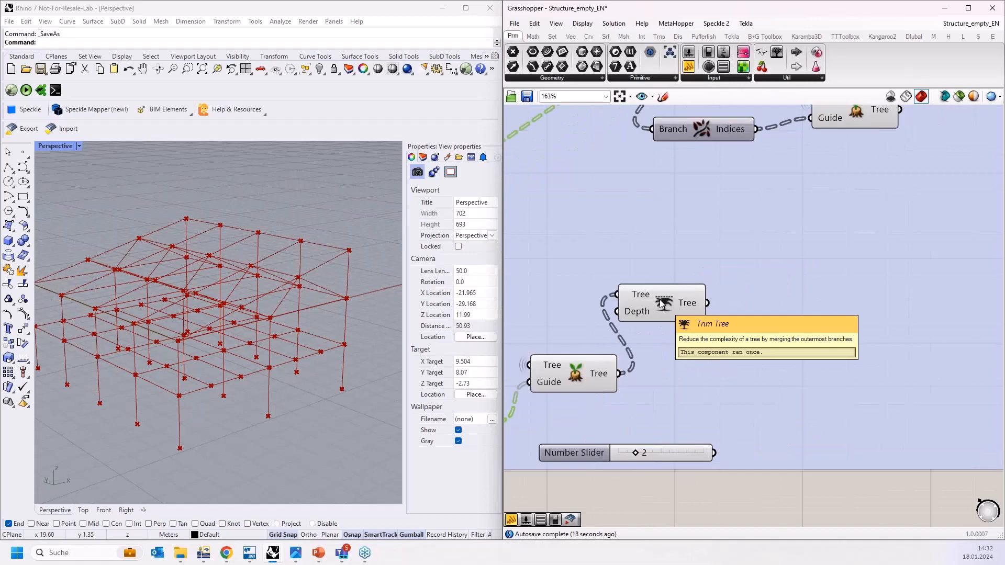
pyautogui.scroll(-4, 510, 363)
pyautogui.click(601, 338)
pyautogui.scroll(-4, 539, 362)
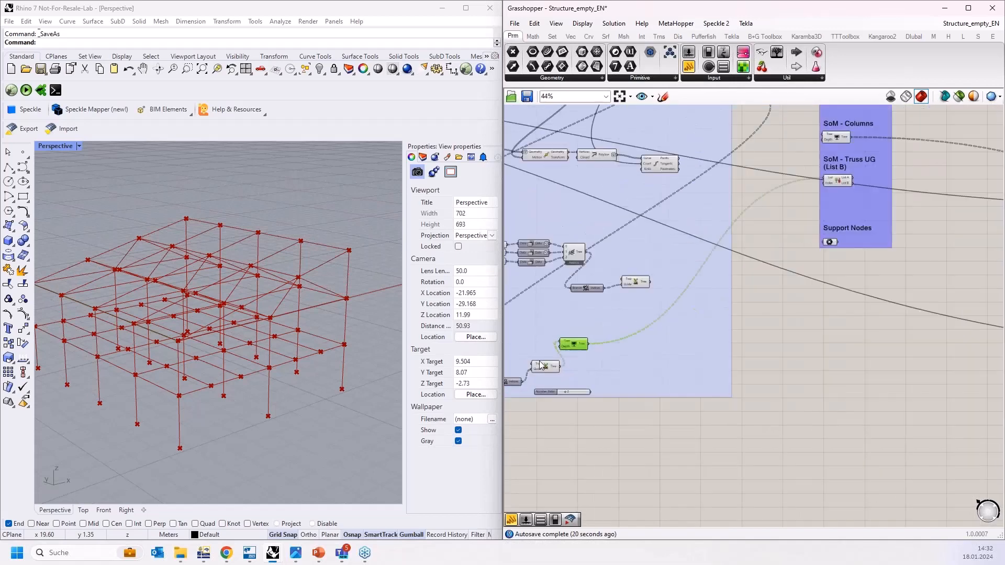
pyautogui.scroll(5, 733, 343)
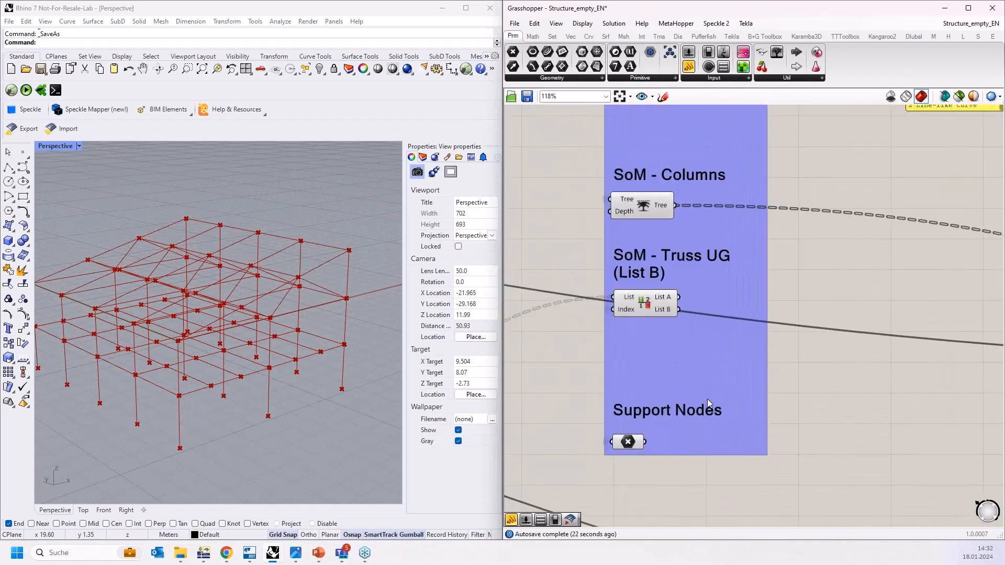
pyautogui.scroll(-5, 748, 372)
pyautogui.moveTo(715, 368); pyautogui.dragTo(842, 241, button='right')
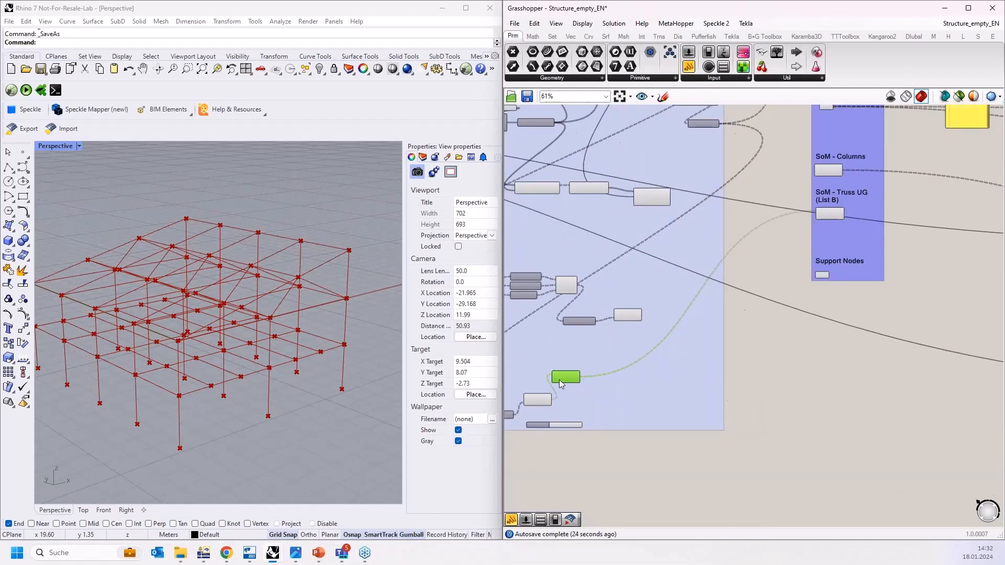
# Add a panel for the lower Trim Tree's output, place it beside the component, and enlarge it to list the member branches
pyautogui.scroll(2, 560, 379)
pyautogui.click(689, 67)
pyautogui.click(840, 374)
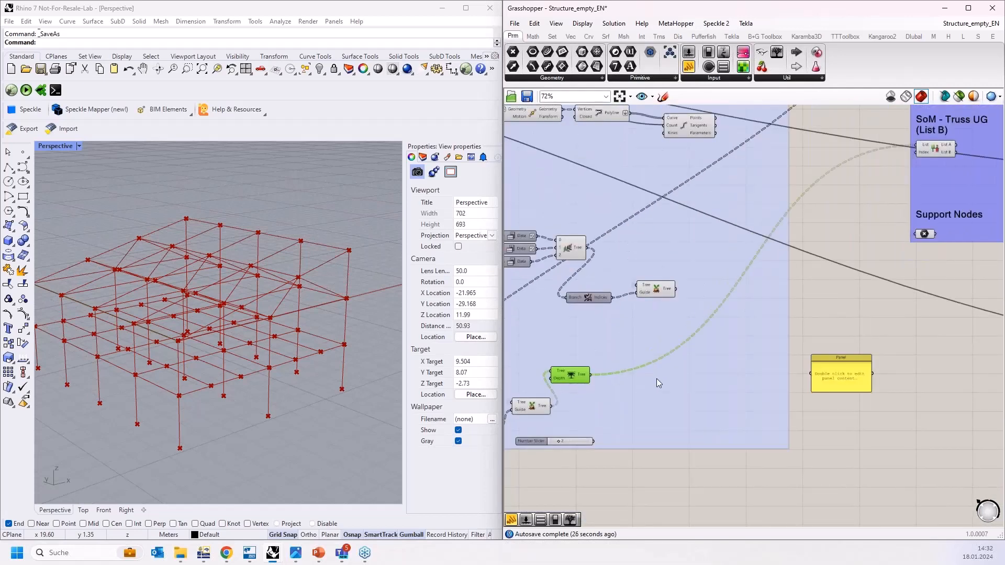
pyautogui.scroll(2, 653, 378)
pyautogui.moveTo(552, 372); pyautogui.dragTo(910, 369)
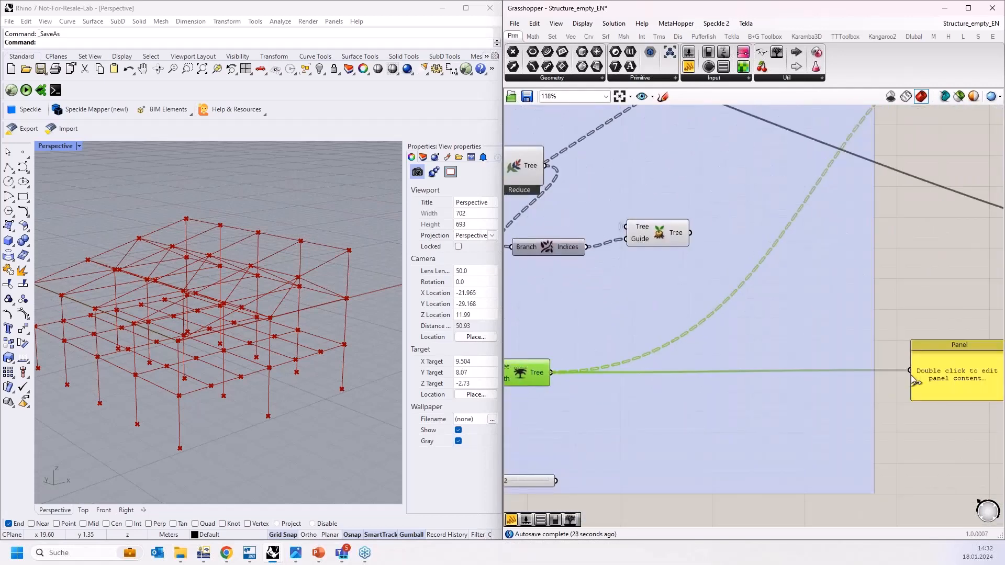
pyautogui.moveTo(959, 345); pyautogui.dragTo(882, 328)
pyautogui.moveTo(786, 334); pyautogui.dragTo(742, 300)
pyautogui.moveTo(746, 356); pyautogui.dragTo(752, 517)
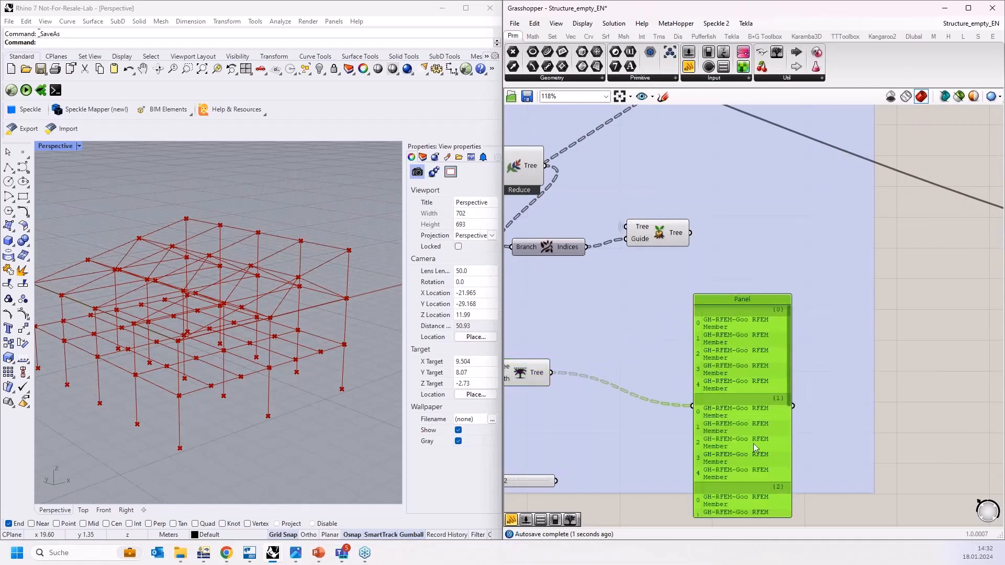
pyautogui.scroll(-2, 746, 259)
pyautogui.scroll(-1, 748, 262)
pyautogui.moveTo(742, 413); pyautogui.dragTo(743, 507)
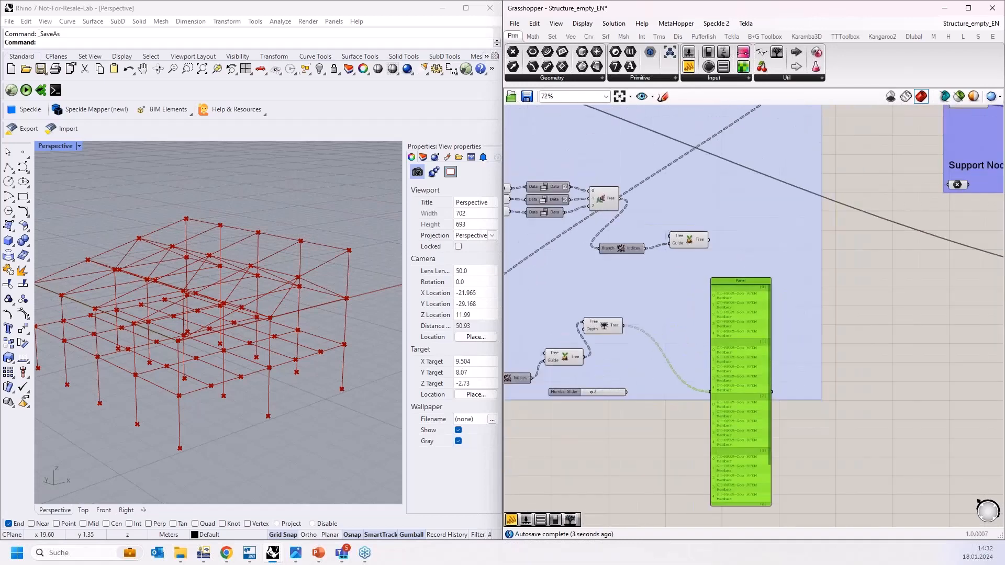
# Highlight the Truss UG/LG curves and examine the upper and lower chord segments up close in the Rhino perspective view
pyautogui.moveTo(857, 267); pyautogui.dragTo(856, 428, button='right')
pyautogui.moveTo(900, 402); pyautogui.dragTo(853, 517, button='right')
pyautogui.click(806, 206)
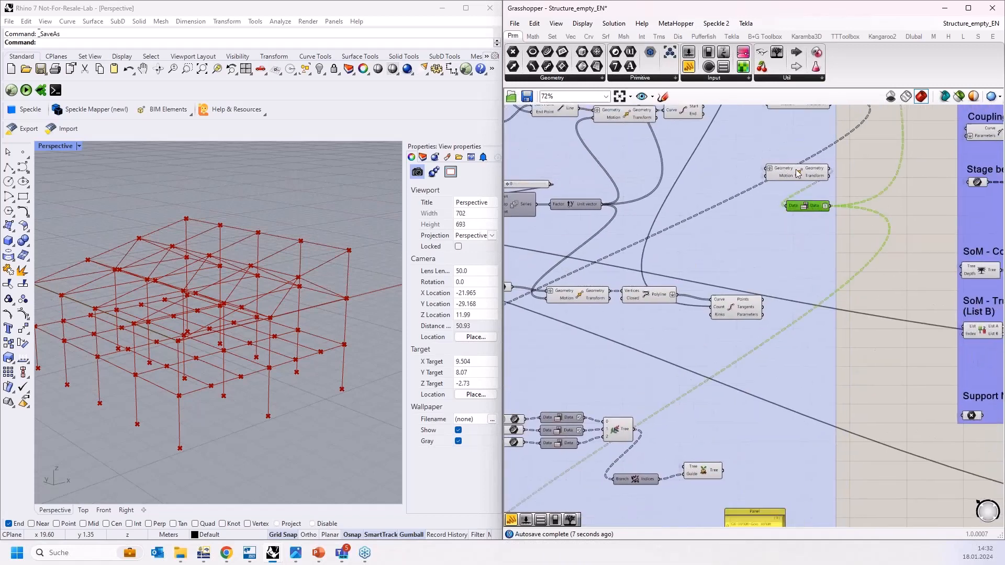
pyautogui.moveTo(824, 389); pyautogui.dragTo(631, 494, button='right')
pyautogui.moveTo(705, 280); pyautogui.dragTo(697, 363, button='right')
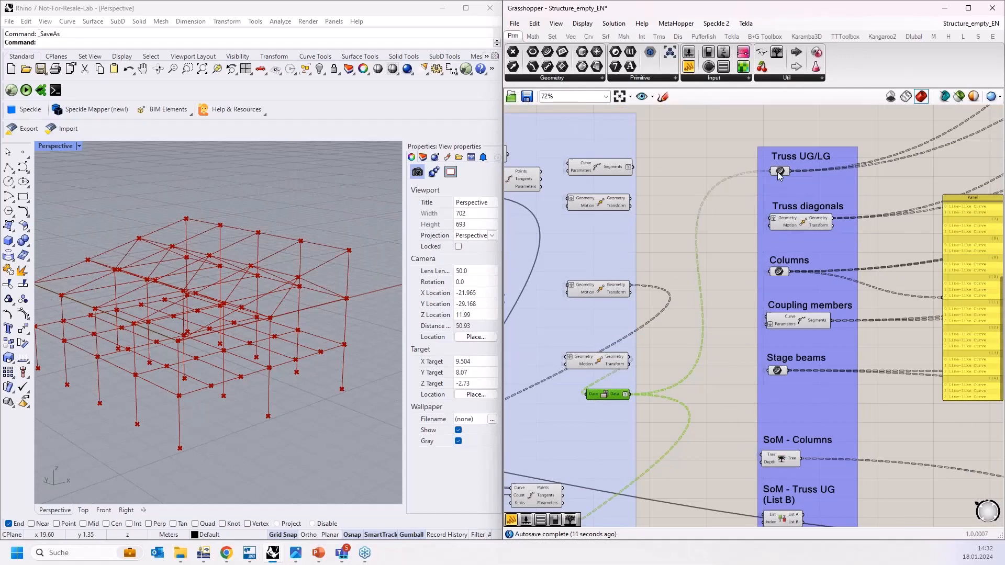
pyautogui.click(779, 171)
pyautogui.moveTo(322, 316); pyautogui.dragTo(366, 258, button='right')
pyautogui.scroll(2, 366, 258)
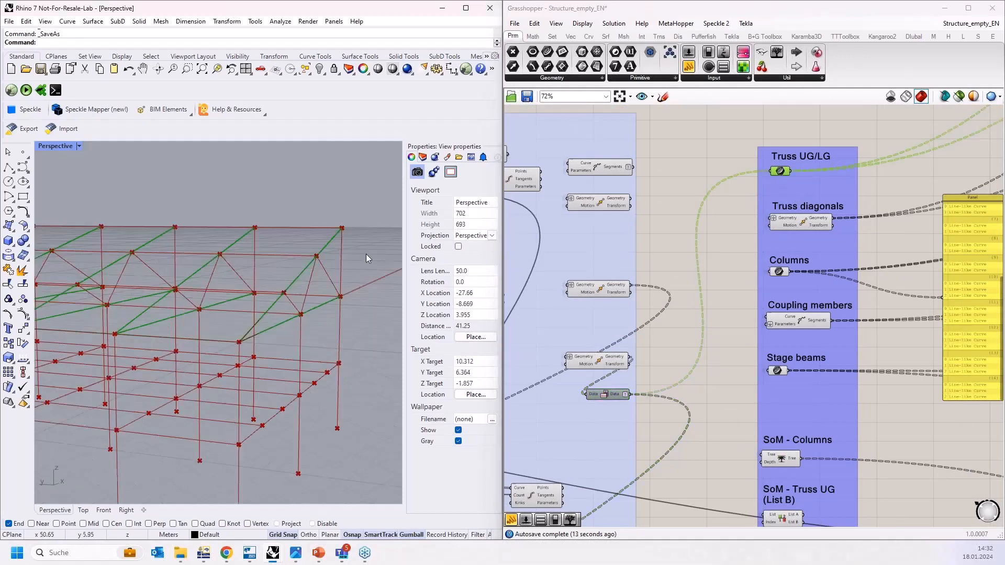
pyautogui.scroll(2, 366, 253)
pyautogui.scroll(1, 190, 329)
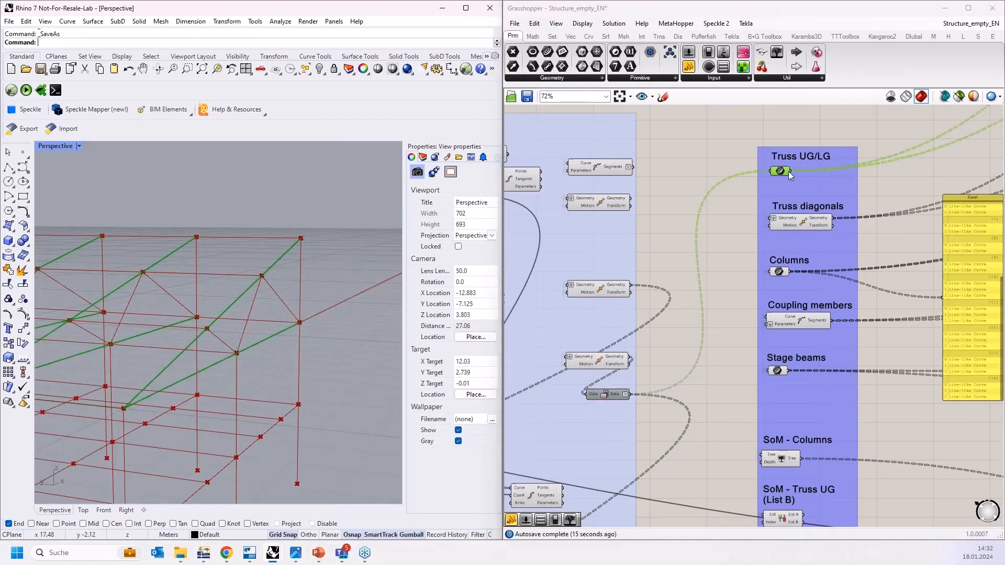
pyautogui.scroll(4, 751, 134)
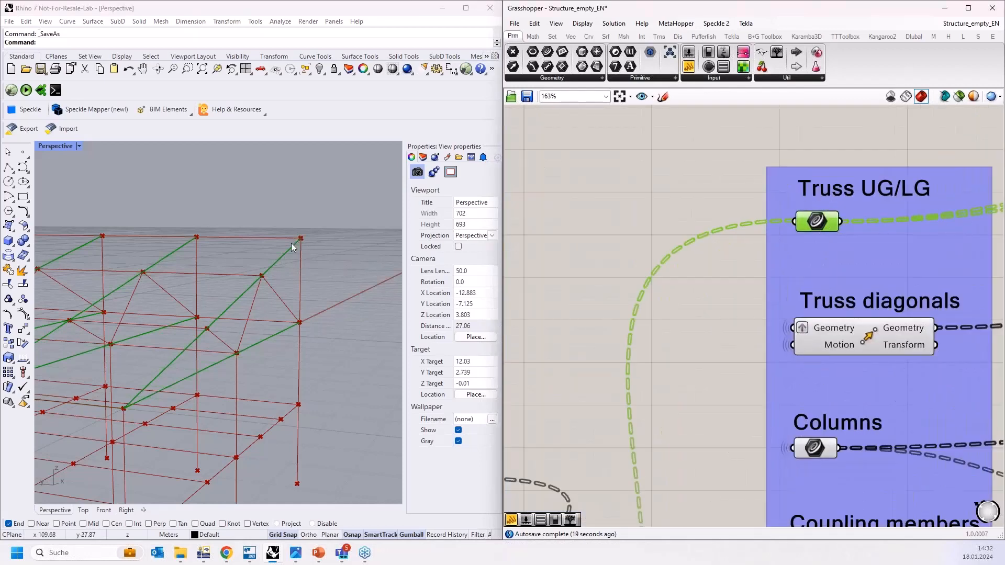
pyautogui.scroll(-4, 693, 271)
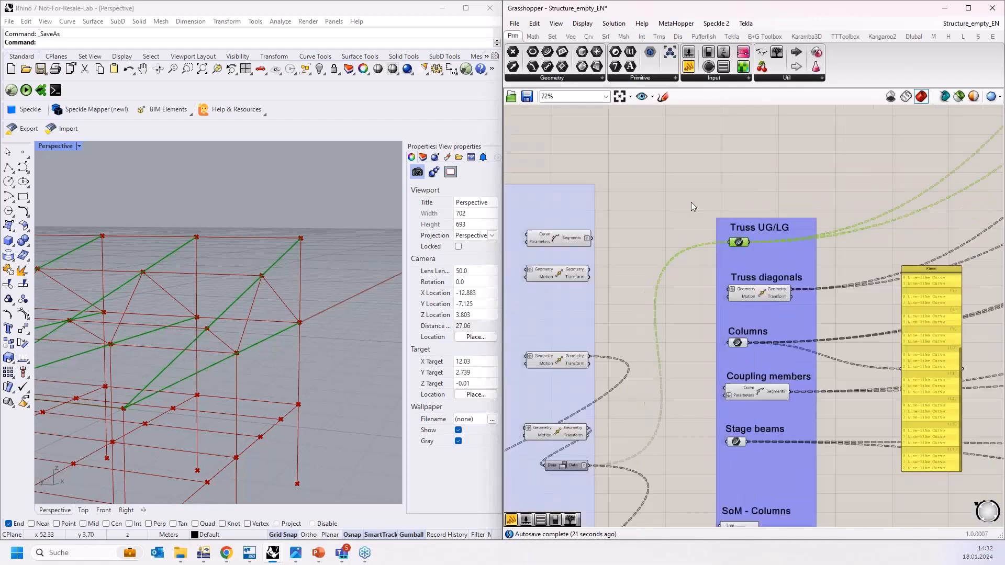
# Compare the panel's member branches with the truss chords, shift the Trim Tree component slightly, and delete the panel
pyautogui.moveTo(690, 202); pyautogui.dragTo(744, 369, button='right')
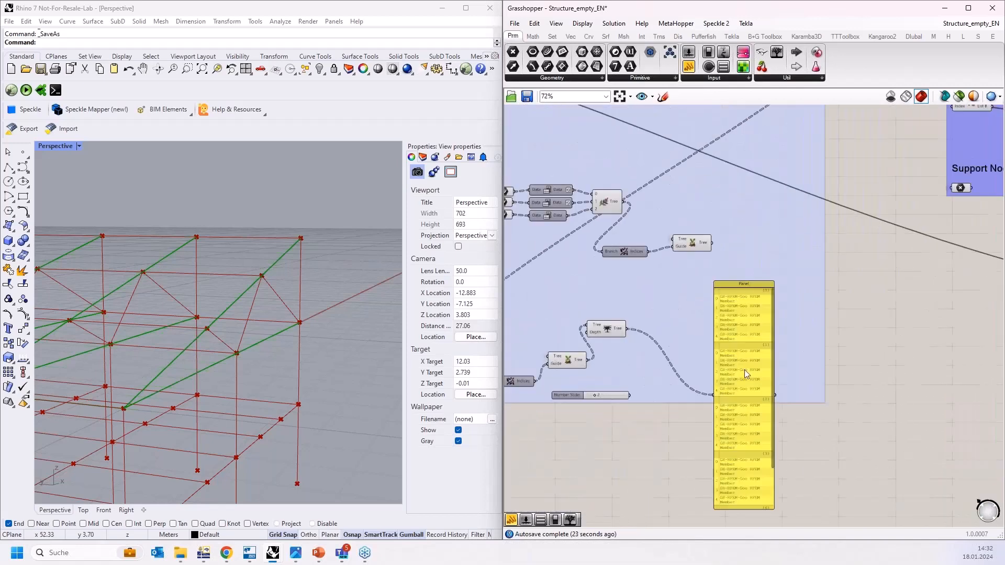
pyautogui.scroll(3, 744, 370)
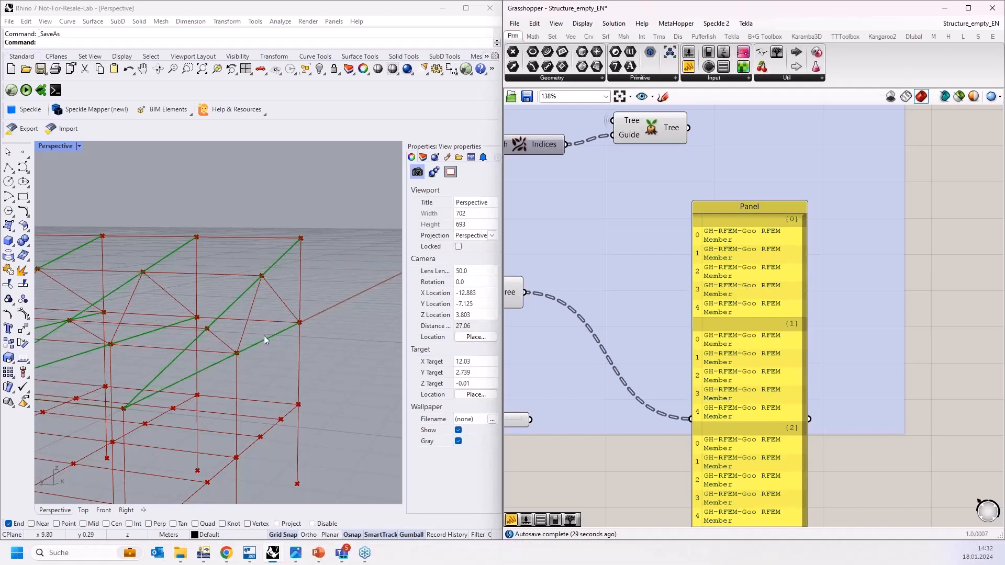
pyautogui.scroll(-2, 691, 333)
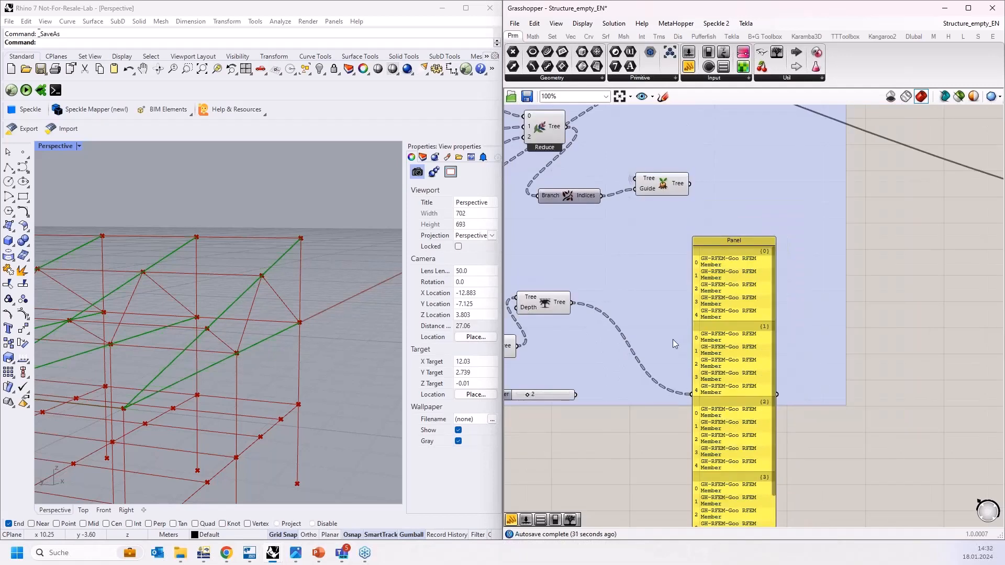
pyautogui.moveTo(549, 306); pyautogui.dragTo(572, 329)
pyautogui.click(730, 329)
pyautogui.press('Delete')
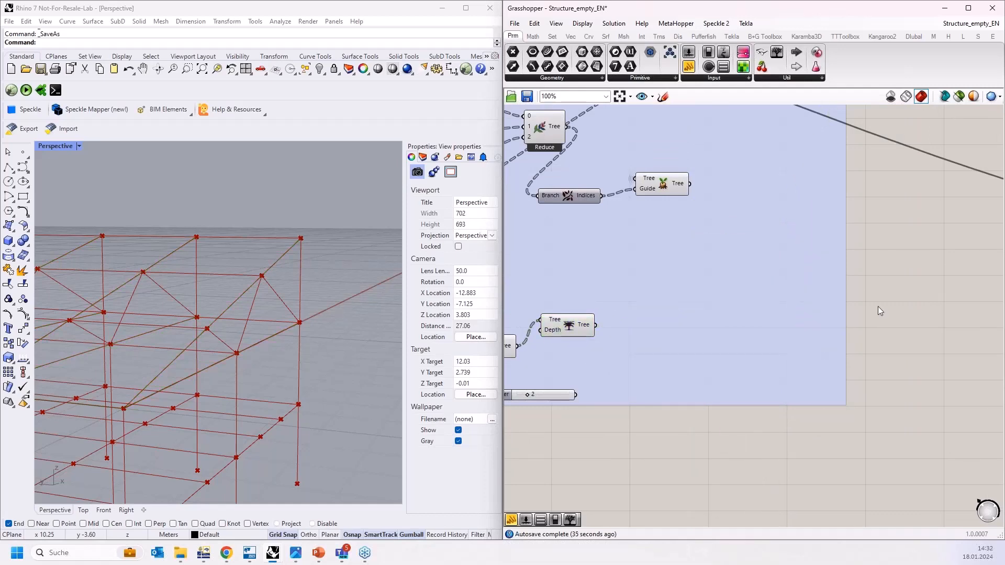
# Inspect List A and List B of the SoM - Truss UG list split in a temporary enlarged panel, and delete the panel
pyautogui.scroll(-3, 780, 408)
pyautogui.click(581, 417)
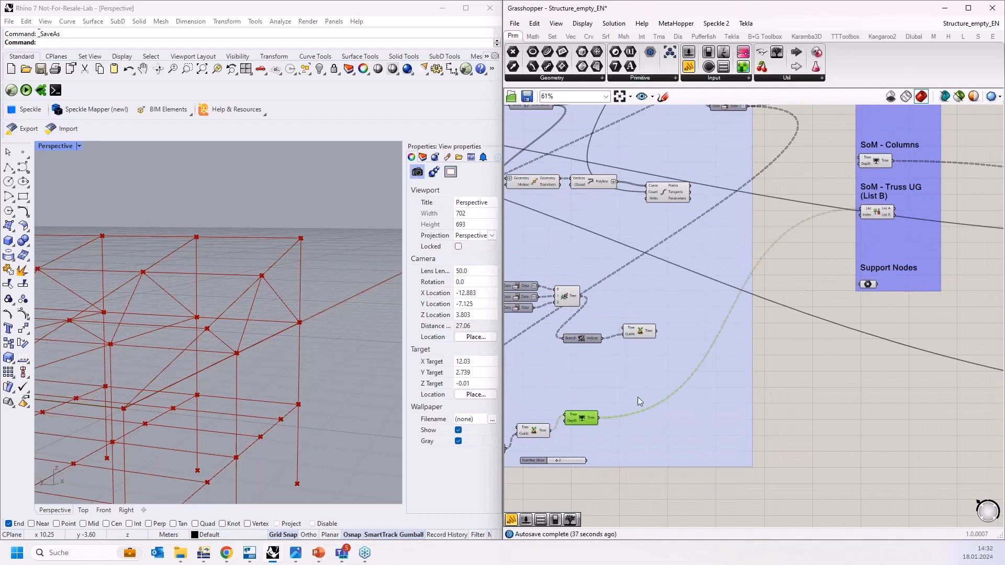
pyautogui.scroll(4, 652, 413)
pyautogui.scroll(4, 725, 314)
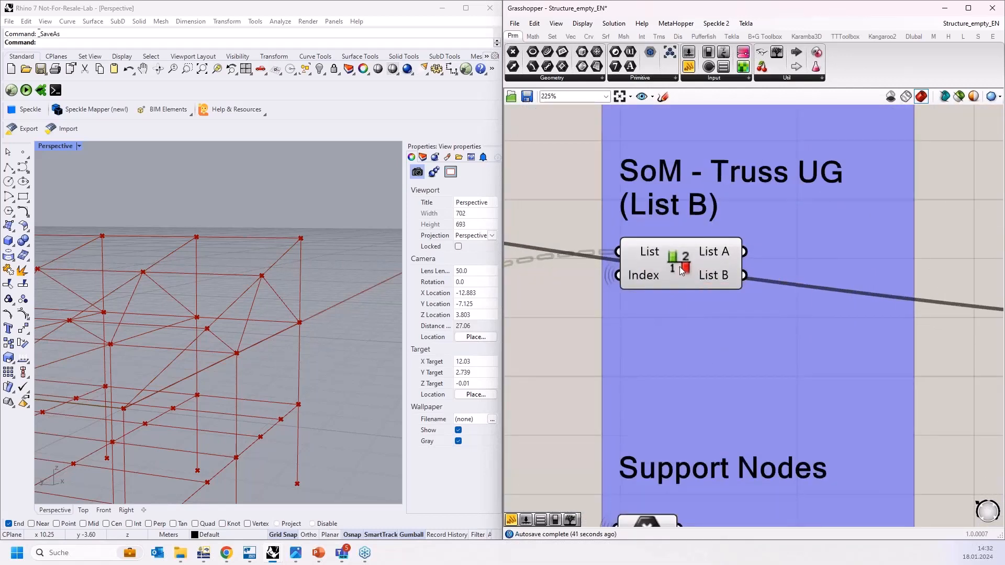
pyautogui.moveTo(946, 223); pyautogui.dragTo(858, 261, button='right')
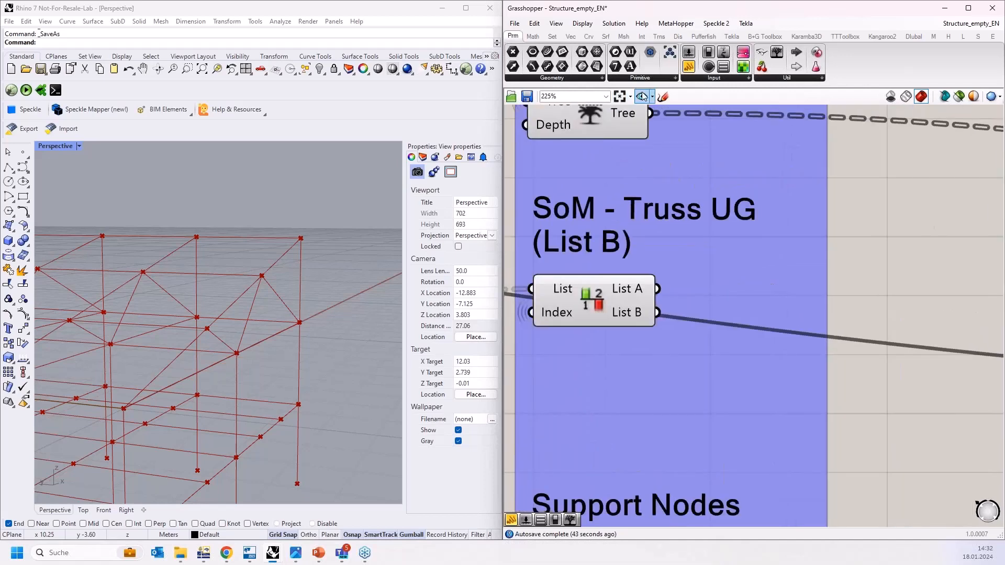
pyautogui.click(688, 66)
pyautogui.click(775, 283)
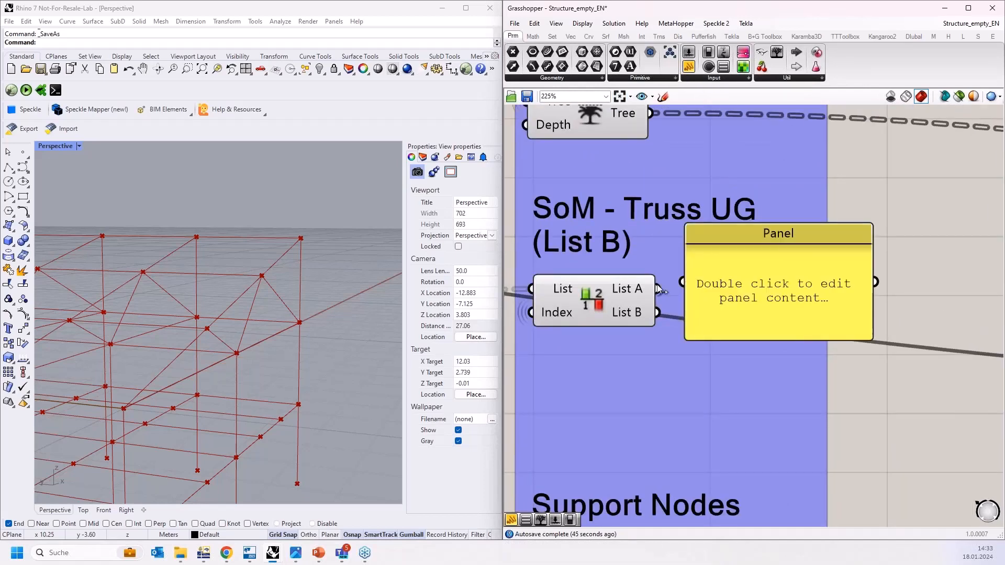
pyautogui.moveTo(657, 288); pyautogui.dragTo(681, 282)
pyautogui.moveTo(771, 285); pyautogui.dragTo(796, 186)
pyautogui.moveTo(658, 312); pyautogui.dragTo(708, 184)
pyautogui.moveTo(791, 241); pyautogui.dragTo(790, 386)
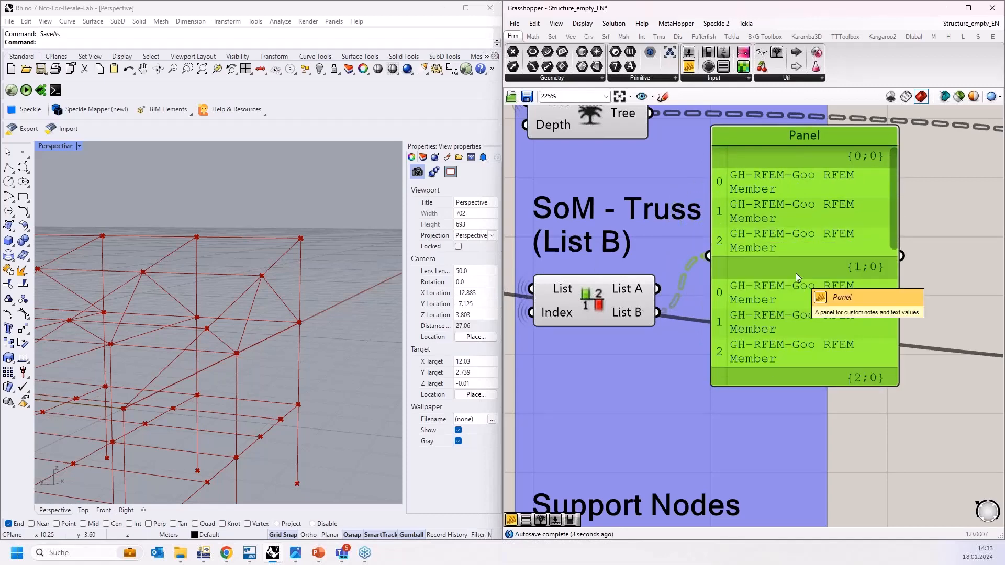
pyautogui.press('Delete')
# Bring the Truss UG Member Set component near the SoM - Truss UG list split and connect List B to its Members No. input
pyautogui.scroll(-6, 594, 276)
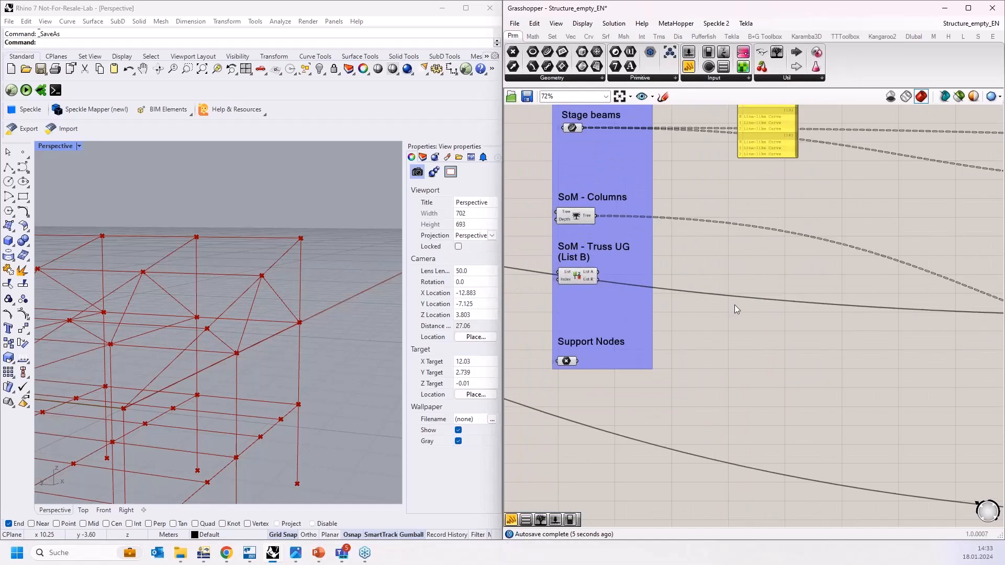
pyautogui.moveTo(736, 307); pyautogui.dragTo(665, 286, button='right')
pyautogui.scroll(-4, 672, 296)
pyautogui.moveTo(782, 325); pyautogui.dragTo(617, 314, button='right')
pyautogui.moveTo(870, 392); pyautogui.dragTo(529, 234)
pyautogui.moveTo(530, 234); pyautogui.dragTo(613, 275, button='right')
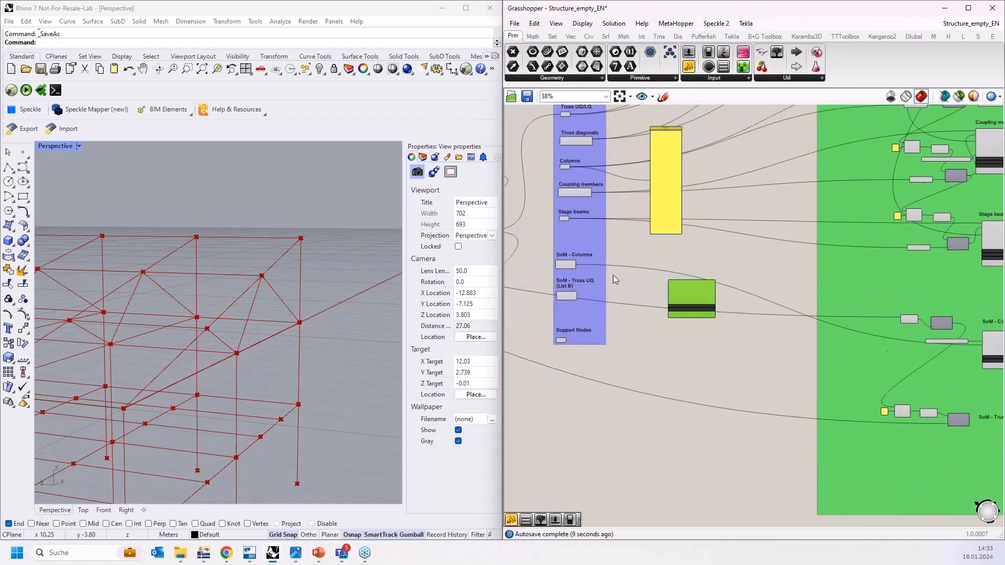
pyautogui.scroll(5, 613, 274)
pyautogui.moveTo(591, 311); pyautogui.dragTo(834, 302)
pyautogui.scroll(-2, 795, 293)
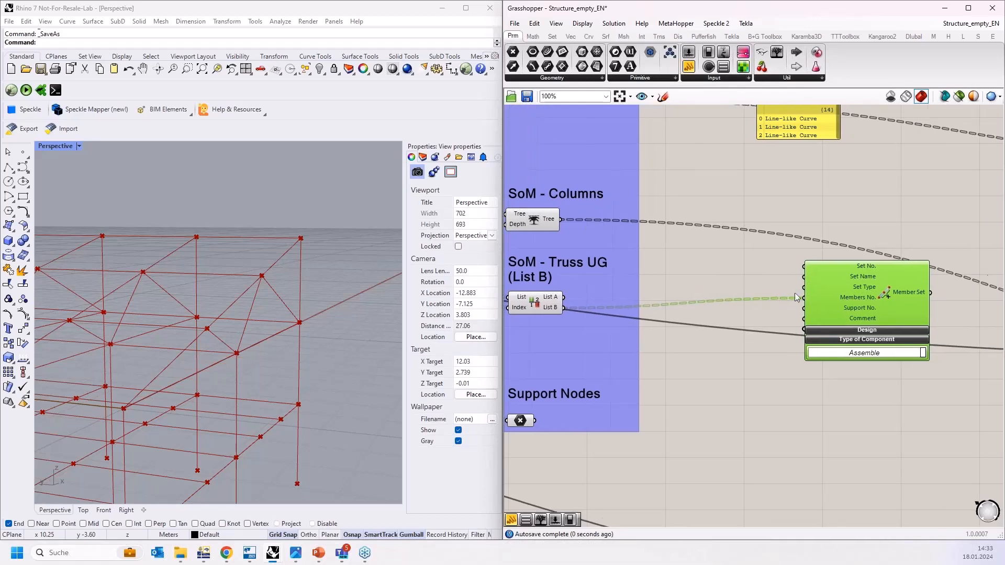
pyautogui.scroll(2, 745, 283)
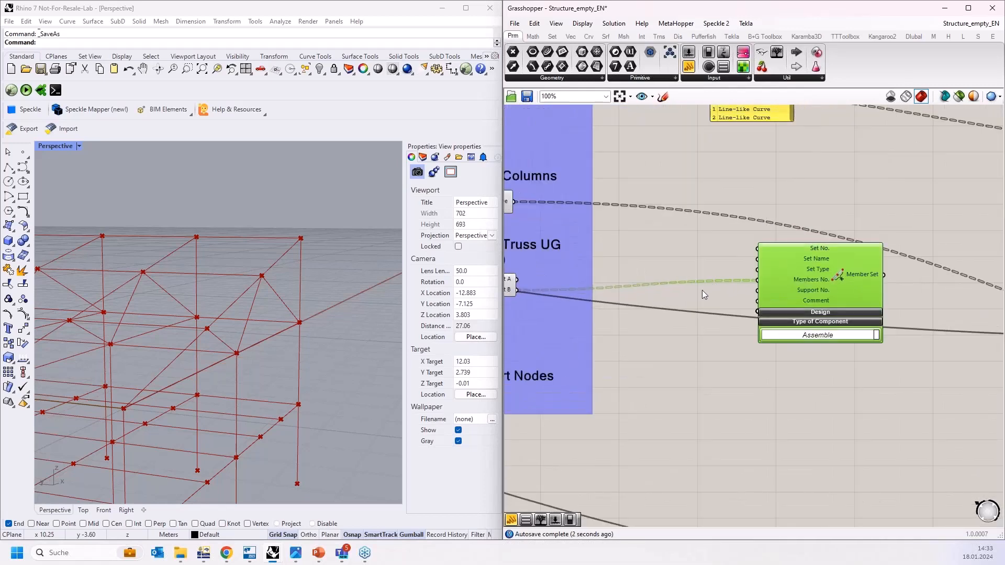
# Move the Truss UG Member Set component into the green group, beneath the SoM - Truss UG heading
pyautogui.scroll(-4, 681, 304)
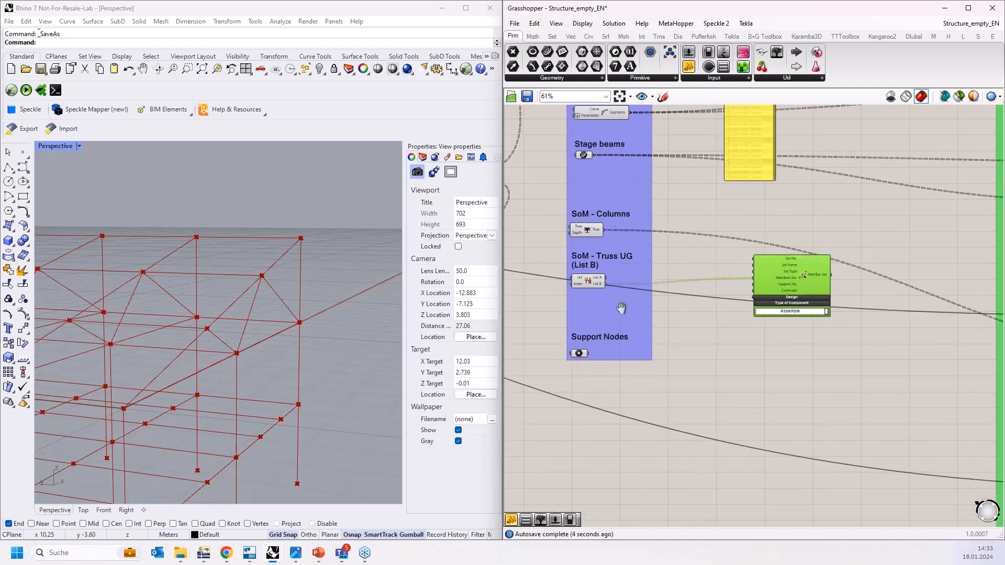
pyautogui.scroll(-1, 620, 312)
pyautogui.moveTo(651, 262); pyautogui.dragTo(961, 406)
pyautogui.scroll(5, 801, 417)
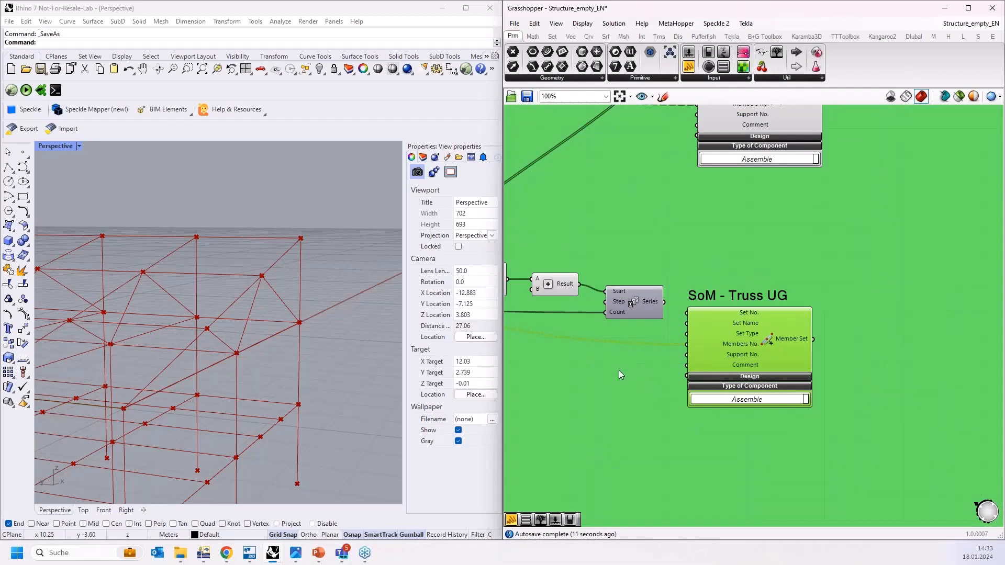
pyautogui.scroll(2, 619, 370)
pyautogui.scroll(-3, 756, 422)
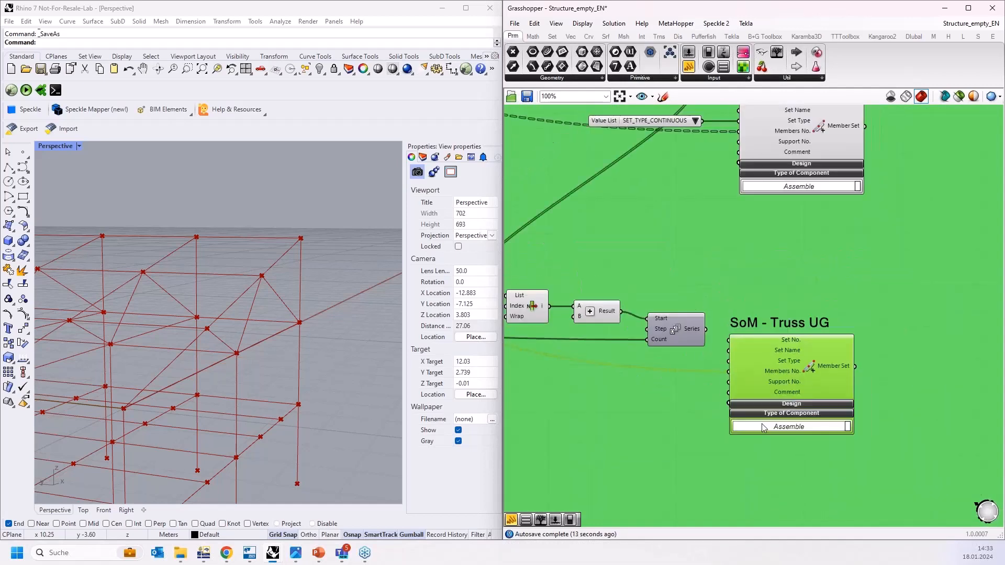
# Connect the SoM - Columns Series output to the Set No. input of its Member Set component
pyautogui.moveTo(699, 307); pyautogui.dragTo(725, 404, button='right')
pyautogui.scroll(1, 731, 277)
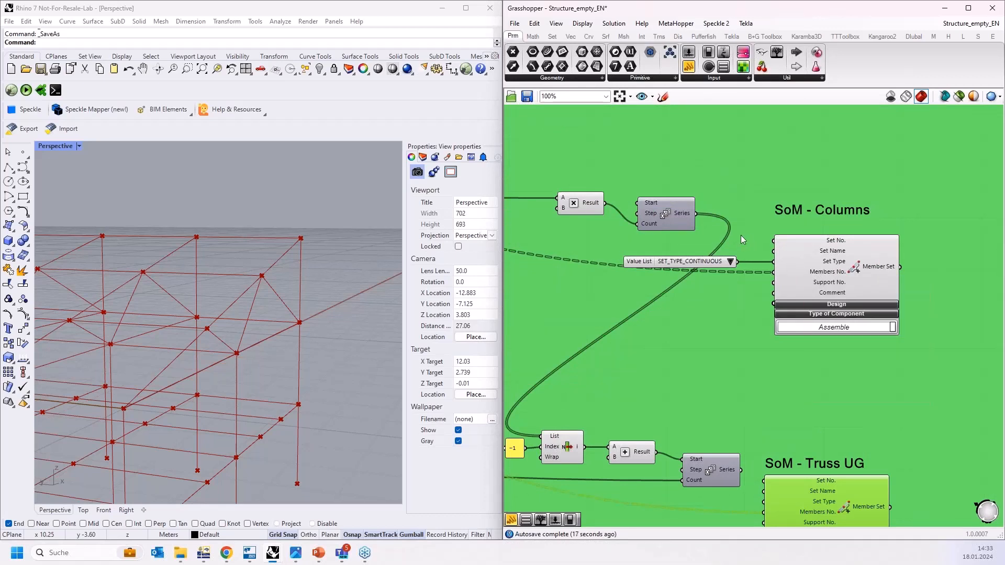
pyautogui.moveTo(697, 214); pyautogui.dragTo(767, 243)
pyautogui.moveTo(727, 348); pyautogui.dragTo(715, 249, button='right')
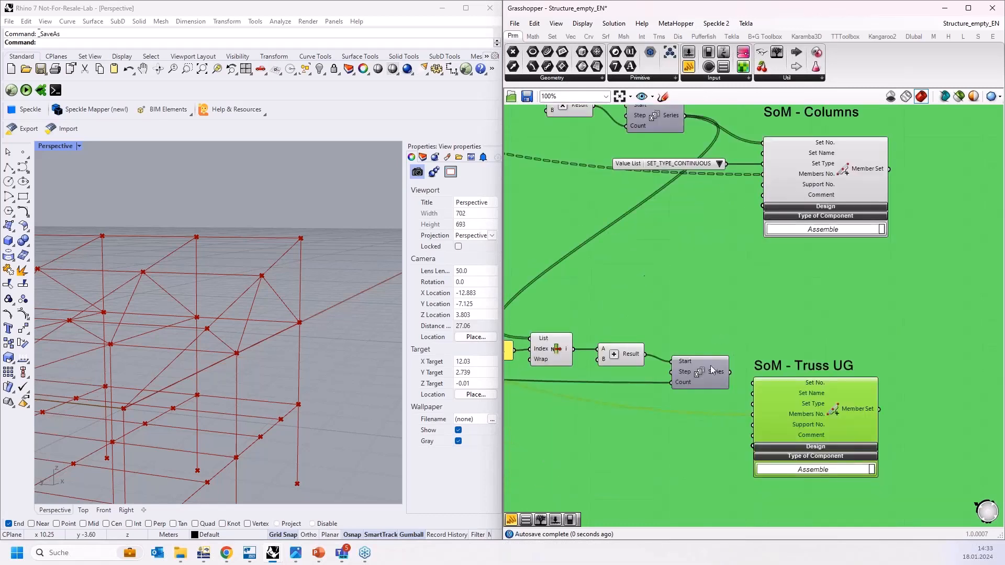
# Connect the SoM - Truss UG Member Set's Set No. to its Series output and Set Type to the SET_TYPE_CONTINUOUS value list
pyautogui.moveTo(719, 322); pyautogui.dragTo(740, 338, button='right')
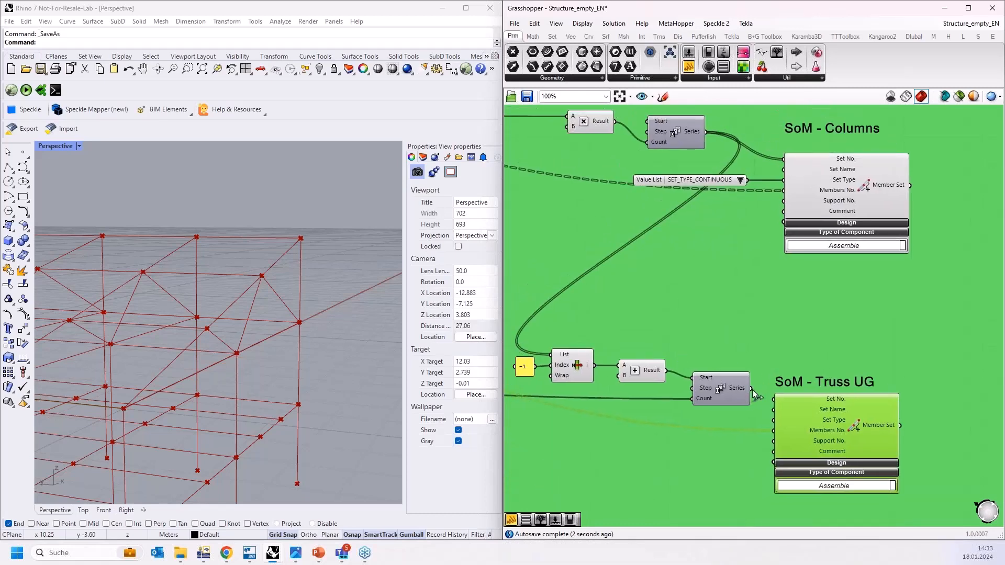
pyautogui.moveTo(752, 389); pyautogui.dragTo(775, 401)
pyautogui.moveTo(696, 451); pyautogui.dragTo(692, 408, button='right')
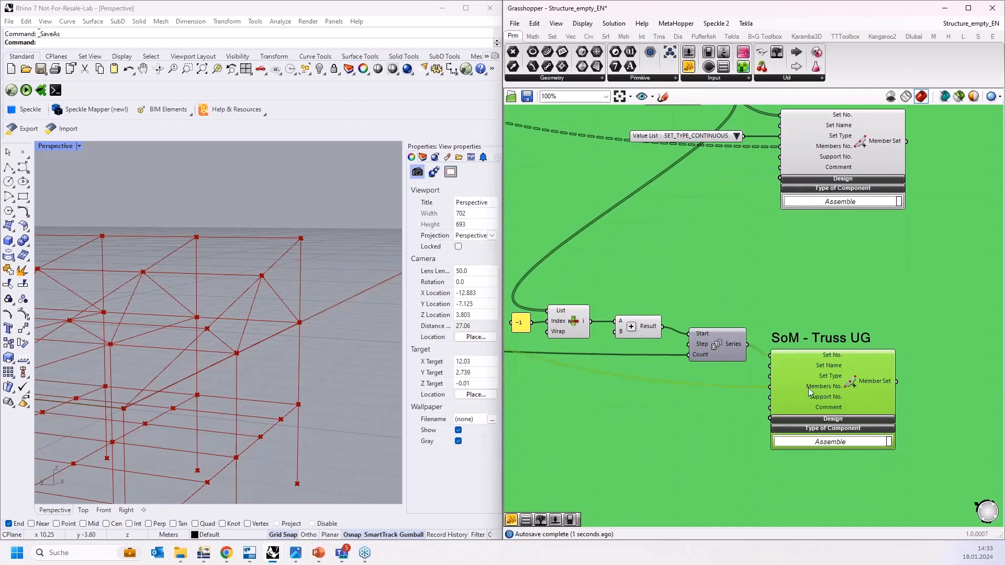
pyautogui.moveTo(744, 136); pyautogui.dragTo(771, 376)
# Flatten the GH Line input of the Coupling members component
pyautogui.scroll(-8, 679, 445)
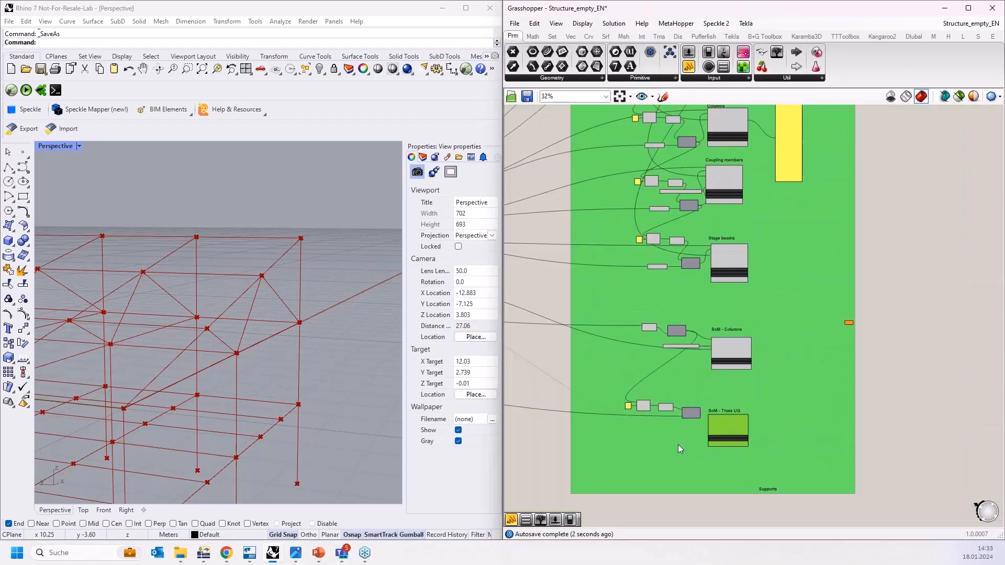
pyautogui.scroll(-1, 677, 444)
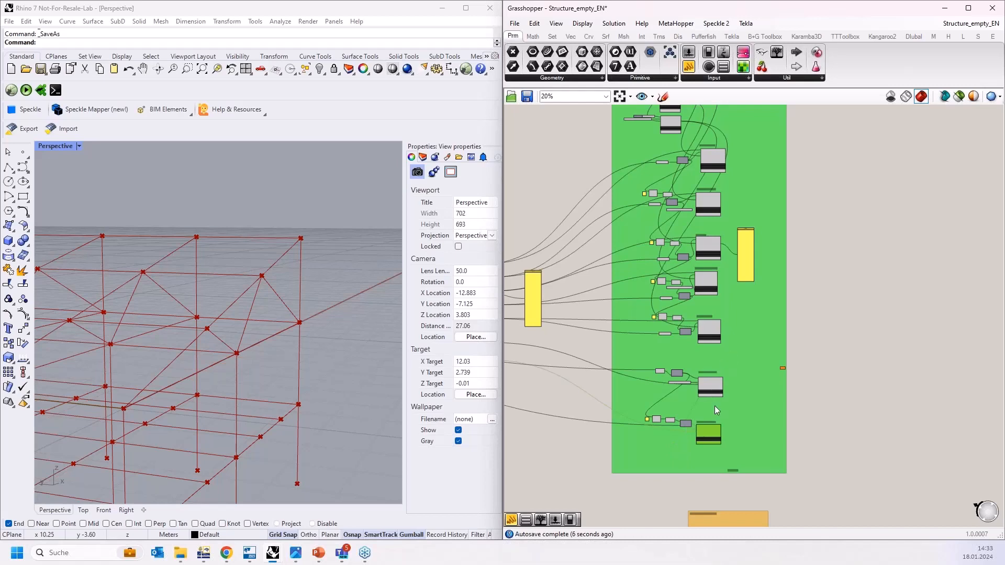
pyautogui.scroll(5, 706, 419)
pyautogui.scroll(-1, 696, 438)
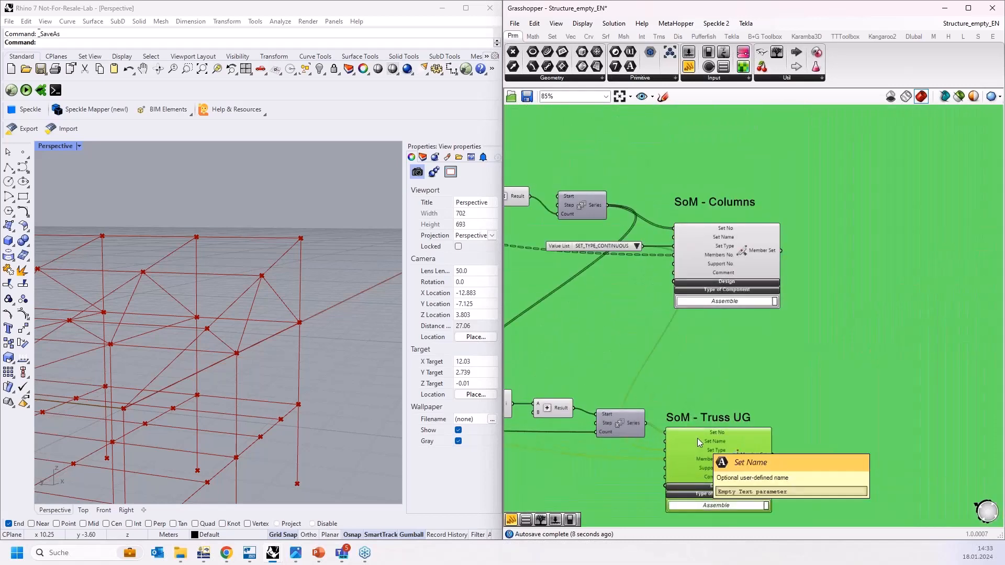
pyautogui.scroll(-1, 698, 438)
pyautogui.scroll(-2, 698, 438)
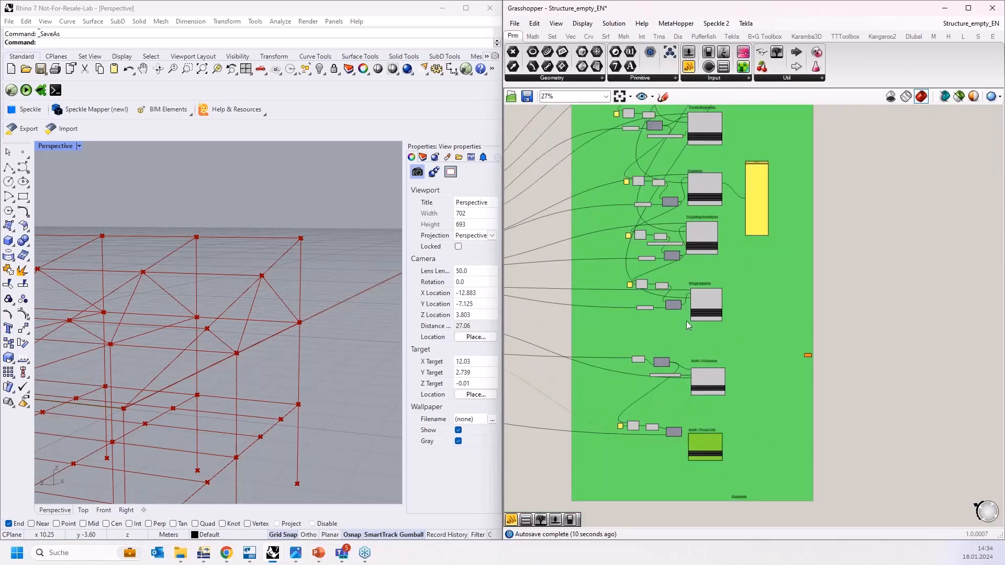
pyautogui.moveTo(708, 270); pyautogui.dragTo(706, 410, button='right')
pyautogui.scroll(8, 676, 267)
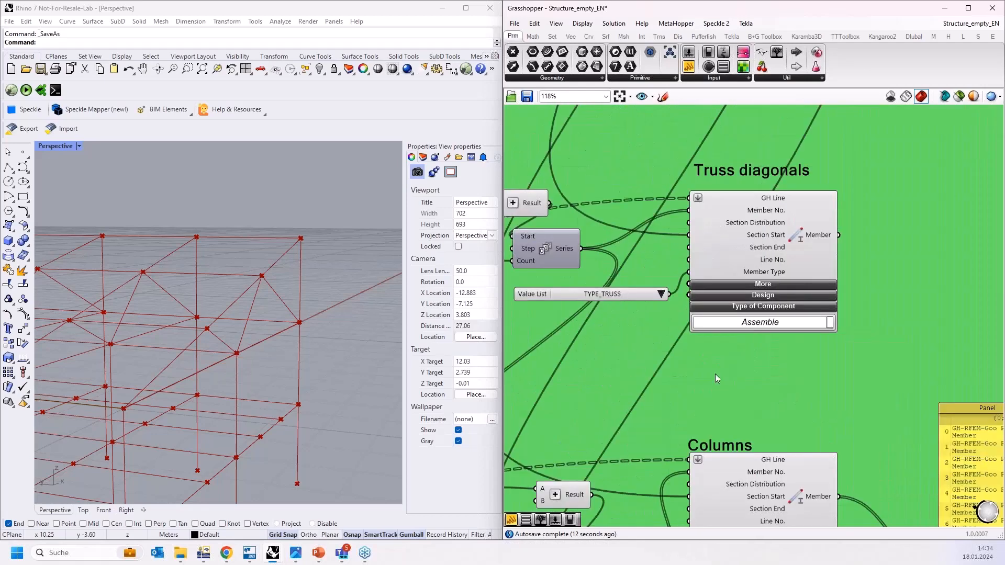
pyautogui.moveTo(715, 375); pyautogui.dragTo(723, 224, button='right')
pyautogui.moveTo(704, 515); pyautogui.dragTo(707, 255, button='right')
pyautogui.rightClick(707, 255)
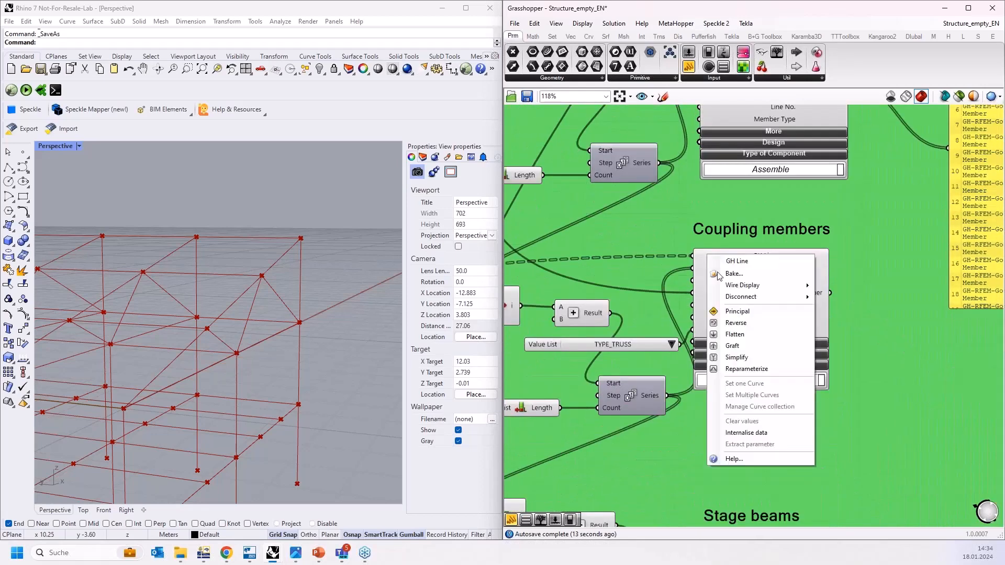
pyautogui.click(747, 335)
# Flatten the GH Line input of the Stage beams component
pyautogui.moveTo(708, 516); pyautogui.dragTo(727, 334, button='right')
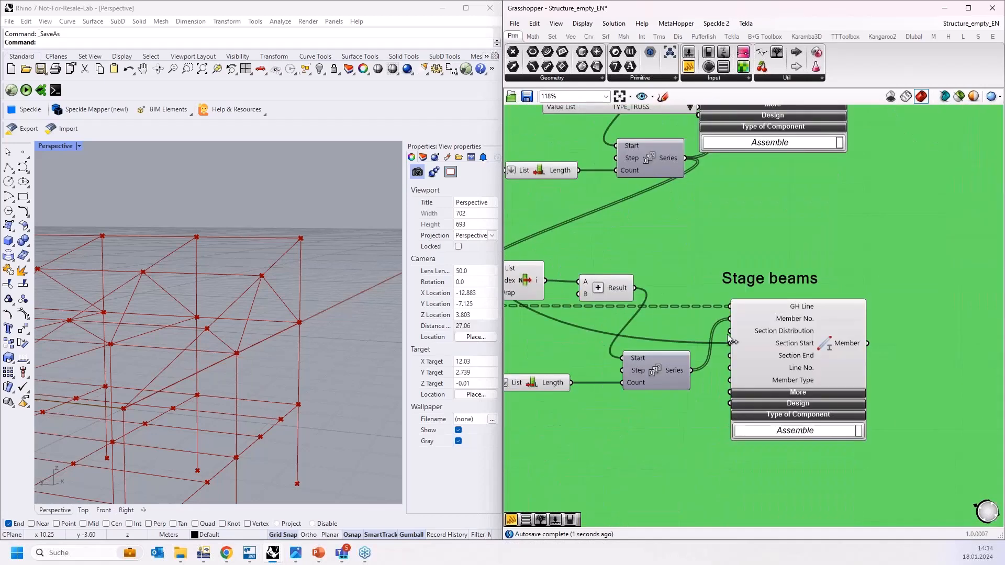
pyautogui.rightClick(739, 312)
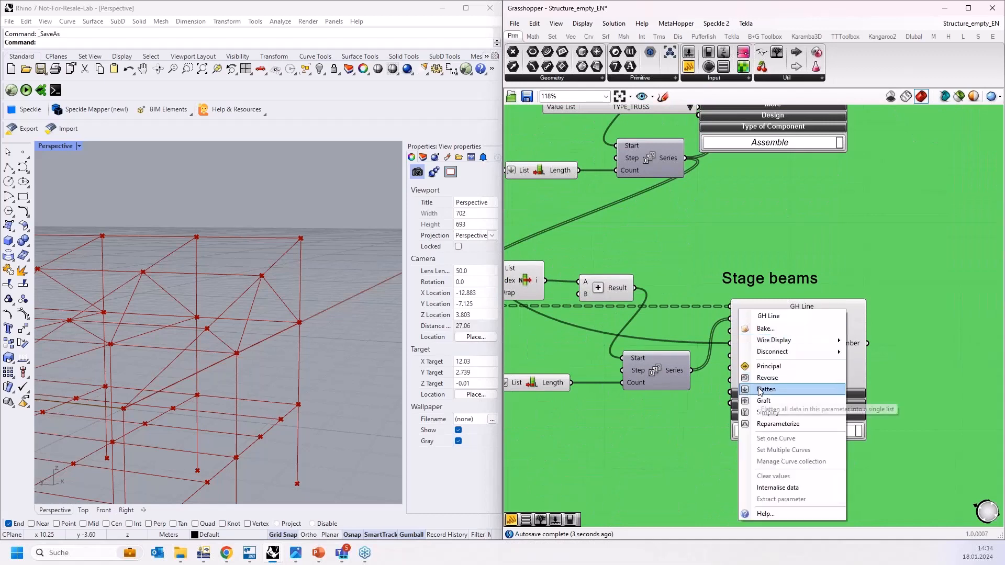
pyautogui.click(762, 385)
# Add a Dlubal Nodal Support component to the canvas below the Supports heading
pyautogui.scroll(-3, 673, 444)
pyautogui.moveTo(676, 376); pyautogui.dragTo(718, 340, button='right')
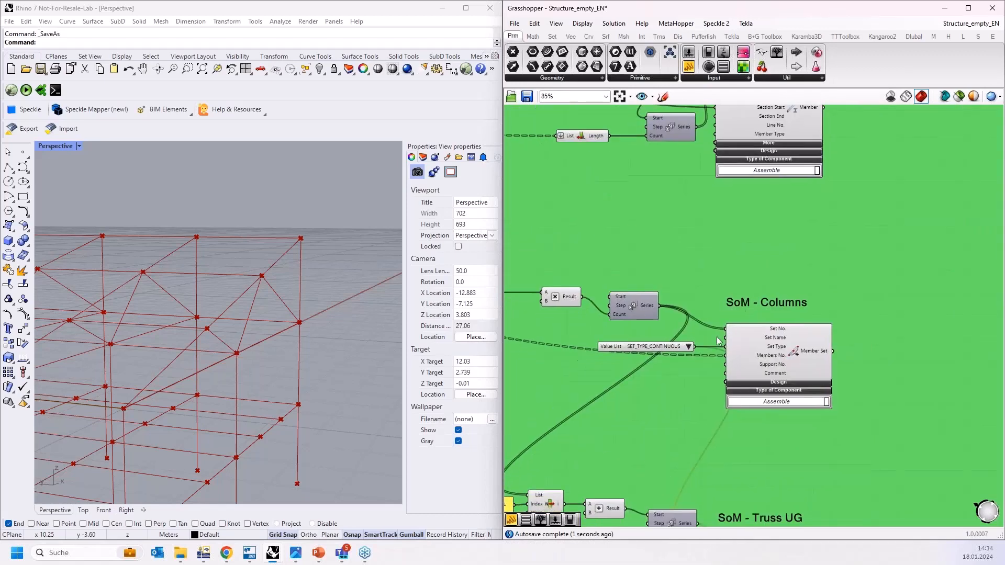
pyautogui.moveTo(704, 434); pyautogui.dragTo(702, 277, button='right')
pyautogui.moveTo(692, 455); pyautogui.dragTo(688, 321, button='right')
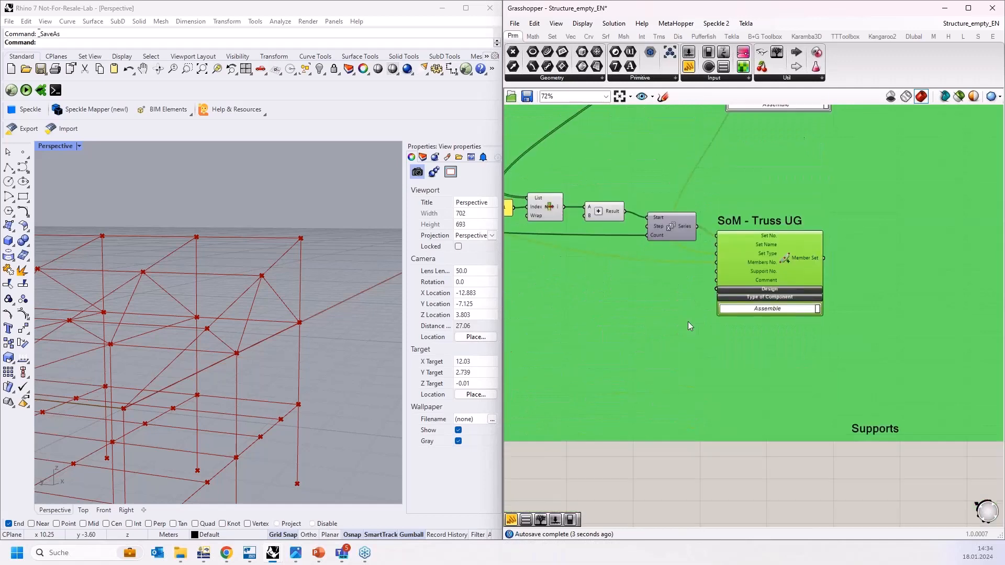
pyautogui.scroll(-3, 687, 322)
pyautogui.moveTo(733, 413); pyautogui.dragTo(787, 378, button='right')
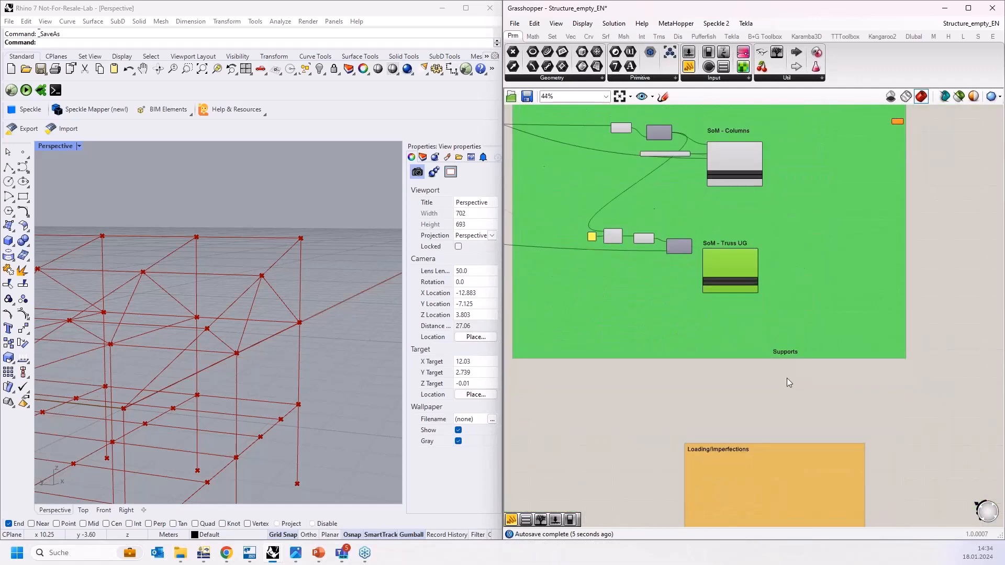
pyautogui.scroll(3, 792, 337)
pyautogui.scroll(-4, 326, 238)
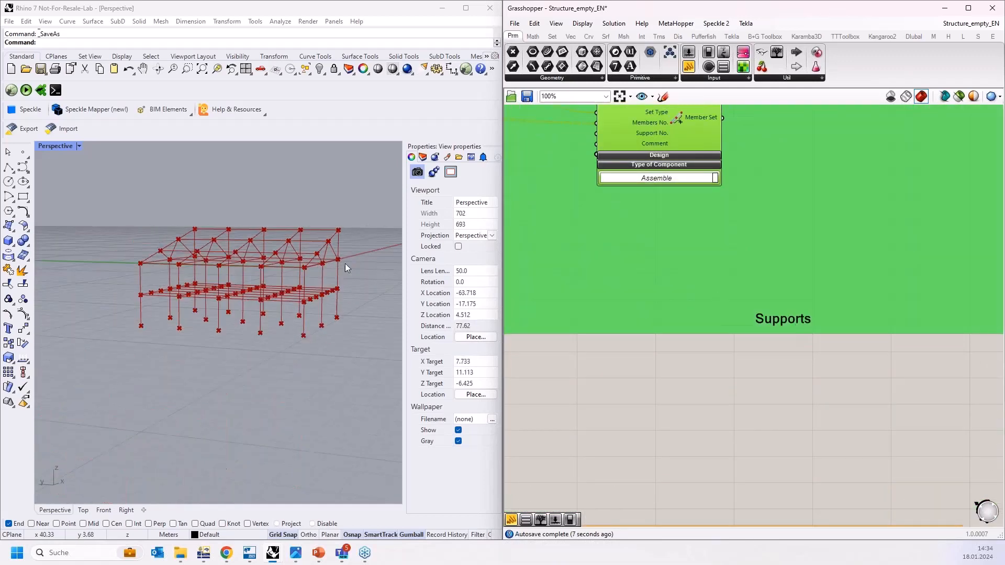
pyautogui.click(913, 36)
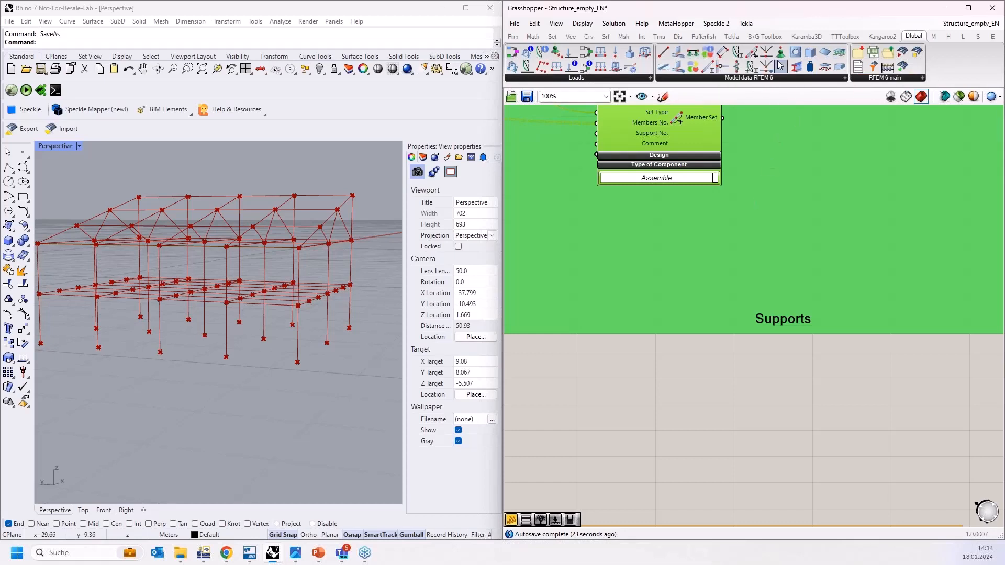
pyautogui.moveTo(779, 65); pyautogui.dragTo(783, 107)
pyautogui.moveTo(788, 373); pyautogui.dragTo(791, 401)
# Bring the Nodal Support component near the Support Nodes point parameter and connect that parameter to its GH Node input
pyautogui.moveTo(688, 374); pyautogui.dragTo(668, 329, button='right')
pyautogui.scroll(-5, 665, 343)
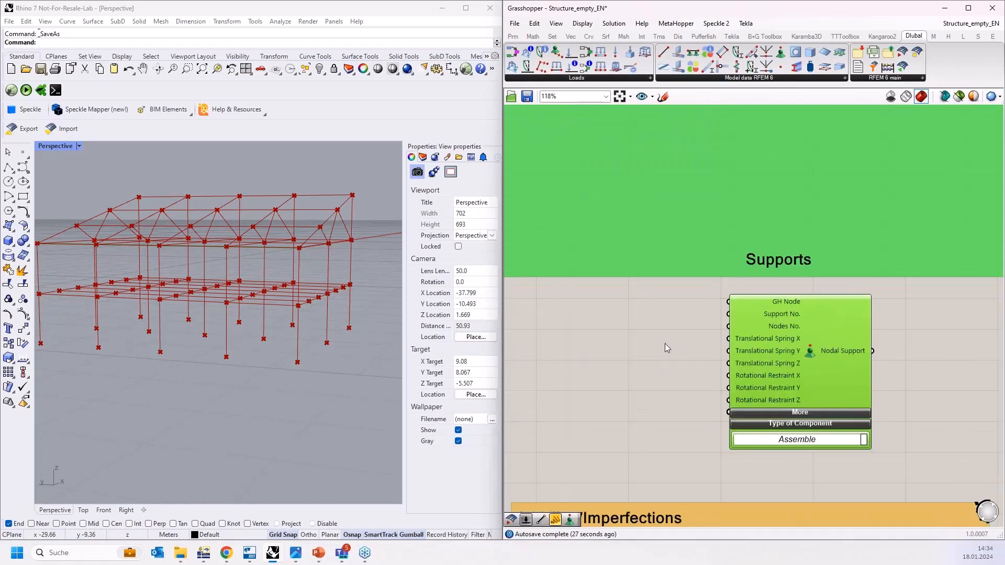
pyautogui.scroll(-2, 806, 371)
pyautogui.moveTo(857, 366); pyautogui.dragTo(598, 289)
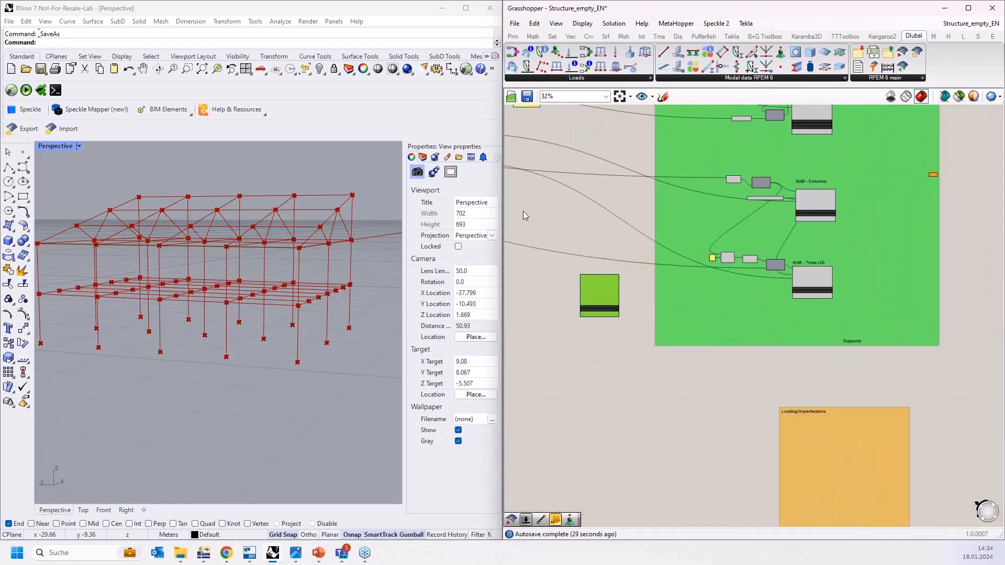
pyautogui.moveTo(523, 212); pyautogui.dragTo(674, 273, button='right')
pyautogui.moveTo(740, 347); pyautogui.dragTo(651, 301)
pyautogui.scroll(4, 571, 250)
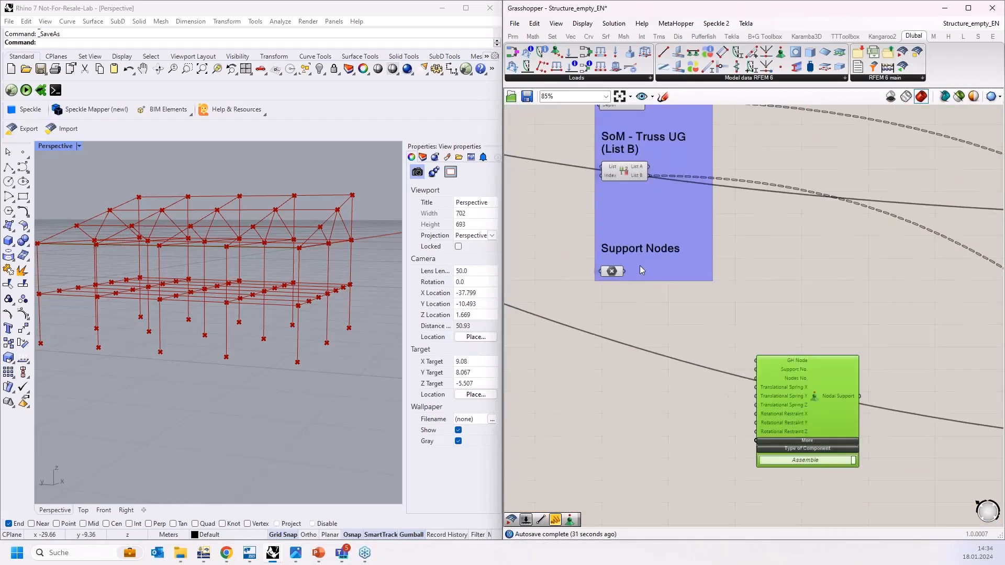
pyautogui.moveTo(623, 270); pyautogui.dragTo(756, 361)
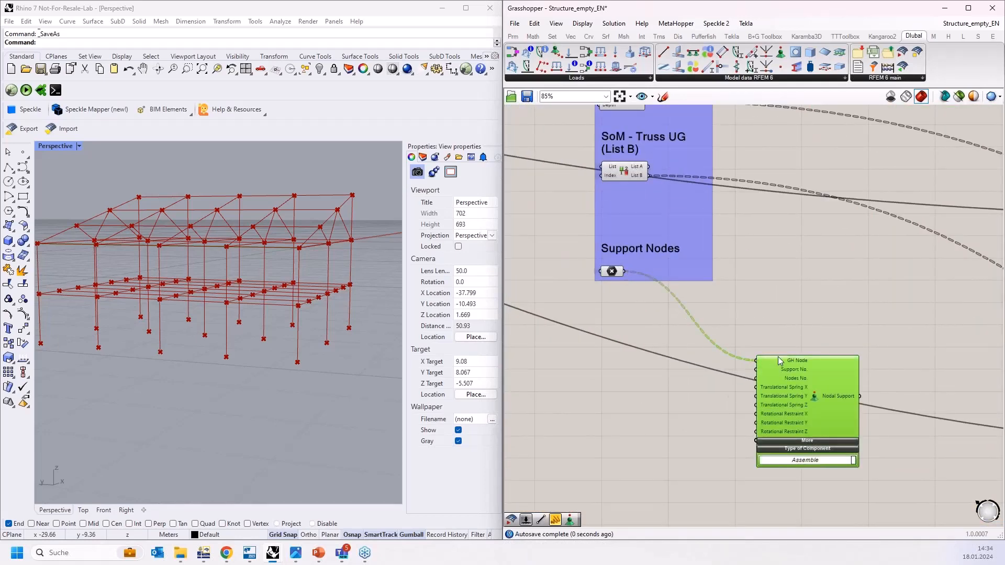
# Move the Nodal Support component back beneath the Supports heading and check the description of its Translational Spring X input
pyautogui.scroll(4, 777, 357)
pyautogui.scroll(-4, 680, 304)
pyautogui.scroll(-4, 621, 275)
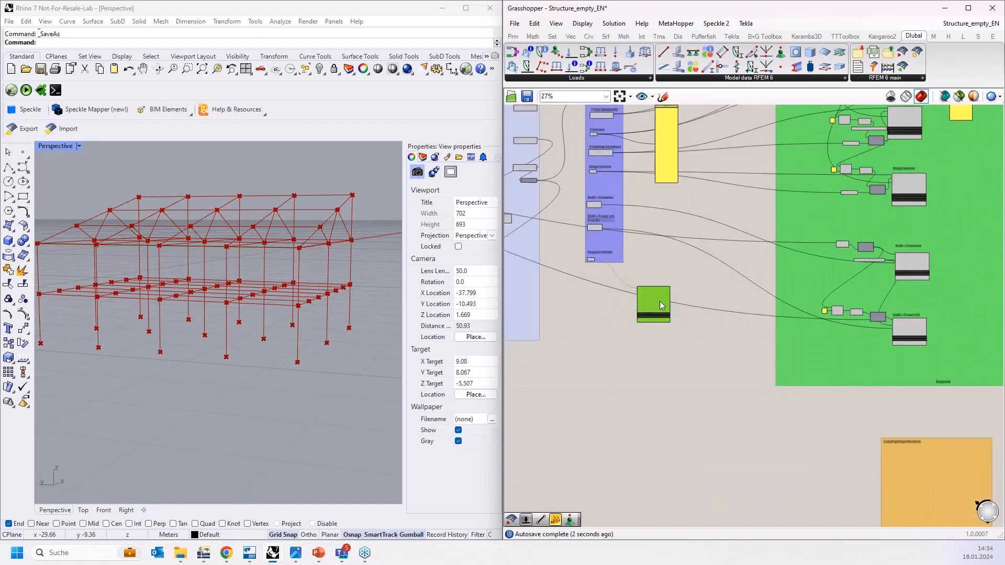
pyautogui.moveTo(660, 300); pyautogui.dragTo(958, 399)
pyautogui.scroll(5, 963, 398)
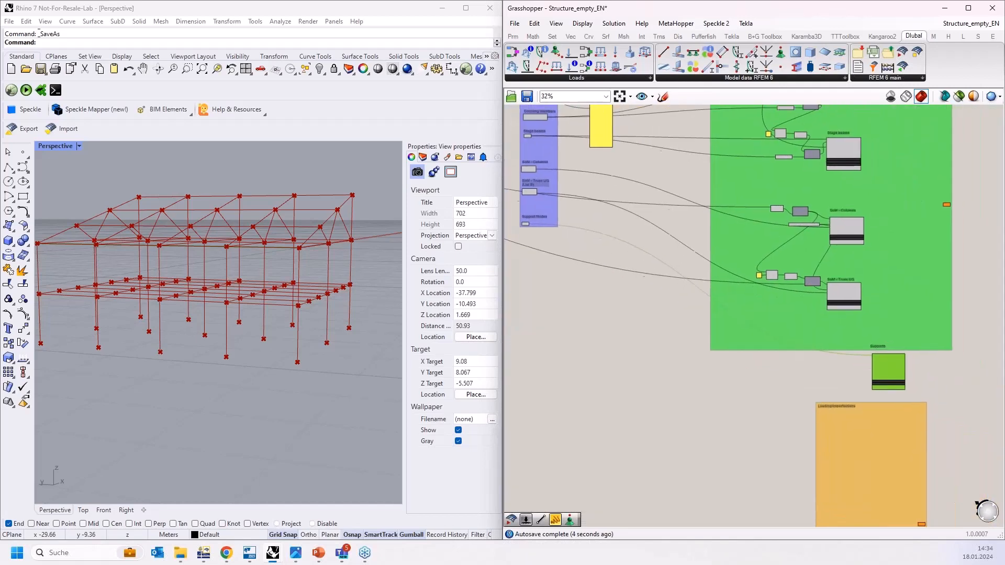
pyautogui.moveTo(844, 344); pyautogui.dragTo(840, 338)
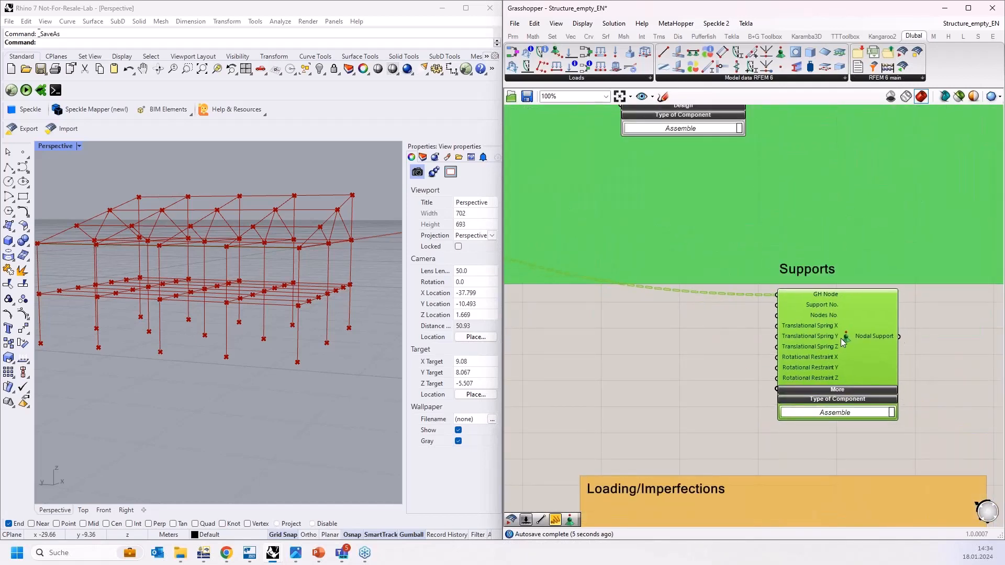
pyautogui.click(663, 330)
pyautogui.scroll(2, 810, 352)
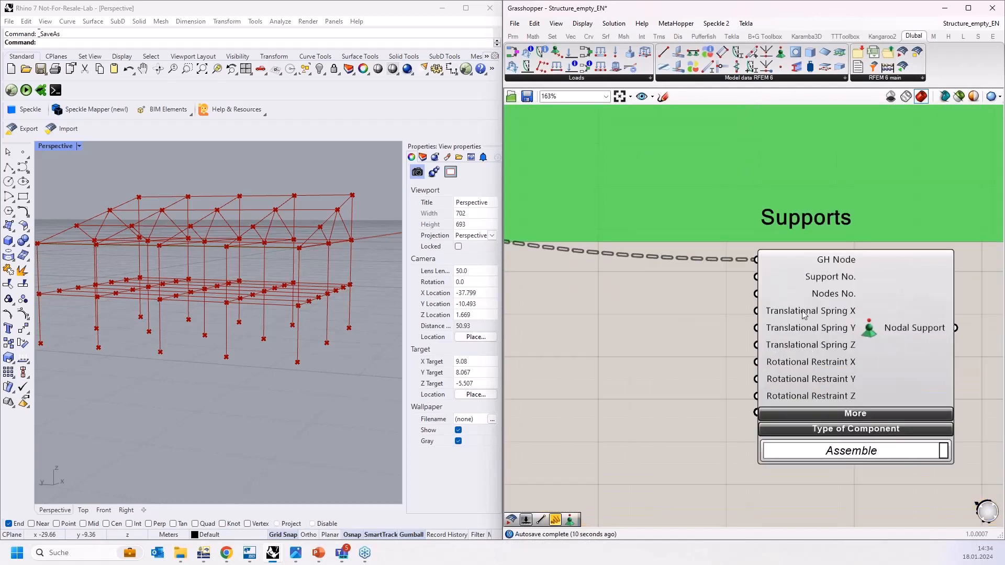
pyautogui.moveTo(804, 314)
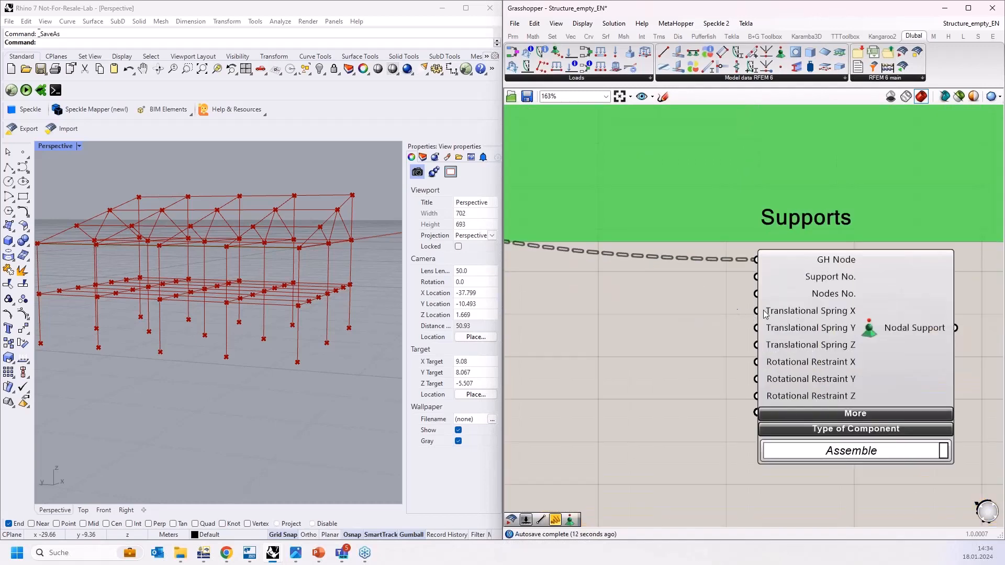
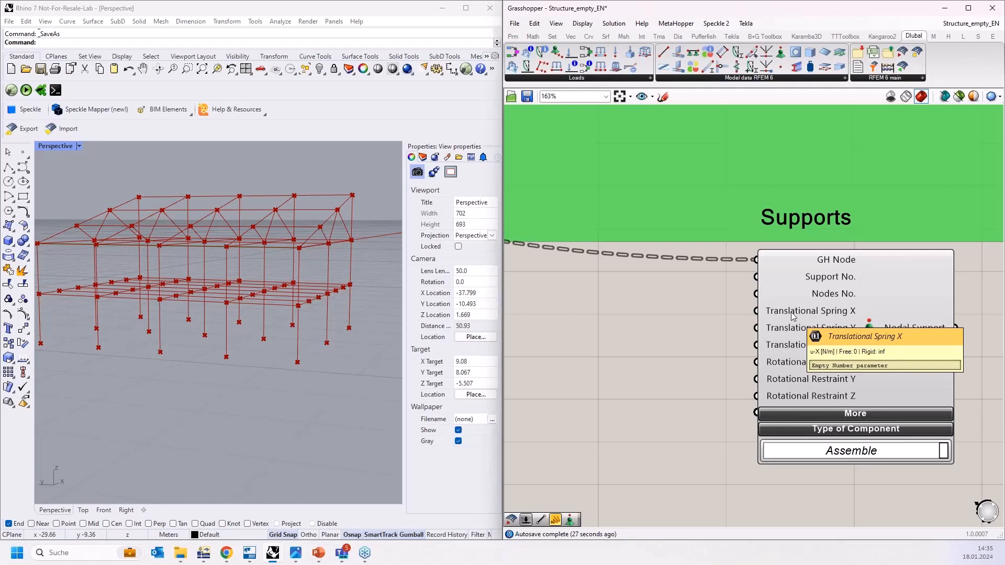
pyautogui.doubleClick(623, 343)
pyautogui.write('"inf')
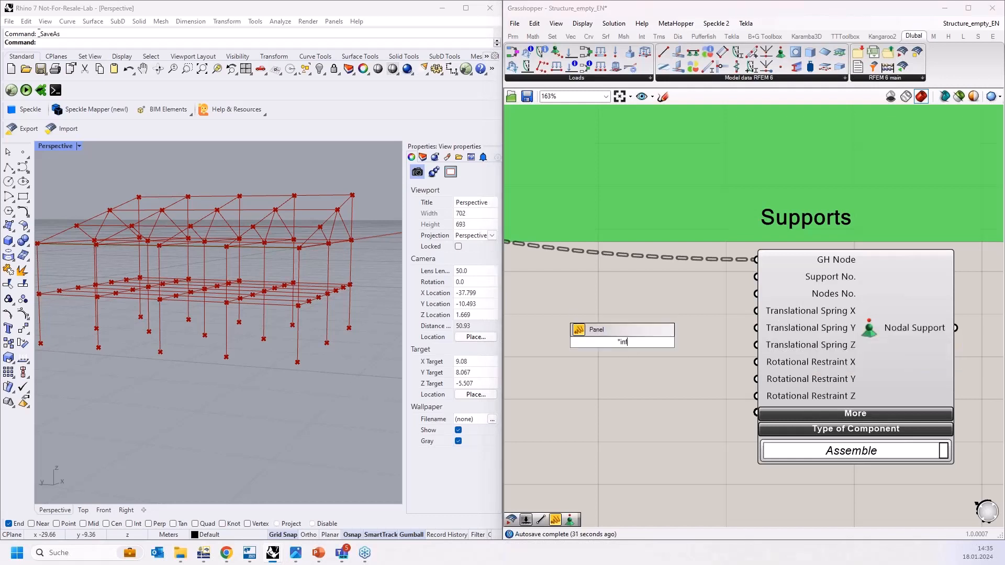
pyautogui.hotkey('ctrl', 'z')
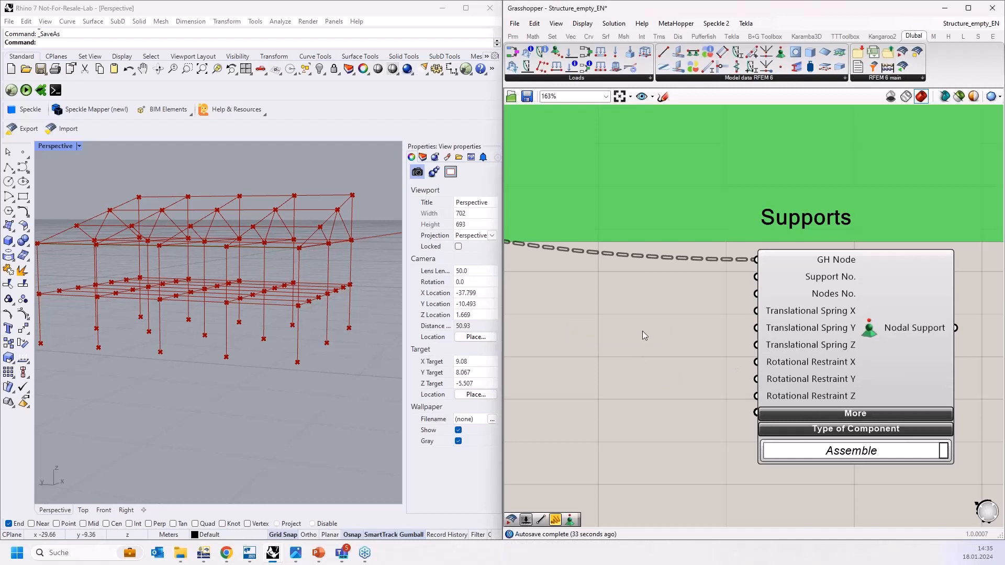
# Create a panel containing inf and connect it to the Nodal Support's Translational Spring X, Y and Z inputs
pyautogui.doubleClick(642, 330)
pyautogui.write('"')
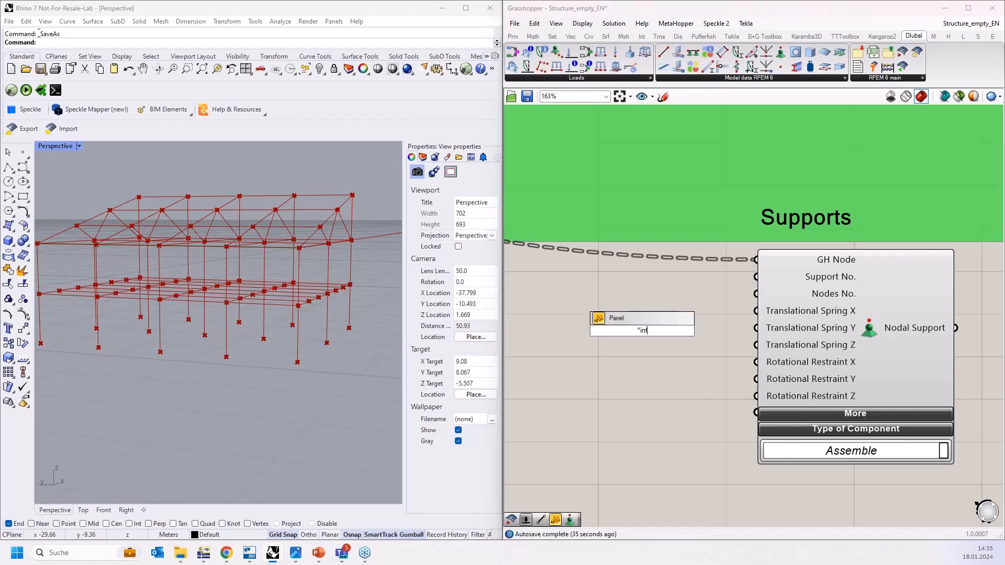
pyautogui.write('inf')
pyautogui.press('Return')
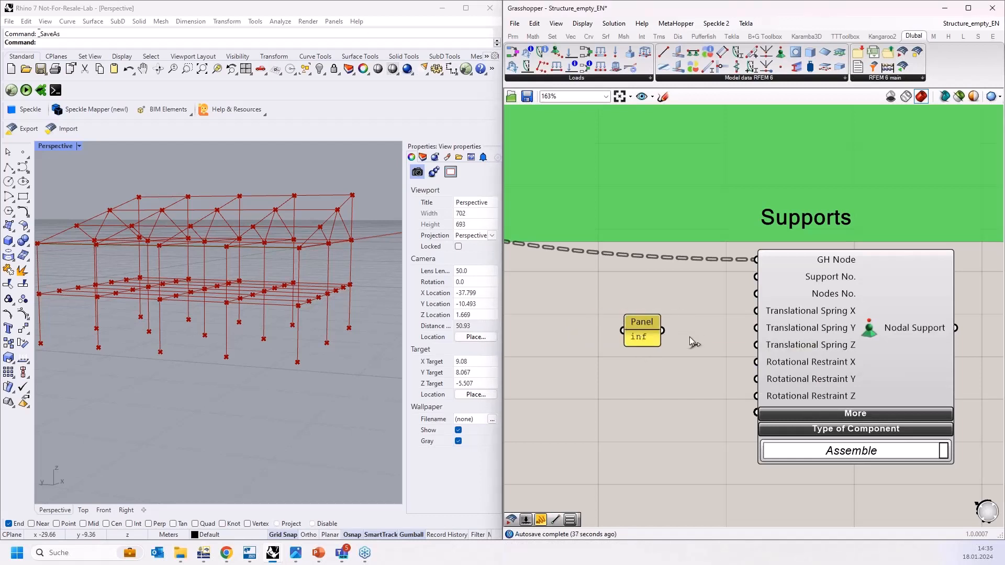
pyautogui.moveTo(689, 337); pyautogui.dragTo(760, 311)
pyautogui.moveTo(663, 330); pyautogui.dragTo(756, 328)
pyautogui.moveTo(662, 331); pyautogui.dragTo(757, 345)
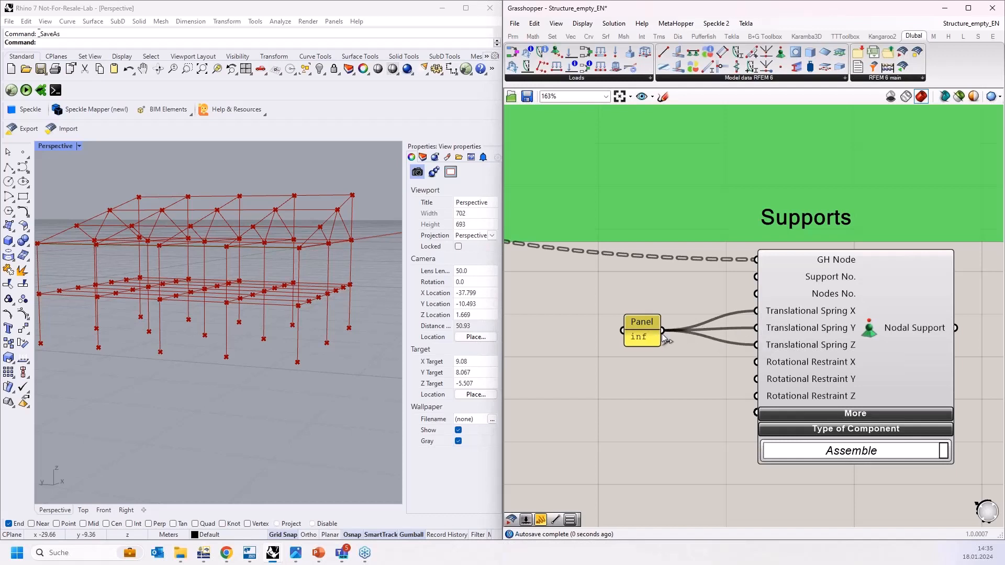
# Connect the inf panel to the Nodal Support's Rotational Restraint Z input as well
pyautogui.moveTo(662, 331); pyautogui.dragTo(727, 395)
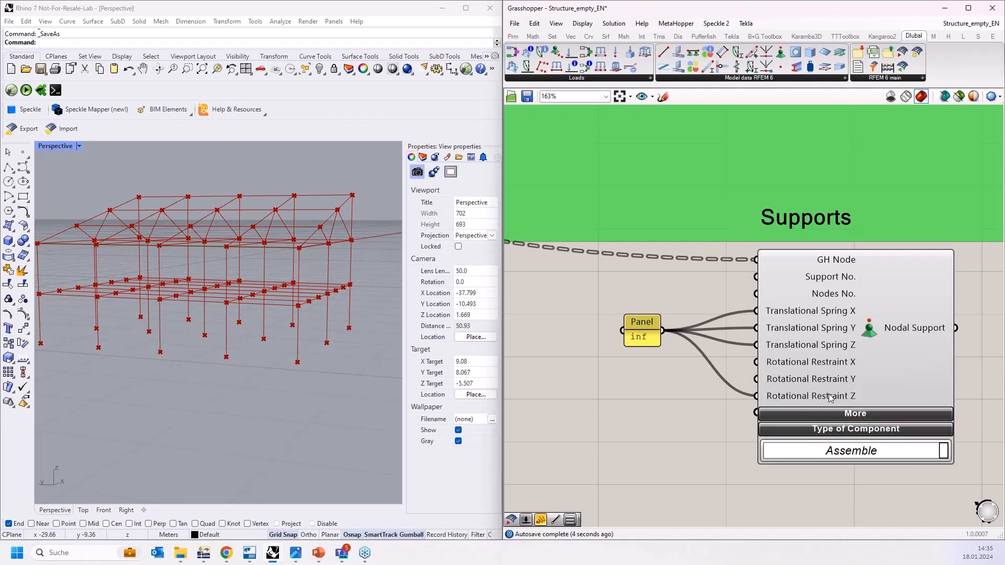
pyautogui.scroll(-2, 758, 272)
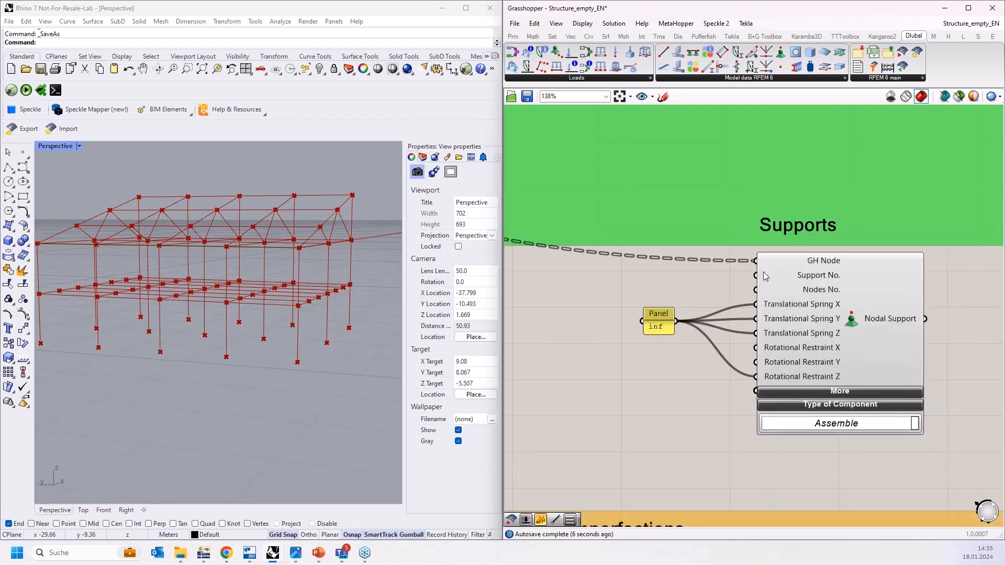
# Expand the Nodal Support's More section, review its optional inputs from Nonlinearity X to Comment, and collapse it
pyautogui.click(829, 375)
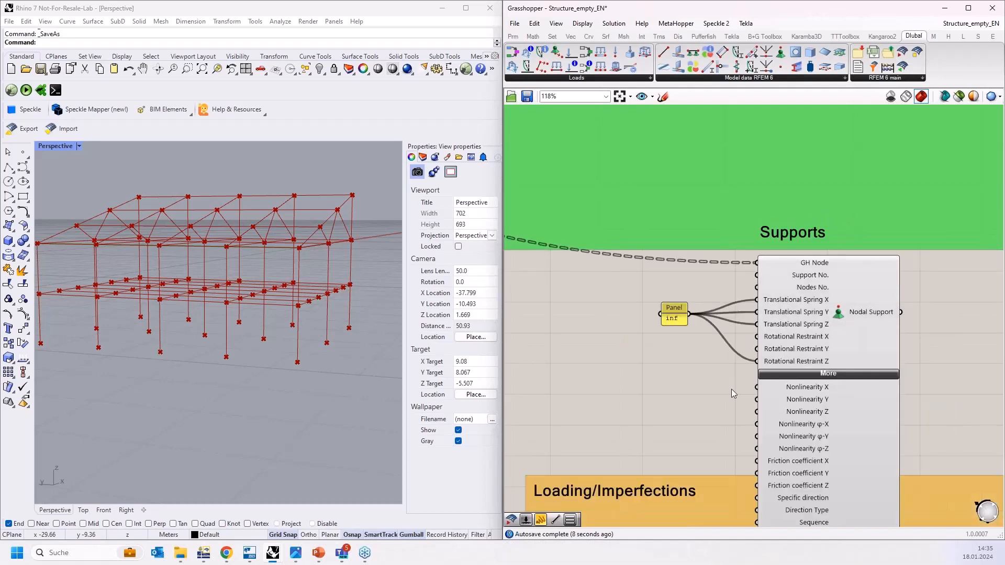
pyautogui.moveTo(712, 403); pyautogui.dragTo(675, 258, button='right')
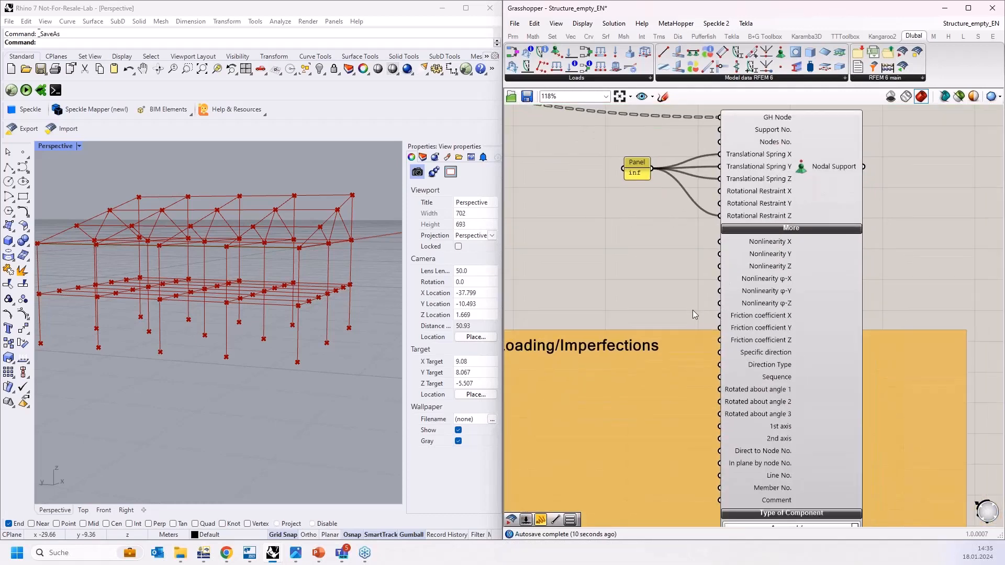
pyautogui.moveTo(693, 309); pyautogui.dragTo(683, 261, button='right')
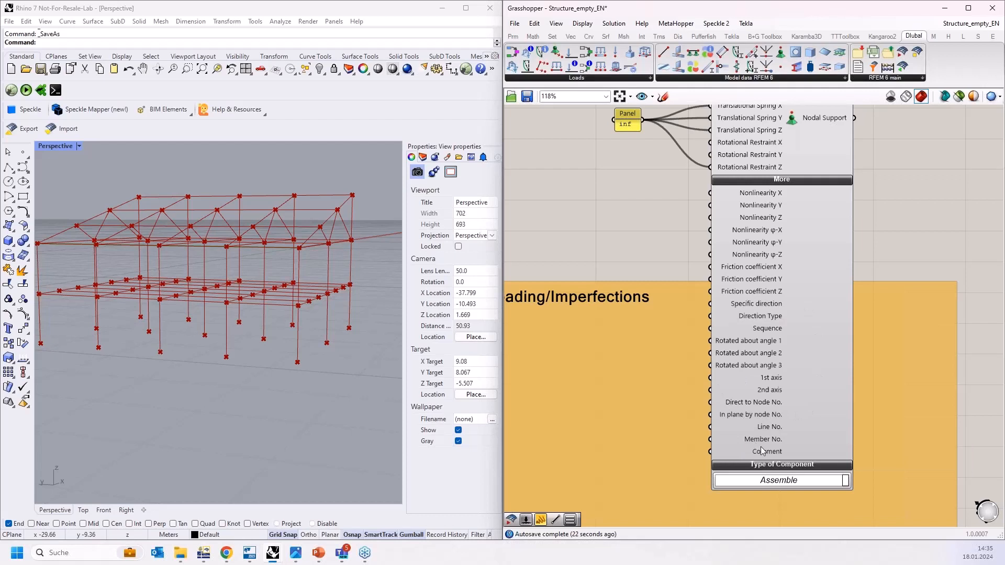
pyautogui.moveTo(622, 206); pyautogui.dragTo(627, 241, button='right')
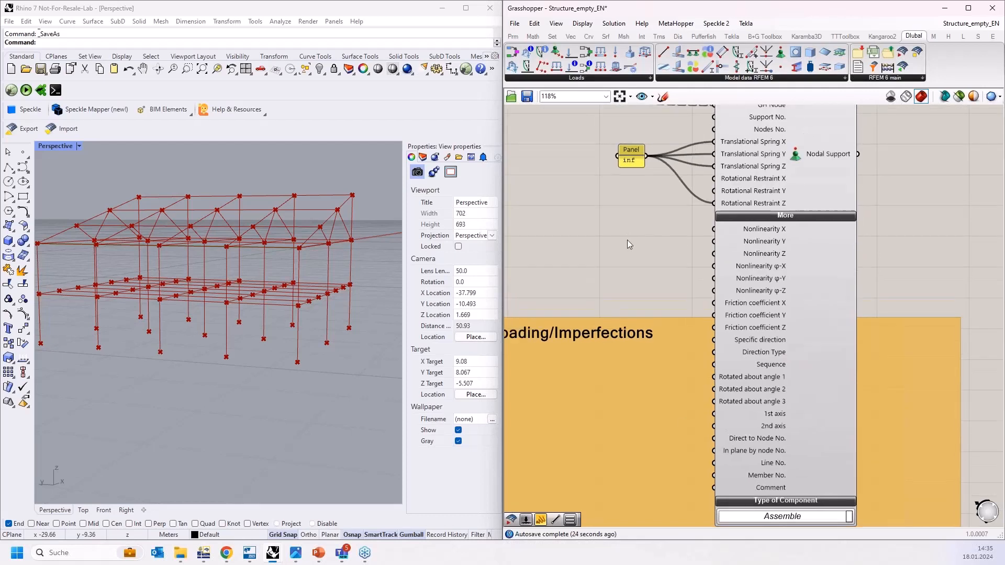
pyautogui.click(772, 215)
pyautogui.moveTo(730, 203); pyautogui.dragTo(721, 325, button='right')
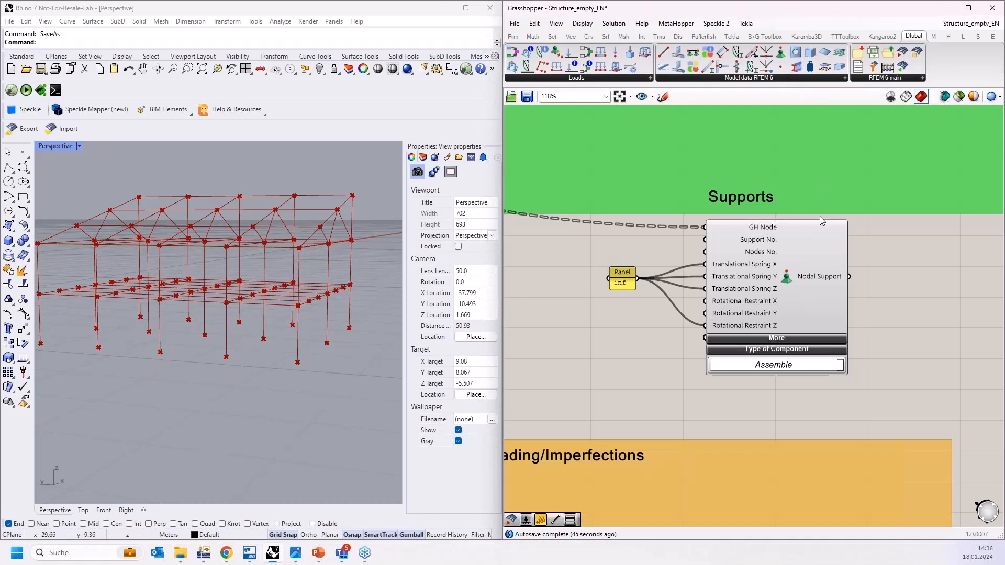
# Check the description of the Nodal Support's Nonlinearity X input and leave the More section collapsed
pyautogui.click(775, 338)
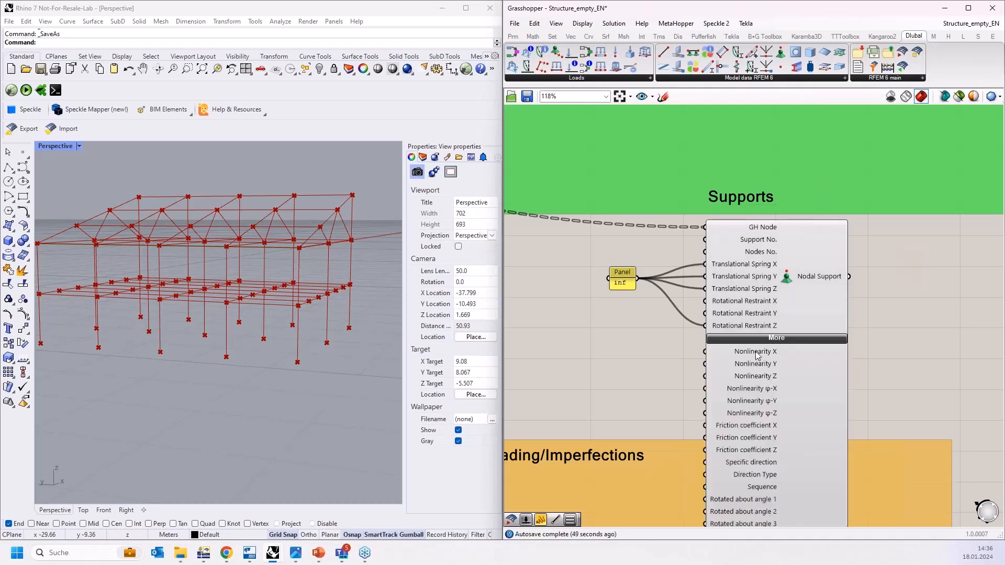
pyautogui.moveTo(755, 355)
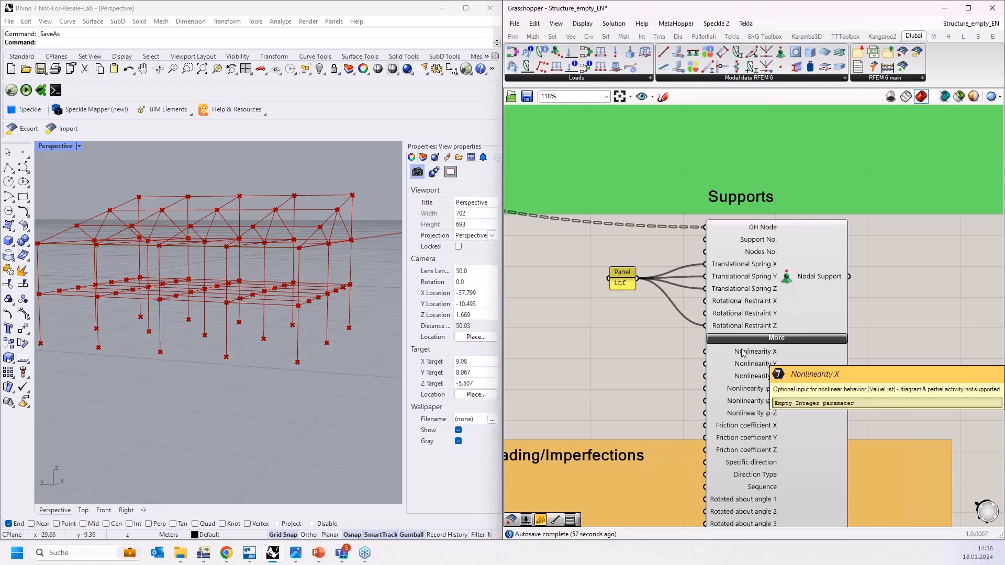
pyautogui.click(776, 341)
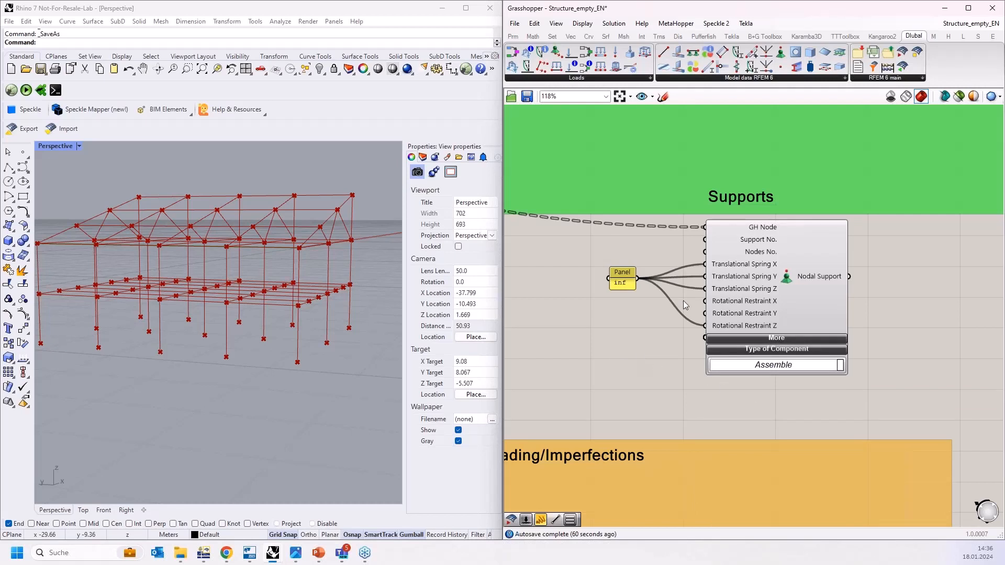
pyautogui.click(764, 341)
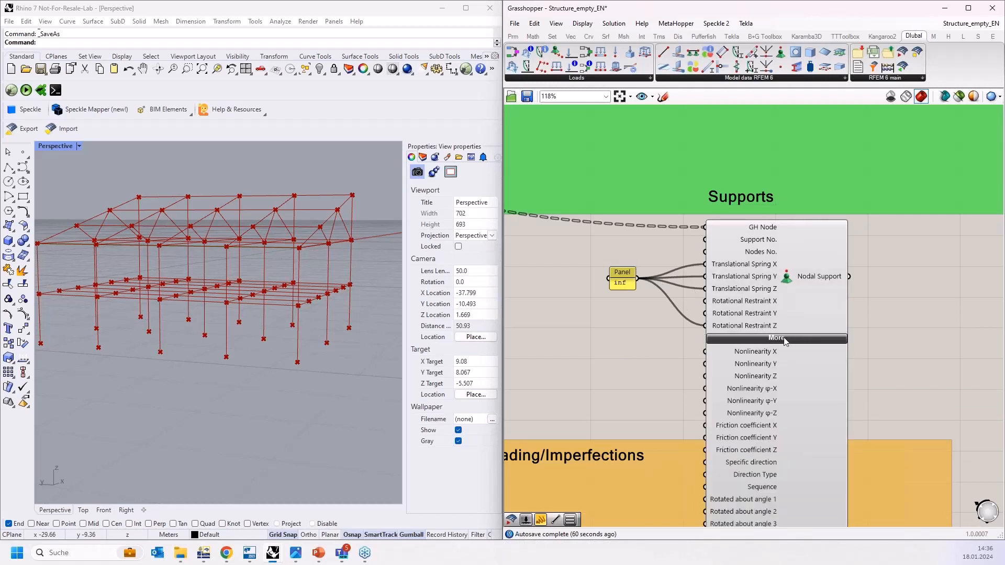
pyautogui.click(784, 339)
# Add the Nodal Support component and its inf panel to the green group containing the Supports heading
pyautogui.scroll(-4, 663, 344)
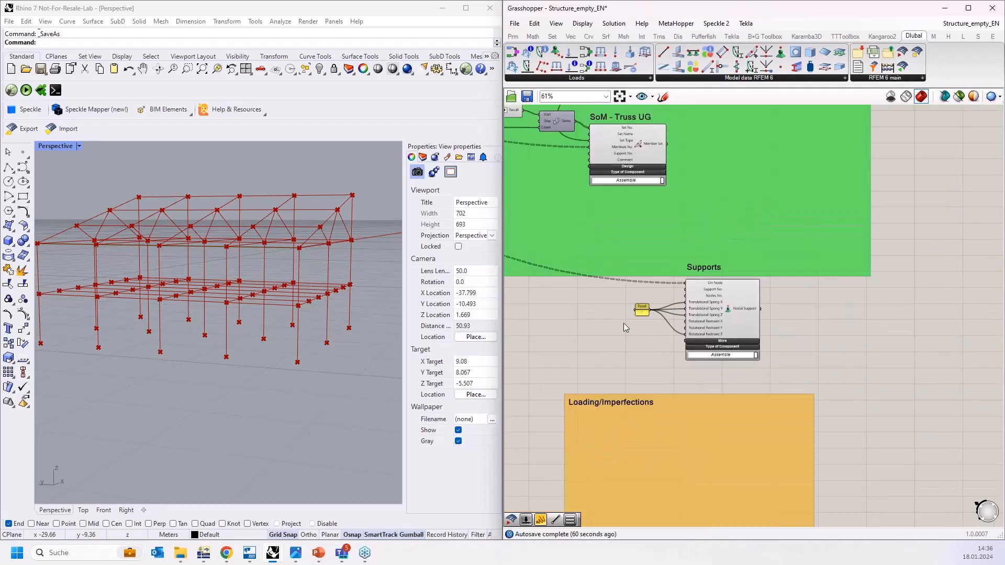
pyautogui.scroll(2, 618, 325)
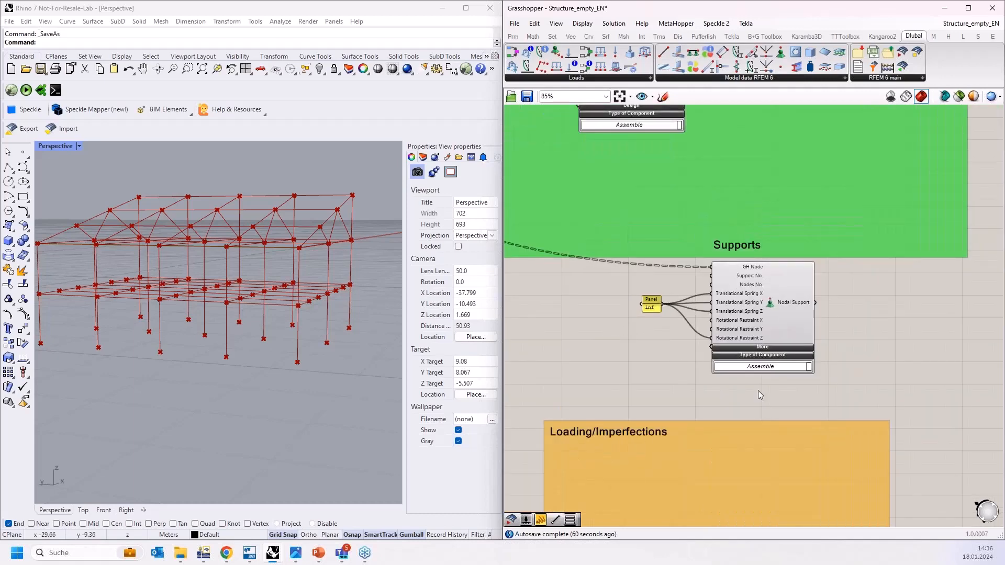
pyautogui.moveTo(790, 403); pyautogui.dragTo(636, 282)
pyautogui.rightClick(812, 238)
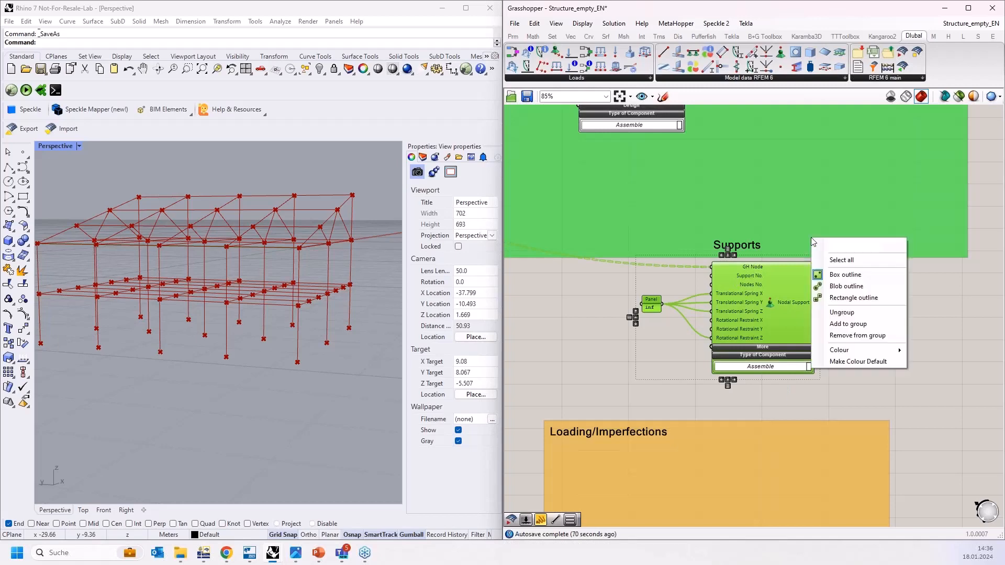
pyautogui.click(847, 327)
# Examine the extended green group and the Loading/Imperfections group beneath it
pyautogui.scroll(-4, 858, 361)
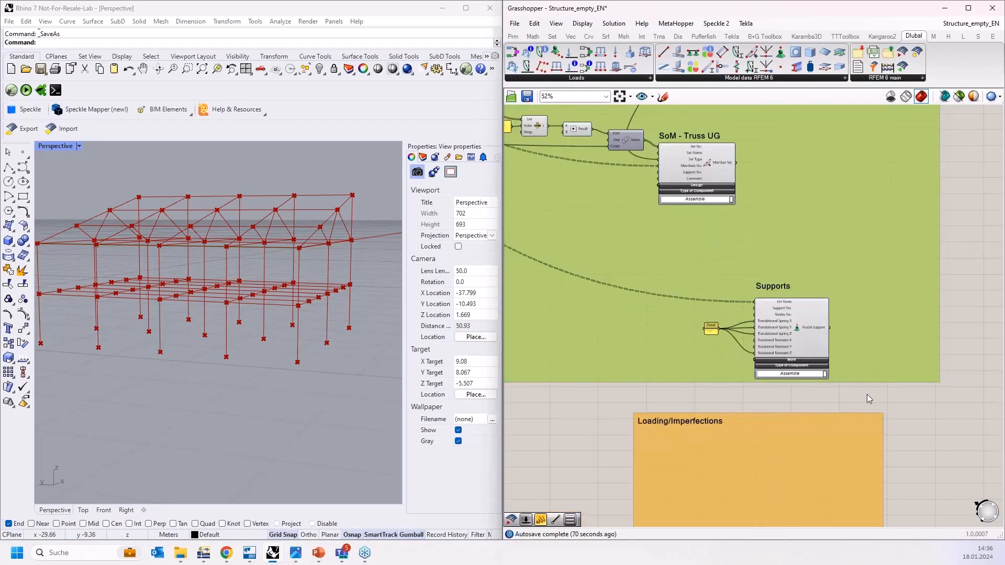
pyautogui.scroll(1, 937, 294)
pyautogui.scroll(-1, 937, 294)
pyautogui.moveTo(917, 288); pyautogui.dragTo(876, 382, button='right')
pyautogui.scroll(-1, 876, 382)
pyautogui.moveTo(881, 440); pyautogui.dragTo(831, 279, button='right')
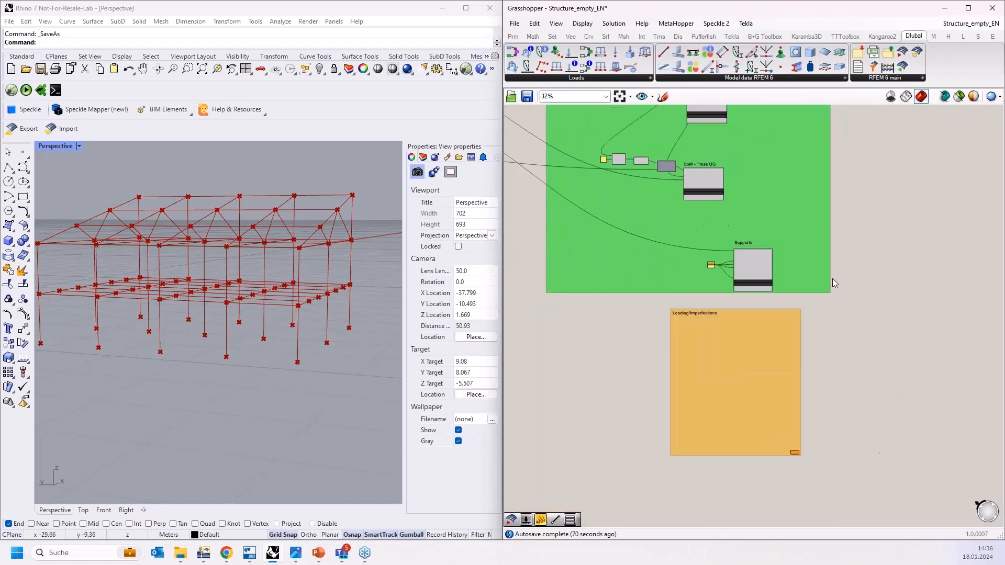
pyautogui.scroll(4, 743, 404)
pyautogui.scroll(2, 629, 392)
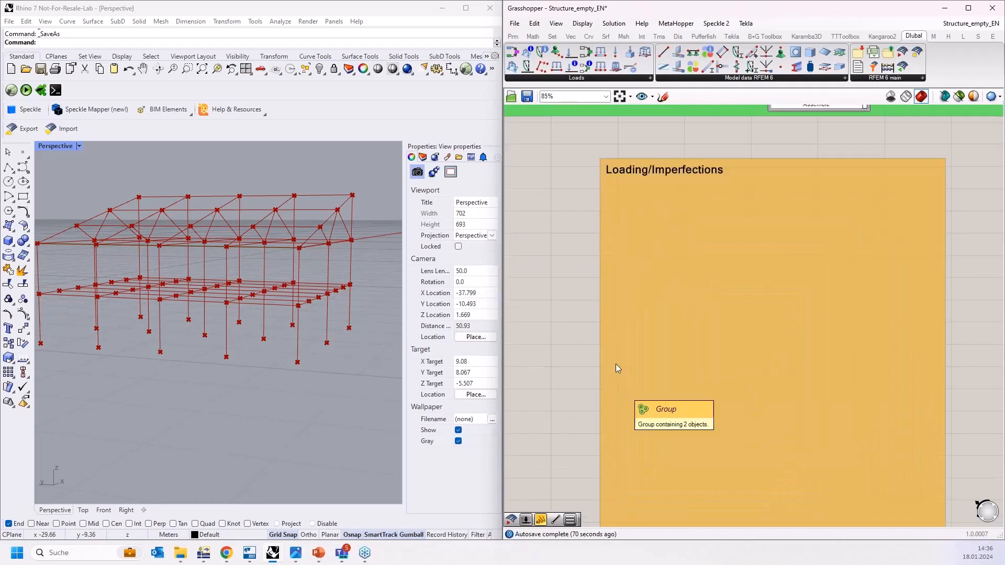
pyautogui.moveTo(561, 294)
pyautogui.mouseDown(button='right')
pyautogui.moveTo(564, 316)
pyautogui.moveTo(566, 293)
pyautogui.mouseUp(button='right')
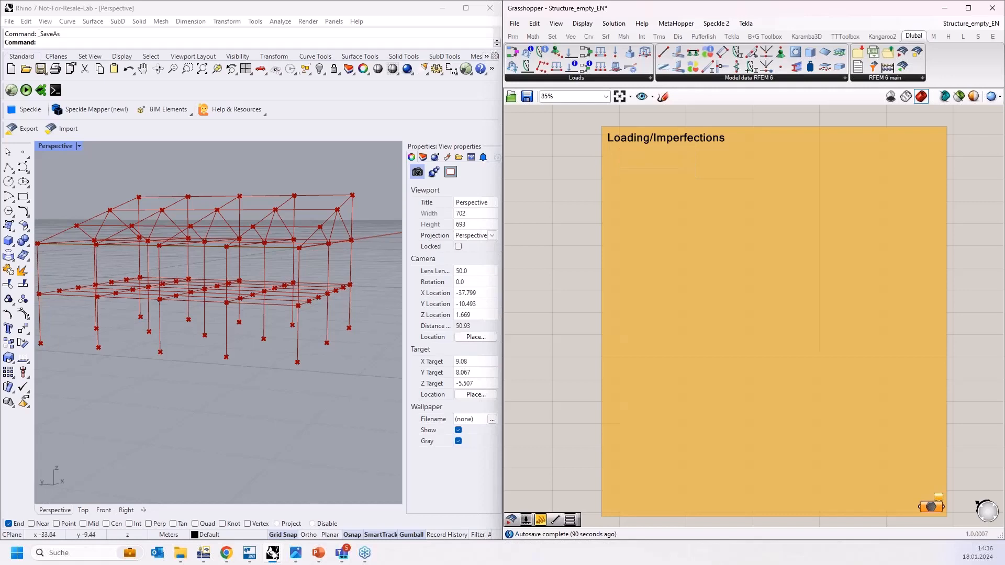
# Switch to RFEM and examine the Imperfections, Load Cases & Combinations and Loads entries of Struktur_final, including LC1 - DL
pyautogui.click(206, 553)
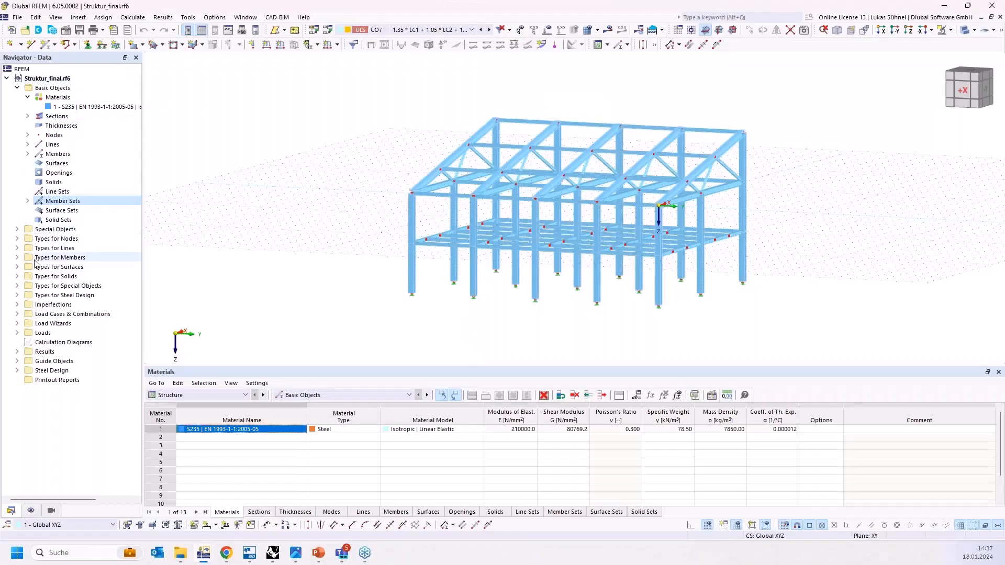
pyautogui.click(18, 305)
pyautogui.click(18, 334)
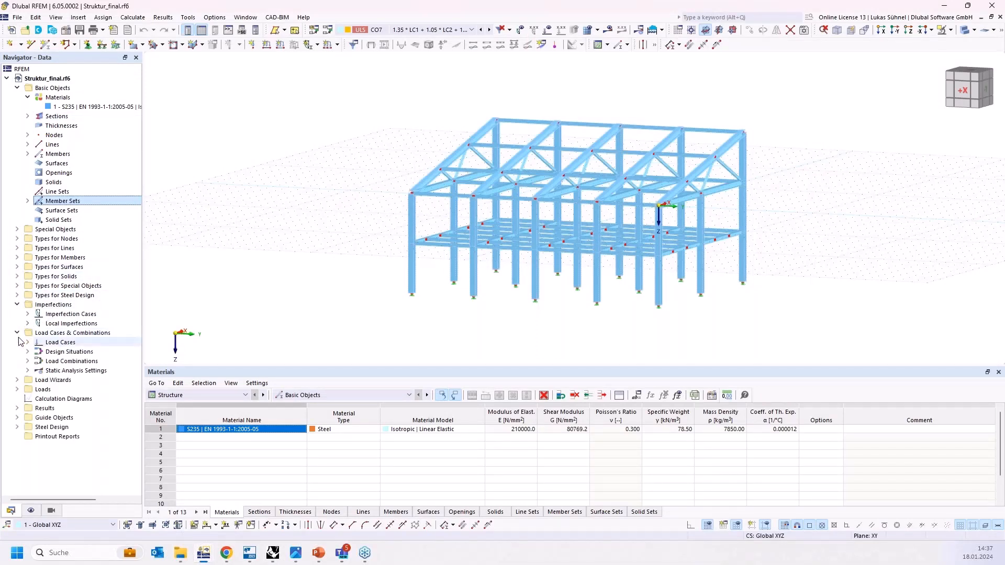
pyautogui.click(74, 323)
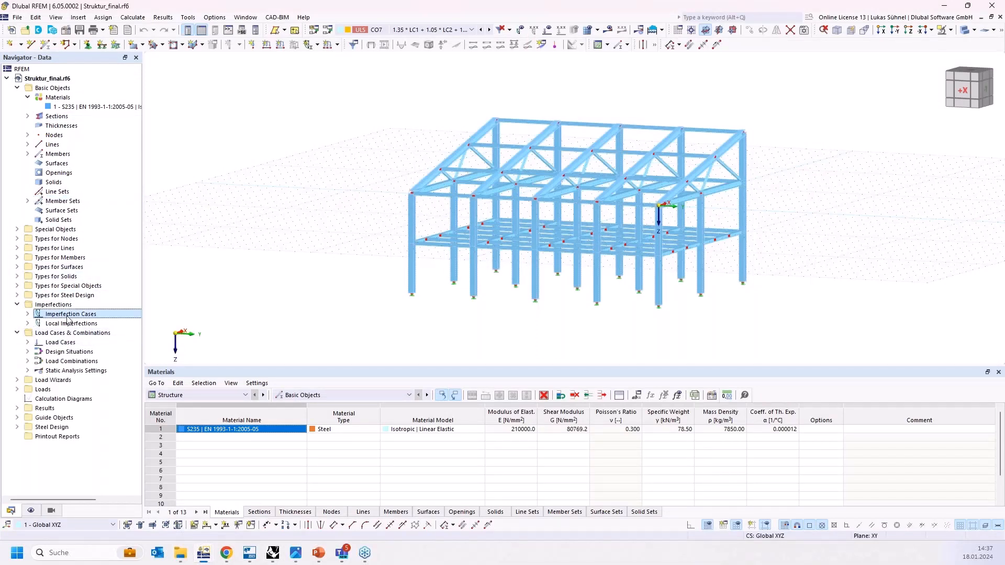
pyautogui.click(59, 343)
pyautogui.click(18, 390)
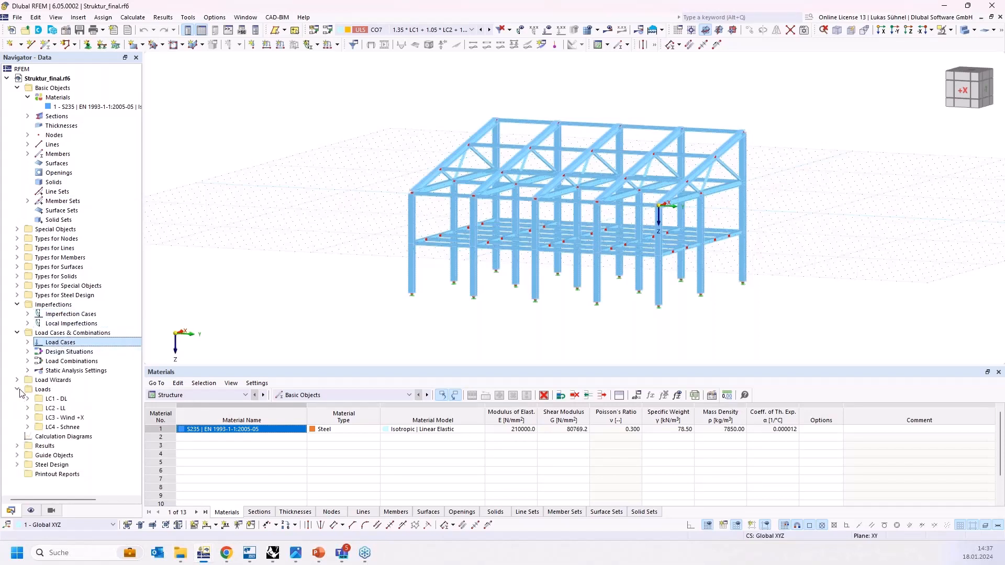
pyautogui.click(29, 399)
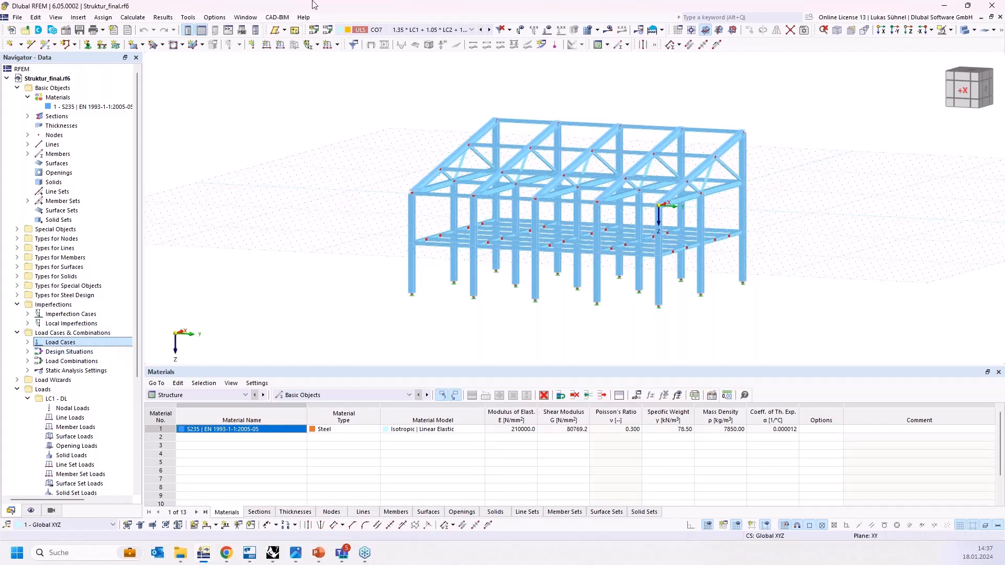
# Return to Grasshopper and add the RFEM 6 export component to the empty canvas beside the green group
pyautogui.moveTo(313, 6); pyautogui.dragTo(999, 135)
pyautogui.click(300, 374)
pyautogui.scroll(-4, 614, 359)
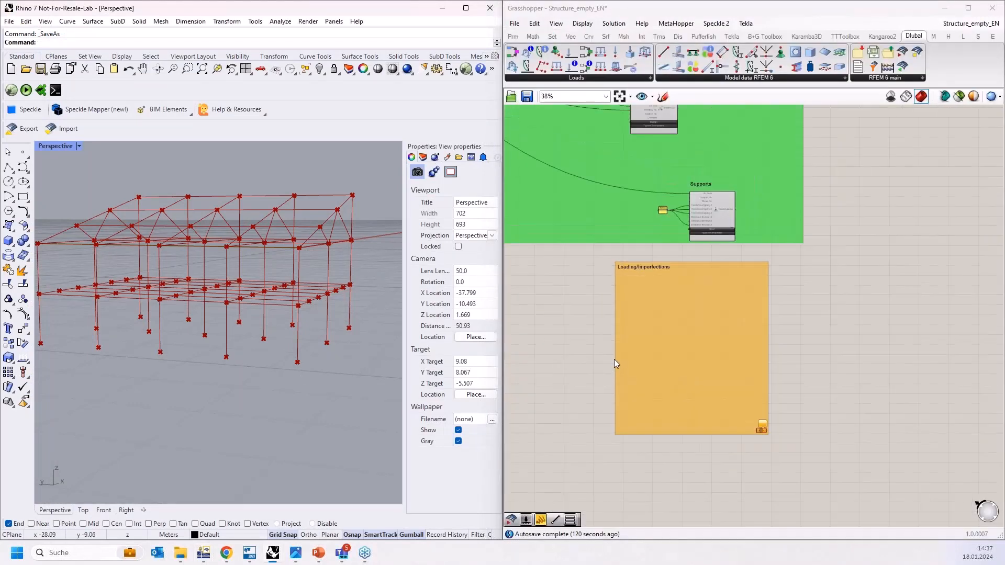
pyautogui.moveTo(877, 134); pyautogui.dragTo(808, 249, button='right')
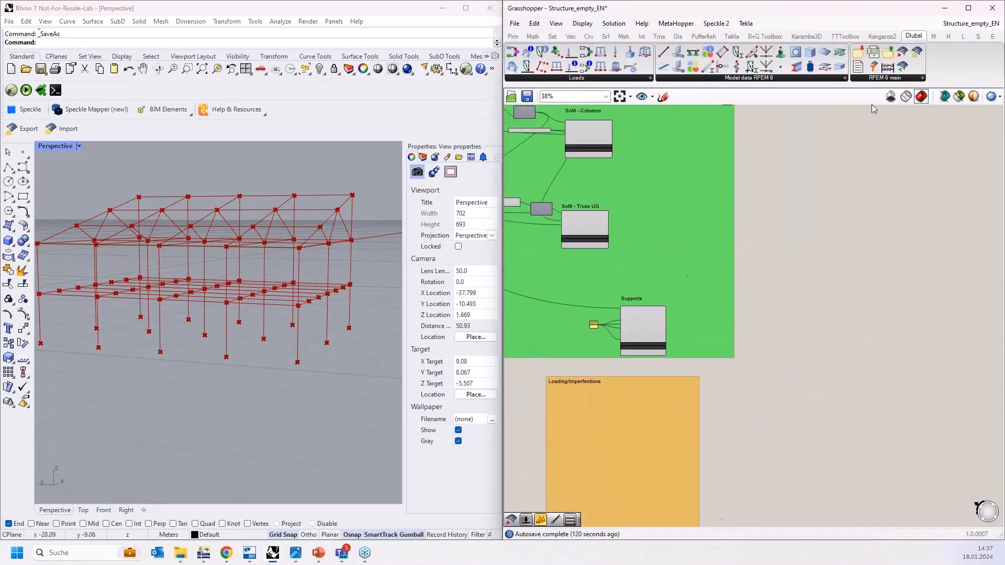
pyautogui.moveTo(901, 53); pyautogui.dragTo(840, 269)
# Expand the export component's Additional section and check the description of its Use Template input
pyautogui.scroll(4, 846, 271)
pyautogui.click(845, 281)
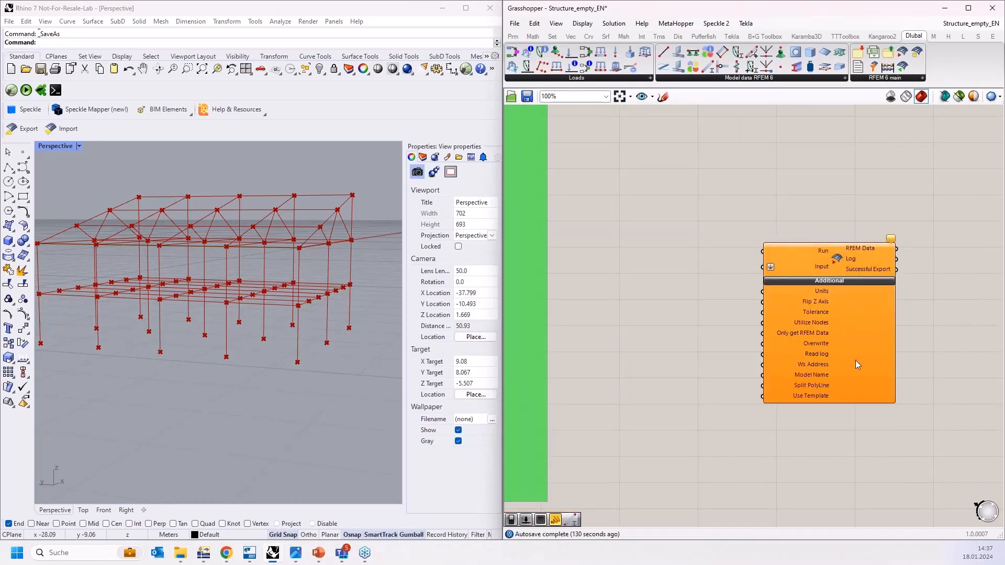
pyautogui.scroll(3, 784, 335)
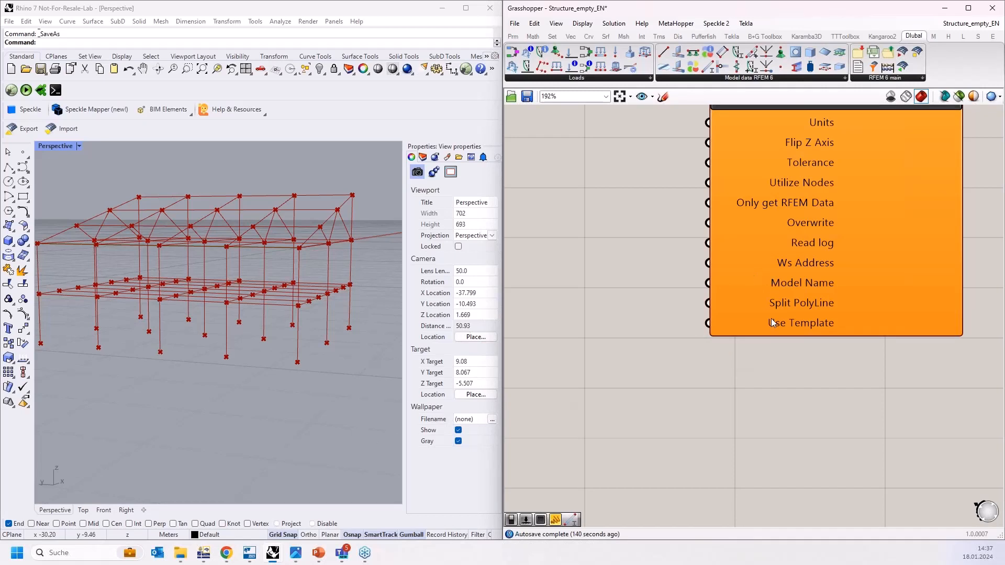
pyautogui.moveTo(769, 325)
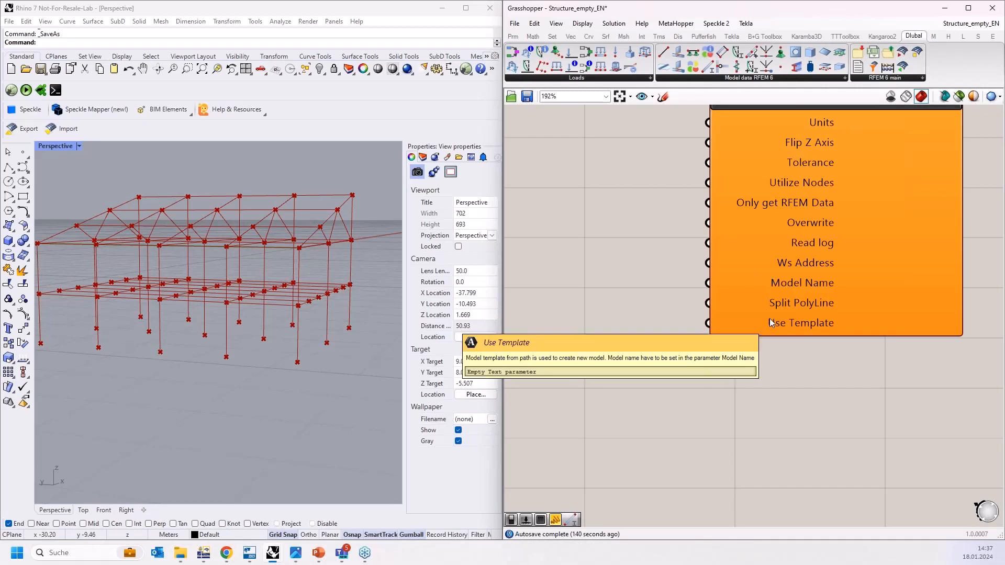
# Review the material and section components under the Materials & Sections heading
pyautogui.scroll(-10, 757, 366)
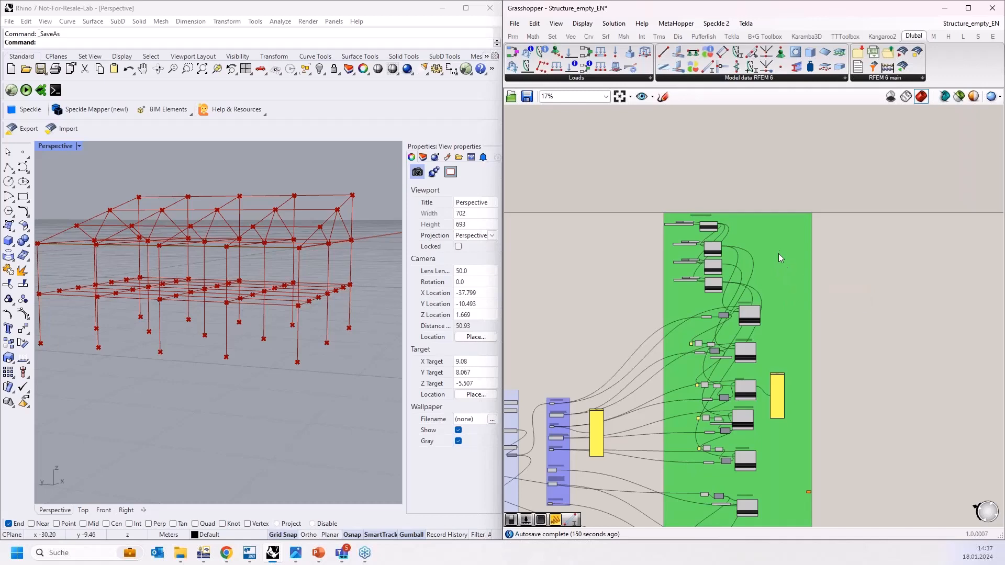
pyautogui.scroll(5, 711, 215)
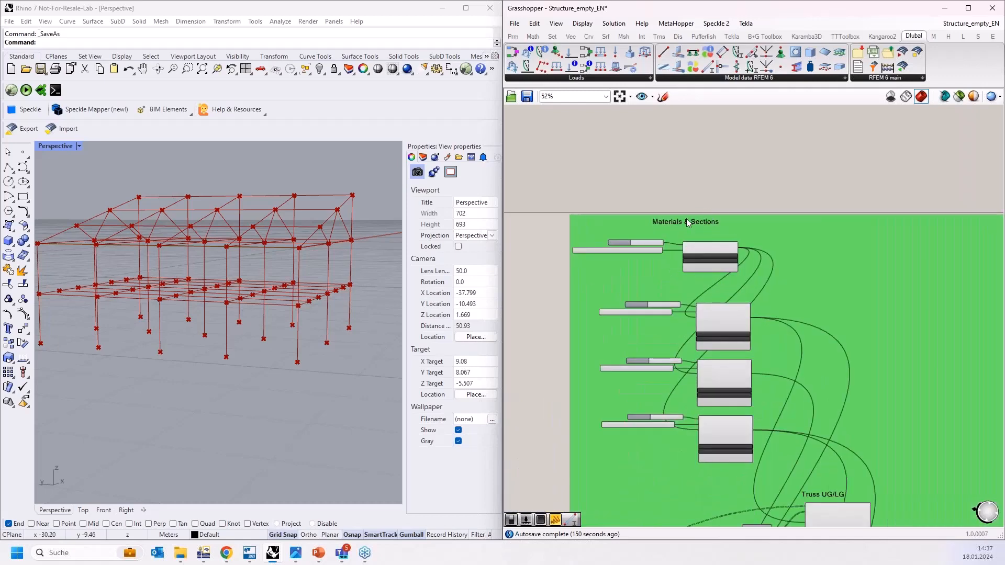
pyautogui.scroll(1, 674, 236)
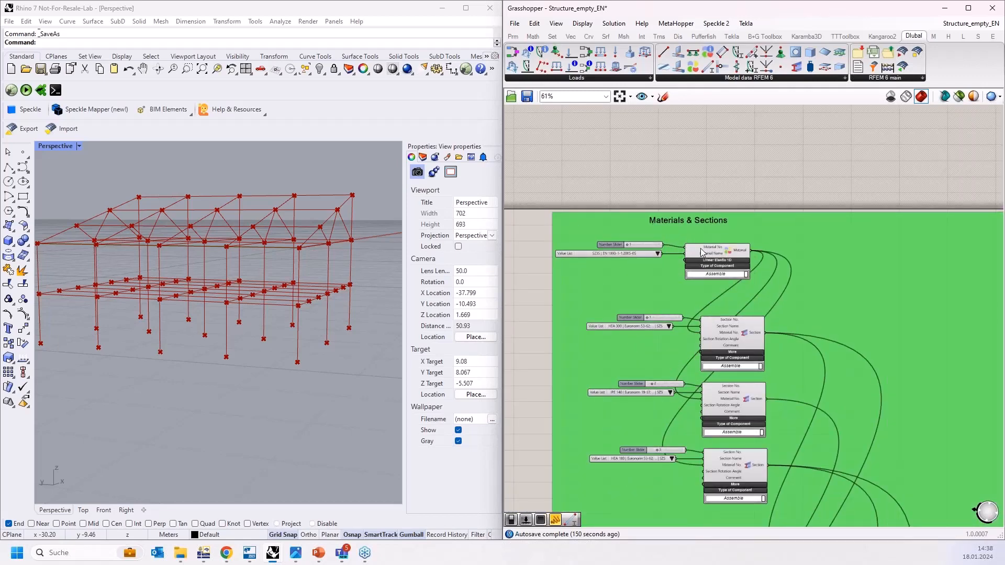
pyautogui.scroll(2, 702, 252)
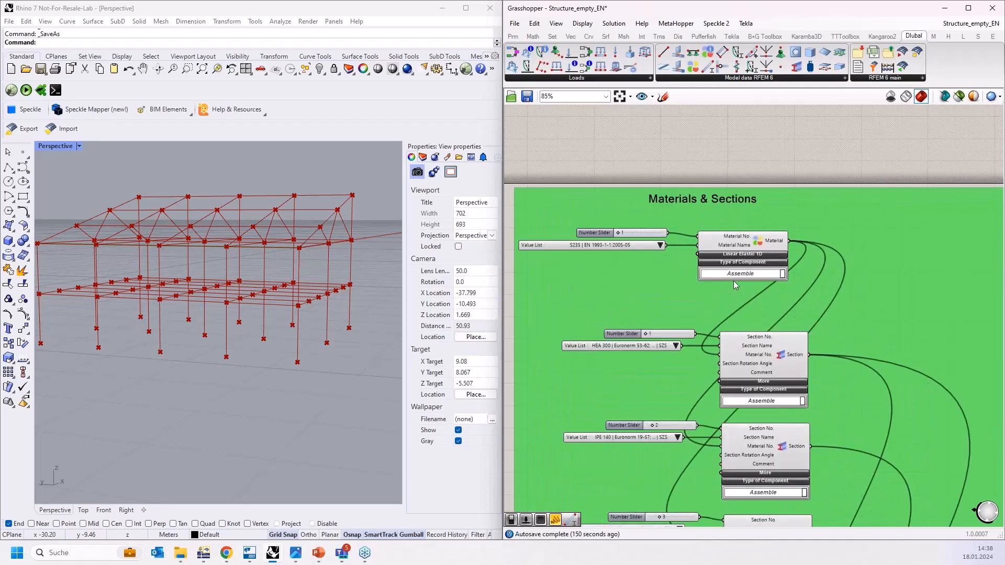
# Go back to the export component and check the description of its Flip Z Axis input
pyautogui.scroll(-11, 690, 202)
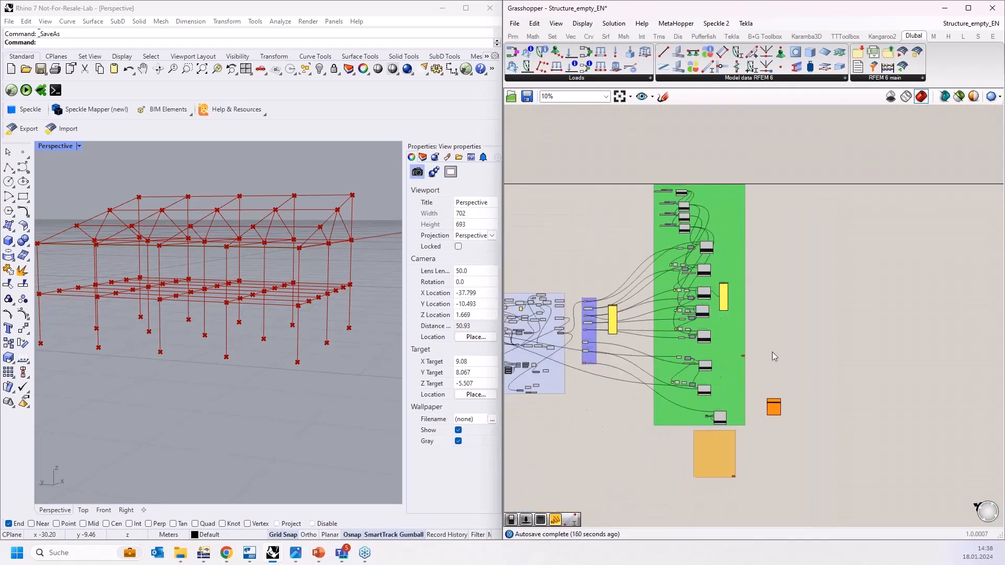
pyautogui.scroll(12, 757, 406)
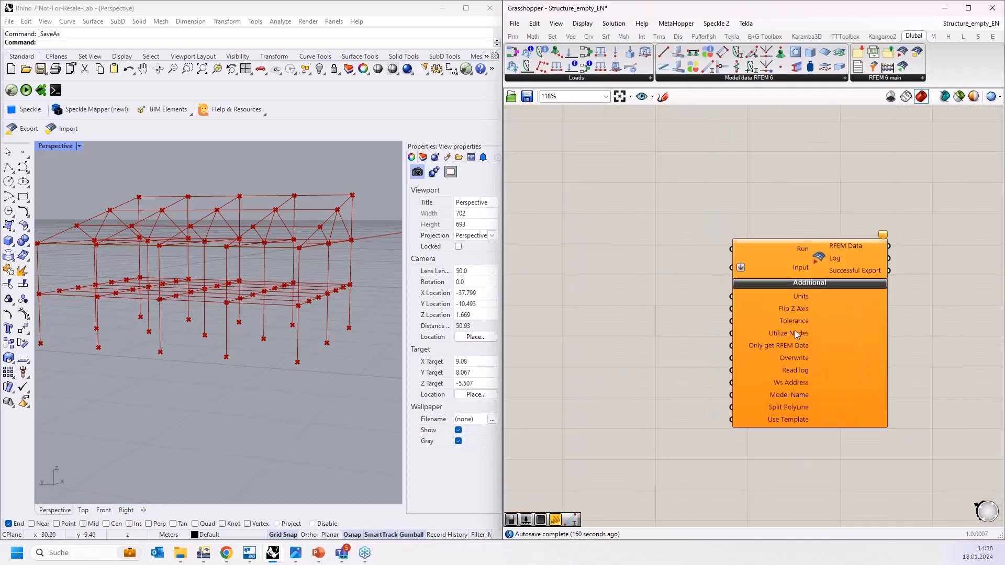
pyautogui.moveTo(789, 309)
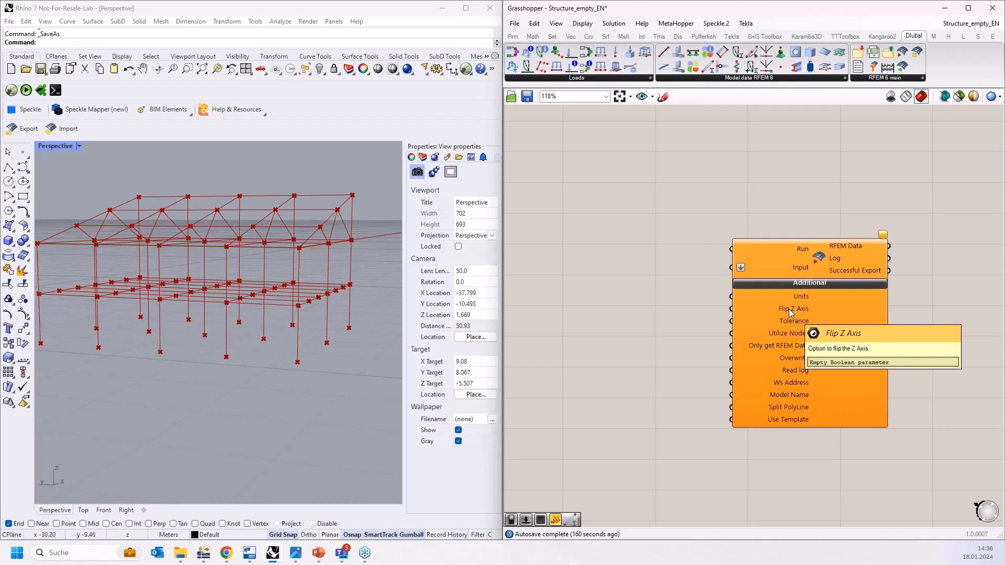
pyautogui.moveTo(678, 353); pyautogui.dragTo(785, 303, button='right')
pyautogui.scroll(-1, 658, 306)
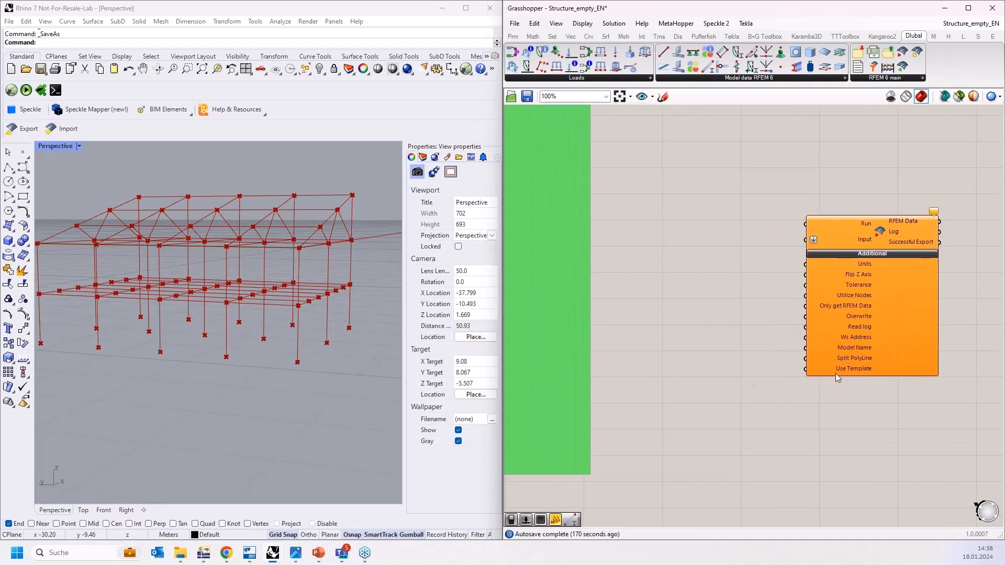
pyautogui.click(904, 375)
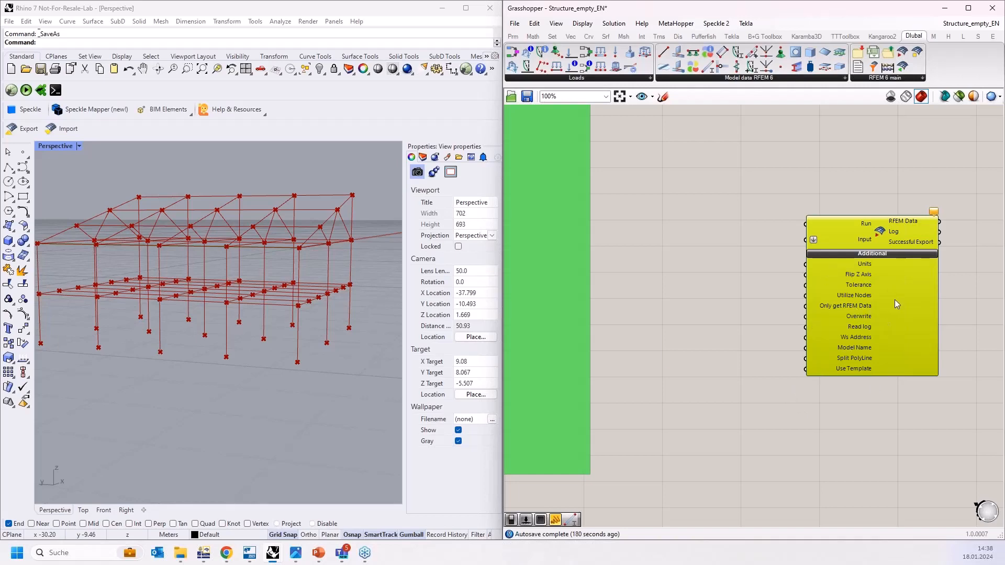
# Add a Member Load component inside the Loading/Imperfections group and check the description of its Load Case No. input
pyautogui.scroll(-5, 893, 299)
pyautogui.scroll(5, 606, 329)
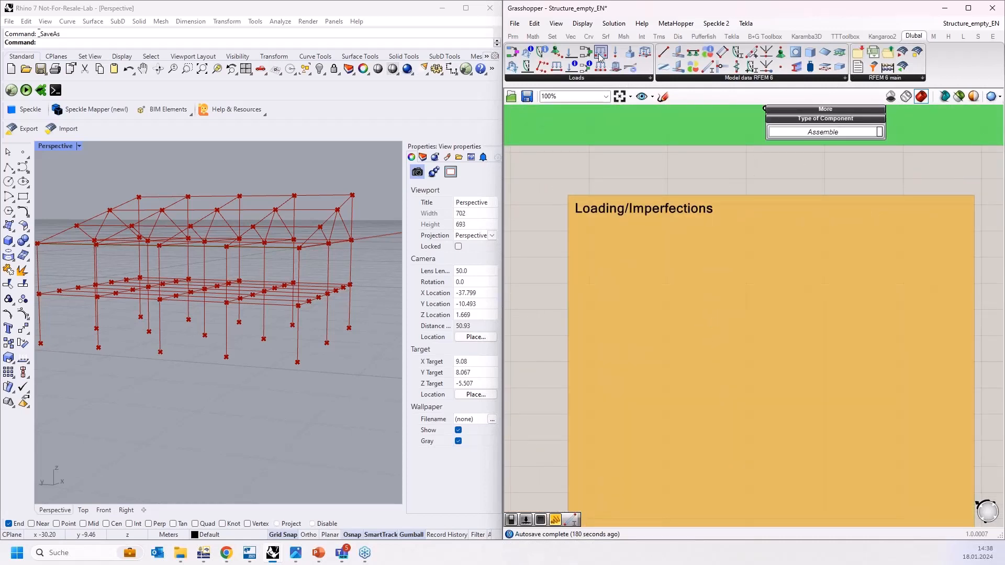
pyautogui.moveTo(756, 291); pyautogui.dragTo(778, 271)
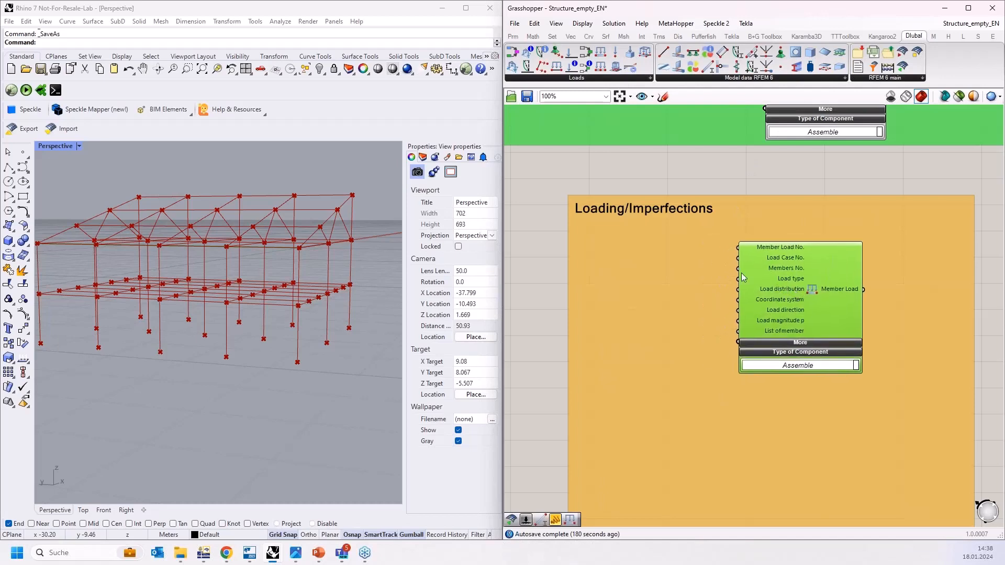
pyautogui.scroll(4, 768, 259)
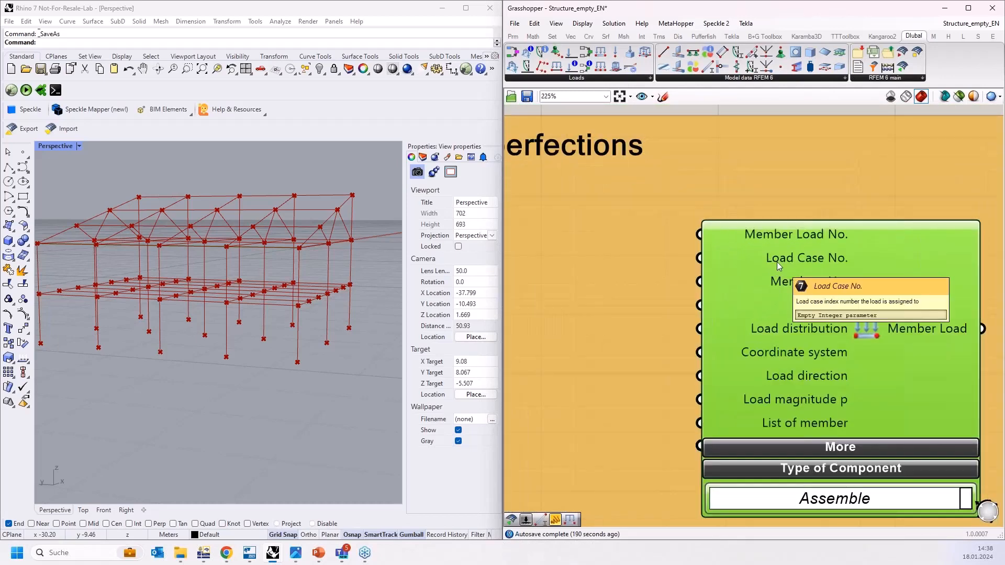
pyautogui.scroll(-3, 764, 262)
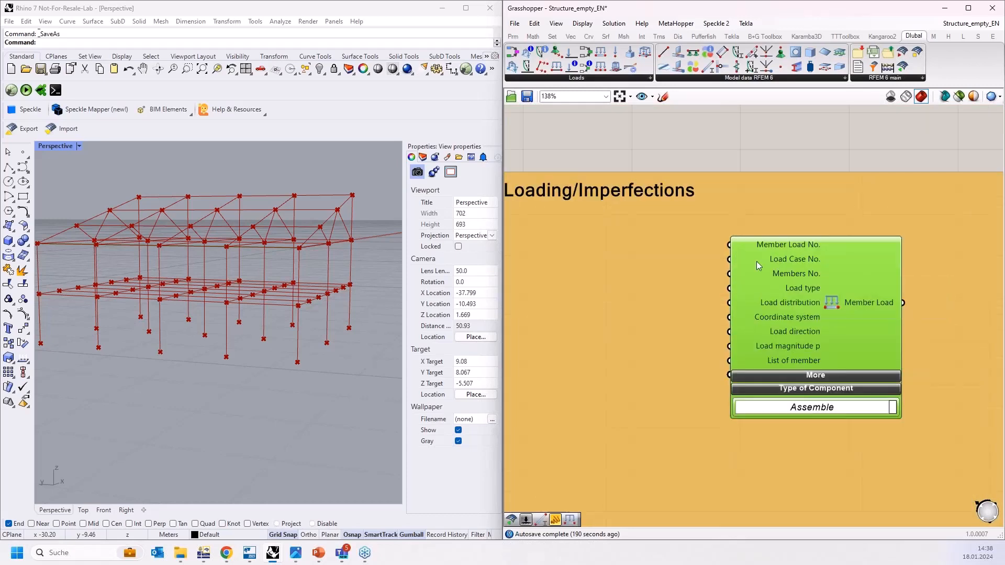
pyautogui.moveTo(613, 231); pyautogui.dragTo(730, 227, button='right')
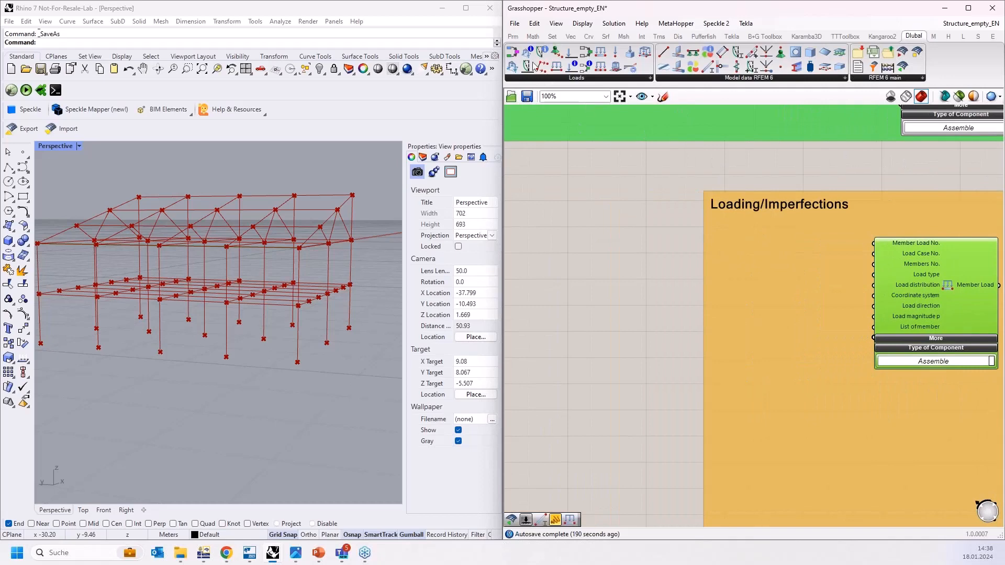
pyautogui.moveTo(573, 60); pyautogui.dragTo(677, 283)
pyautogui.scroll(2, 628, 294)
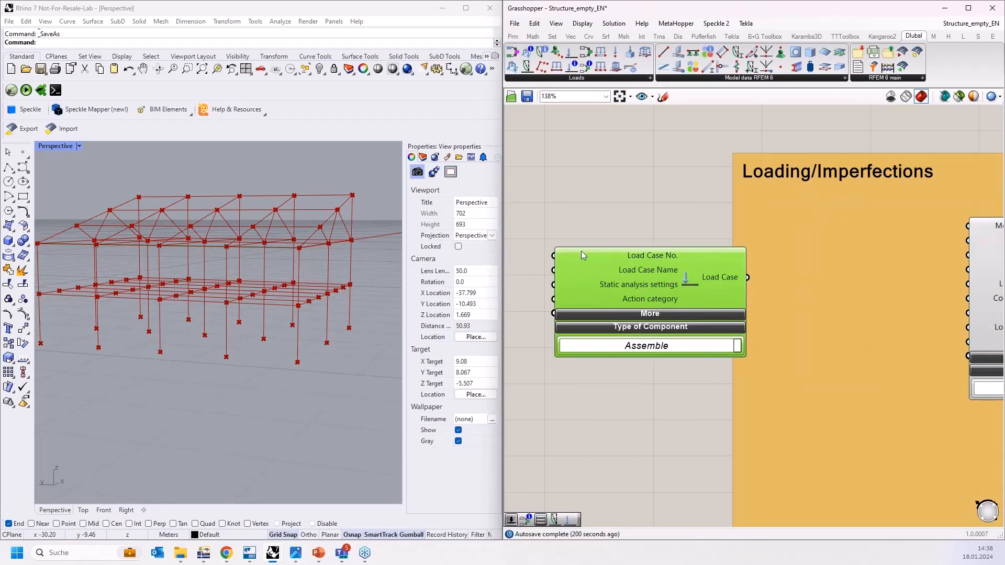
pyautogui.moveTo(752, 282); pyautogui.dragTo(655, 273, button='right')
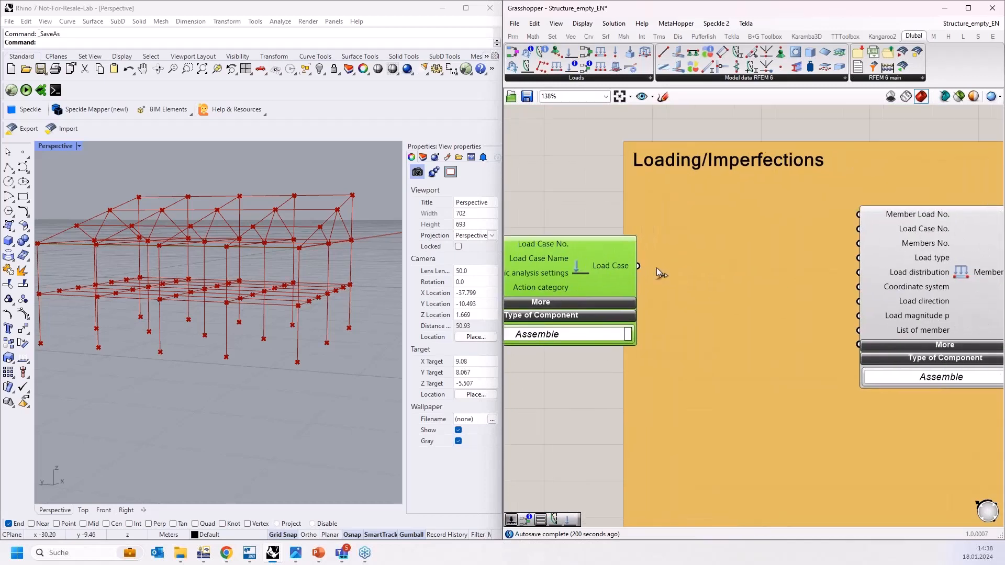
pyautogui.moveTo(639, 266); pyautogui.dragTo(601, 267)
pyautogui.press('Delete')
pyautogui.scroll(-3, 609, 269)
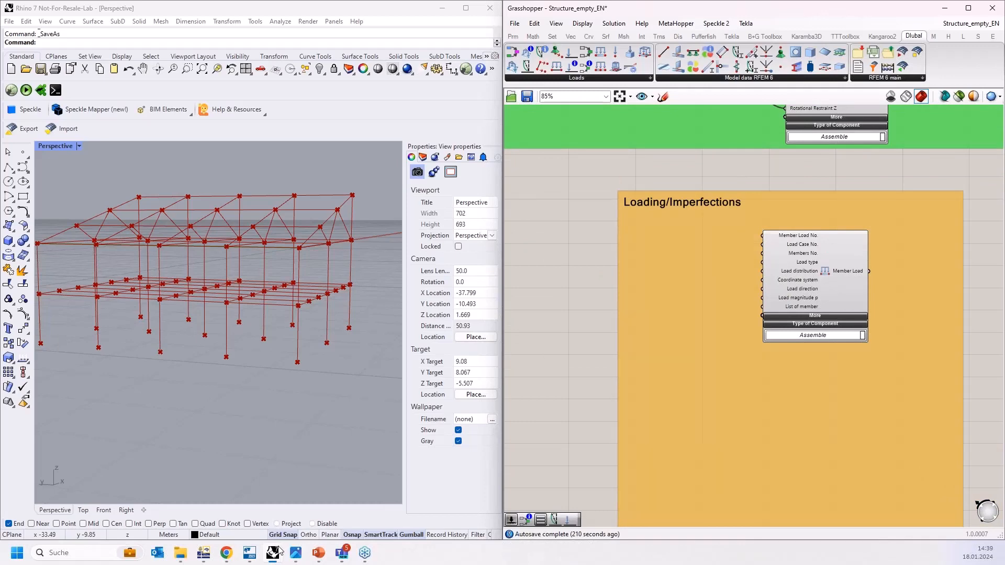
# Switch to RFEM, go through load cases LC1 to LC4 under Load Cases, and return to Grasshopper
pyautogui.click(204, 552)
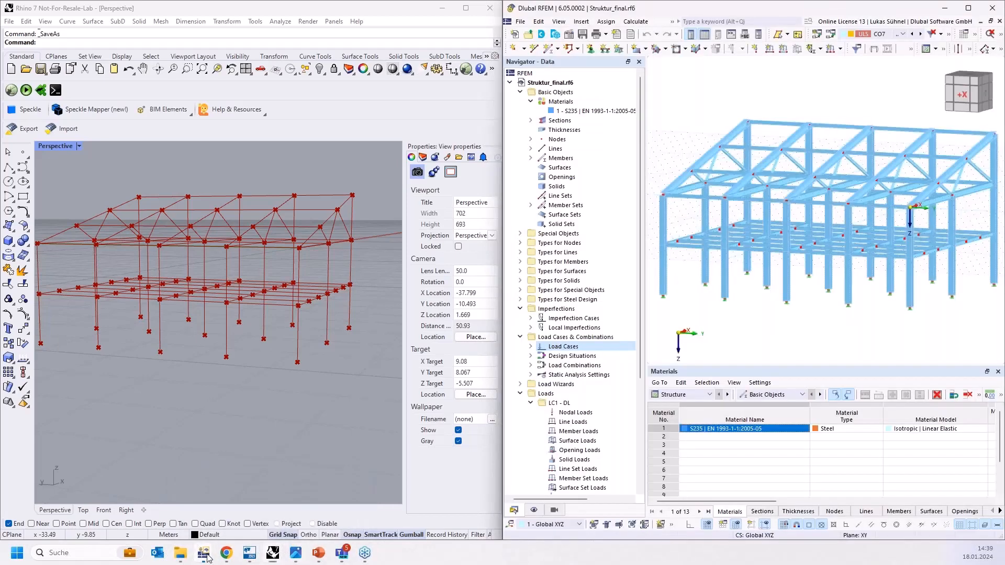
pyautogui.click(530, 346)
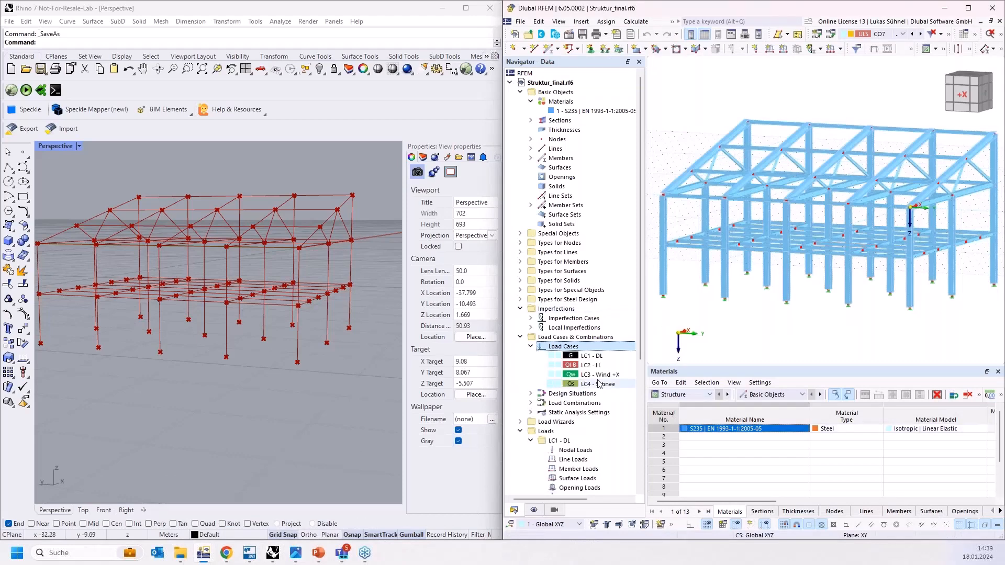
pyautogui.click(599, 365)
pyautogui.click(597, 356)
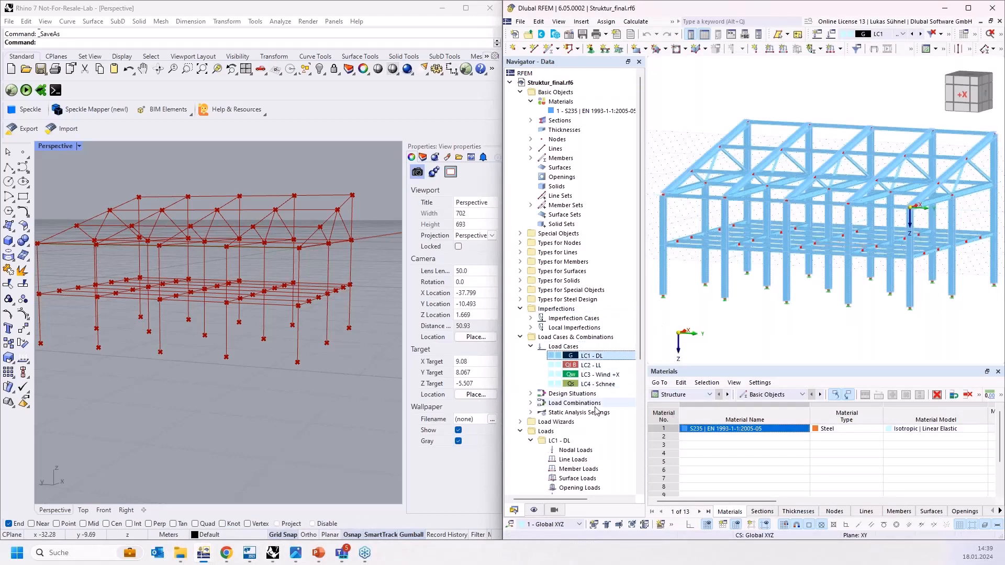
pyautogui.click(583, 365)
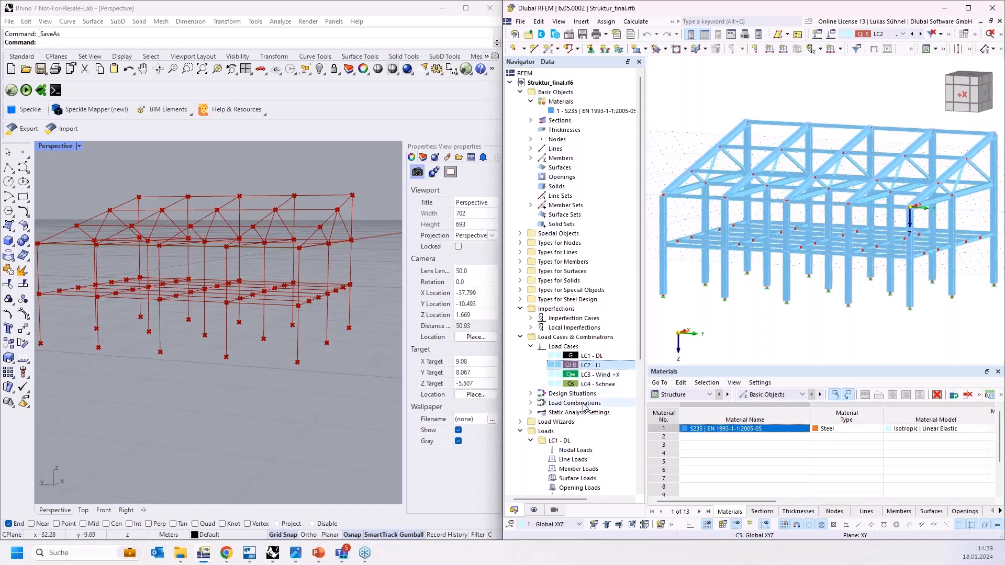
pyautogui.click(587, 375)
pyautogui.click(585, 385)
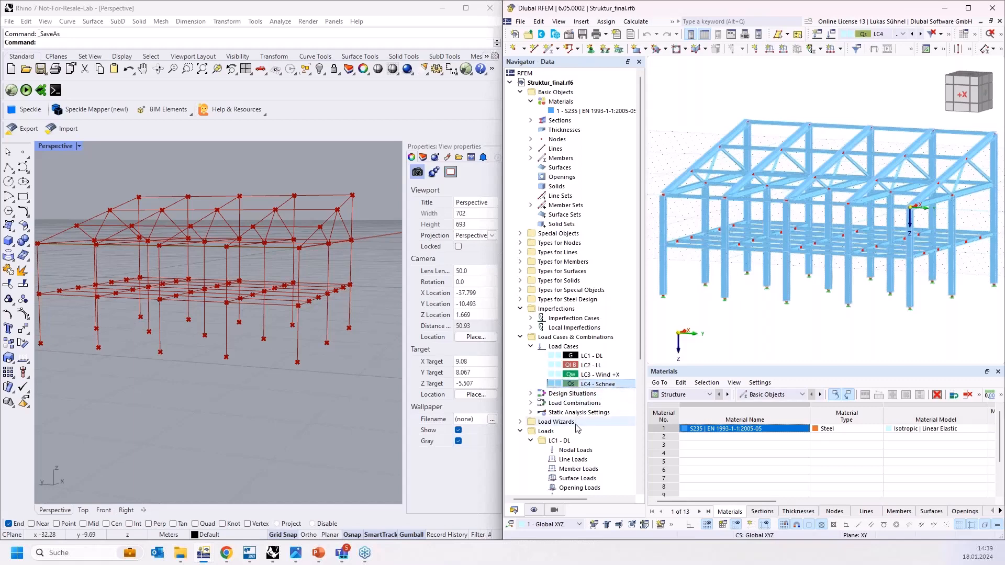
pyautogui.click(945, 8)
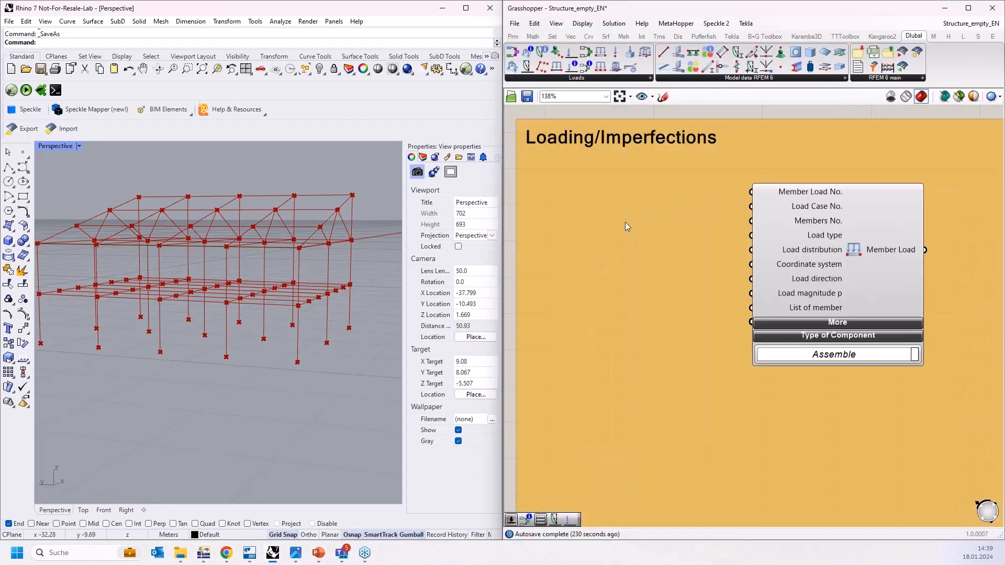
pyautogui.doubleClick(627, 224)
pyautogui.write('1')
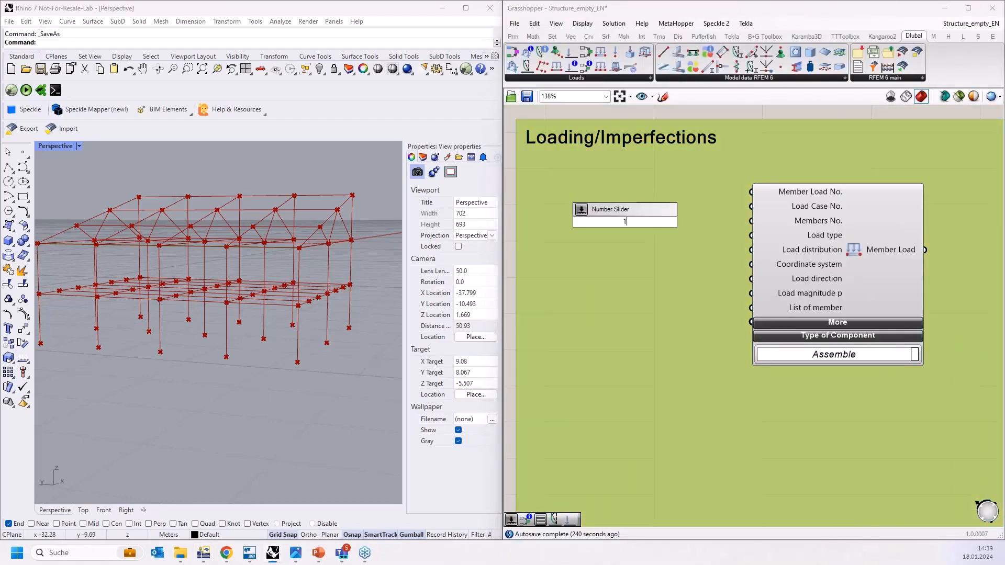
pyautogui.press('Return')
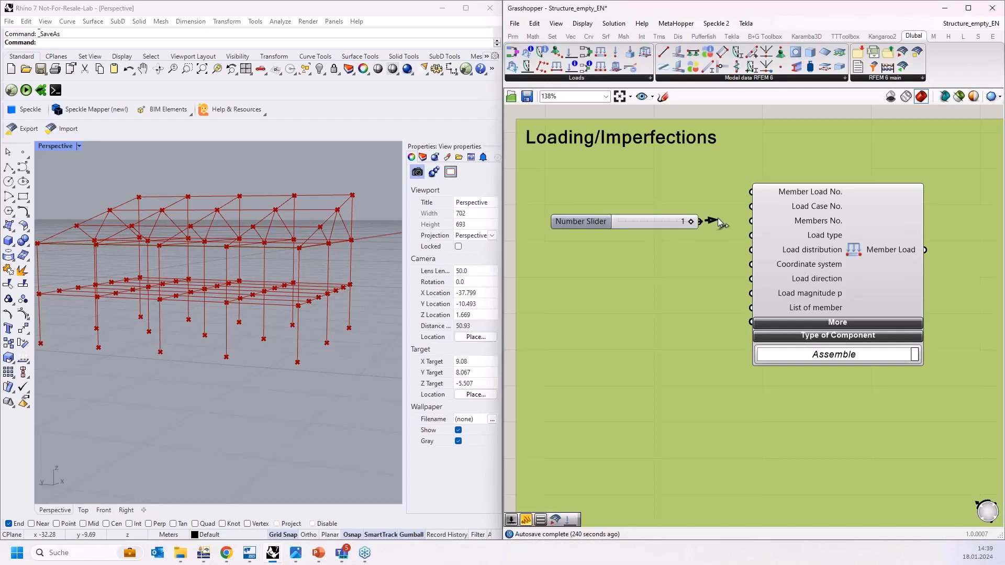
pyautogui.moveTo(717, 219); pyautogui.dragTo(751, 206)
pyautogui.click(850, 262)
pyautogui.moveTo(676, 214); pyautogui.dragTo(682, 203)
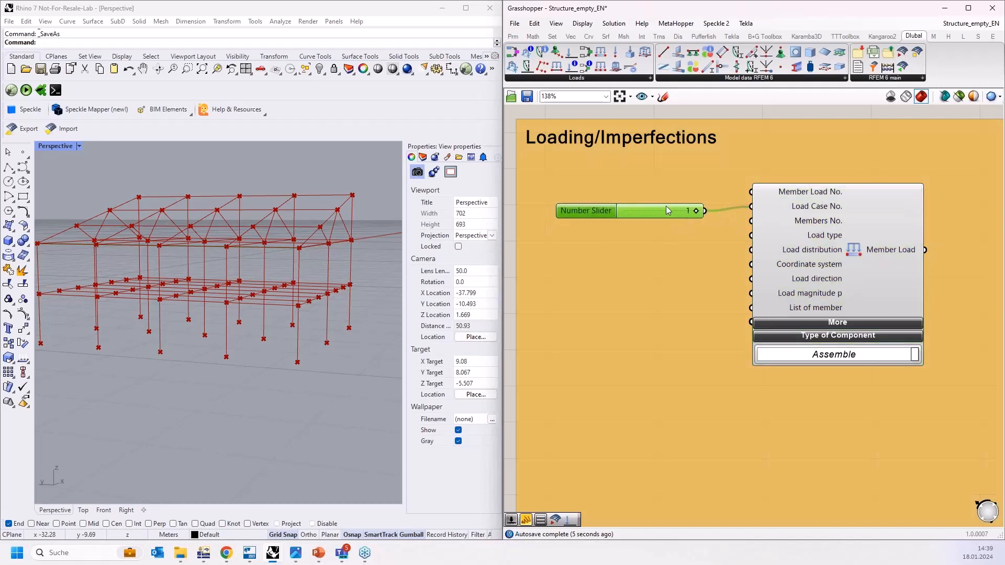
pyautogui.press('Delete')
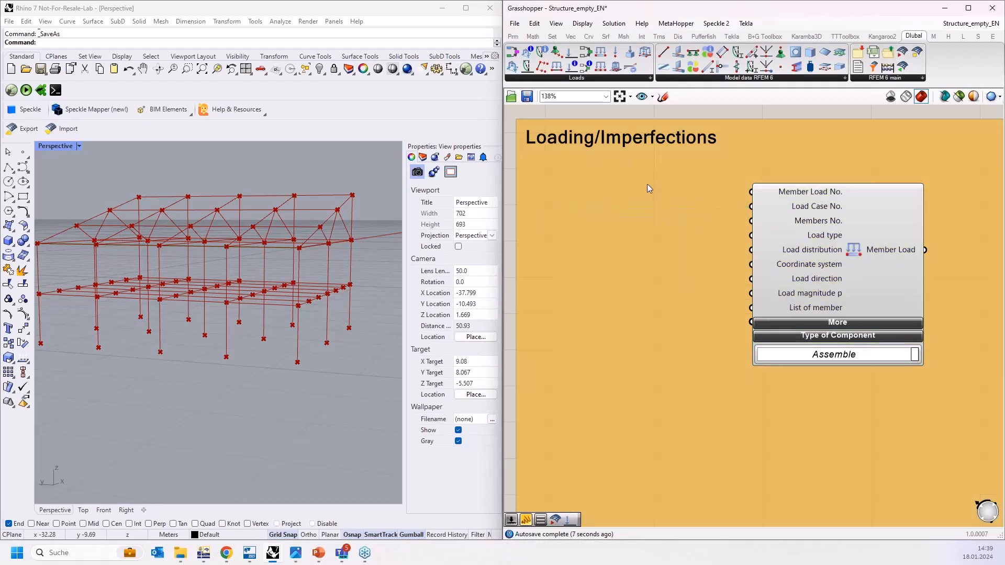
# Add a number slider with the value 2 and connect it to the Member Load's Load Case No. input
pyautogui.doubleClick(646, 184)
pyautogui.write('2')
pyautogui.press('Return')
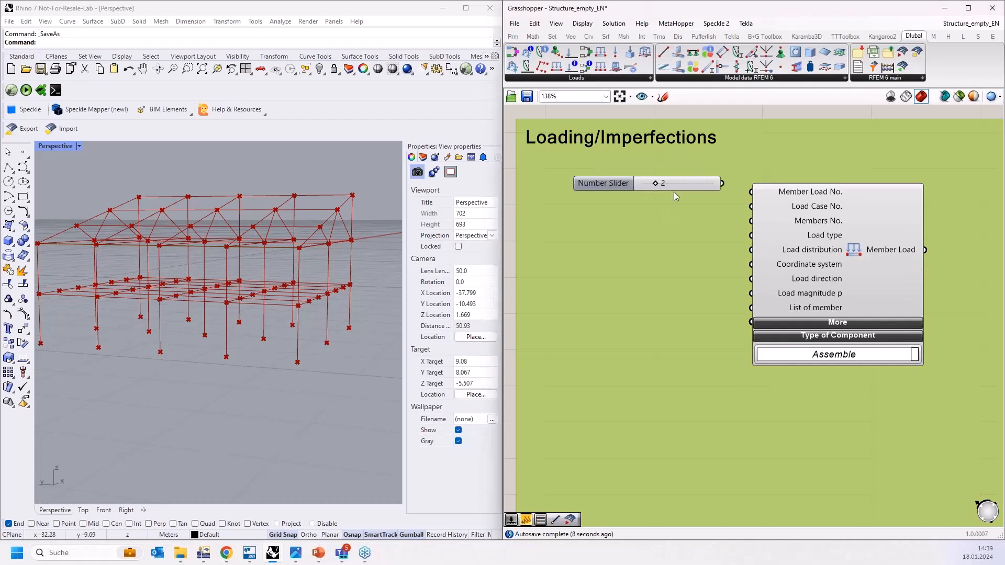
pyautogui.moveTo(722, 183); pyautogui.dragTo(708, 210)
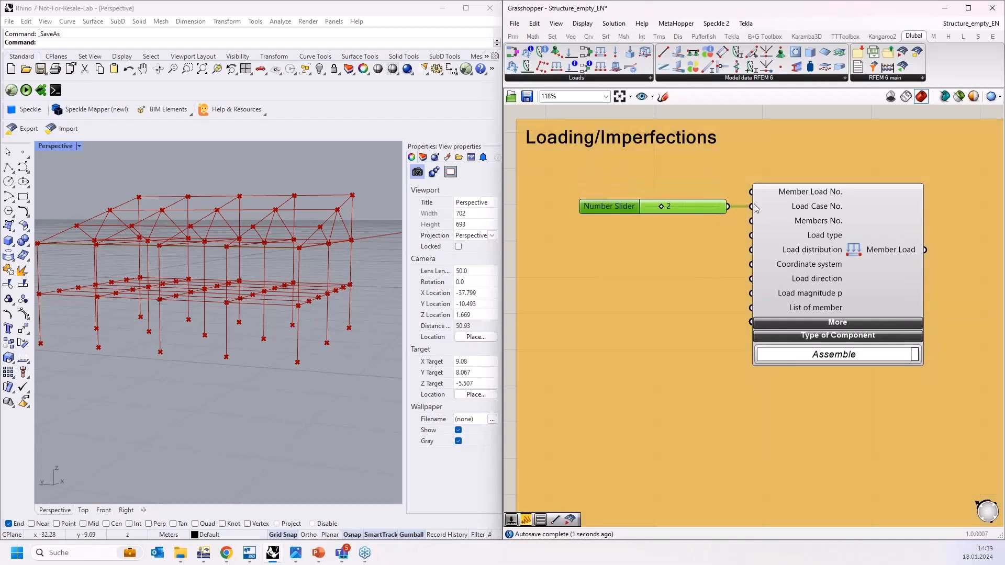
pyautogui.scroll(-1, 754, 208)
# Move the Member Load component beside the Stage beams component and connect the beams' Member output to its Members No. input
pyautogui.click(757, 295)
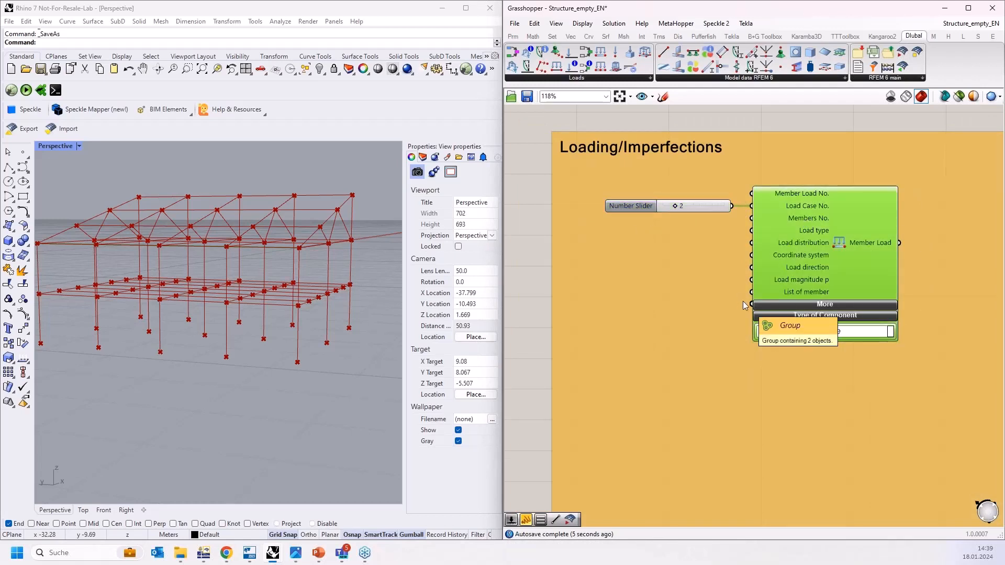
pyautogui.scroll(-7, 726, 429)
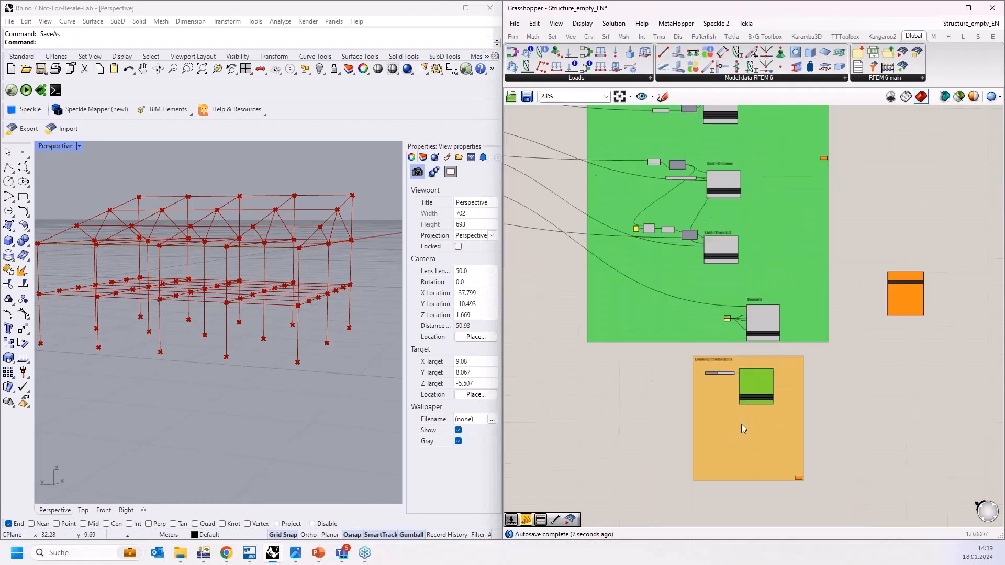
pyautogui.moveTo(754, 386); pyautogui.dragTo(799, 183)
pyautogui.scroll(2, 752, 311)
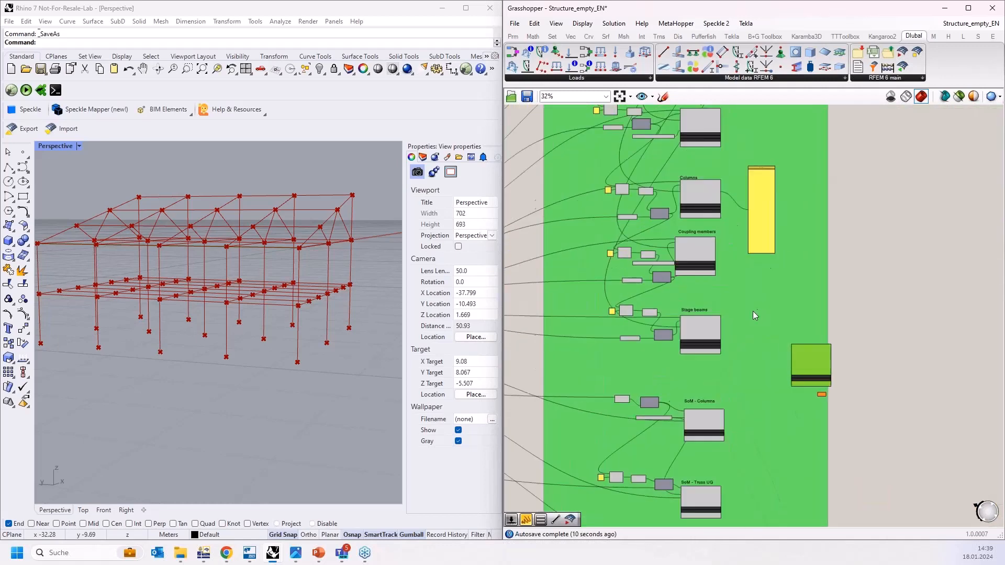
pyautogui.scroll(3, 752, 311)
pyautogui.moveTo(856, 381); pyautogui.dragTo(782, 321)
pyautogui.scroll(2, 717, 333)
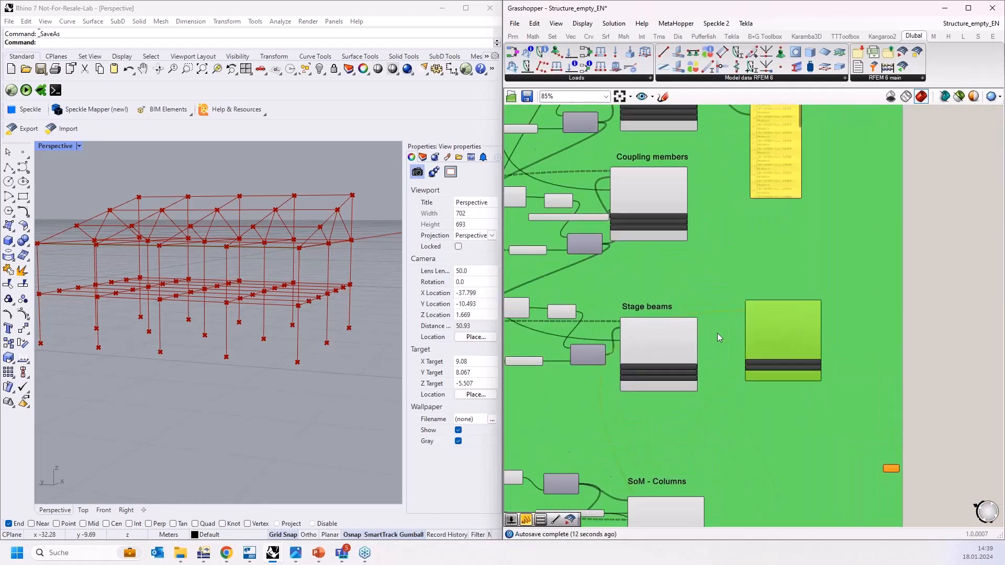
pyautogui.scroll(2, 717, 333)
pyautogui.moveTo(683, 348); pyautogui.dragTo(771, 303)
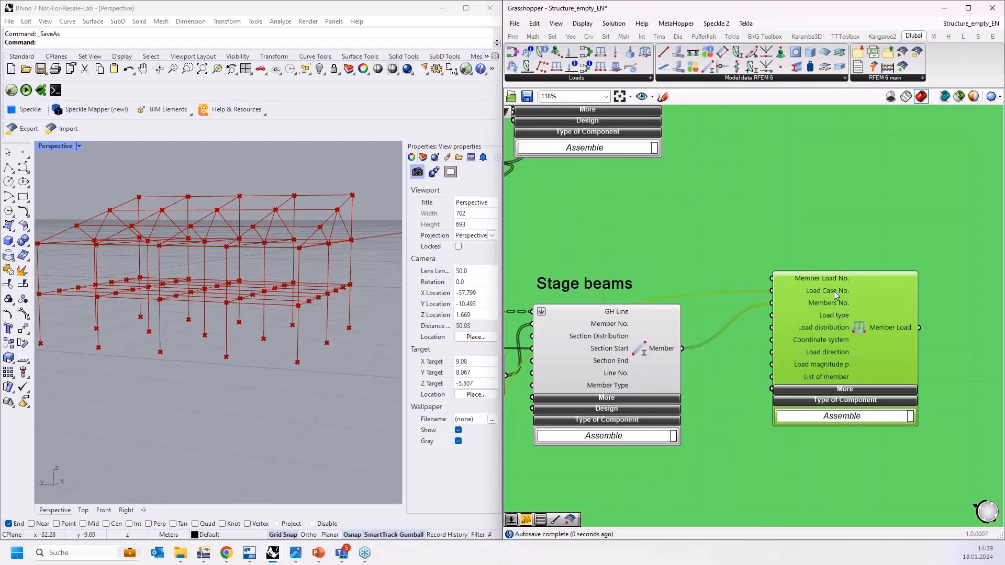
# Move the Member Load component back into the Loading/Imperfections group, in line with its number slider
pyautogui.scroll(-6, 834, 287)
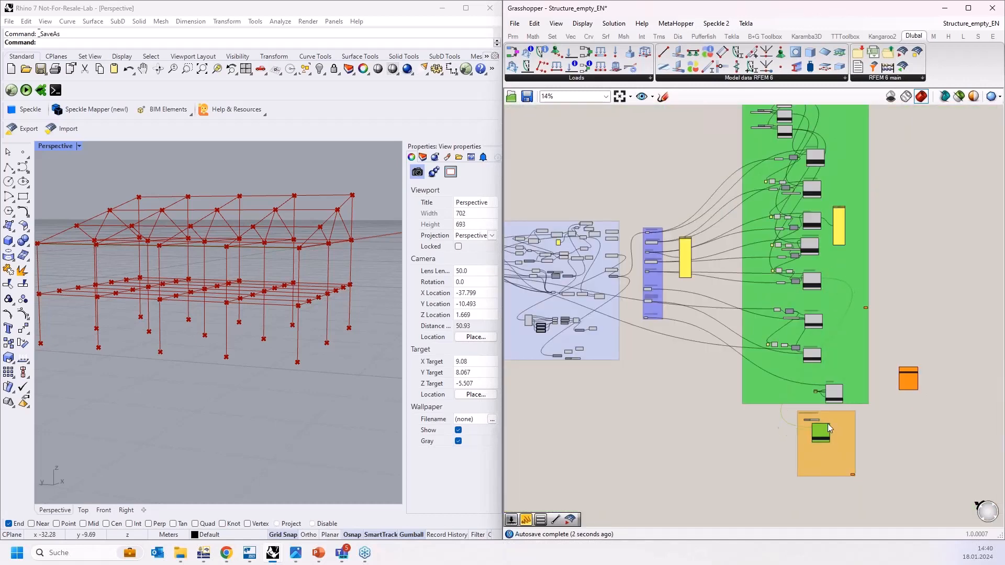
pyautogui.scroll(6, 824, 425)
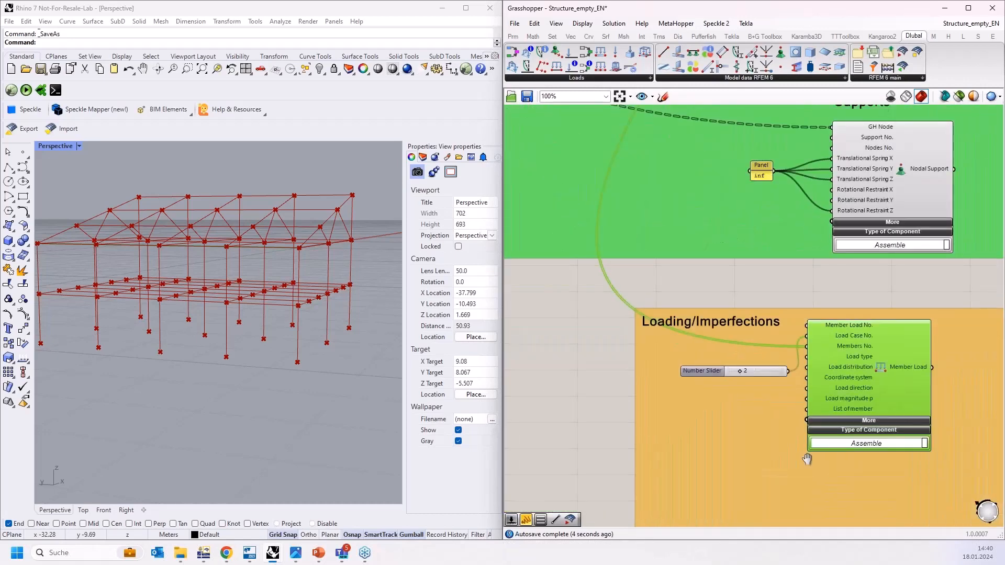
pyautogui.moveTo(806, 459); pyautogui.dragTo(746, 379, button='right')
pyautogui.moveTo(815, 282); pyautogui.dragTo(823, 320)
pyautogui.click(596, 336)
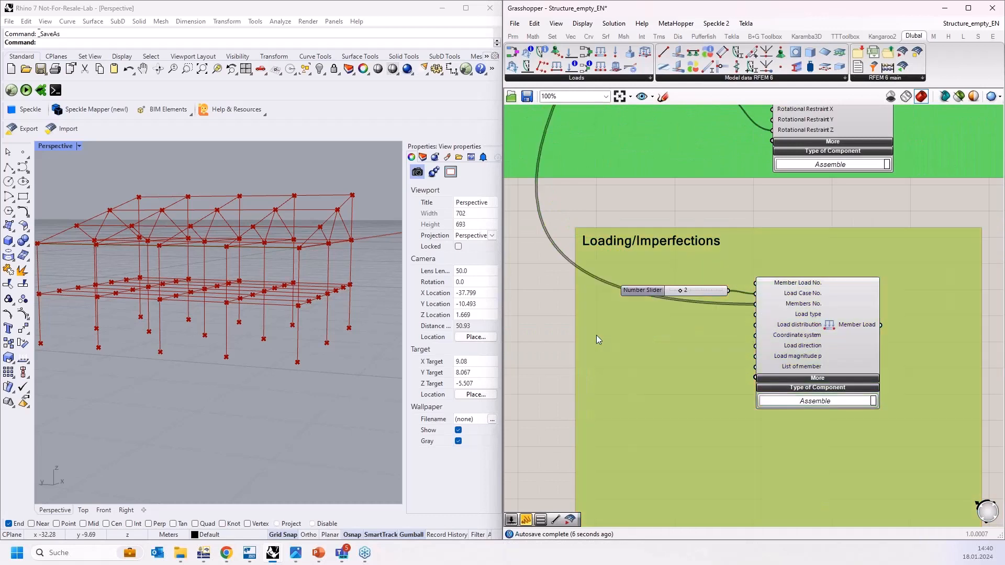
# Add a Value List in the Loading/Imperfections group, duplicate it twice, and spread the copies out below it
pyautogui.doubleClick(596, 337)
pyautogui.write('va')
pyautogui.press('Return')
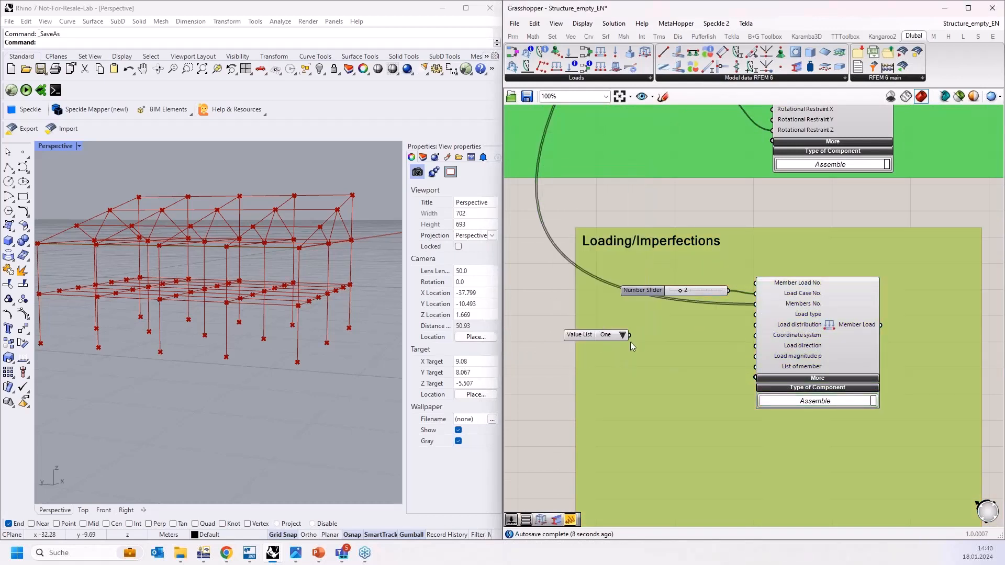
pyautogui.hotkey('ctrl', 'c')
pyautogui.hotkey('ctrl', 'v')
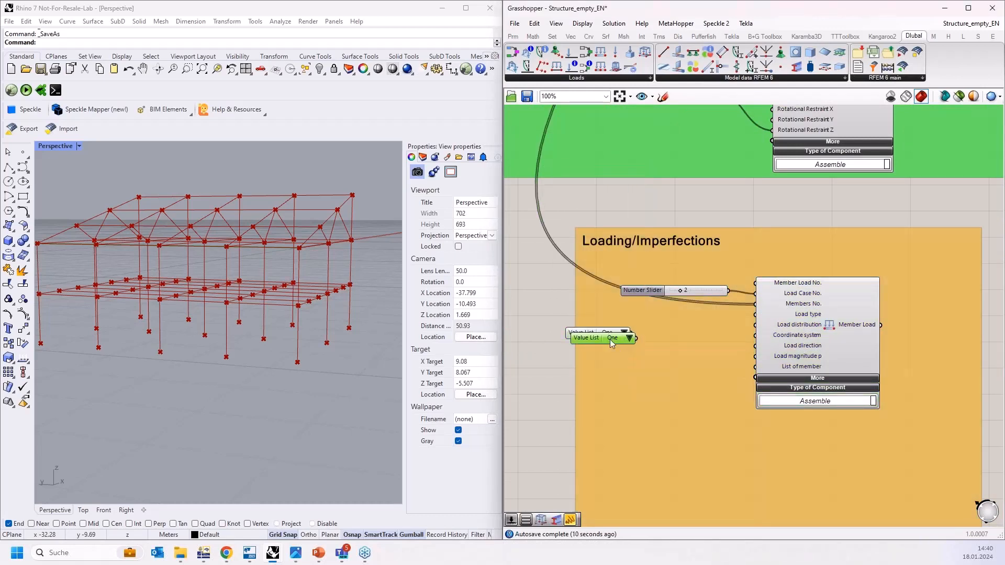
pyautogui.hotkey('ctrl', 'v')
pyautogui.moveTo(610, 338); pyautogui.dragTo(626, 371)
# Connect the first value list to the Member Load's Load type input and set it to LOAD_TYPE_FORCE
pyautogui.scroll(3, 661, 343)
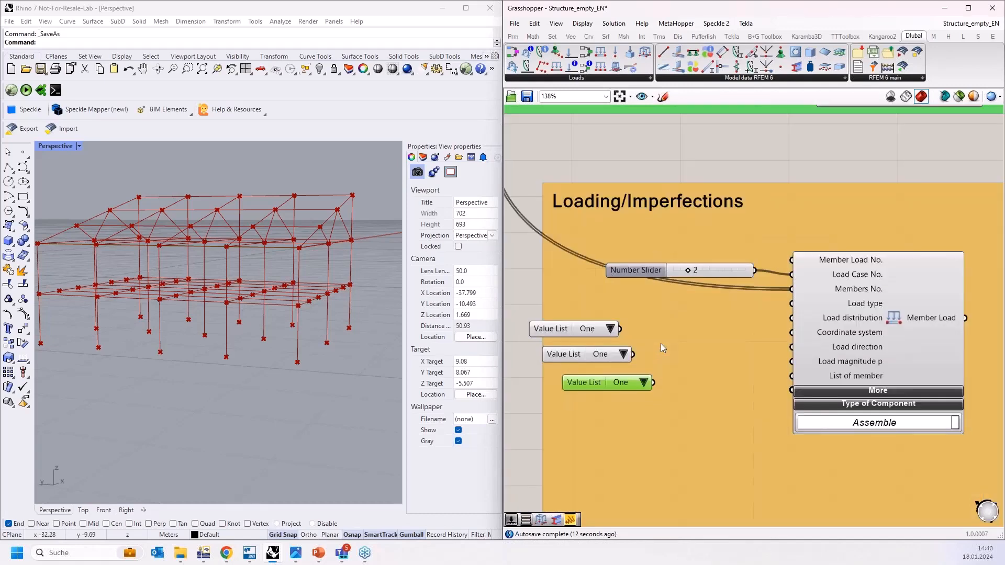
pyautogui.moveTo(610, 333); pyautogui.dragTo(815, 296)
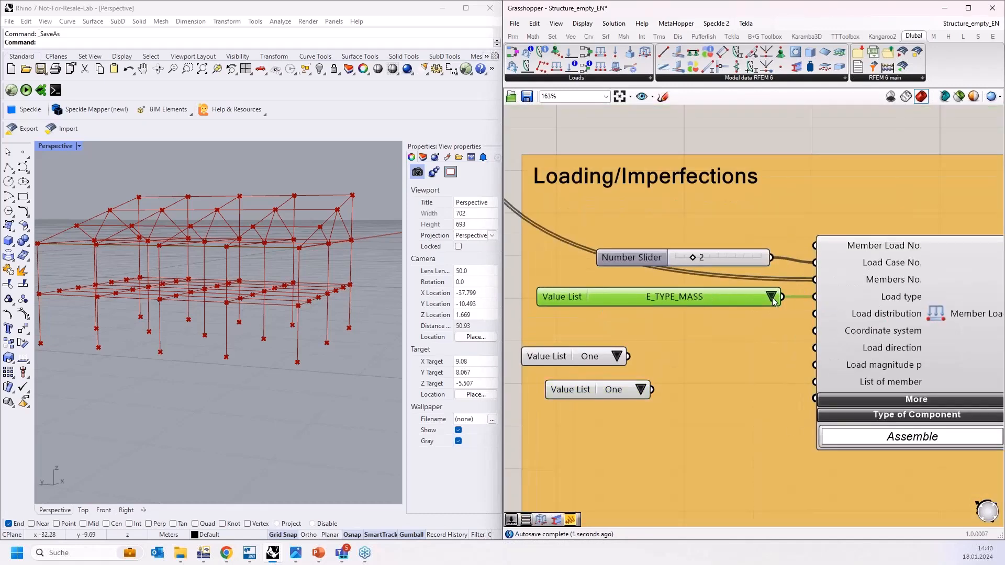
pyautogui.click(771, 297)
pyautogui.click(809, 362)
# Connect the second value list to the Member Load's Load distribution input and set it to LOAD_DISTRIBUTION_UNIFORM
pyautogui.moveTo(627, 356); pyautogui.dragTo(815, 313)
pyautogui.moveTo(698, 349); pyautogui.dragTo(686, 315)
pyautogui.click(787, 321)
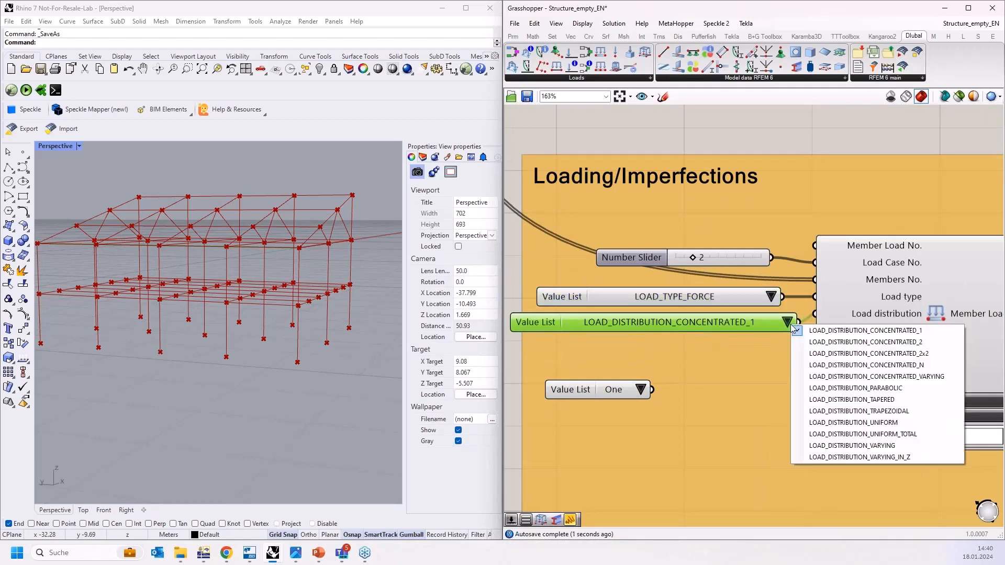
pyautogui.click(852, 422)
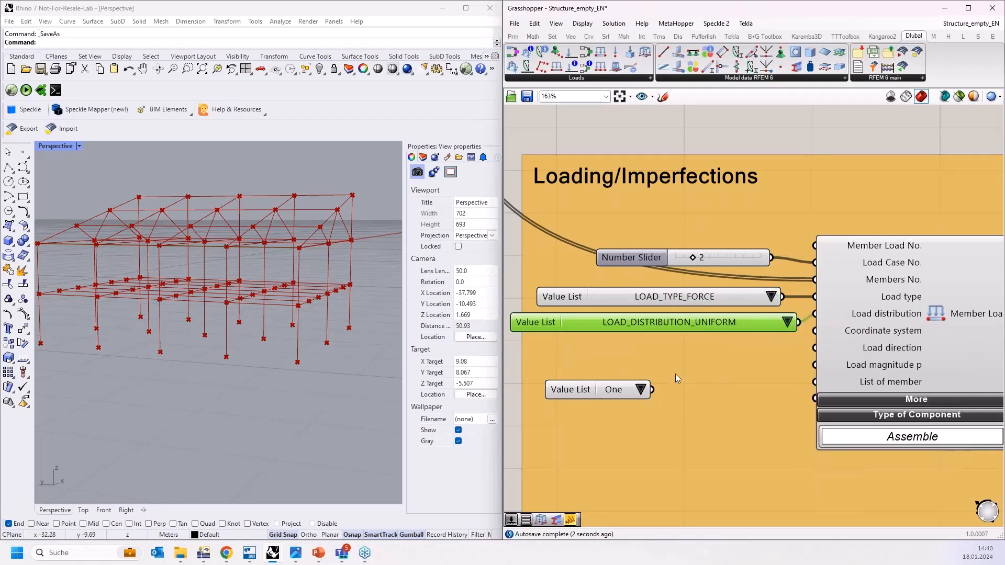
# Add a panel containing Local and connect it to the Member Load's Coordinate system input
pyautogui.doubleClick(618, 365)
pyautogui.write('w"Local')
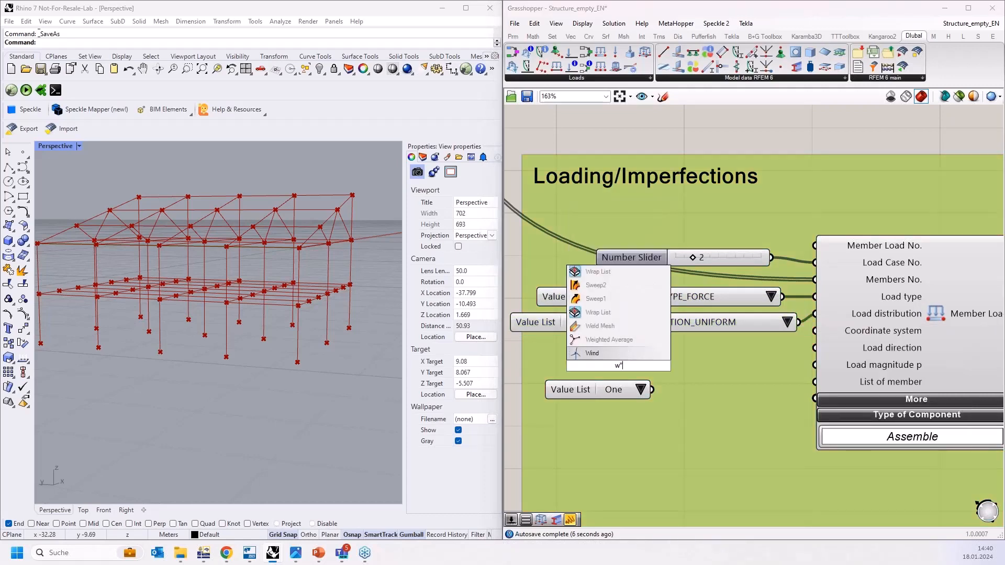
pyautogui.press('BackSpace')
pyautogui.press('BackSpace')
pyautogui.press('BackSpace')
pyautogui.press('BackSpace')
pyautogui.press('BackSpace')
pyautogui.press('BackSpace')
pyautogui.press('BackSpace')
pyautogui.write('"Local')
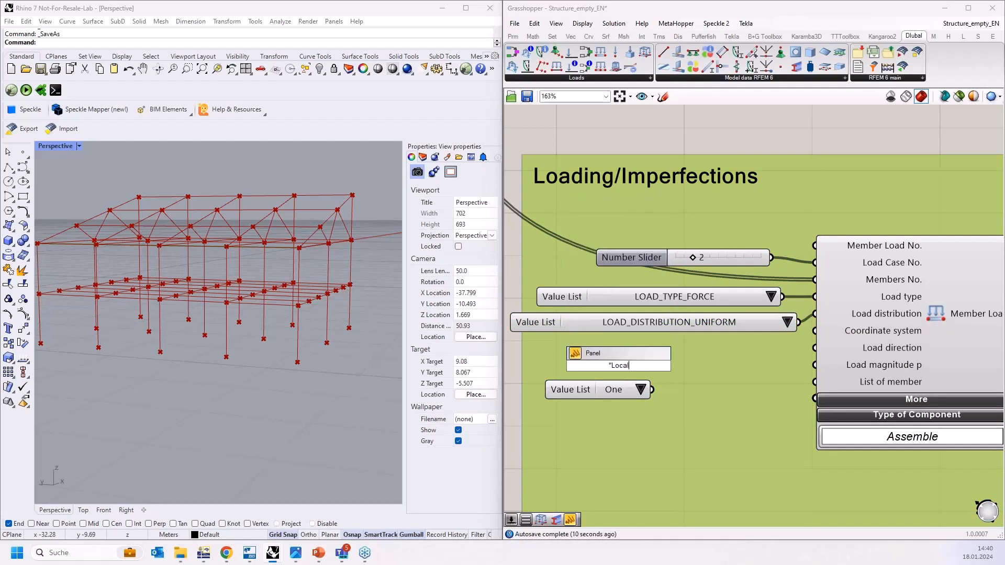
pyautogui.press('Return')
pyautogui.moveTo(623, 366); pyautogui.dragTo(814, 330)
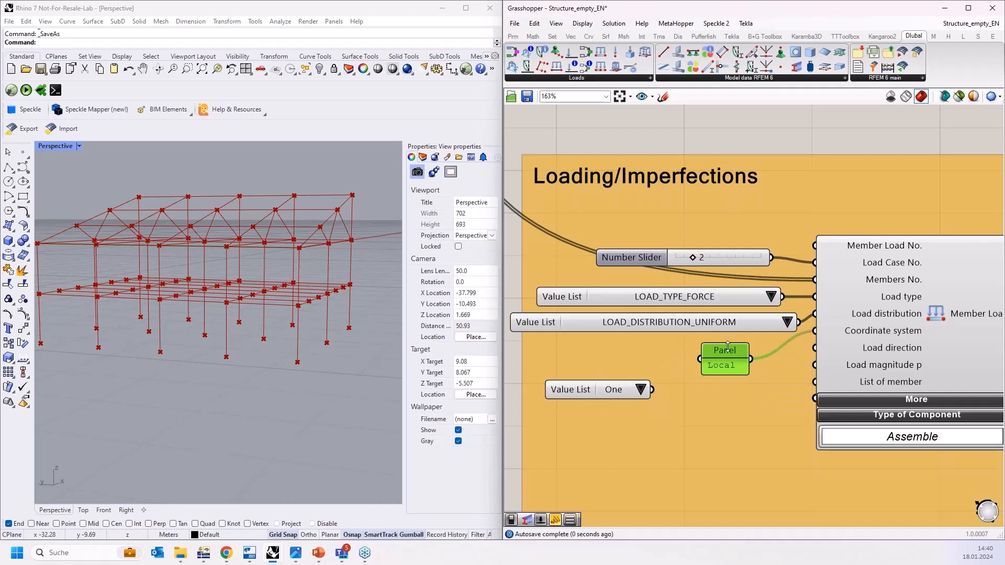
pyautogui.moveTo(737, 366); pyautogui.dragTo(735, 358)
pyautogui.moveTo(891, 333)
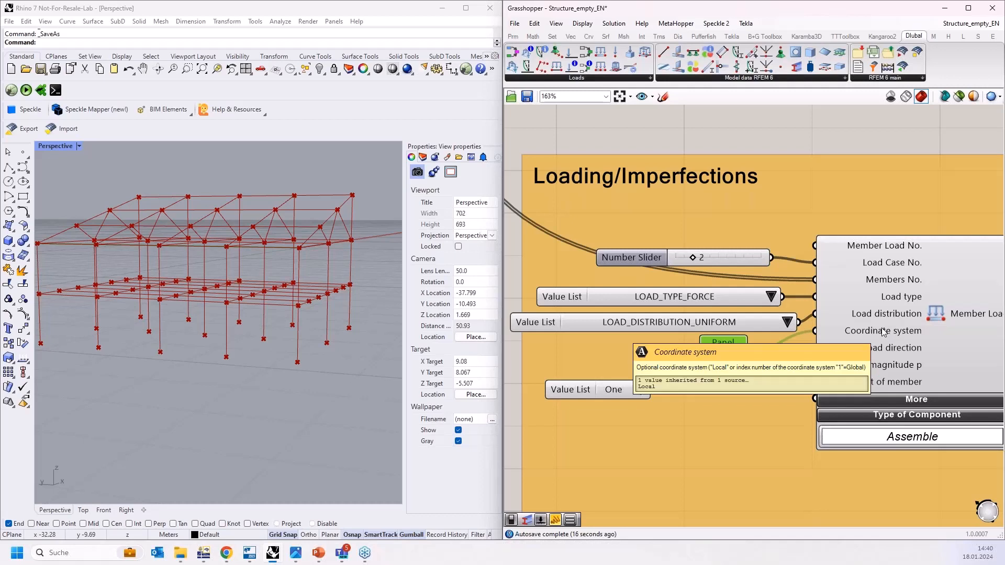
# Connect the third value list to the Member Load's Load direction input and set it to LOAD_DIRECTION_LOCAL_Z
pyautogui.moveTo(748, 410); pyautogui.dragTo(725, 372, button='right')
pyautogui.moveTo(577, 353); pyautogui.dragTo(643, 362)
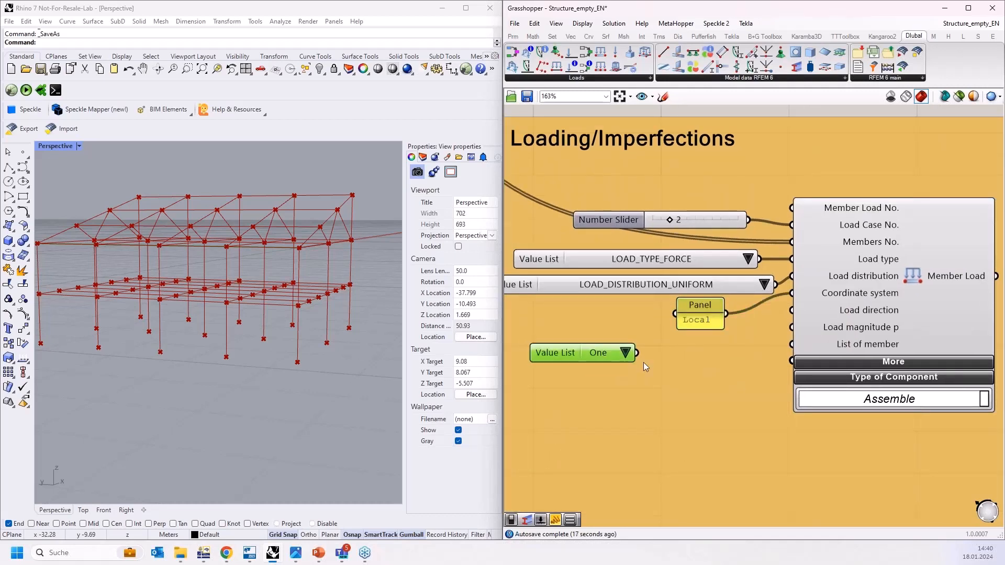
pyautogui.click(681, 361)
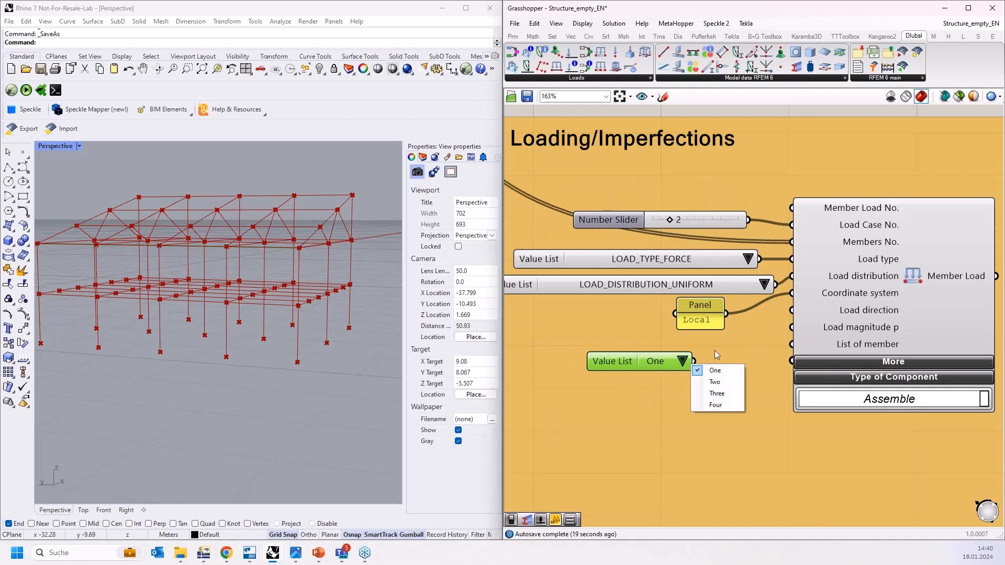
pyautogui.moveTo(693, 361); pyautogui.dragTo(791, 311)
pyautogui.moveTo(756, 366); pyautogui.dragTo(622, 351)
pyautogui.click(793, 347)
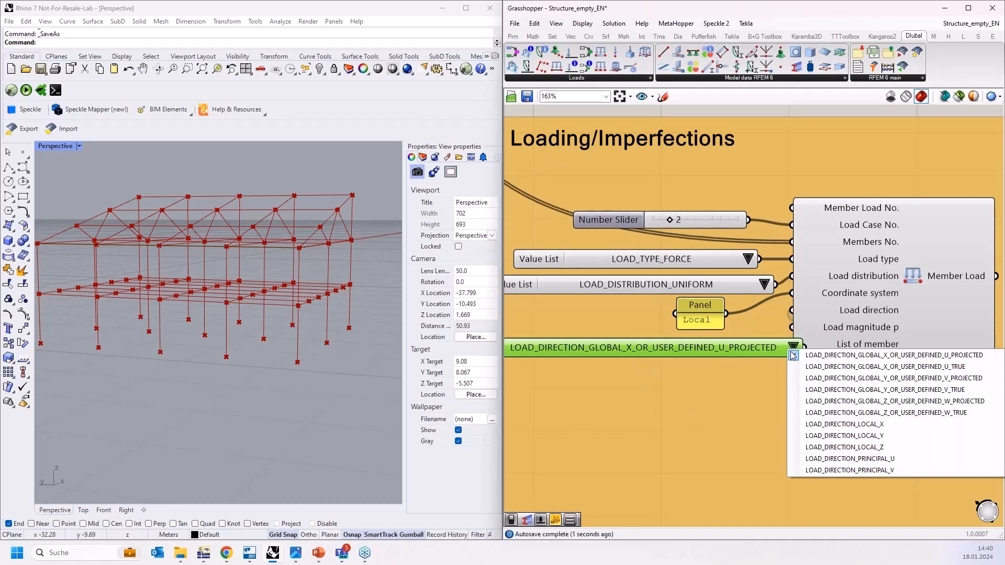
pyautogui.click(839, 448)
pyautogui.moveTo(676, 345); pyautogui.dragTo(685, 341)
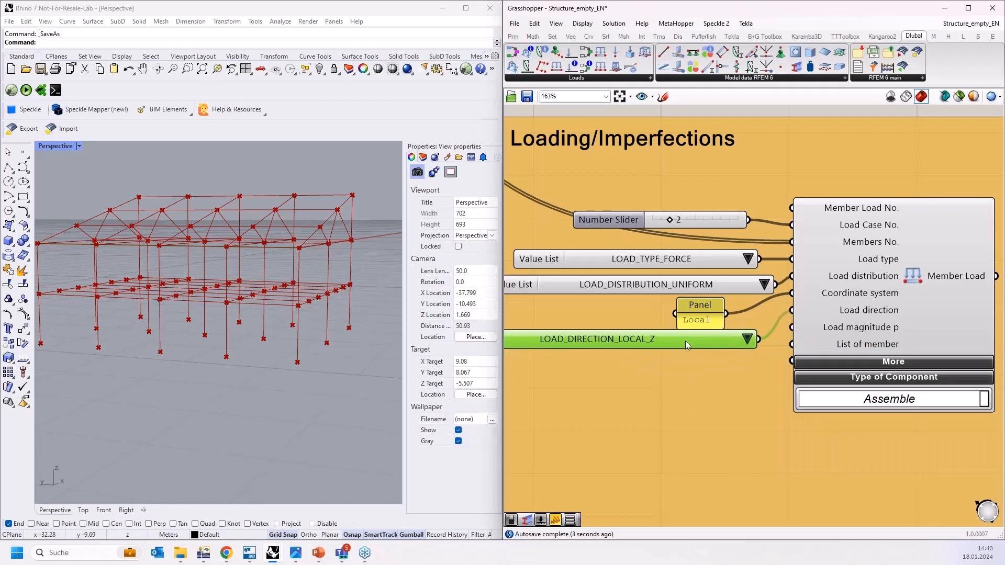
# Add a number slider with the value 5000 and connect it to the Member Load's Load magnitude p input
pyautogui.doubleClick(621, 386)
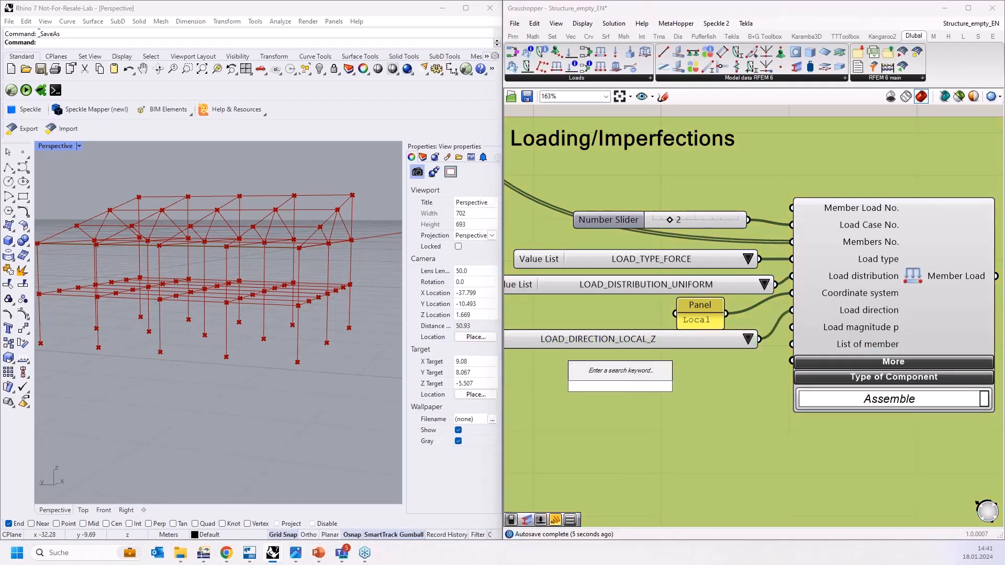
pyautogui.write('5000')
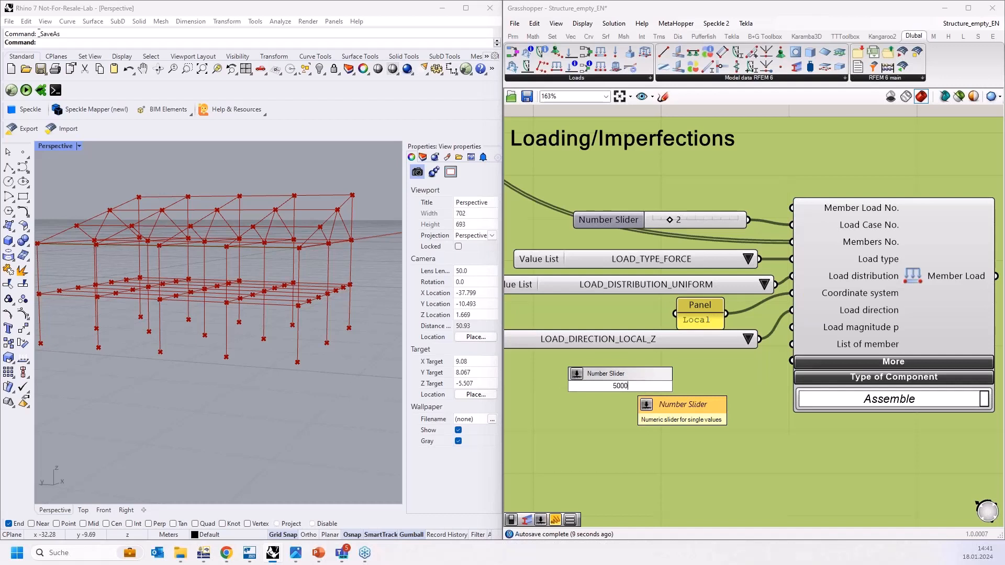
pyautogui.press('Return')
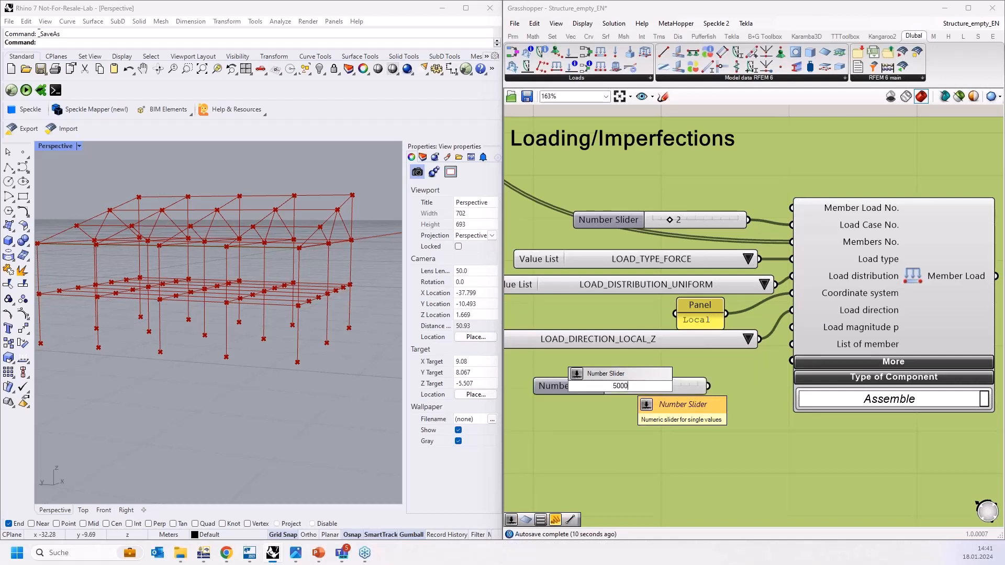
pyautogui.moveTo(684, 387); pyautogui.dragTo(697, 376)
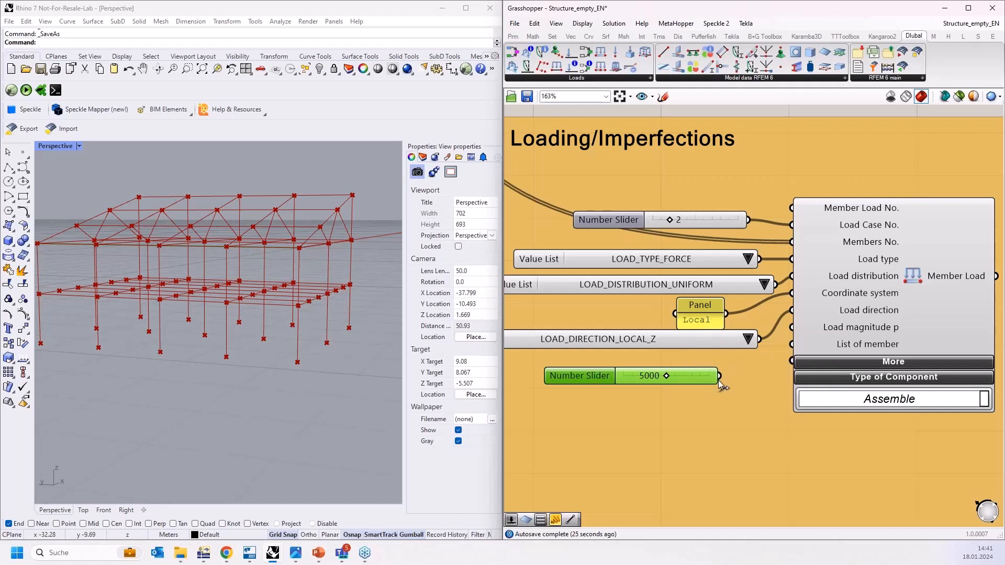
pyautogui.moveTo(719, 376); pyautogui.dragTo(791, 327)
pyautogui.moveTo(651, 380); pyautogui.dragTo(688, 367)
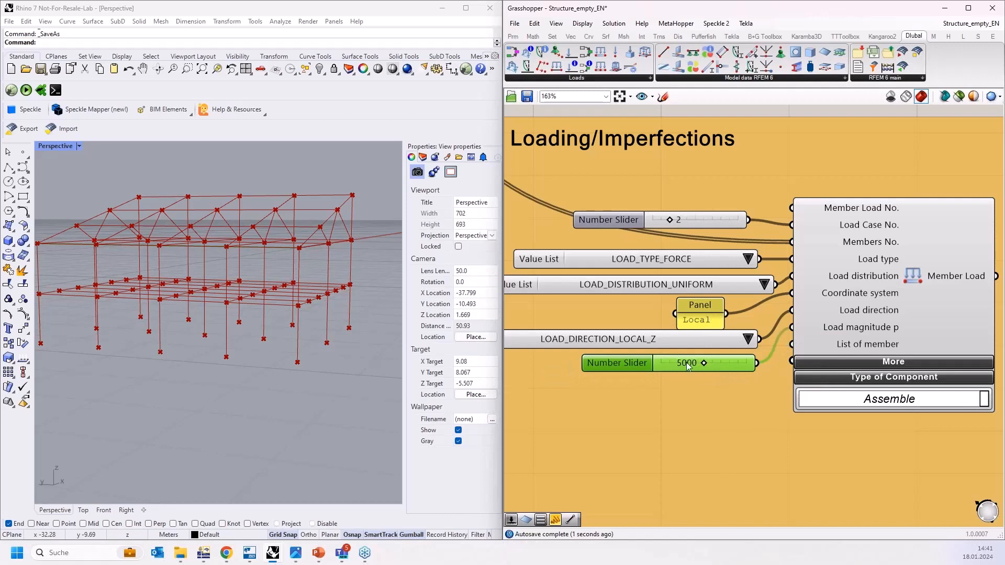
# Duplicate the Member Load's sliders, value lists and Local panel into the free area below the originals
pyautogui.scroll(-2, 656, 344)
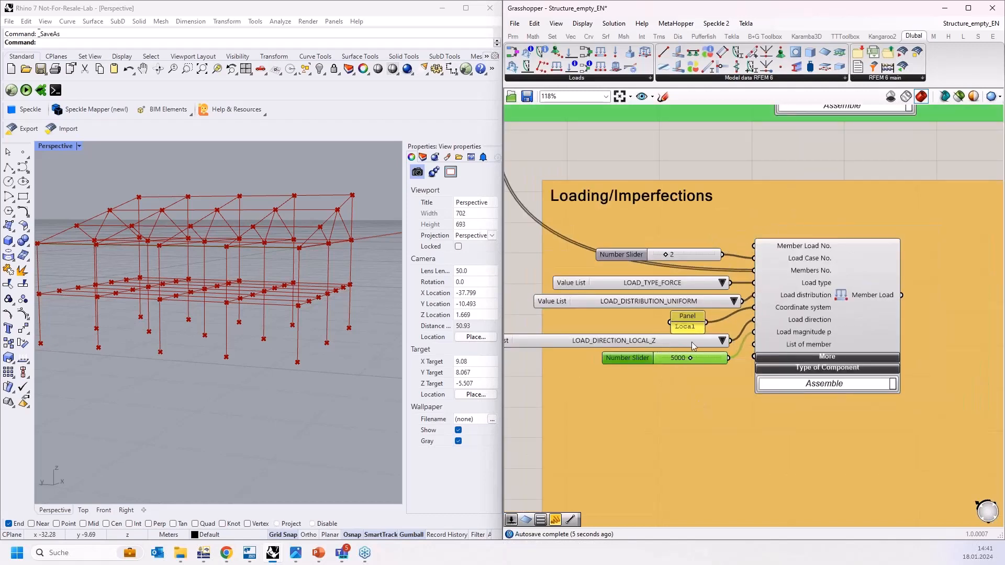
pyautogui.scroll(-2, 716, 231)
pyautogui.scroll(3, 750, 263)
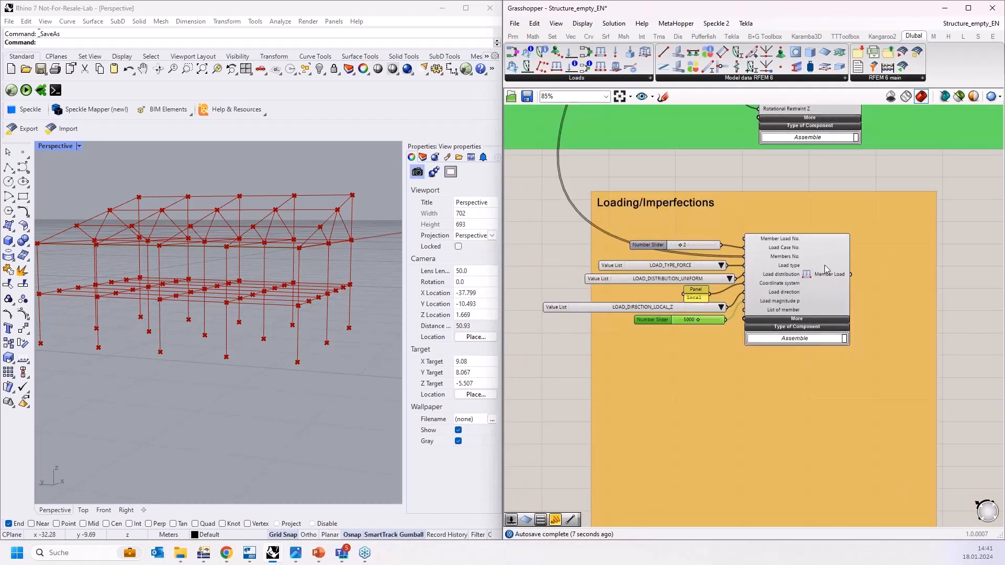
pyautogui.scroll(-3, 806, 267)
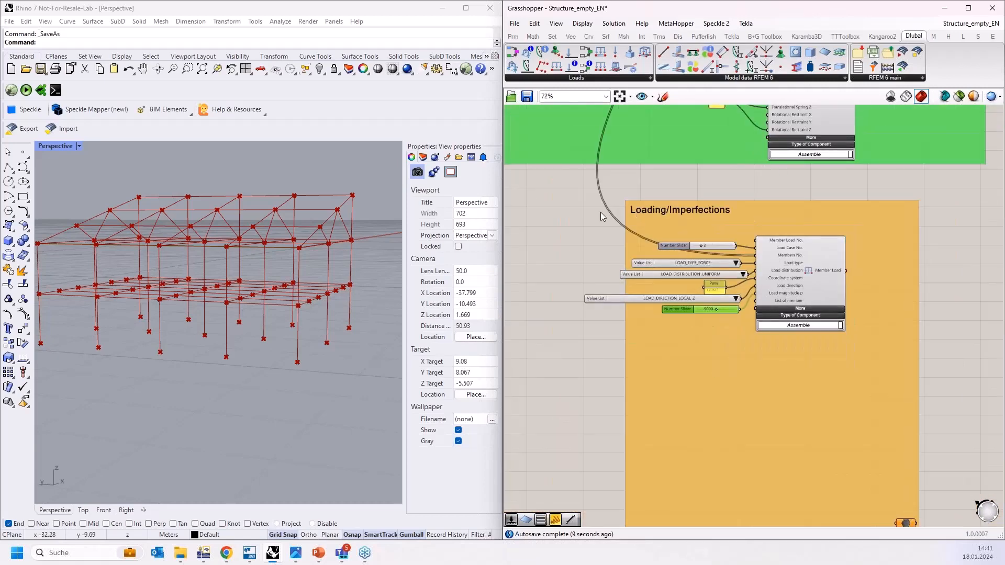
pyautogui.moveTo(538, 221); pyautogui.dragTo(714, 440)
pyautogui.hotkey('ctrl', 'c')
pyautogui.hotkey('ctrl', 'v')
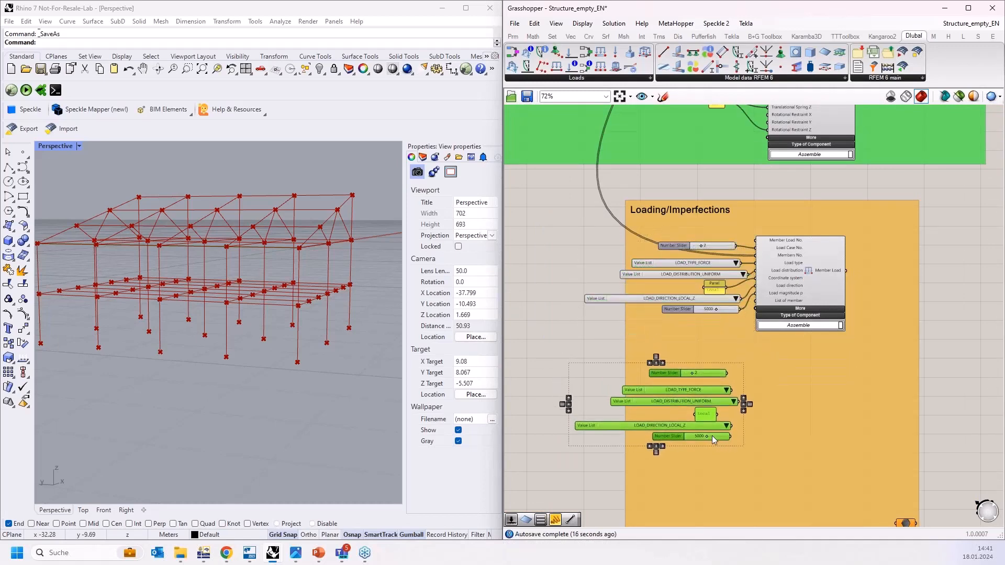
# Place a Member Set Load component beside the duplicated inputs in the Loading/Imperfections group
pyautogui.scroll(-3, 714, 439)
pyautogui.click(886, 332)
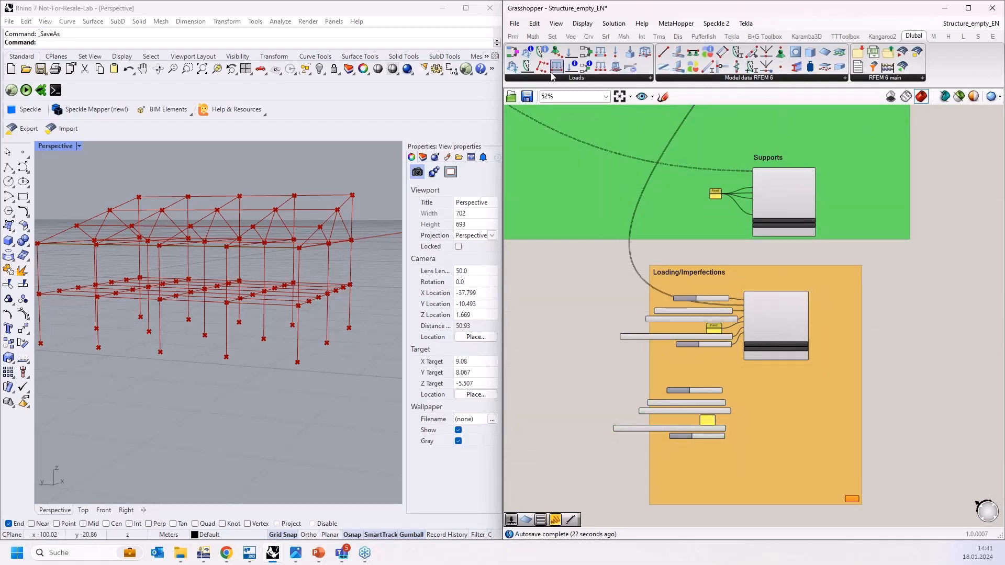
pyautogui.click(601, 68)
pyautogui.click(784, 423)
pyautogui.scroll(5, 777, 404)
pyautogui.moveTo(775, 432); pyautogui.dragTo(773, 419)
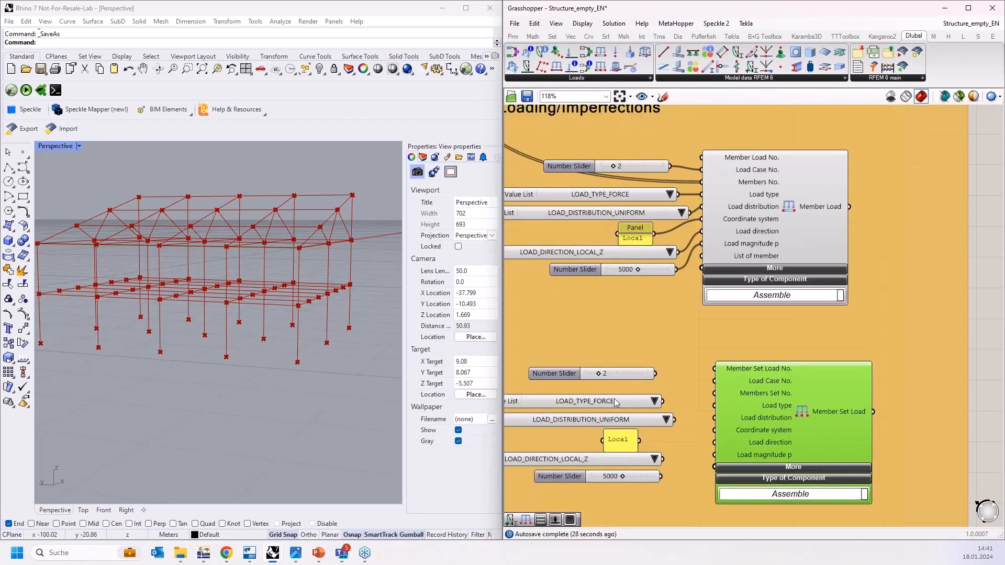
# Set the duplicated load case slider to 3 and connect it to the Member Set Load's Load Case No. input
pyautogui.scroll(2, 663, 377)
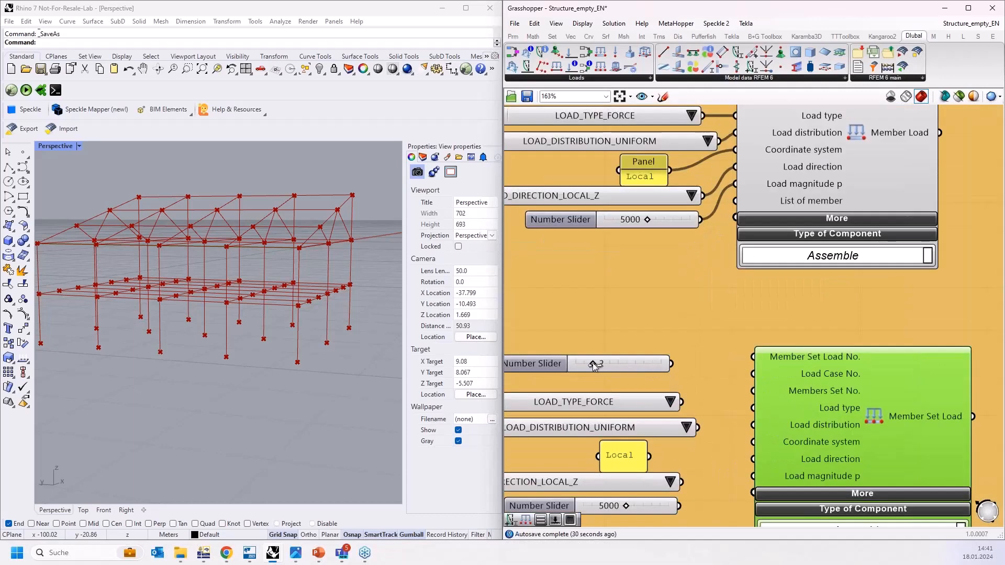
pyautogui.moveTo(671, 364); pyautogui.dragTo(754, 374)
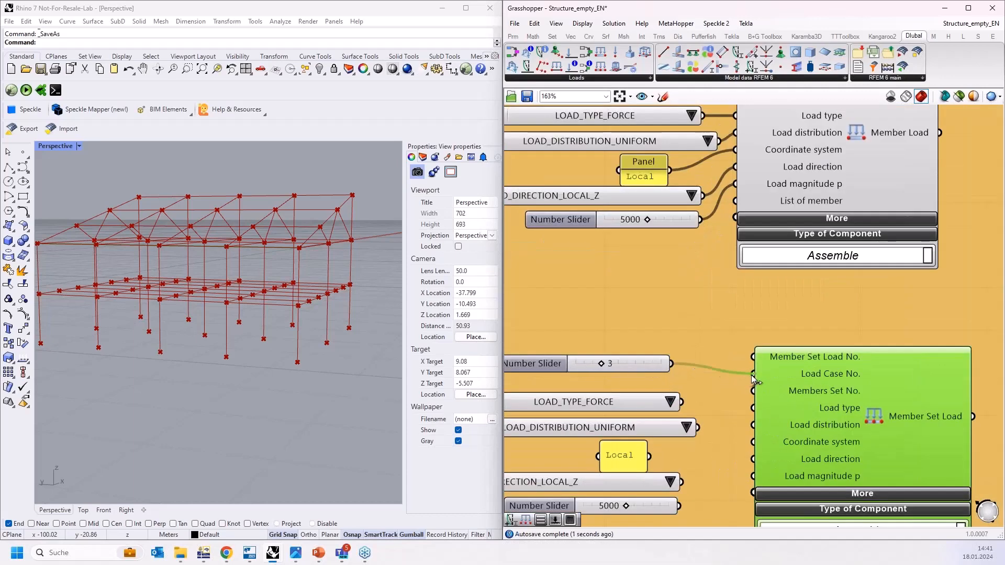
pyautogui.moveTo(714, 377); pyautogui.dragTo(716, 329, button='right')
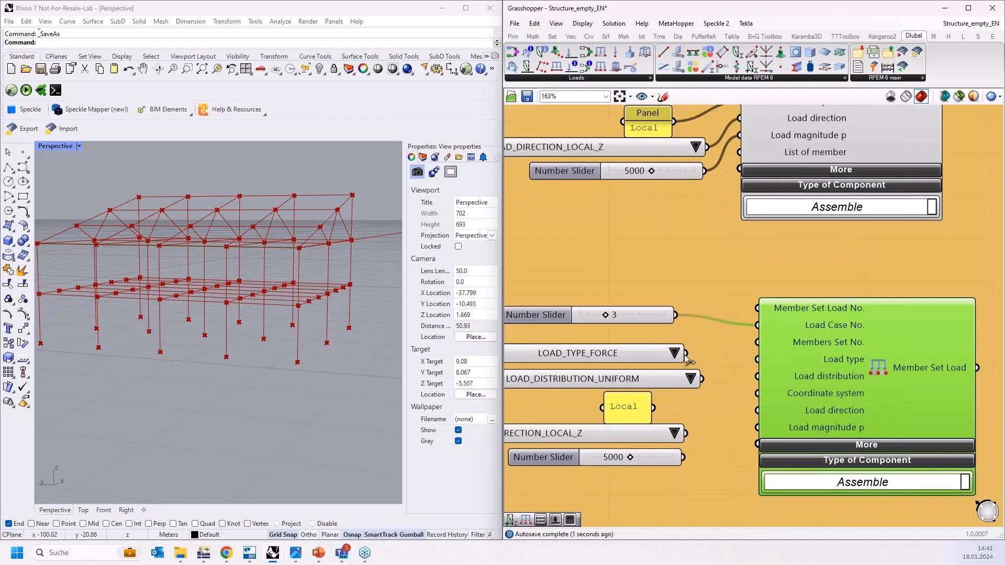
# Connect the copied load type and distribution lists to Members Set No. and Load type, undoing the Local panel's trial connection to Load distribution
pyautogui.moveTo(685, 353); pyautogui.dragTo(756, 342)
pyautogui.moveTo(702, 378); pyautogui.dragTo(756, 359)
pyautogui.moveTo(708, 416); pyautogui.dragTo(708, 341, button='right')
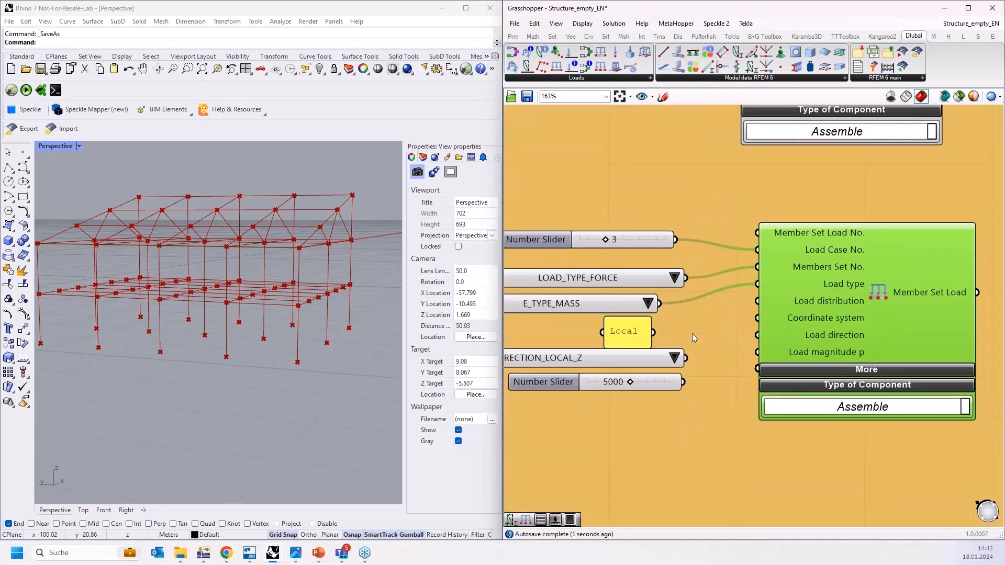
pyautogui.moveTo(656, 333); pyautogui.dragTo(757, 301)
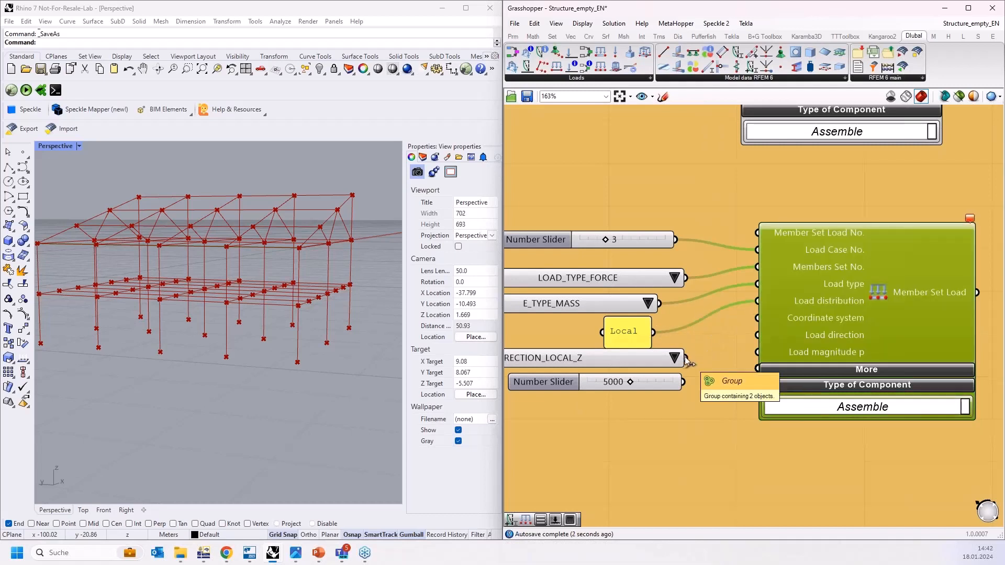
pyautogui.hotkey('ctrl', 'z')
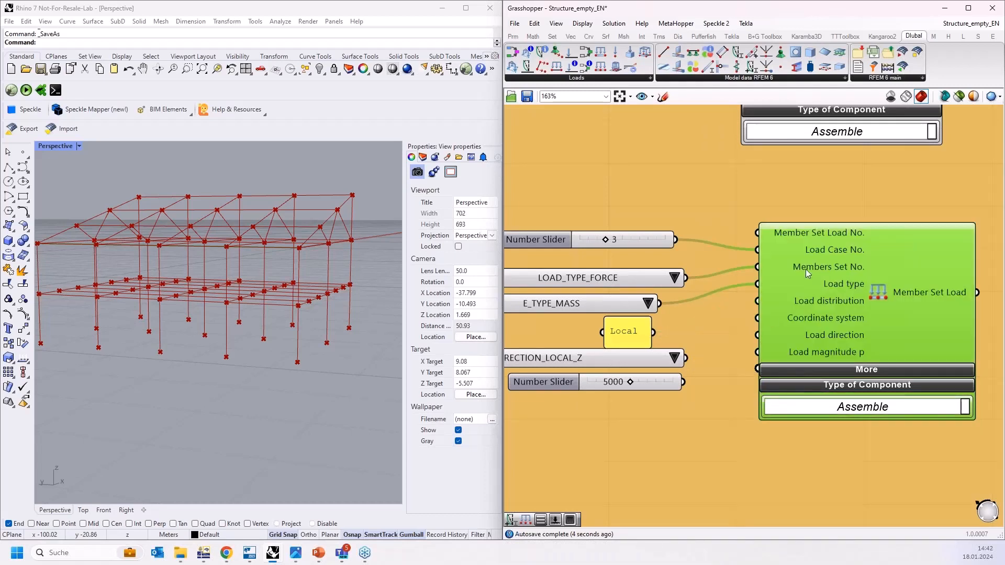
# Connect the copied load type, distribution, coordinate system and direction sources to their matching Member Set Load inputs, with distribution set to LOAD_DISTRIBUTION_UNIFORM
pyautogui.moveTo(695, 290); pyautogui.dragTo(735, 293, button='right')
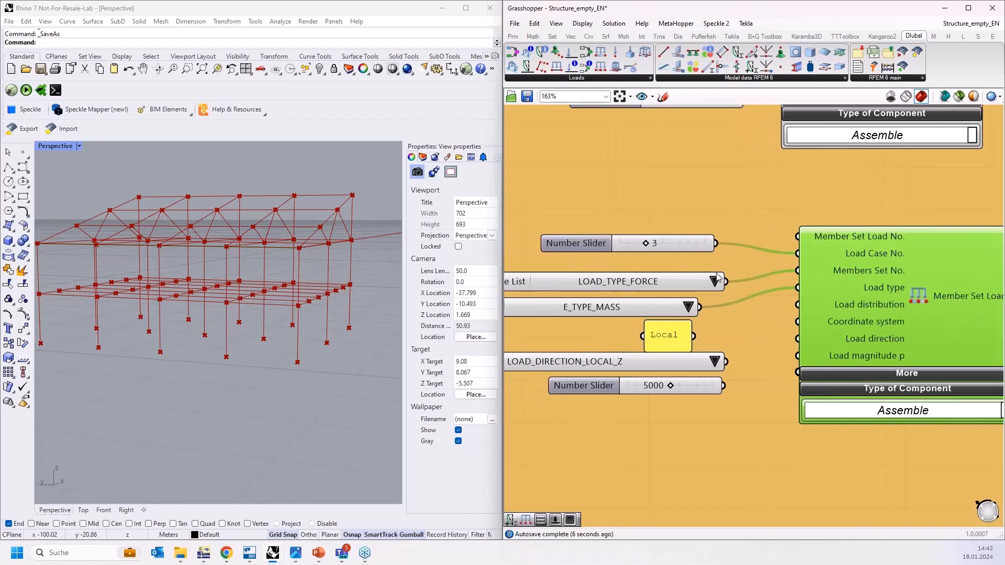
pyautogui.moveTo(727, 282); pyautogui.dragTo(796, 287)
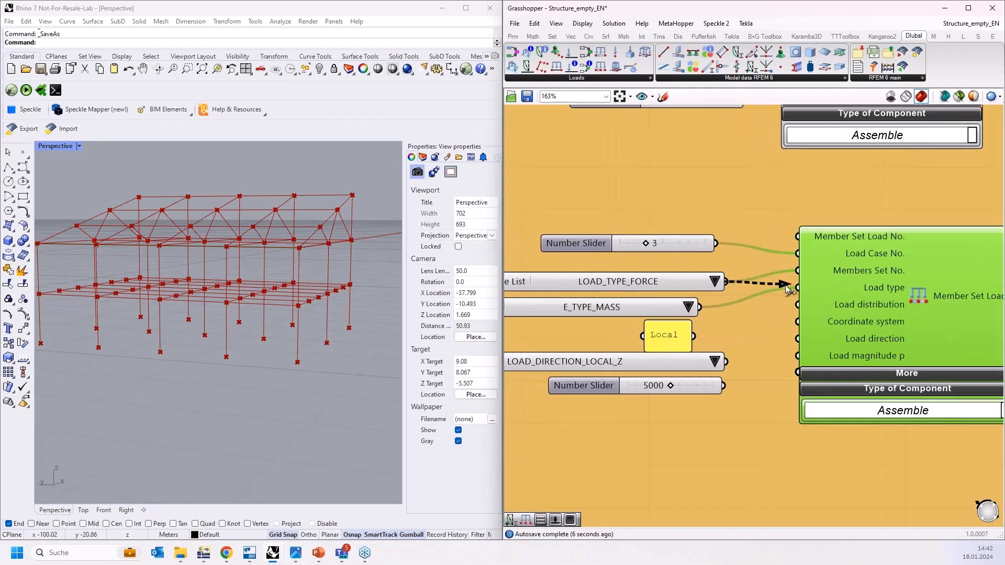
pyautogui.moveTo(700, 307); pyautogui.dragTo(795, 306)
pyautogui.click(731, 308)
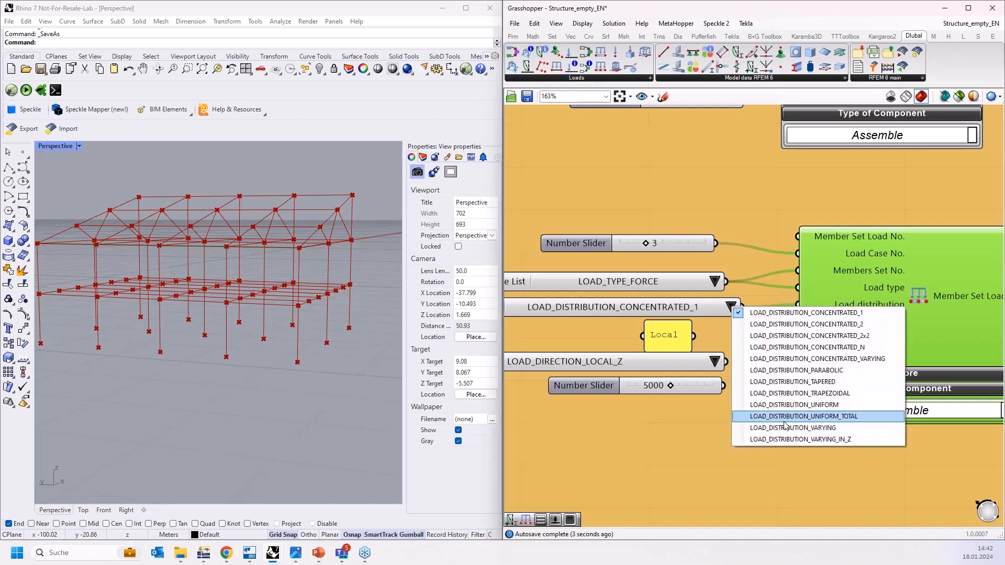
pyautogui.click(793, 405)
pyautogui.moveTo(694, 336); pyautogui.dragTo(797, 321)
pyautogui.moveTo(727, 362); pyautogui.dragTo(796, 339)
# Set the duplicated magnitude slider to 1500 and connect it to the Member Set Load's Load magnitude p input
pyautogui.doubleClick(652, 387)
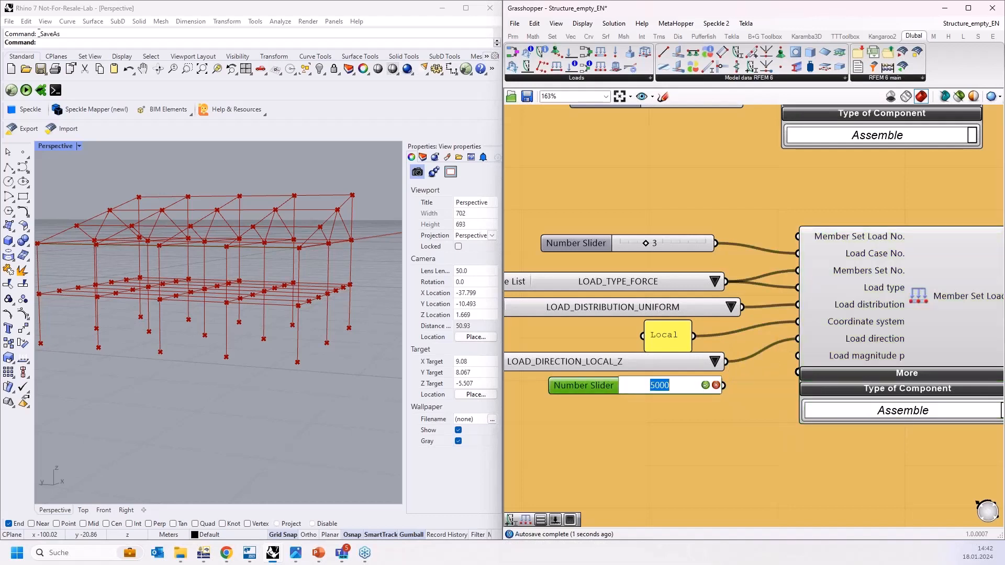
pyautogui.hotkey('alt', 'Tab')
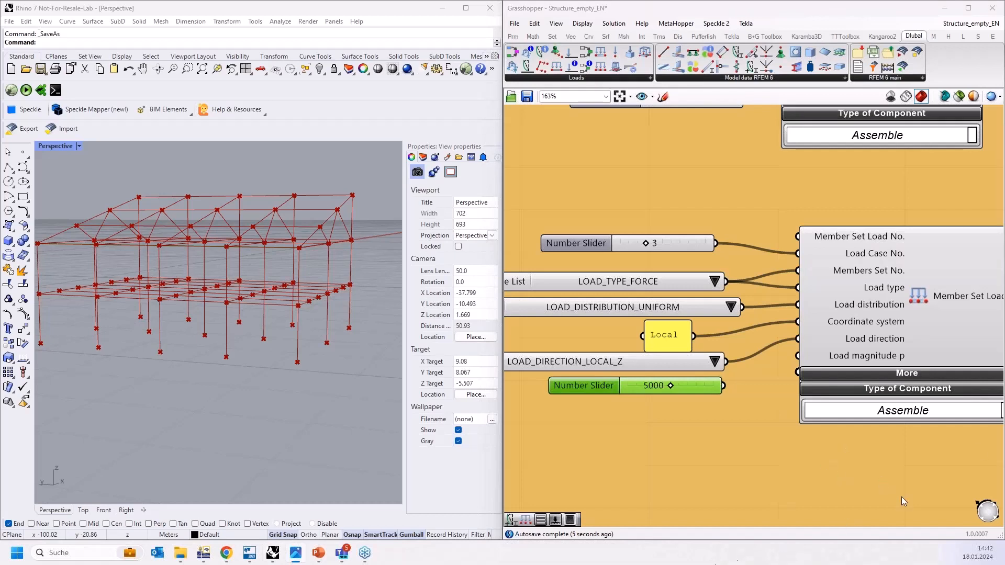
pyautogui.click(650, 390)
pyautogui.doubleClick(650, 391)
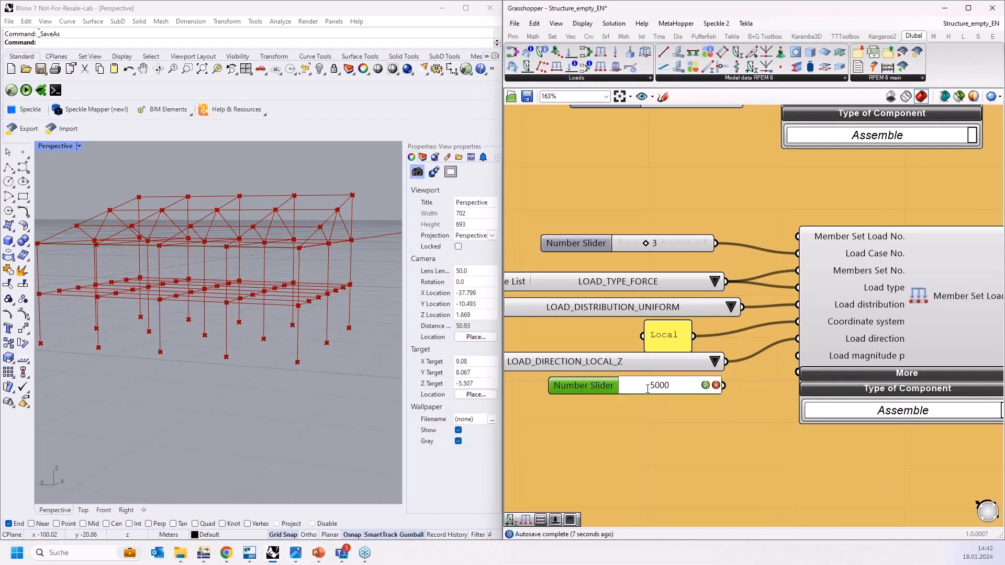
pyautogui.write('1500')
pyautogui.click(705, 385)
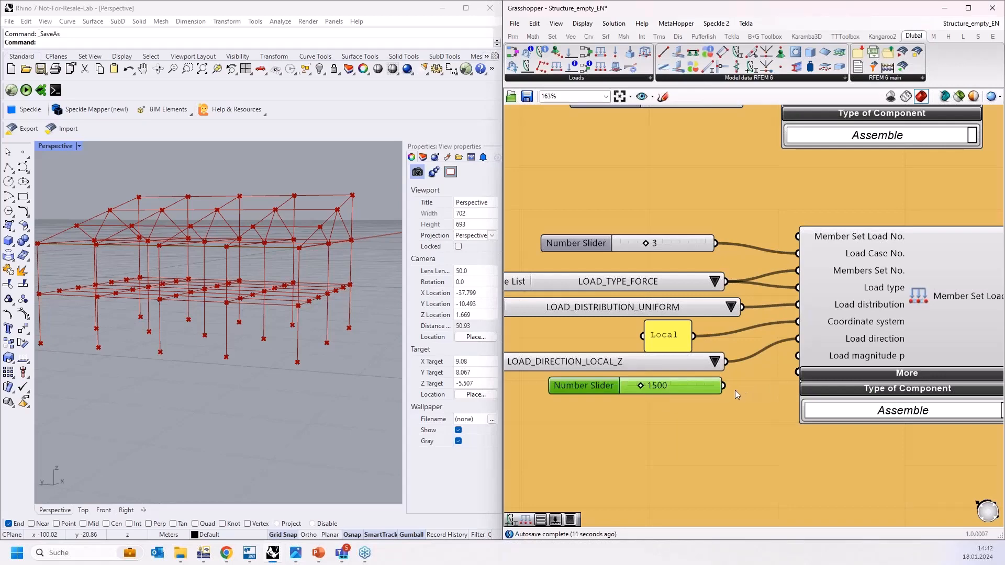
pyautogui.moveTo(725, 386); pyautogui.dragTo(797, 356)
pyautogui.scroll(-2, 853, 305)
pyautogui.scroll(-5, 896, 309)
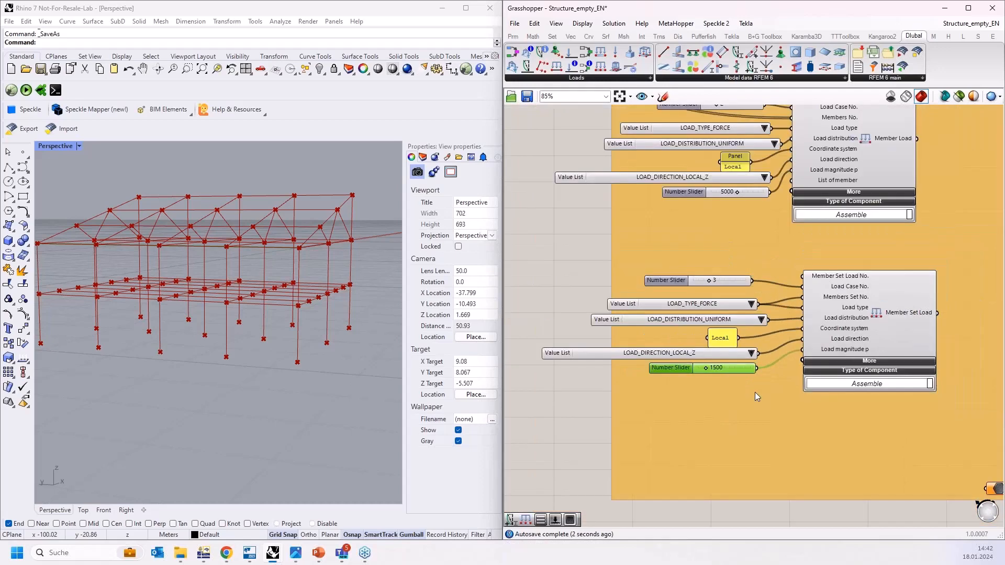
# Move the Member Set Load next to SoM - Columns and connect that Member Set output to its Members Set No. input
pyautogui.moveTo(785, 370); pyautogui.dragTo(820, 191)
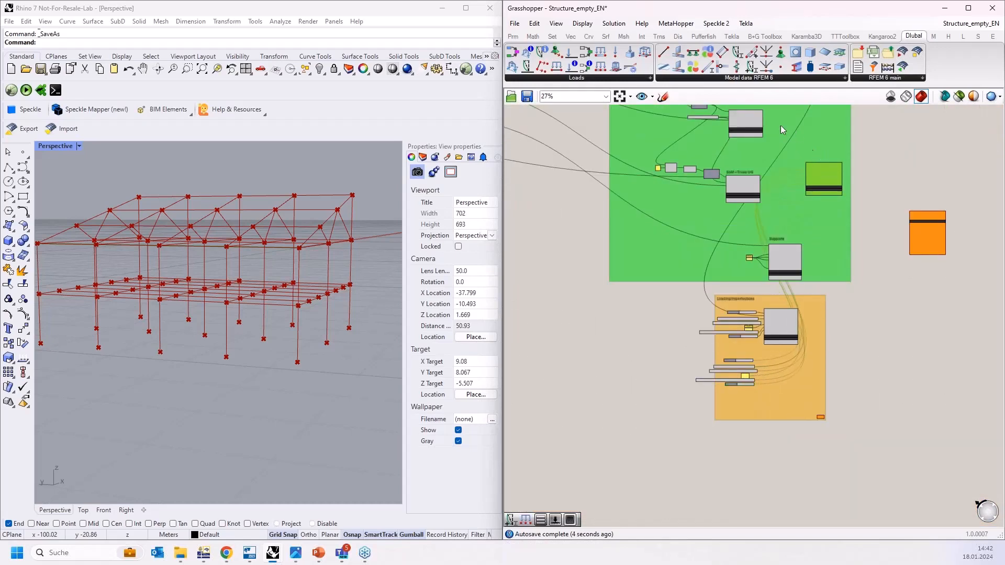
pyautogui.scroll(4, 780, 124)
pyautogui.moveTo(789, 127); pyautogui.dragTo(777, 298, button='right')
pyautogui.moveTo(863, 356); pyautogui.dragTo(790, 246)
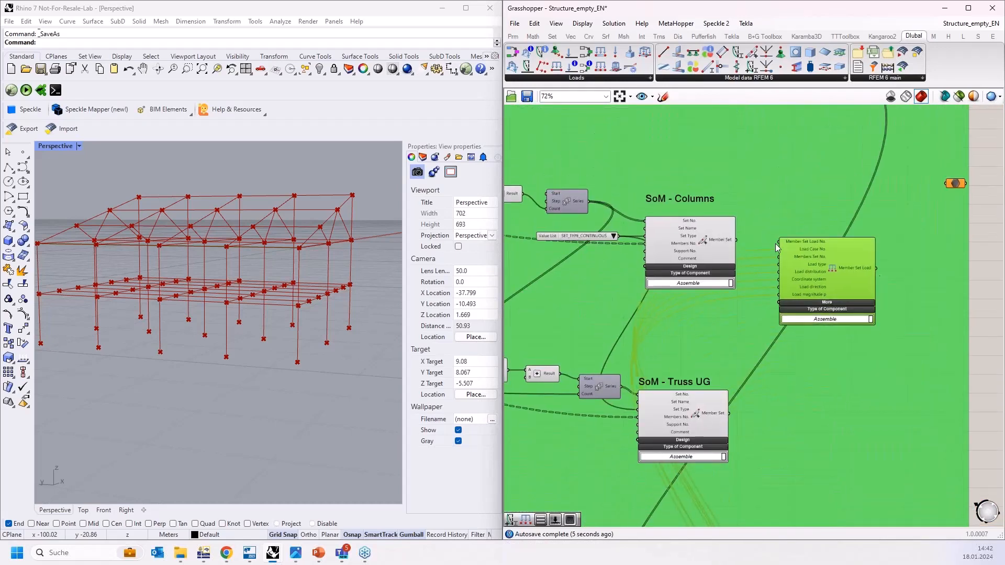
pyautogui.scroll(3, 719, 233)
pyautogui.moveTo(700, 236); pyautogui.dragTo(775, 269)
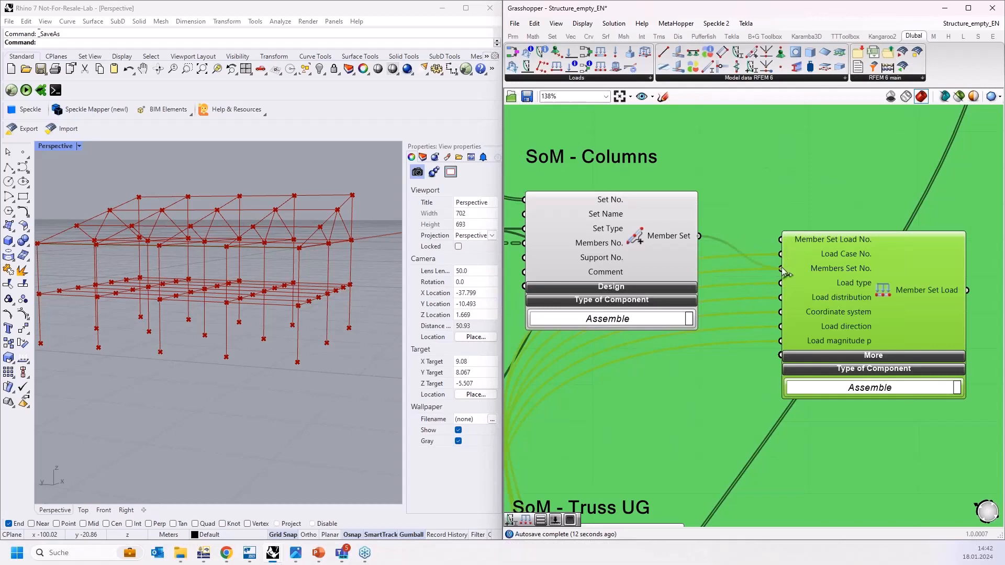
# Return the Member Set Load to the Loading/Imperfections group, beside its load sources below the Member Load
pyautogui.scroll(-8, 889, 190)
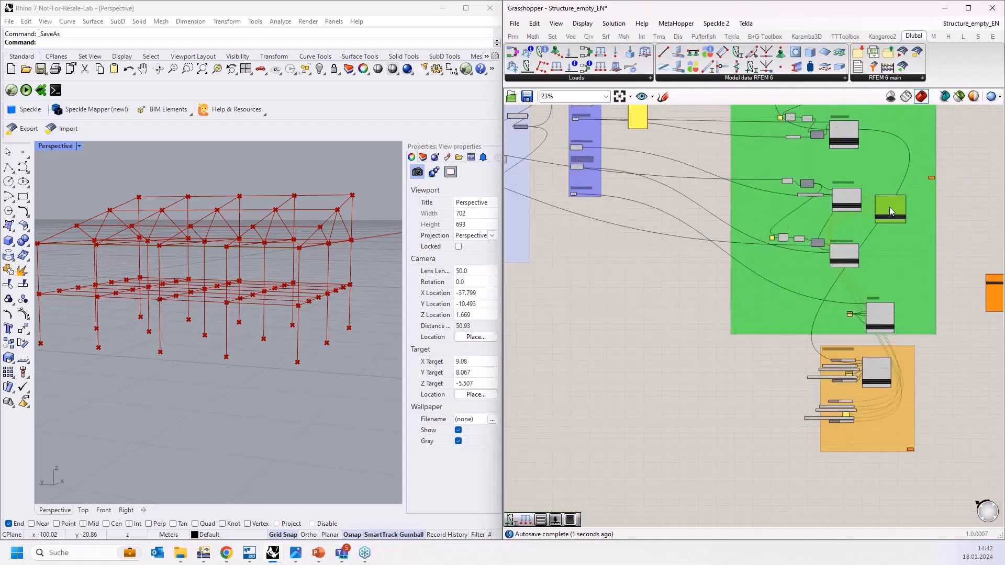
pyautogui.moveTo(889, 209); pyautogui.dragTo(883, 407)
pyautogui.scroll(10, 877, 407)
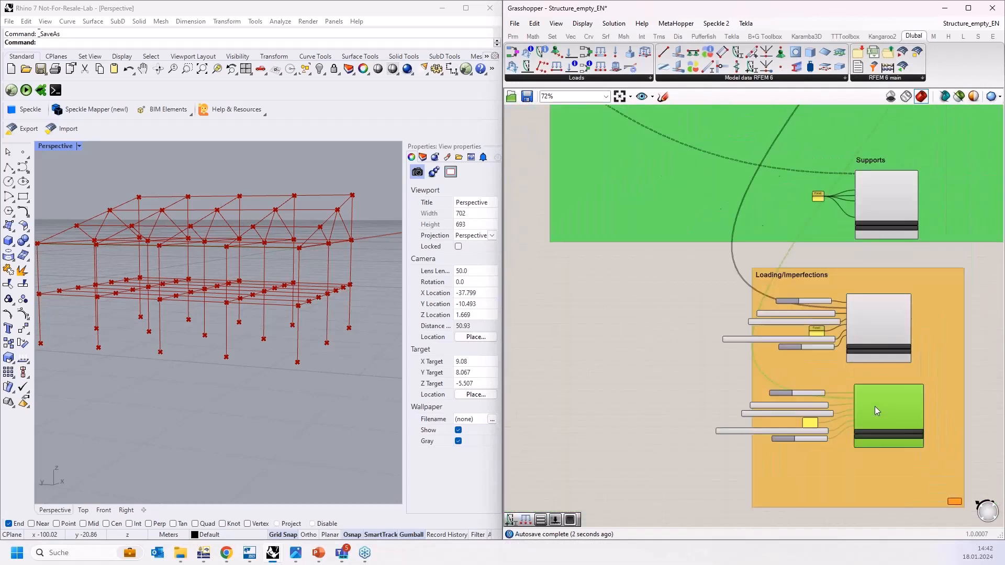
pyautogui.scroll(-3, 870, 400)
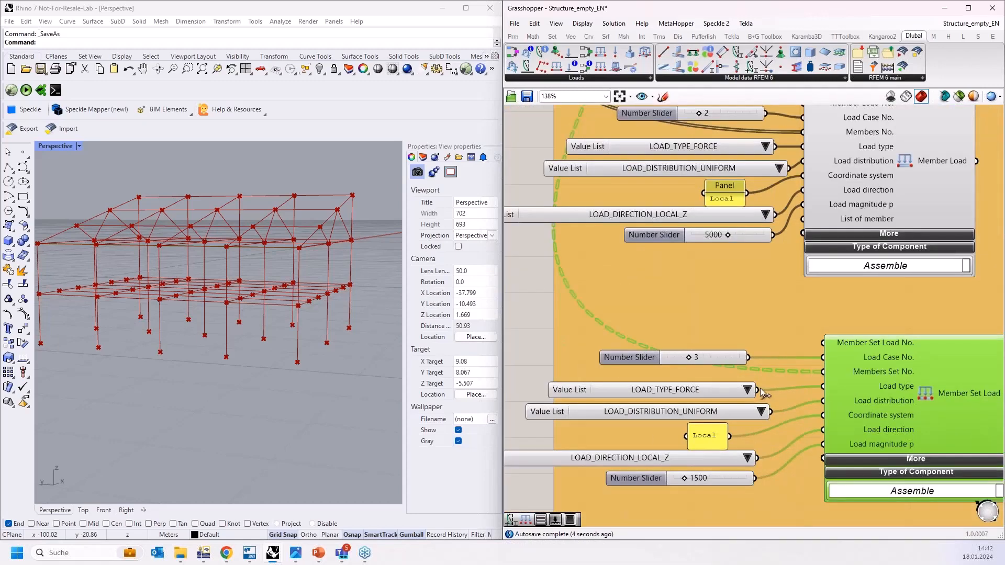
pyautogui.moveTo(874, 391)
pyautogui.mouseDown()
pyautogui.moveTo(884, 375)
pyautogui.moveTo(865, 399)
pyautogui.mouseUp()
pyautogui.scroll(-3, 738, 353)
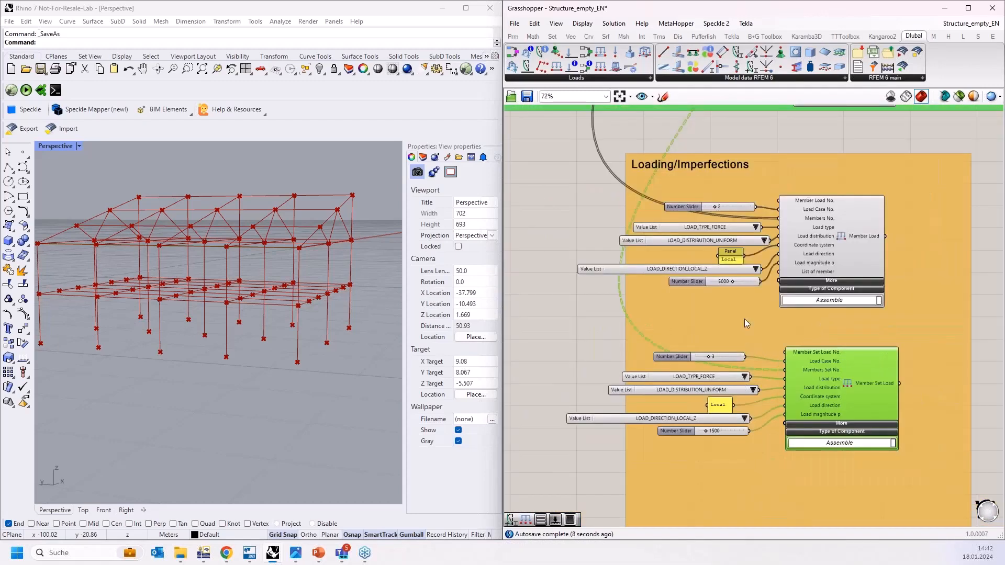
pyautogui.scroll(-3, 575, 312)
pyautogui.scroll(3, 325, 231)
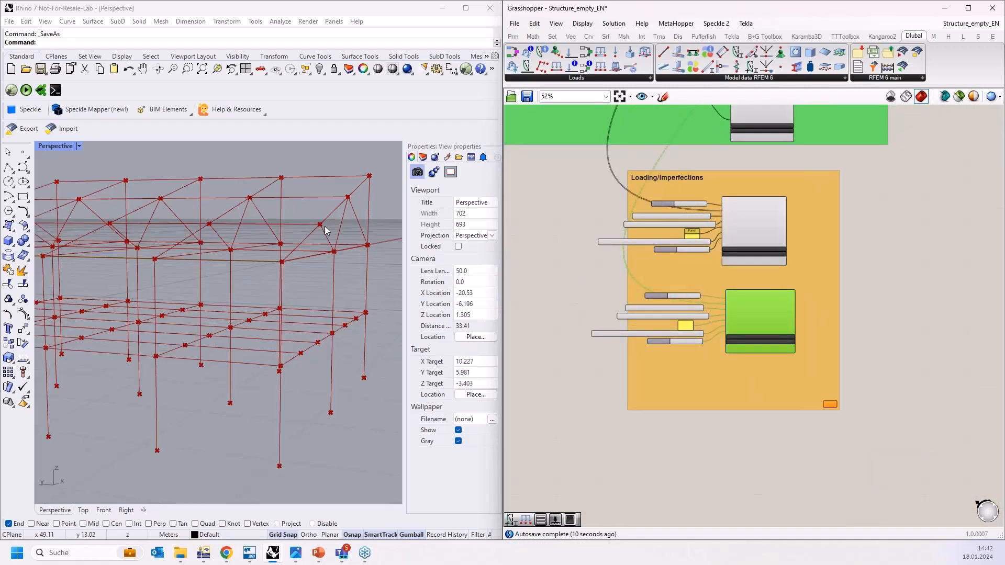
pyautogui.scroll(3, 326, 230)
pyautogui.scroll(-3, 302, 229)
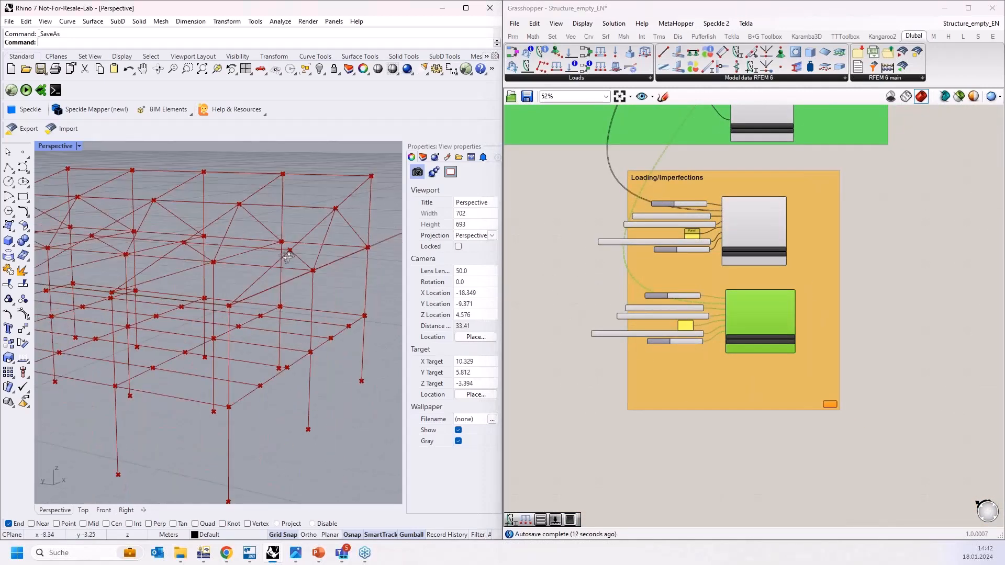
# Duplicate the Member Set Load together with all its input sources and place the copy below the original
pyautogui.scroll(3, 712, 351)
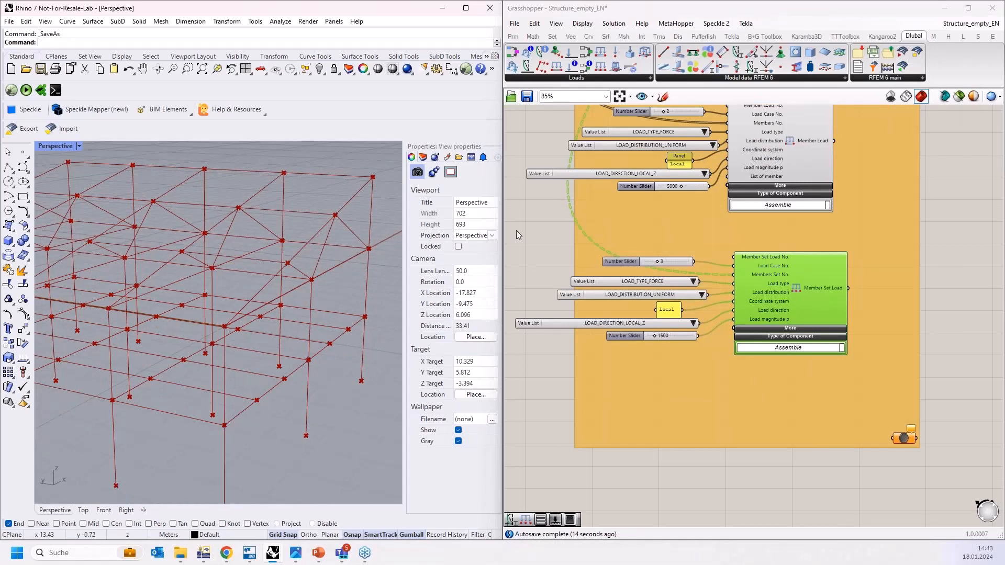
pyautogui.moveTo(511, 231); pyautogui.dragTo(913, 378)
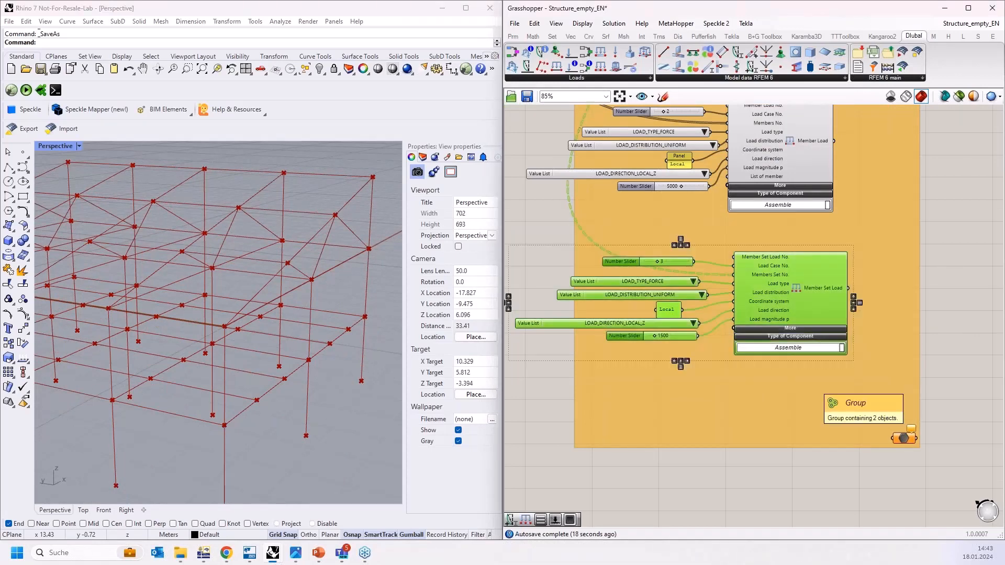
pyautogui.hotkey('ctrl', 'c')
pyautogui.hotkey('ctrl', 'v')
pyautogui.moveTo(799, 303); pyautogui.dragTo(797, 413)
# Set the load case slider of the copied Member Set Load to 4
pyautogui.click(692, 379)
pyautogui.scroll(3, 691, 380)
pyautogui.moveTo(635, 390); pyautogui.dragTo(645, 393)
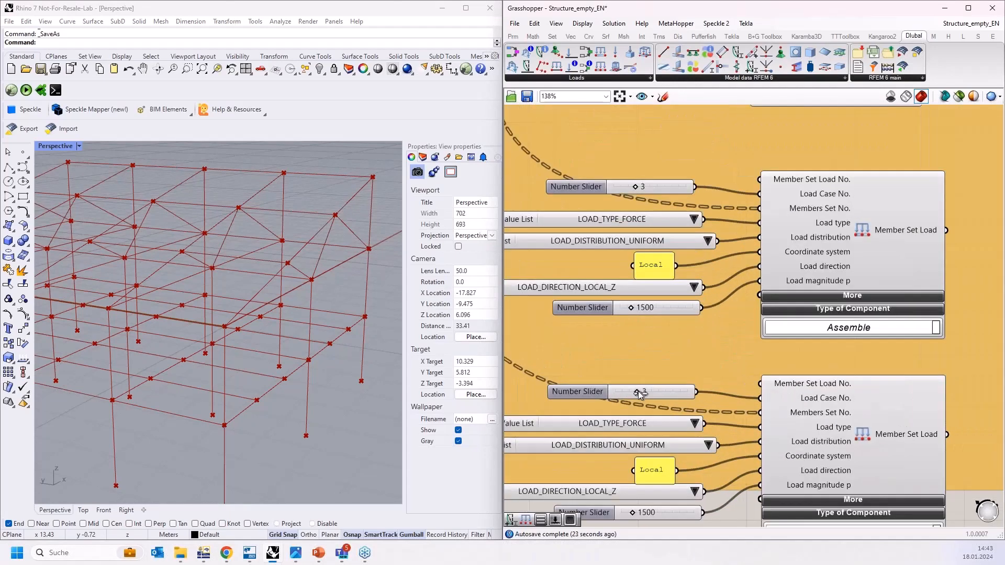
pyautogui.scroll(-2, 735, 324)
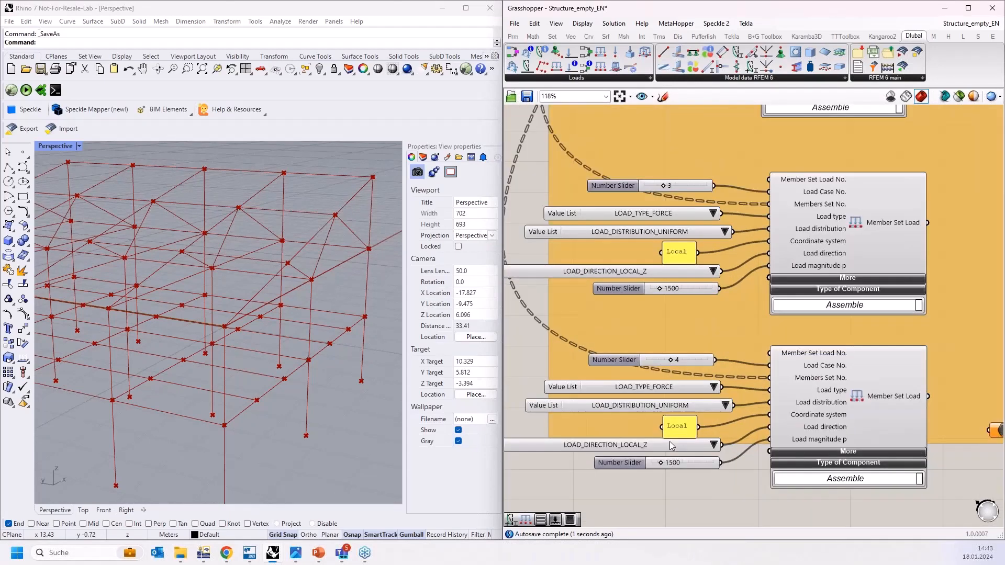
# Replace the copied Local panel with a number slider set to 1 and connect it to the Coordinate system input
pyautogui.click(680, 429)
pyautogui.press('Delete')
pyautogui.doubleClick(649, 424)
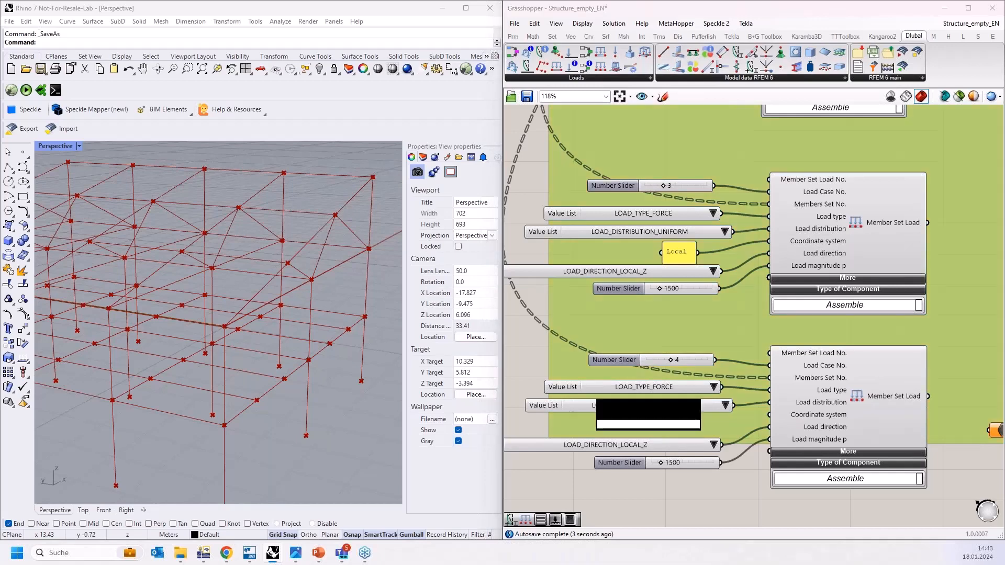
pyautogui.write('1')
pyautogui.press('Return')
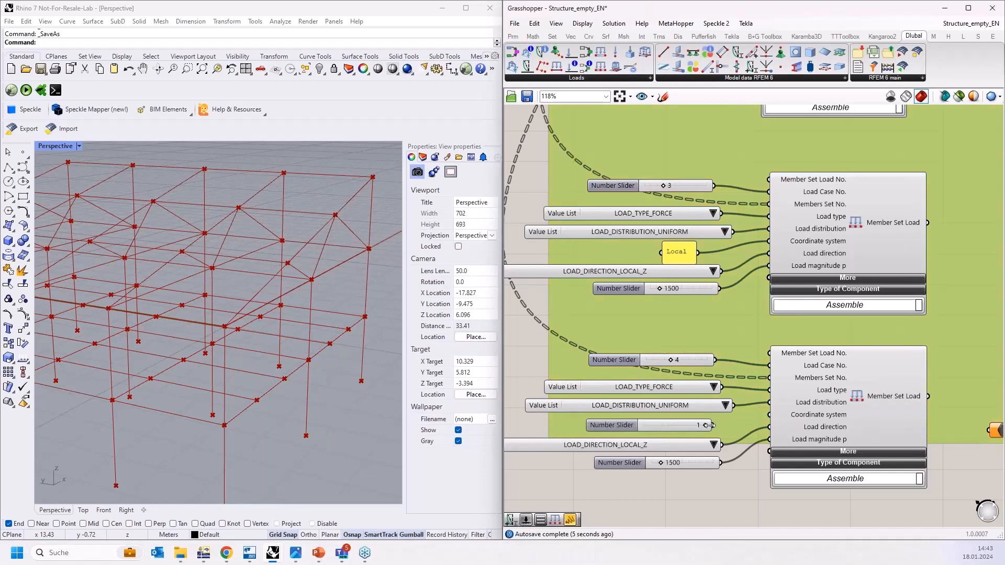
pyautogui.moveTo(712, 425); pyautogui.dragTo(769, 415)
# Set the copied load's direction to LOAD_DIRECTION_GLOBAL_Z_OR_USER_DEFINED_W_PROJECTED and its magnitude slider to 2500
pyautogui.click(715, 445)
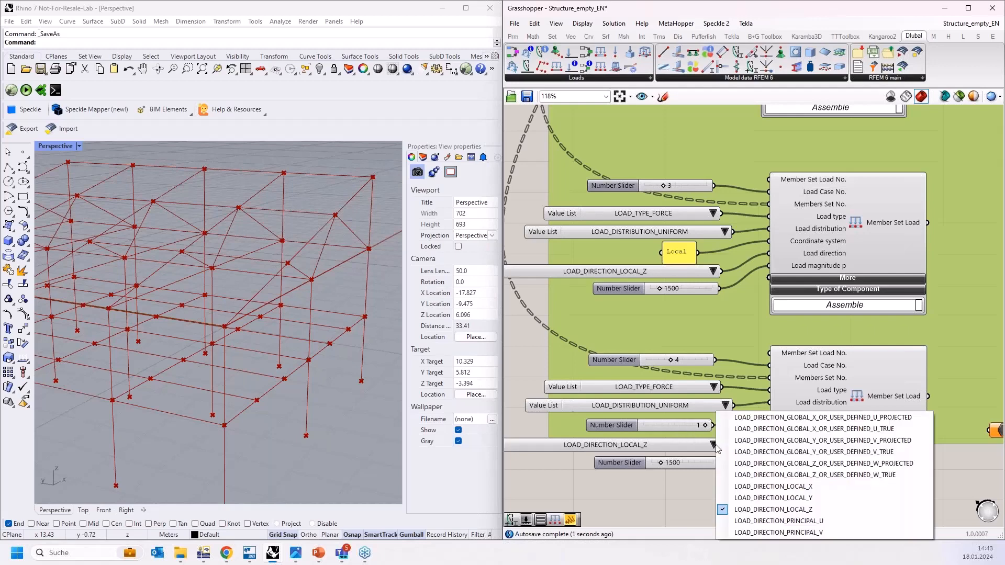
pyautogui.click(795, 464)
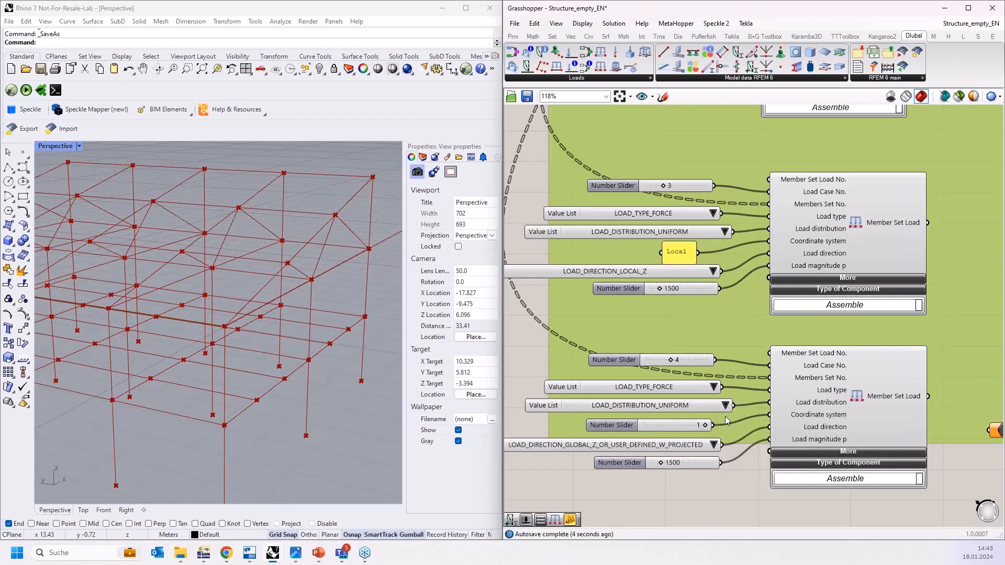
pyautogui.doubleClick(687, 464)
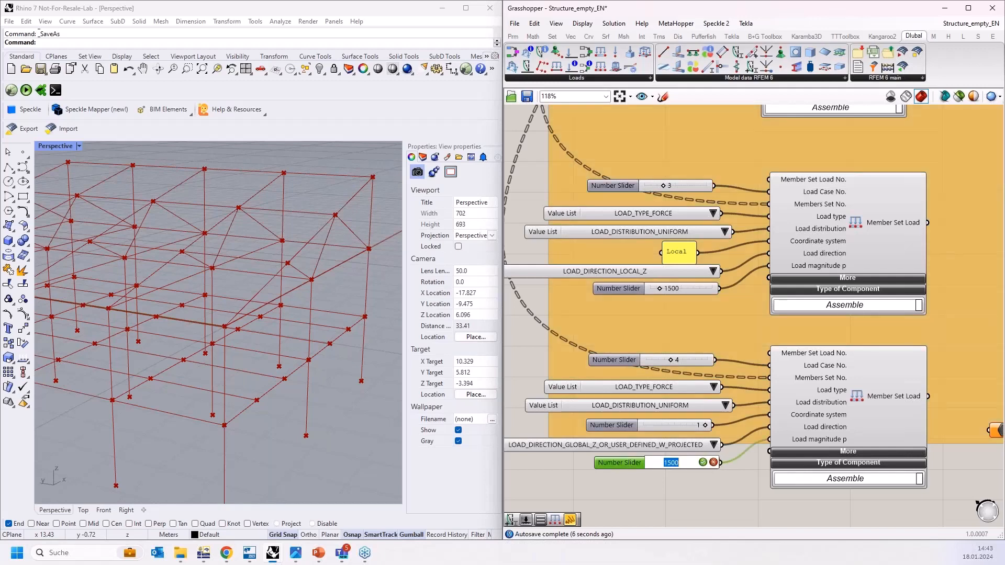
pyautogui.write('25')
pyautogui.click(703, 462)
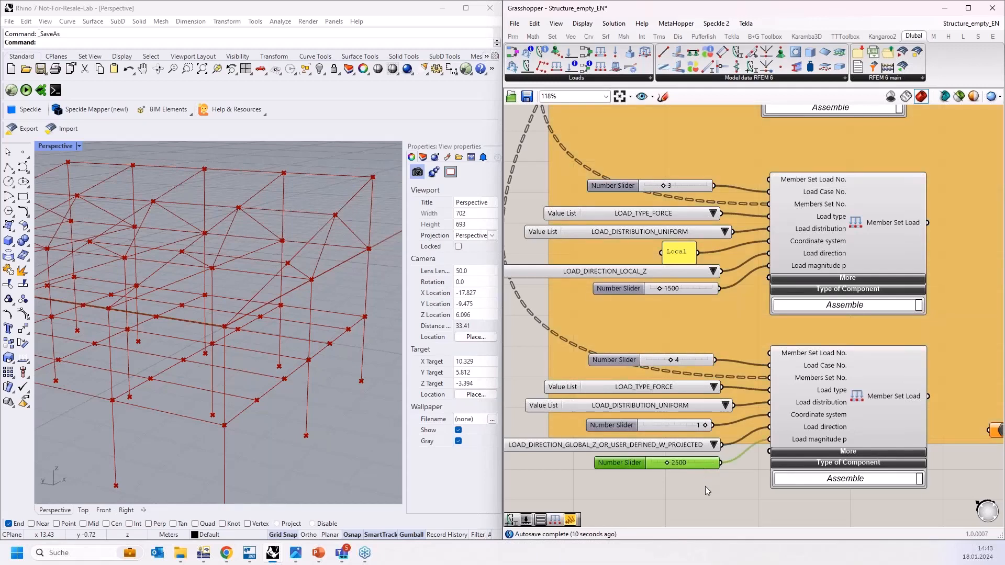
# Place the copied Member Set Load beside SoM - Truss UG and connect that Member Set output to its Members Set No. input
pyautogui.scroll(-8, 705, 485)
pyautogui.click(746, 289)
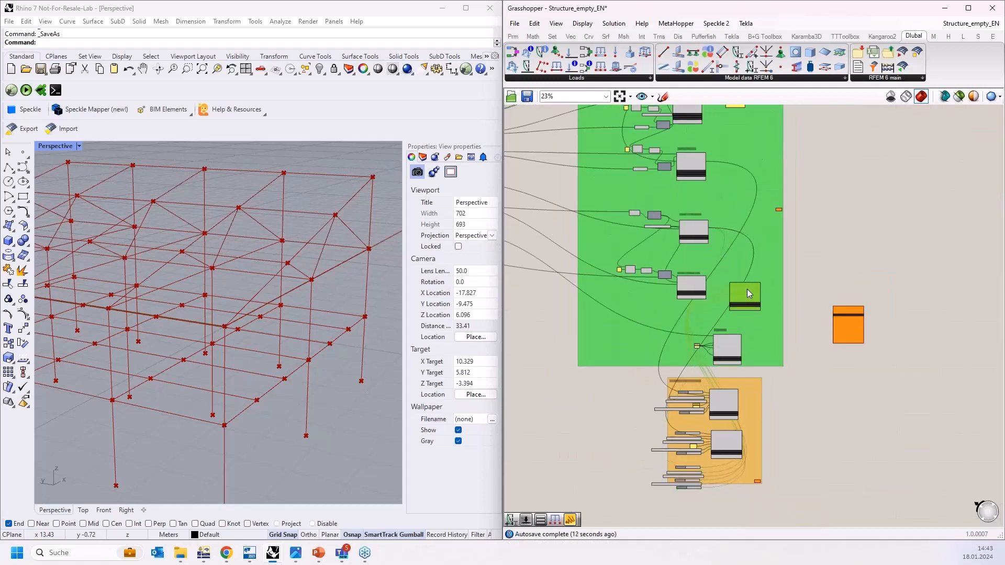
pyautogui.scroll(8, 732, 283)
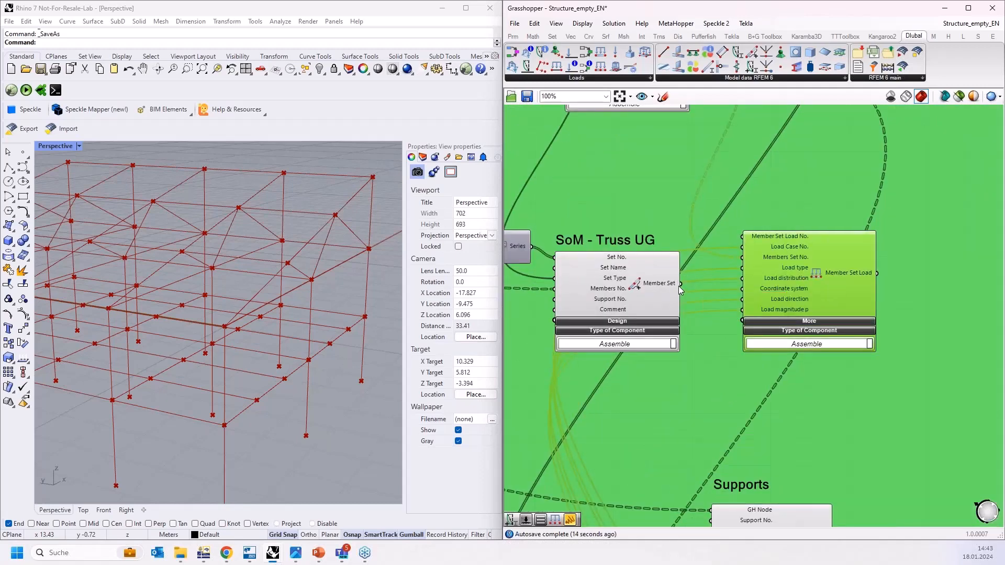
pyautogui.moveTo(701, 272); pyautogui.dragTo(743, 257)
# Return the copied Member Set Load to its load sources at the lower end of the Loading/Imperfections group
pyautogui.scroll(-4, 733, 204)
pyautogui.scroll(-4, 739, 207)
pyautogui.click(754, 414)
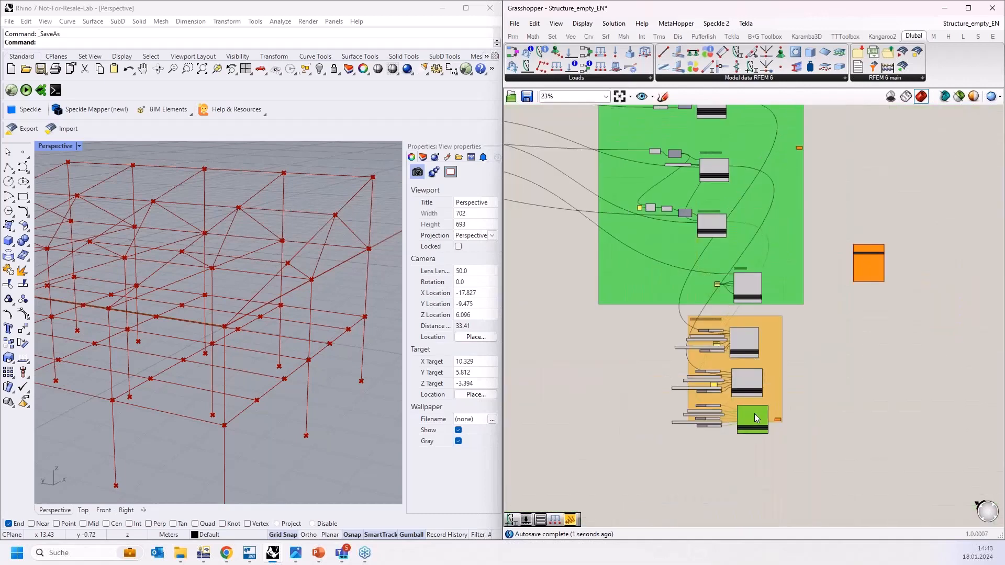
pyautogui.scroll(2, 746, 414)
pyautogui.scroll(2, 747, 414)
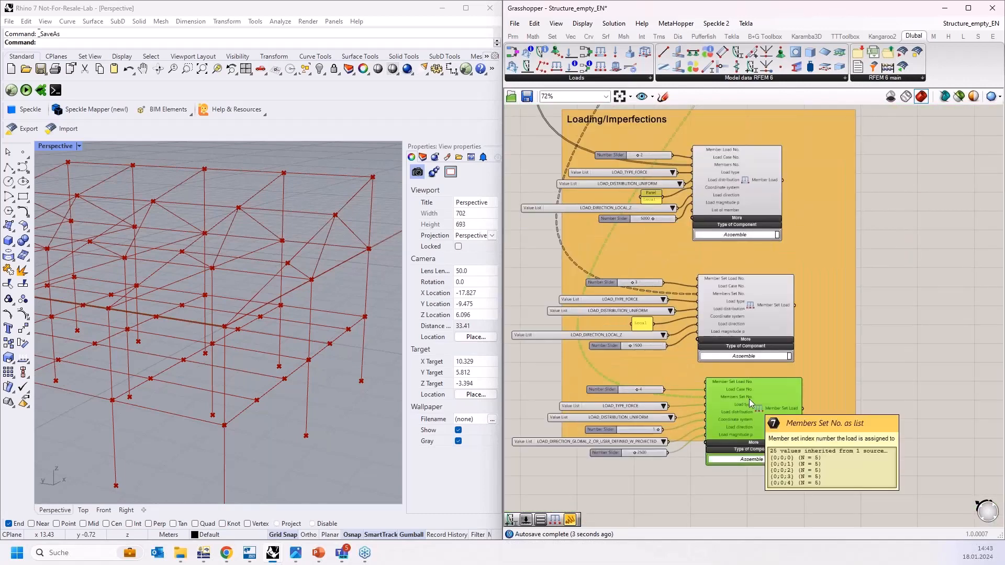
pyautogui.scroll(-3, 749, 398)
pyautogui.scroll(3, 755, 366)
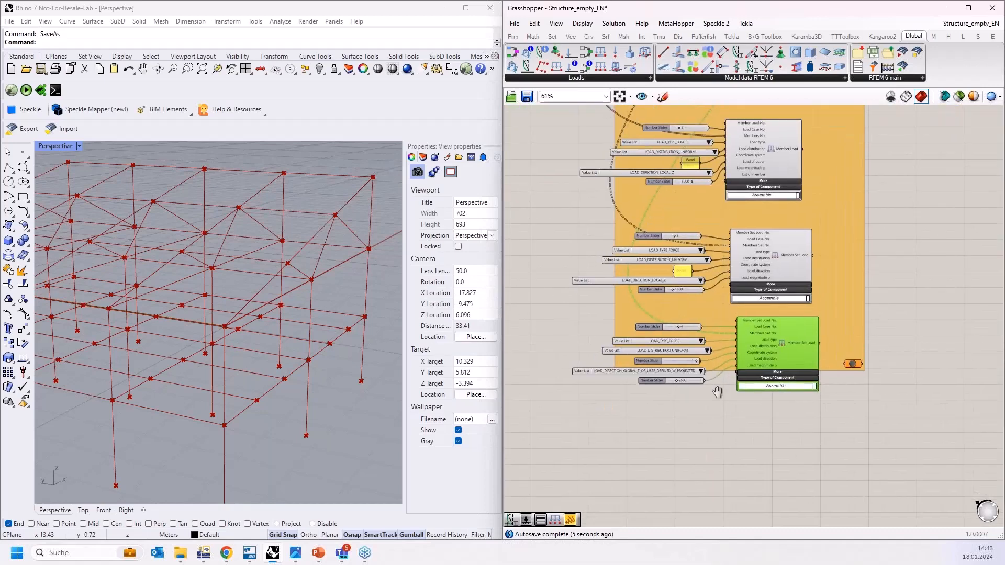
pyautogui.scroll(1, 717, 422)
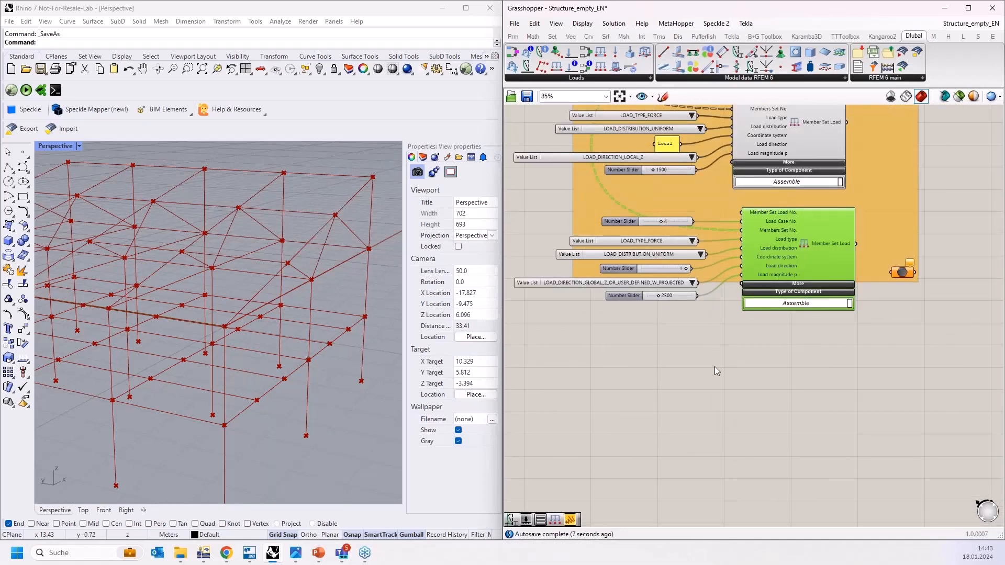
# Add a Member Set Imperfection component below the last Member Set Load and a number slider set to 1 beside it
pyautogui.moveTo(711, 365); pyautogui.dragTo(717, 331, button='right')
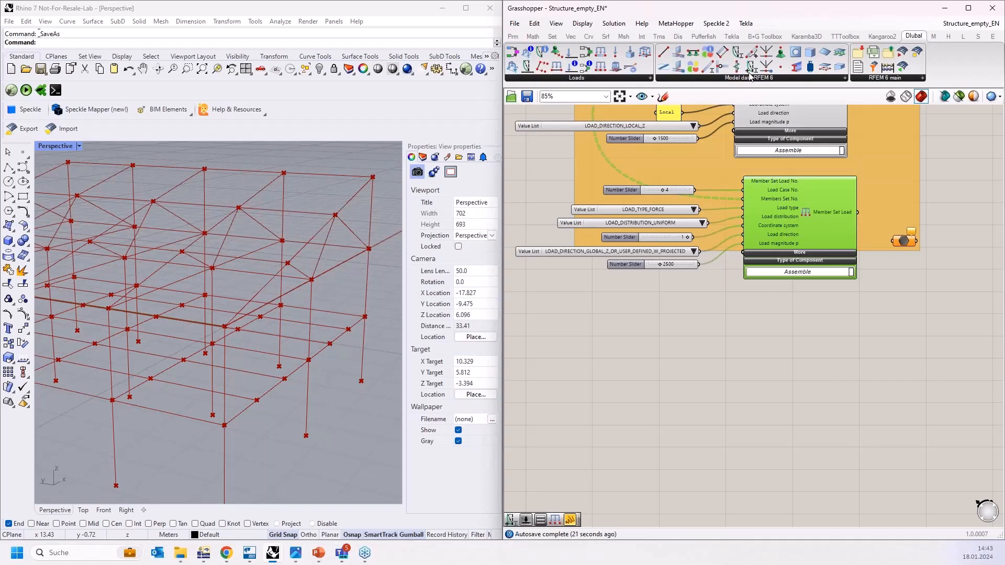
pyautogui.moveTo(751, 71); pyautogui.dragTo(816, 373)
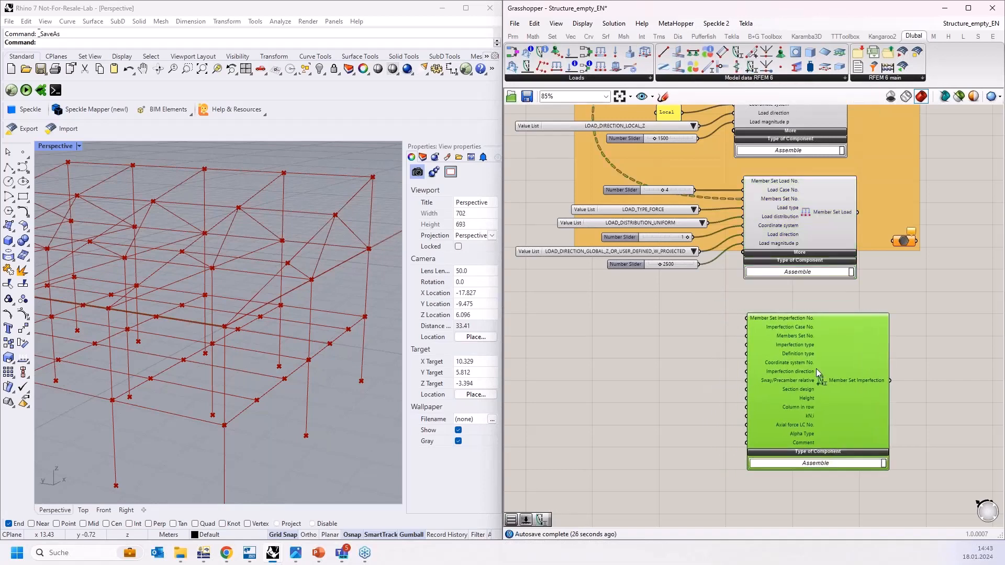
pyautogui.scroll(3, 751, 347)
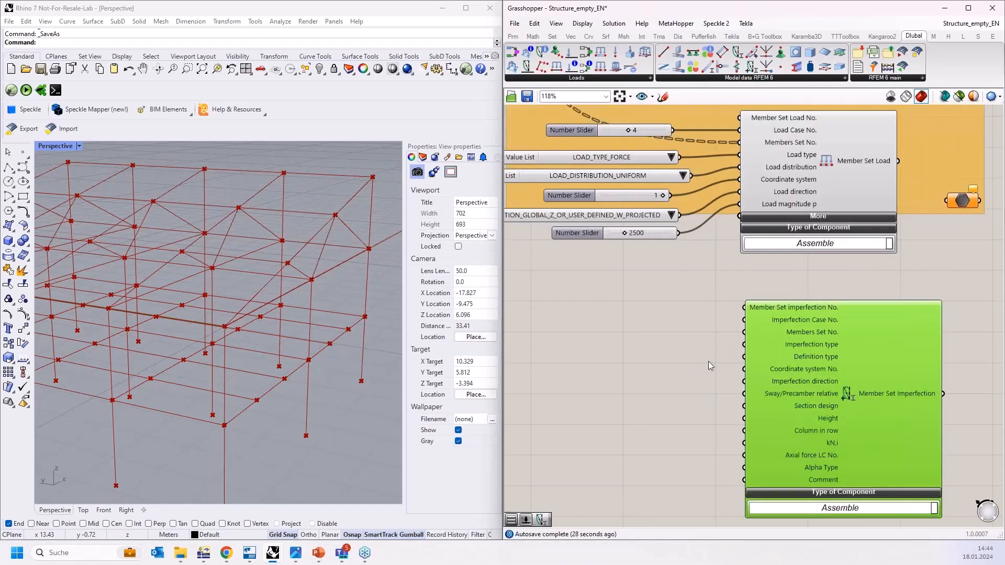
pyautogui.doubleClick(611, 312)
pyautogui.write('1')
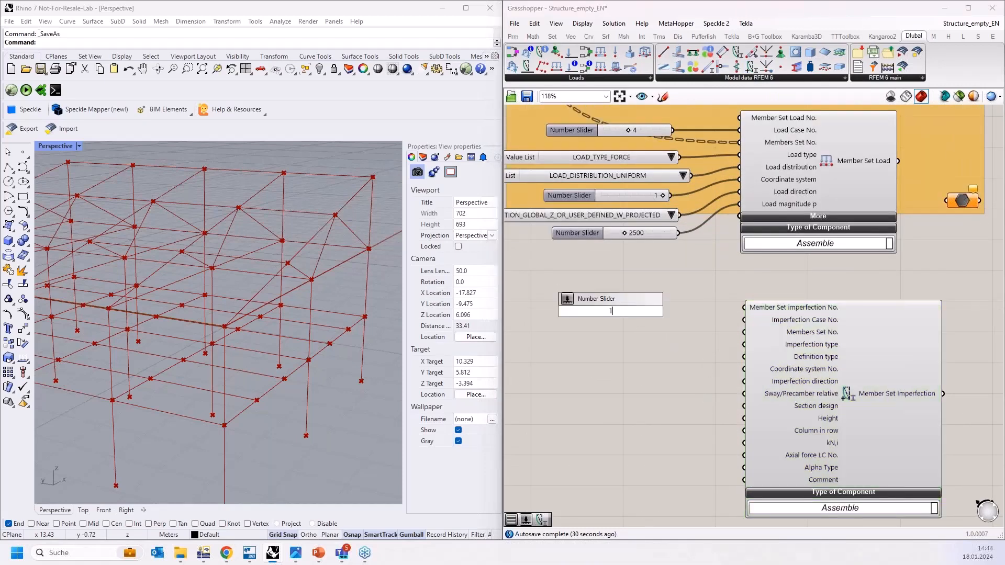
pyautogui.press('Return')
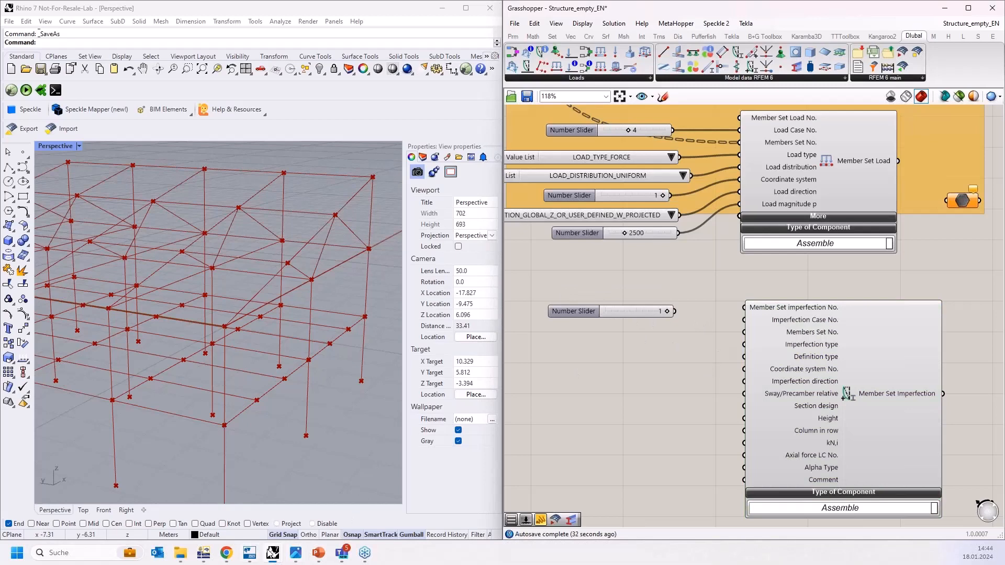
# Switch to RFEM, check the number of the existing imperfection case in the Imperfection Cases, and return to Grasshopper
pyautogui.click(203, 554)
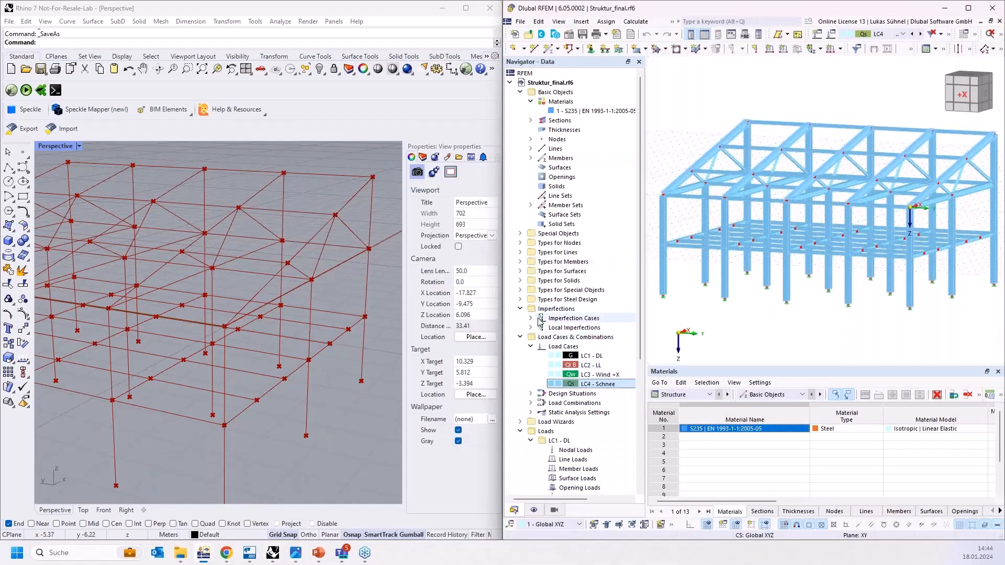
pyautogui.doubleClick(539, 321)
pyautogui.click(586, 328)
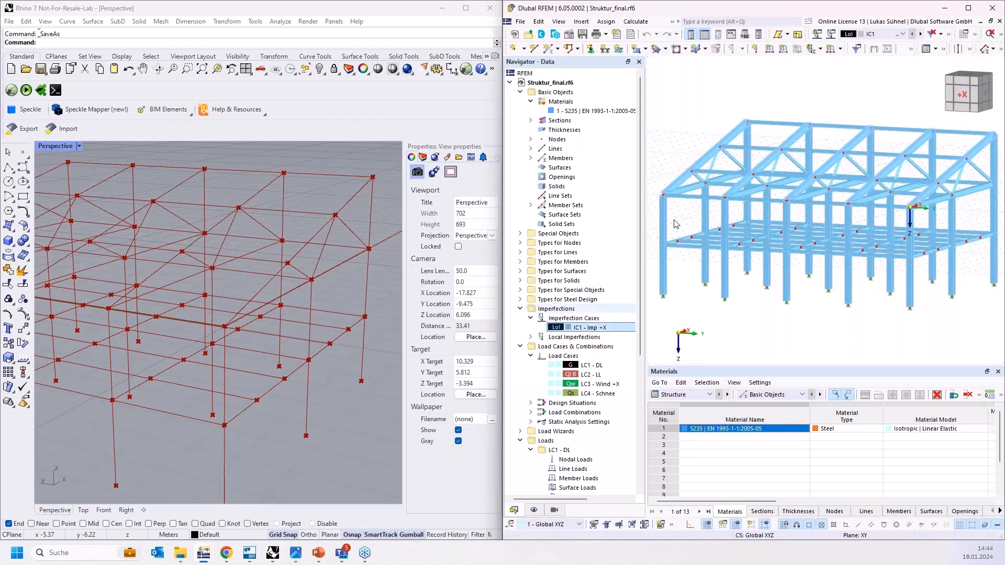
pyautogui.click(945, 8)
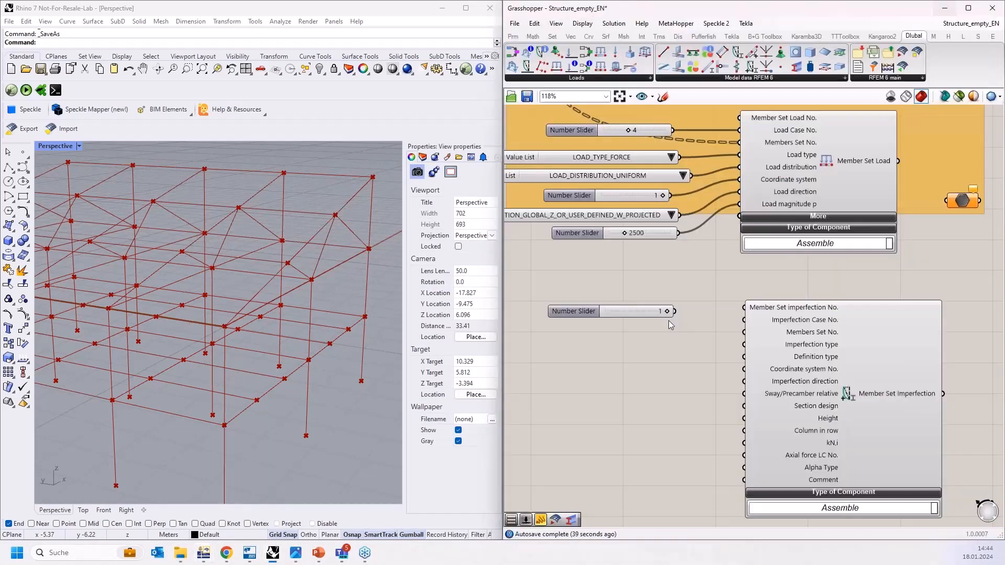
# Connect the slider to the Member Set Imperfection's Imperfection Case No. and the SoM - Columns Member Set output to its Members Set No. input
pyautogui.moveTo(674, 311); pyautogui.dragTo(730, 328)
pyautogui.scroll(-5, 660, 430)
pyautogui.moveTo(716, 426); pyautogui.dragTo(738, 201)
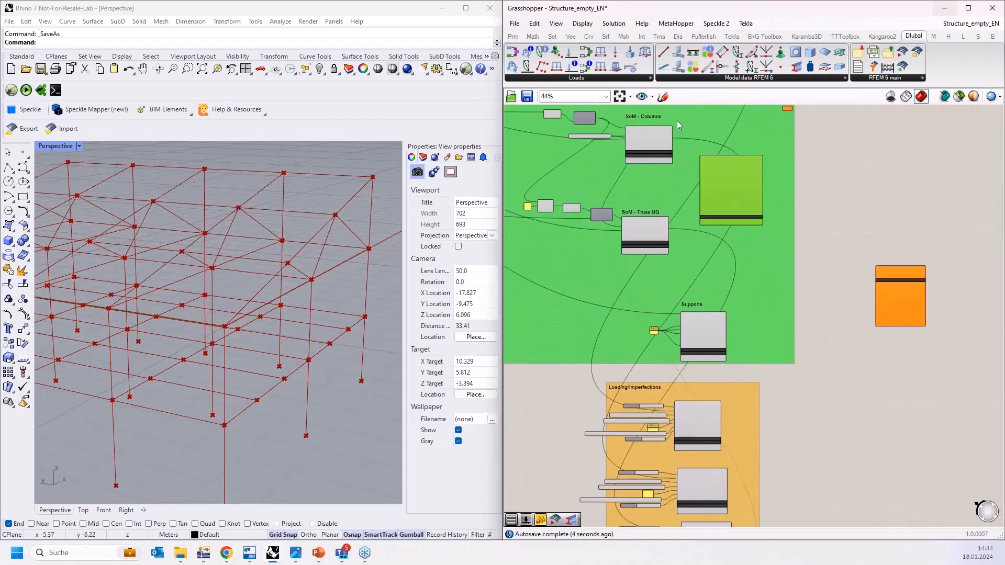
pyautogui.scroll(5, 677, 120)
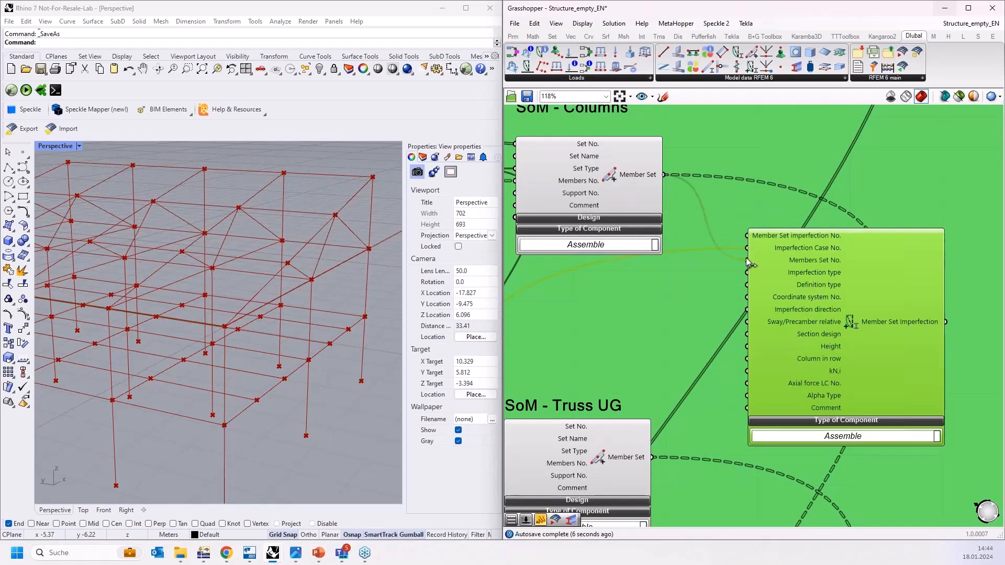
# Return the Member Set Imperfection component to its slider below the last Member Set Load
pyautogui.scroll(-6, 747, 257)
pyautogui.moveTo(781, 213); pyautogui.dragTo(741, 451)
pyautogui.scroll(7, 691, 428)
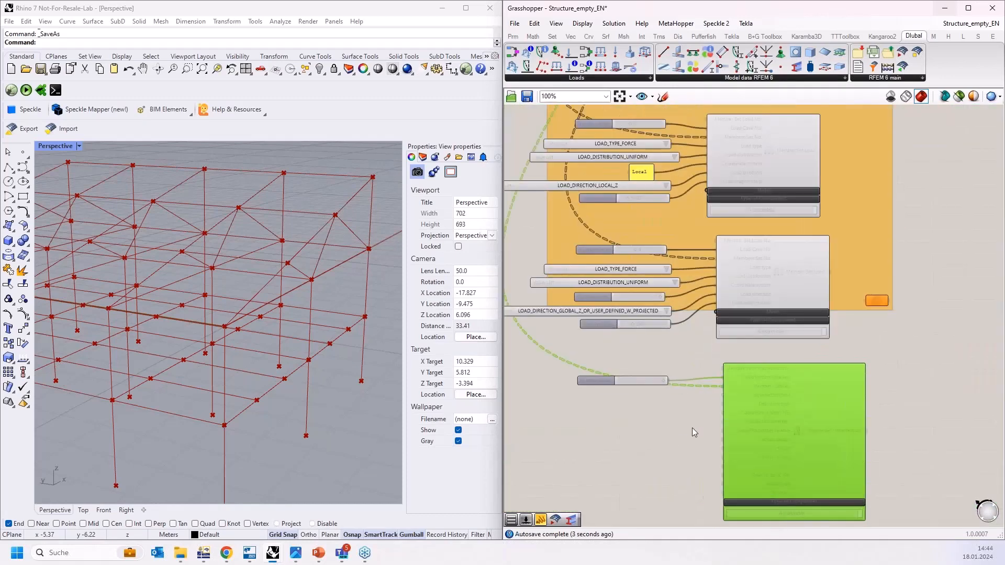
# Add a value list for the Member Set Imperfection's Imperfection type input and set it to IMPERFECTION_TYPE_INITIAL_SWAY
pyautogui.write('va')
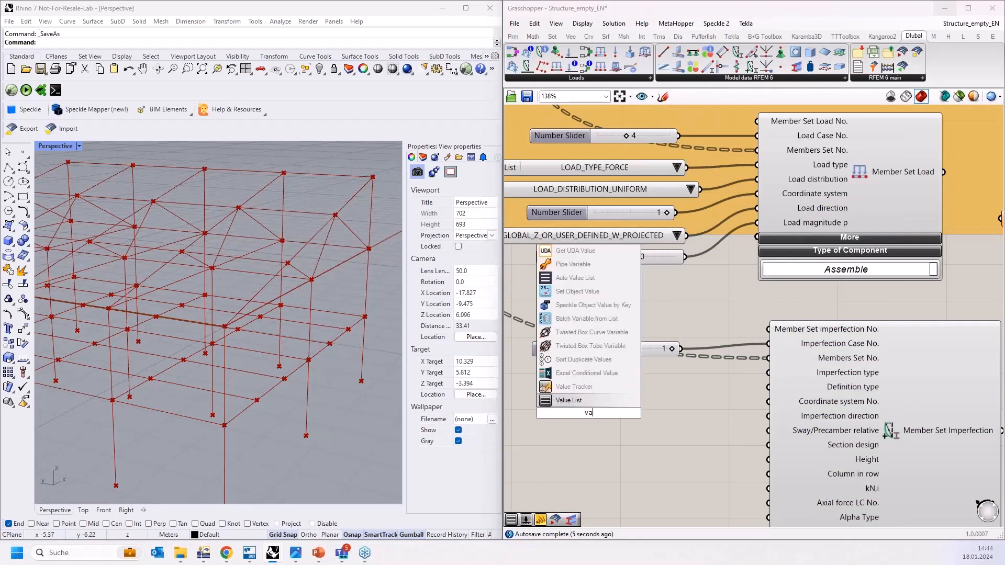
pyautogui.click(601, 401)
pyautogui.moveTo(635, 412); pyautogui.dragTo(768, 373)
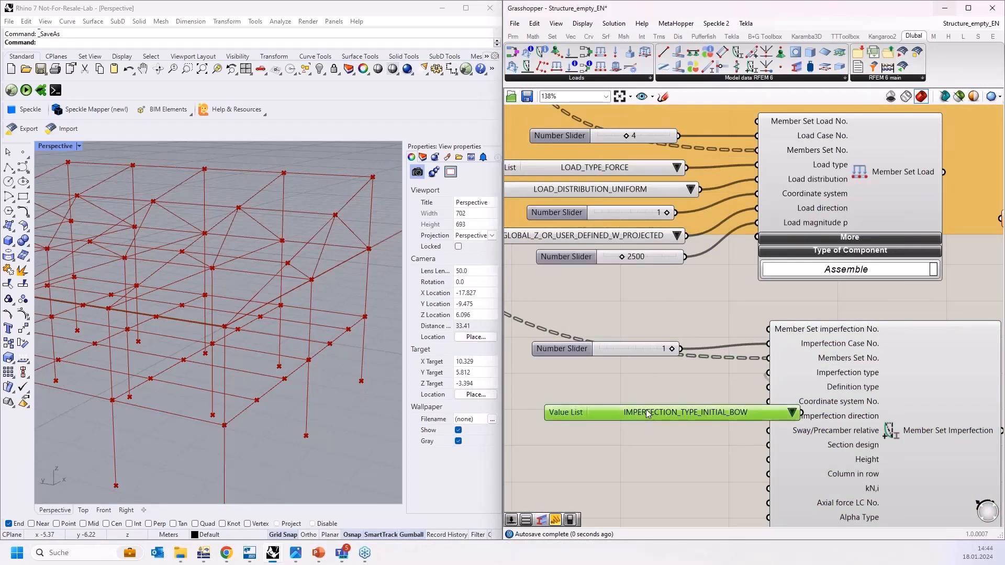
pyautogui.moveTo(647, 420); pyautogui.dragTo(591, 392)
pyautogui.click(737, 385)
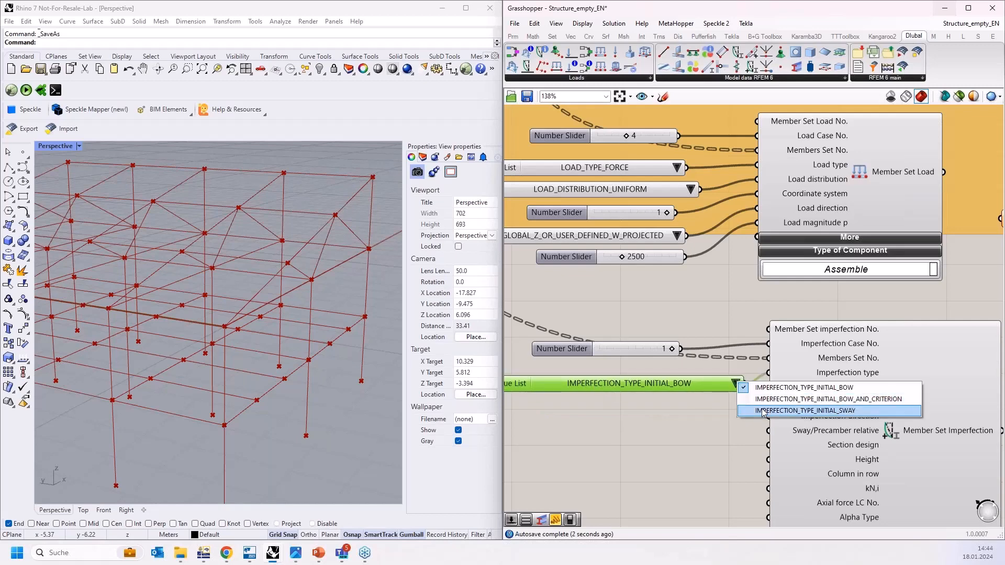
pyautogui.click(805, 410)
# Duplicate the imperfection type value list and place the copy directly below the original, beside the Member Set Imperfection inputs
pyautogui.moveTo(615, 430); pyautogui.dragTo(624, 374, button='right')
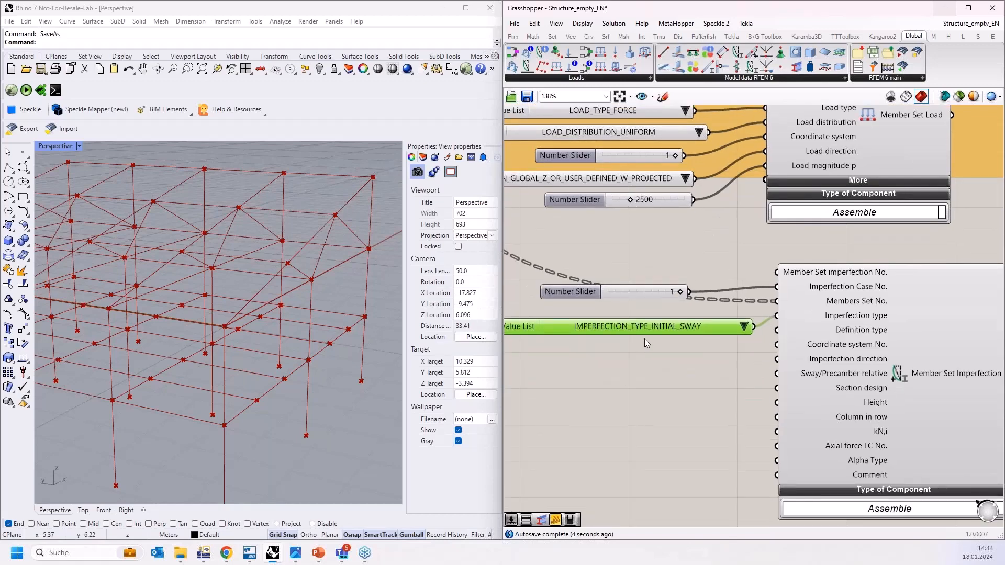
pyautogui.hotkey('ctrl', 'c')
pyautogui.hotkey('ctrl', 'v')
pyautogui.moveTo(681, 335); pyautogui.dragTo(683, 362)
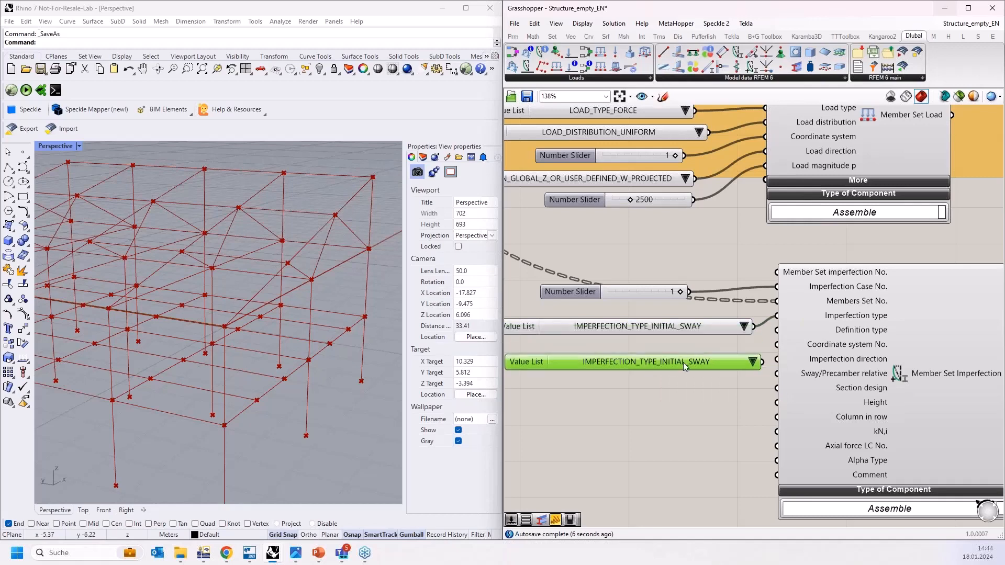
# Connect the spare value list to the Definition type input of Member Set Imperfection, choose DEFINITION_TYPE_RELATIVE, and align the list beneath the imperfection type list
pyautogui.moveTo(762, 362); pyautogui.dragTo(776, 330)
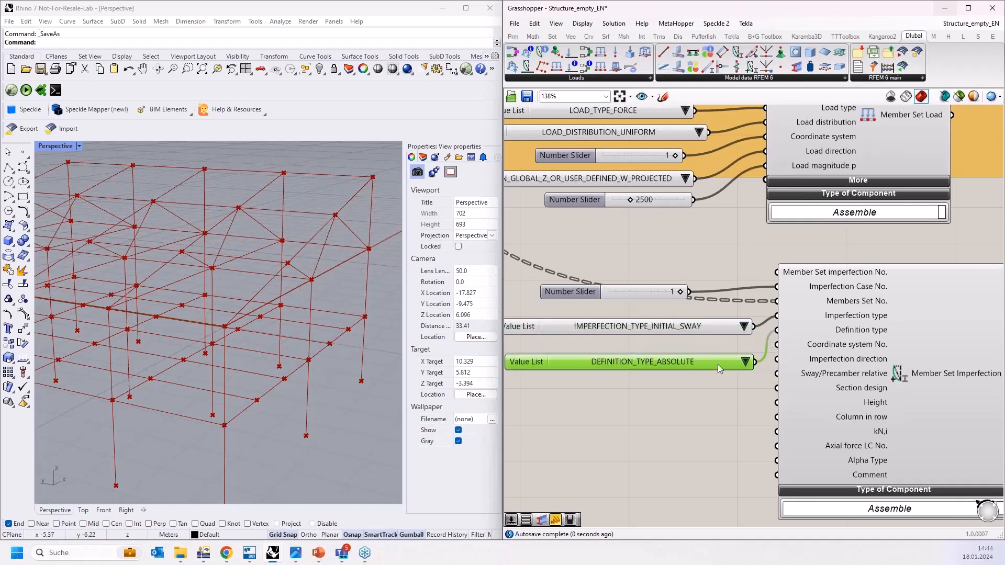
pyautogui.click(744, 361)
pyautogui.click(782, 533)
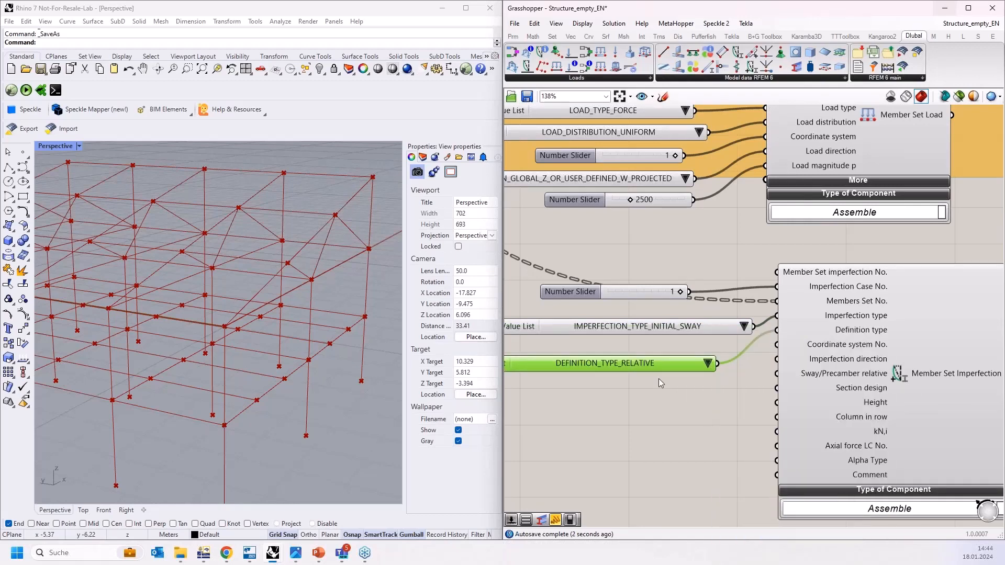
pyautogui.moveTo(653, 361); pyautogui.dragTo(671, 347)
pyautogui.click(640, 389)
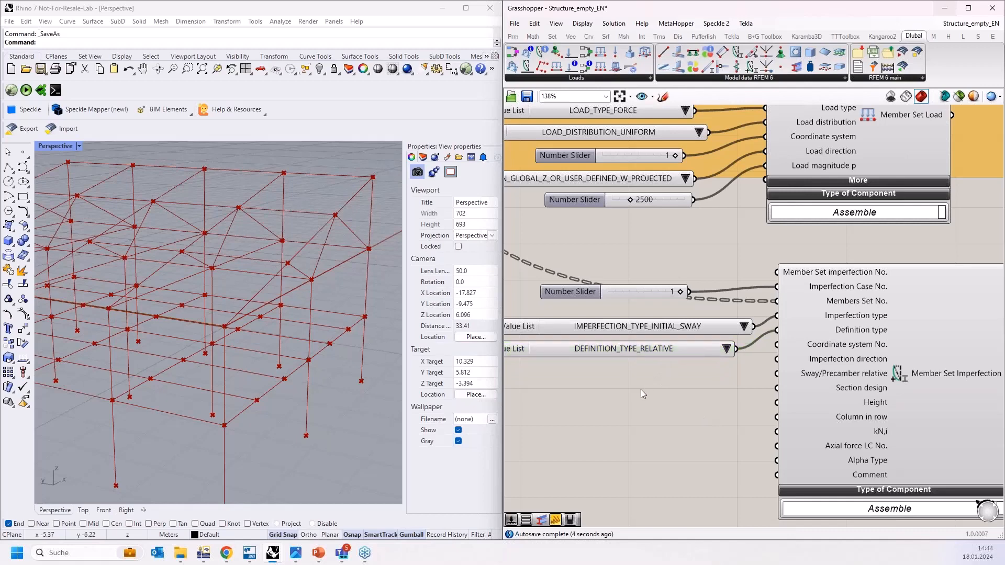
# Add a panel containing "Local" and connect it to the Coordinate system No. input of Member Set Imperfection
pyautogui.doubleClick(640, 389)
pyautogui.write('"Local')
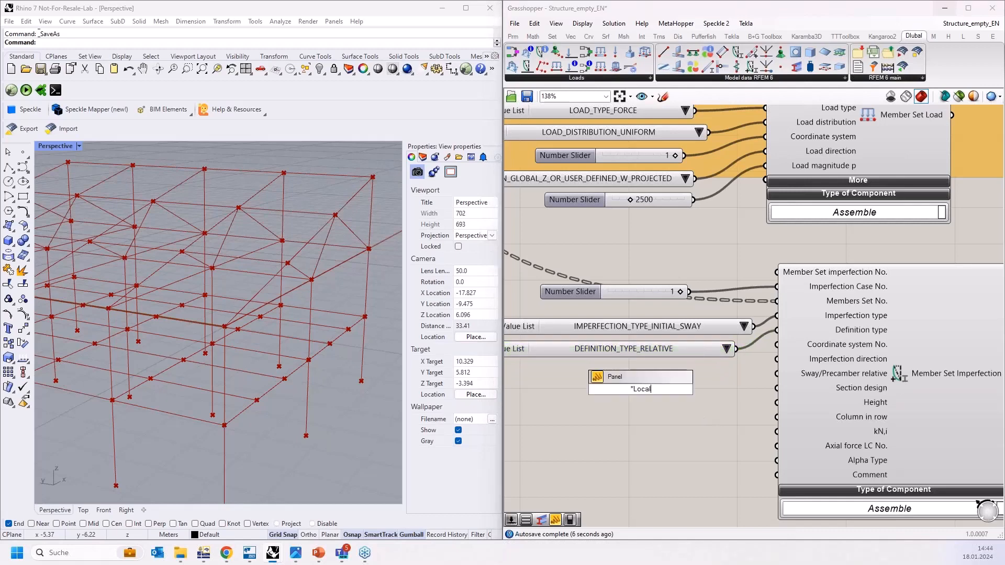
pyautogui.press('Return')
pyautogui.moveTo(665, 391); pyautogui.dragTo(775, 346)
# Duplicate the definition type value list, connect the copy to the Imperfection direction input, and choose IMPERFECTION_DIRECTION_LOCAL_Z
pyautogui.click(645, 354)
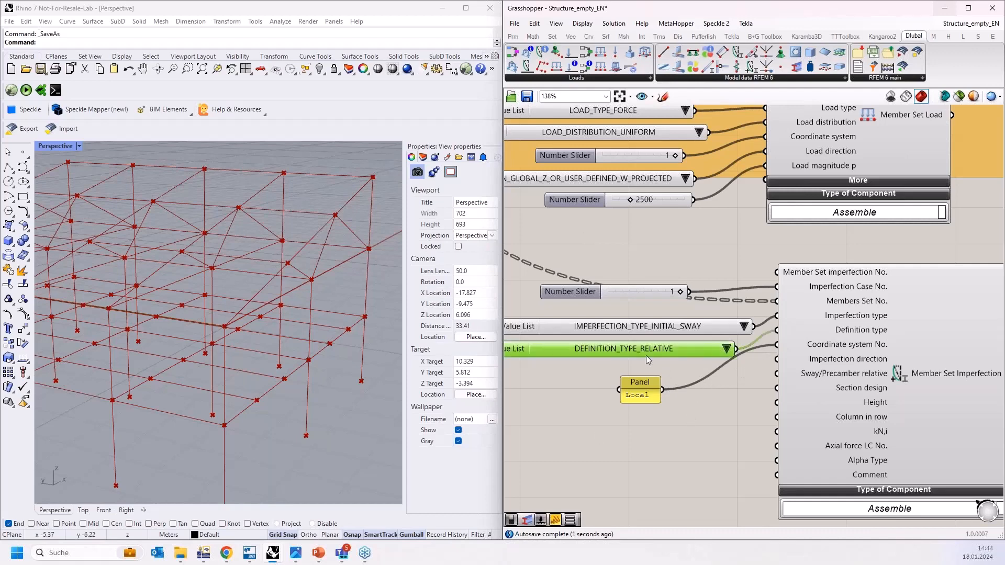
pyautogui.keyDown('alt'); pyautogui.moveTo(652, 352); pyautogui.dragTo(645, 450); pyautogui.keyUp('alt')
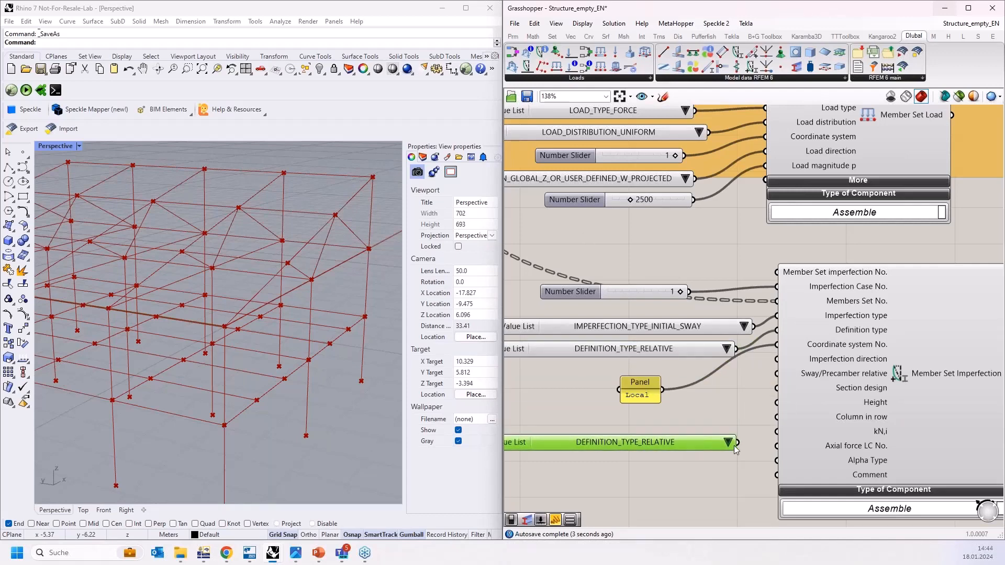
pyautogui.moveTo(737, 443); pyautogui.dragTo(780, 359)
pyautogui.click(805, 442)
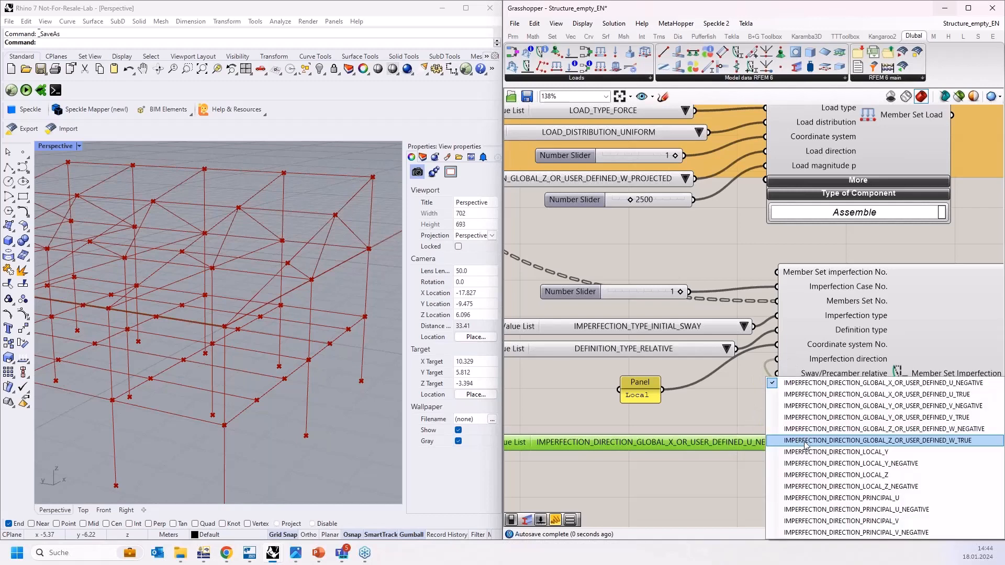
pyautogui.click(834, 475)
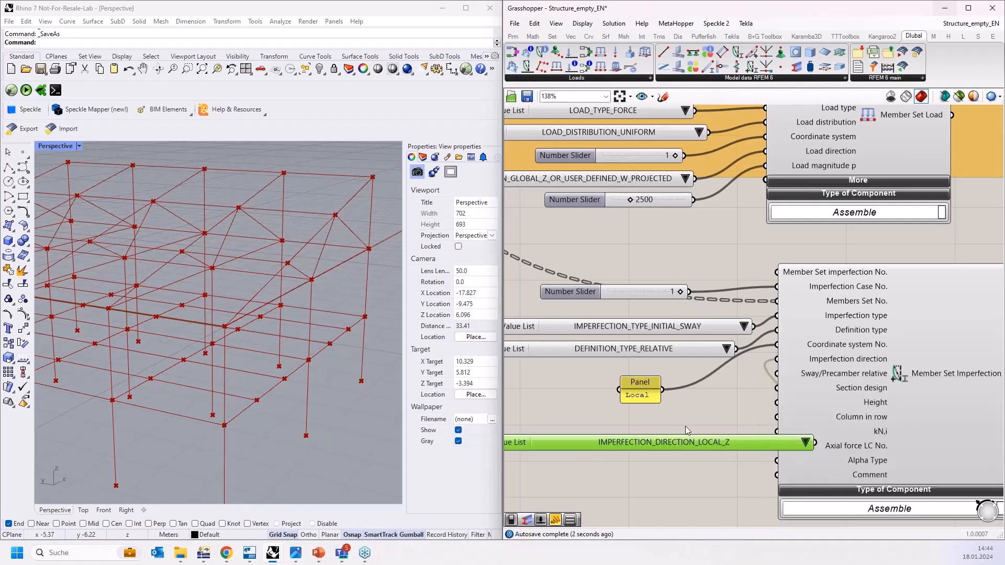
pyautogui.moveTo(705, 442); pyautogui.dragTo(623, 407)
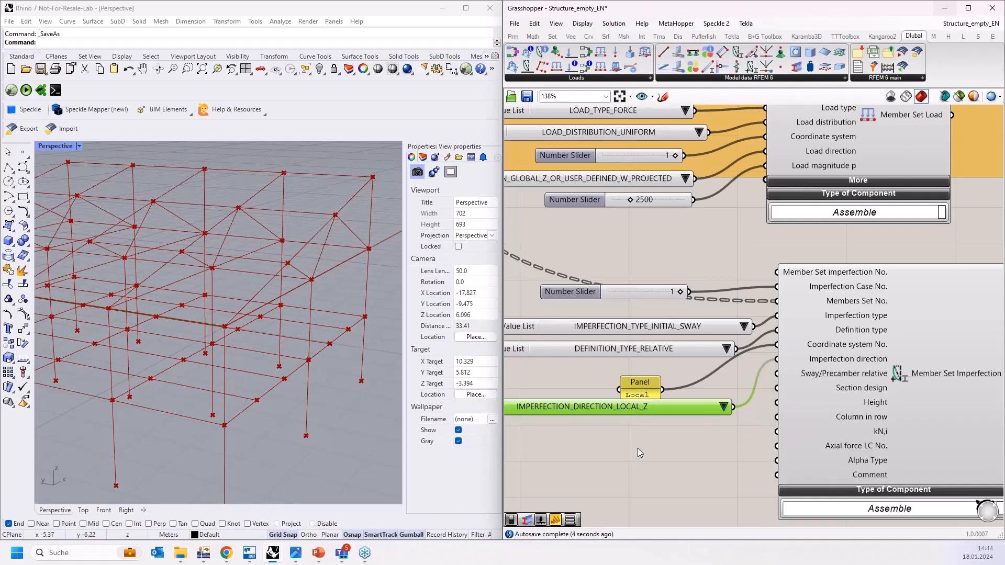
# Add a number slider with value 200 and connect it to the Sway/Precamber relative input
pyautogui.moveTo(637, 448); pyautogui.dragTo(629, 410, button='right')
pyautogui.doubleClick(629, 410)
pyautogui.write('2')
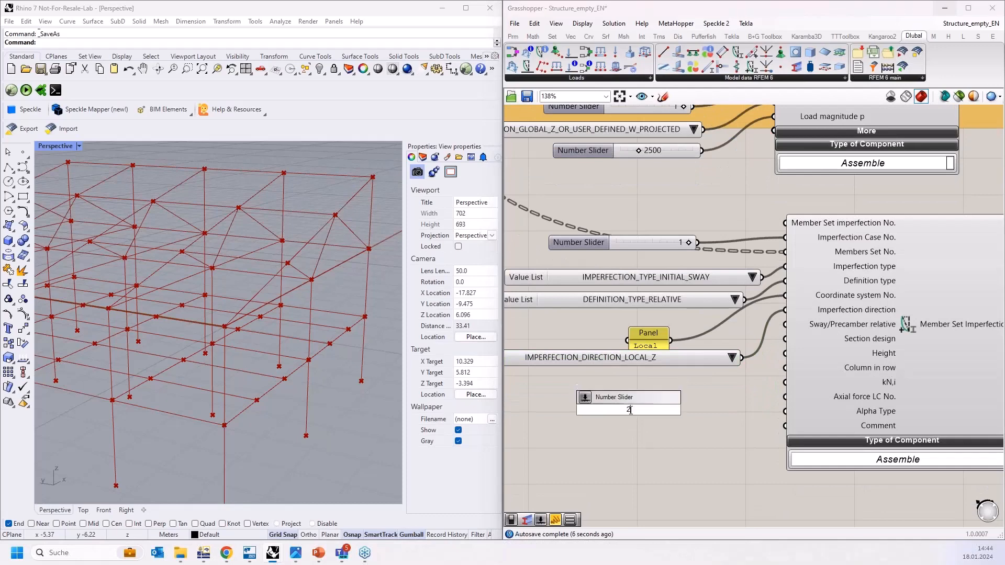
pyautogui.write('00')
pyautogui.press('Return')
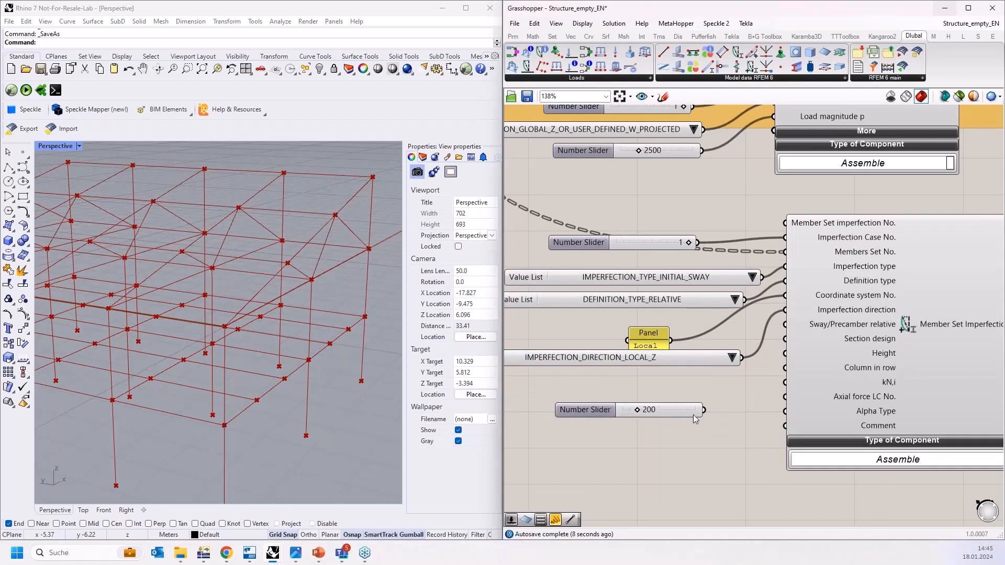
pyautogui.moveTo(701, 411); pyautogui.dragTo(787, 326)
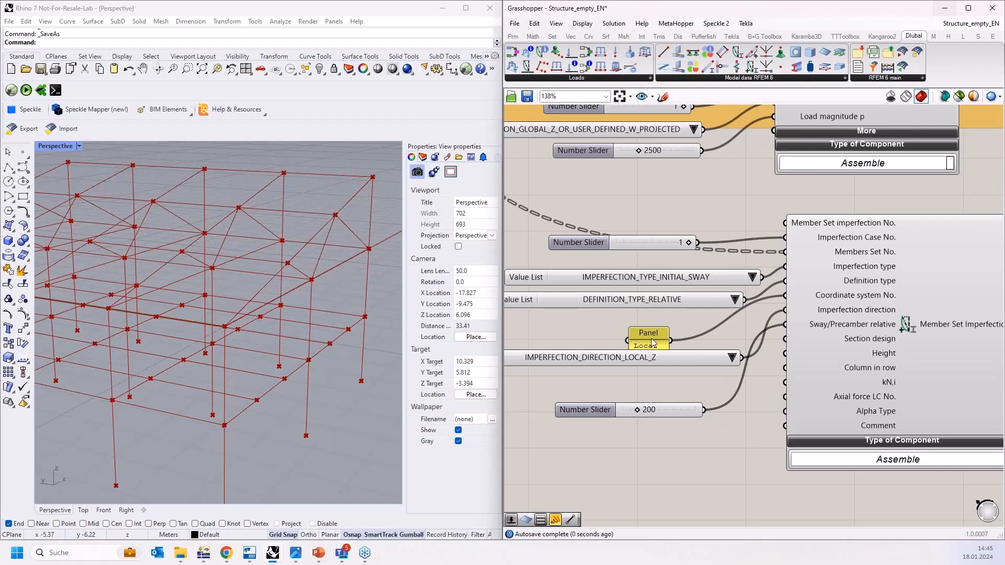
# Tidy the layout by moving the Local panel, the imperfection direction list, and the 200 slider closer to the imperfection component
pyautogui.moveTo(659, 343); pyautogui.dragTo(696, 327)
pyautogui.moveTo(670, 359); pyautogui.dragTo(662, 347)
pyautogui.moveTo(663, 410); pyautogui.dragTo(688, 369)
pyautogui.moveTo(704, 399); pyautogui.dragTo(683, 387, button='right')
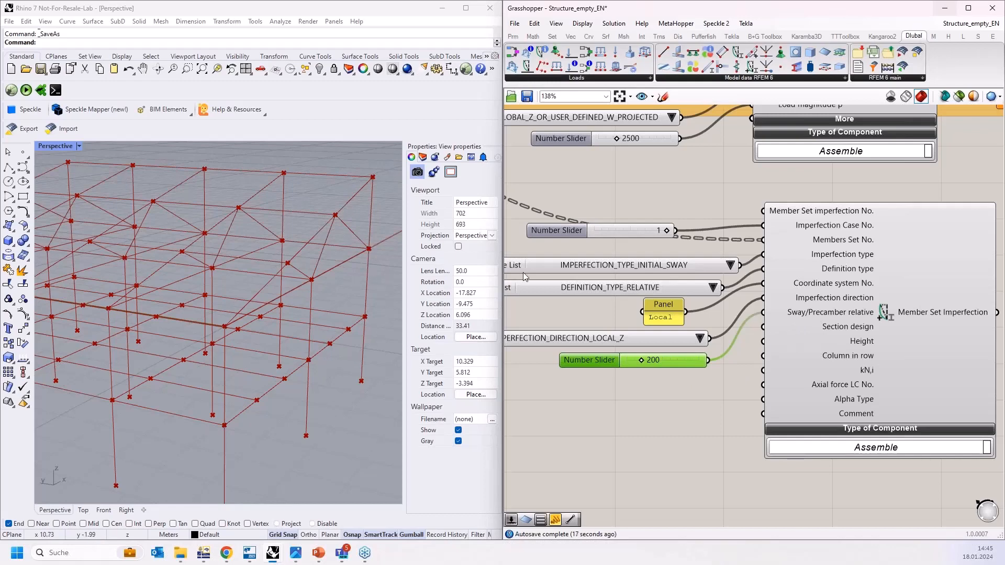
# Examine the remaining unconnected inputs of the Member Set Imperfection component
pyautogui.scroll(-2, 649, 309)
pyautogui.scroll(2, 680, 356)
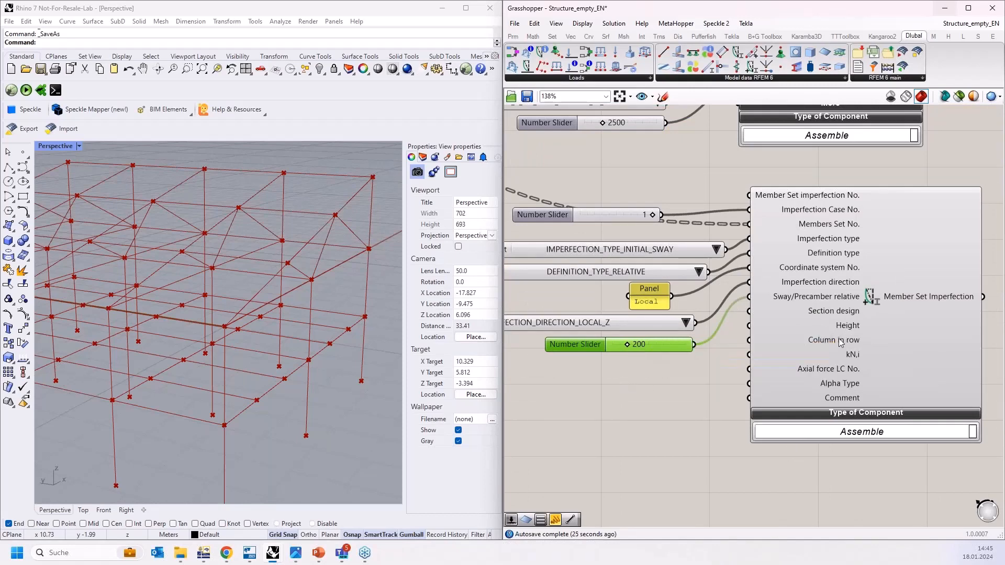
pyautogui.moveTo(840, 341)
pyautogui.moveTo(717, 372); pyautogui.dragTo(706, 384, button='right')
pyautogui.moveTo(843, 366)
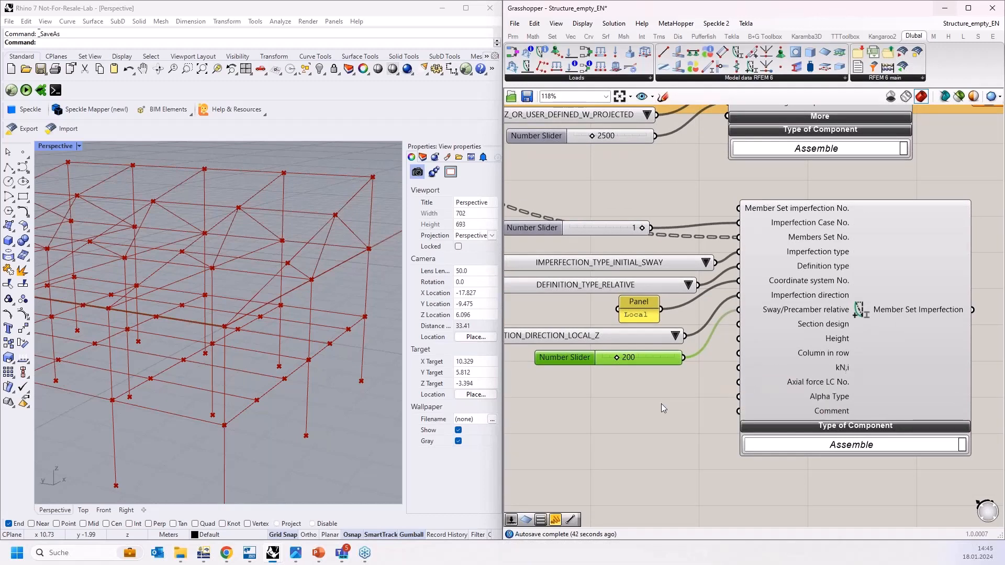
pyautogui.scroll(-2, 662, 401)
pyautogui.moveTo(668, 396); pyautogui.dragTo(652, 441, button='right')
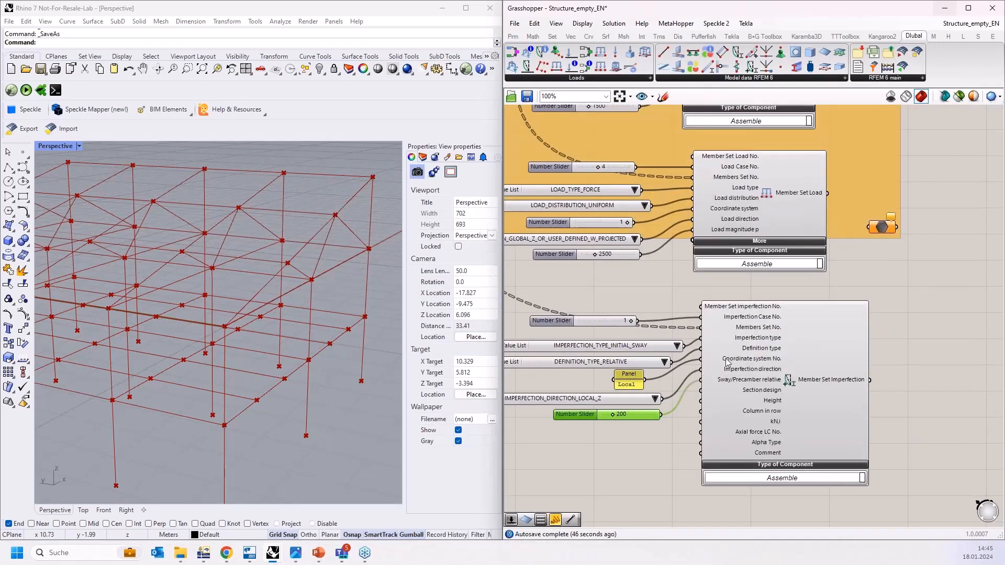
# Expand the Design inputs of the Truss UG/LG member component
pyautogui.scroll(-1, 727, 363)
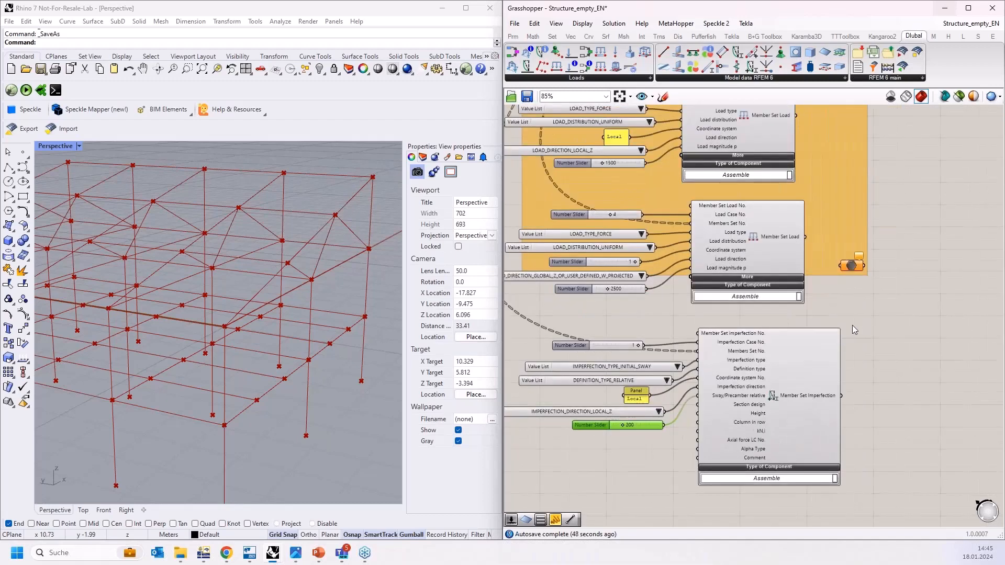
pyautogui.moveTo(861, 270); pyautogui.dragTo(831, 331, button='right')
pyautogui.scroll(-5, 843, 376)
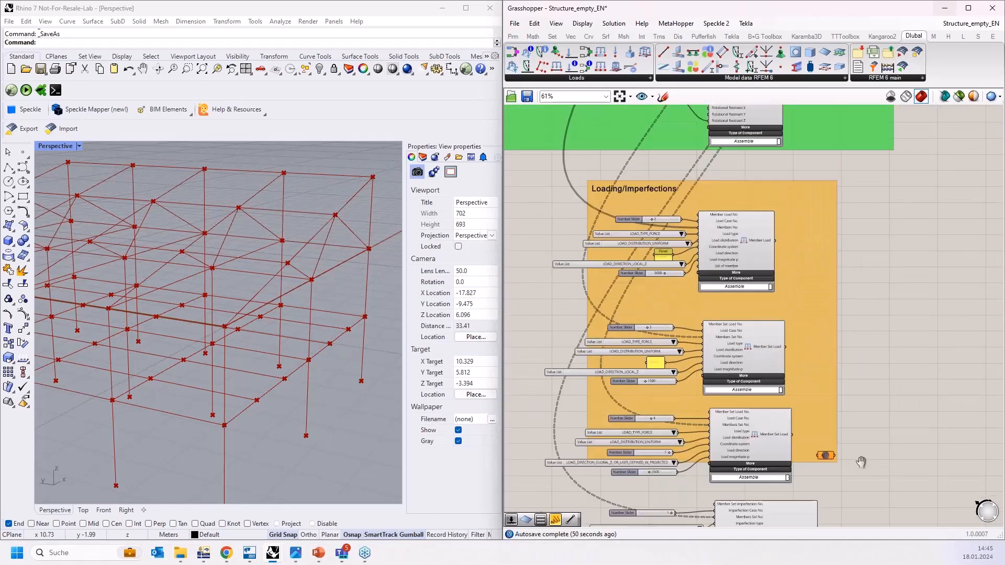
pyautogui.moveTo(894, 322); pyautogui.dragTo(899, 434, button='right')
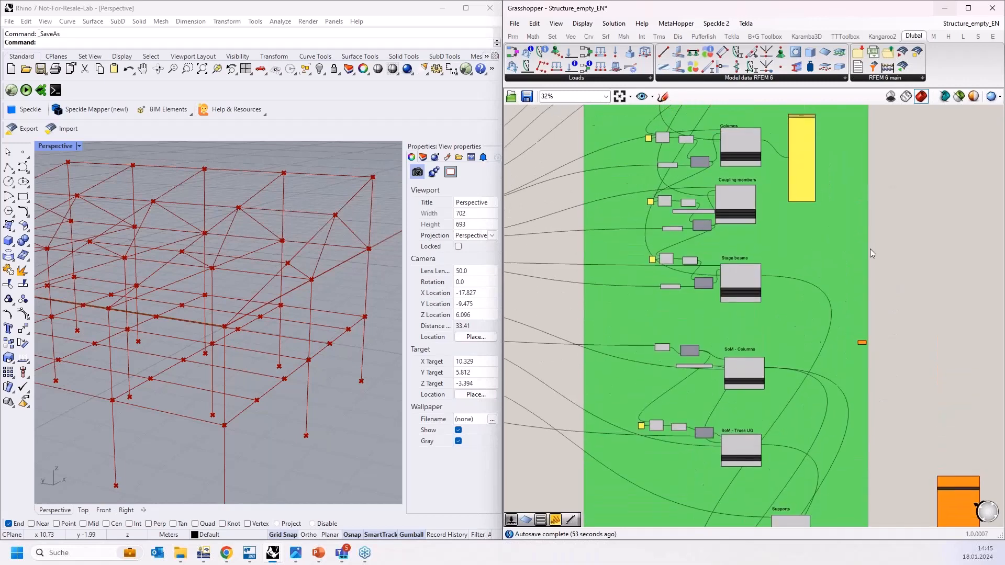
pyautogui.moveTo(870, 250); pyautogui.dragTo(880, 379, button='right')
pyautogui.moveTo(906, 306); pyautogui.dragTo(889, 371, button='right')
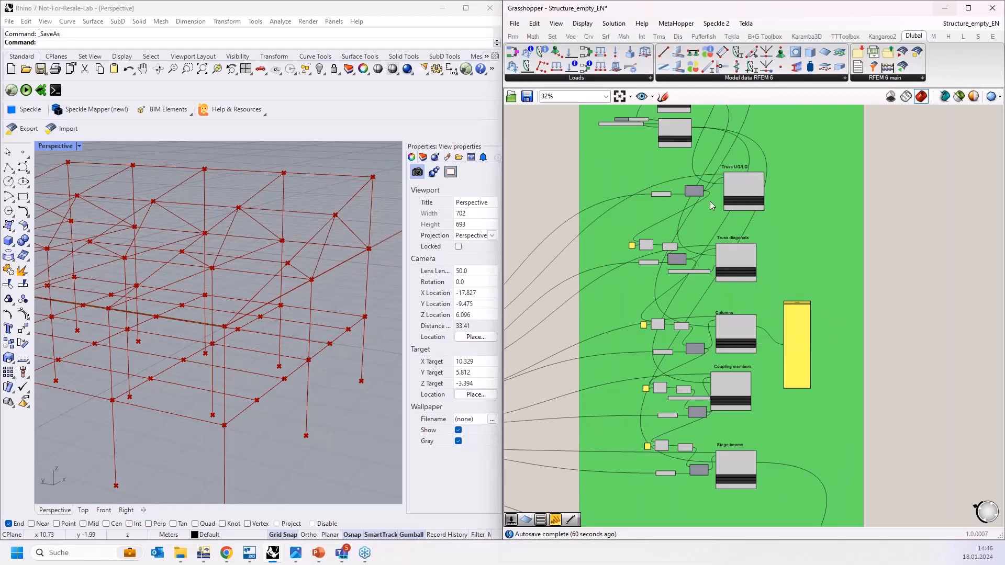
pyautogui.scroll(5, 709, 202)
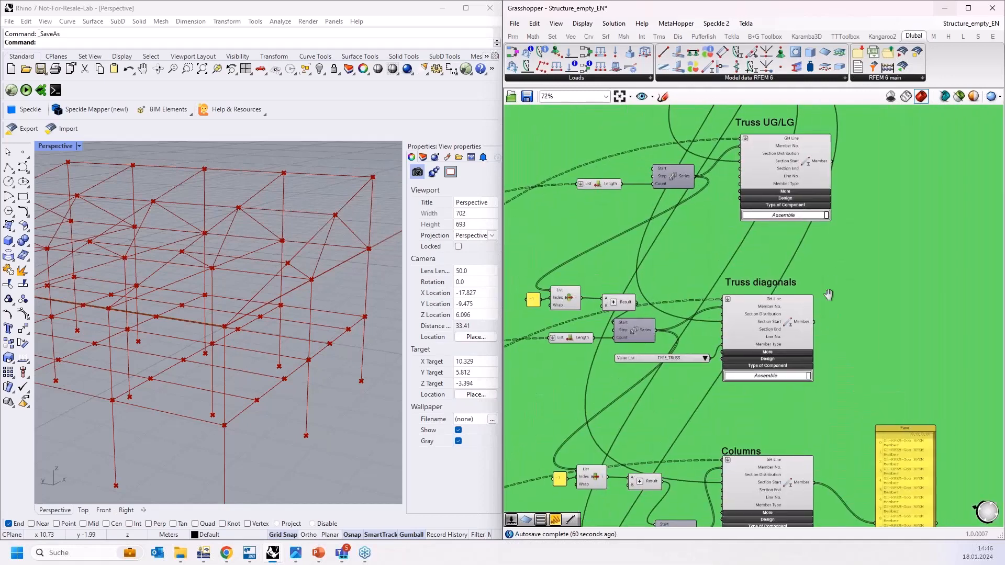
pyautogui.moveTo(828, 295); pyautogui.dragTo(817, 363, button='right')
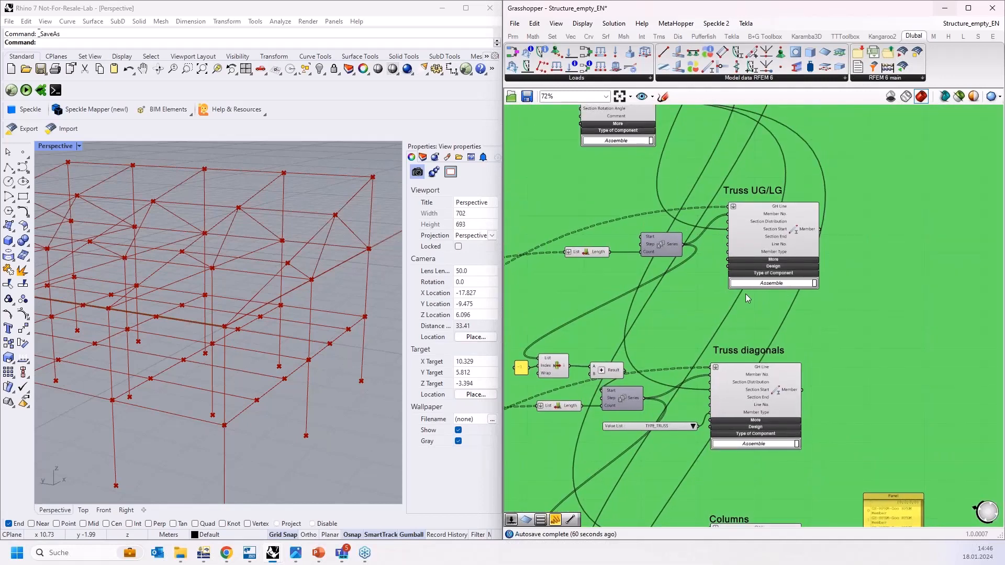
pyautogui.scroll(2, 739, 294)
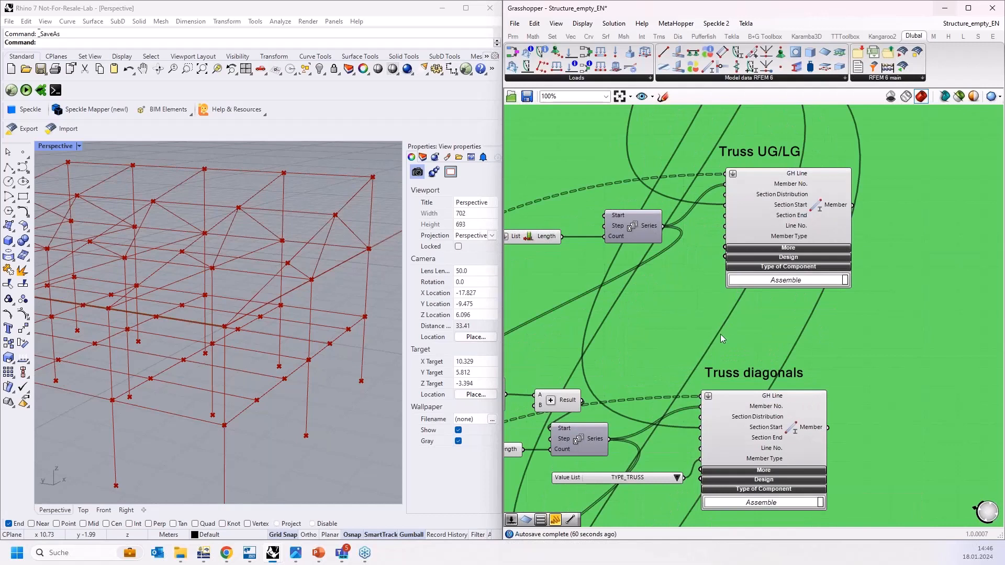
pyautogui.moveTo(687, 299); pyautogui.dragTo(705, 331, button='right')
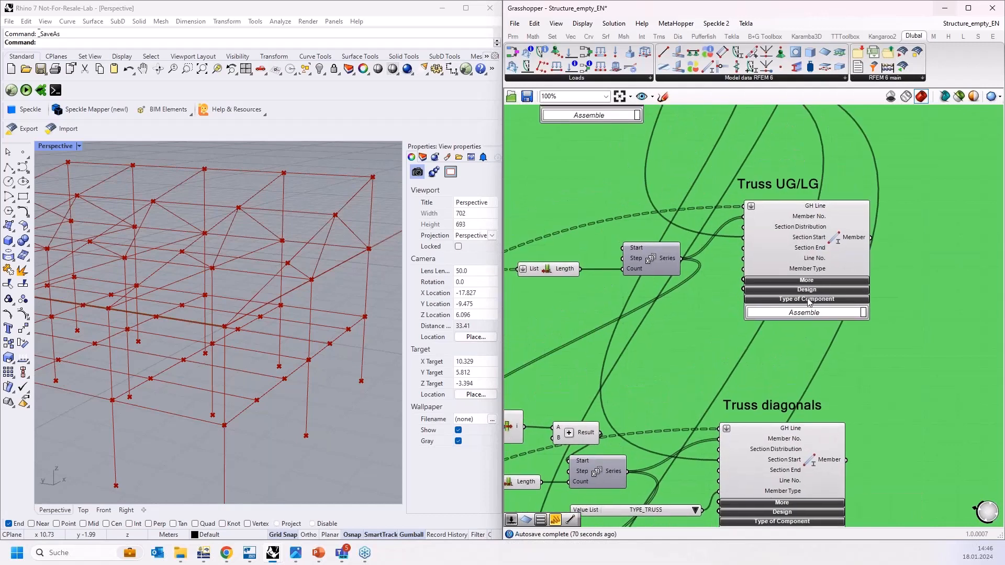
pyautogui.scroll(2, 812, 268)
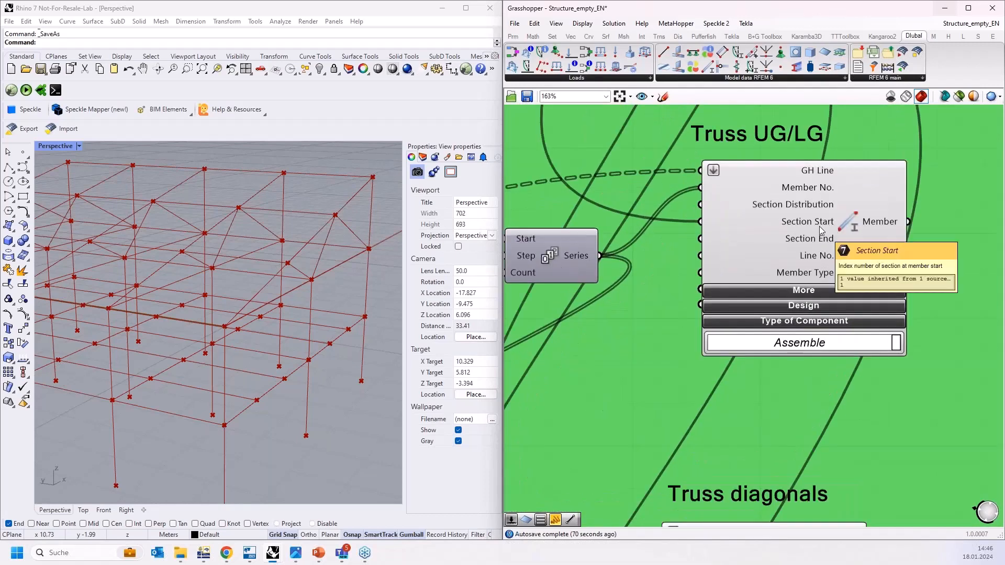
pyautogui.scroll(-1, 821, 205)
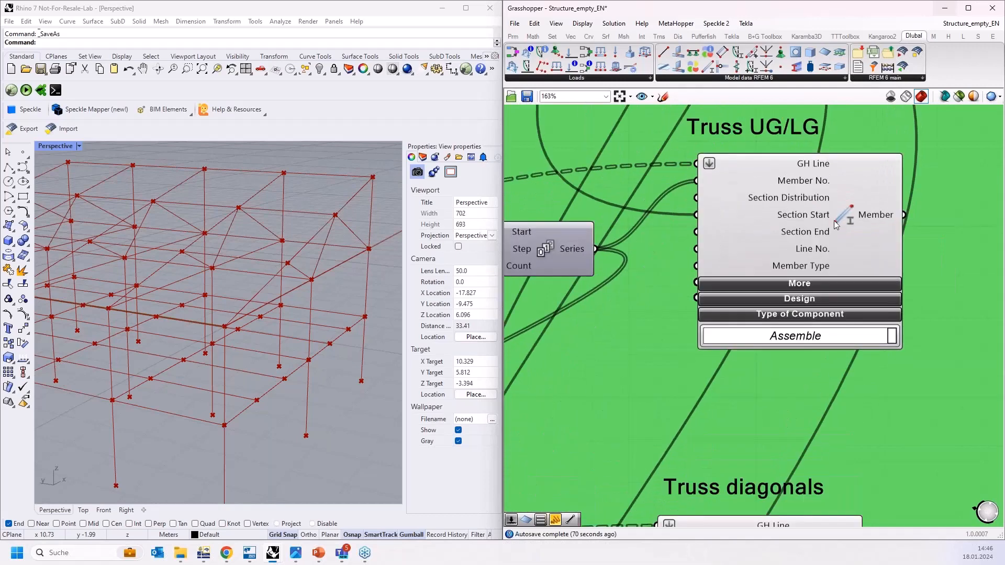
pyautogui.click(808, 289)
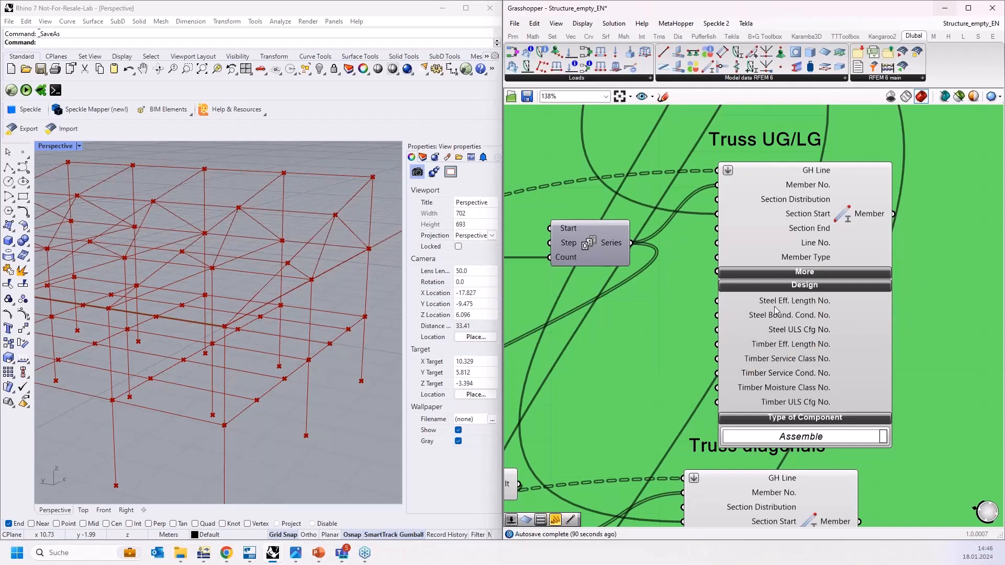
# Add a number slider with value 1 beside the Truss UG/LG component's design inputs
pyautogui.doubleClick(601, 344)
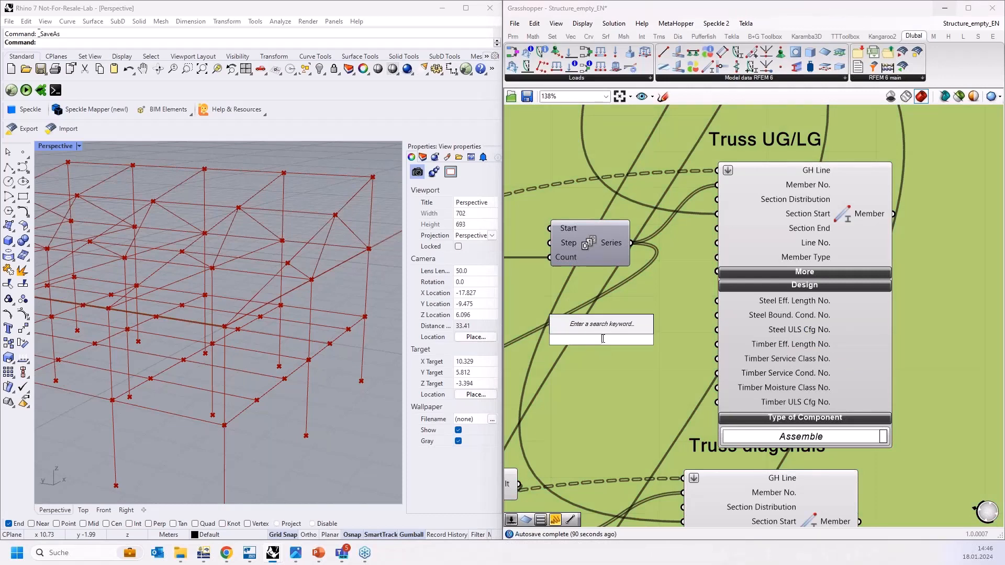
pyautogui.write('1')
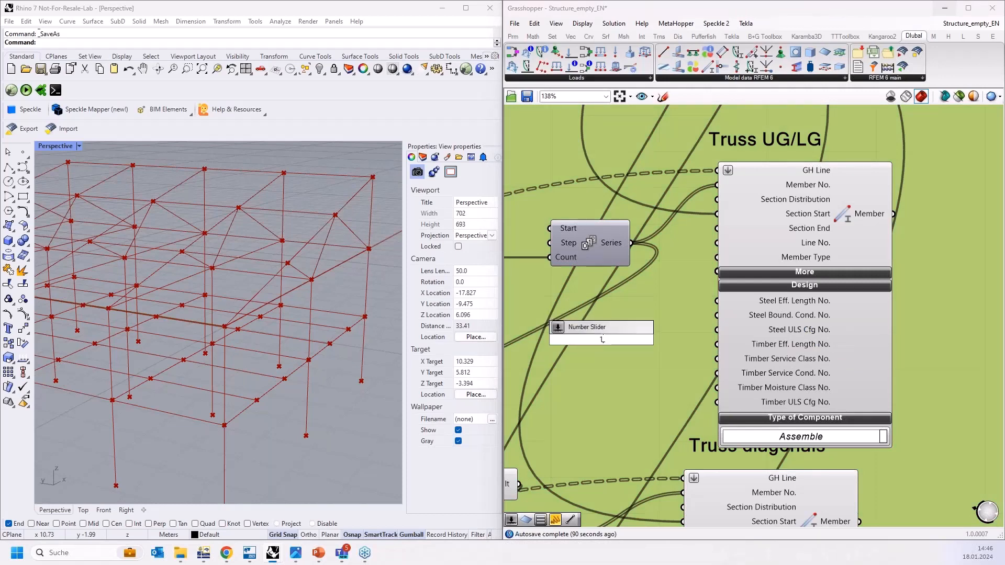
pyautogui.press('Return')
pyautogui.moveTo(612, 336); pyautogui.dragTo(606, 336)
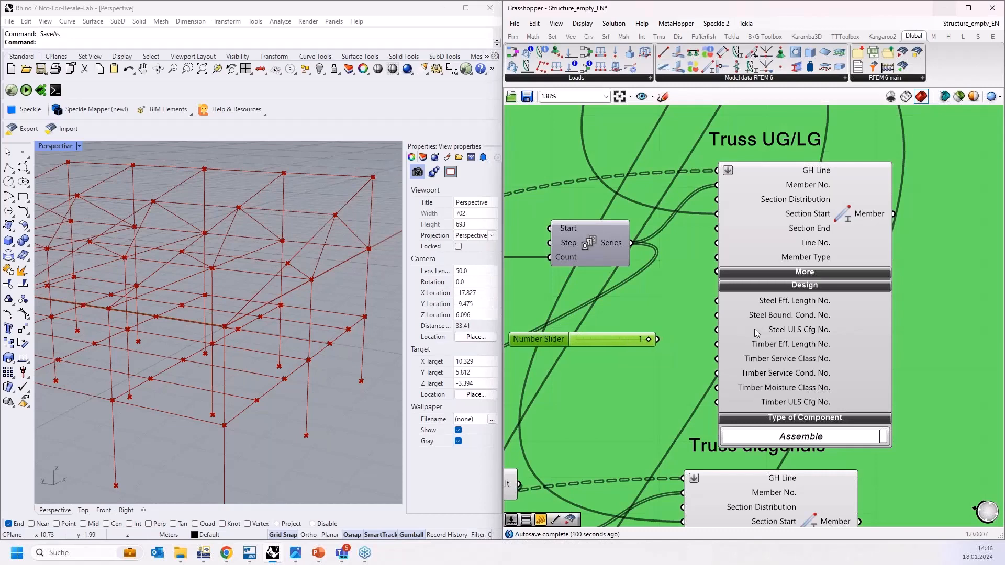
# Switch to RFEM and maximize its window to view the Struktur_final.rf6 structure
pyautogui.click(204, 553)
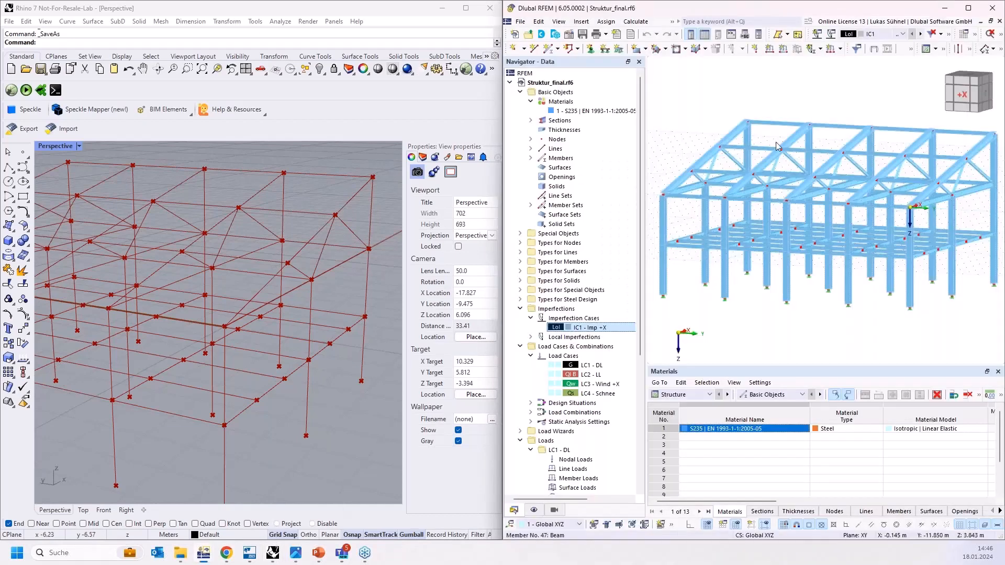
pyautogui.click(968, 8)
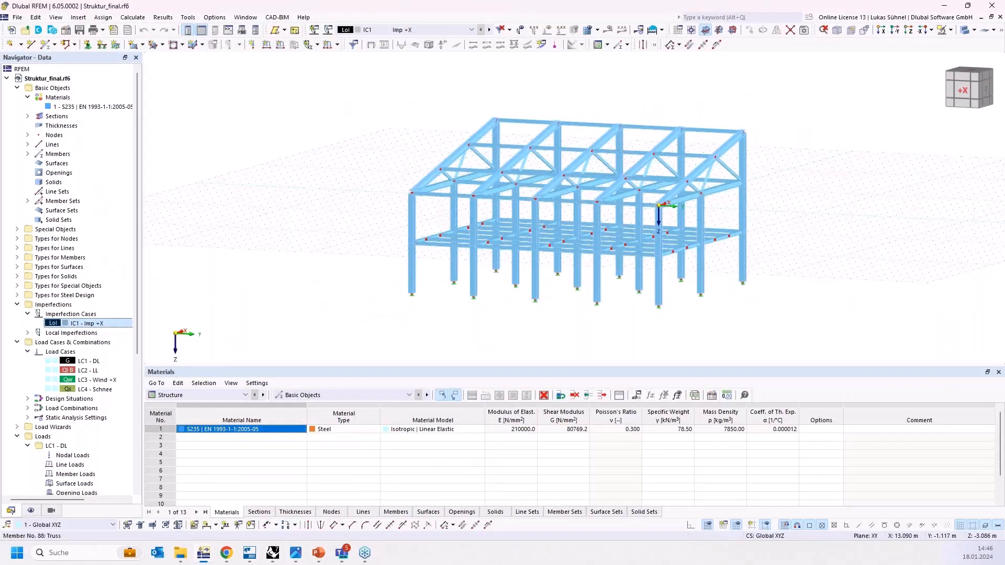
pyautogui.moveTo(707, 138)
pyautogui.keyDown('ctrl'); pyautogui.mouseDown(button='middle')
pyautogui.moveTo(691, 144)
pyautogui.moveTo(728, 137)
pyautogui.mouseUp(button='middle'); pyautogui.keyUp('ctrl')
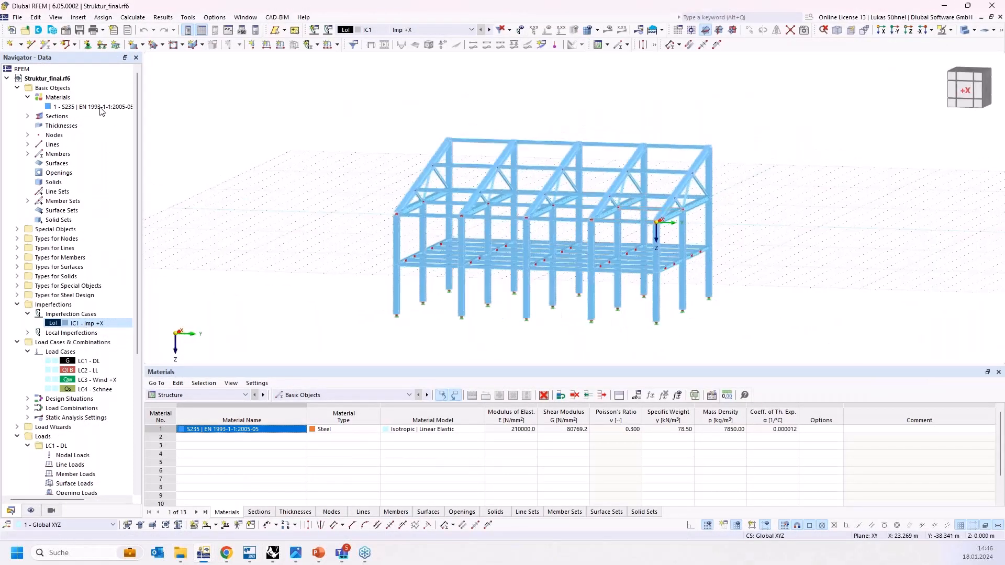
# Open the base data of Struktur_final.rf6 and review its add-ons and the Standards I settings
pyautogui.rightClick(63, 79)
pyautogui.click(91, 86)
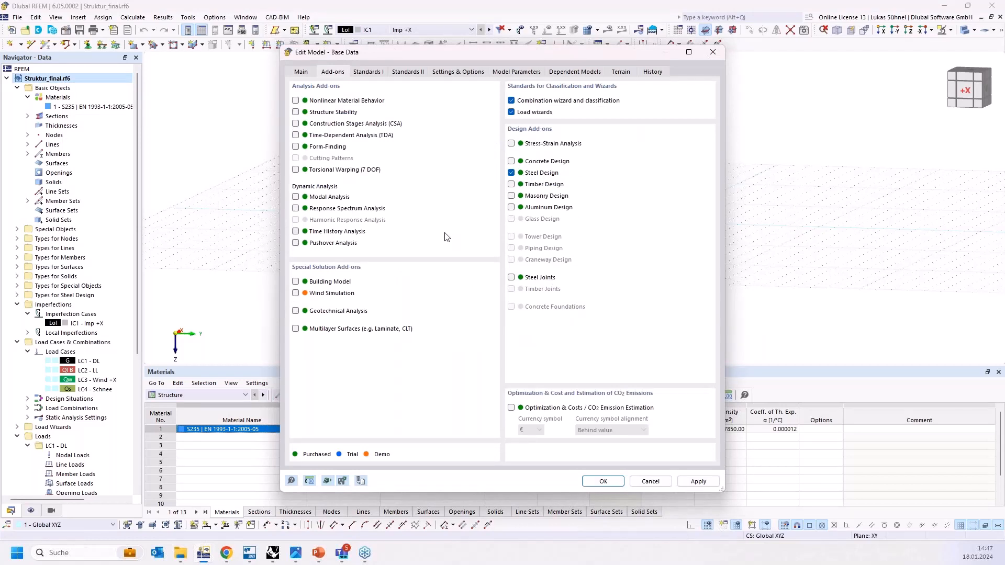
pyautogui.click(370, 72)
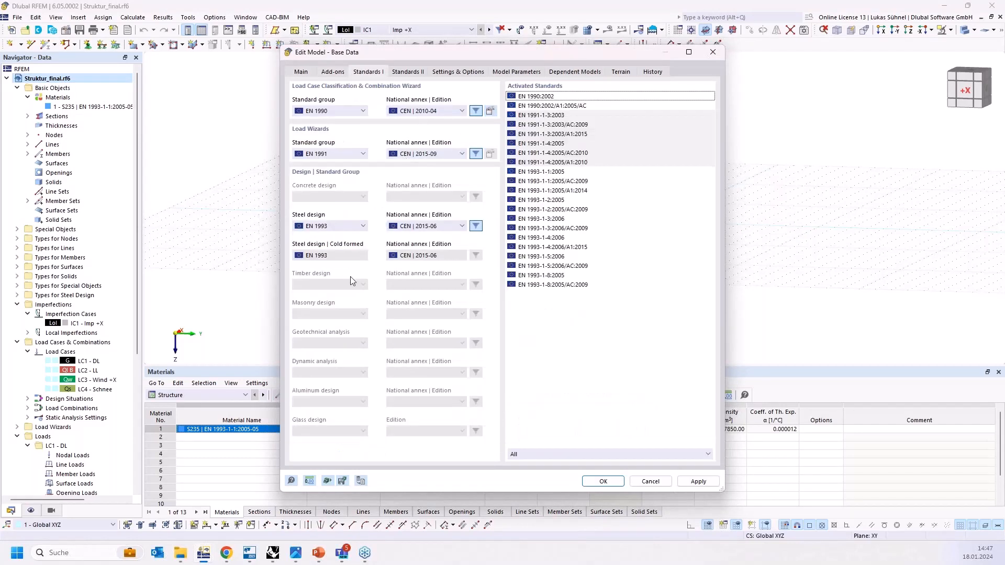
# Review the available steel design standards and their national annexes, and close the base data without changes
pyautogui.click(331, 226)
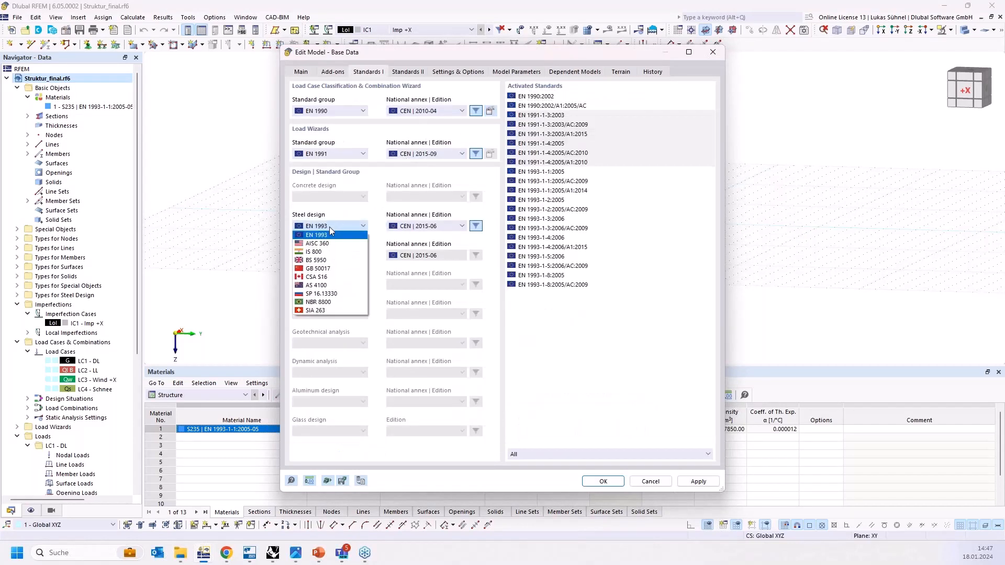
pyautogui.click(323, 225)
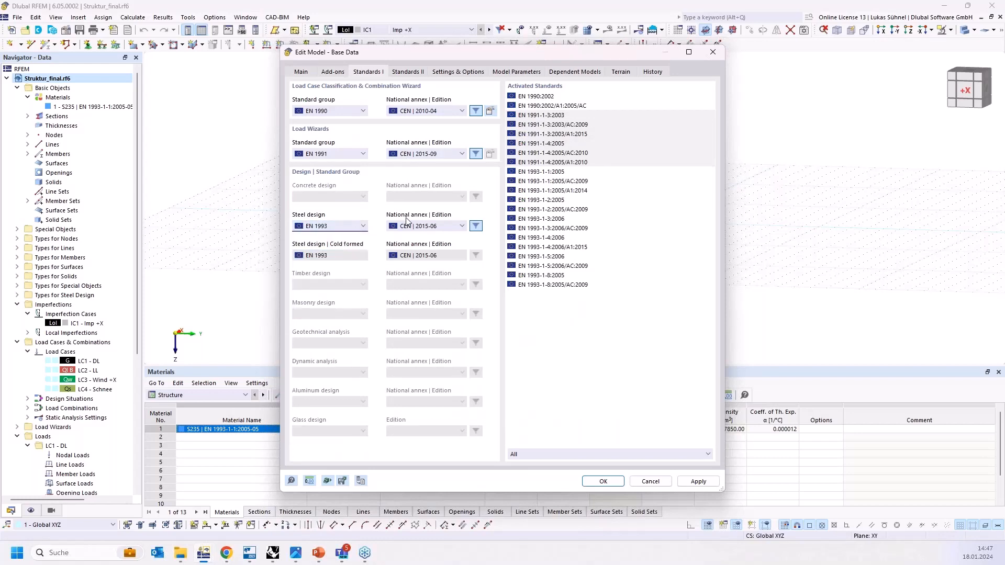
pyautogui.click(409, 226)
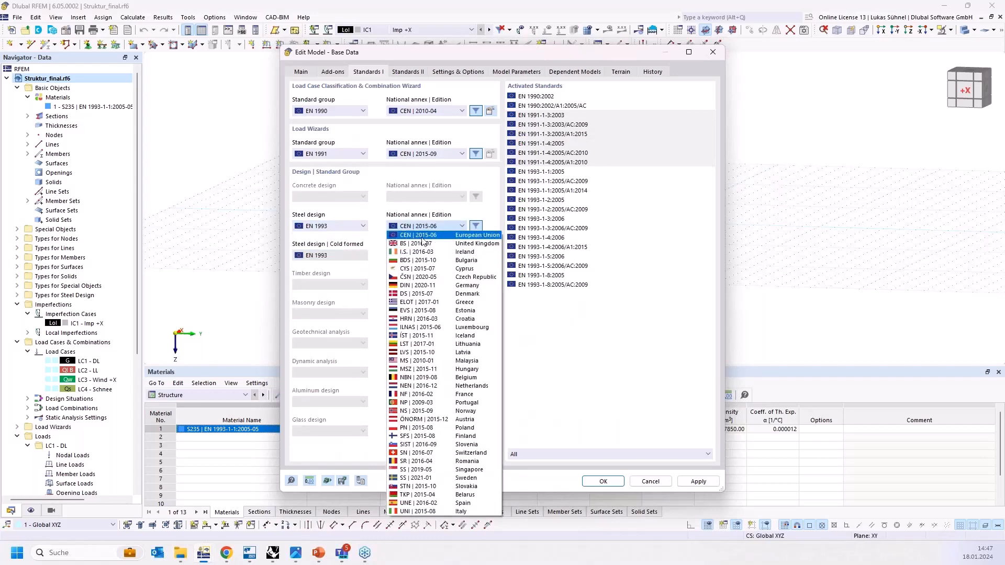
pyautogui.click(424, 224)
pyautogui.click(650, 481)
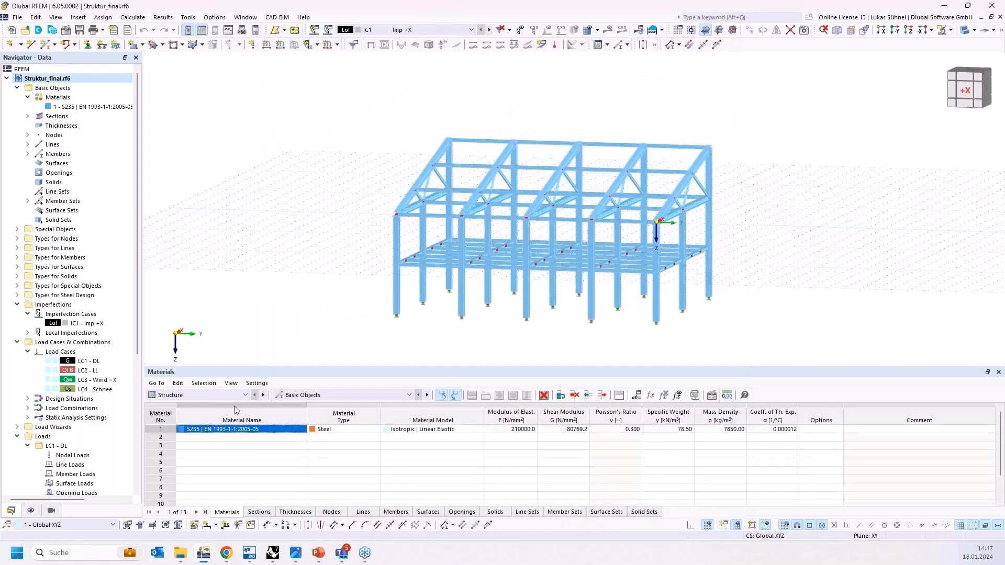
# Show the Steel Design ultimate configurations, review the Standard configuration's main and stability parameters, and close it without changes
pyautogui.click(222, 396)
pyautogui.click(198, 444)
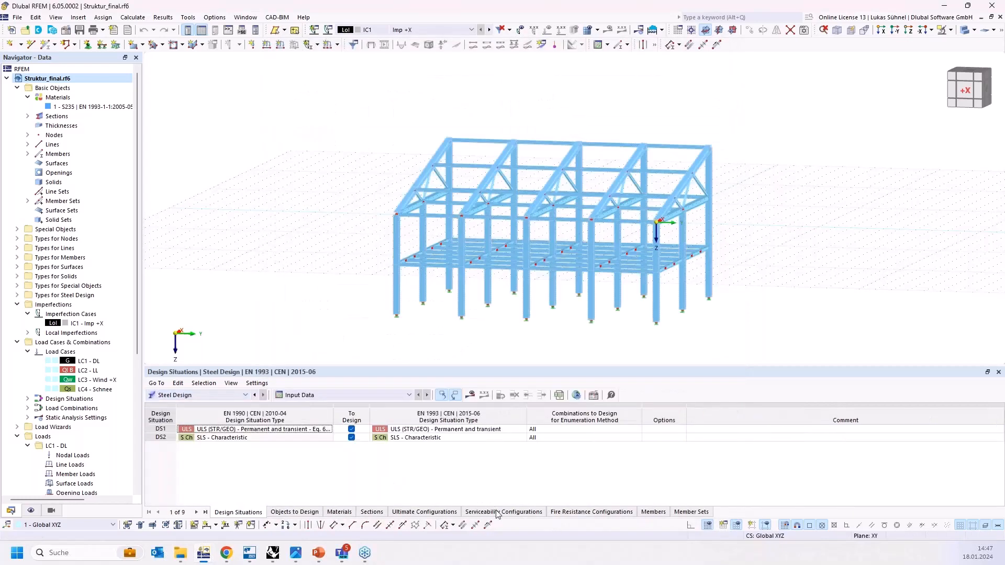
pyautogui.click(410, 511)
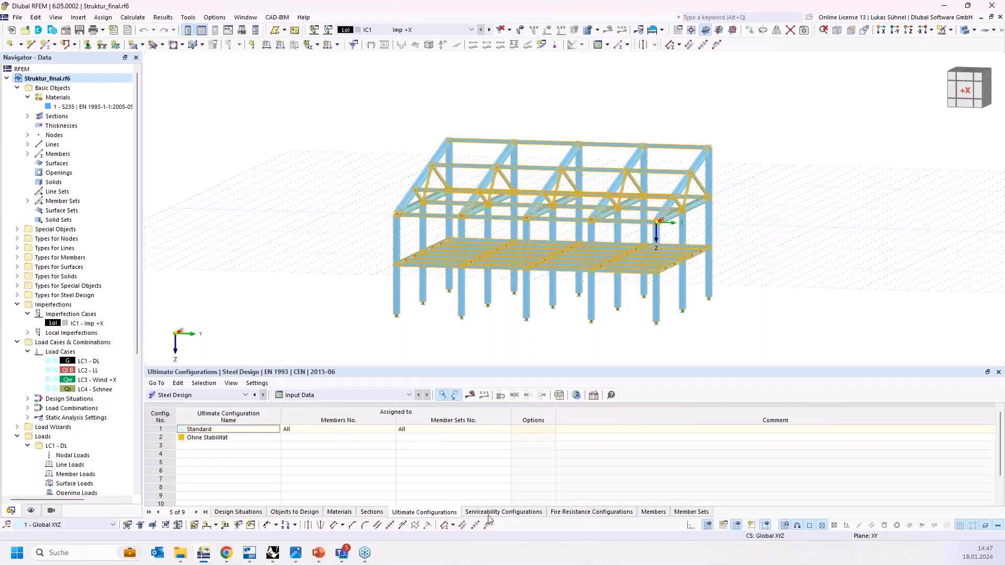
pyautogui.click(162, 430)
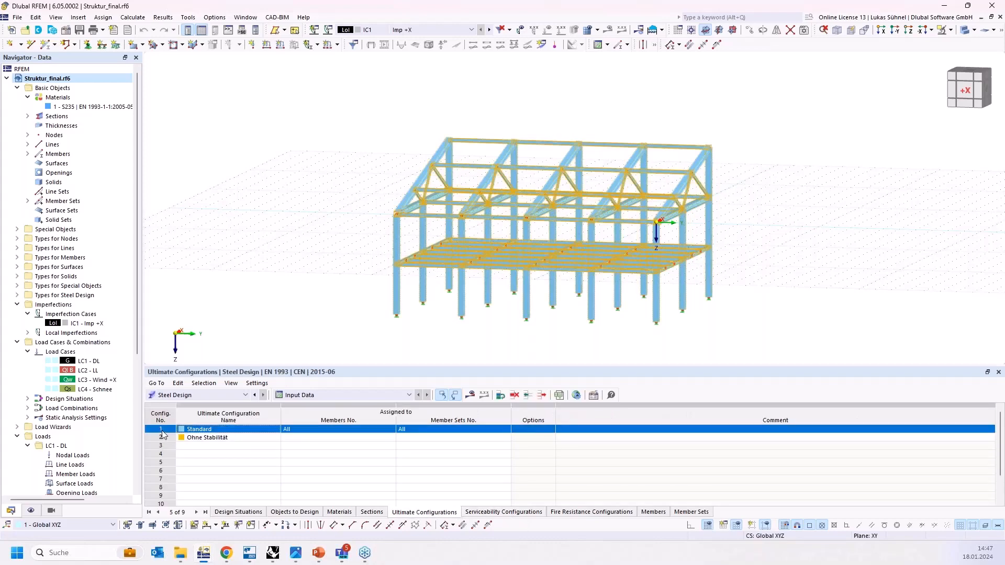
pyautogui.doubleClick(162, 433)
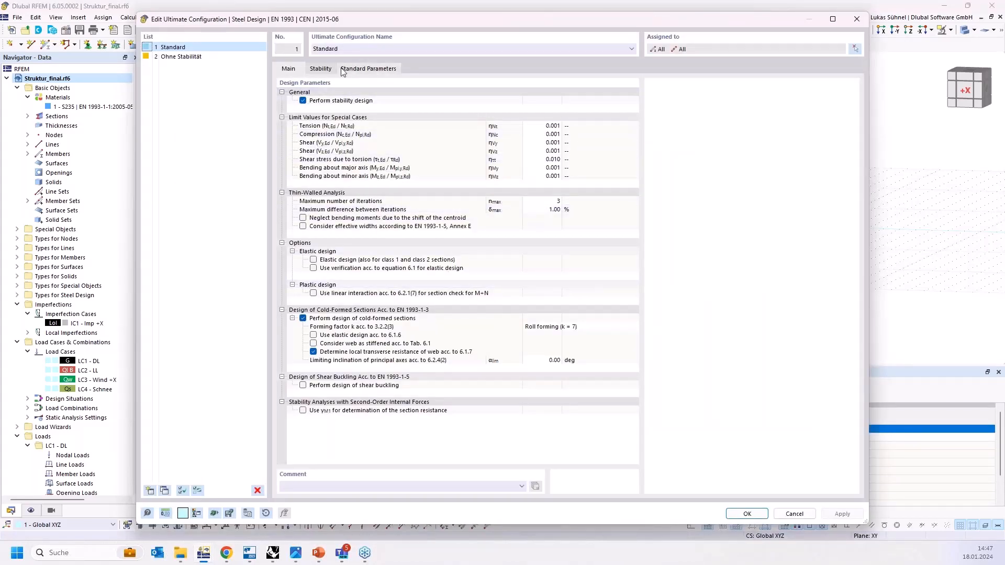
pyautogui.click(322, 71)
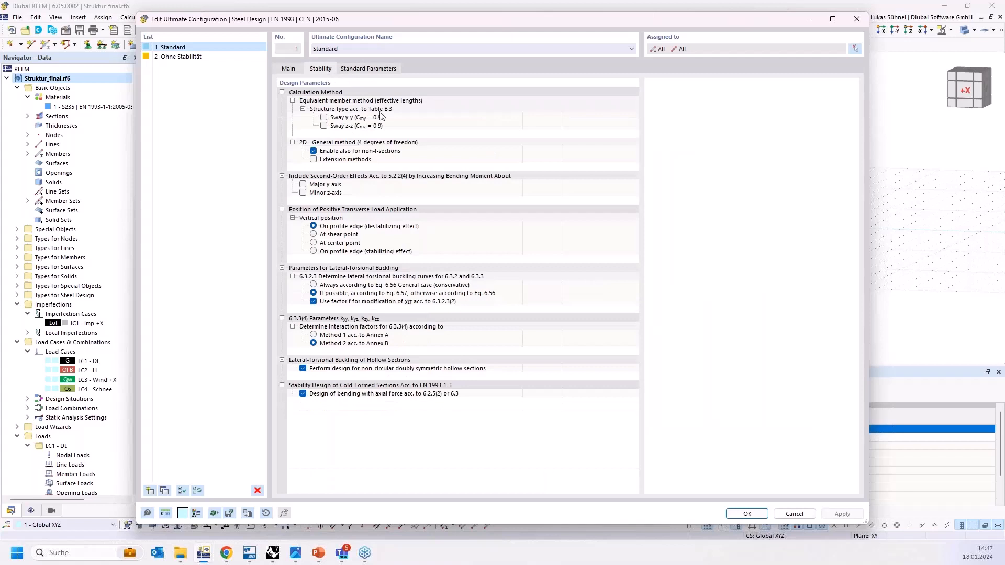
pyautogui.click(792, 514)
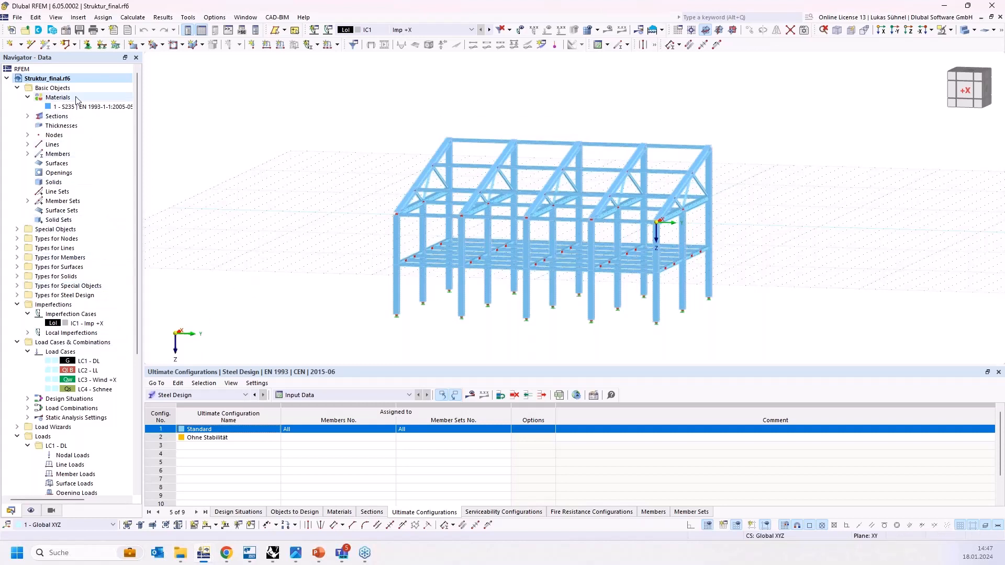
# Expand the types for steel design and open truss member No. 36 to view its design types
pyautogui.rightClick(66, 78)
pyautogui.click(370, 113)
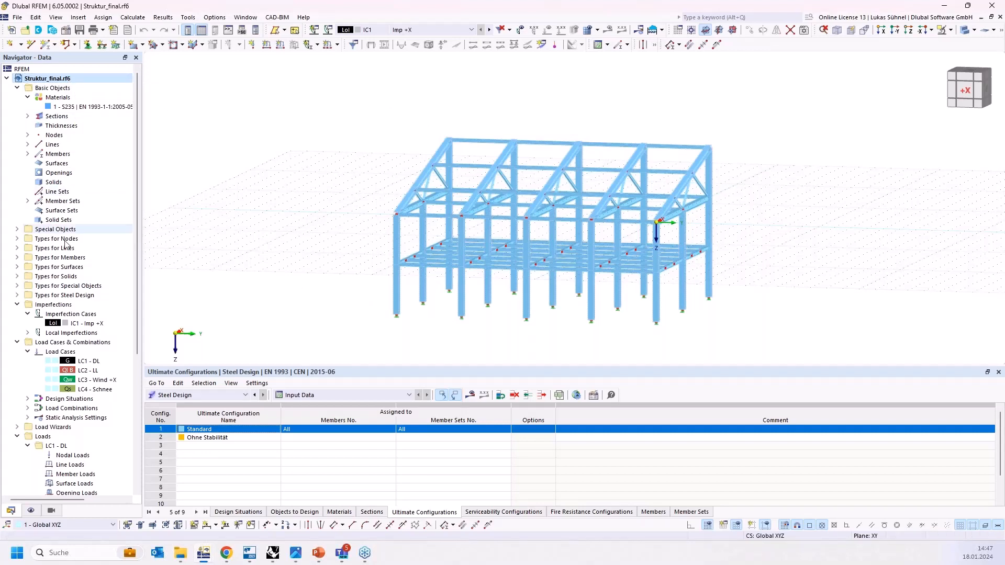
pyautogui.click(17, 295)
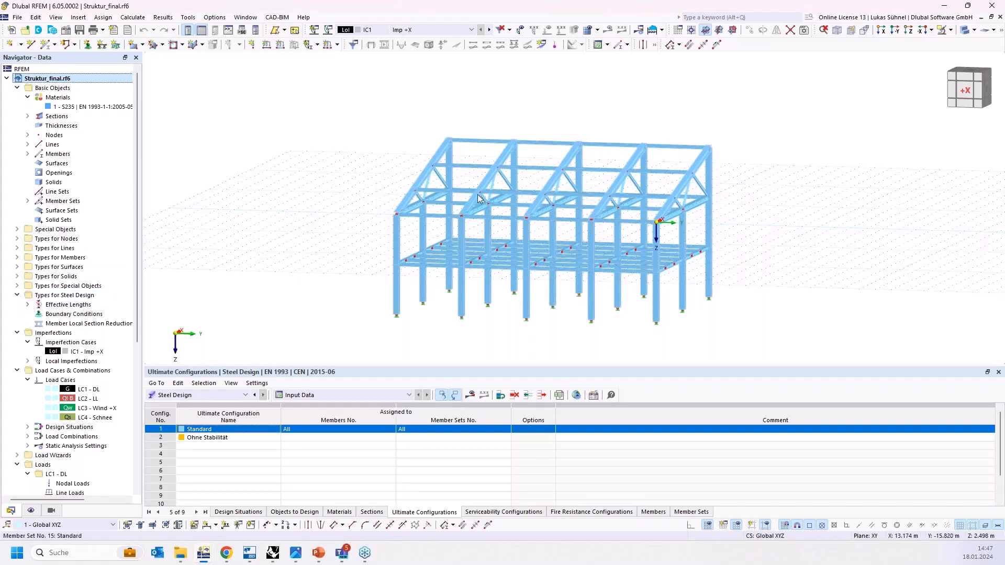
pyautogui.scroll(3, 690, 201)
pyautogui.scroll(3, 690, 200)
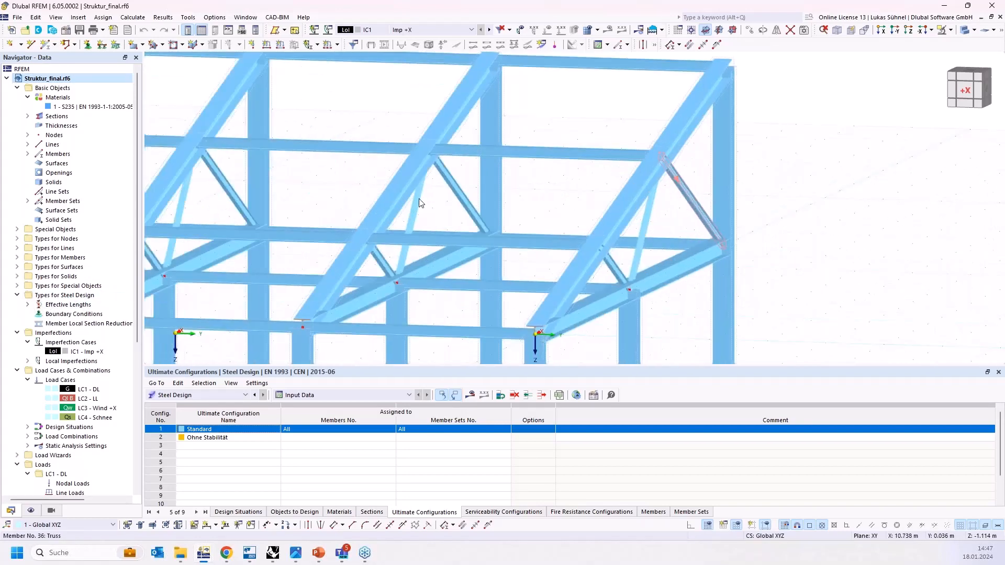
pyautogui.doubleClick(419, 200)
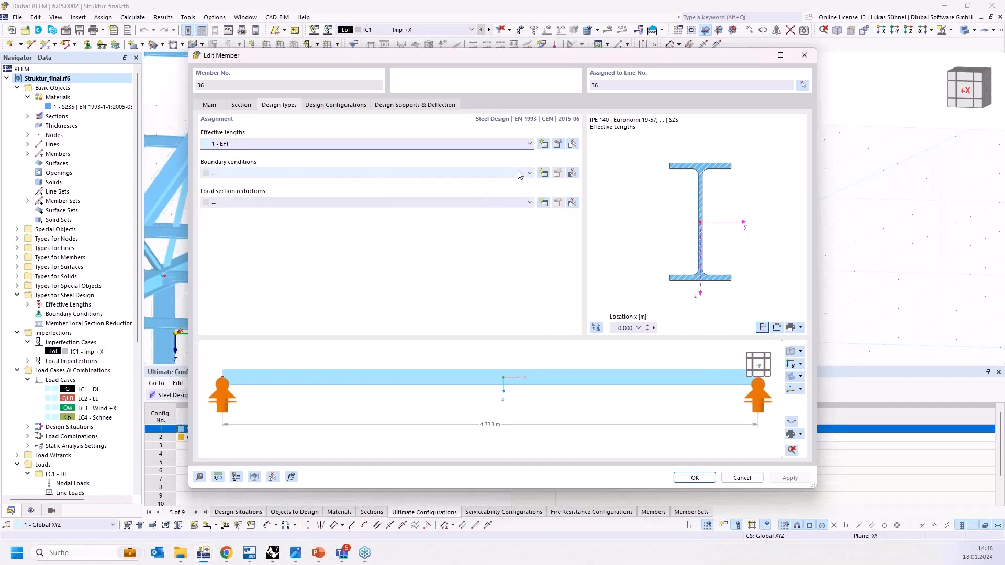
# Examine the EFT effective length's nodal supports and length factors, trying the absolute values option, and return to its main settings
pyautogui.click(557, 148)
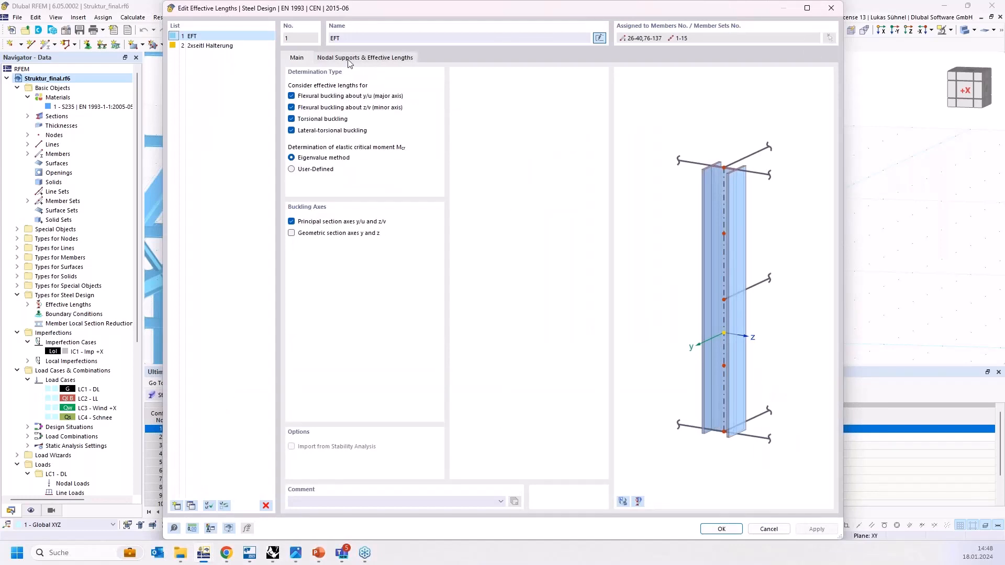
pyautogui.click(349, 58)
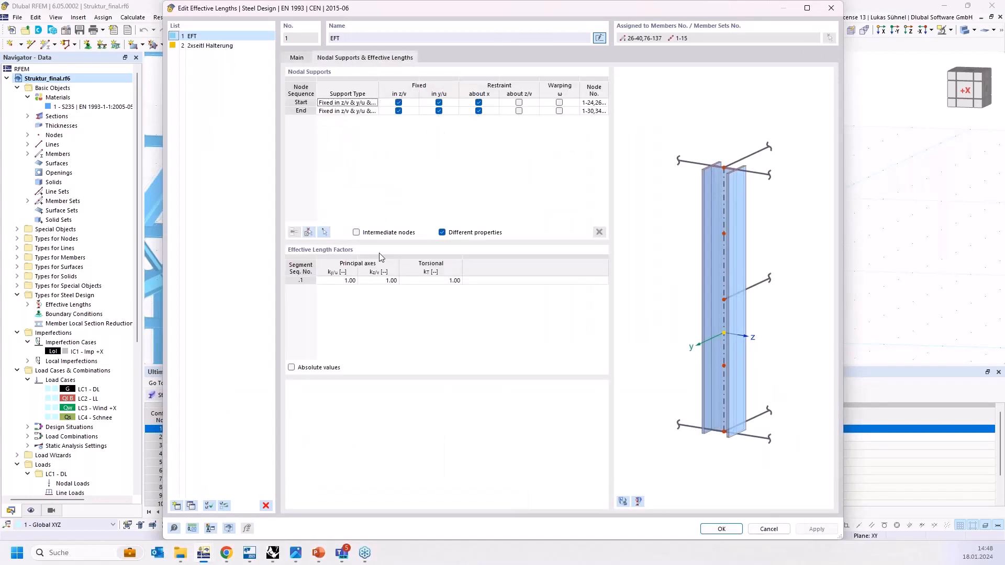
pyautogui.click(291, 367)
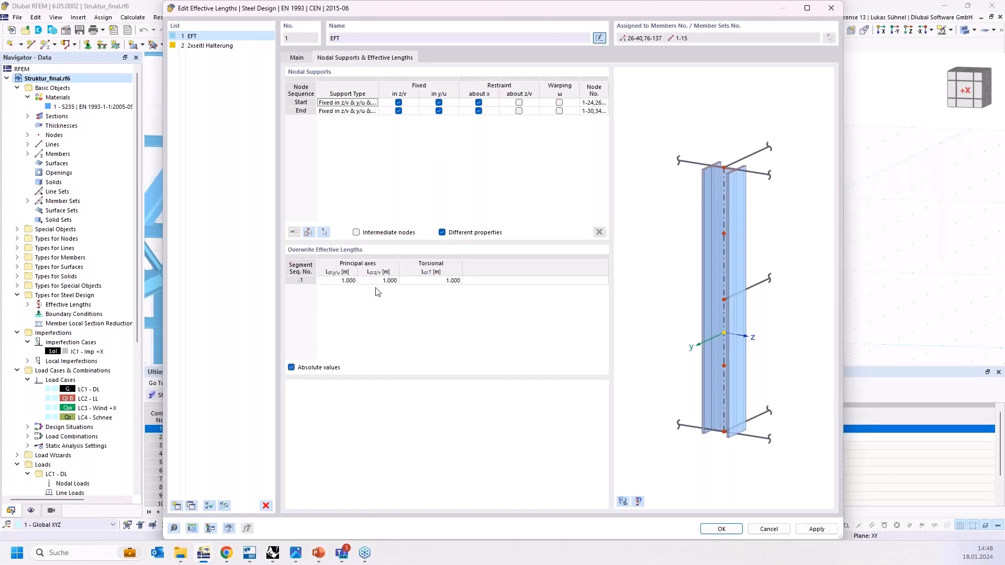
pyautogui.click(292, 368)
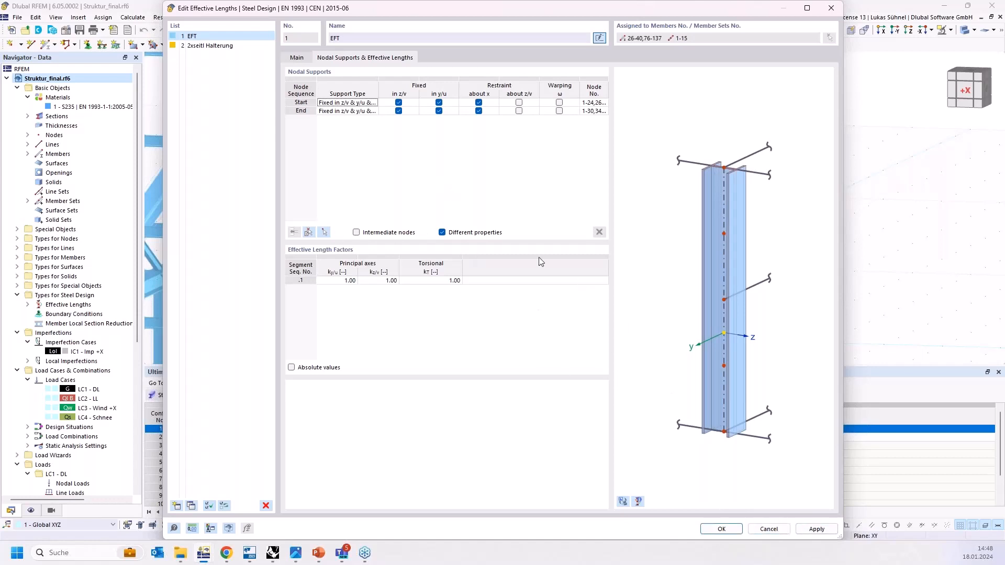
pyautogui.click(302, 57)
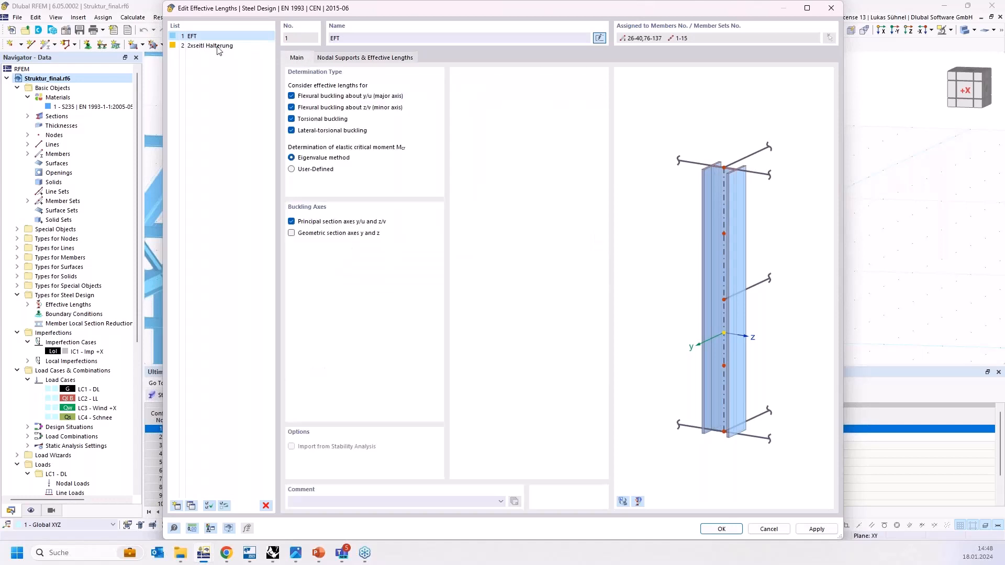
# Examine the nodal supports of the effective length 2xseitl Halterung, and close it and the member without changes
pyautogui.click(207, 45)
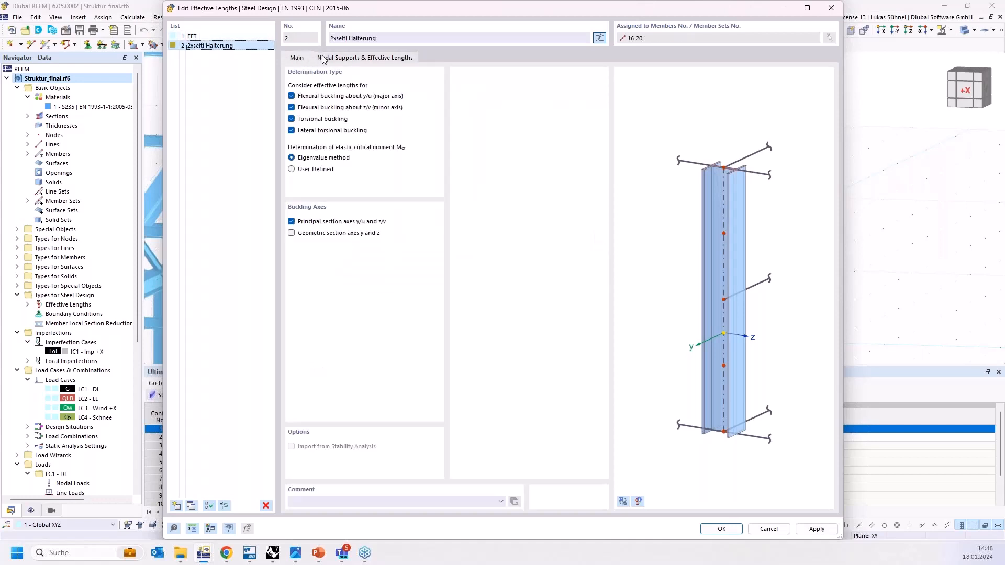
pyautogui.click(323, 59)
pyautogui.click(767, 529)
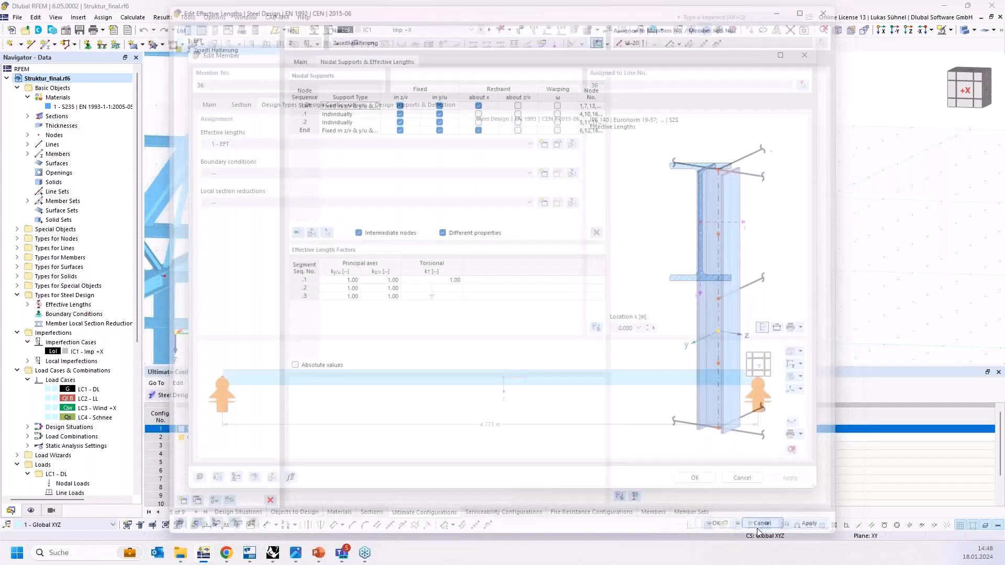
pyautogui.click(742, 477)
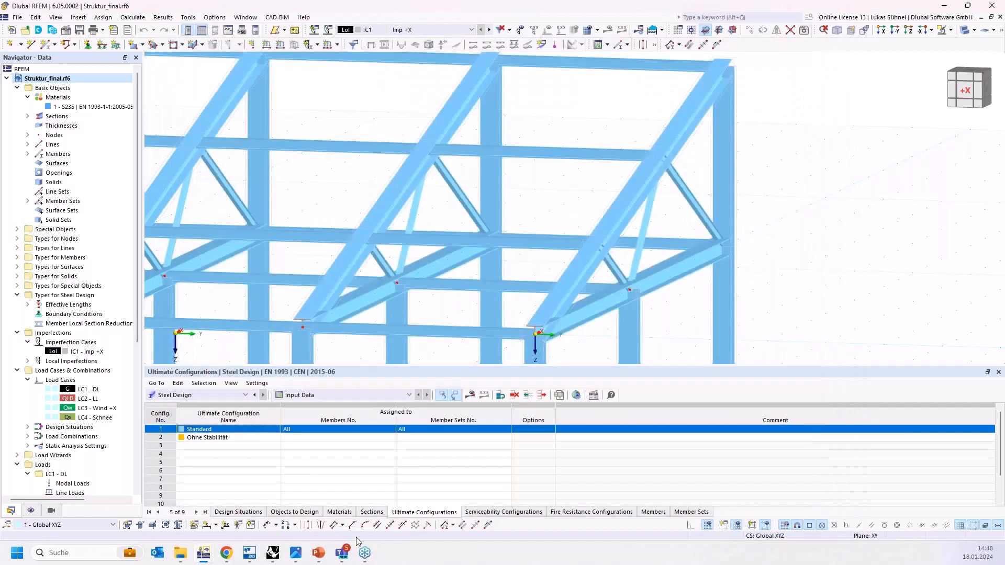
# Switch to Grasshopper and delete the number slider beside the Truss UG/LG component
pyautogui.click(274, 553)
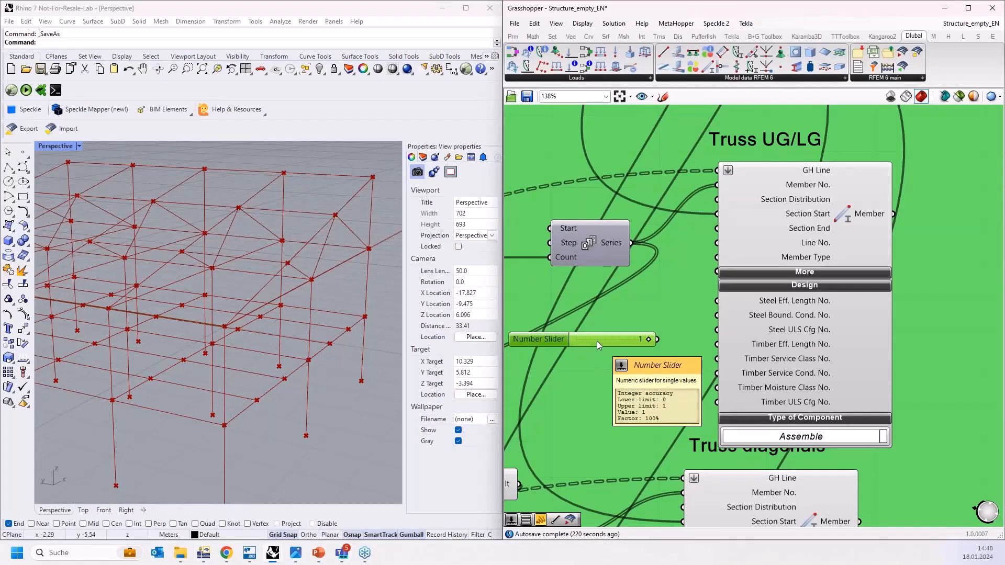
pyautogui.moveTo(600, 342); pyautogui.dragTo(647, 328)
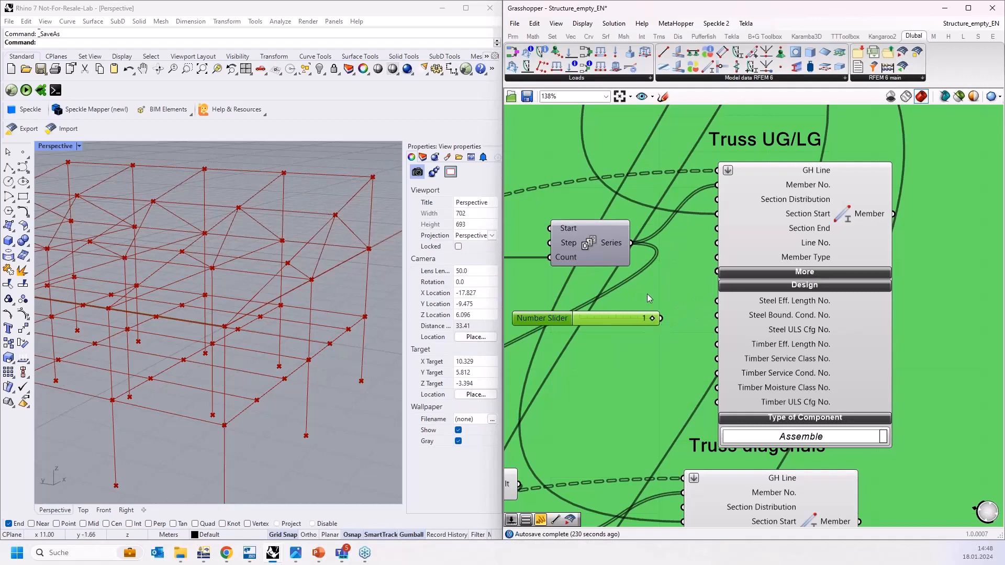
pyautogui.scroll(-3, 647, 296)
pyautogui.press('Delete')
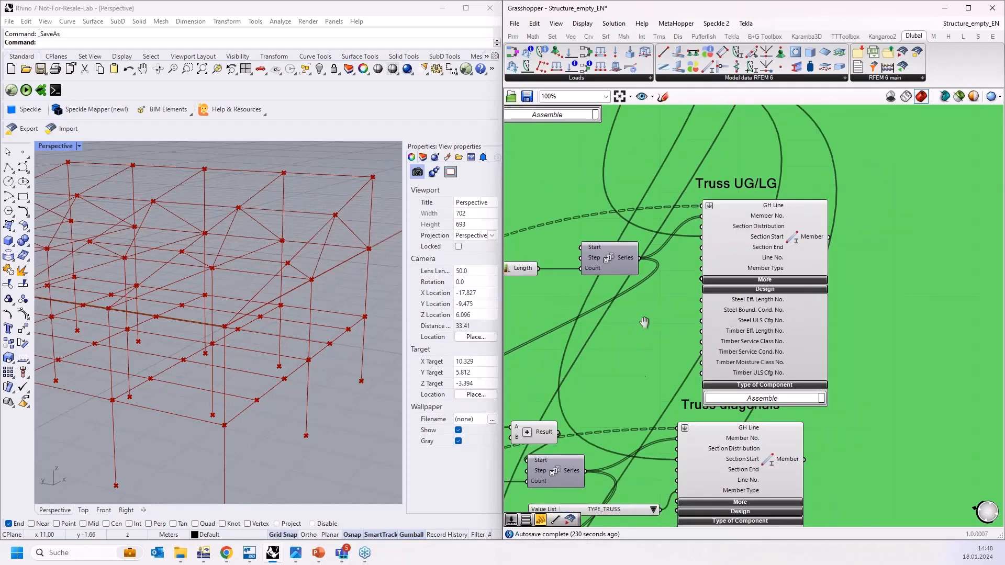
# Move the Truss diagonals member component away from its neighbouring inputs and expand its Design inputs
pyautogui.moveTo(626, 281); pyautogui.dragTo(646, 123, button='right')
pyautogui.scroll(2, 724, 290)
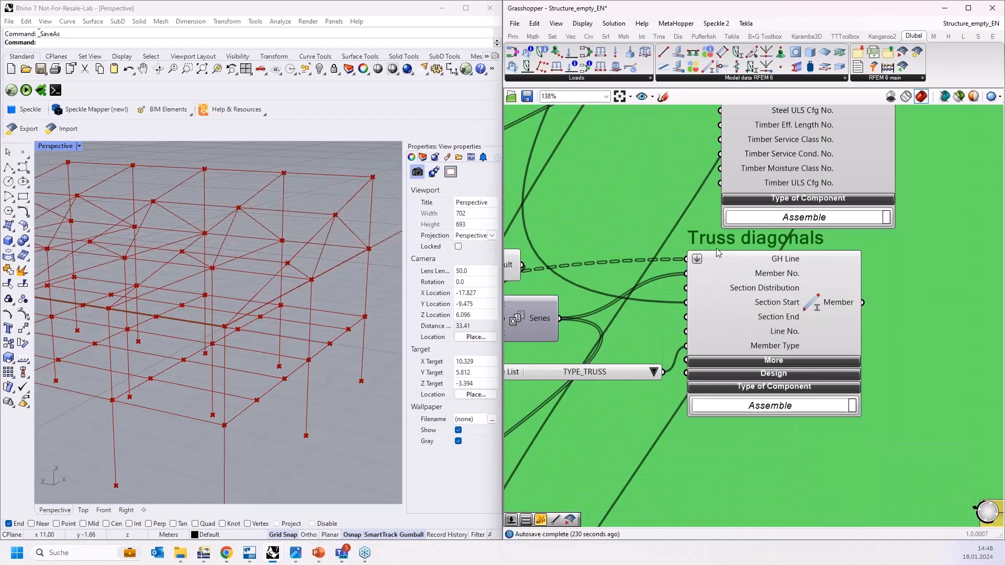
pyautogui.moveTo(730, 287); pyautogui.dragTo(779, 317)
pyautogui.click(788, 387)
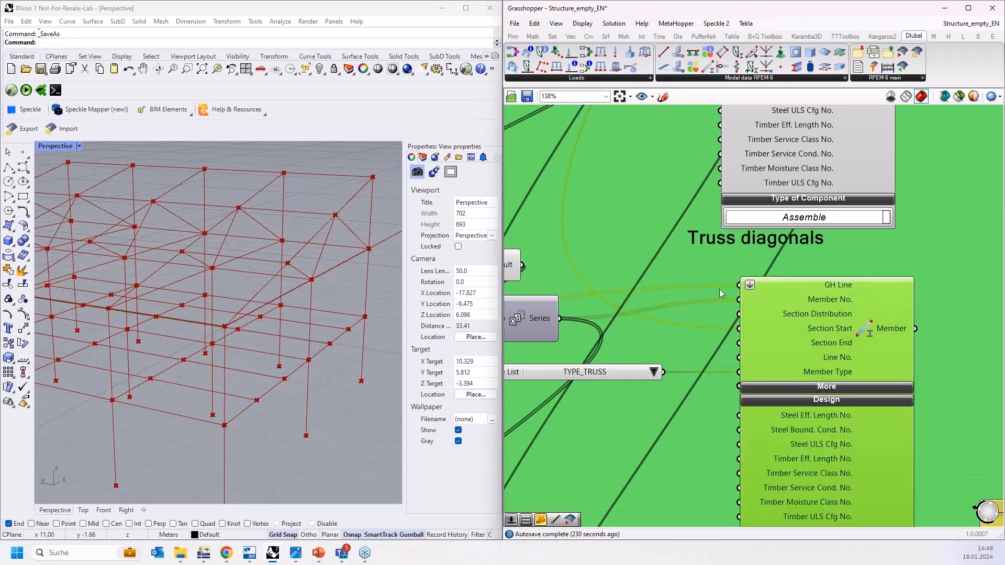
# Add a number slider with value 1 and connect it to the Truss diagonals' Steel Eff. Length No. and Steel ULS Cfg No
pyautogui.scroll(-2, 679, 255)
pyautogui.click(658, 362)
pyautogui.doubleClick(630, 356)
pyautogui.write('1')
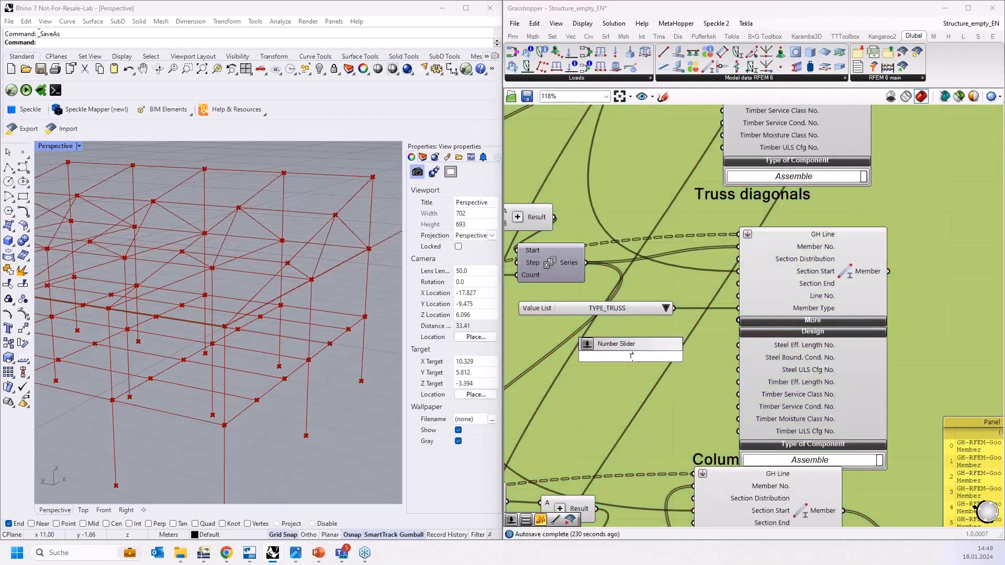
pyautogui.press('Return')
pyautogui.moveTo(695, 356); pyautogui.dragTo(738, 370)
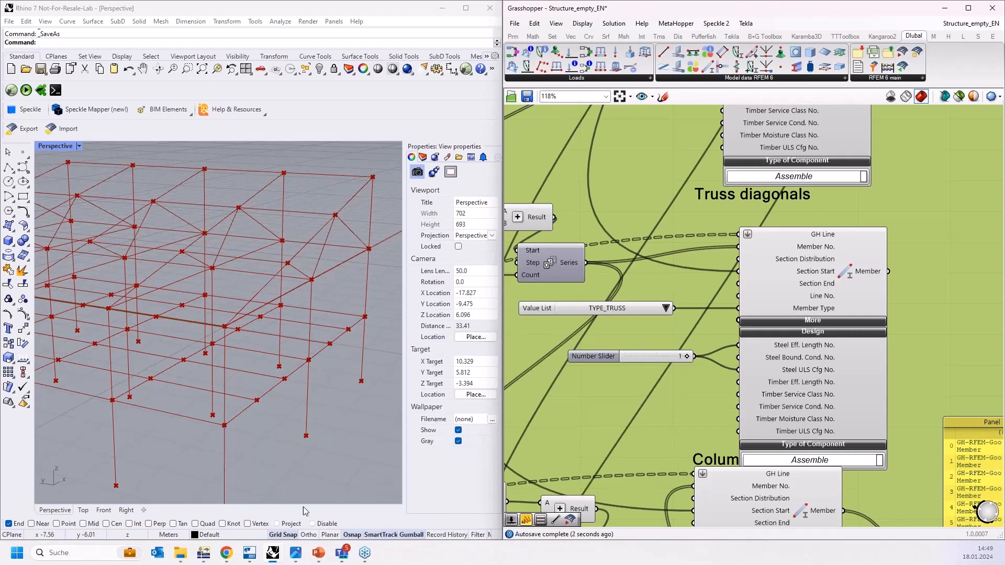
# Switch to RFEM, review the nodal supports of effective length 1 - EFT, and close it without changes
pyautogui.click(204, 554)
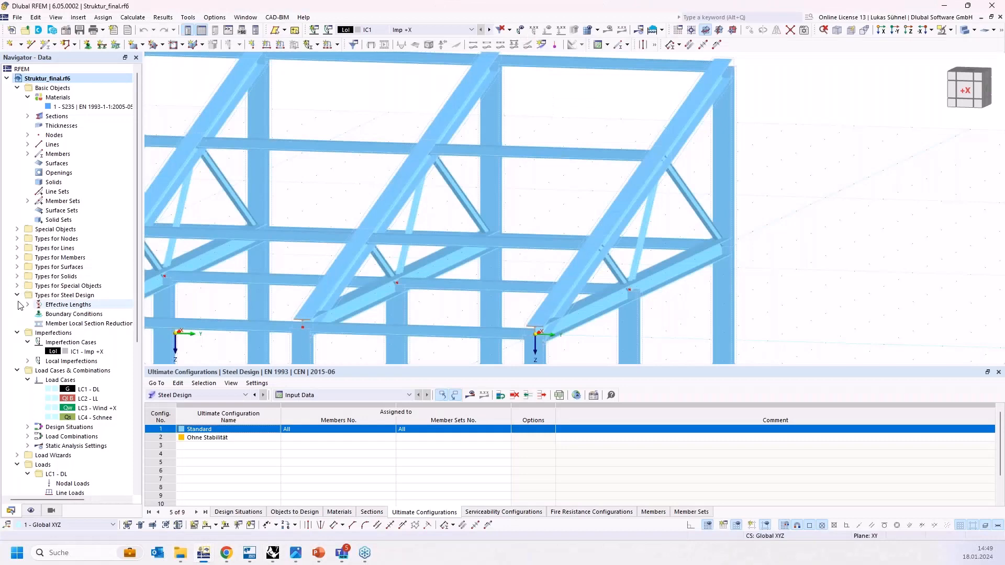
pyautogui.click(27, 304)
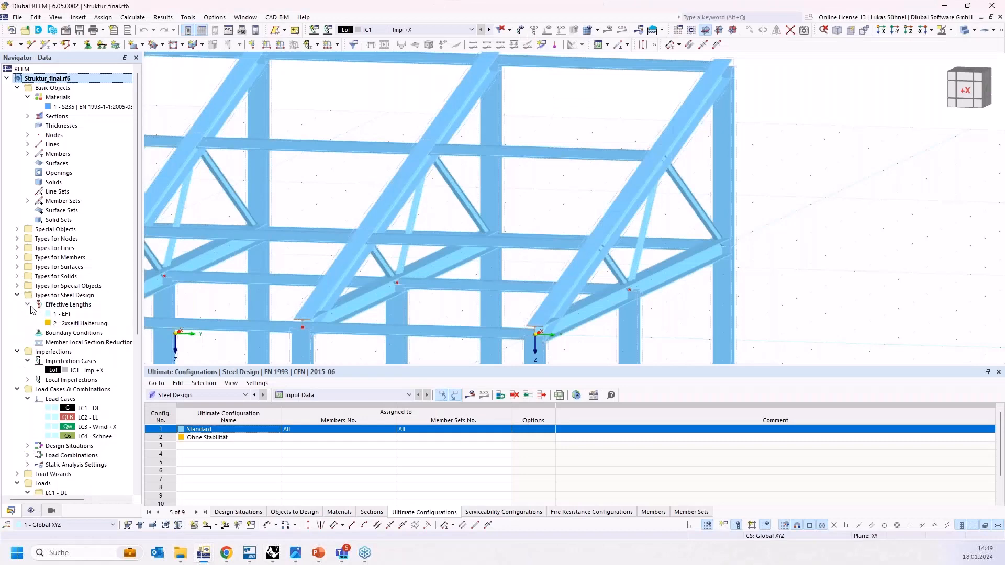
pyautogui.doubleClick(62, 314)
pyautogui.click(375, 57)
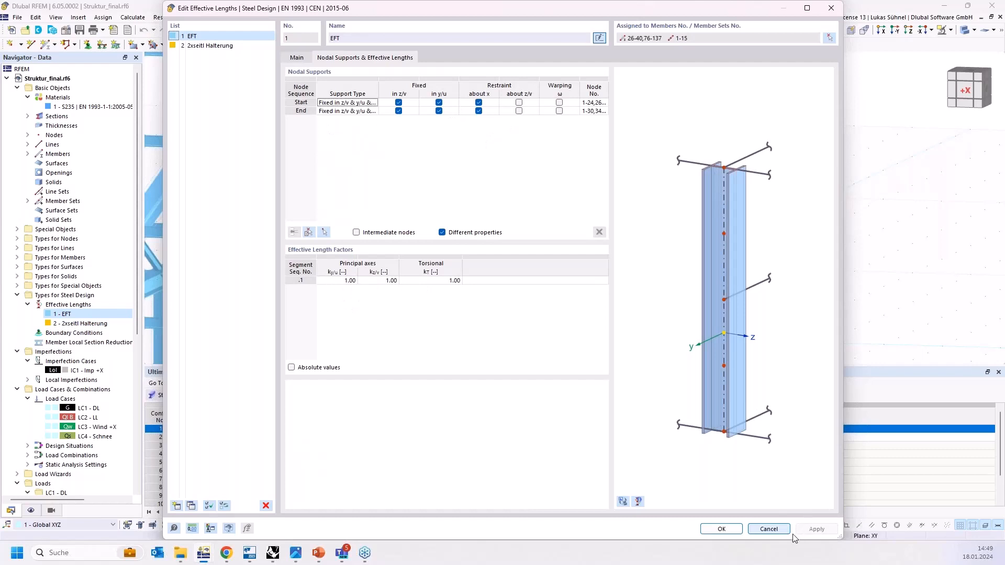
pyautogui.click(769, 529)
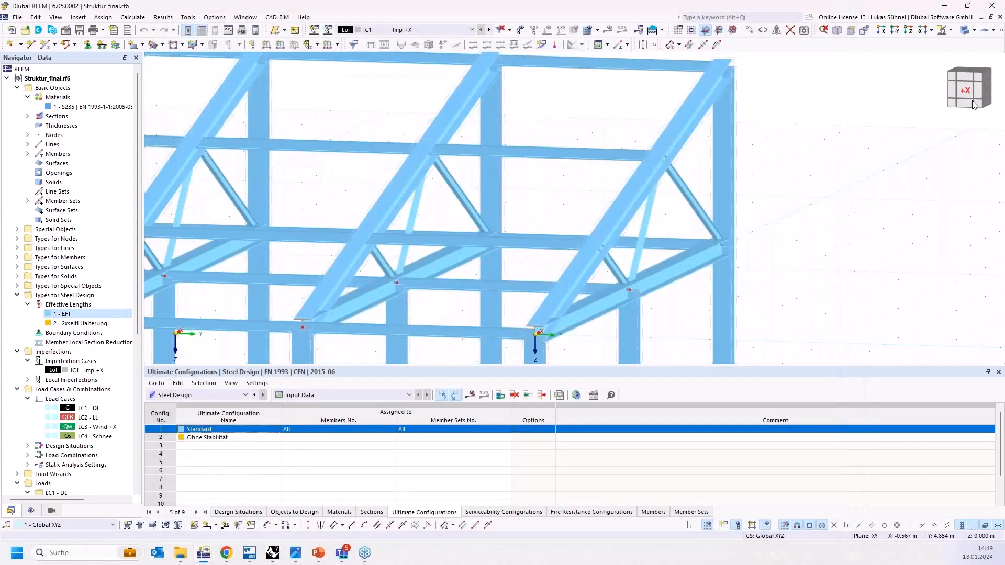
# Return to Grasshopper and select the Truss diagonals member component
pyautogui.click(944, 6)
pyautogui.scroll(-2, 621, 265)
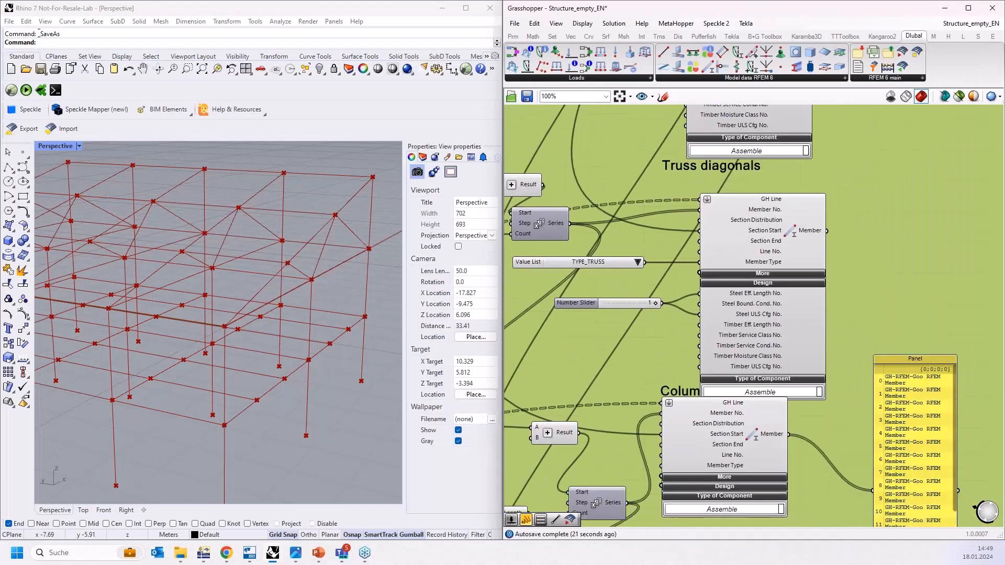
pyautogui.click(747, 330)
pyautogui.scroll(-5, 796, 294)
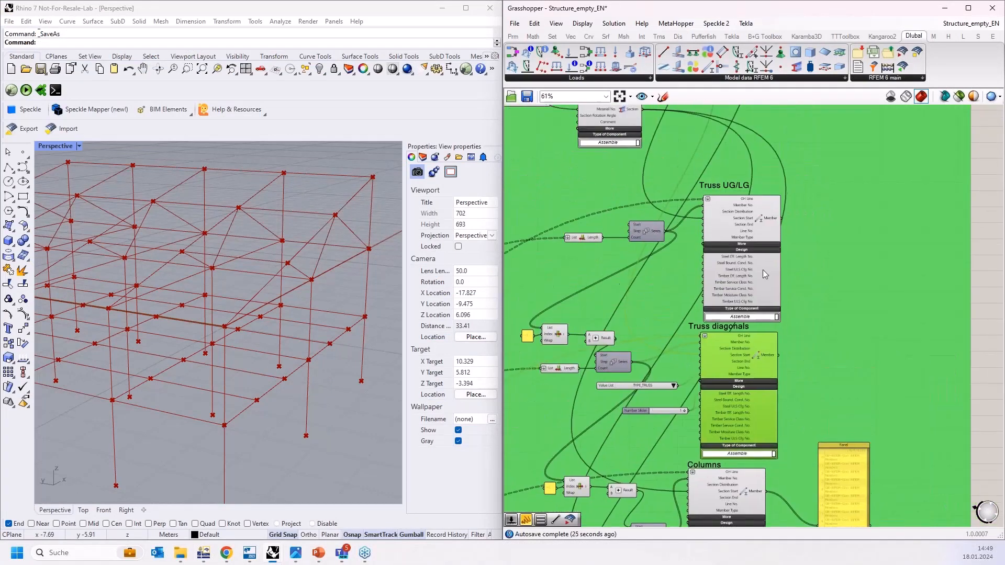
# Move the Series component of the Columns group farther away from the Columns member component to free space between them
pyautogui.click(745, 265)
pyautogui.moveTo(805, 332); pyautogui.dragTo(799, 168, button='right')
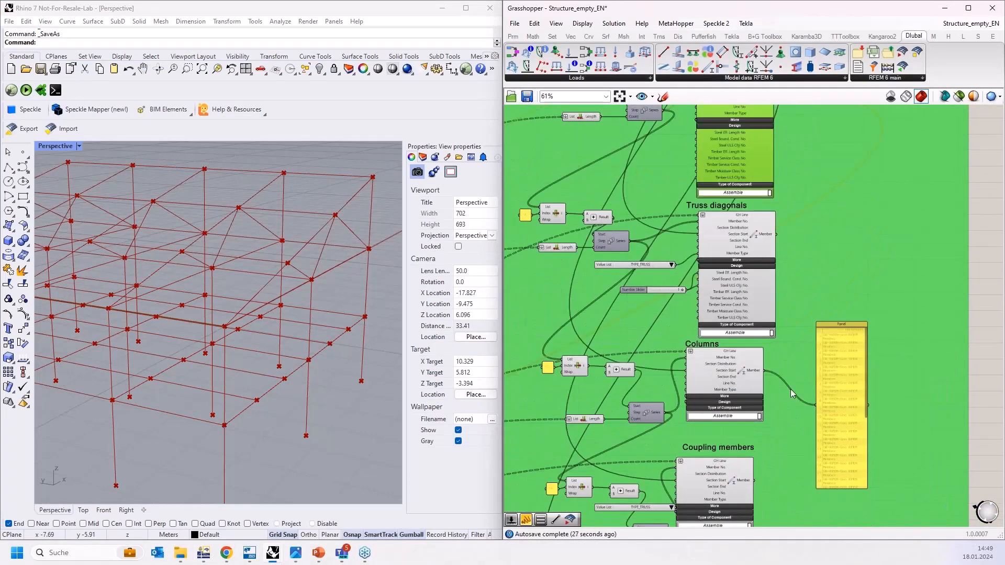
pyautogui.moveTo(779, 407); pyautogui.dragTo(771, 291, button='right')
pyautogui.scroll(7, 770, 290)
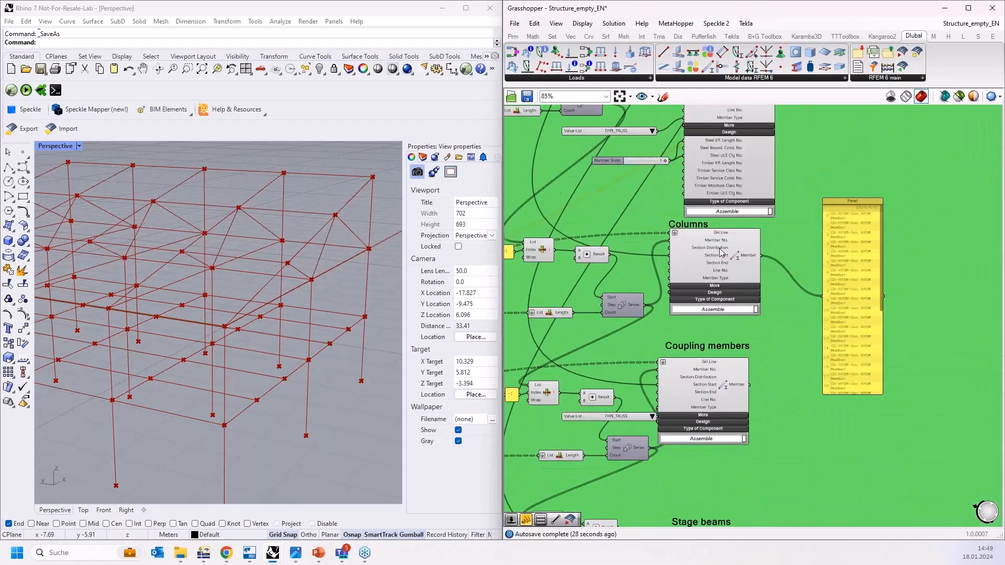
pyautogui.scroll(-1, 808, 266)
pyautogui.moveTo(815, 296); pyautogui.dragTo(854, 269, button='right')
pyautogui.click(623, 311)
pyautogui.moveTo(623, 313); pyautogui.dragTo(591, 292)
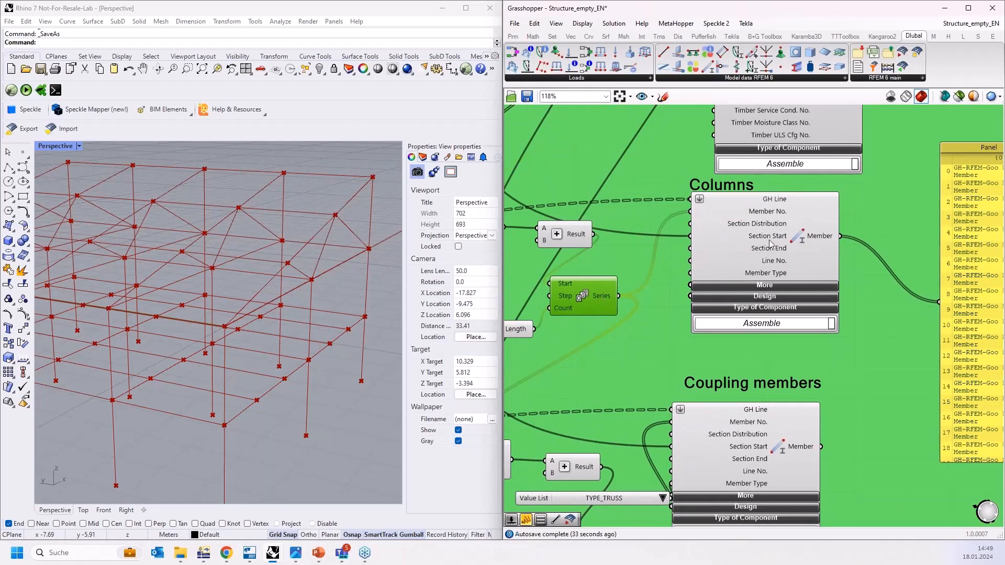
pyautogui.moveTo(771, 262); pyautogui.dragTo(762, 269)
pyautogui.scroll(-4, 761, 267)
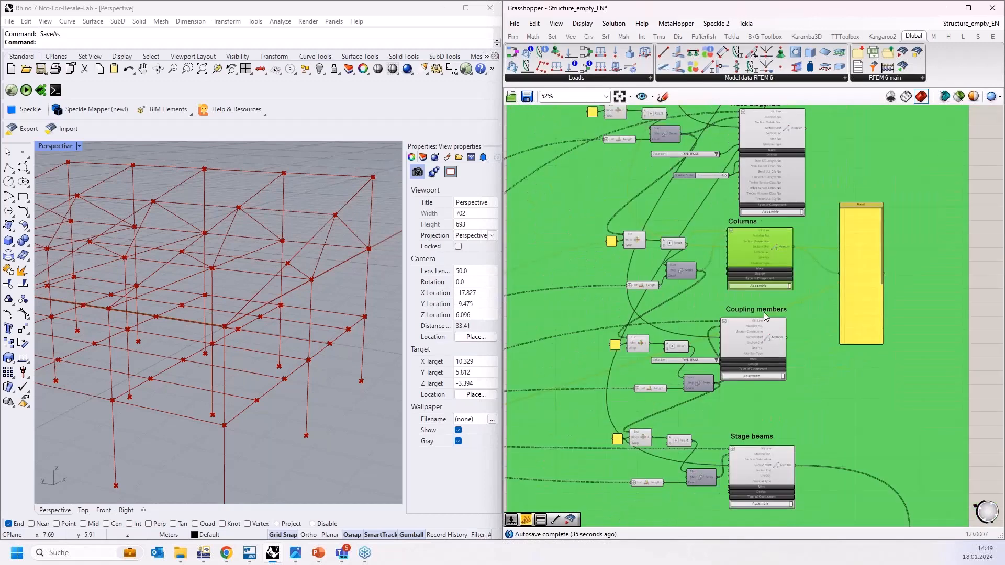
# Move the Coupling members component away from its neighbouring inputs and expand its Design inputs
pyautogui.scroll(2, 764, 312)
pyautogui.scroll(3, 771, 296)
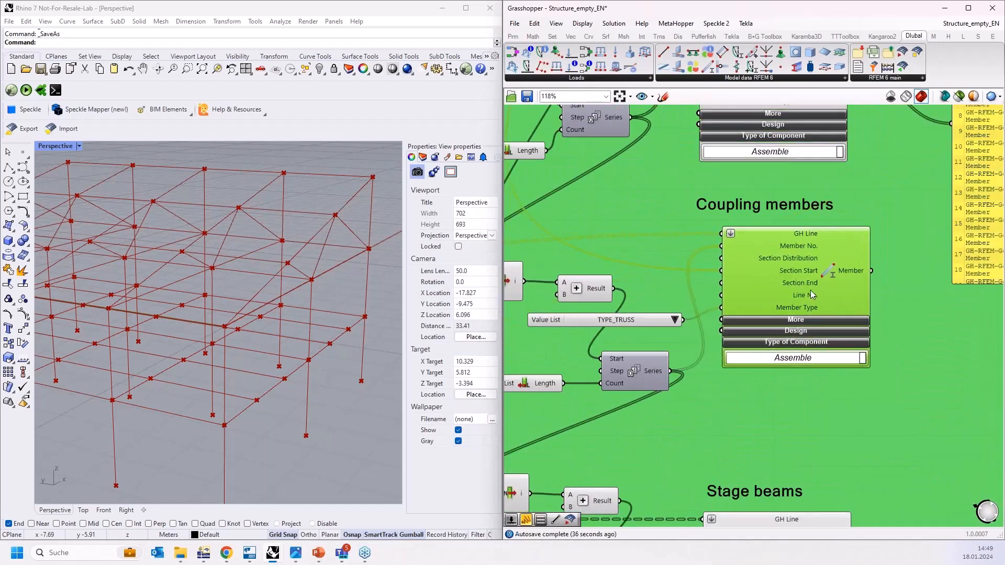
pyautogui.click(804, 340)
pyautogui.moveTo(646, 458); pyautogui.dragTo(637, 384, button='right')
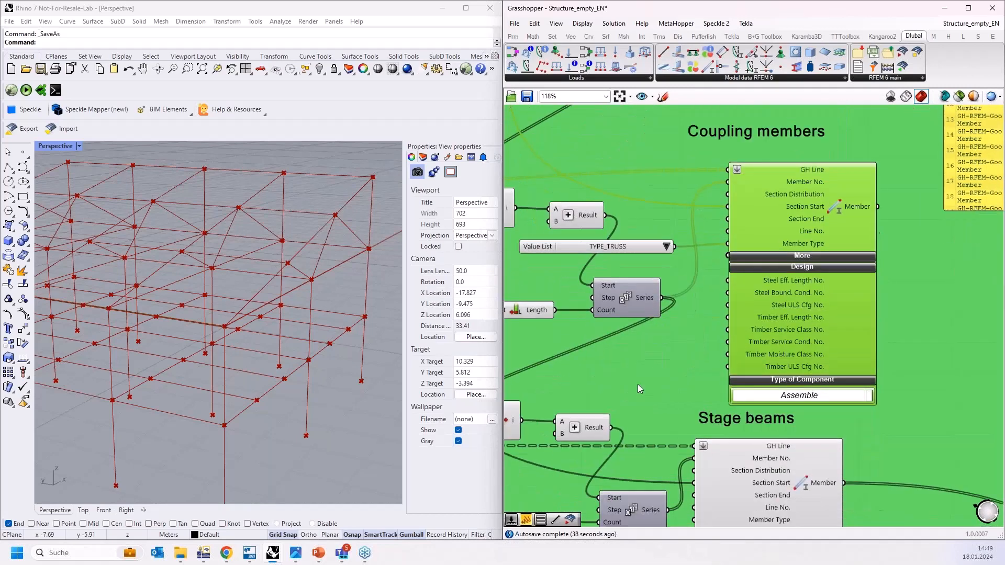
# Add a number slider with value 1 and connect it to the Coupling members' Steel Eff. Length No. and Steel ULS Cfg No
pyautogui.doubleClick(637, 384)
pyautogui.write('1')
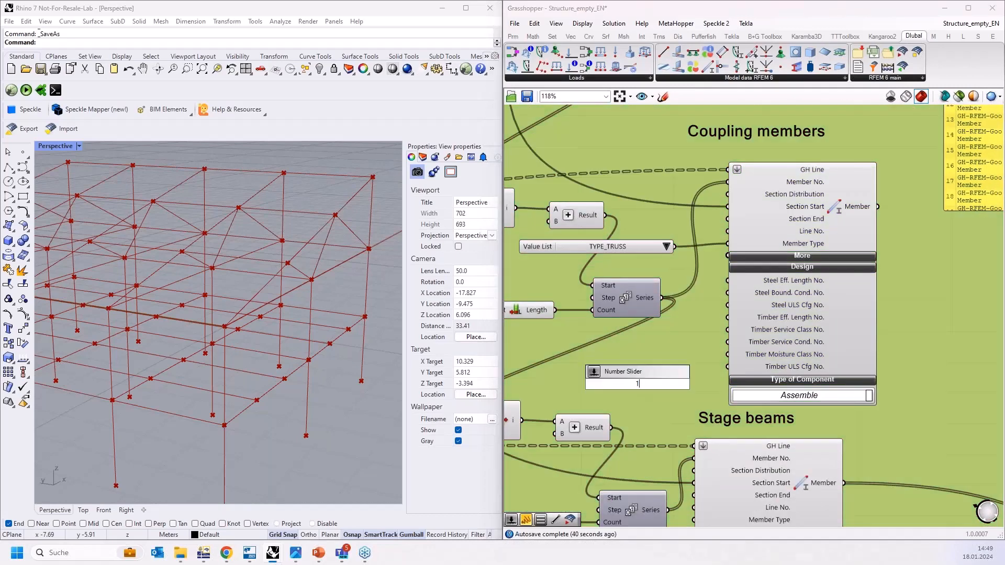
pyautogui.press('Return')
pyautogui.moveTo(662, 359); pyautogui.dragTo(727, 281)
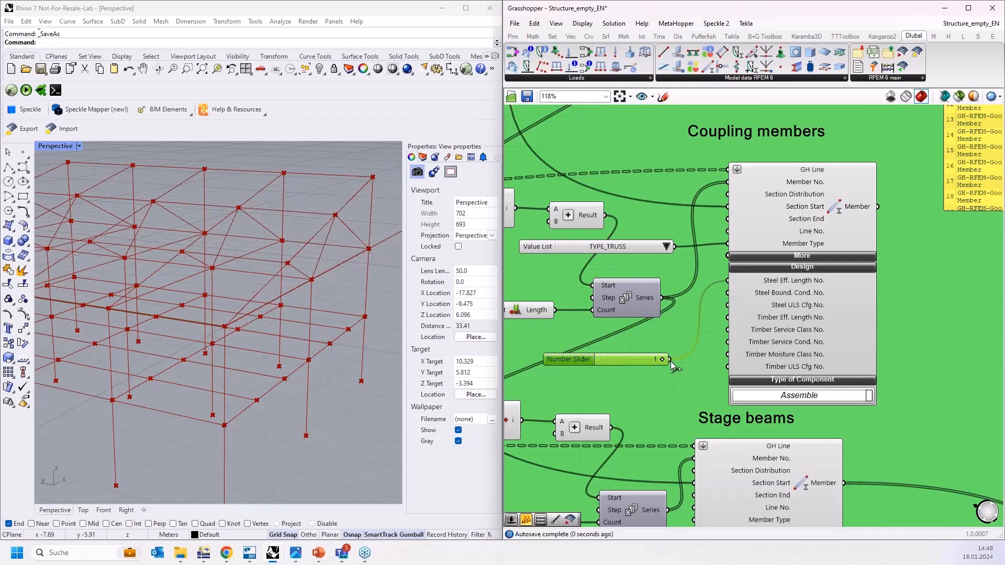
pyautogui.moveTo(670, 361); pyautogui.dragTo(724, 313)
# Move the Stage beams component away from its inputs and place a copy of the Coupling members' value 1 slider beside it
pyautogui.scroll(-2, 675, 385)
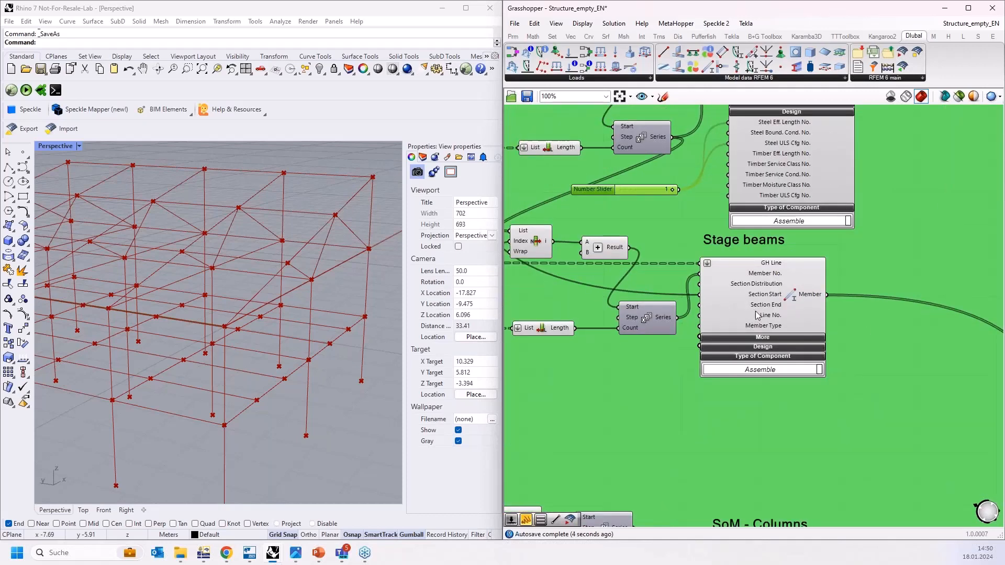
pyautogui.click(813, 321)
pyautogui.moveTo(813, 322); pyautogui.dragTo(822, 322)
pyautogui.click(648, 190)
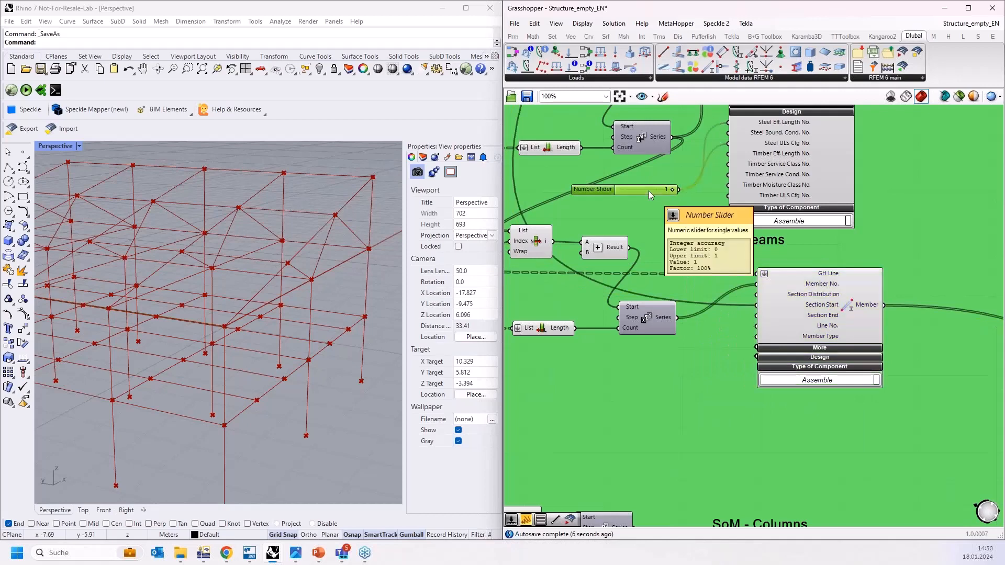
pyautogui.hotkey('ctrl', 'v')
pyautogui.moveTo(649, 195); pyautogui.dragTo(677, 361)
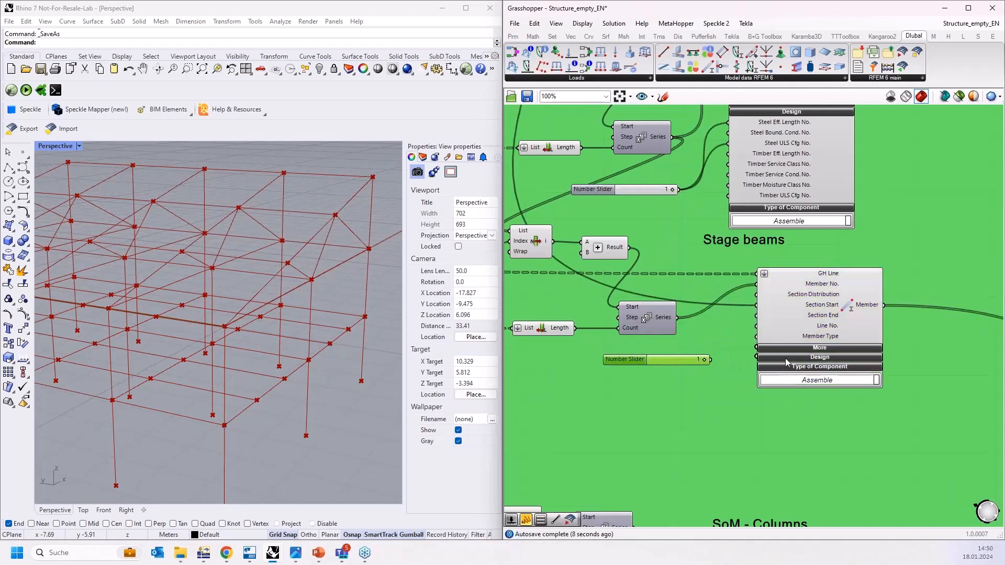
# Expand the Stage beams' Design inputs and connect the copied slider to Steel Eff. Length No. and Steel ULS Cfg No
pyautogui.click(789, 359)
pyautogui.scroll(2, 739, 387)
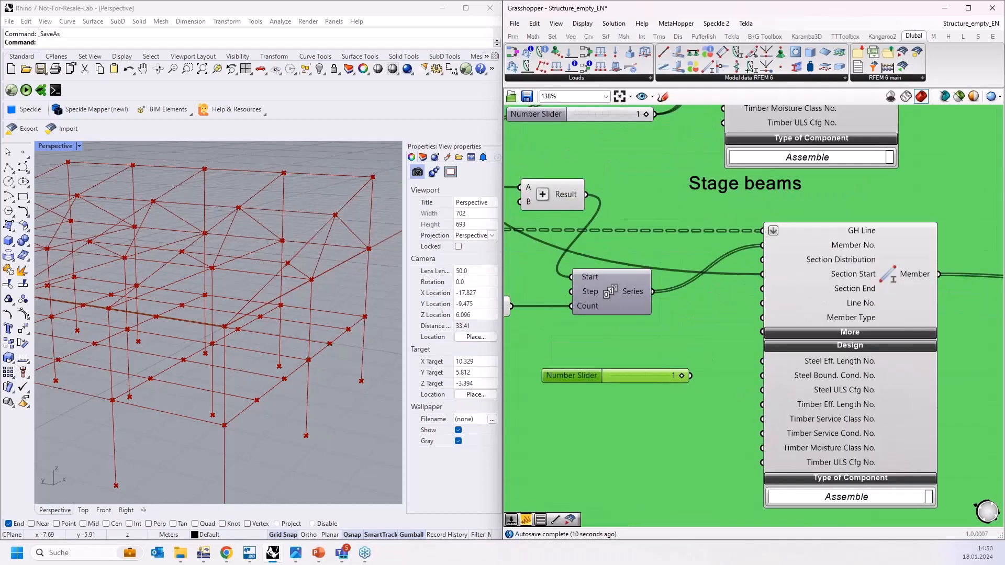
pyautogui.moveTo(735, 372); pyautogui.dragTo(755, 366)
pyautogui.moveTo(749, 406); pyautogui.dragTo(750, 405)
# Add a number slider with value 1 and connect it to Steel Eff. Length No. and Steel ULS Cfg No. of the SoM - Columns member set
pyautogui.scroll(-3, 654, 380)
pyautogui.scroll(-2, 680, 381)
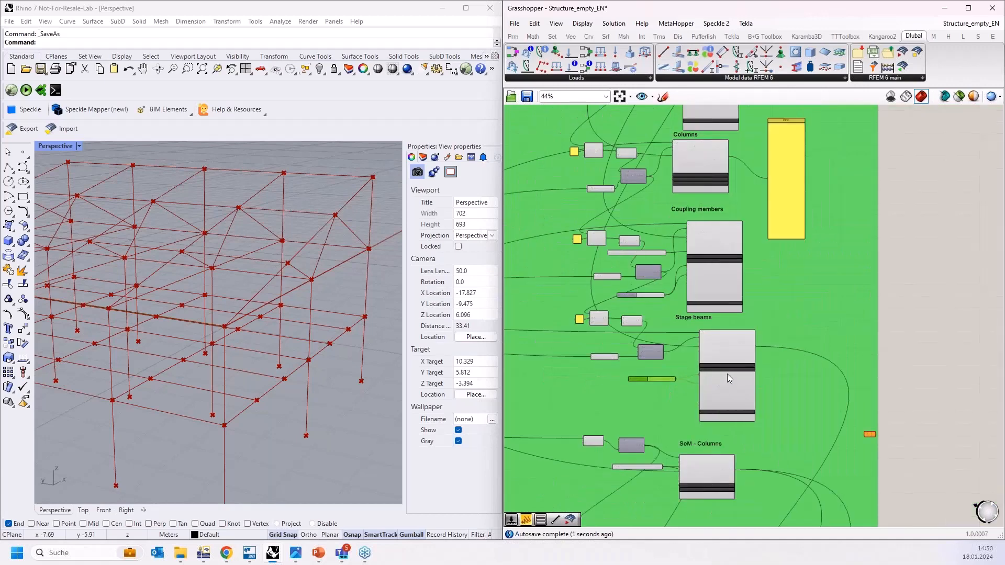
pyautogui.click(699, 320)
pyautogui.scroll(2, 685, 422)
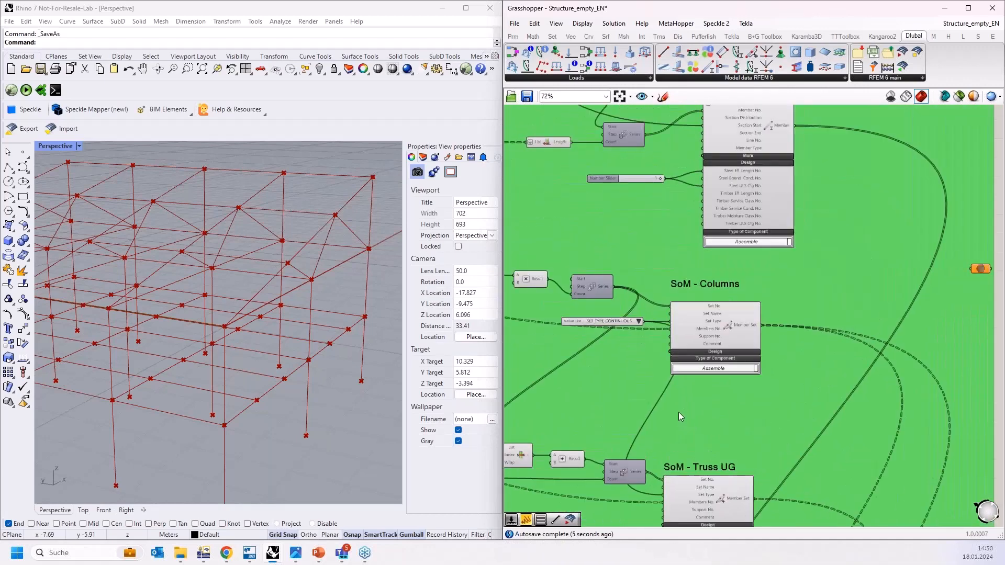
pyautogui.scroll(1, 651, 384)
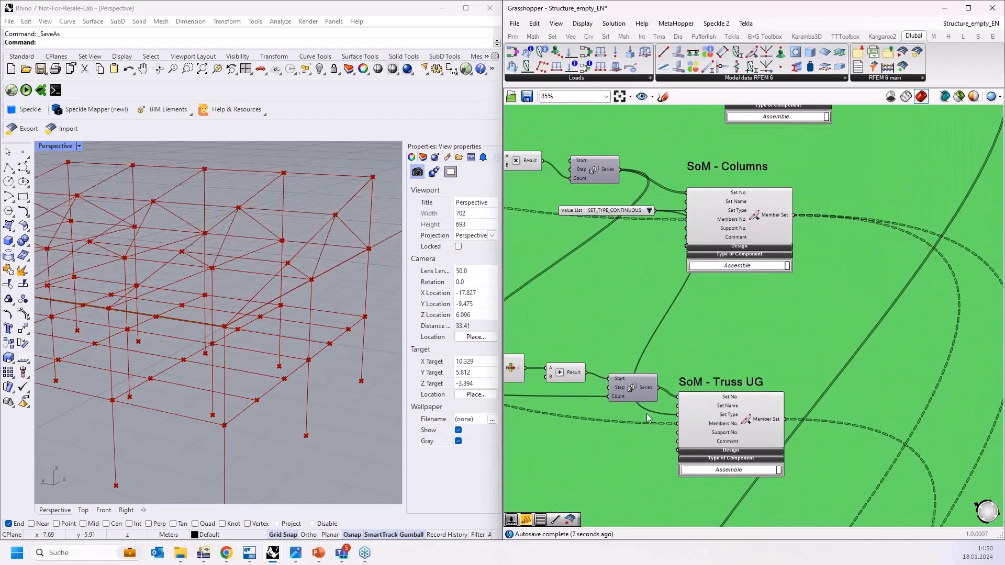
pyautogui.doubleClick(621, 256)
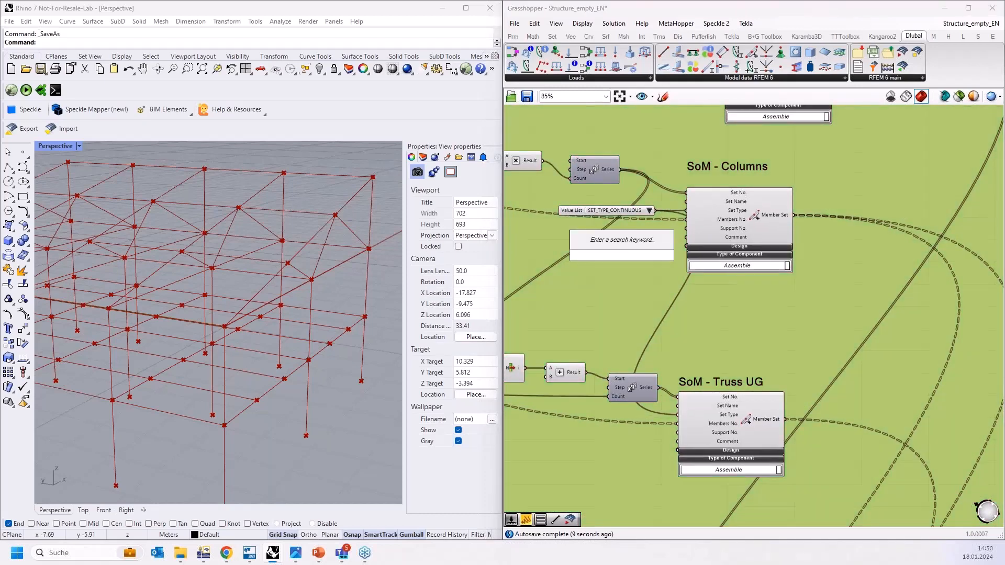
pyautogui.write('1')
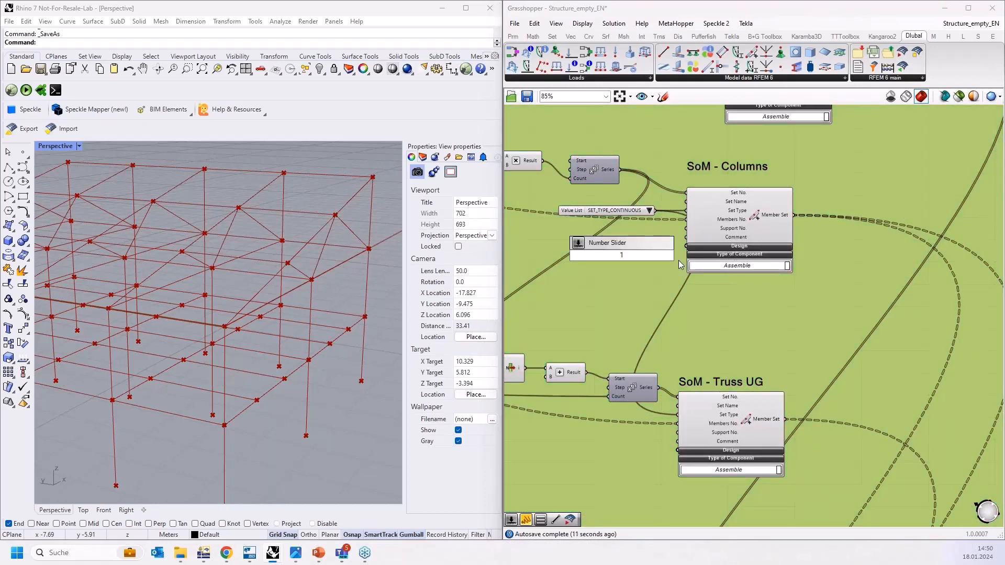
pyautogui.press('Return')
pyautogui.scroll(3, 669, 261)
pyautogui.click(766, 246)
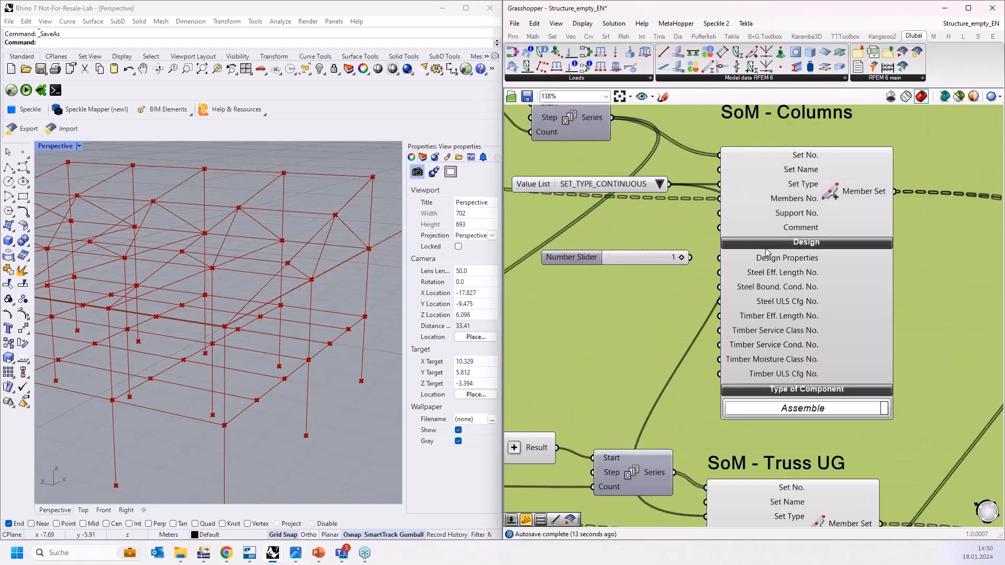
pyautogui.moveTo(687, 258); pyautogui.dragTo(720, 273)
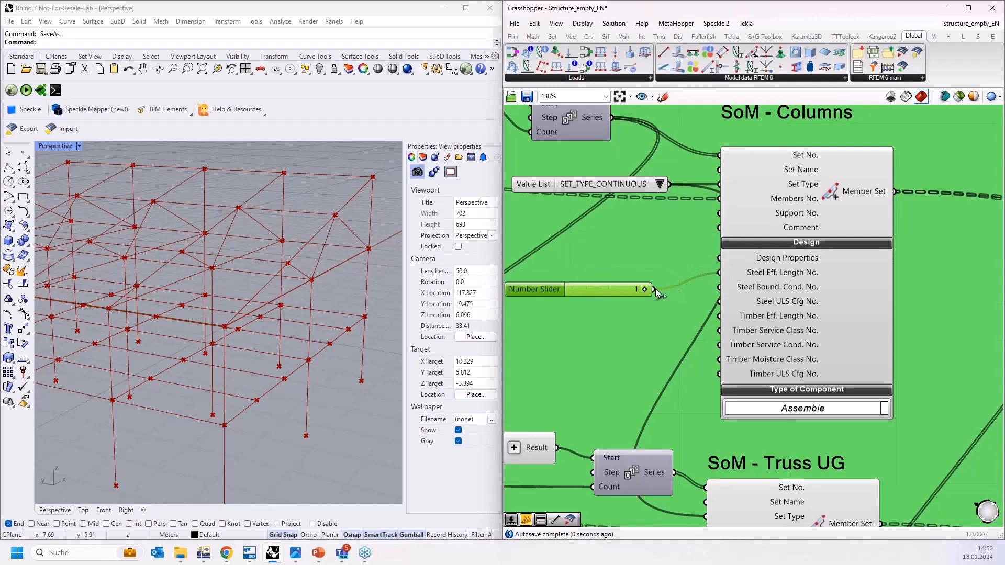
pyautogui.moveTo(657, 294); pyautogui.dragTo(719, 301)
# Add a Boolean Toggle set to True and connect it to the Design Properties input of SoM - Columns
pyautogui.doubleClick(609, 263)
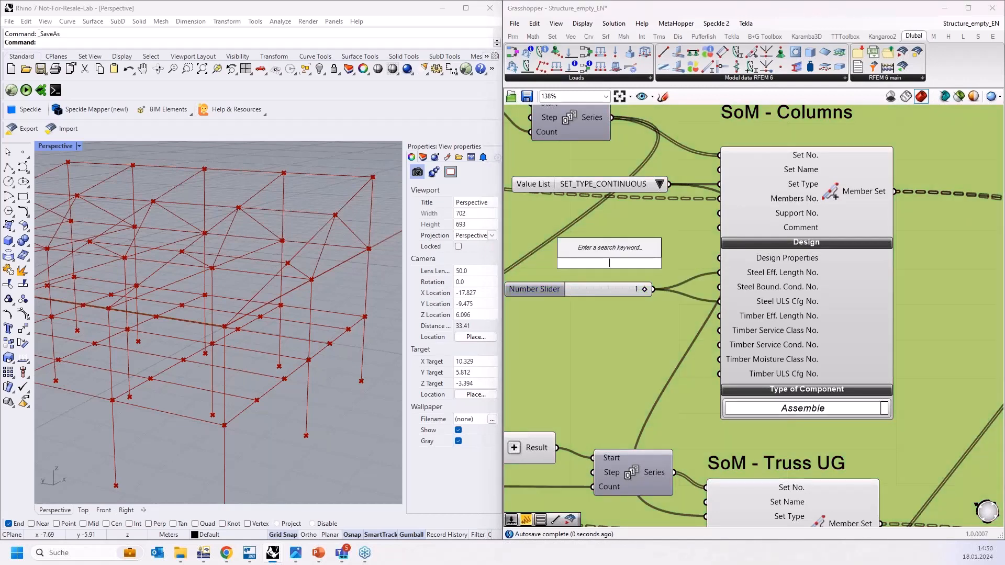
pyautogui.write('bool')
pyautogui.click(608, 236)
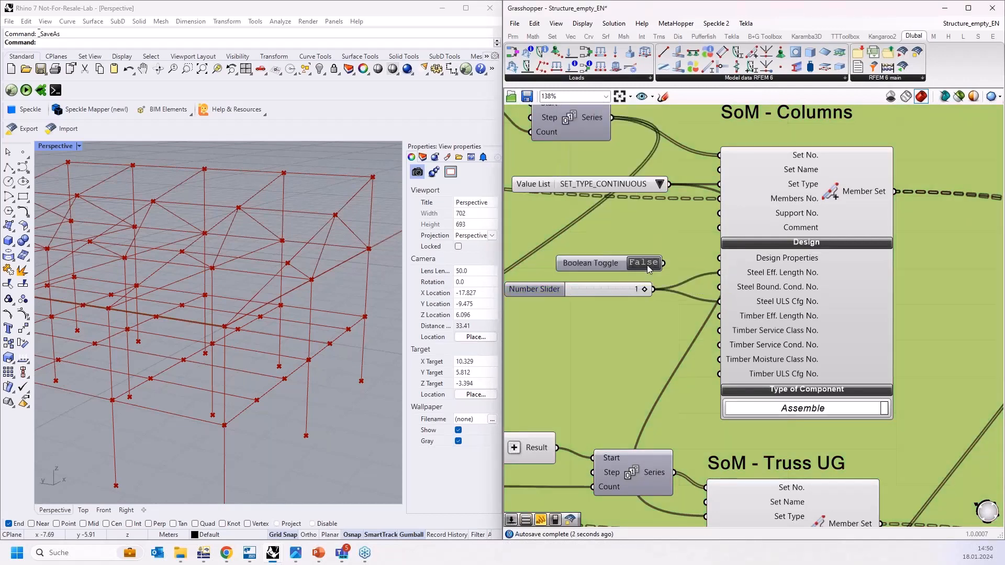
pyautogui.doubleClick(644, 263)
pyautogui.moveTo(664, 263); pyautogui.dragTo(719, 258)
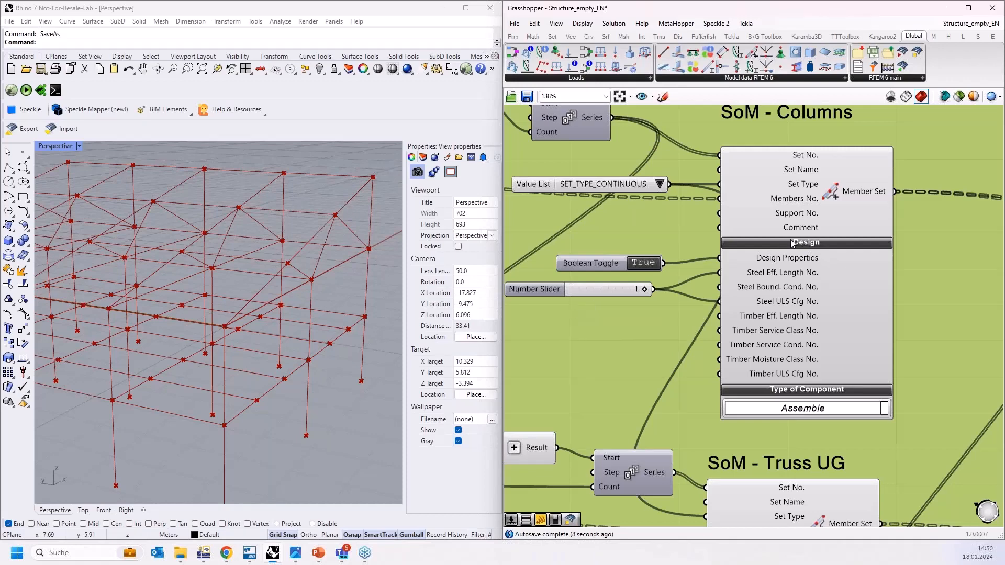
# Switch to RFEM, open the member set 3-5, toggle its Design properties option off and on, and cancel the dialog
pyautogui.click(209, 553)
pyautogui.scroll(5, 675, 153)
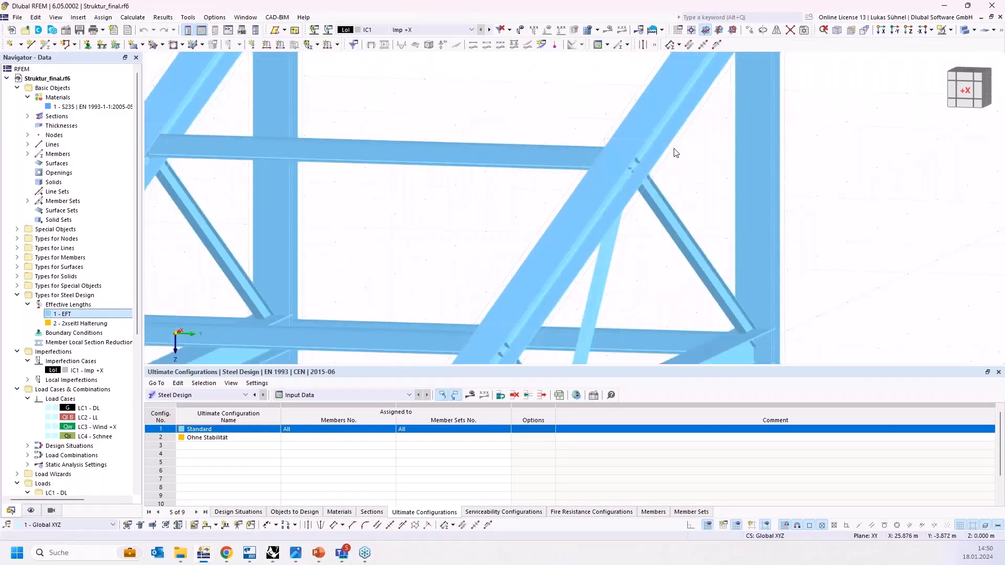
pyautogui.doubleClick(601, 351)
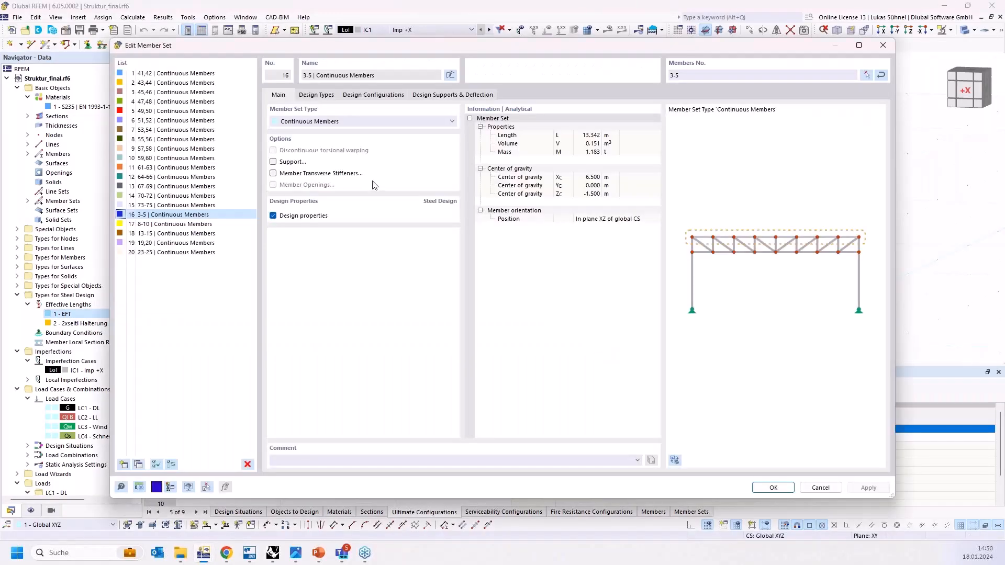
pyautogui.click(273, 216)
pyautogui.click(273, 216)
pyautogui.click(823, 488)
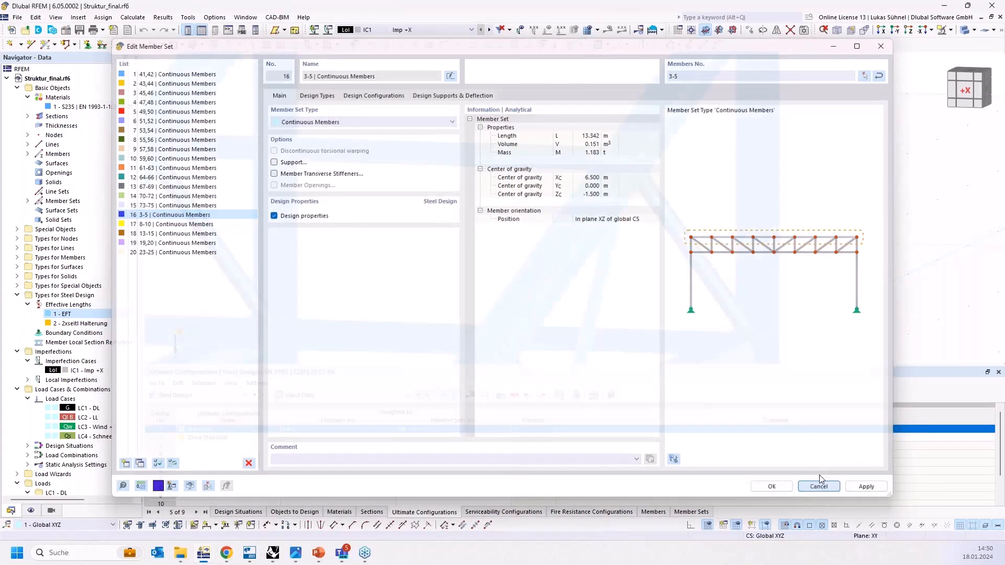
# Return to Grasshopper and expand the Design inputs of the SoM - Truss UG member set component
pyautogui.click(273, 553)
pyautogui.scroll(-5, 618, 291)
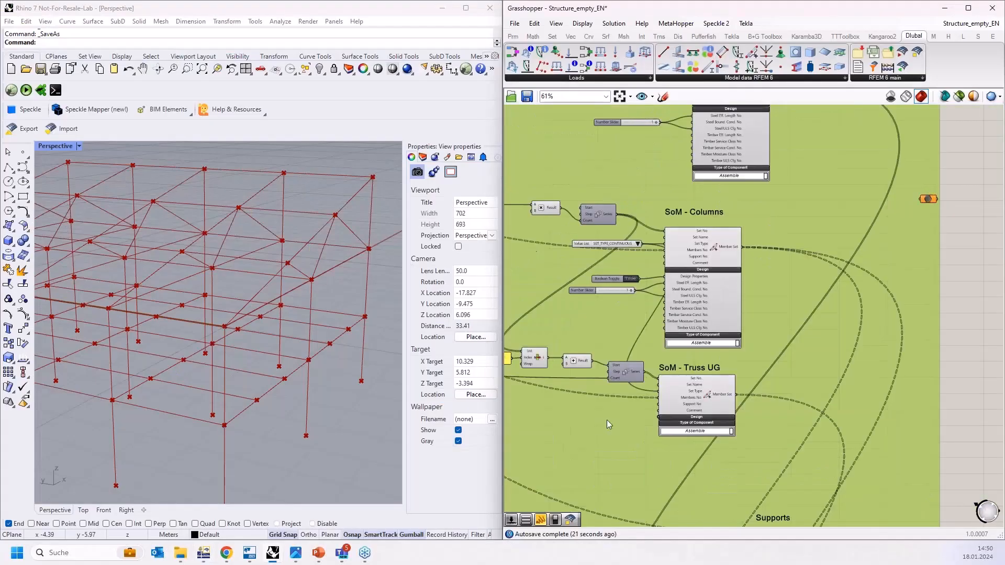
pyautogui.moveTo(607, 420); pyautogui.dragTo(623, 330, button='right')
pyautogui.scroll(4, 675, 336)
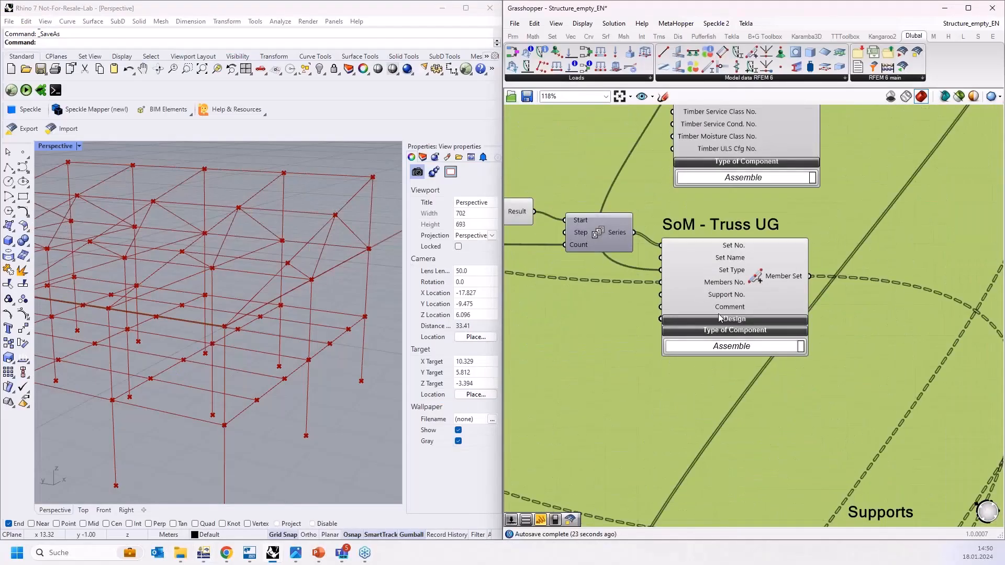
pyautogui.click(721, 321)
# Add a number slider with value 2 and connect it to the Steel Eff. Length No. input of SoM - Truss UG
pyautogui.doubleClick(557, 344)
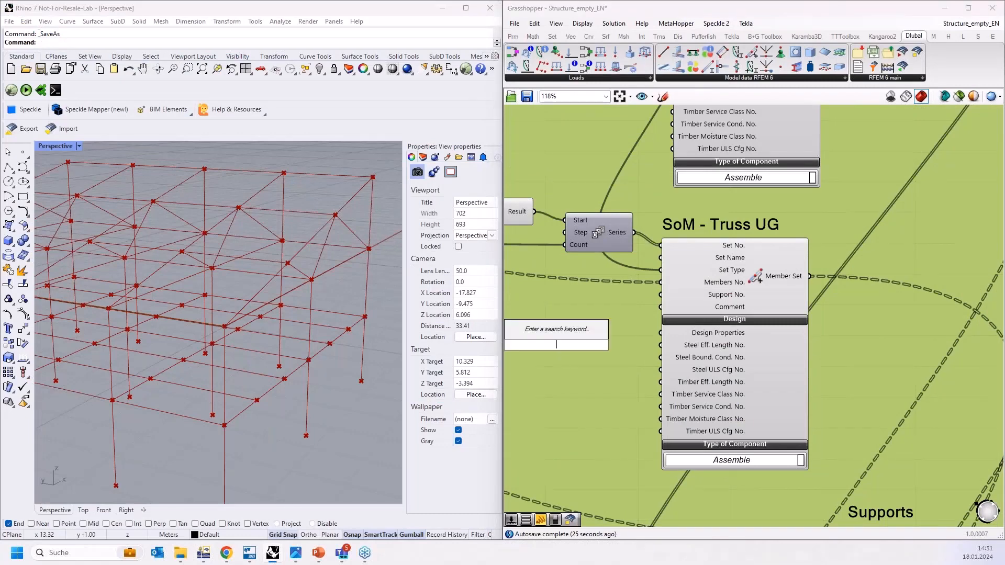
pyautogui.write('2')
pyautogui.press('Return')
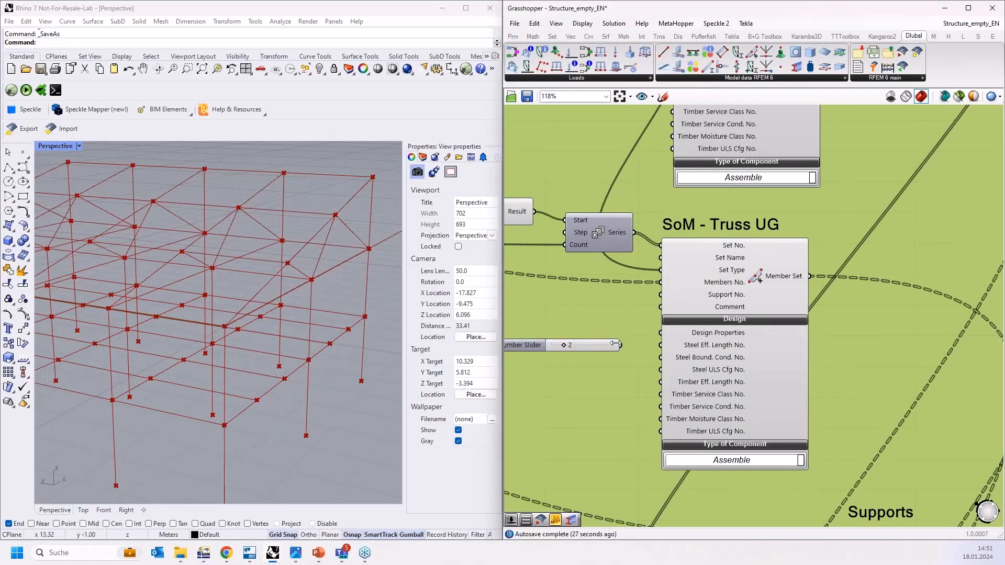
pyautogui.moveTo(618, 344); pyautogui.dragTo(661, 345)
# Duplicate the slider, set the copy to 1 and connect it to the Steel ULS Cfg No. input of SoM - Truss UG
pyautogui.click(590, 350)
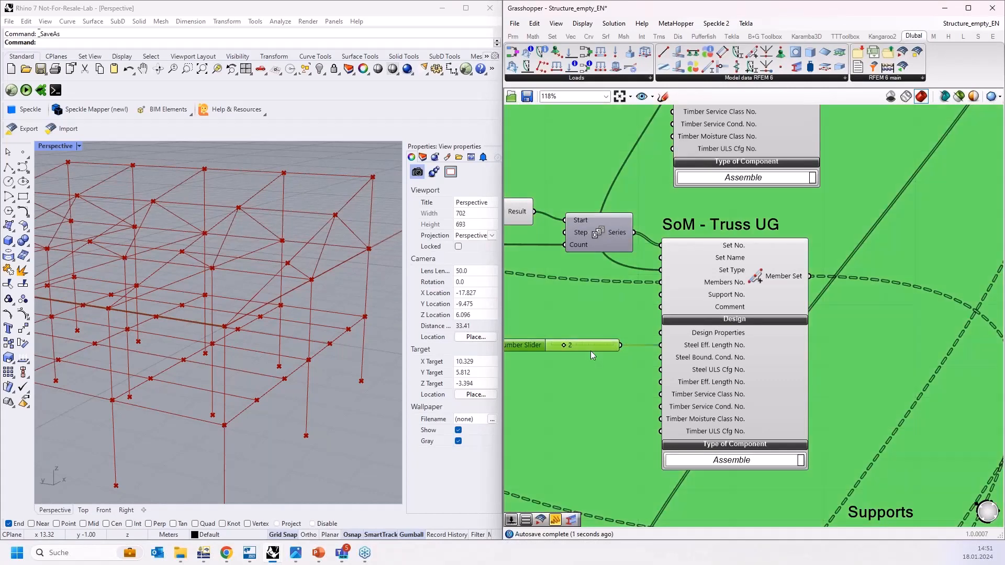
pyautogui.hotkey('ctrl', 'c')
pyautogui.hotkey('ctrl', 'v')
pyautogui.moveTo(564, 362); pyautogui.dragTo(548, 378)
pyautogui.moveTo(612, 377); pyautogui.dragTo(660, 370)
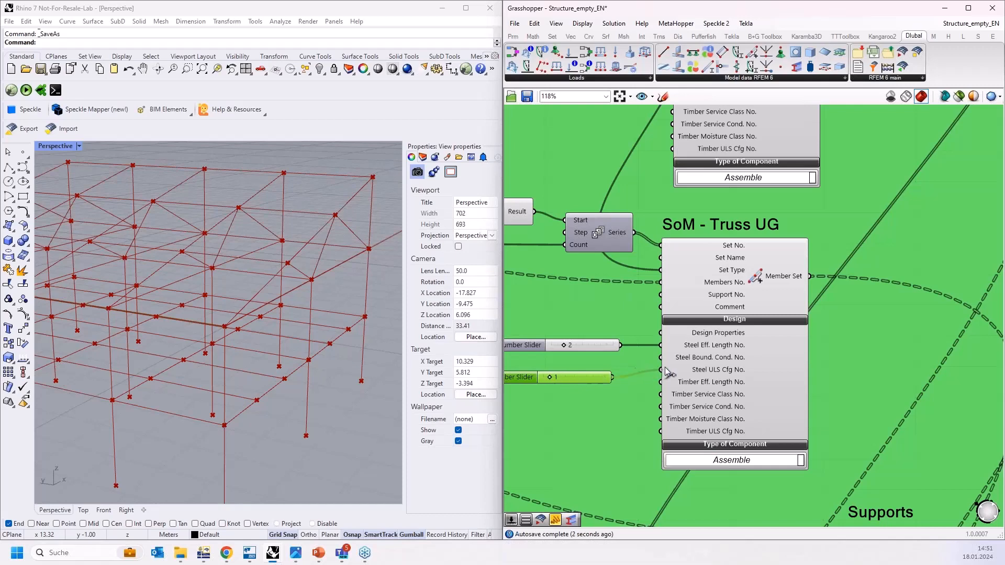
# Add a Boolean Toggle set to True and connect it to the Design Properties input of SoM - Truss UG
pyautogui.doubleClick(590, 321)
pyautogui.write('bool')
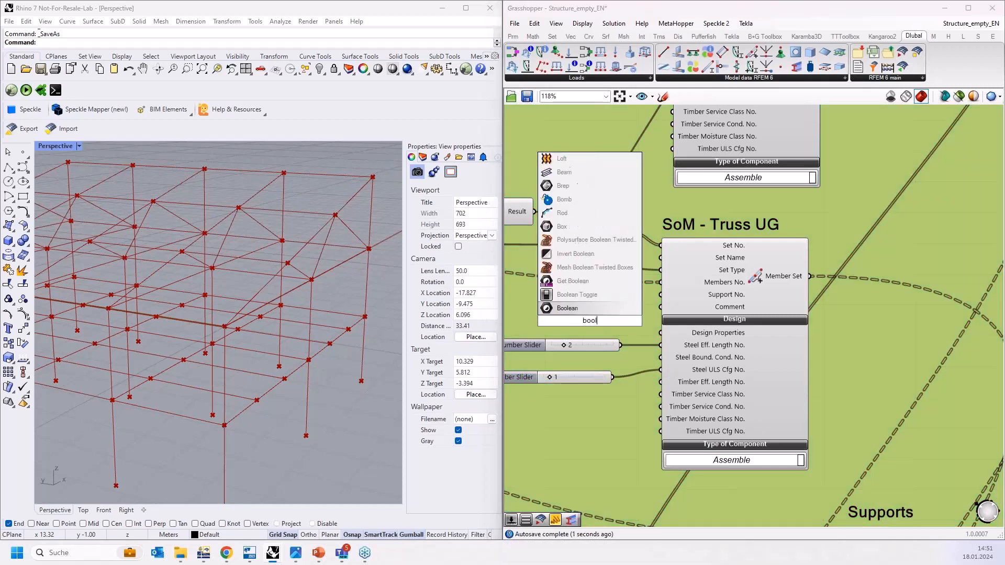
pyautogui.click(591, 299)
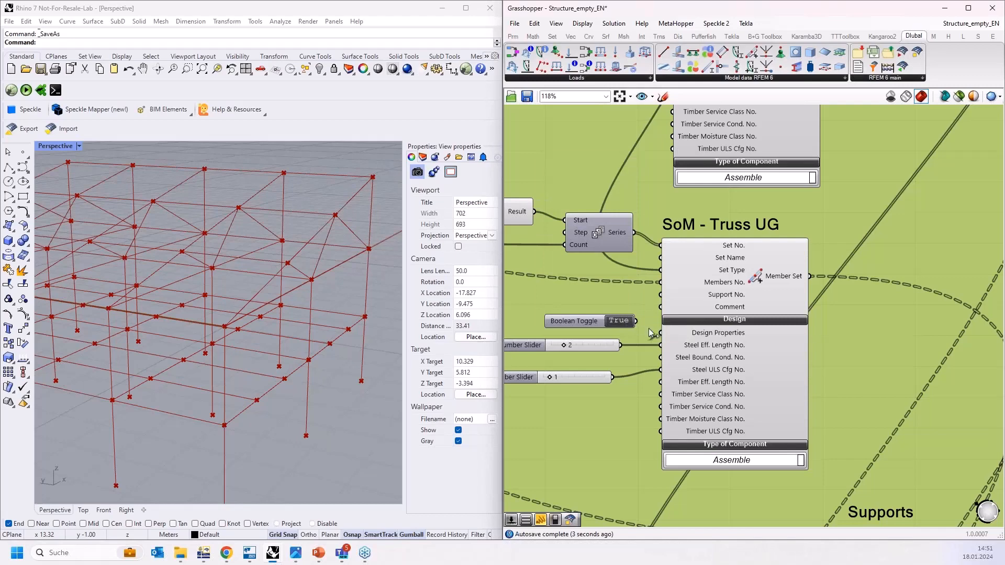
pyautogui.scroll(-3, 752, 404)
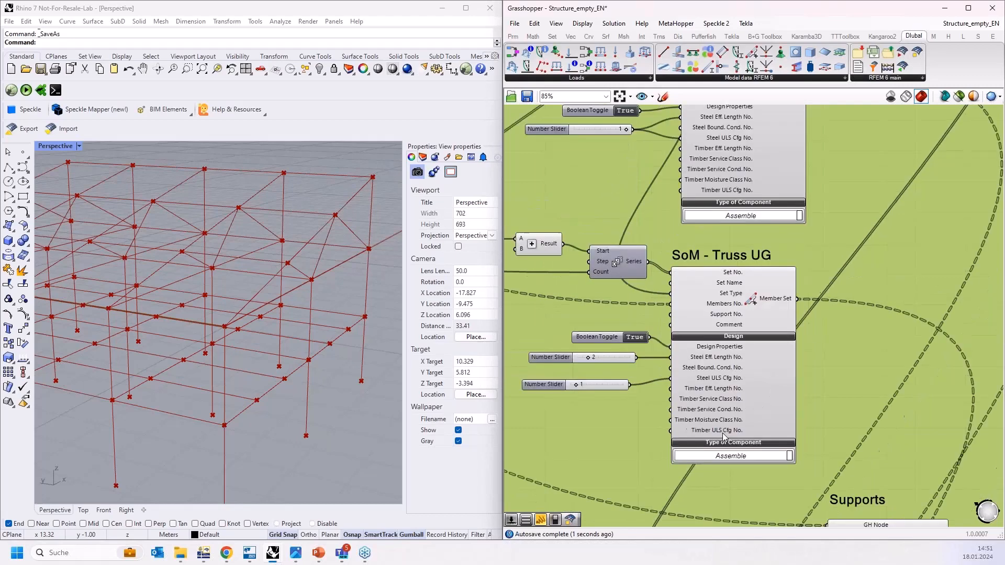
pyautogui.scroll(-2, 828, 291)
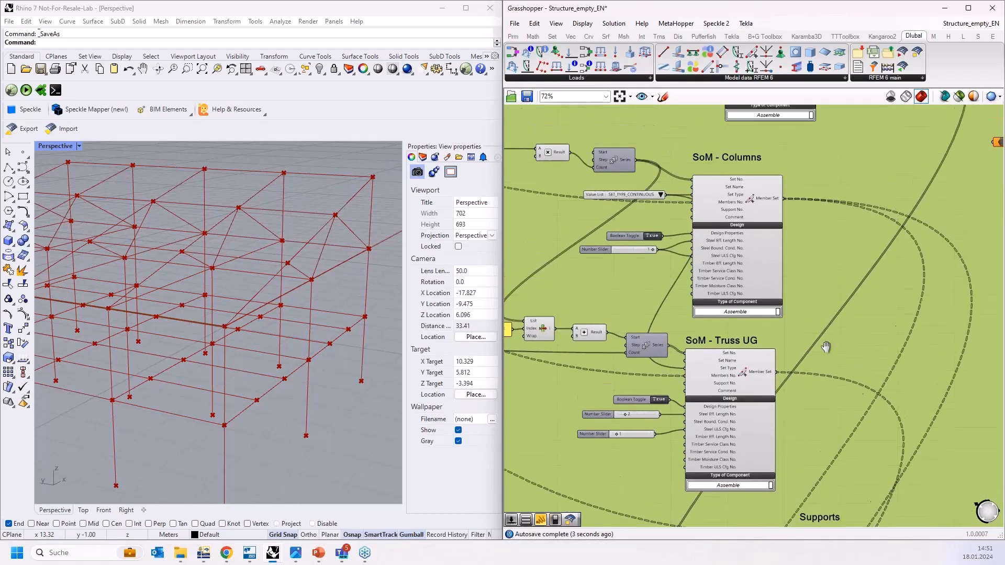
# Examine the member number lists feeding the SoM - Columns and SoM - Truss UG member set components
pyautogui.scroll(-2, 805, 372)
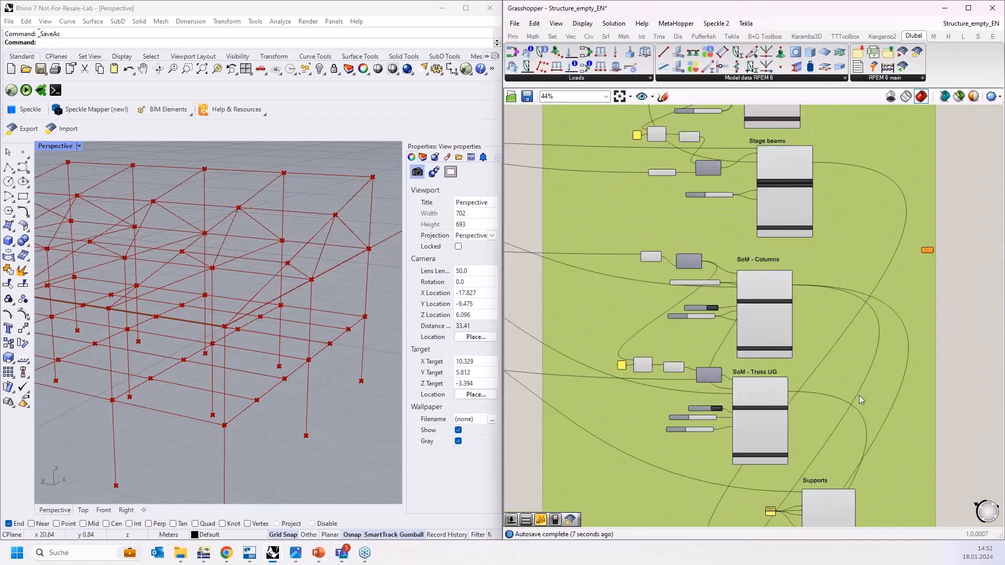
pyautogui.moveTo(849, 366); pyautogui.dragTo(796, 315, button='right')
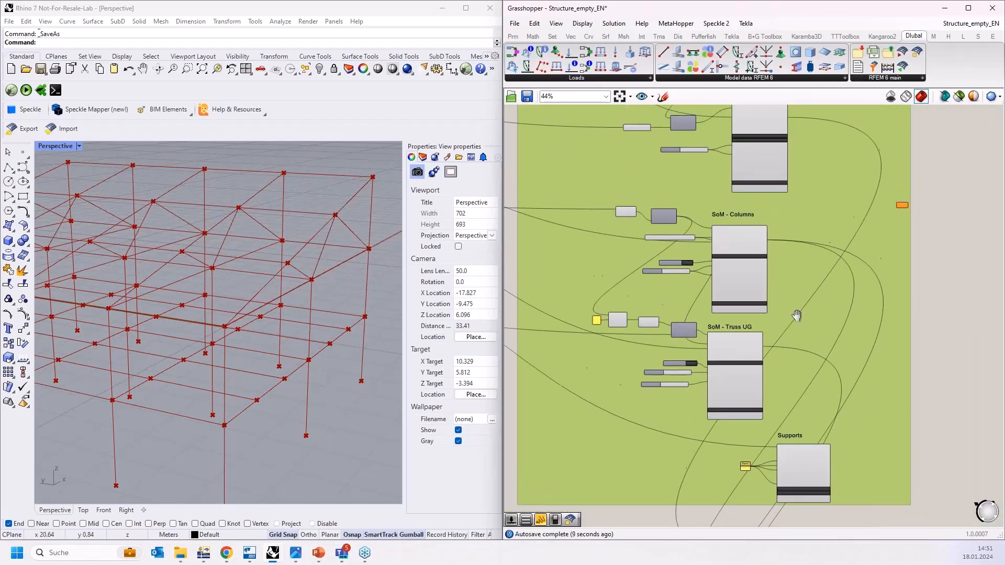
pyautogui.scroll(4, 706, 428)
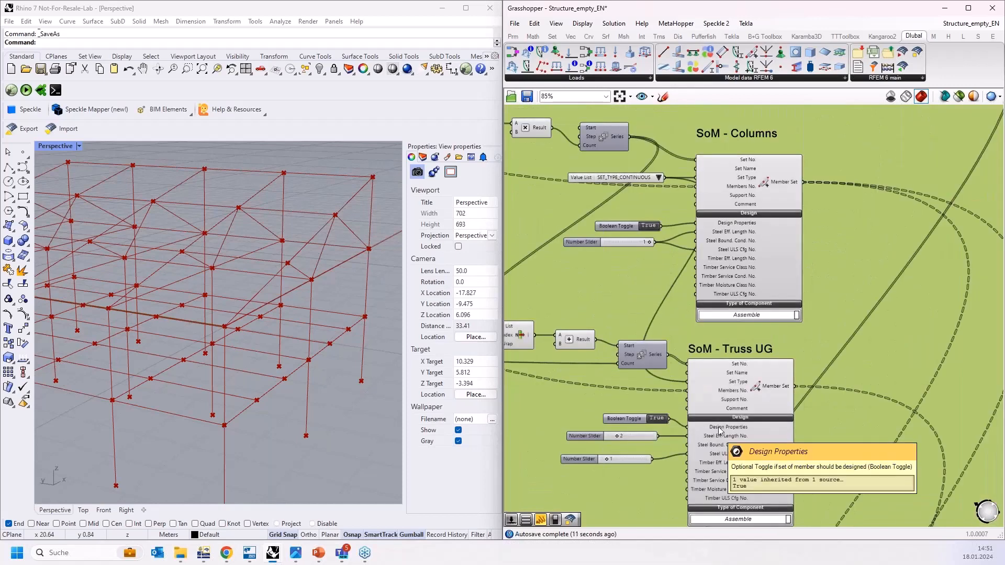
pyautogui.scroll(-3, 720, 430)
pyautogui.scroll(5, 749, 448)
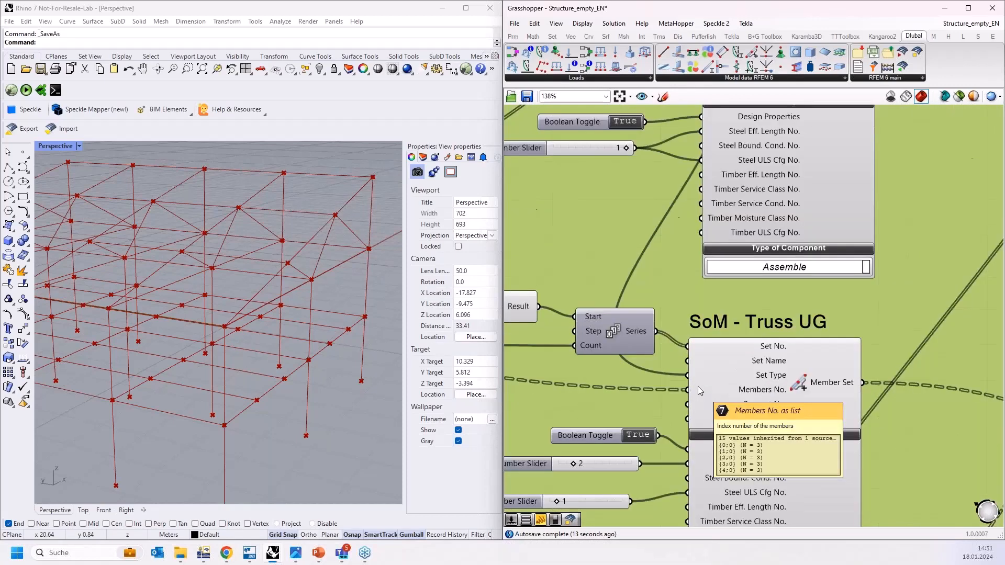
pyautogui.moveTo(669, 249); pyautogui.dragTo(694, 389, button='right')
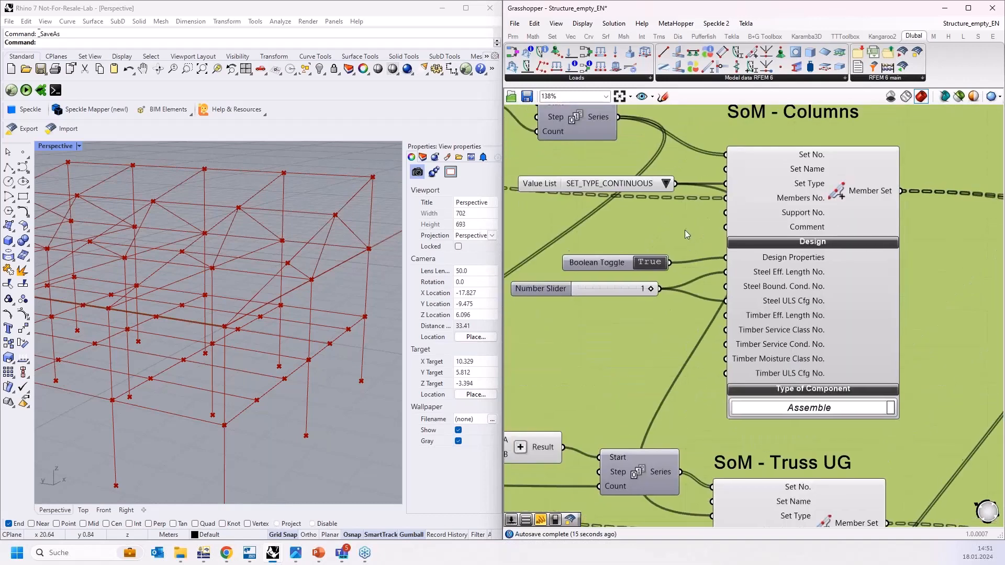
pyautogui.moveTo(684, 231); pyautogui.dragTo(696, 360, button='right')
pyautogui.scroll(3, 717, 257)
pyautogui.scroll(-3, 708, 231)
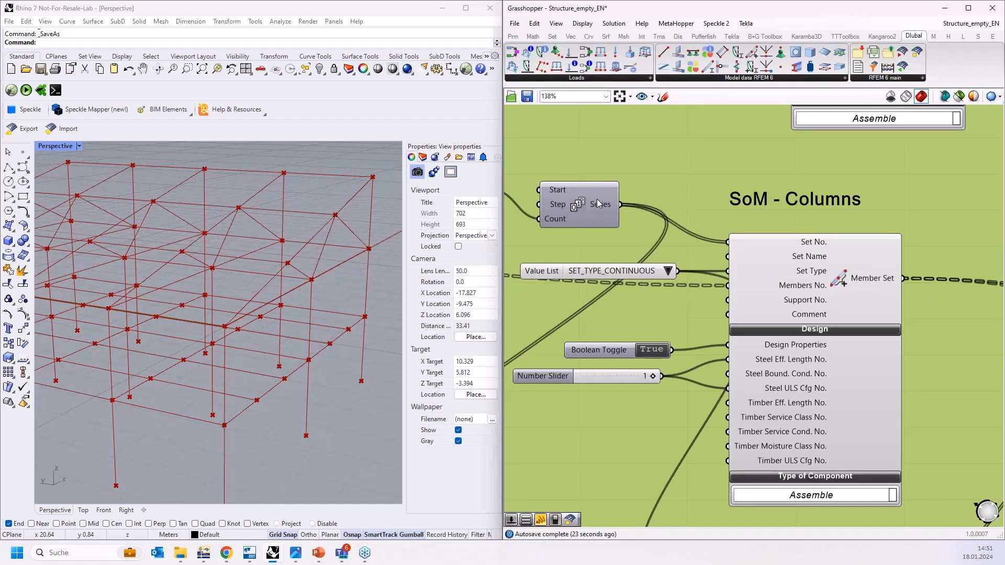
pyautogui.moveTo(740, 289)
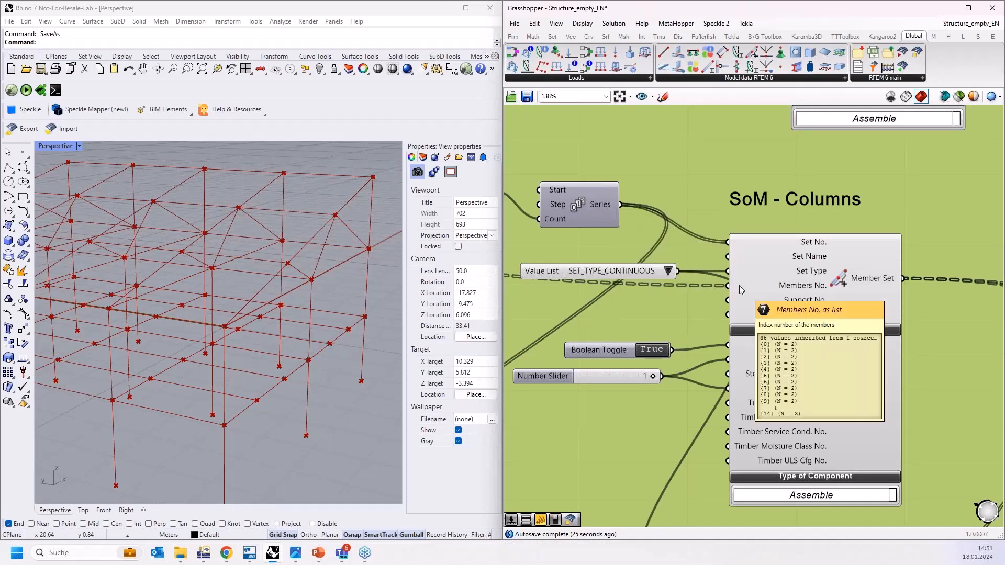
pyautogui.moveTo(698, 308); pyautogui.dragTo(753, 304, button='right')
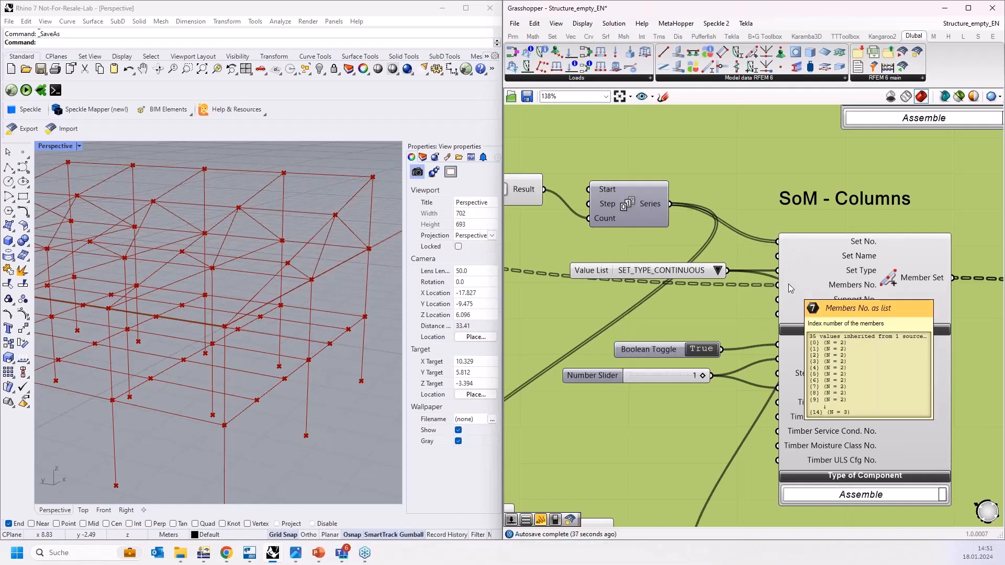
pyautogui.moveTo(786, 287)
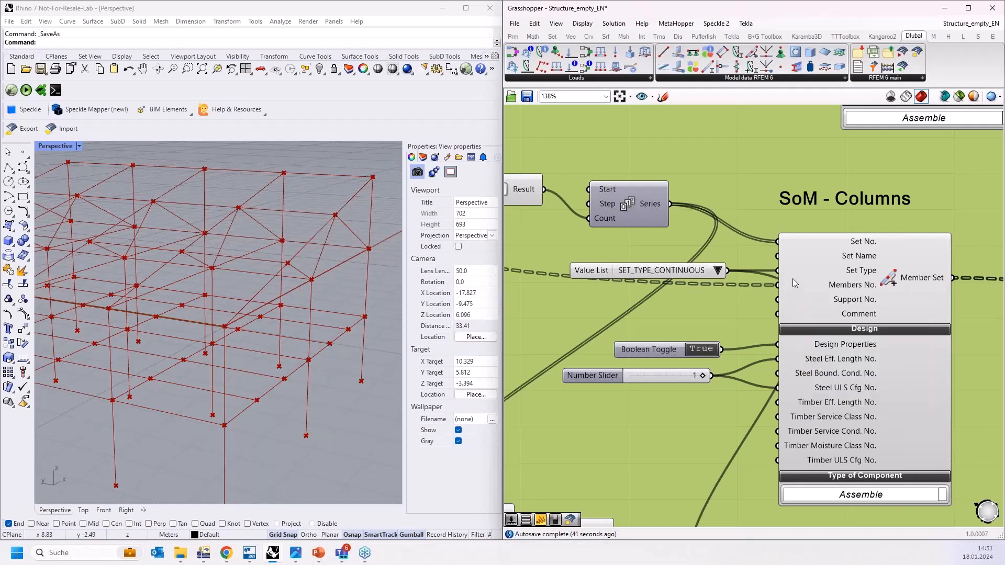
# Graft the Set No. inputs of the SoM - Columns and SoM - Truss UG member set components
pyautogui.rightClick(791, 246)
pyautogui.click(816, 319)
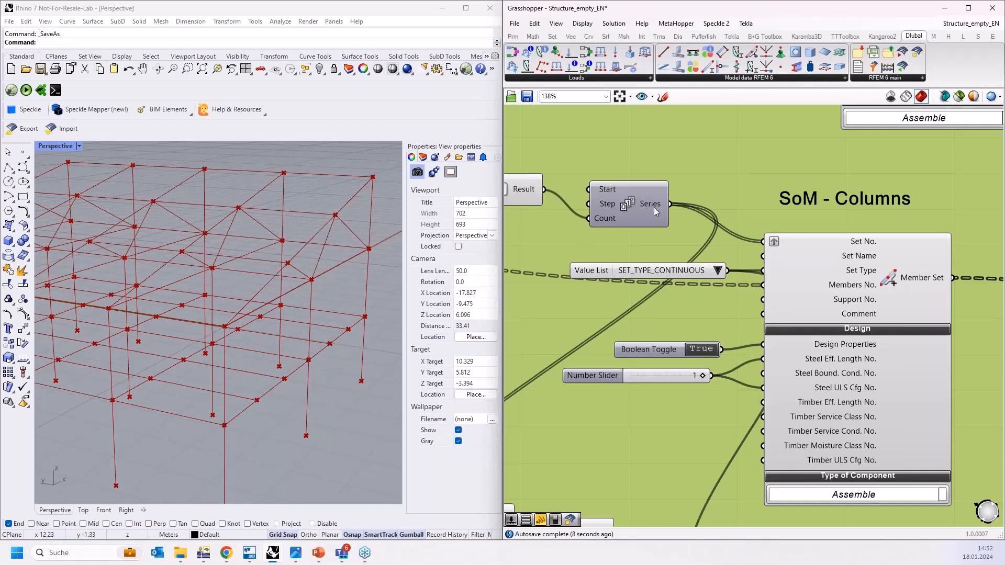
pyautogui.scroll(-4, 654, 210)
pyautogui.scroll(3, 733, 346)
pyautogui.scroll(1, 735, 357)
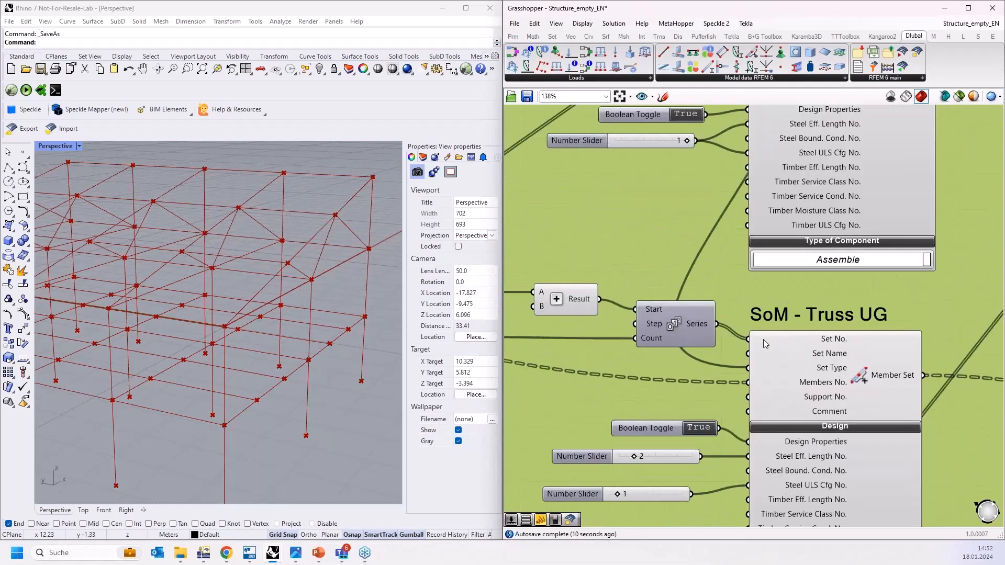
pyautogui.rightClick(762, 339)
pyautogui.click(788, 419)
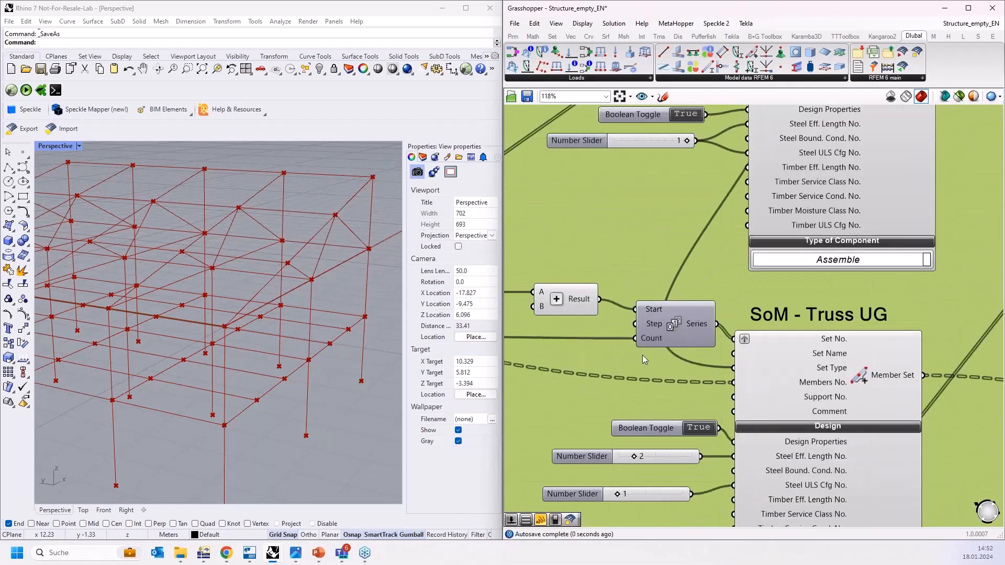
# Add the ungrouped components at the lower end of the definition, with their input sliders, to the group directly above them
pyautogui.scroll(-8, 642, 355)
pyautogui.moveTo(820, 336); pyautogui.dragTo(823, 223, button='right')
pyautogui.moveTo(771, 439); pyautogui.dragTo(783, 335, button='right')
pyautogui.scroll(3, 728, 361)
pyautogui.moveTo(748, 481); pyautogui.dragTo(544, 105)
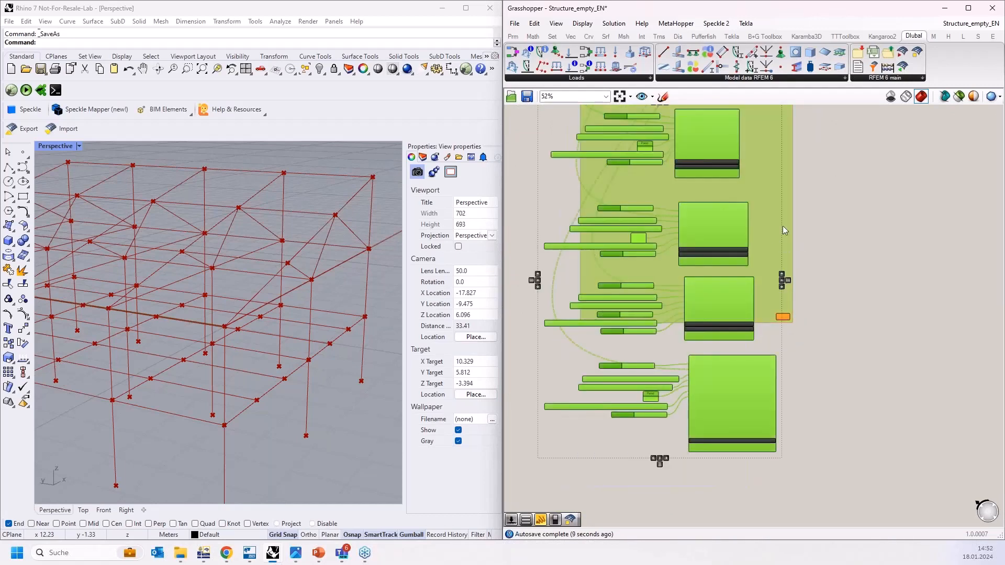
pyautogui.rightClick(764, 221)
pyautogui.click(802, 311)
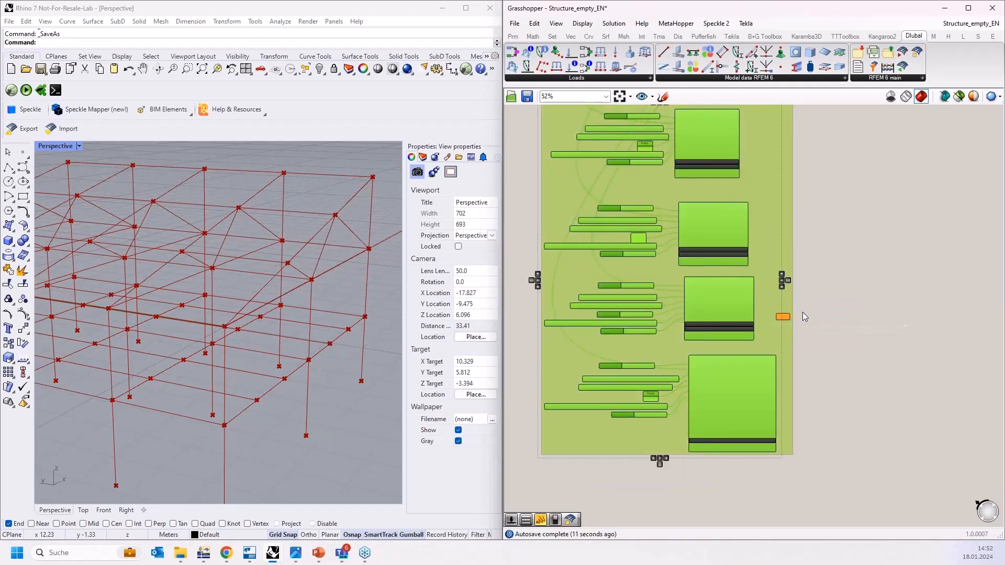
pyautogui.click(832, 306)
# Move the empty data parameter of the green structure group up beside the Truss diagonals component
pyautogui.moveTo(843, 377); pyautogui.dragTo(840, 450, button='right')
pyautogui.scroll(-4, 843, 435)
pyautogui.moveTo(884, 226); pyautogui.dragTo(878, 423, button='right')
pyautogui.moveTo(829, 358); pyautogui.dragTo(797, 177)
pyautogui.moveTo(791, 180); pyautogui.dragTo(807, 300, button='right')
pyautogui.moveTo(873, 300); pyautogui.dragTo(831, 150, button='right')
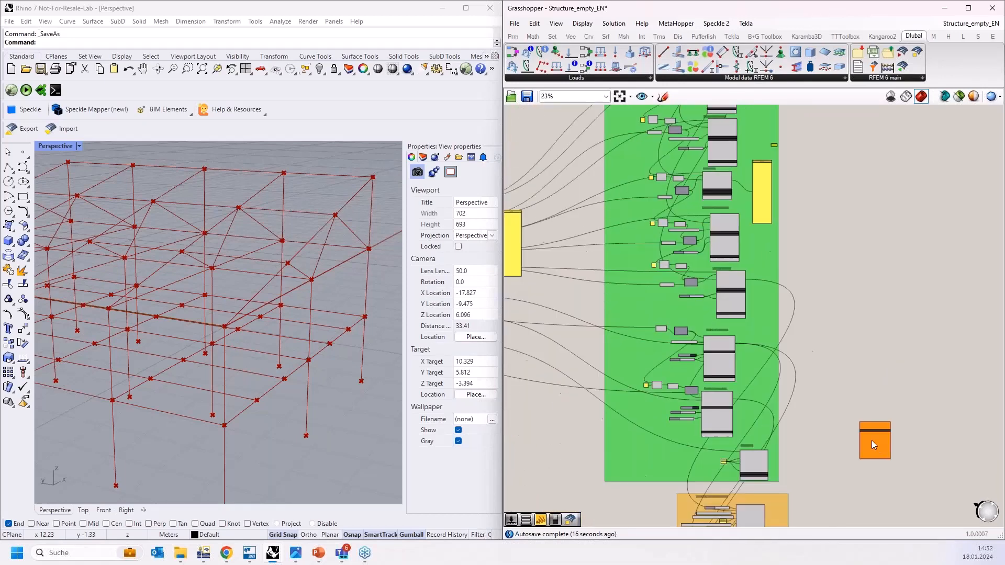
# Examine the Input parameter of the RFEM export component
pyautogui.scroll(9, 871, 438)
pyautogui.scroll(2, 828, 388)
pyautogui.moveTo(849, 374); pyautogui.dragTo(815, 348)
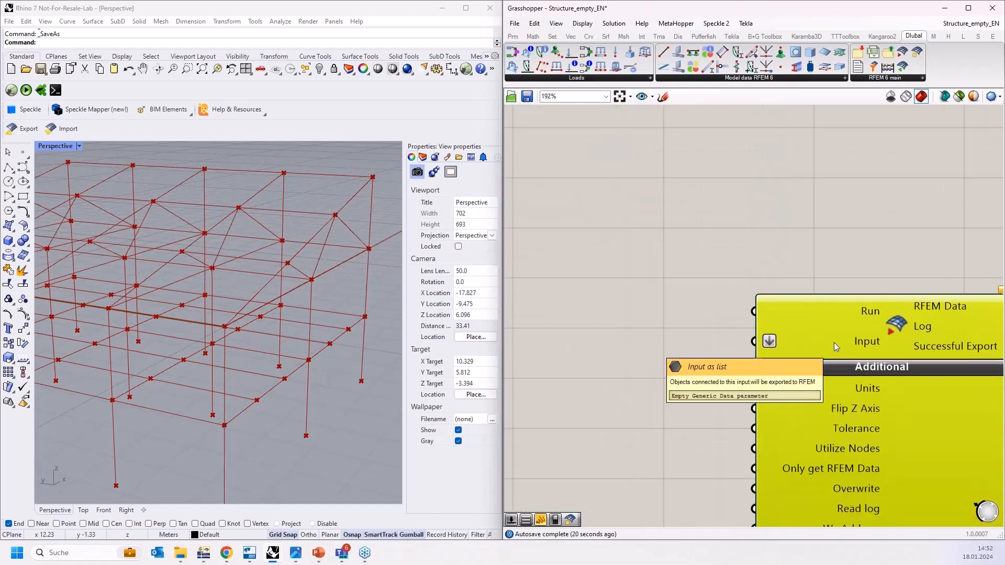
pyautogui.scroll(-8, 840, 350)
pyautogui.scroll(-8, 865, 447)
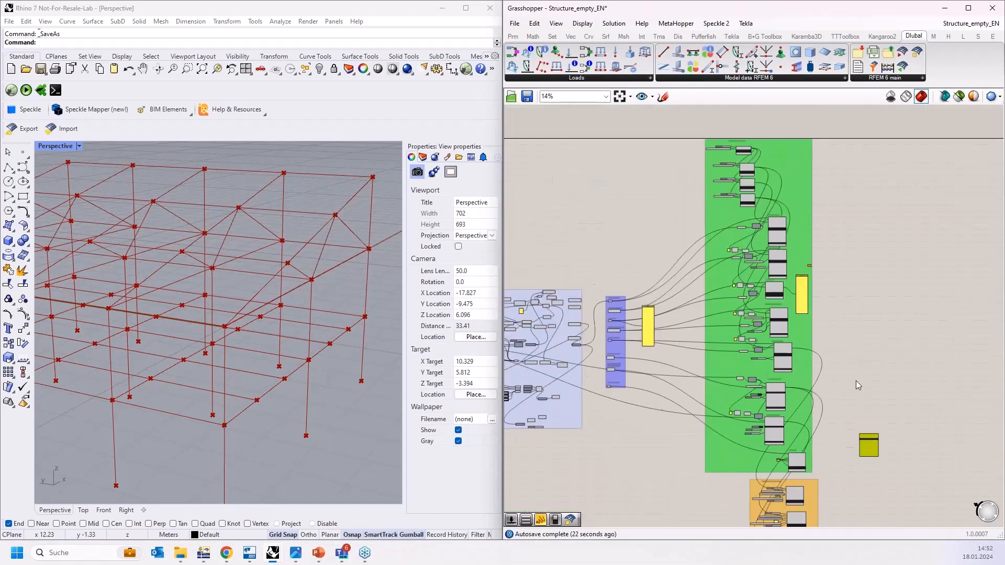
# Remove the data parameter from the green structure group and move it up beside the Materials & Sections components
pyautogui.moveTo(835, 296); pyautogui.dragTo(806, 418, button='right')
pyautogui.scroll(6, 780, 386)
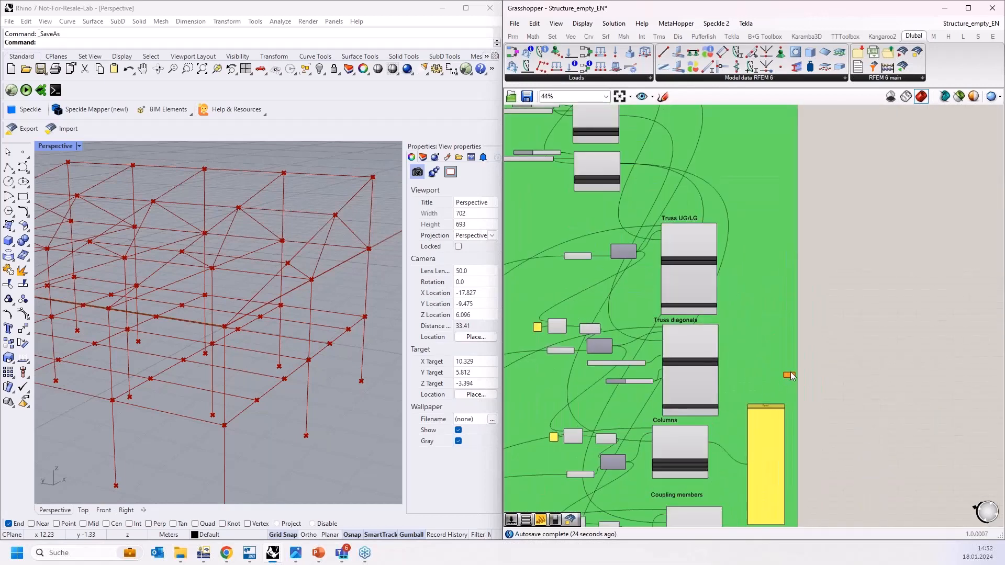
pyautogui.scroll(3, 788, 376)
pyautogui.rightClick(787, 376)
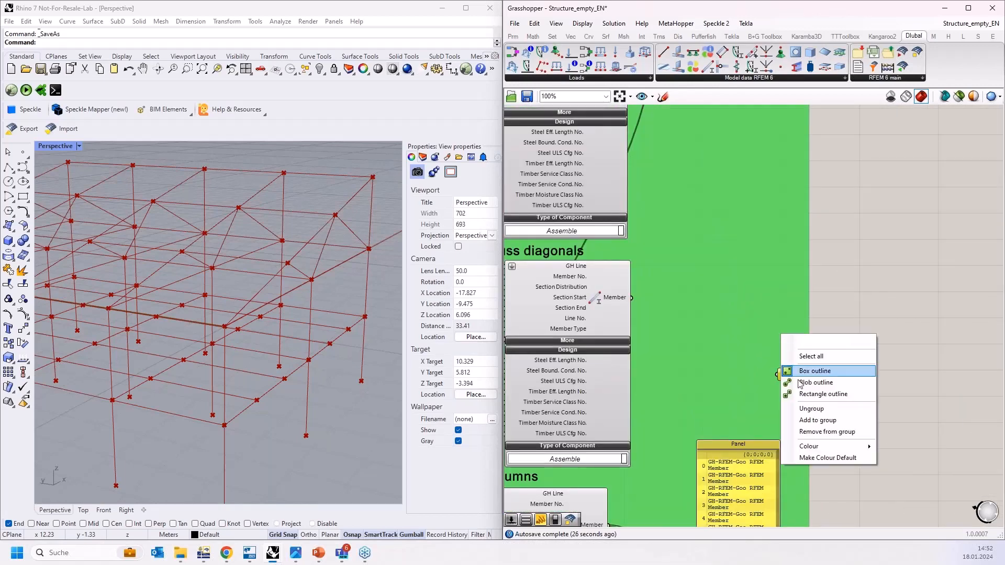
pyautogui.click(832, 432)
pyautogui.scroll(-5, 840, 450)
pyautogui.moveTo(824, 425); pyautogui.dragTo(732, 194)
pyautogui.scroll(6, 732, 194)
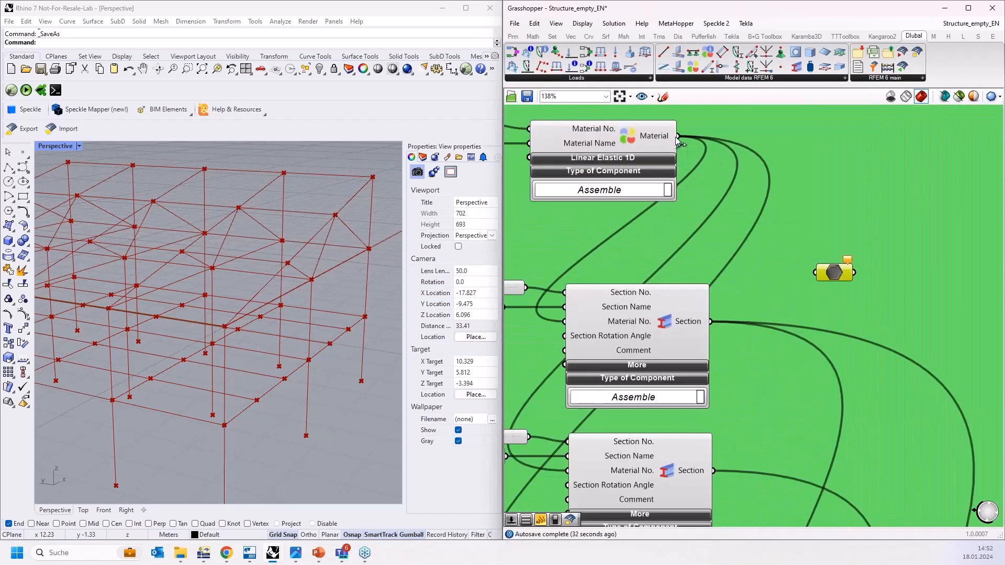
# Connect the Material output, the Section outputs and the Truss UG/LG Member output to the data parameter
pyautogui.moveTo(677, 136); pyautogui.dragTo(815, 272)
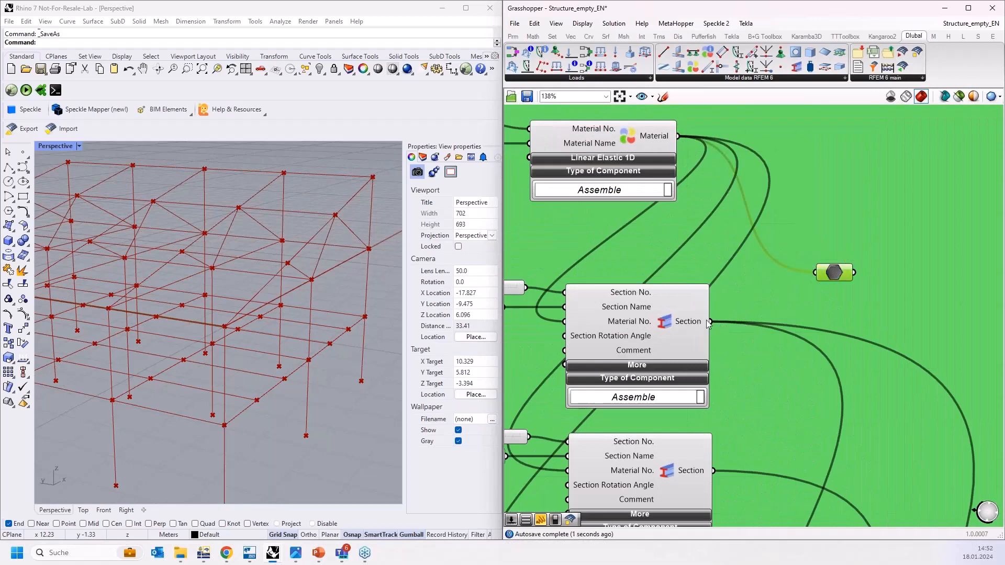
pyautogui.moveTo(709, 322); pyautogui.dragTo(814, 272)
pyautogui.moveTo(715, 470); pyautogui.dragTo(815, 272)
pyautogui.scroll(-5, 744, 211)
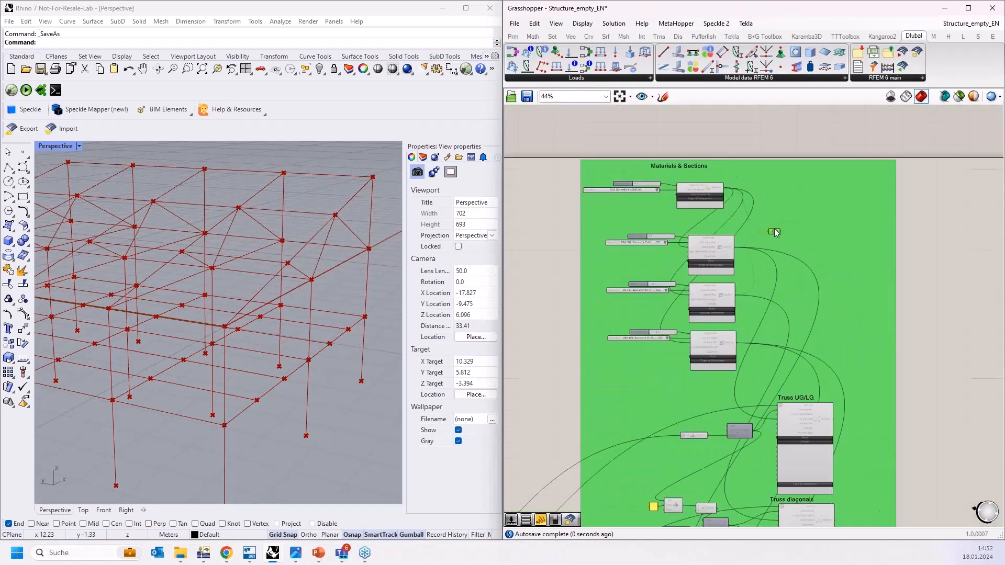
pyautogui.scroll(4, 832, 372)
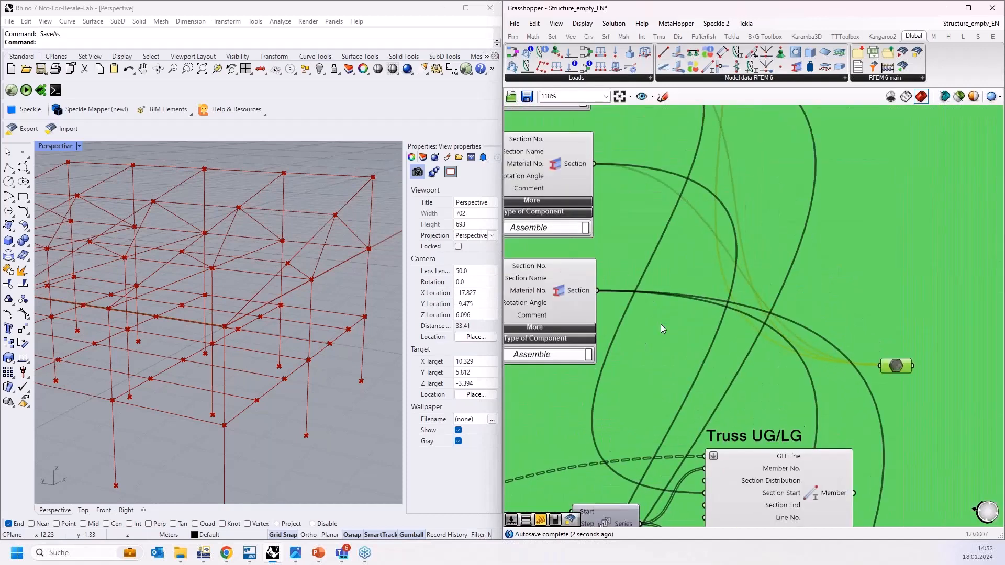
pyautogui.moveTo(802, 331); pyautogui.dragTo(671, 139, button='right')
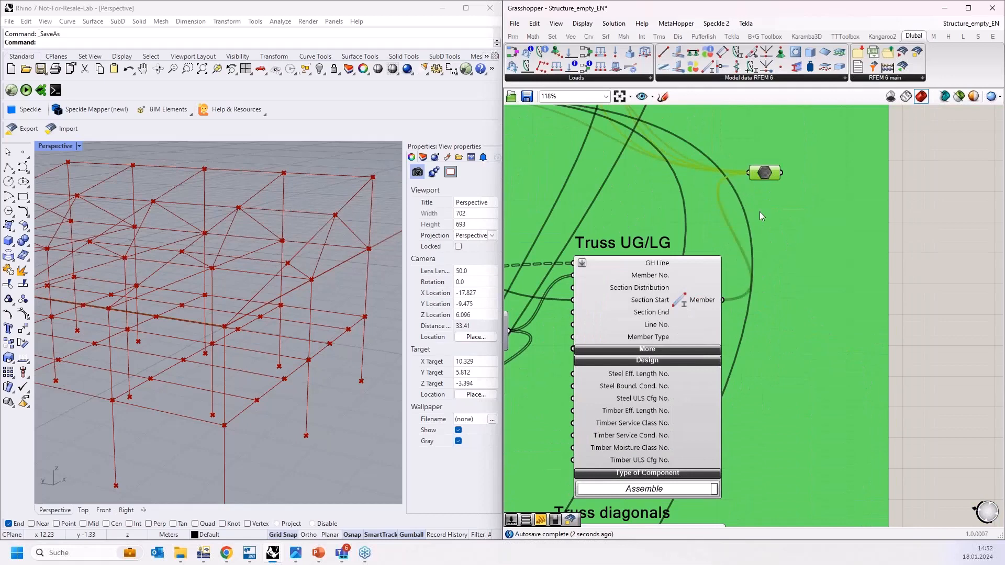
# Move the data parameter down along the member components and connect the Member outputs of Truss diagonals and Columns to it
pyautogui.moveTo(778, 180); pyautogui.dragTo(821, 450)
pyautogui.scroll(-4, 824, 304)
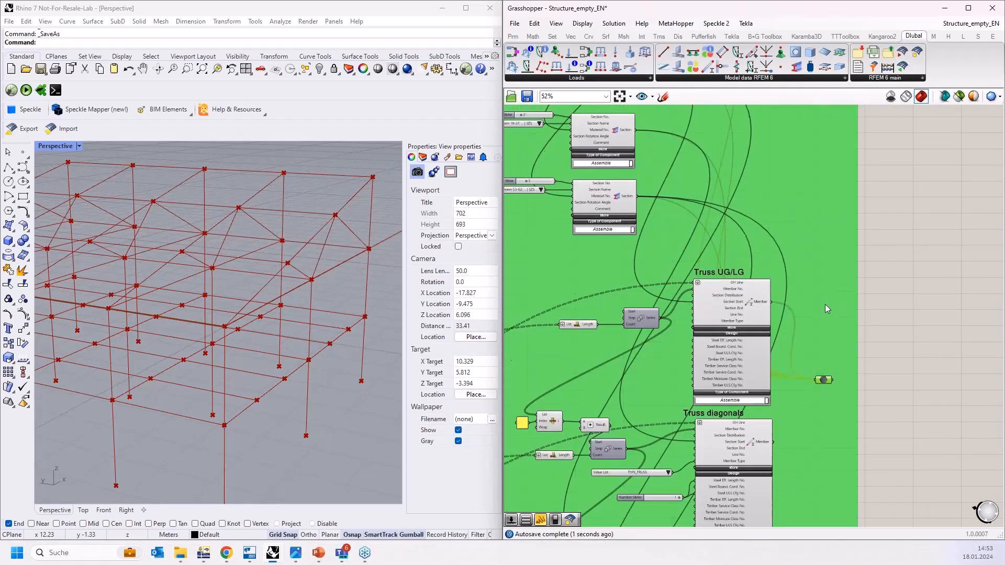
pyautogui.scroll(3, 803, 282)
pyautogui.moveTo(819, 212); pyautogui.dragTo(805, 329)
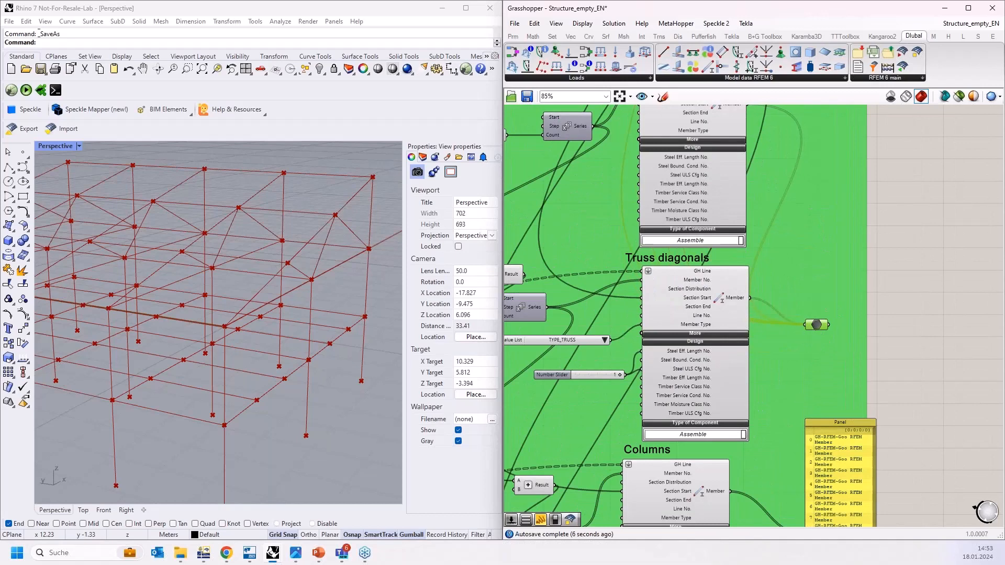
pyautogui.moveTo(813, 333); pyautogui.dragTo(835, 214, button='right')
pyautogui.moveTo(837, 208); pyautogui.dragTo(782, 364)
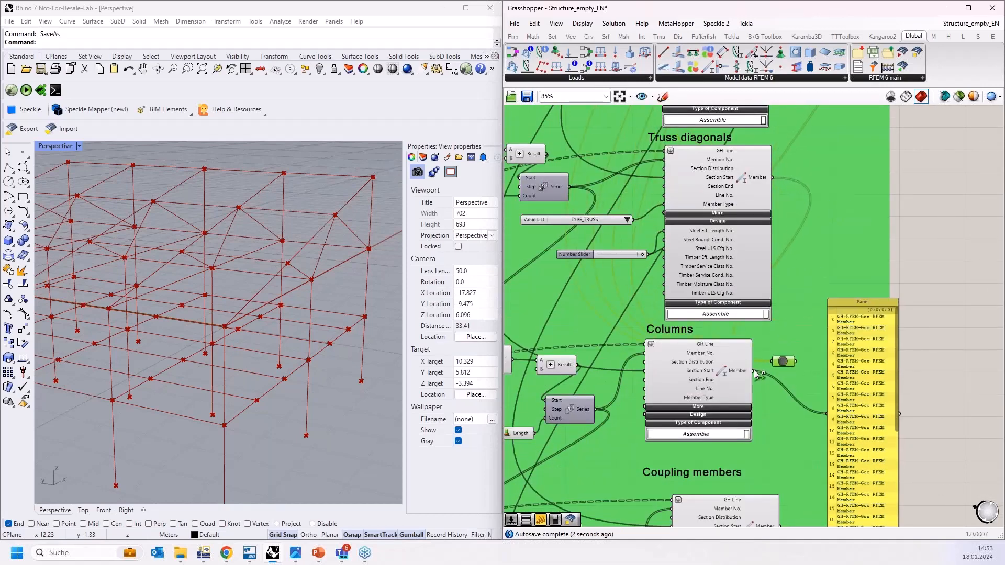
# Move the data parameter beside Coupling members and connect the Member outputs of Coupling members and Stage beams to it
pyautogui.scroll(-4, 788, 269)
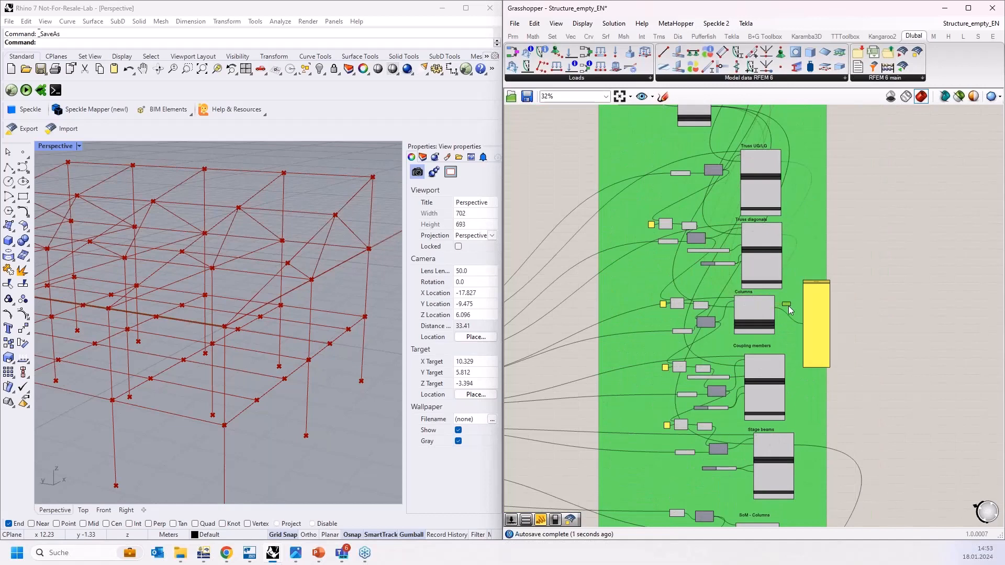
pyautogui.scroll(4, 820, 417)
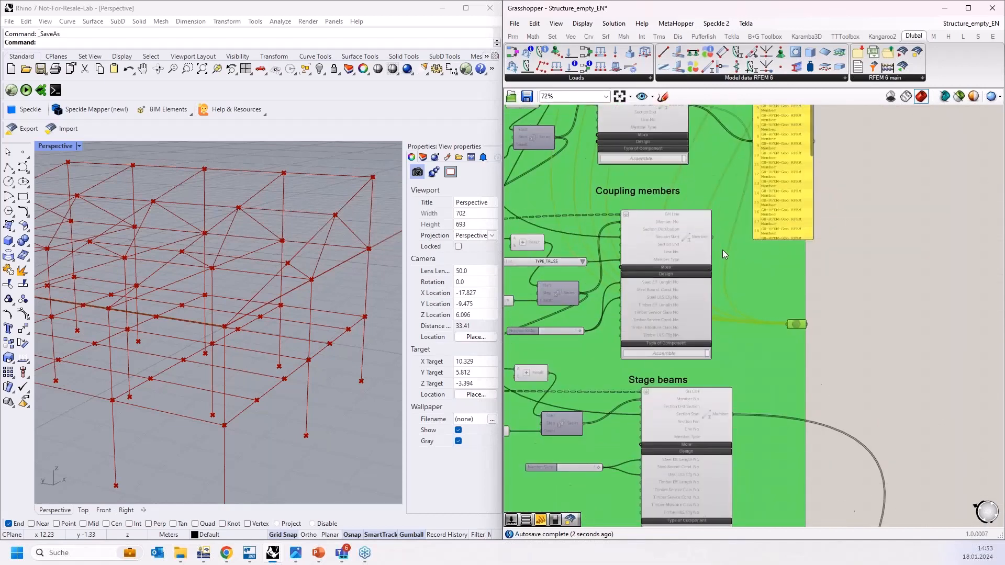
pyautogui.moveTo(713, 237); pyautogui.dragTo(790, 325)
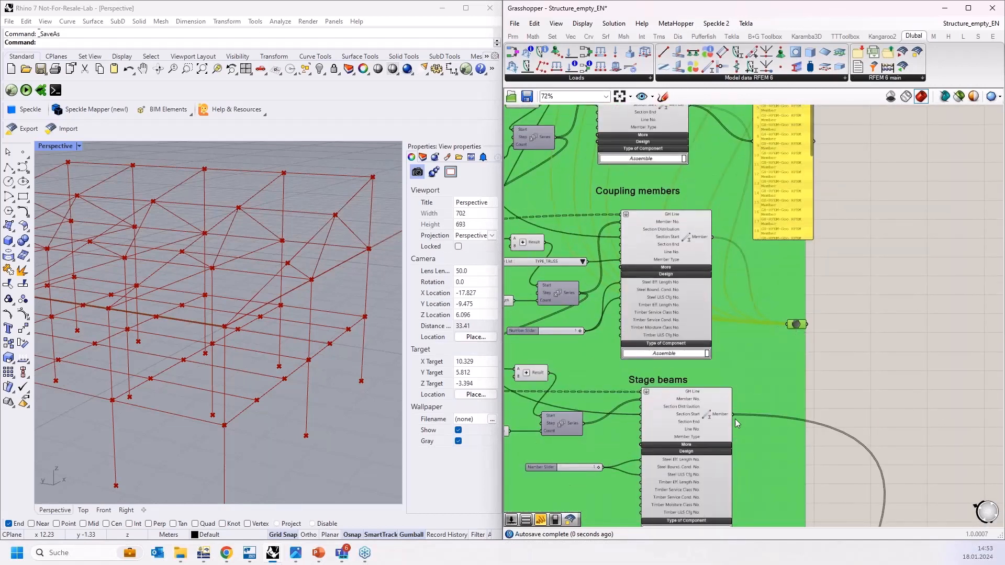
pyautogui.keyDown('shift'); pyautogui.moveTo(736, 415); pyautogui.dragTo(796, 322); pyautogui.keyUp('shift')
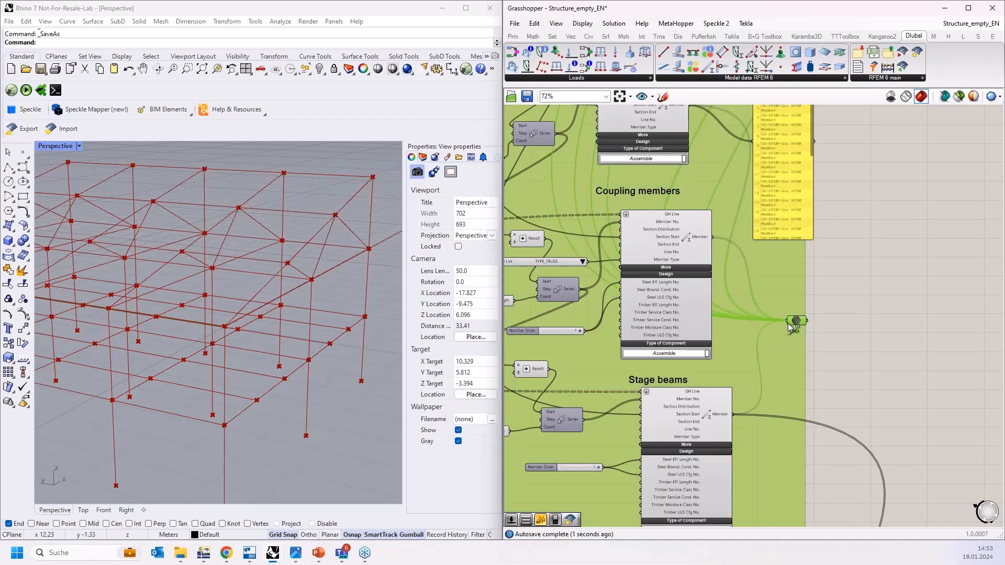
# Move the structure data parameter down beside the SoM - Columns and SoM - Truss UG components, just outside the green group
pyautogui.scroll(-4, 805, 262)
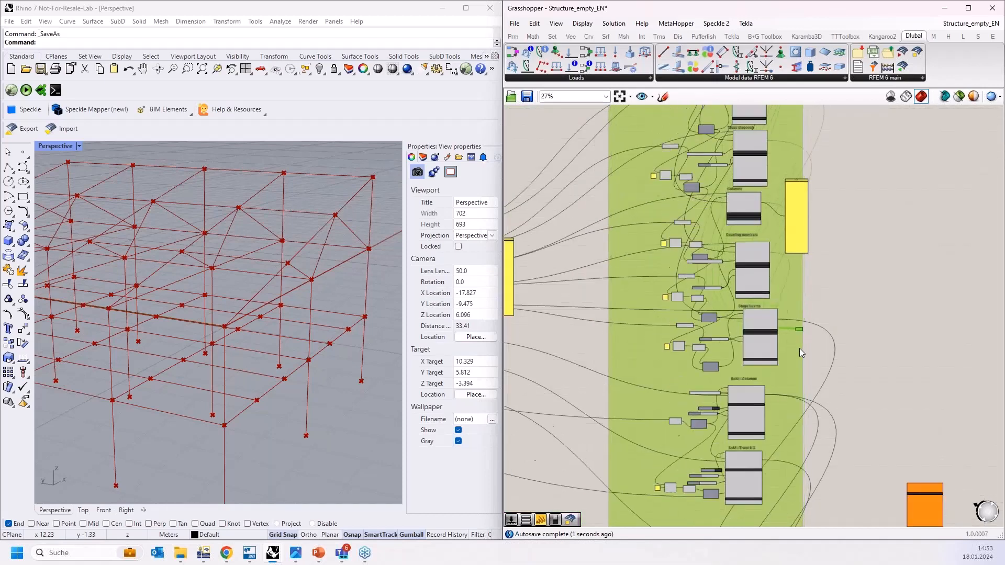
pyautogui.scroll(3, 804, 278)
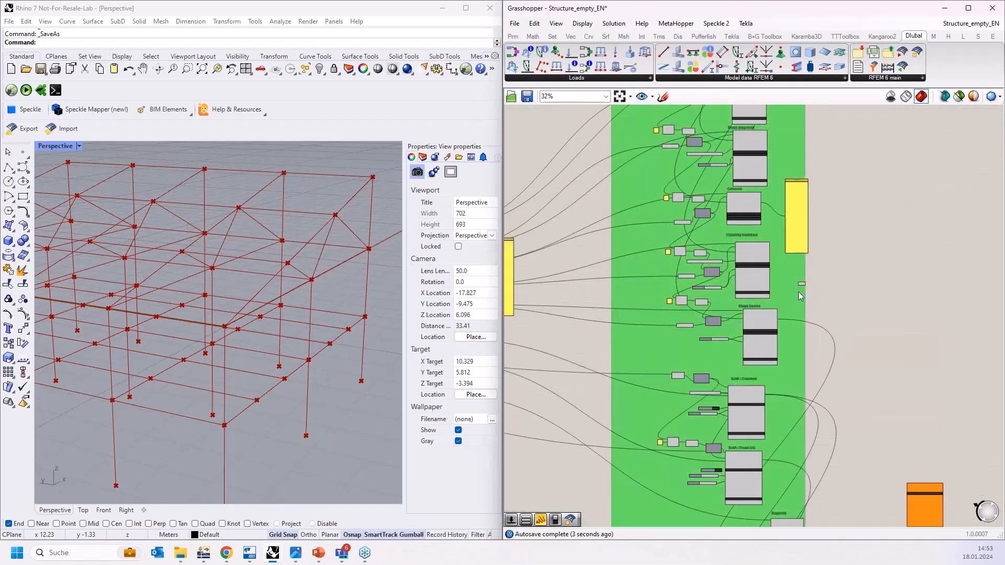
pyautogui.moveTo(804, 279); pyautogui.dragTo(798, 476)
pyautogui.moveTo(838, 417); pyautogui.dragTo(843, 235, button='right')
pyautogui.moveTo(802, 296); pyautogui.dragTo(828, 379)
pyautogui.scroll(2, 848, 424)
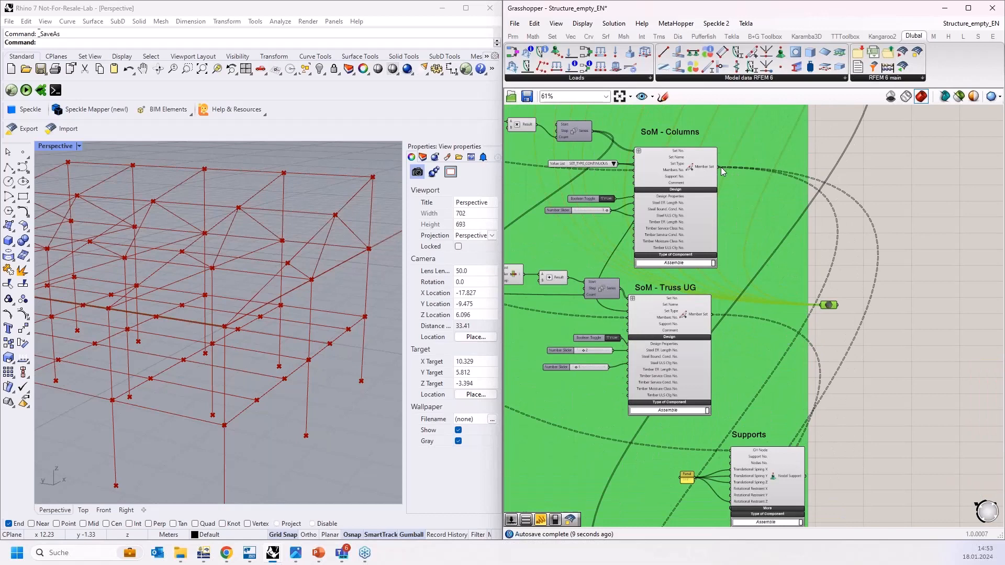
# Connect the Member Set outputs of SoM - Columns and SoM - Truss UG and the Nodal Support output to the structure data parameter
pyautogui.keyDown('shift'); pyautogui.moveTo(720, 167); pyautogui.dragTo(821, 309); pyautogui.keyUp('shift')
pyautogui.hotkey('ctrl', 'z')
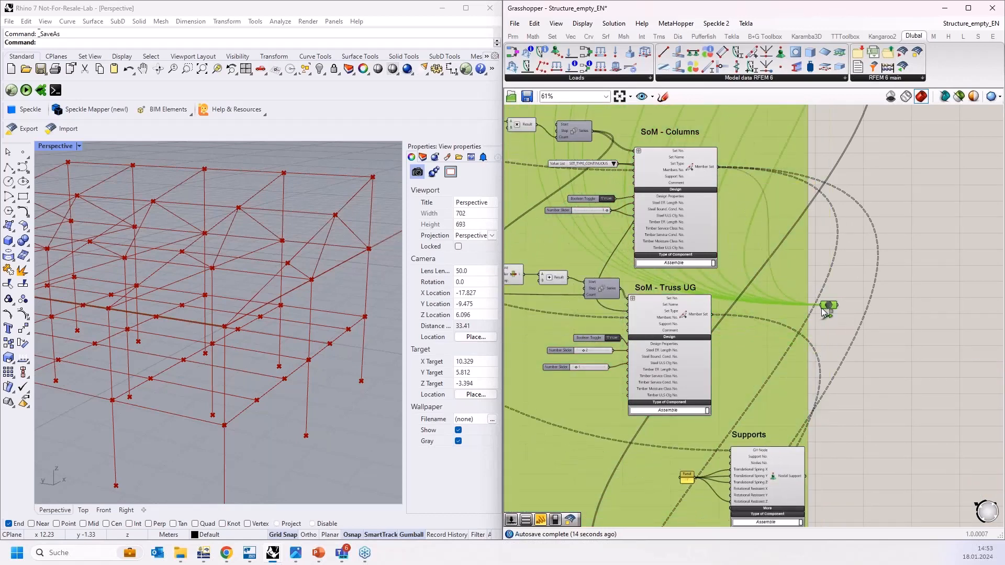
pyautogui.keyDown('shift'); pyautogui.moveTo(712, 314); pyautogui.dragTo(816, 309); pyautogui.keyUp('shift')
pyautogui.keyDown('shift'); pyautogui.moveTo(808, 474); pyautogui.dragTo(820, 306); pyautogui.keyUp('shift')
pyautogui.moveTo(842, 417); pyautogui.dragTo(811, 278, button='right')
# Place the second data parameter beside the Loading/Imperfections components and connect the Member Load, Member Set Load and Member Set Imperfection outputs to it
pyautogui.scroll(-3, 816, 280)
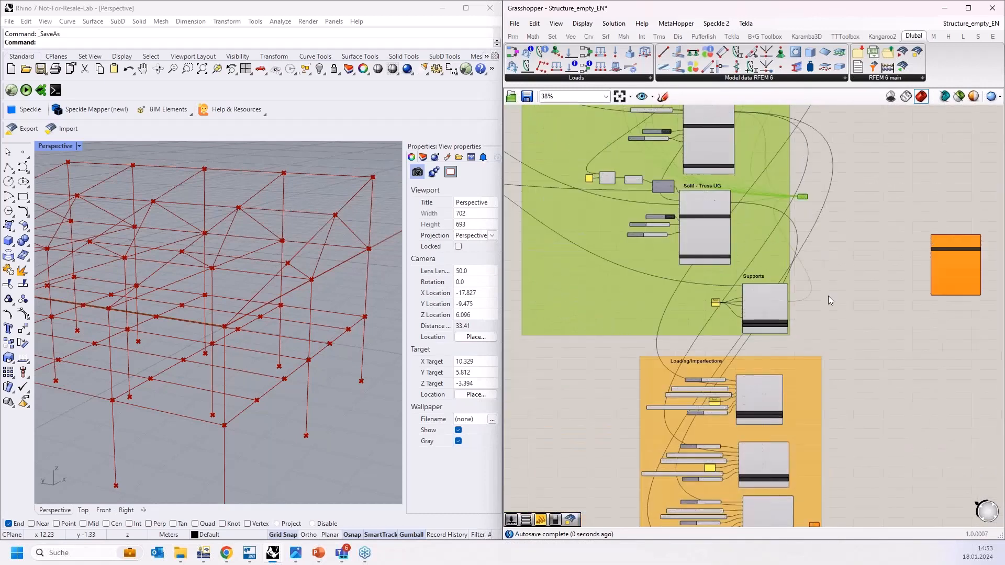
pyautogui.moveTo(855, 492); pyautogui.dragTo(834, 368, button='right')
pyautogui.scroll(2, 788, 402)
pyautogui.scroll(2, 787, 404)
pyautogui.moveTo(797, 402); pyautogui.dragTo(812, 357)
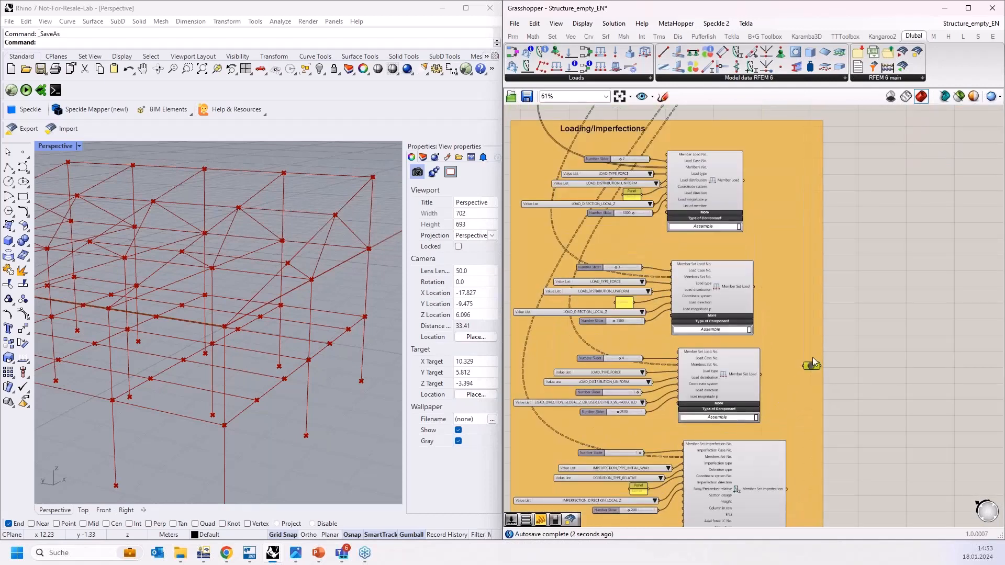
pyautogui.keyDown('shift'); pyautogui.moveTo(742, 178); pyautogui.dragTo(805, 365); pyautogui.keyUp('shift')
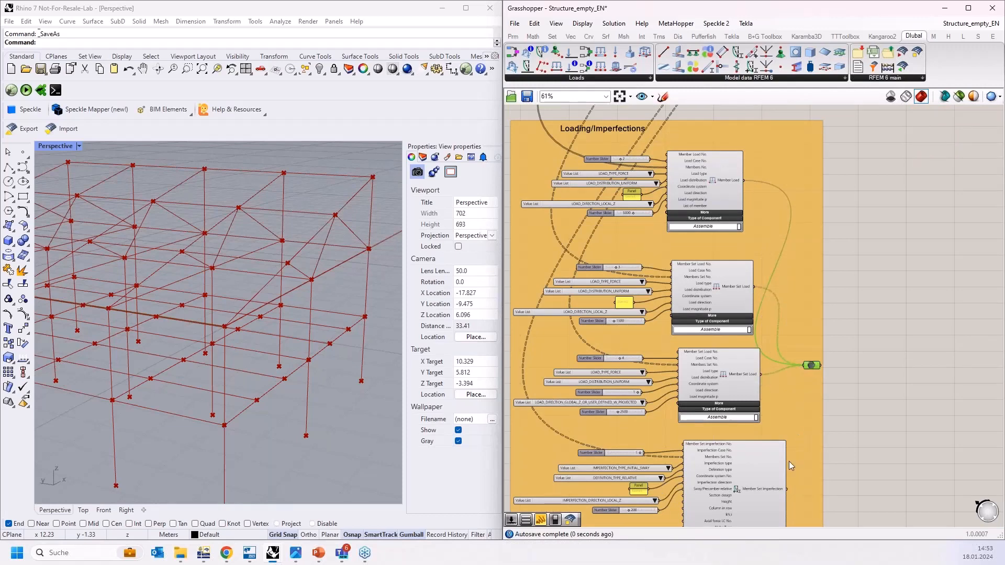
pyautogui.keyDown('shift'); pyautogui.moveTo(784, 489); pyautogui.dragTo(810, 365); pyautogui.keyUp('shift')
pyautogui.scroll(-2, 882, 359)
pyautogui.scroll(4, 794, 391)
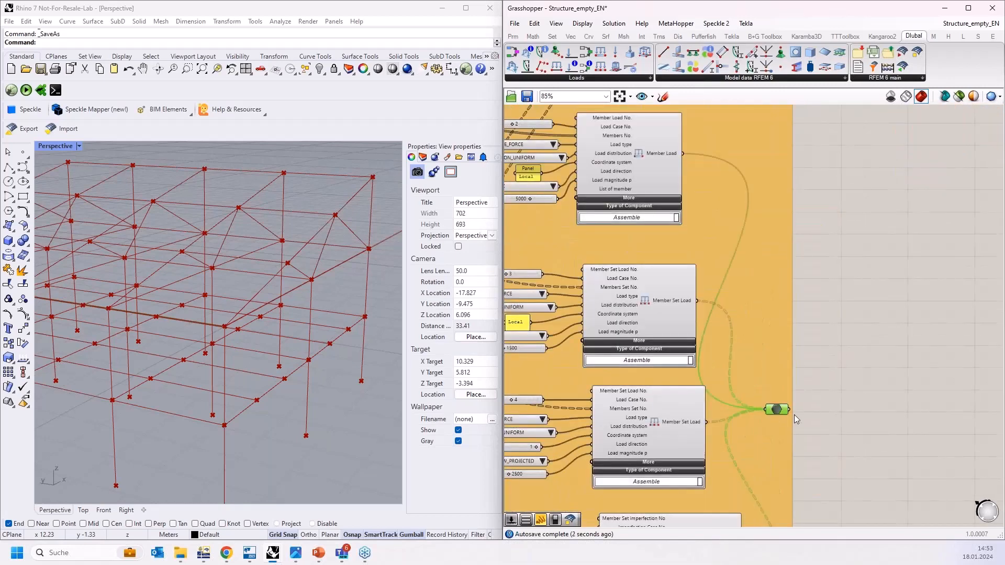
pyautogui.moveTo(775, 412); pyautogui.dragTo(796, 277)
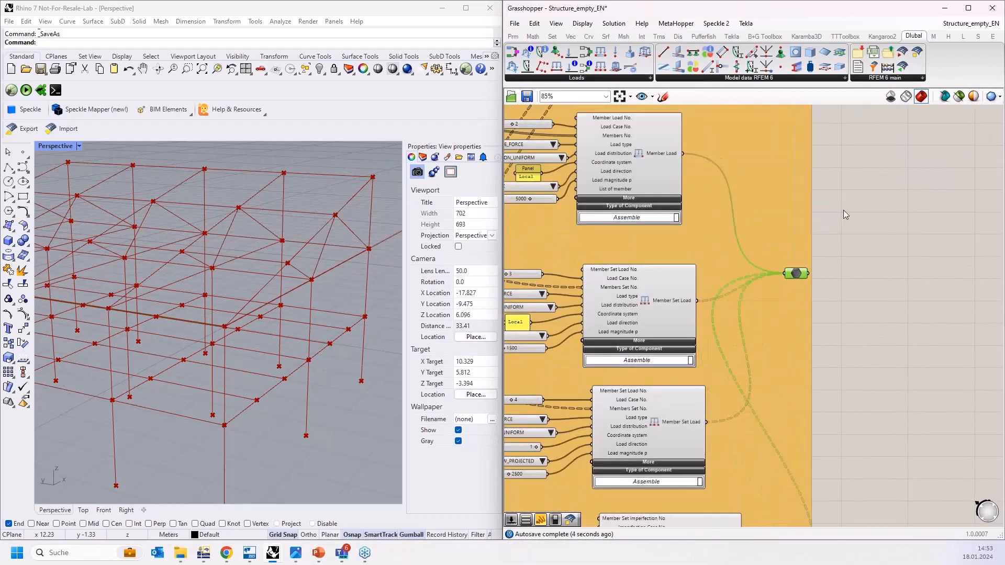
# Reposition the RFEM export component beside the groups and connect the structure and loading data parameters to its Input
pyautogui.scroll(-3, 842, 210)
pyautogui.moveTo(843, 210); pyautogui.dragTo(777, 394, button='right')
pyautogui.scroll(-1, 775, 395)
pyautogui.moveTo(823, 292); pyautogui.dragTo(803, 358, button='right')
pyautogui.moveTo(884, 263); pyautogui.dragTo(840, 429)
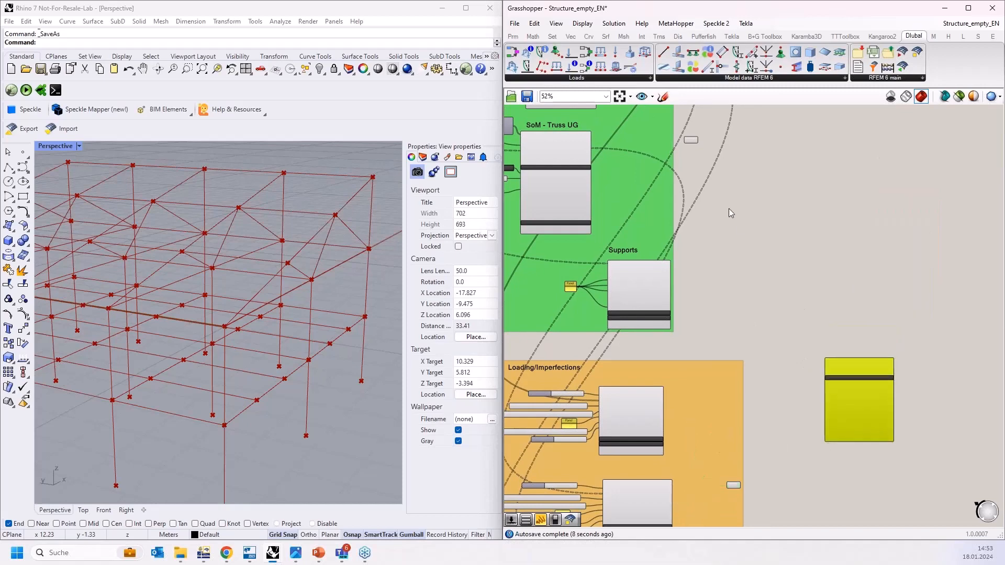
pyautogui.scroll(3, 689, 121)
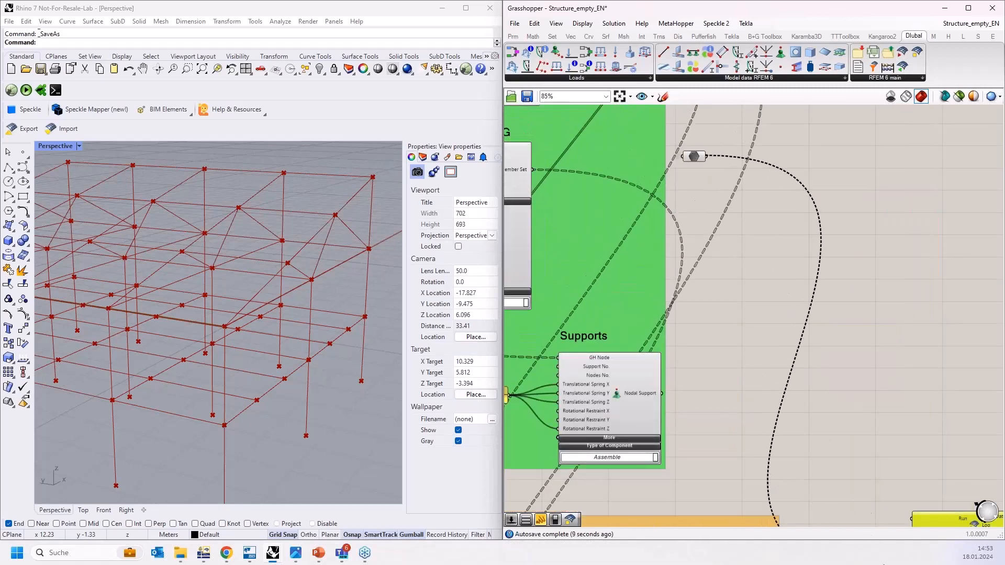
pyautogui.moveTo(883, 564); pyautogui.dragTo(912, 475)
pyautogui.moveTo(761, 369); pyautogui.dragTo(693, 162, button='right')
pyautogui.moveTo(708, 455); pyautogui.dragTo(842, 271)
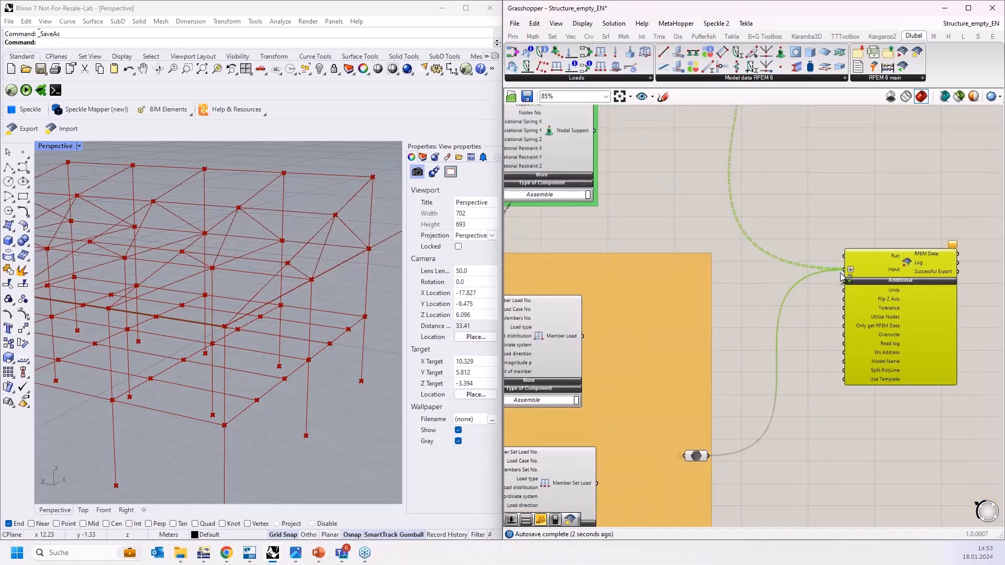
# Add a Boolean Toggle set to False above the export component and connect it to the Run input
pyautogui.rightClick(800, 328)
pyautogui.scroll(3, 912, 297)
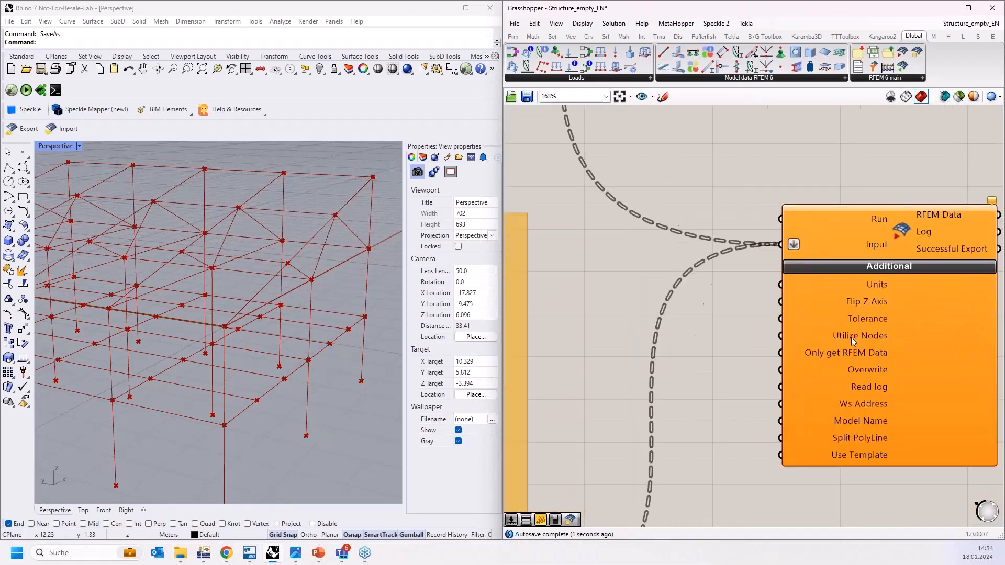
pyautogui.scroll(-3, 737, 299)
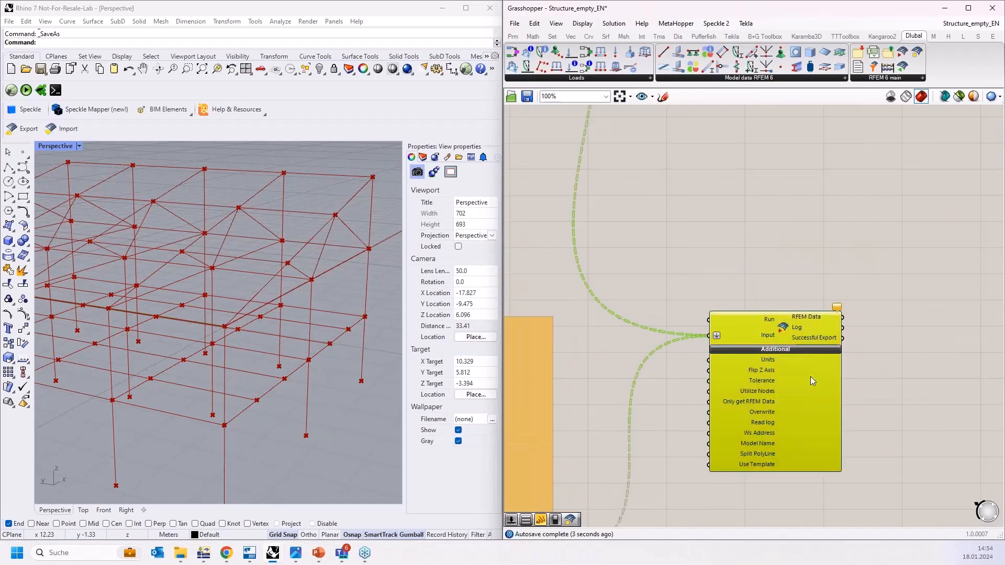
pyautogui.doubleClick(723, 260)
pyautogui.write('bool')
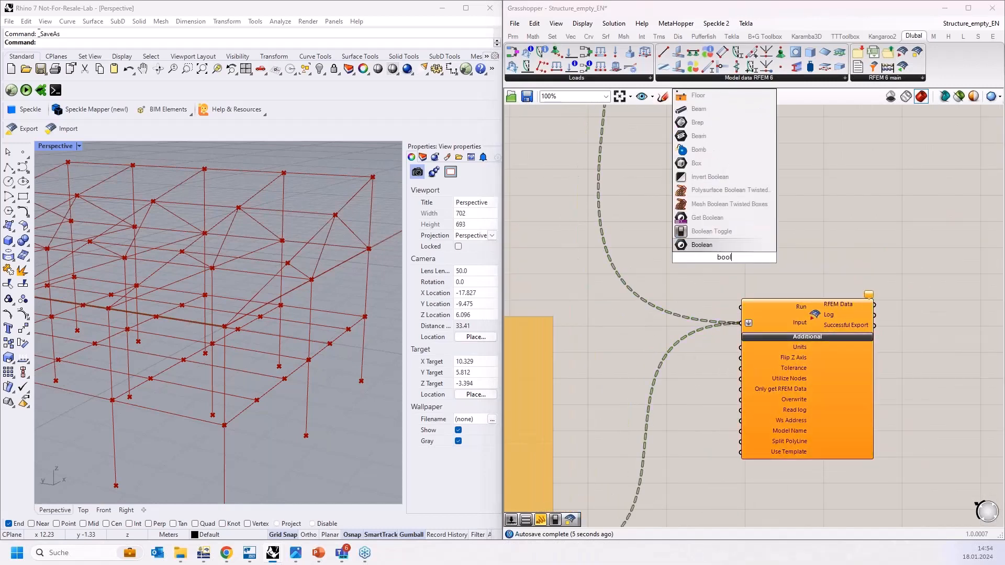
pyautogui.press('Up')
pyautogui.press('Return')
pyautogui.scroll(3, 738, 281)
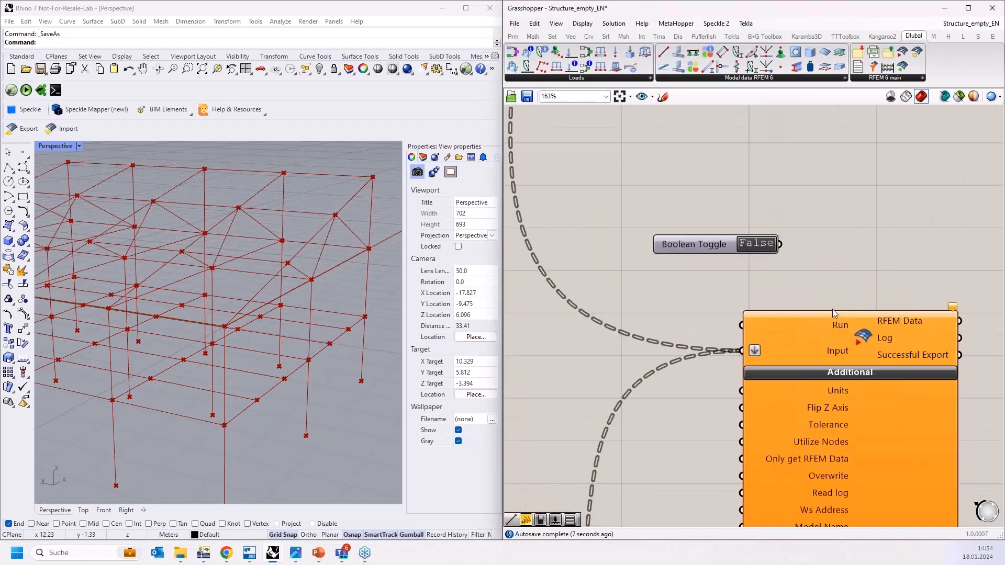
pyautogui.moveTo(779, 244); pyautogui.dragTo(741, 325)
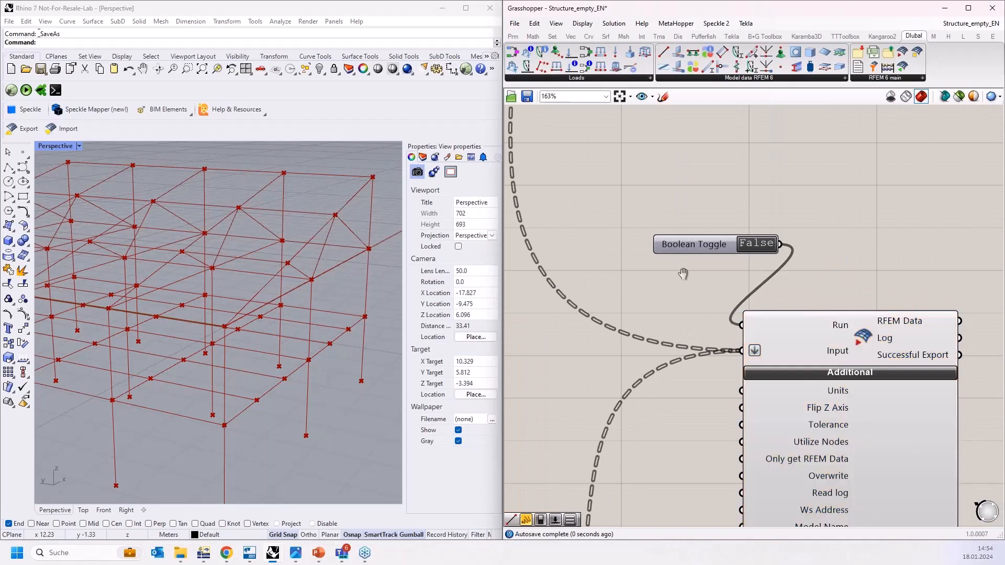
# Add a second Boolean Toggle, connect it to the Flip Z Axis input of the export component and set it to True
pyautogui.moveTo(780, 296); pyautogui.dragTo(758, 237, button='right')
pyautogui.moveTo(656, 257); pyautogui.dragTo(648, 226, button='right')
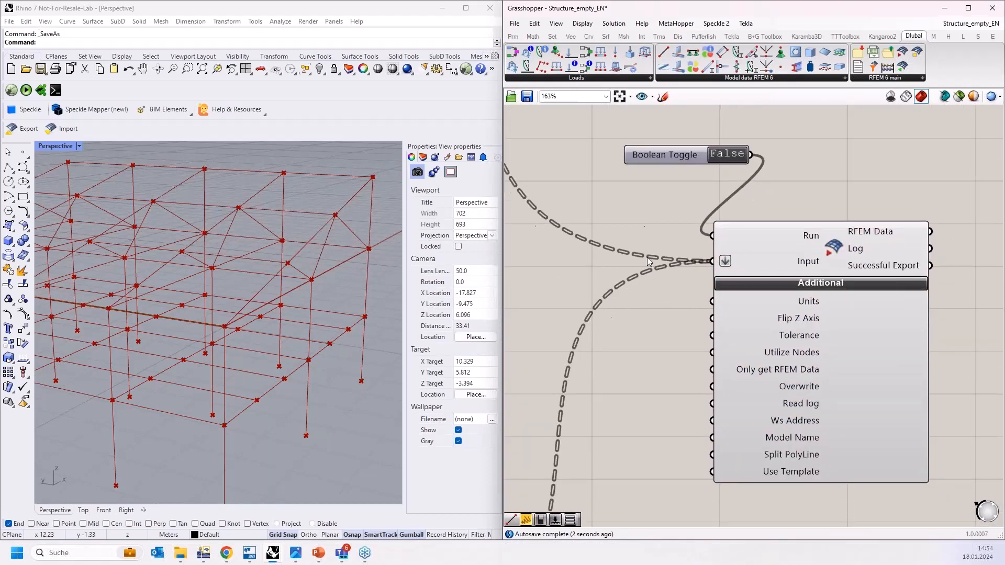
pyautogui.moveTo(652, 359); pyautogui.dragTo(658, 298, button='right')
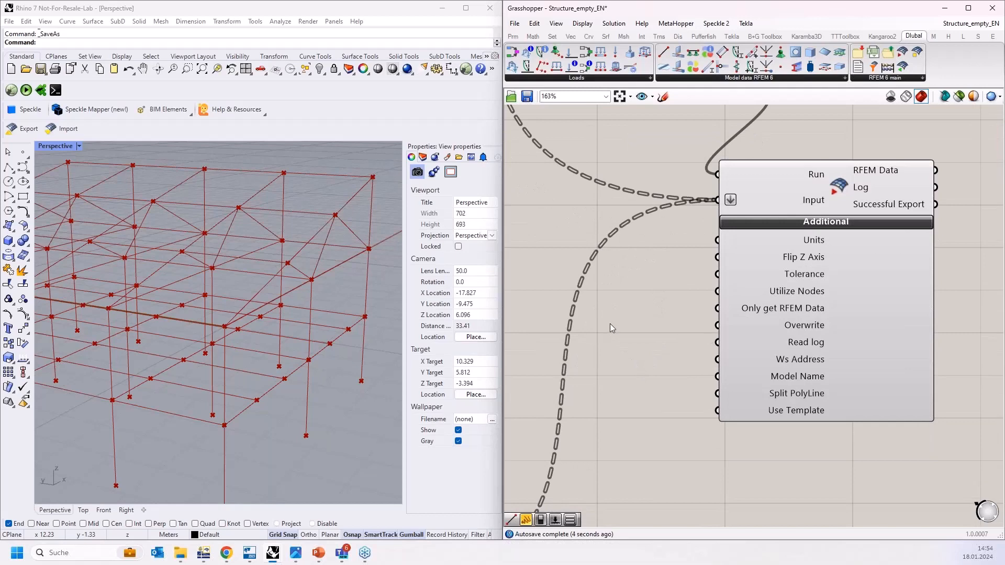
pyautogui.moveTo(622, 316); pyautogui.dragTo(662, 342, button='right')
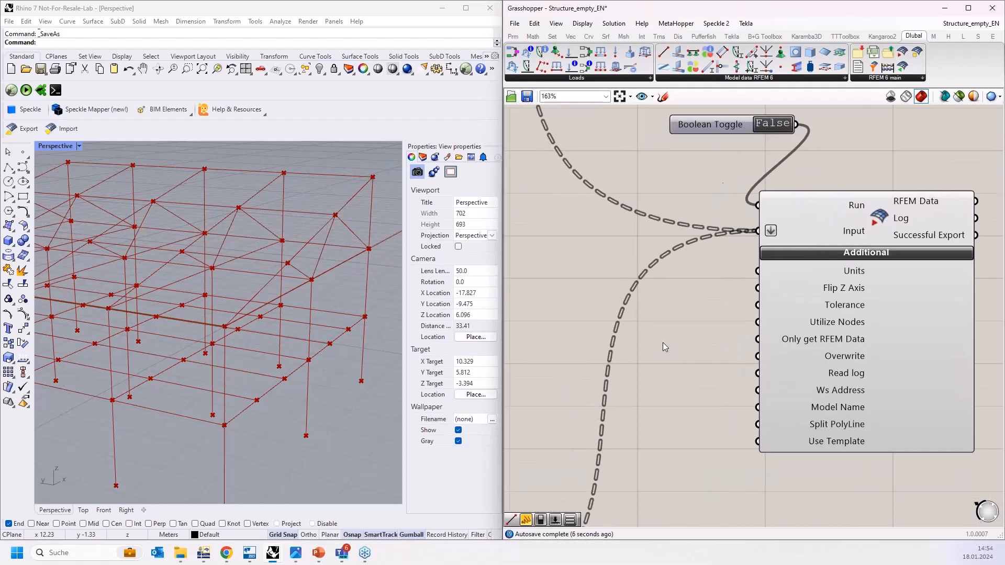
pyautogui.doubleClick(663, 342)
pyautogui.write('bool')
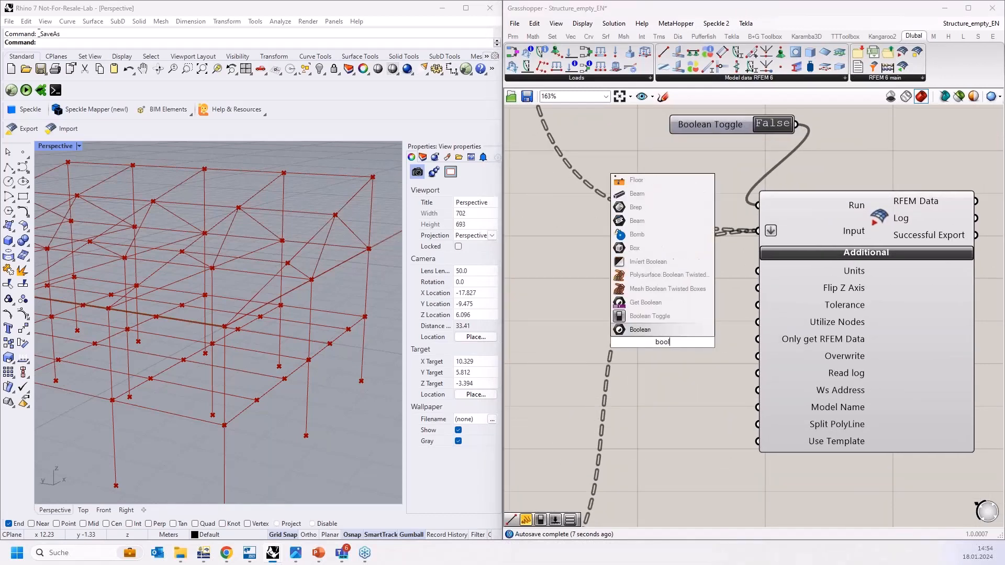
pyautogui.click(661, 318)
pyautogui.moveTo(679, 340); pyautogui.dragTo(649, 297)
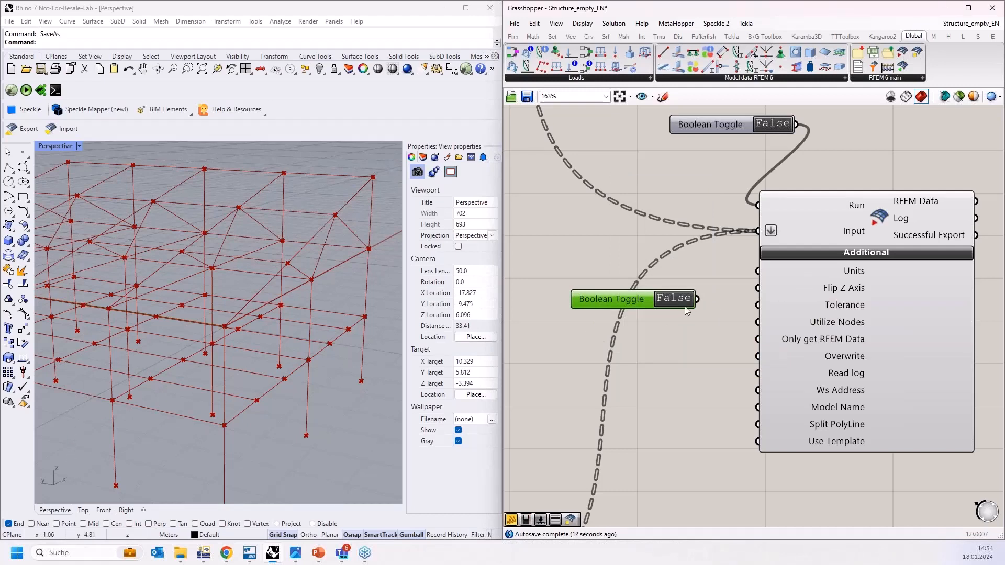
pyautogui.moveTo(729, 291); pyautogui.dragTo(758, 288)
pyautogui.doubleClick(681, 299)
pyautogui.moveTo(637, 302); pyautogui.dragTo(643, 294)
# Add a panel containing the text Name, connect it to the Model Name input and place it beside the export component
pyautogui.moveTo(678, 361); pyautogui.dragTo(691, 304, button='right')
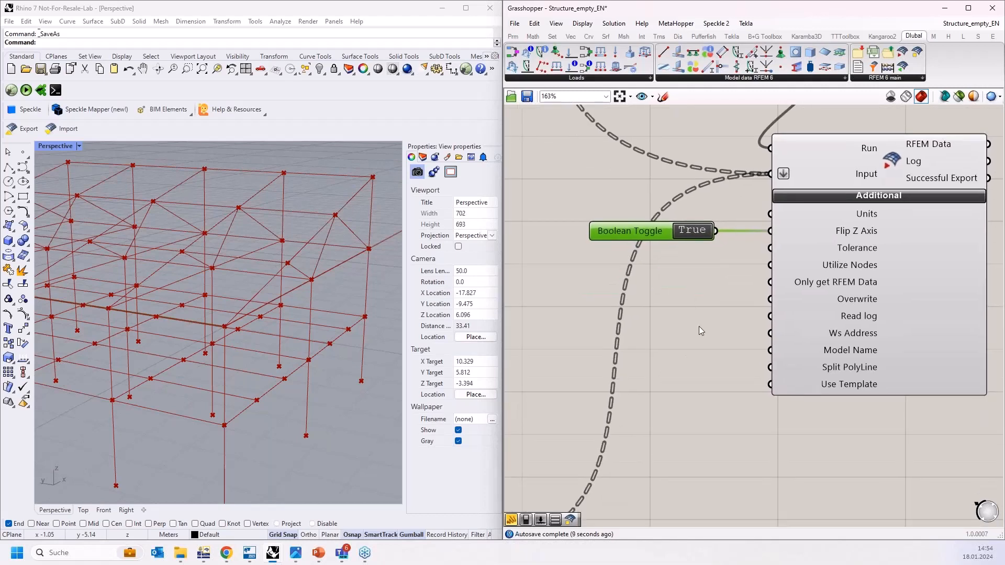
pyautogui.doubleClick(681, 374)
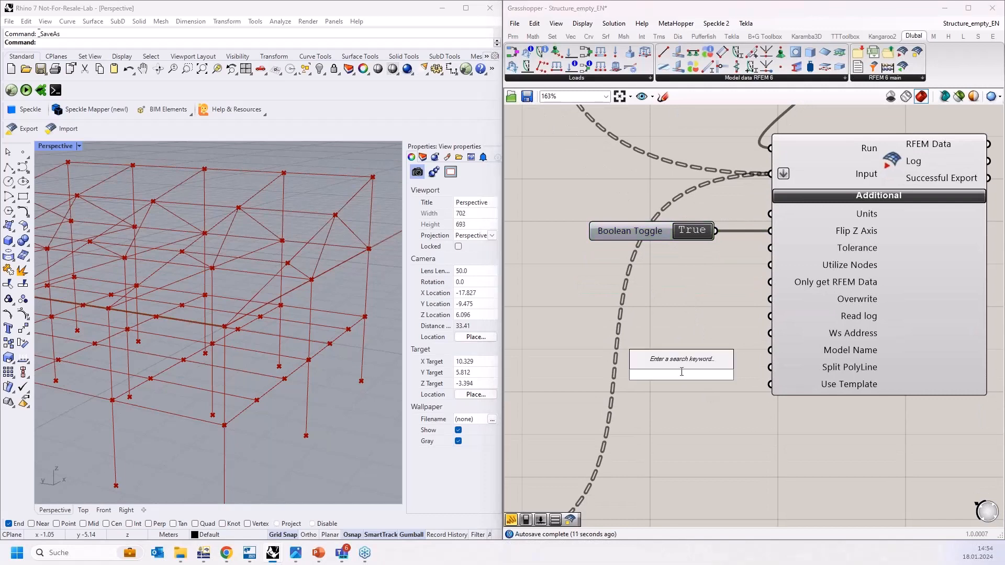
pyautogui.write('"')
pyautogui.write('Test1')
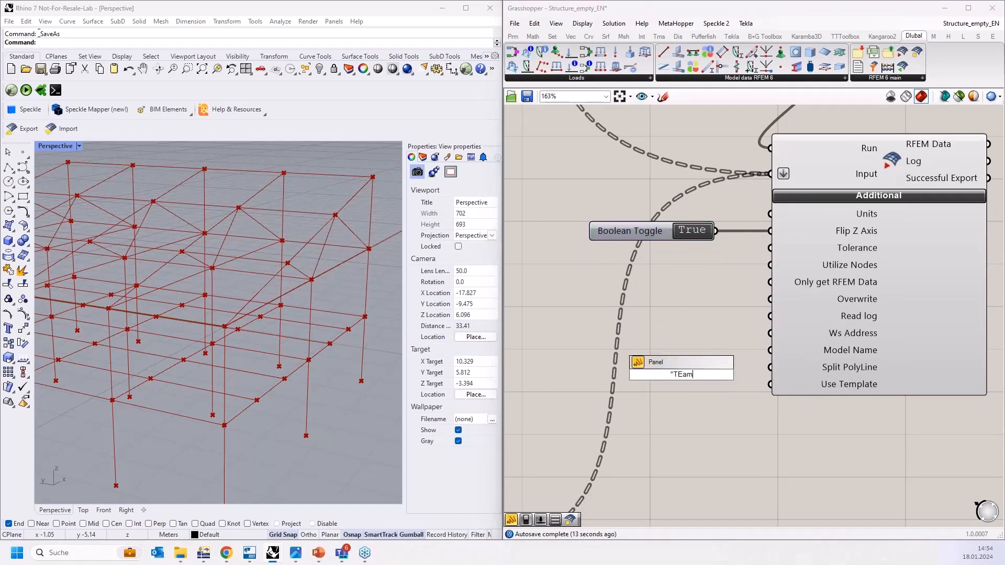
pyautogui.press('BackSpace')
pyautogui.press('BackSpace')
pyautogui.press('BackSpace')
pyautogui.press('BackSpace')
pyautogui.write('Name')
pyautogui.press('Return')
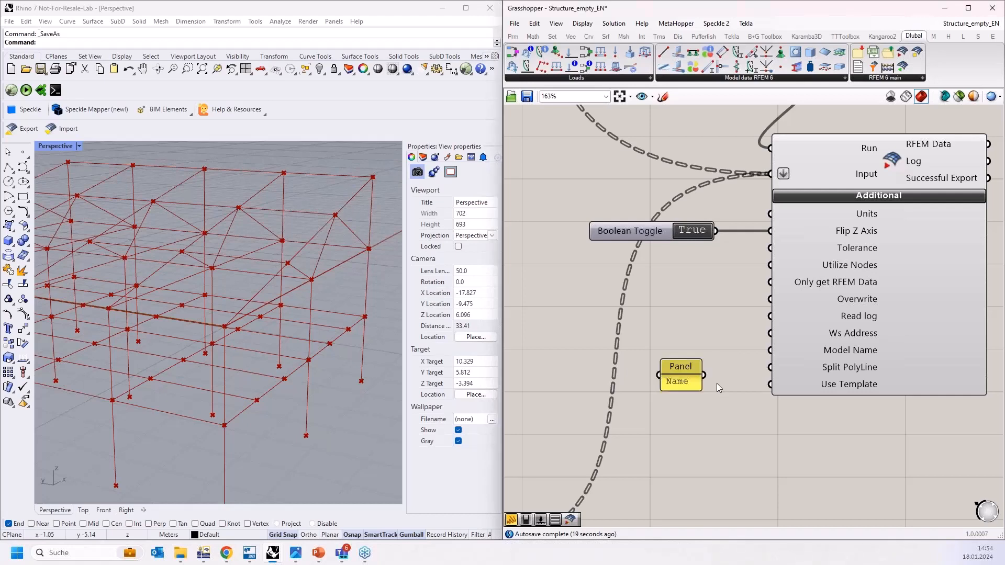
pyautogui.moveTo(707, 376); pyautogui.dragTo(769, 350)
pyautogui.click(680, 380)
pyautogui.moveTo(681, 380); pyautogui.dragTo(661, 346)
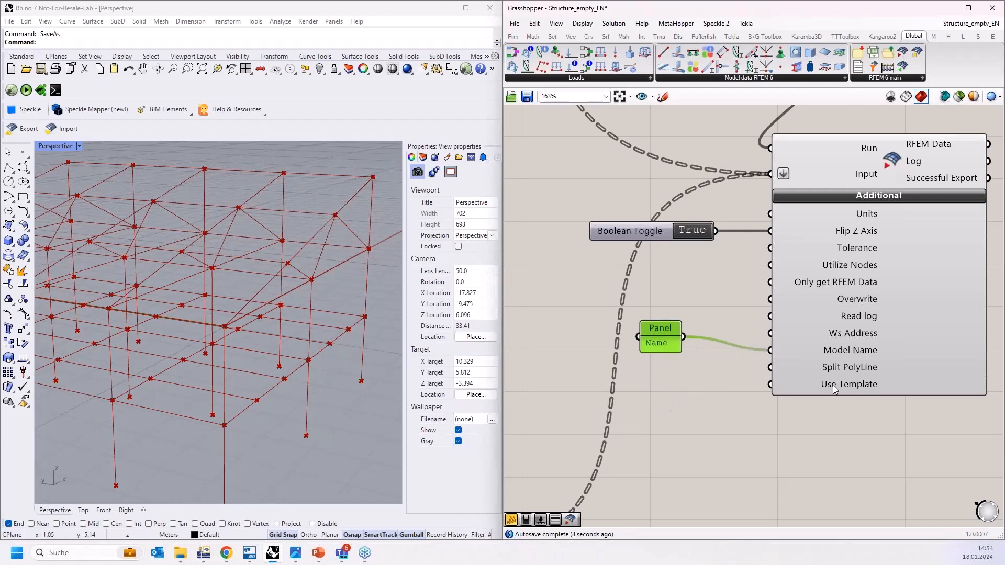
# Switch to File Explorer, open the Webinar GH folder and copy its full path
pyautogui.scroll(-3, 777, 374)
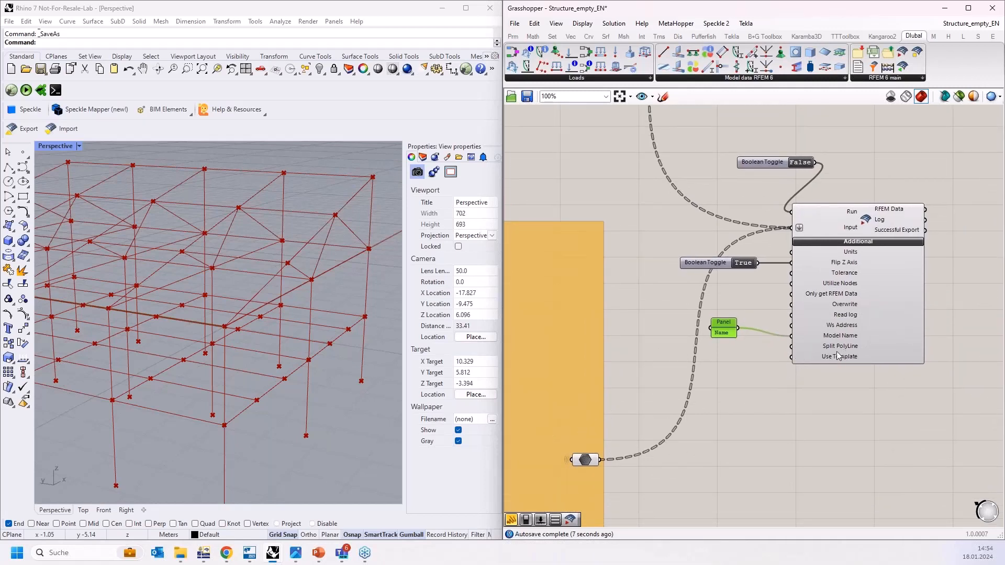
pyautogui.click(180, 553)
pyautogui.doubleClick(125, 107)
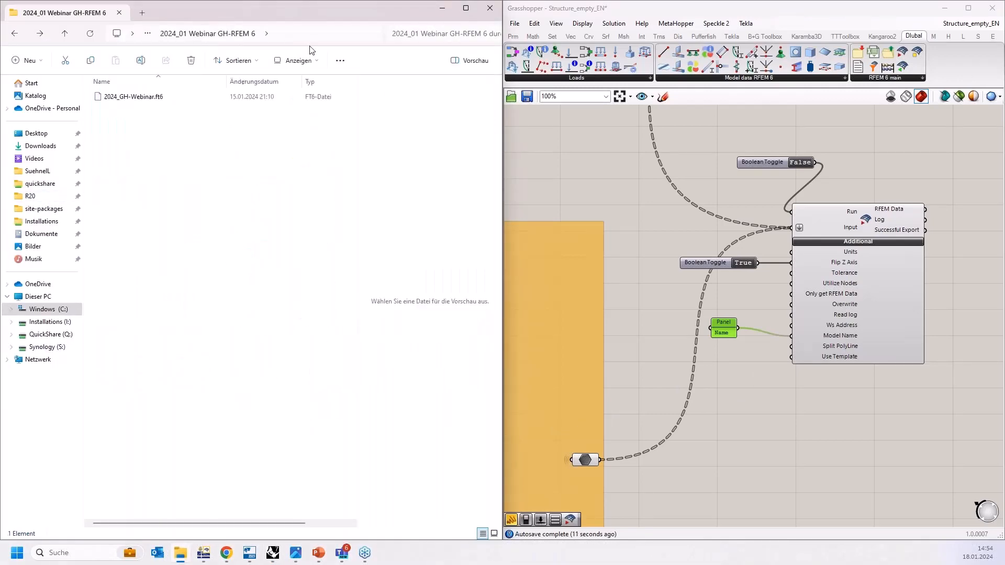
pyautogui.moveTo(330, 13); pyautogui.dragTo(523, 3)
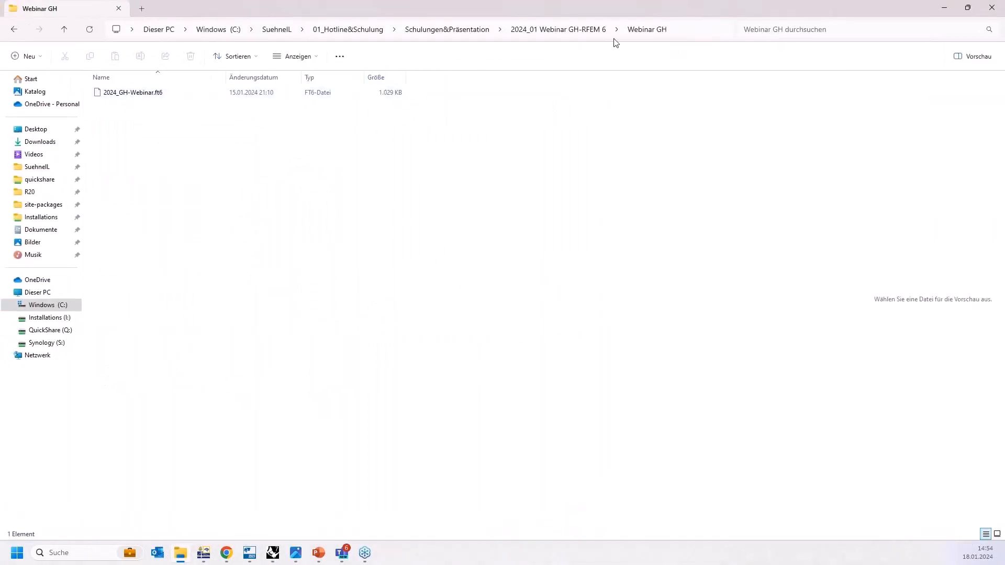
pyautogui.click(677, 35)
pyautogui.hotkey('ctrl', 'c')
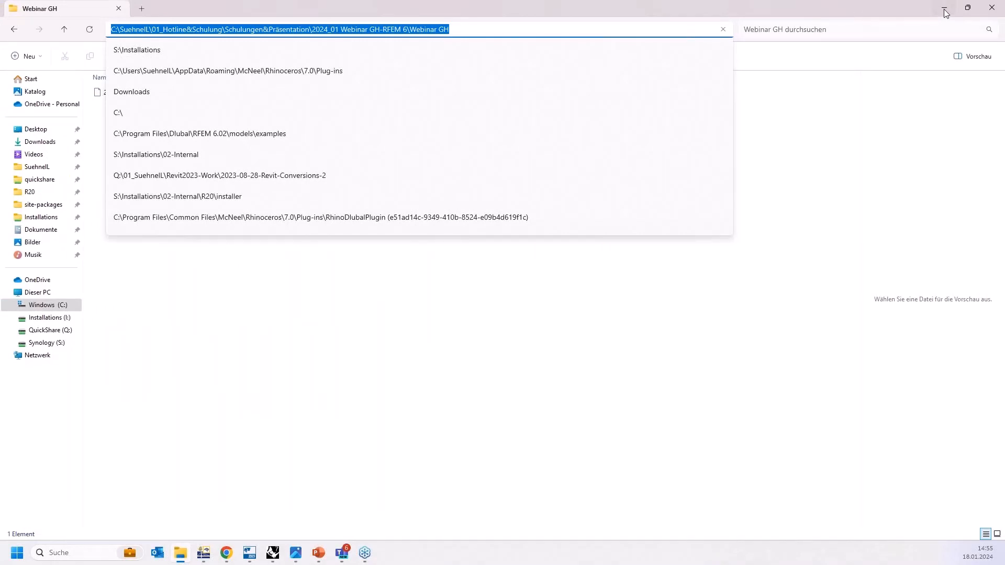
# Return to Grasshopper and add a panel containing the copied folder path below the Name panel
pyautogui.click(967, 7)
pyautogui.doubleClick(729, 399)
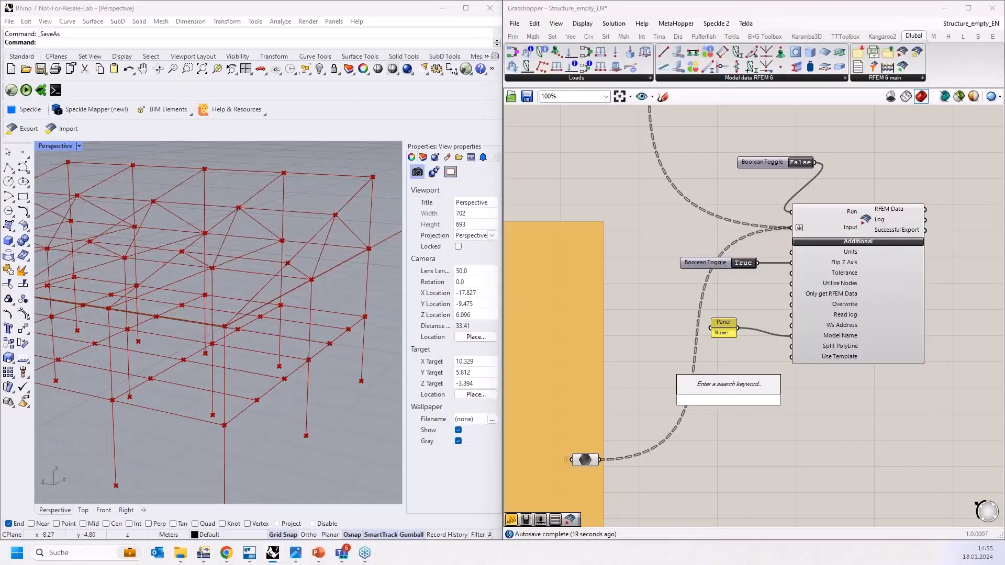
pyautogui.write('"')
pyautogui.hotkey('ctrl', 'v')
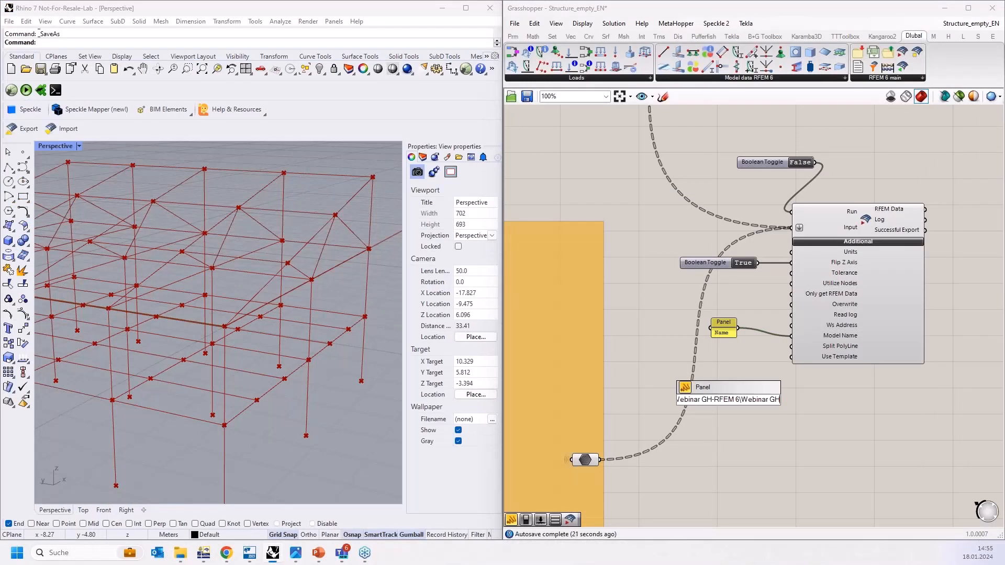
pyautogui.press('Return')
# Open the folder path panel for editing, then copy the template file name 2024_GH-Webinar.ft6 from the Webinar GH folder in File Explorer
pyautogui.doubleClick(755, 405)
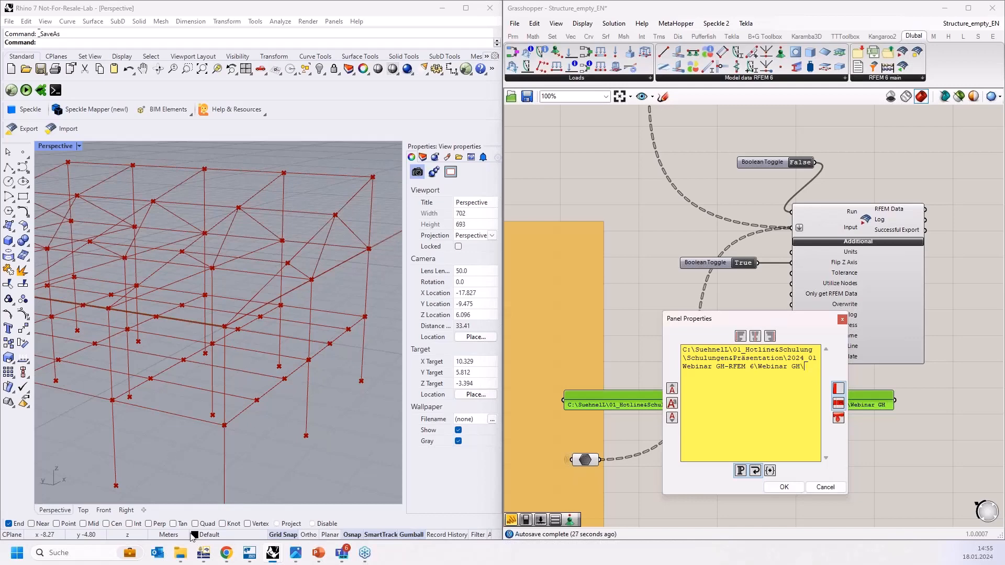
pyautogui.click(181, 554)
pyautogui.click(152, 96)
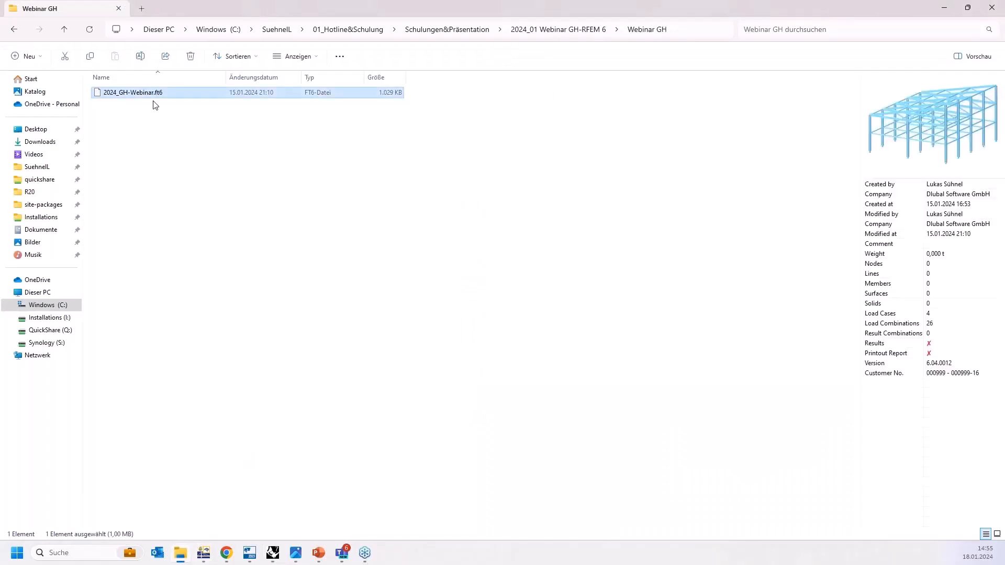
pyautogui.press('F2')
pyautogui.moveTo(163, 92); pyautogui.dragTo(104, 90)
pyautogui.hotkey('ctrl', 'c')
pyautogui.rightClick(125, 90)
pyautogui.click(163, 125)
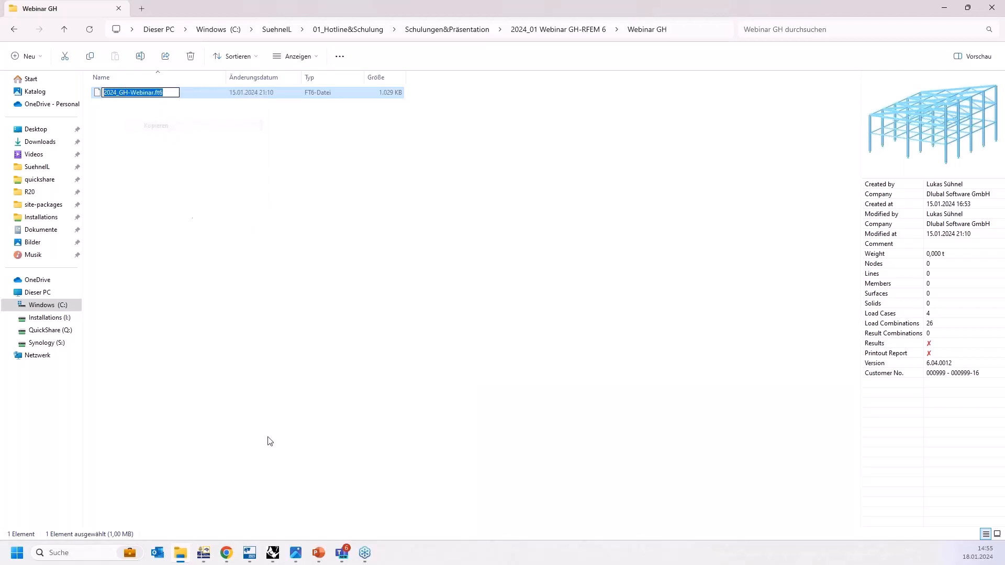
# Return to Grasshopper and append the file name 2024_GH-Webinar.ft6 to the folder path in the panel
pyautogui.click(272, 553)
pyautogui.hotkey('ctrl', 'v')
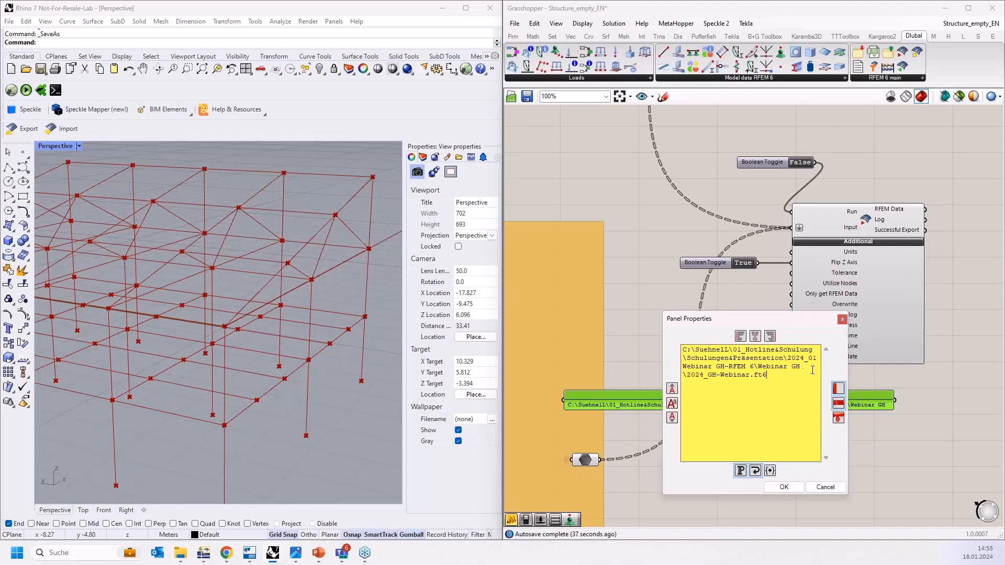
pyautogui.click(783, 487)
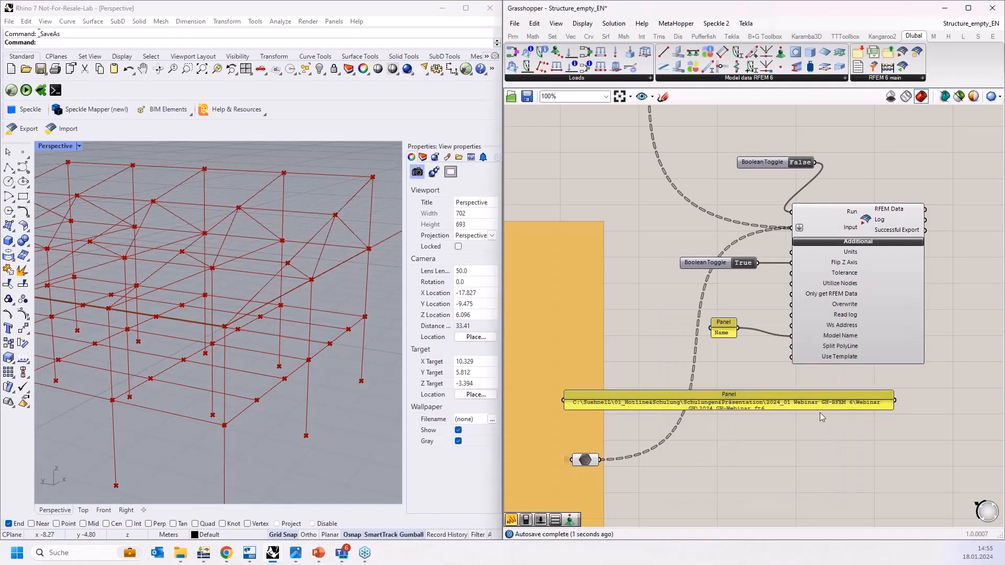
# Resize the template path panel, connect it to the Use Template input and place it near the export component
pyautogui.moveTo(822, 410); pyautogui.dragTo(824, 436)
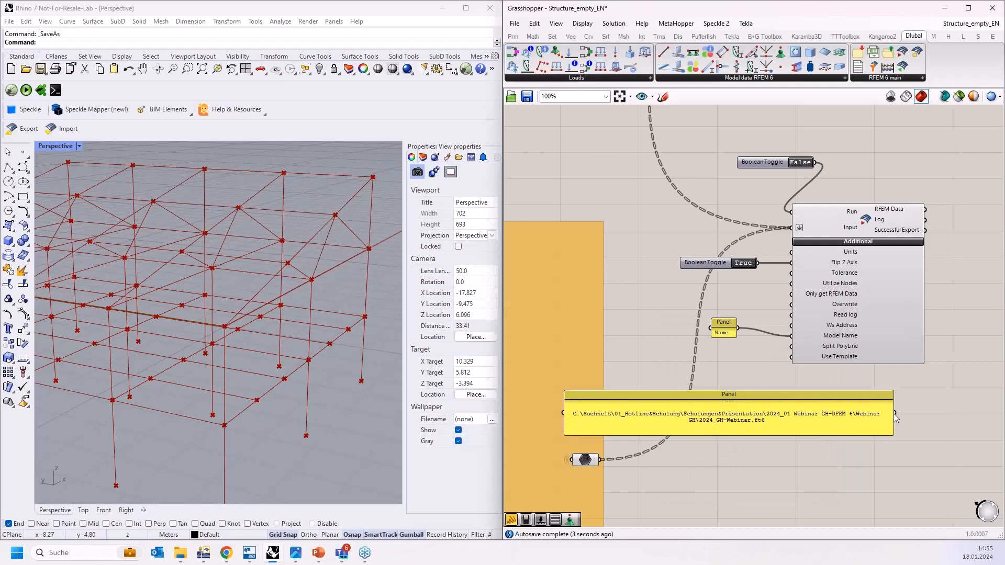
pyautogui.moveTo(895, 412); pyautogui.dragTo(791, 357)
pyautogui.moveTo(892, 424); pyautogui.dragTo(752, 422)
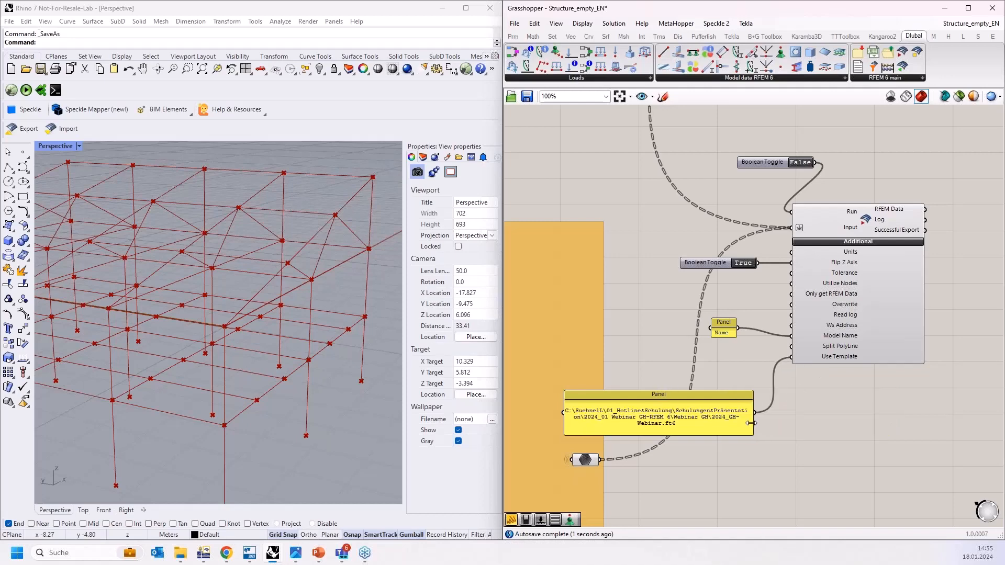
pyautogui.moveTo(691, 420); pyautogui.dragTo(752, 410)
# Add a Boolean Toggle set to False, connect it to the Overwrite input, and align the toggle and the path panel beside the component
pyautogui.scroll(3, 776, 335)
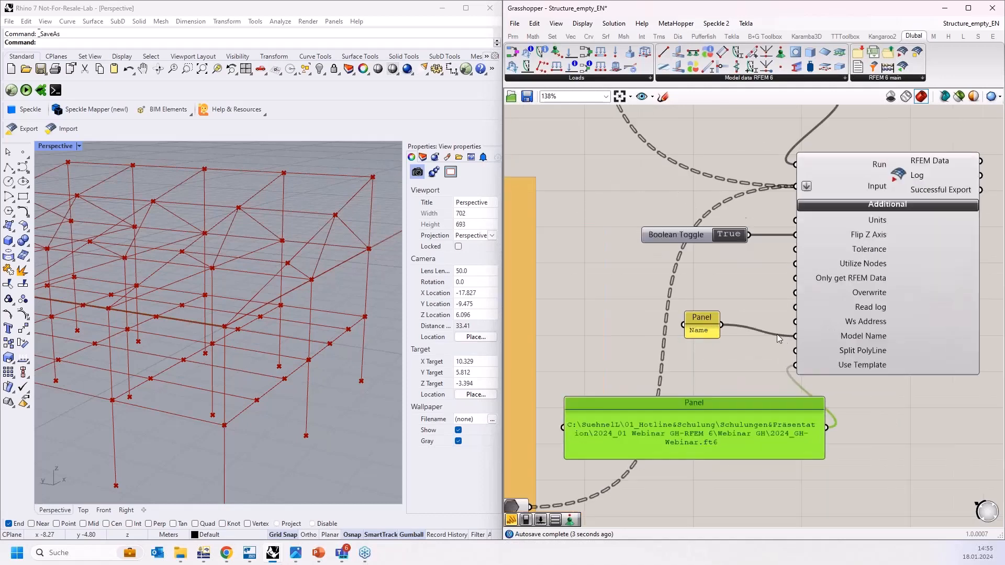
pyautogui.doubleClick(605, 275)
pyautogui.write('bool')
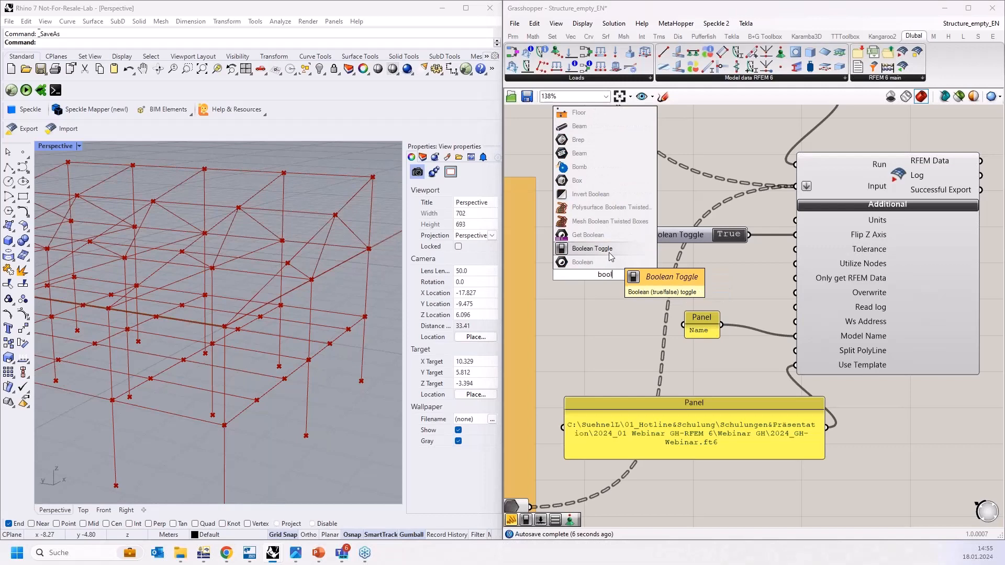
pyautogui.click(608, 250)
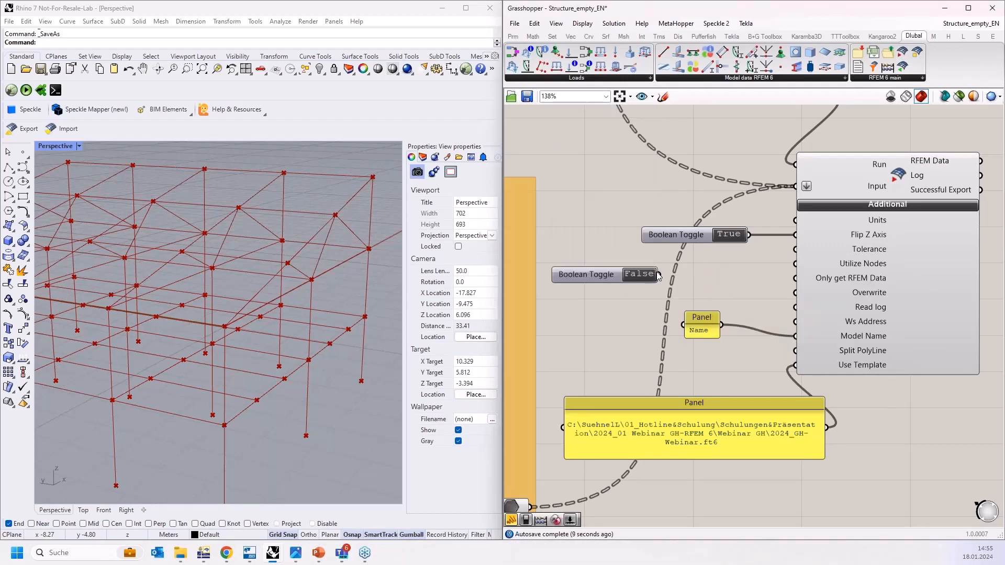
pyautogui.moveTo(659, 276); pyautogui.dragTo(794, 293)
pyautogui.moveTo(599, 273); pyautogui.dragTo(702, 289)
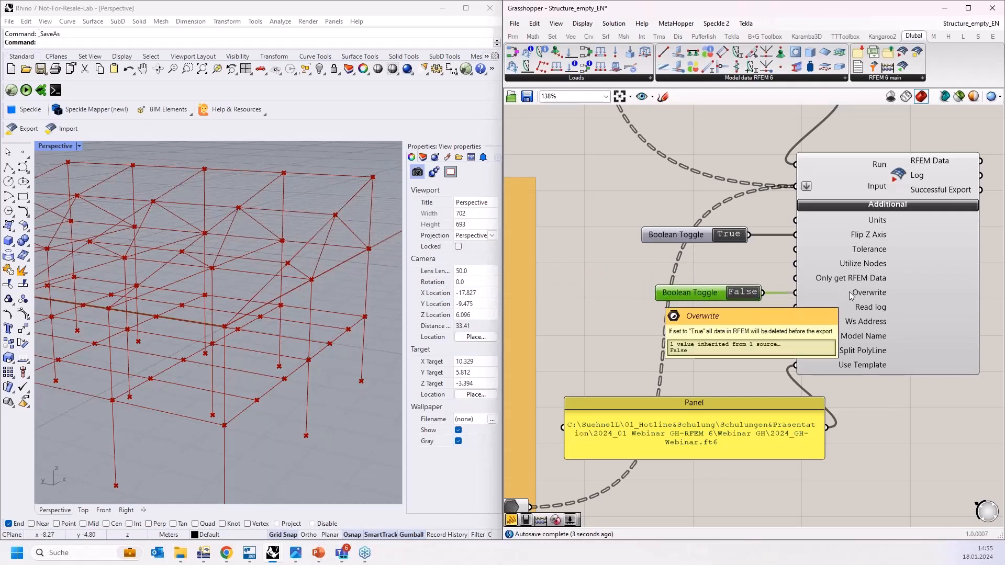
pyautogui.moveTo(716, 427); pyautogui.dragTo(663, 383)
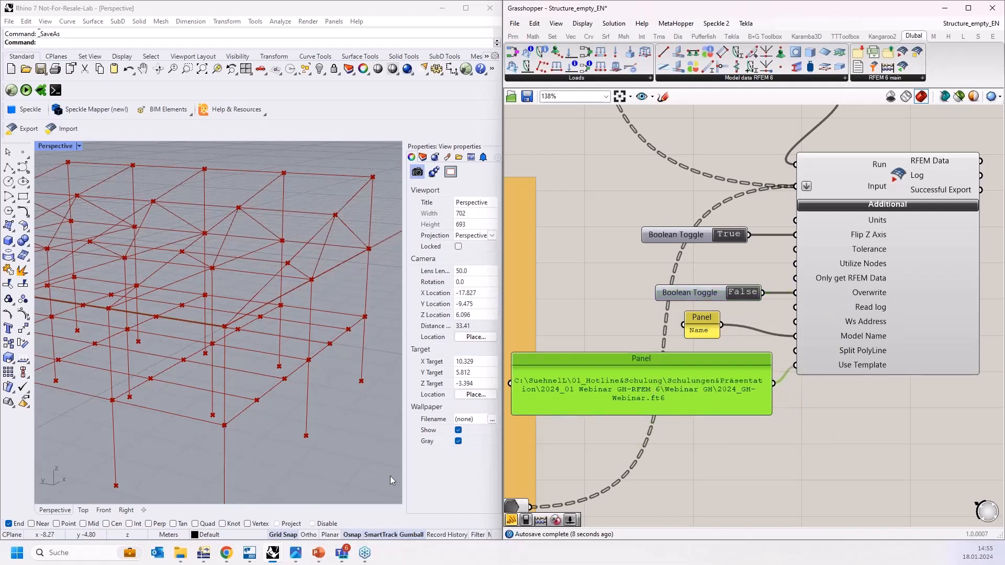
# Switch to RFEM, set up a new model called Name from the template 2024_GH-Webinar, and cancel its creation
pyautogui.click(209, 552)
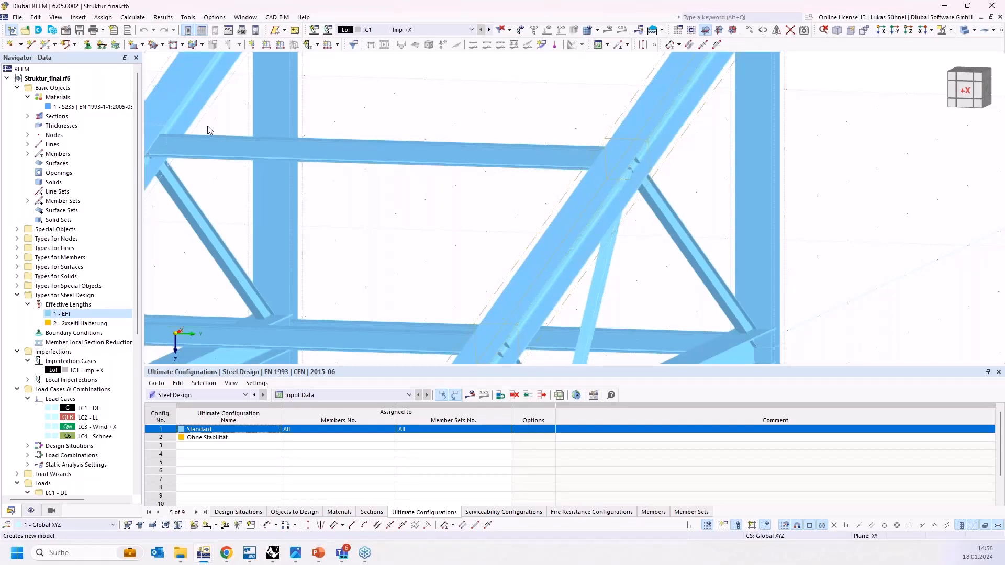
pyautogui.hotkey('ctrl', 'n')
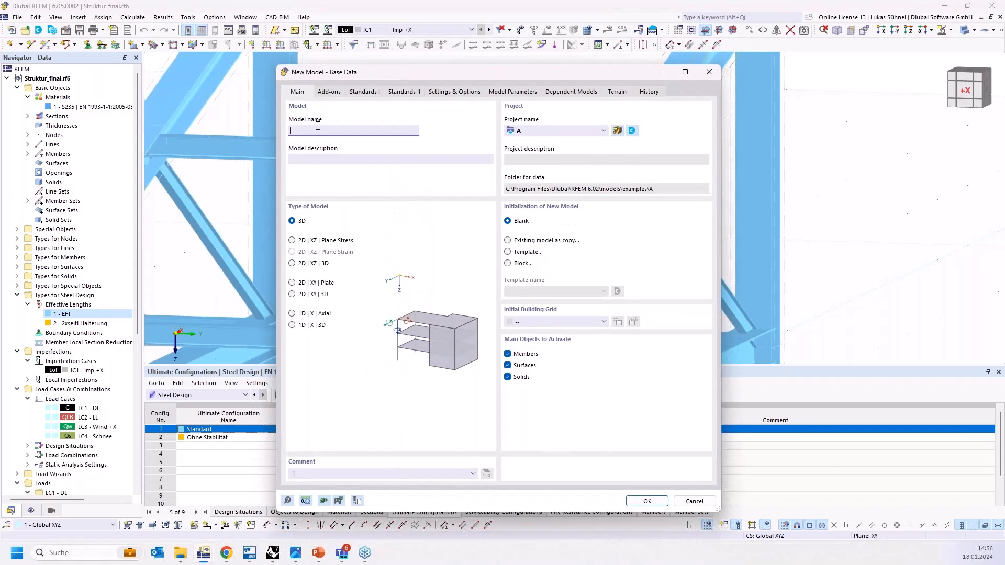
pyautogui.click(525, 252)
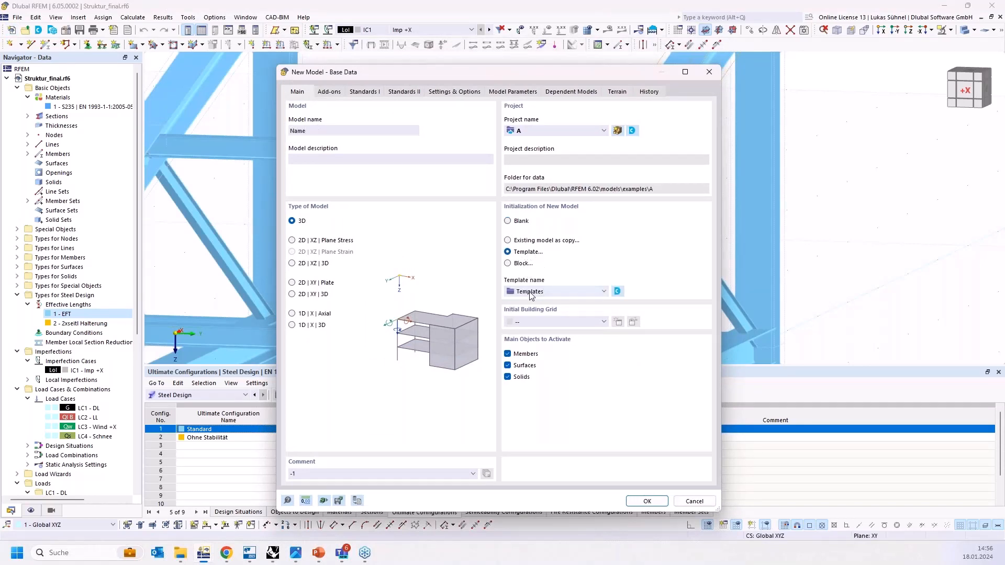
pyautogui.click(601, 292)
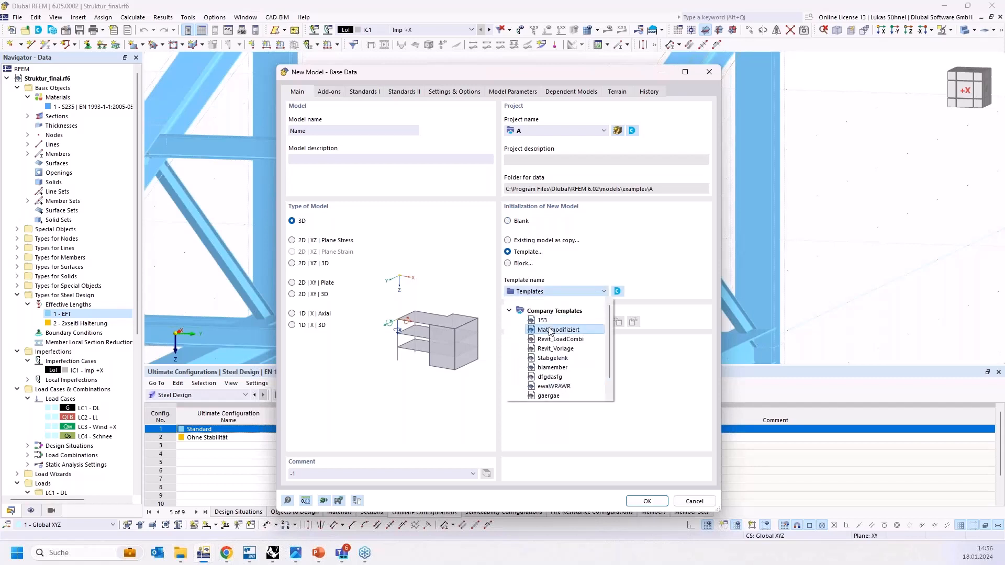
pyautogui.click(509, 395)
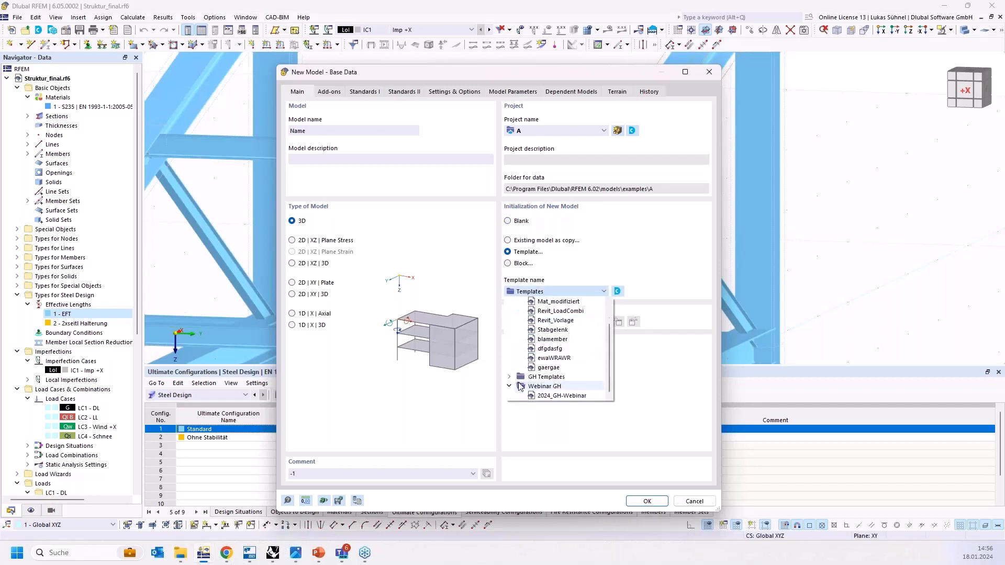
pyautogui.click(557, 396)
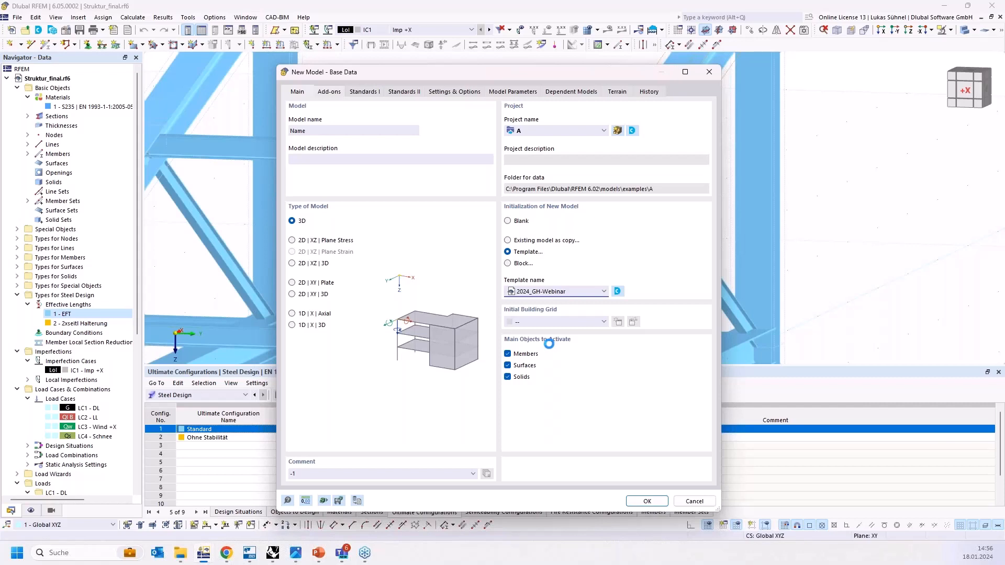
pyautogui.click(272, 554)
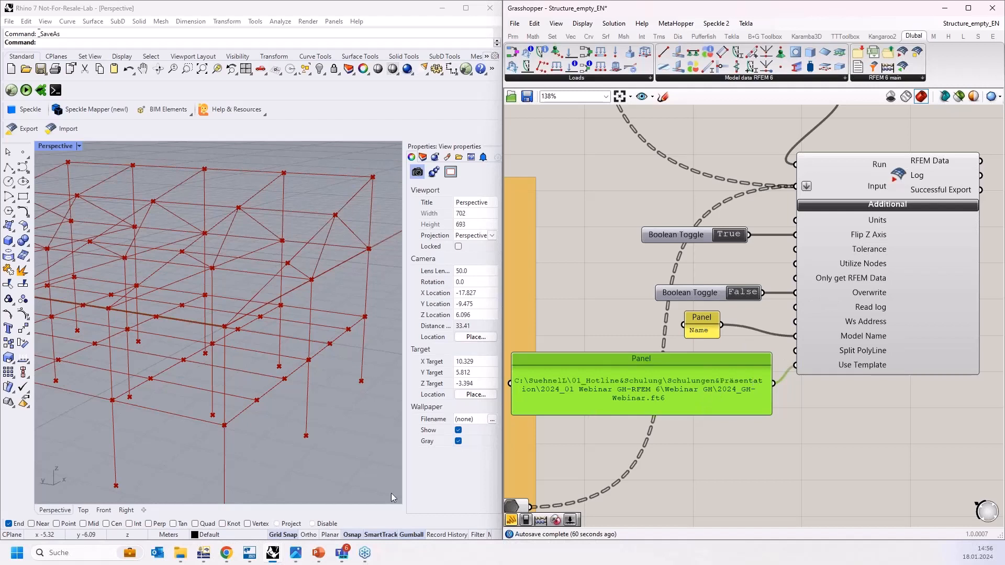
pyautogui.moveTo(275, 559)
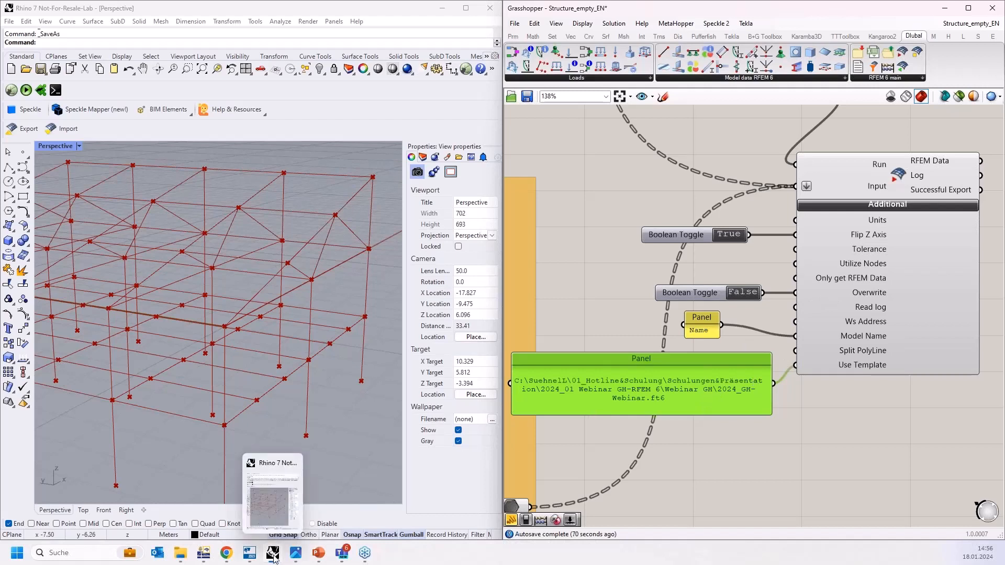
pyautogui.click(204, 554)
pyautogui.click(695, 501)
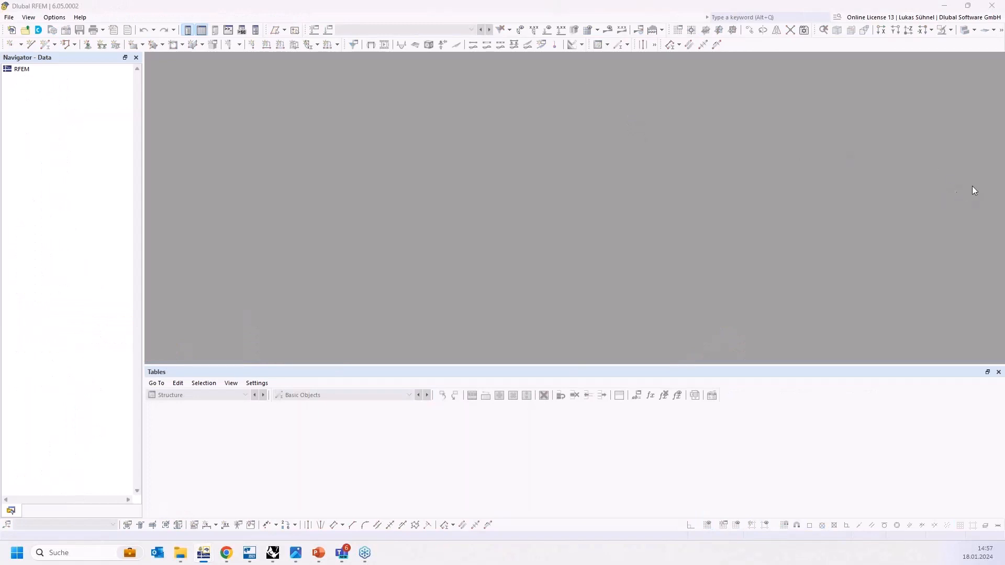
# Arrange the Grasshopper and RFEM windows side by side, each filling half of the screen
pyautogui.moveTo(978, 181); pyautogui.dragTo(1004, 168)
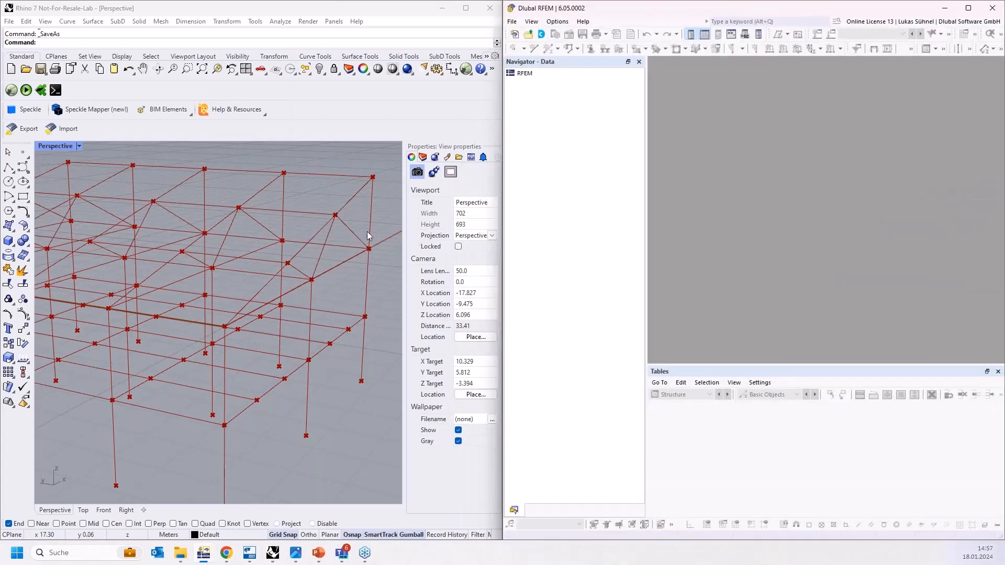
pyautogui.click(253, 352)
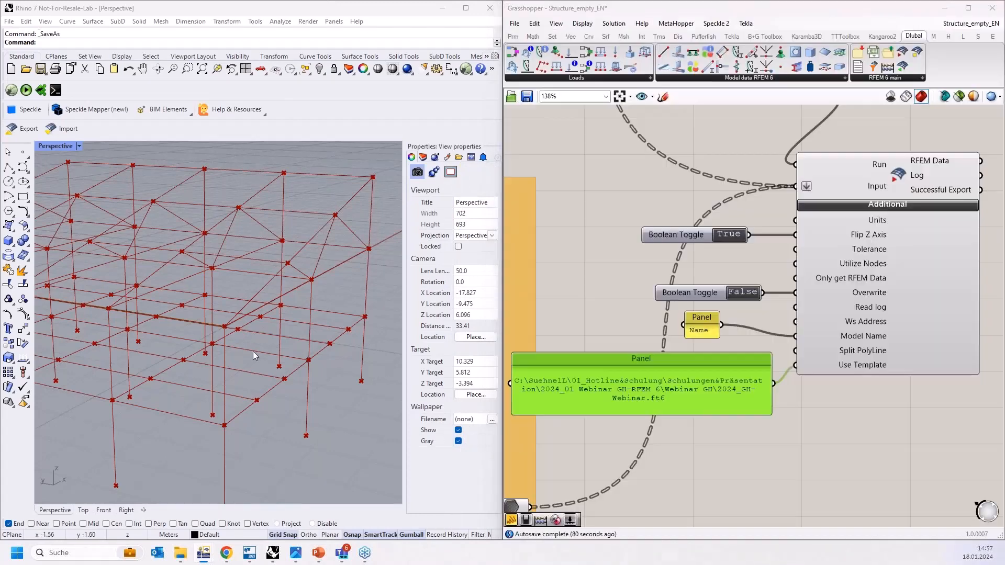
pyautogui.moveTo(581, 8); pyautogui.dragTo(0, 138)
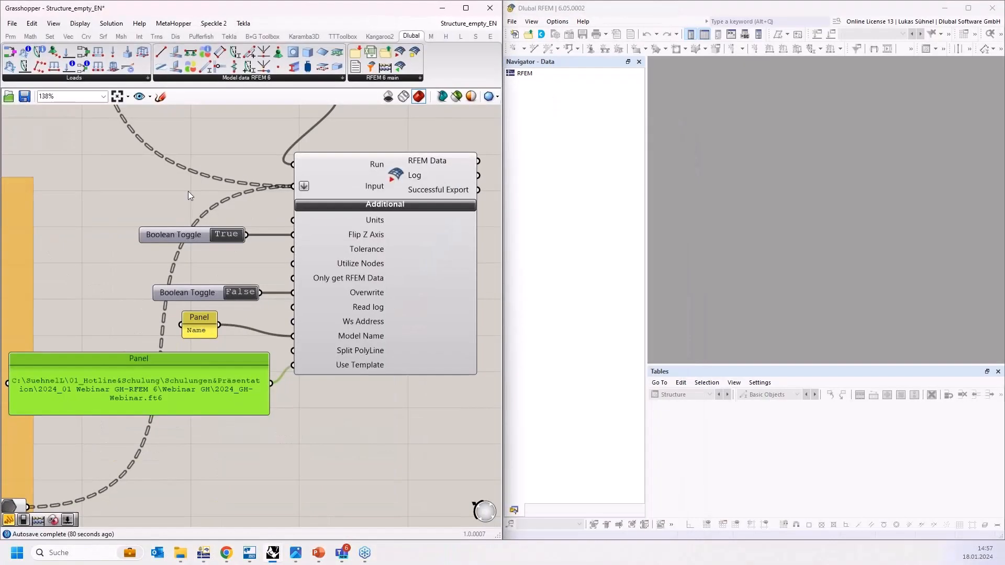
pyautogui.click(188, 191)
# Set the Run toggle of the export component to True to export the structure and loads to RFEM
pyautogui.scroll(-3, 256, 302)
pyautogui.scroll(-2, 221, 216)
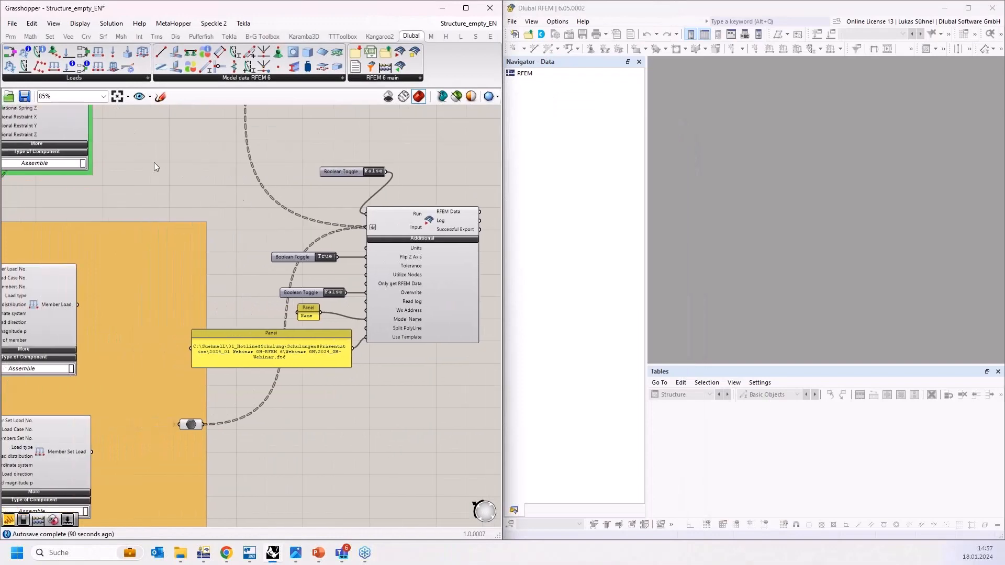
pyautogui.scroll(-3, 260, 275)
pyautogui.moveTo(259, 276); pyautogui.dragTo(184, 187, button='right')
pyautogui.scroll(5, 334, 281)
pyautogui.scroll(1, 334, 280)
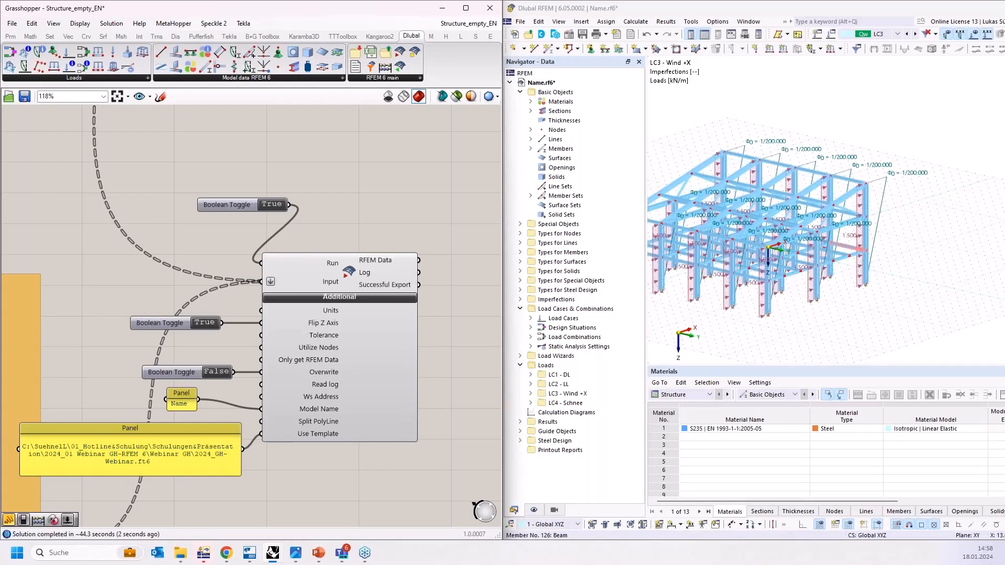
pyautogui.moveTo(381, 194); pyautogui.dragTo(329, 175, button='right')
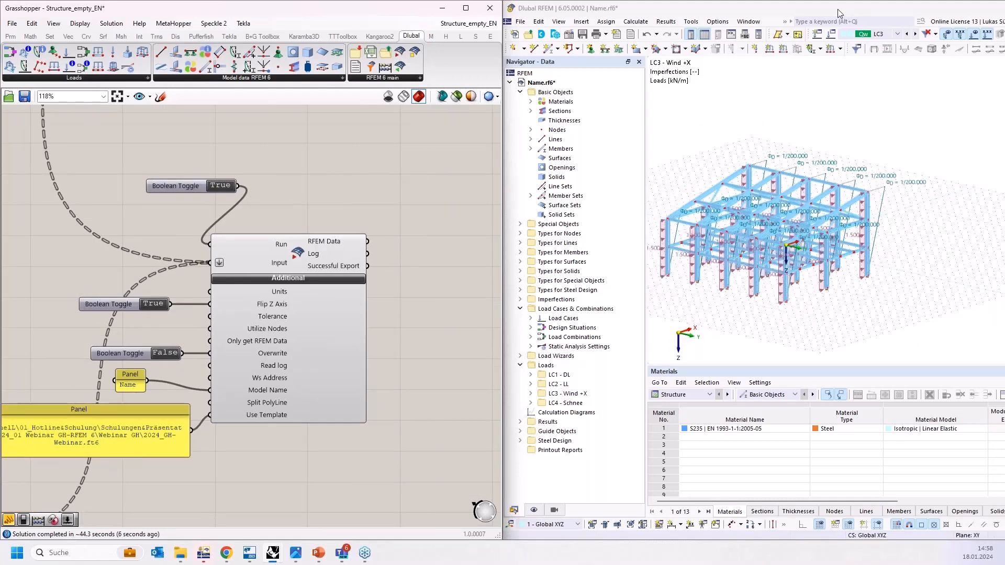
# Switch to RFEM, maximize its window and hide the imperfections and loads to examine the exported structure
pyautogui.moveTo(837, 8); pyautogui.dragTo(724, 1)
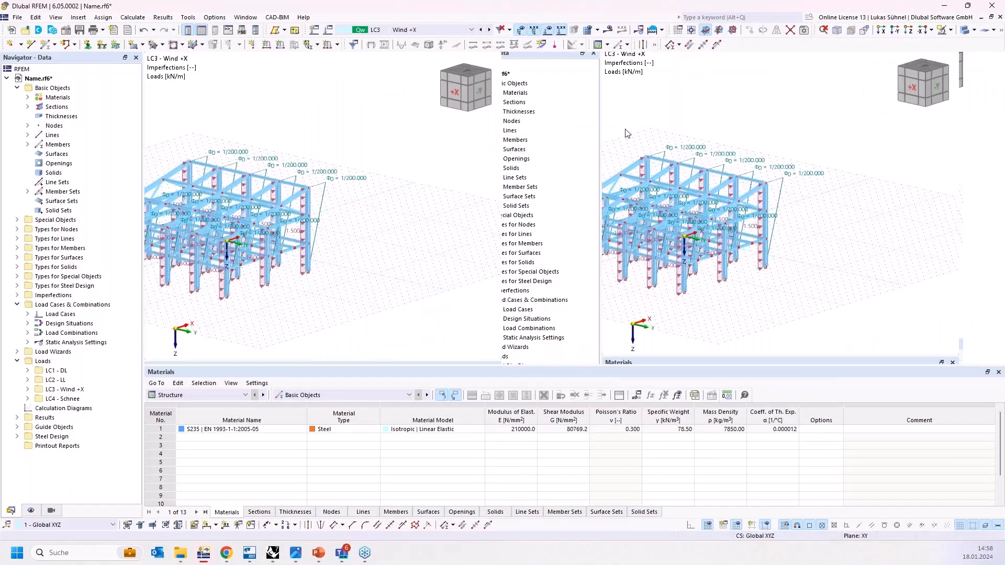
pyautogui.click(520, 30)
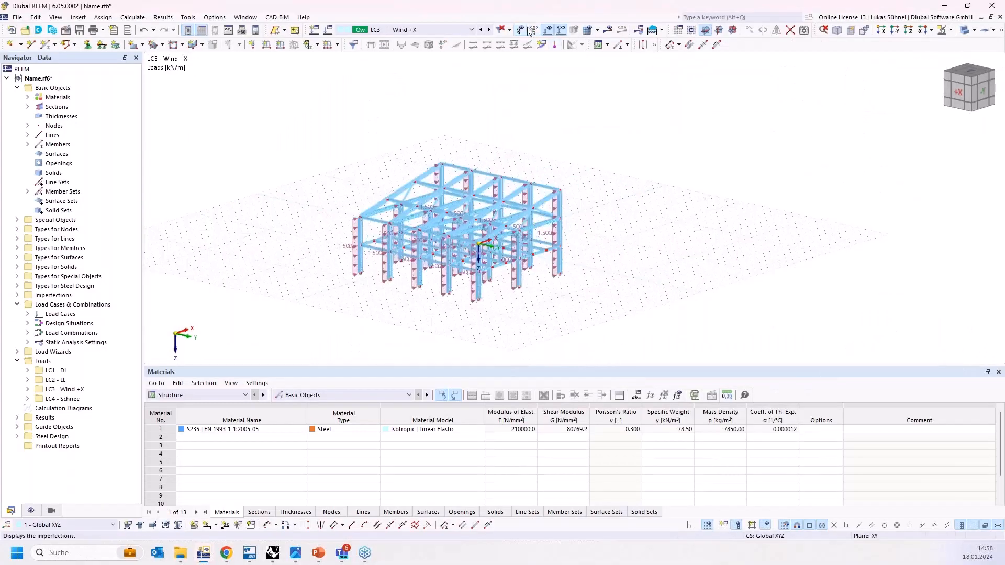
pyautogui.click(590, 30)
pyautogui.scroll(3, 416, 223)
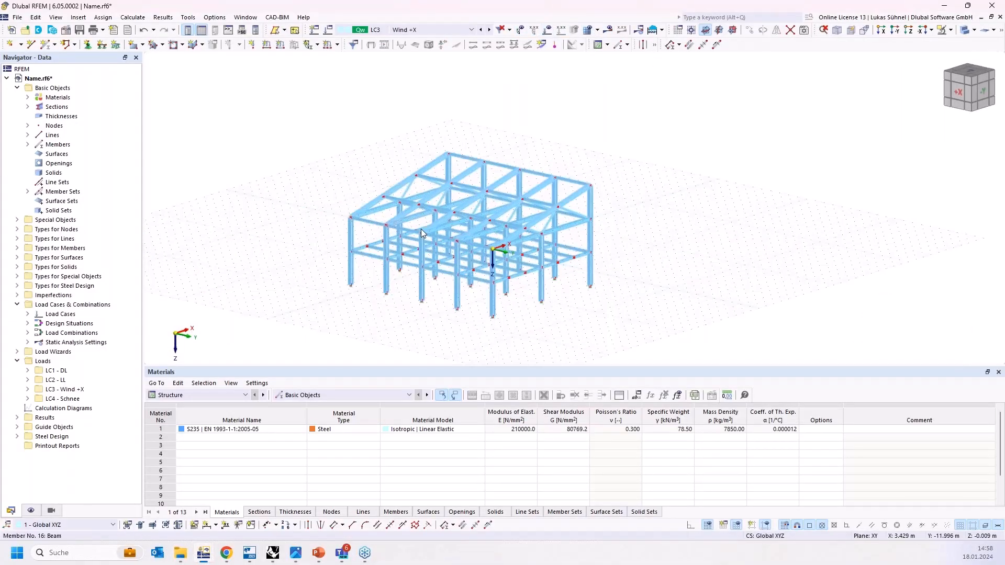
pyautogui.keyDown('ctrl'); pyautogui.moveTo(388, 224); pyautogui.dragTo(422, 207, button='middle'); pyautogui.keyUp('ctrl')
# Examine the cross-sections exported to the RFEM model, then collapse their list
pyautogui.click(28, 107)
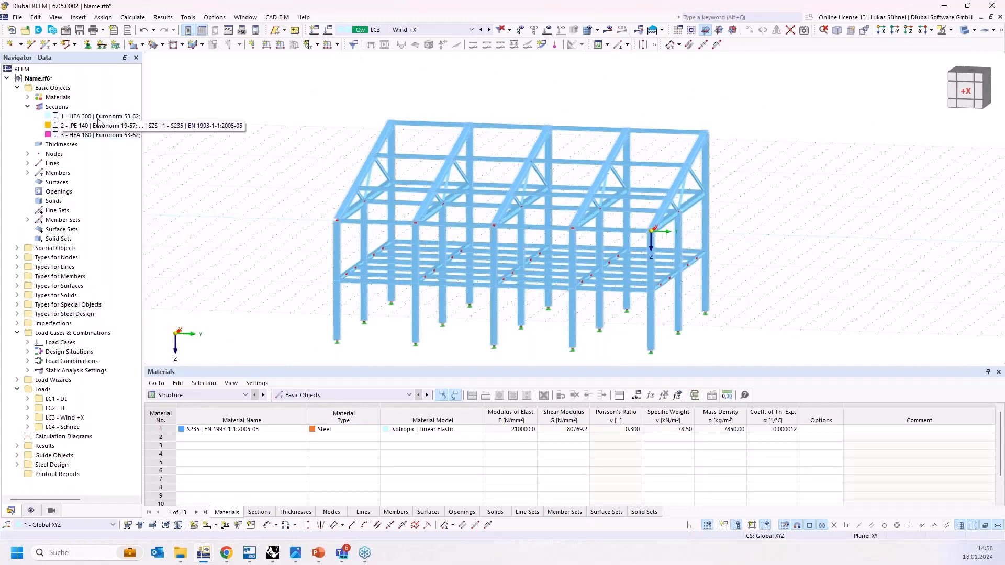
pyautogui.click(28, 107)
pyautogui.keyDown('ctrl'); pyautogui.moveTo(268, 134); pyautogui.dragTo(264, 137, button='middle'); pyautogui.keyUp('ctrl')
# Activate imperfection case IC1 - Imp +X and display its imperfections on the structure
pyautogui.click(458, 33)
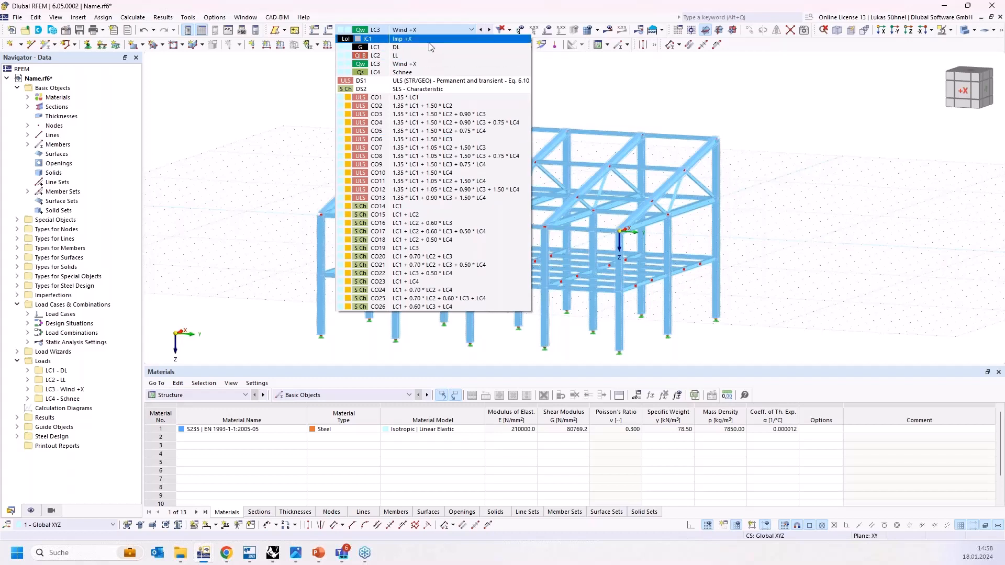
pyautogui.click(471, 39)
pyautogui.click(517, 30)
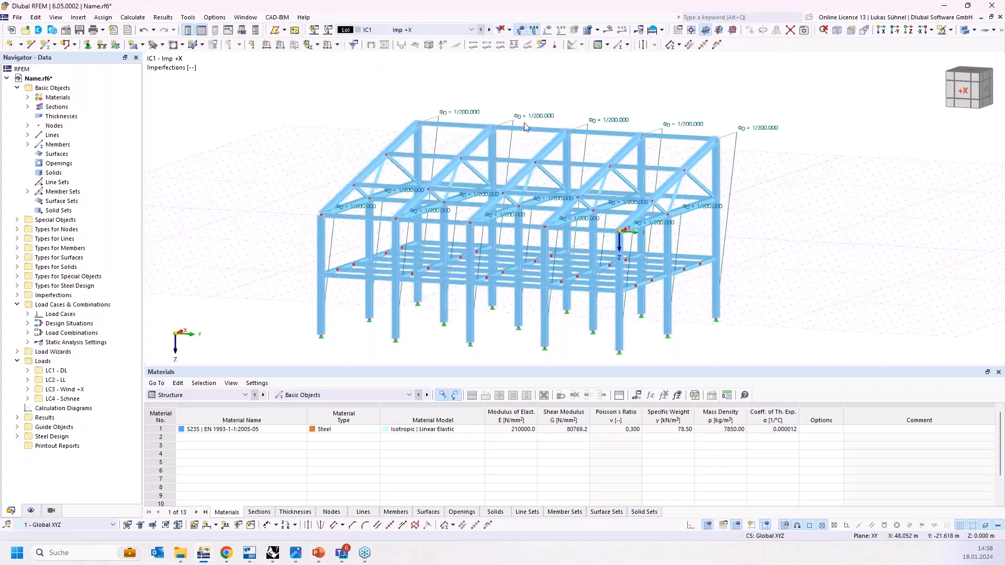
pyautogui.keyDown('ctrl'); pyautogui.moveTo(461, 129); pyautogui.dragTo(432, 127, button='middle'); pyautogui.keyUp('ctrl')
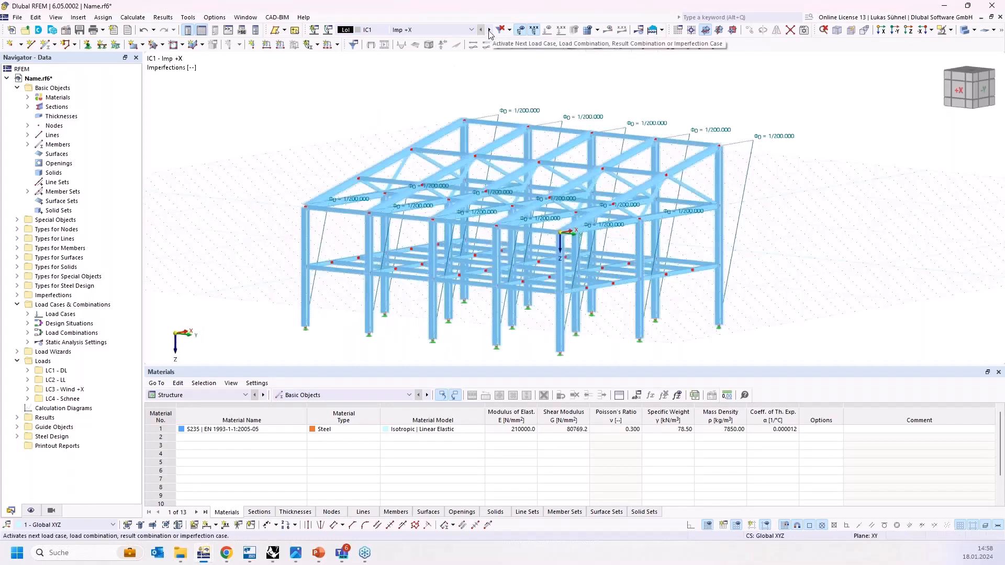
# Display the loads and step through load cases LC2, LC3 - Wind +X and LC4 - Schnee to examine them on the structure
pyautogui.click(490, 30)
pyautogui.click(489, 30)
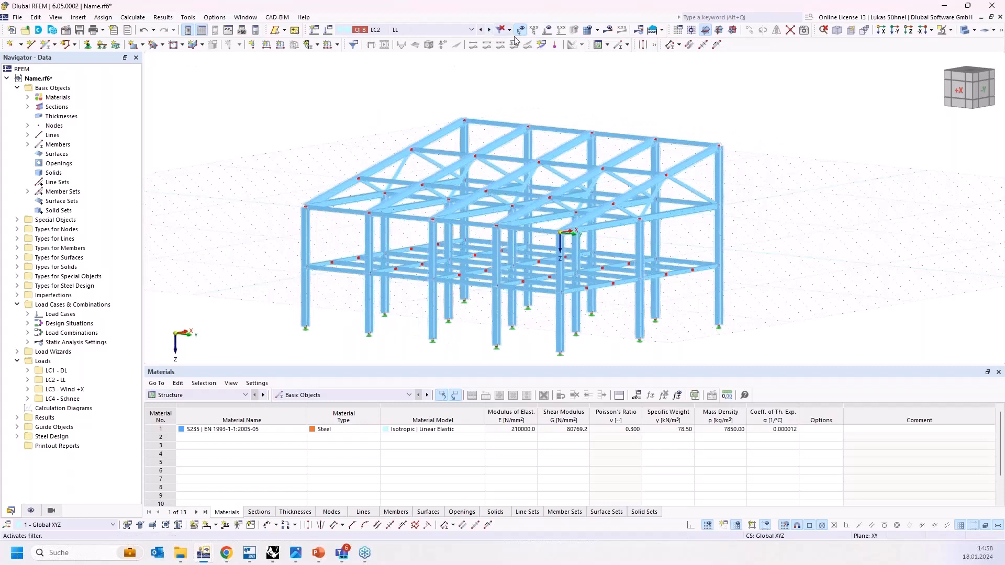
pyautogui.click(550, 33)
pyautogui.keyDown('ctrl'); pyautogui.moveTo(546, 131); pyautogui.dragTo(506, 156, button='middle'); pyautogui.keyUp('ctrl')
pyautogui.click(489, 29)
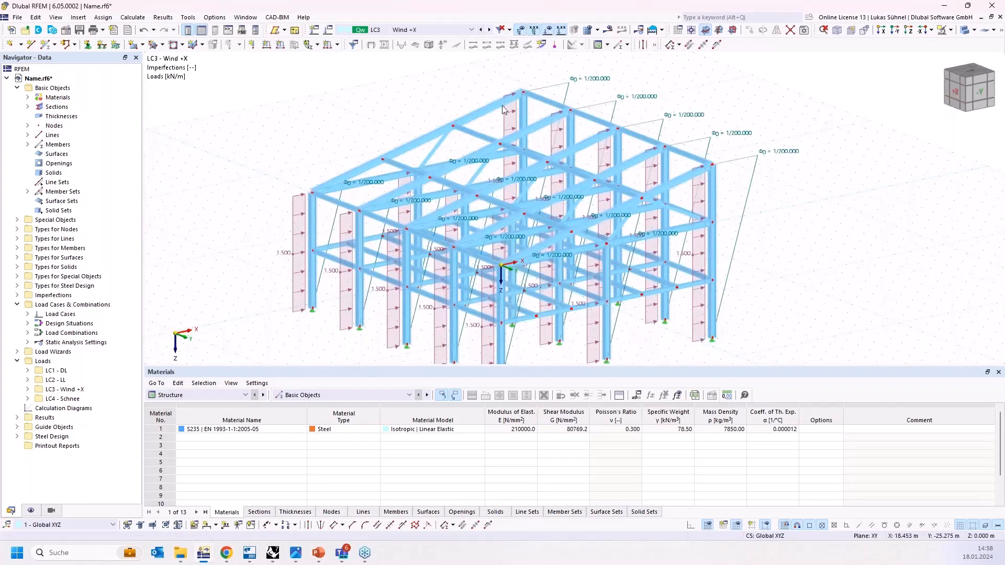
pyautogui.keyDown('ctrl'); pyautogui.moveTo(501, 105); pyautogui.dragTo(471, 90, button='middle'); pyautogui.keyUp('ctrl')
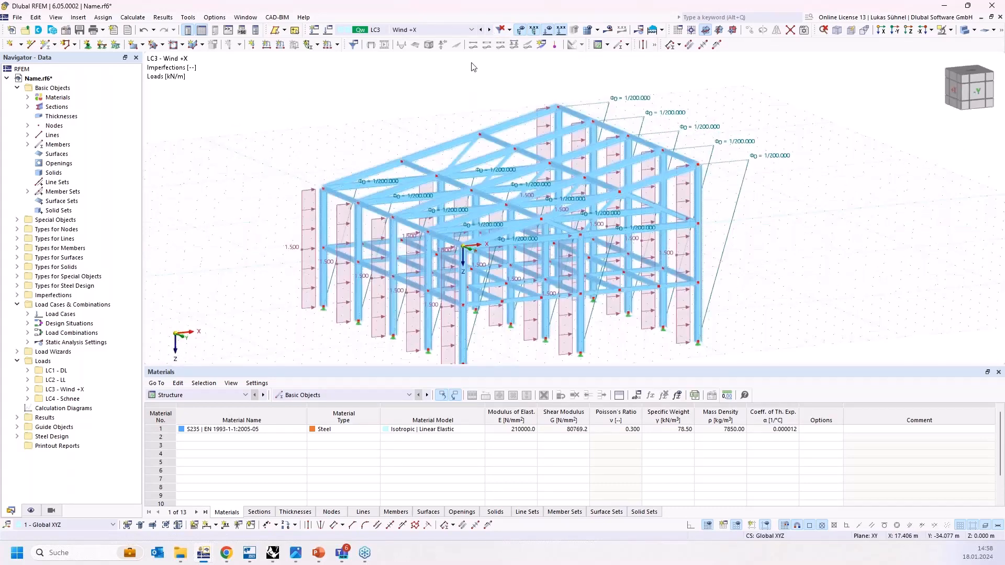
pyautogui.click(489, 30)
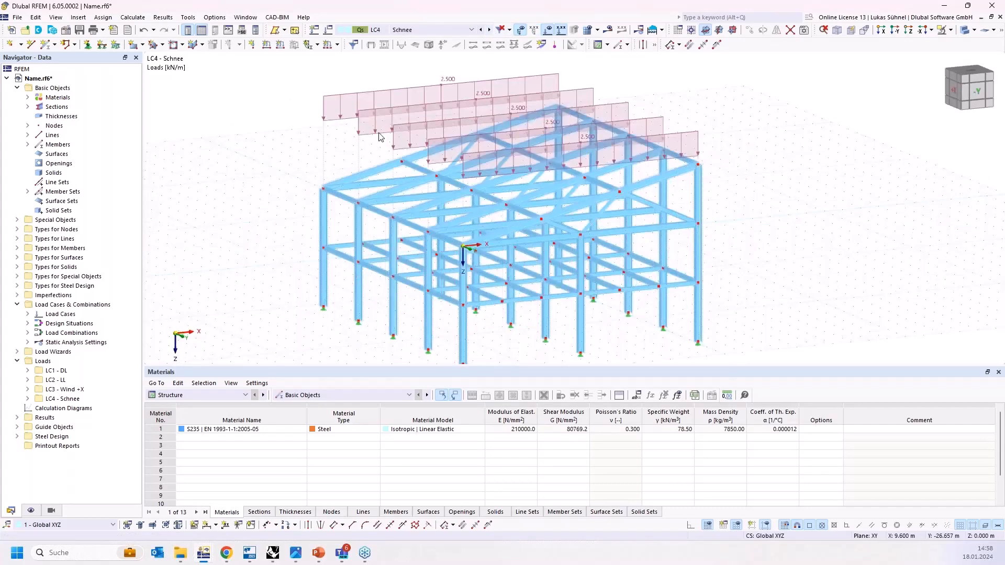
pyautogui.keyDown('ctrl'); pyautogui.moveTo(470, 133); pyautogui.dragTo(541, 157, button='middle'); pyautogui.keyUp('ctrl')
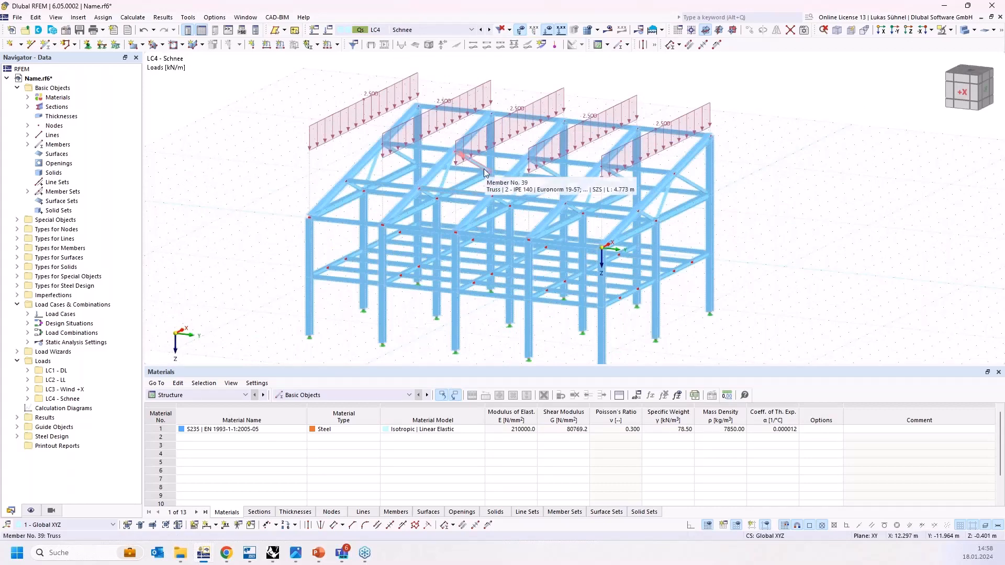
# Switch to Grasshopper, maximize its window and place the Dlubal calculation component beside the export component
pyautogui.click(936, 6)
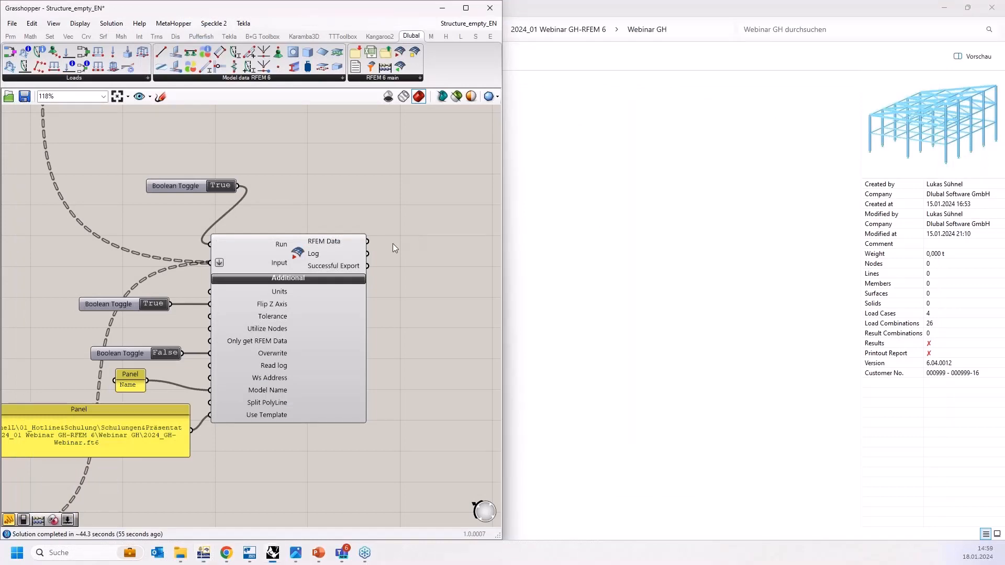
pyautogui.scroll(-4, 380, 249)
pyautogui.click(465, 7)
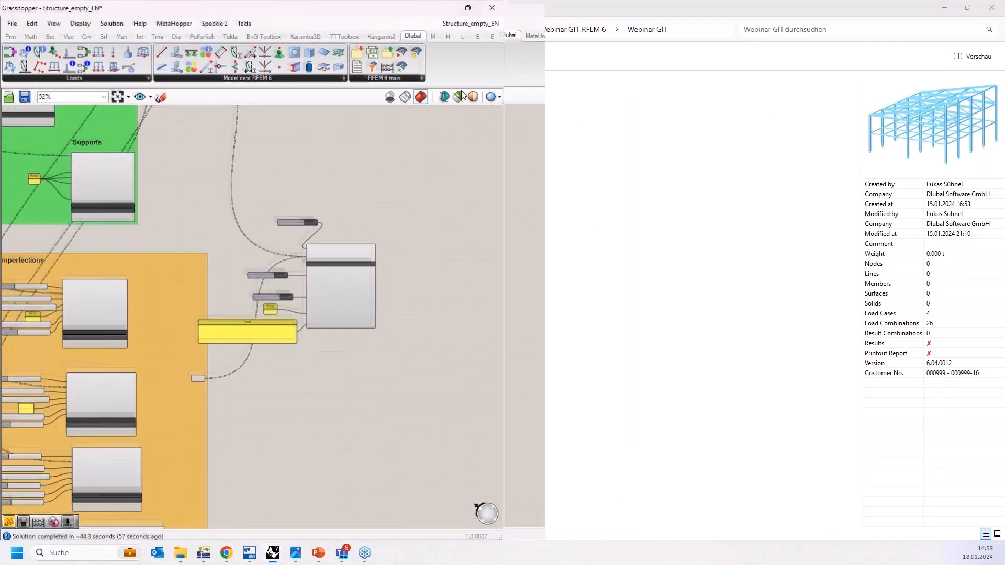
pyautogui.scroll(4, 231, 257)
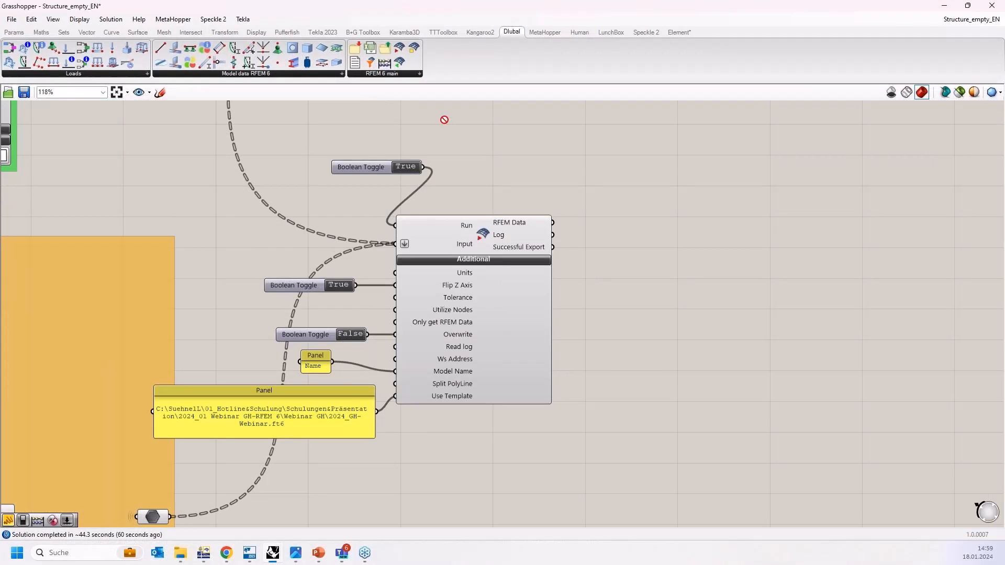
pyautogui.moveTo(714, 347); pyautogui.dragTo(712, 337)
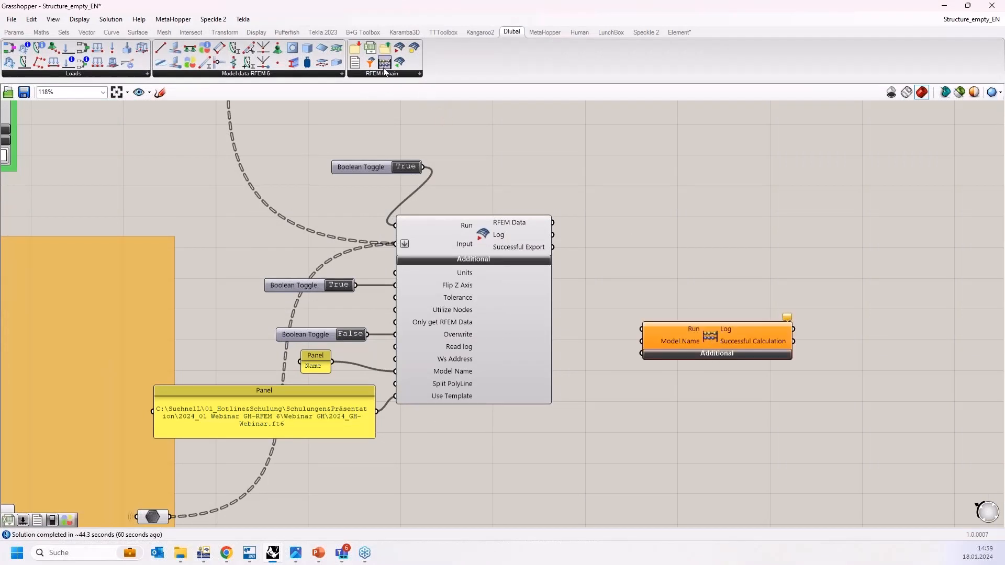
pyautogui.moveTo(695, 331); pyautogui.dragTo(682, 297)
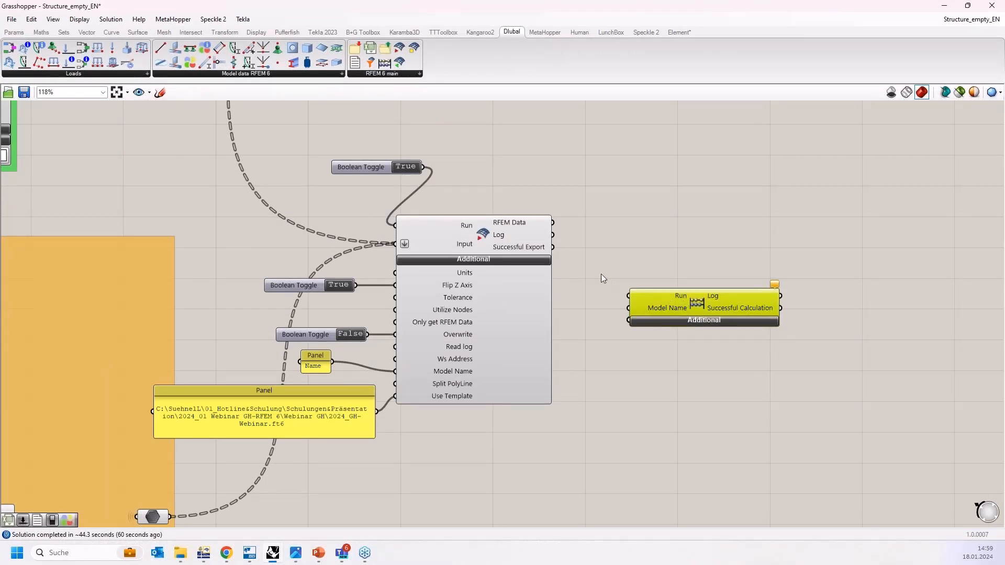
# Align the calculation component with the export component and connect Successful Export to its Run input
pyautogui.moveTo(601, 274); pyautogui.dragTo(588, 237, button='right')
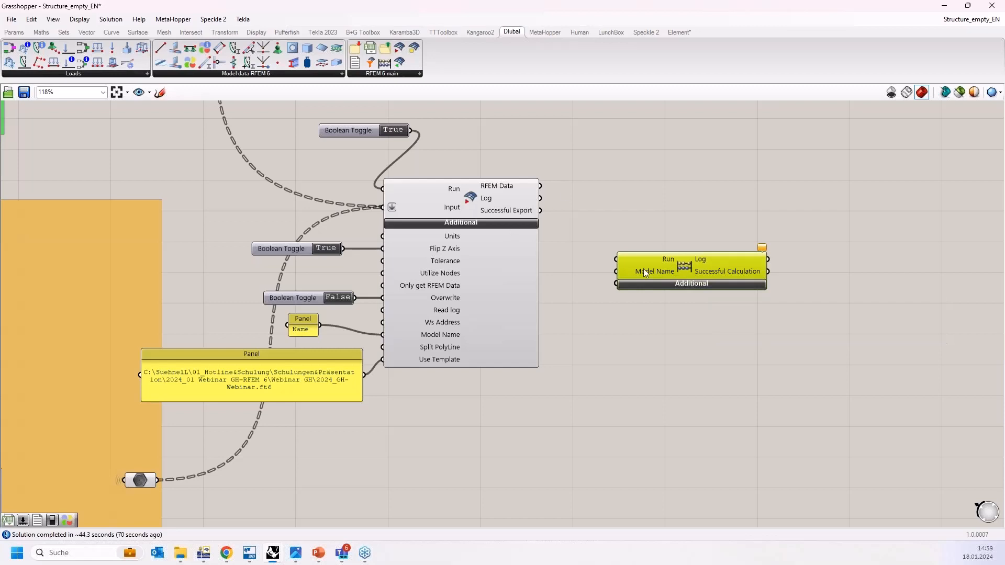
pyautogui.moveTo(691, 258); pyautogui.dragTo(688, 283)
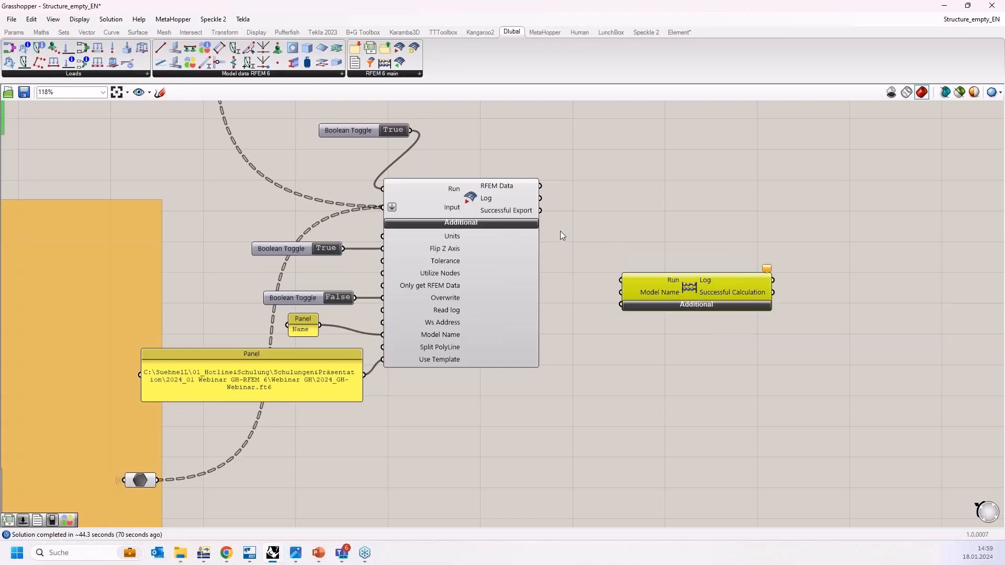
pyautogui.moveTo(527, 215)
pyautogui.moveTo(542, 211); pyautogui.dragTo(622, 278)
# Switch between RFEM and Grasshopper to follow the calculation of the exported model
pyautogui.click(206, 555)
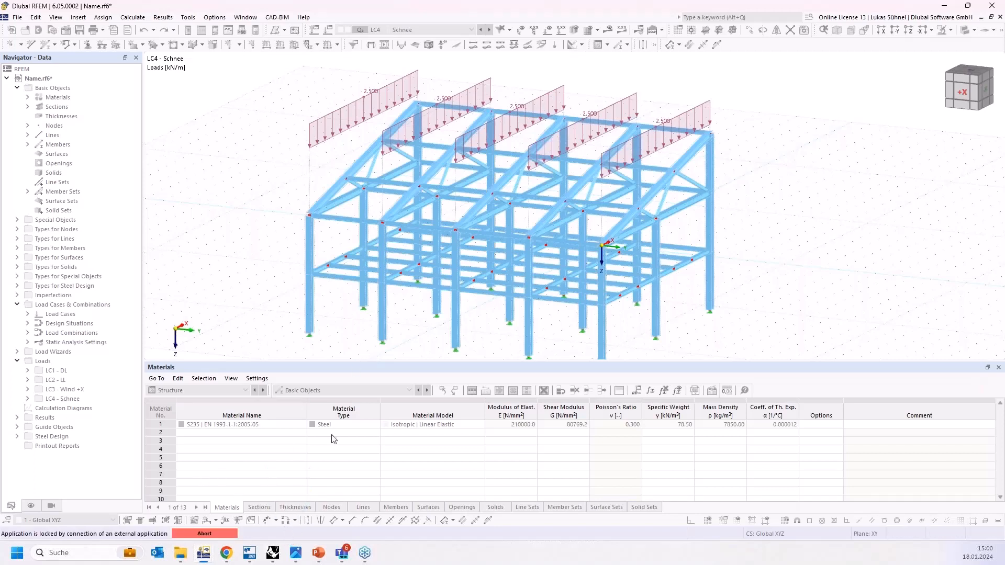
pyautogui.moveTo(270, 554)
pyautogui.click(272, 553)
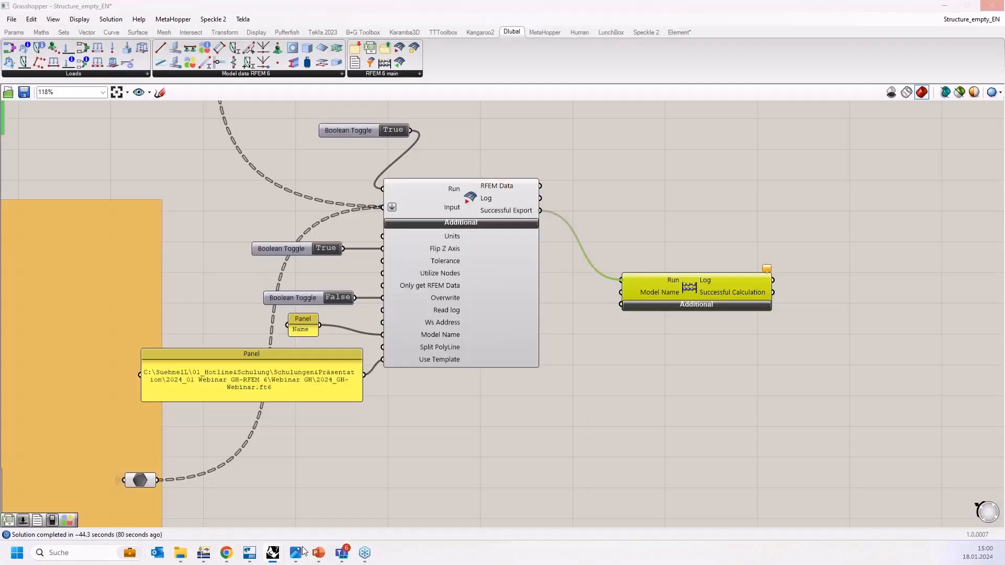
pyautogui.click(273, 554)
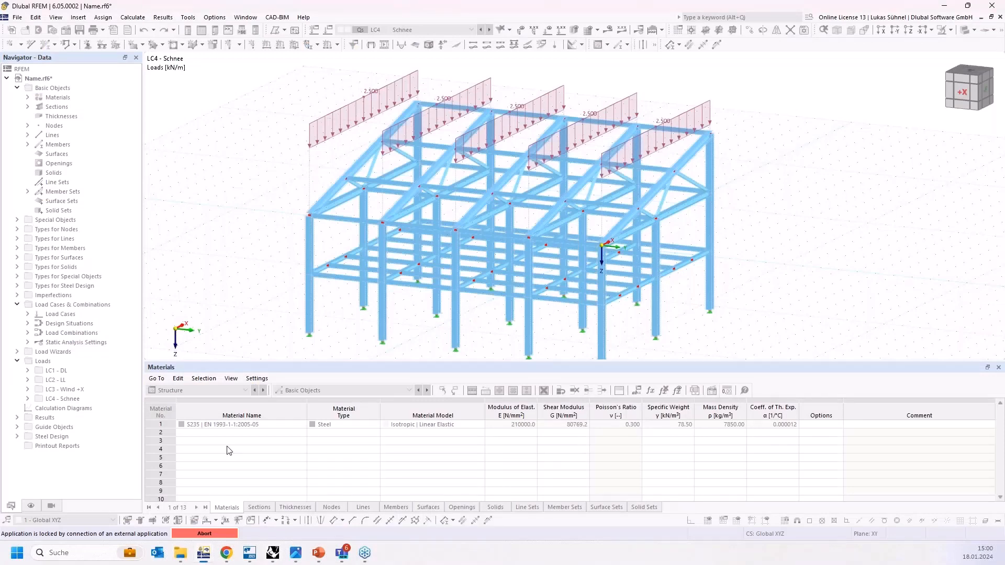
pyautogui.click(203, 555)
pyautogui.click(204, 555)
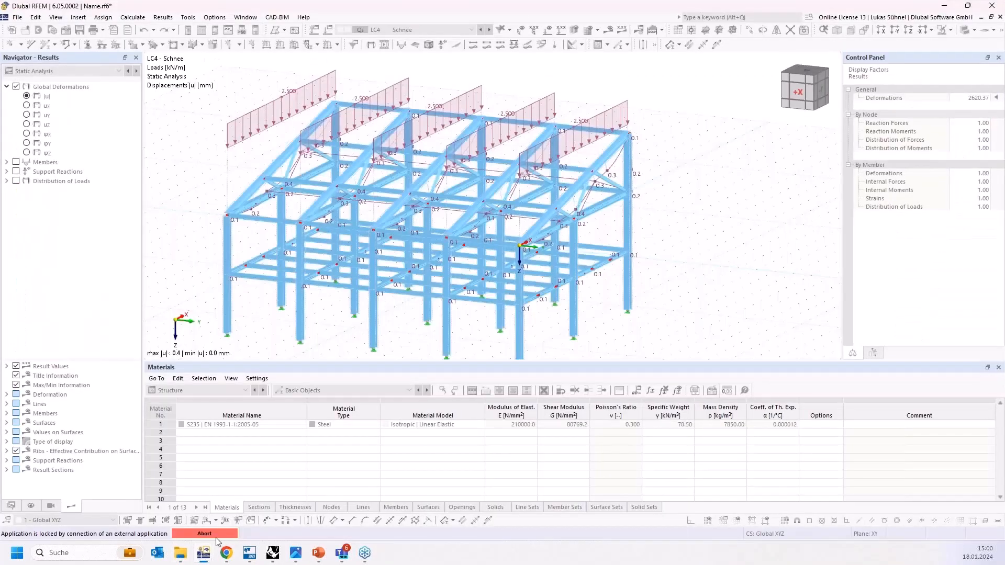
# Hide the loads in RFEM and examine the global deformations of the structure under LC4 - Schnee
pyautogui.moveTo(217, 157); pyautogui.dragTo(294, 146, button='middle')
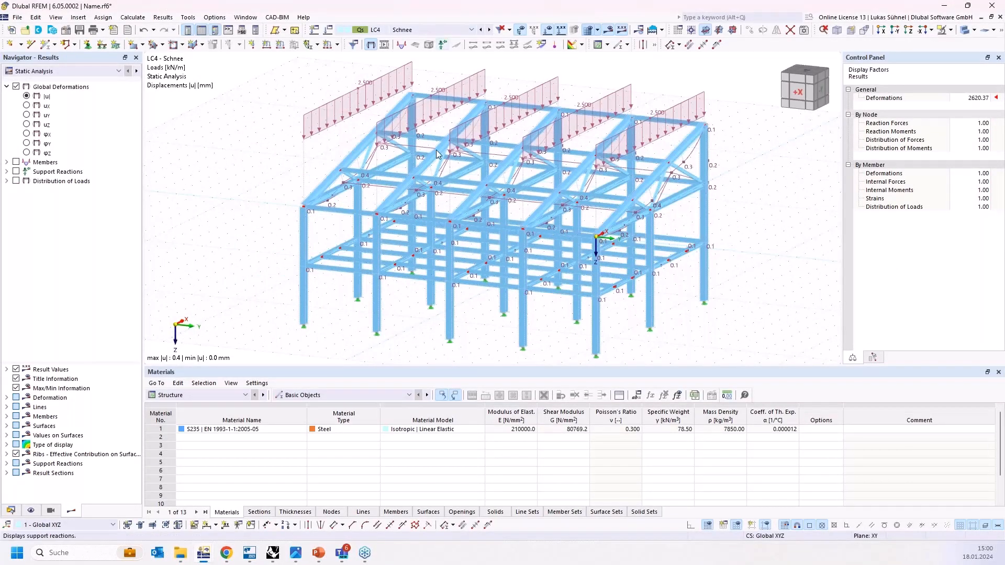
pyautogui.click(549, 30)
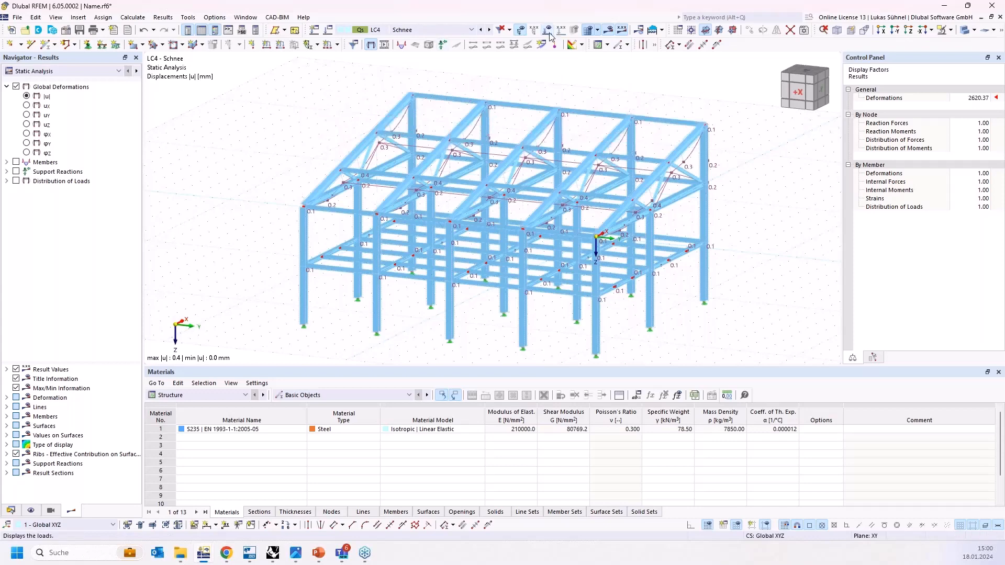
pyautogui.scroll(4, 524, 188)
pyautogui.keyDown('ctrl'); pyautogui.moveTo(496, 163); pyautogui.dragTo(447, 155, button='middle'); pyautogui.keyUp('ctrl')
# Display the member internal forces My for LC4 - Schnee and examine the moment diagrams
pyautogui.click(6, 162)
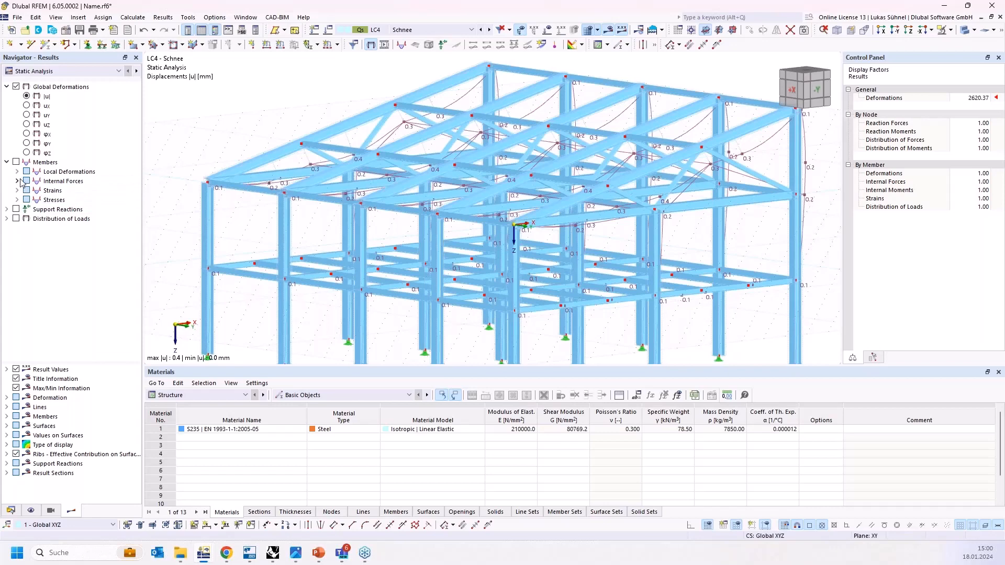
pyautogui.click(17, 181)
pyautogui.click(37, 229)
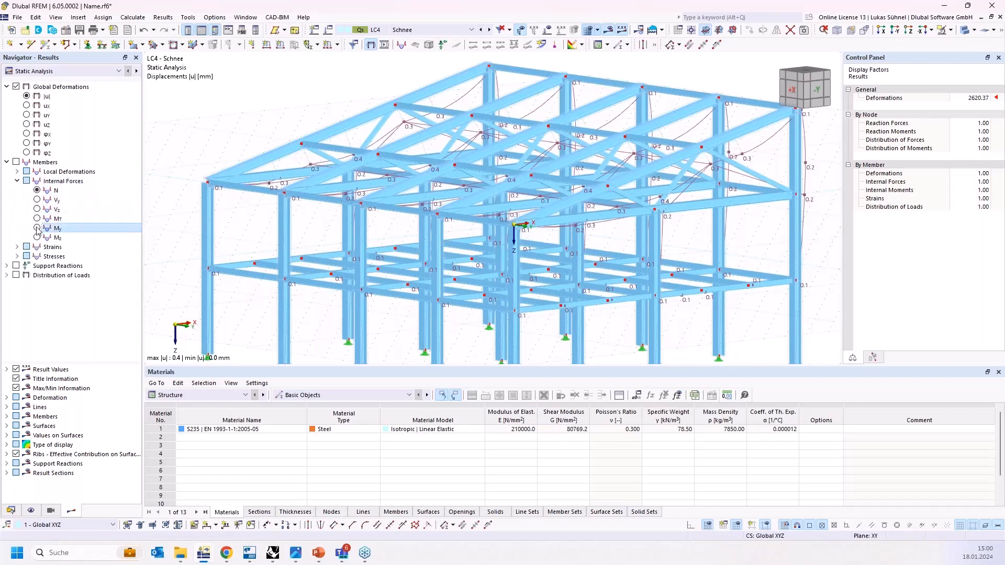
pyautogui.keyDown('ctrl'); pyautogui.moveTo(384, 194); pyautogui.dragTo(431, 184, button='middle'); pyautogui.keyUp('ctrl')
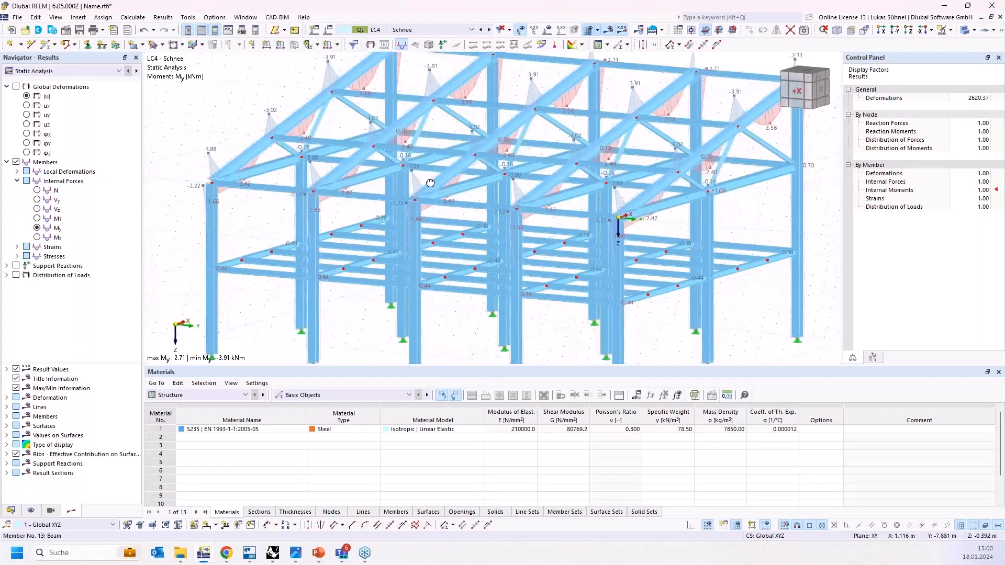
pyautogui.scroll(-1, 444, 209)
# Switch the result tables to Steel Design and examine the design ratios of the overstressed floor beams on the model
pyautogui.click(201, 395)
pyautogui.click(185, 471)
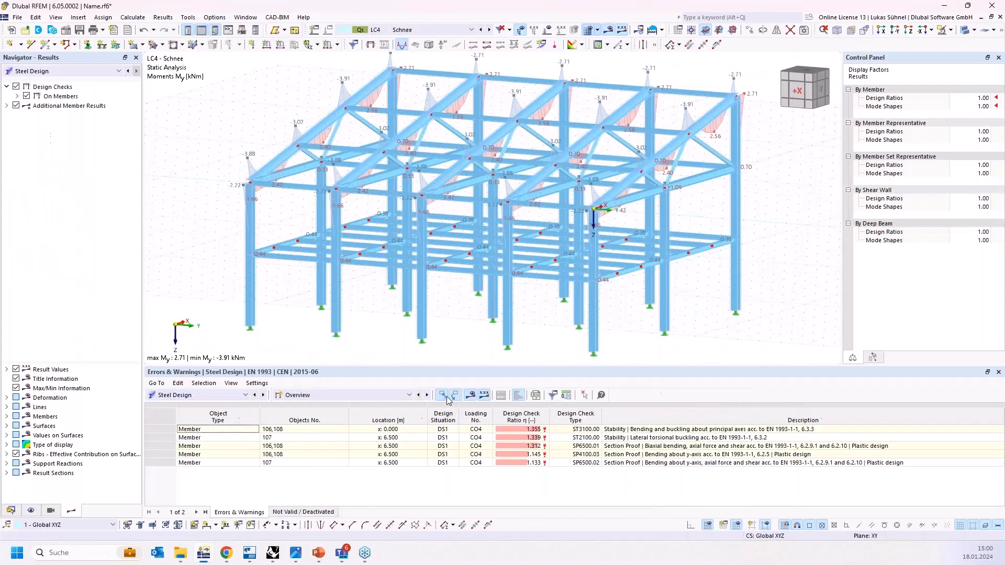
pyautogui.keyDown('ctrl'); pyautogui.moveTo(364, 258); pyautogui.dragTo(397, 256, button='middle'); pyautogui.keyUp('ctrl')
pyautogui.scroll(2, 620, 243)
pyautogui.keyDown('ctrl'); pyautogui.moveTo(633, 246); pyautogui.dragTo(471, 288, button='middle'); pyautogui.keyUp('ctrl')
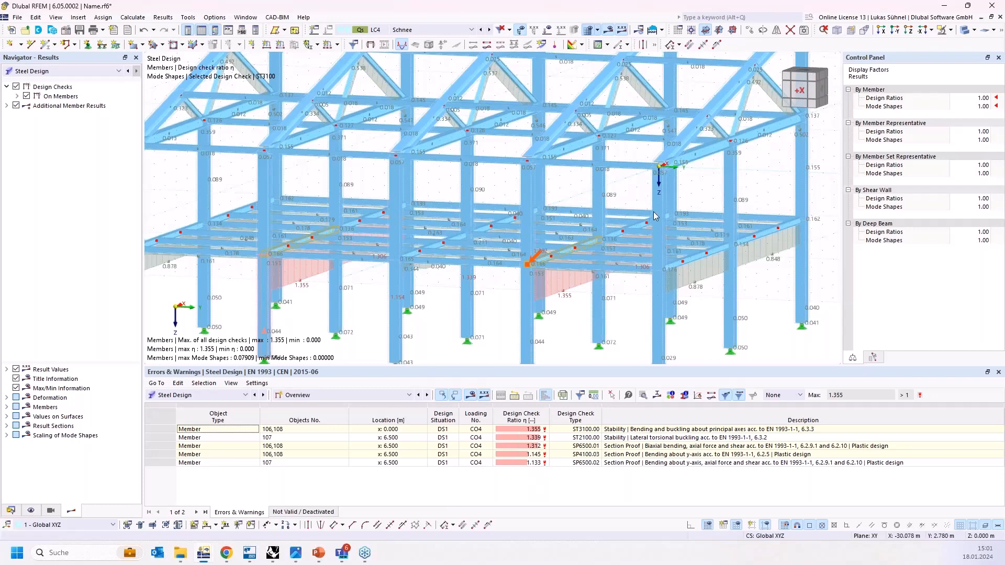
pyautogui.moveTo(272, 294); pyautogui.dragTo(298, 303, button='middle')
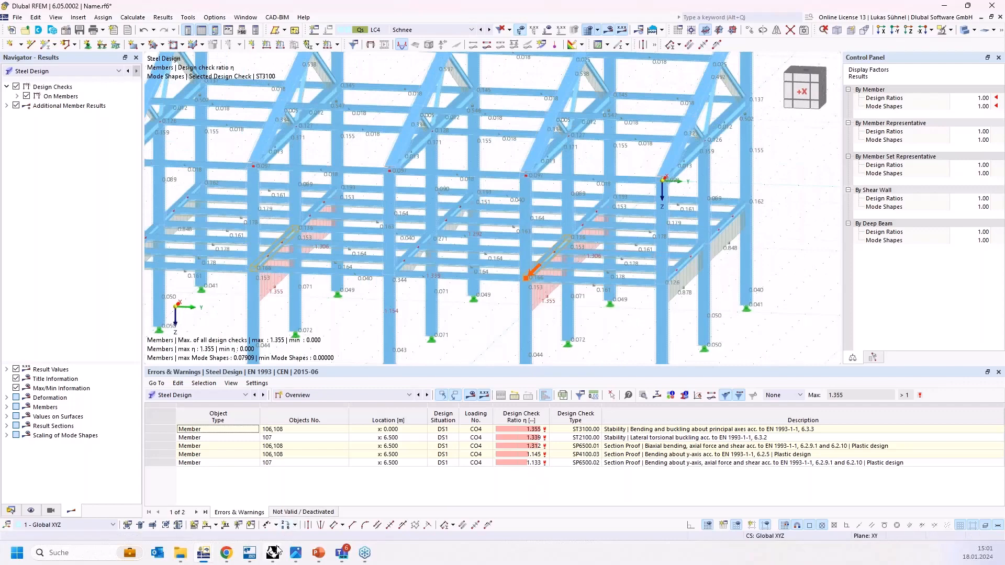
# Return to Grasshopper and place an Export Results to Files component below and beyond the calculation component
pyautogui.moveTo(278, 553)
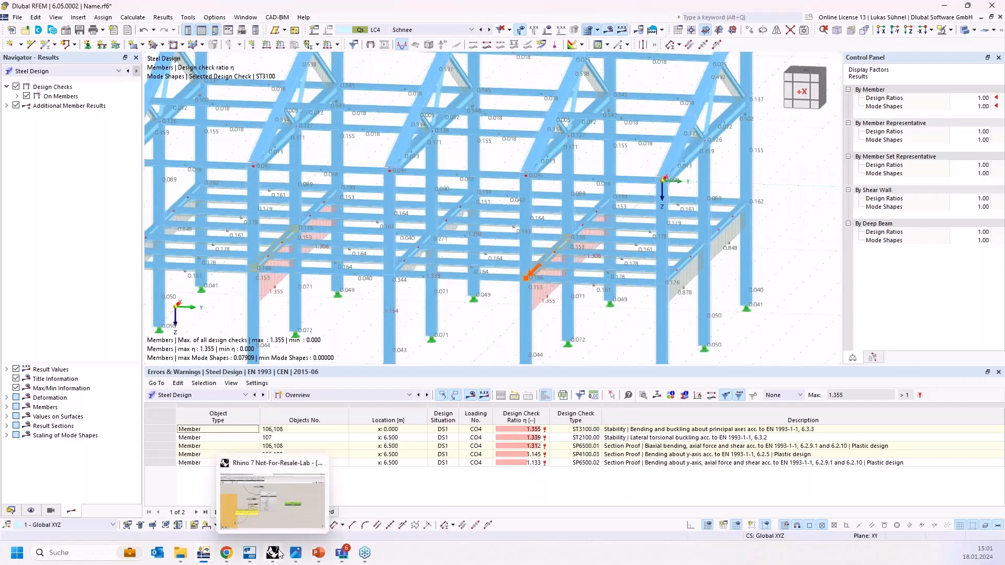
pyautogui.click(275, 519)
pyautogui.moveTo(508, 410); pyautogui.dragTo(491, 378, button='right')
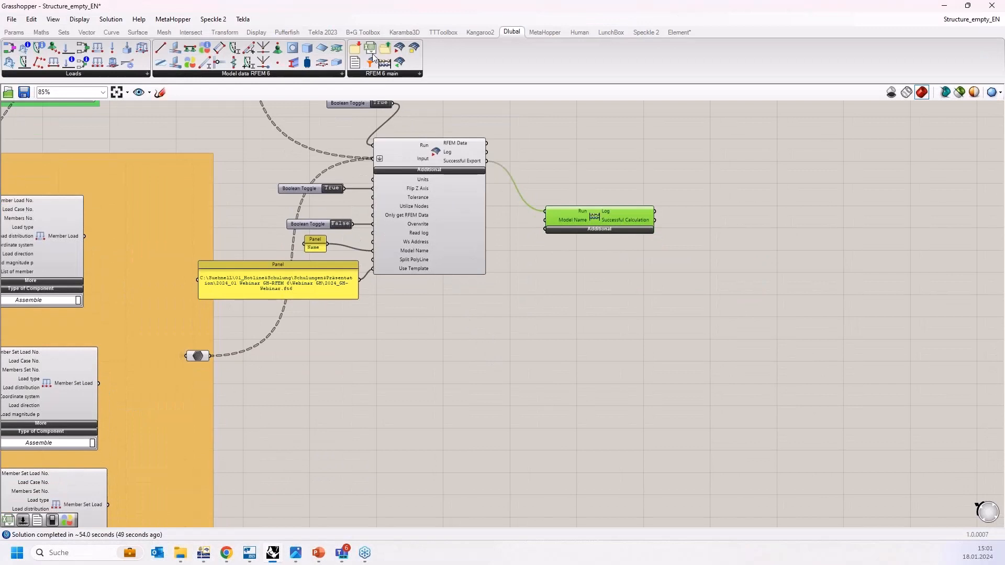
pyautogui.moveTo(372, 56); pyautogui.dragTo(696, 289)
pyautogui.scroll(3, 672, 250)
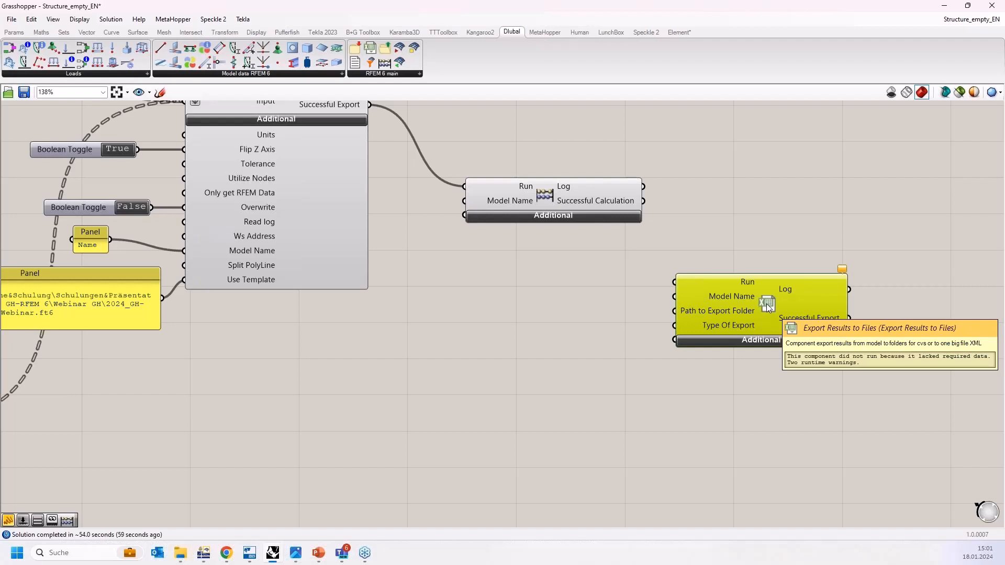
# Switch to RFEM and examine the file formats available for exporting the model and its tables
pyautogui.click(203, 553)
pyautogui.click(18, 17)
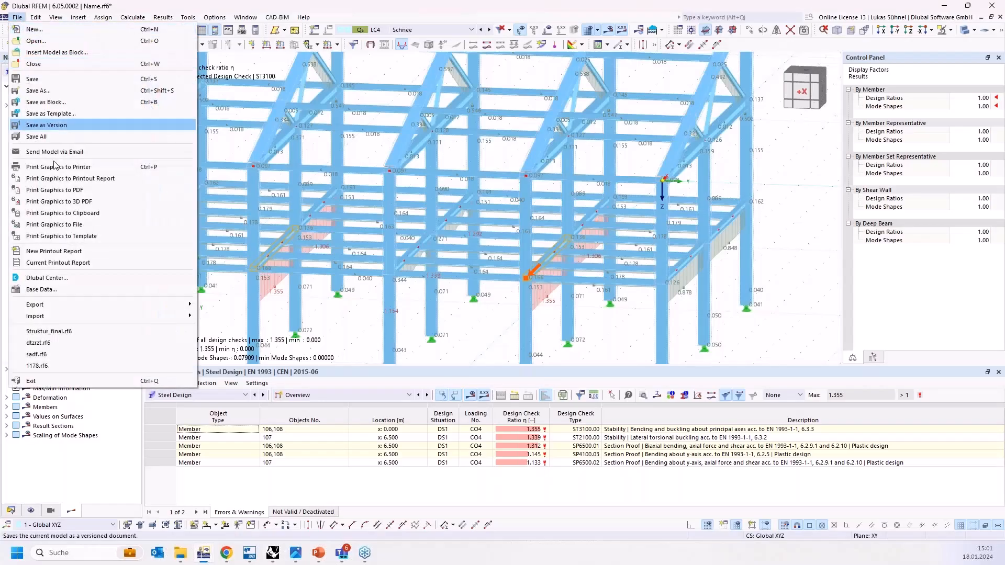
pyautogui.moveTo(64, 303)
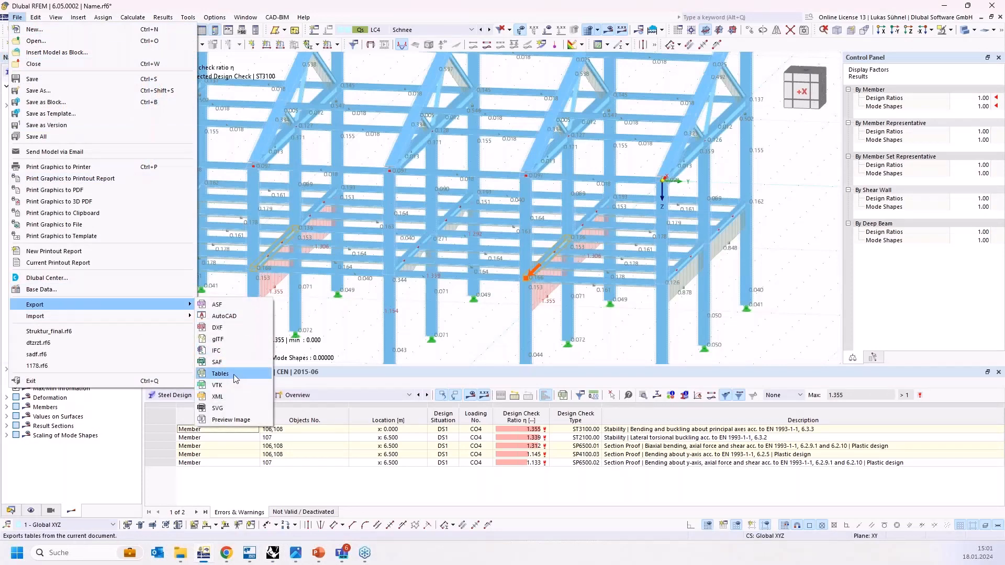
# Return to Grasshopper and look through the Primitive, Input and Util parameter components for one that handles files
pyautogui.click(271, 554)
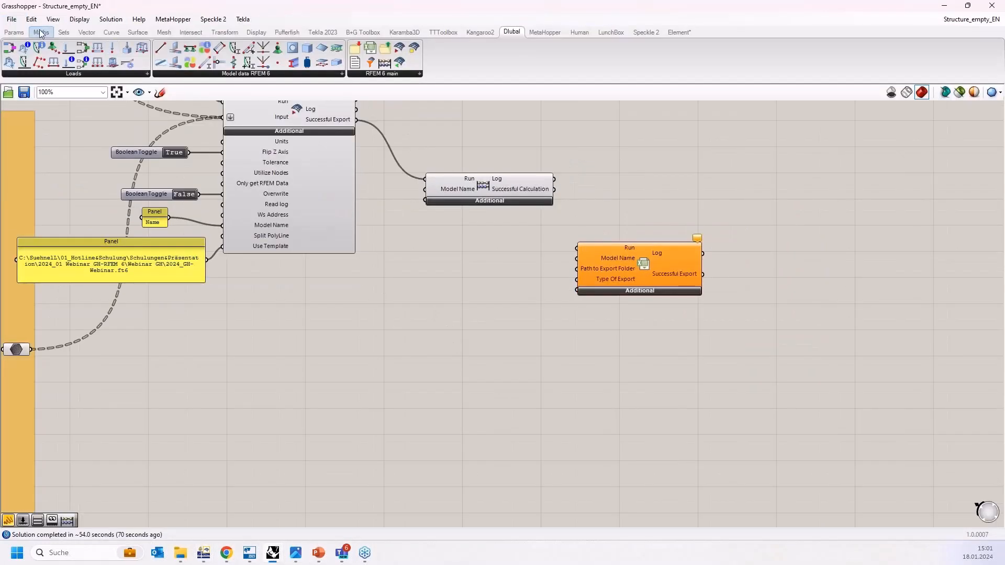
pyautogui.click(20, 32)
pyautogui.click(220, 75)
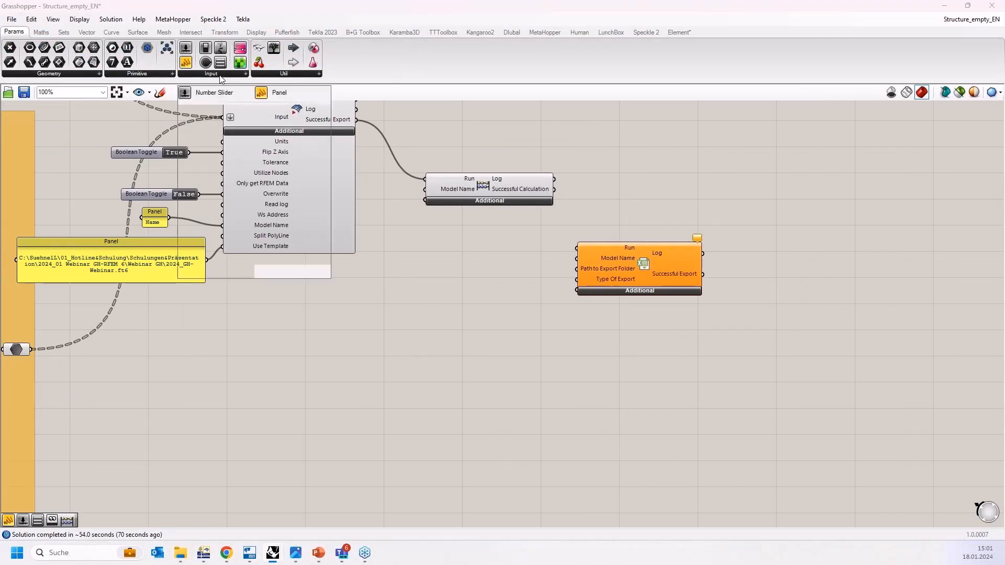
pyautogui.click(278, 74)
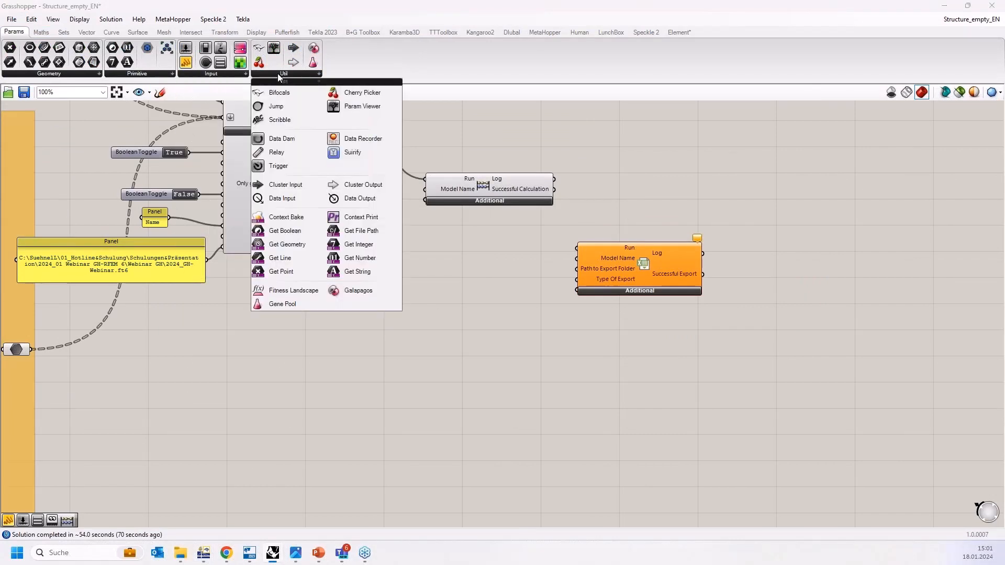
pyautogui.click(159, 73)
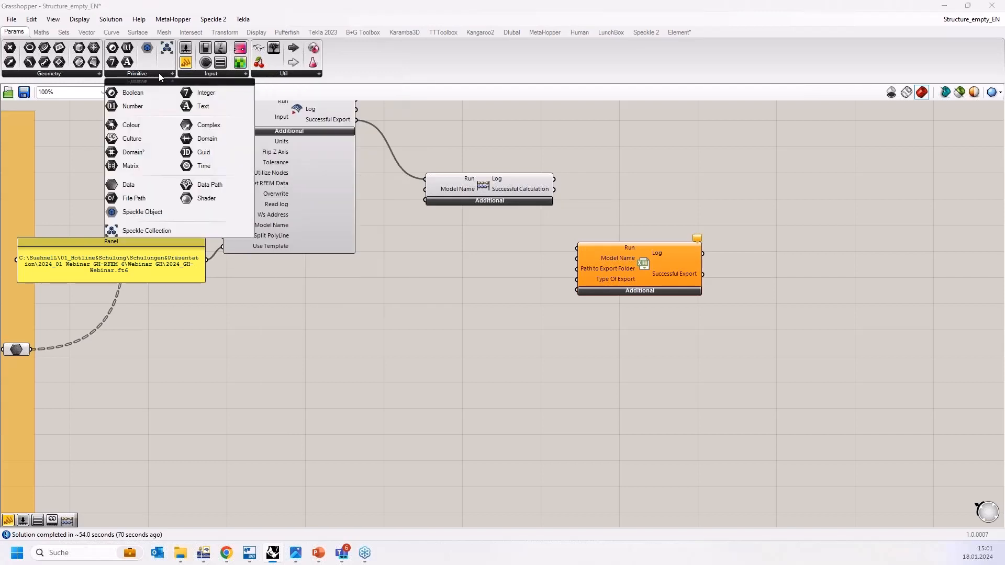
pyautogui.click(188, 74)
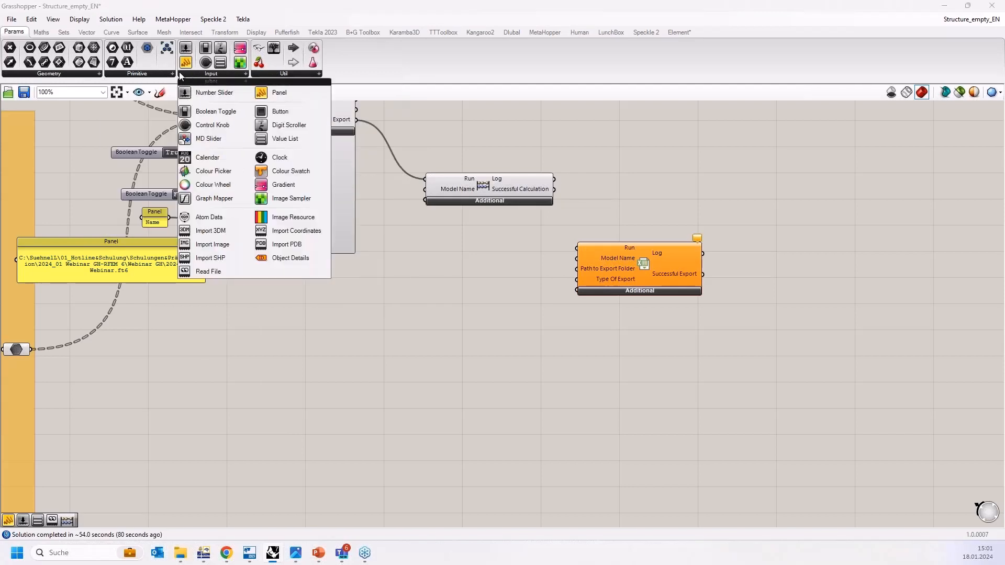
pyautogui.click(146, 74)
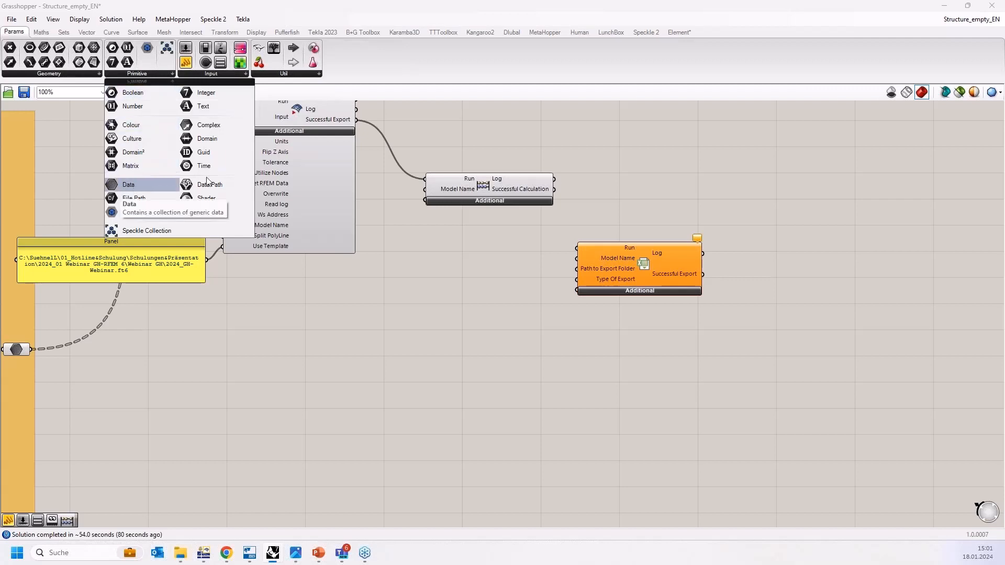
pyautogui.click(205, 73)
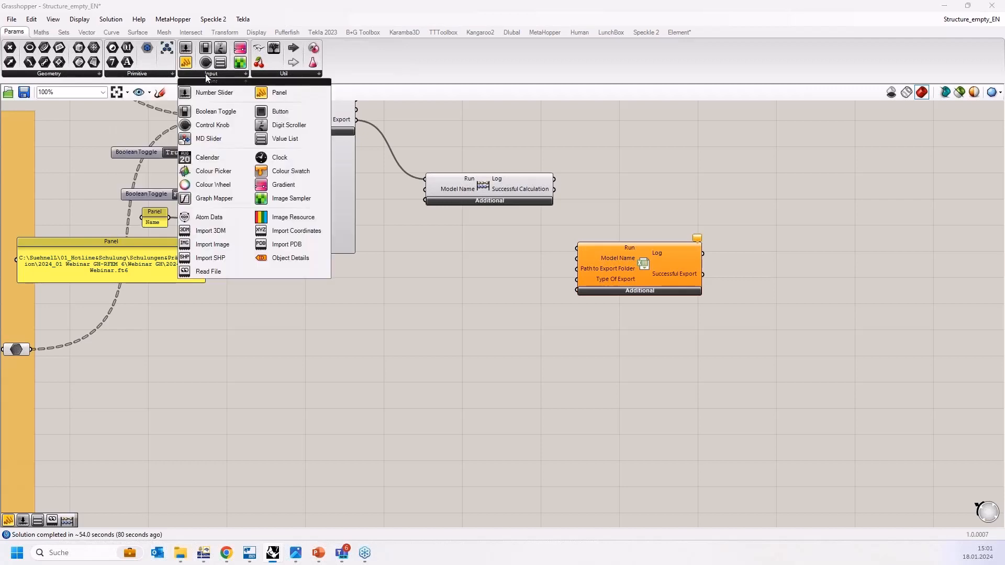
# Place a Read File component below the calculation component and delete it again
pyautogui.click(203, 272)
pyautogui.click(403, 396)
pyautogui.scroll(5, 403, 396)
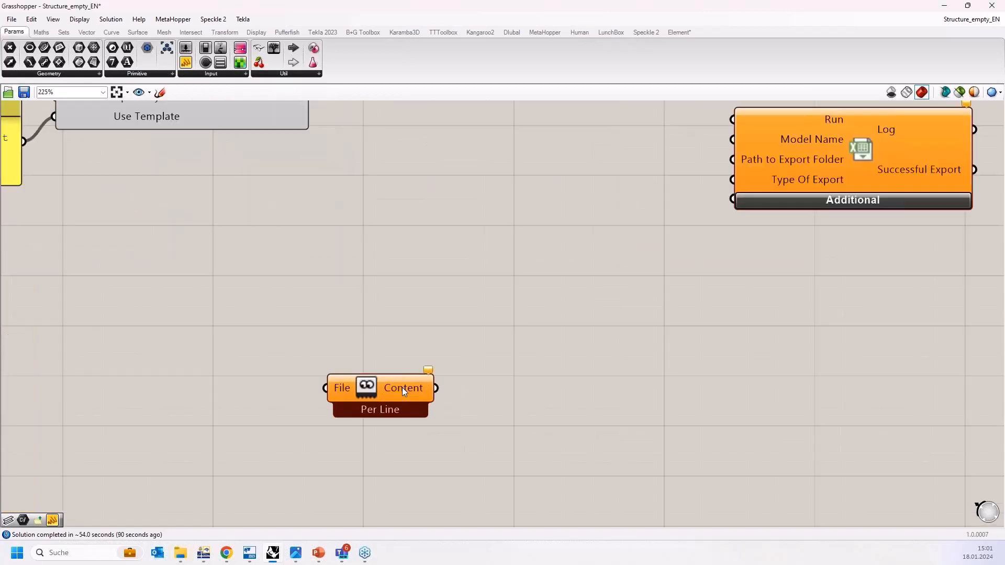
pyautogui.moveTo(370, 384); pyautogui.dragTo(398, 371)
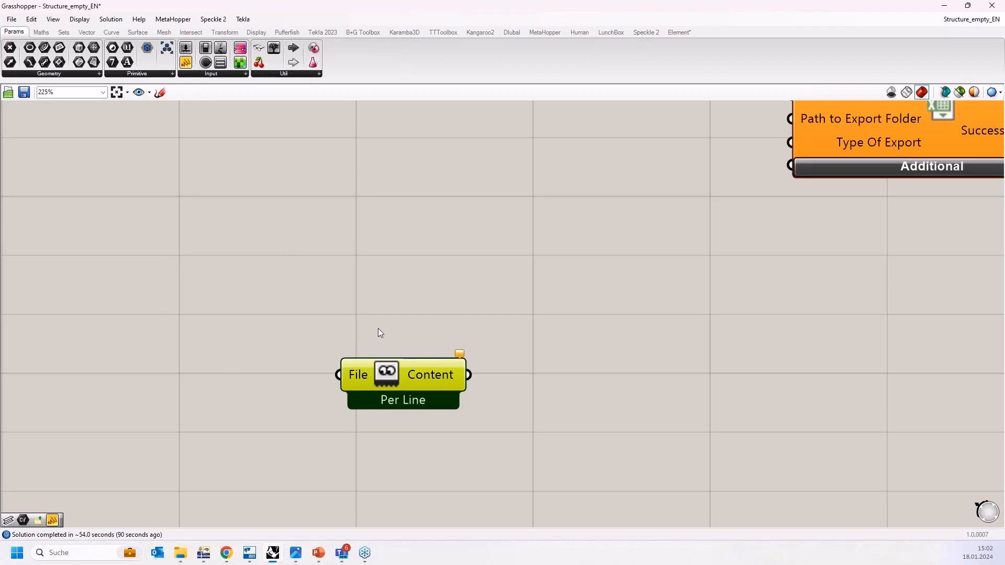
pyautogui.scroll(-3, 396, 372)
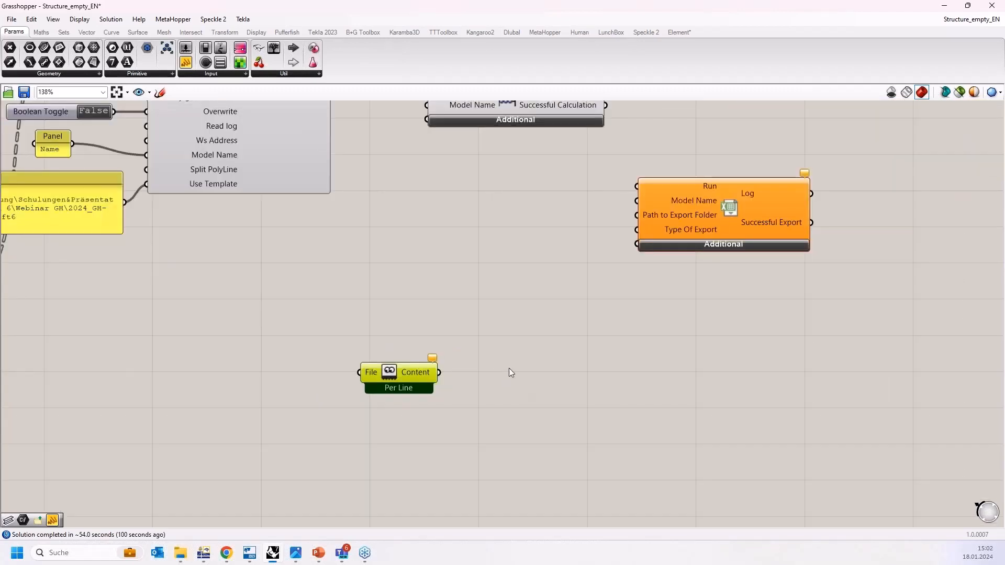
pyautogui.scroll(-5, 599, 303)
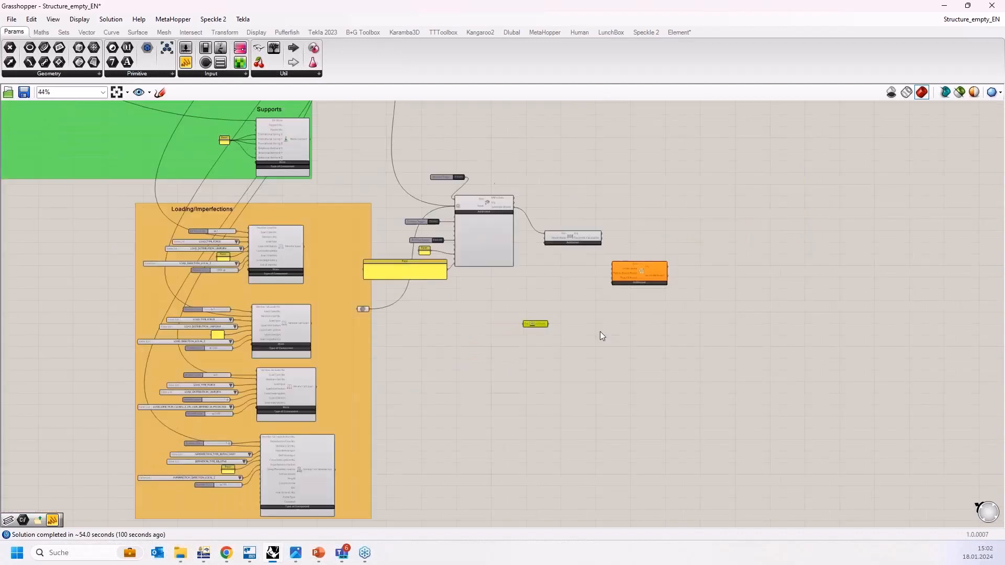
pyautogui.scroll(2, 561, 316)
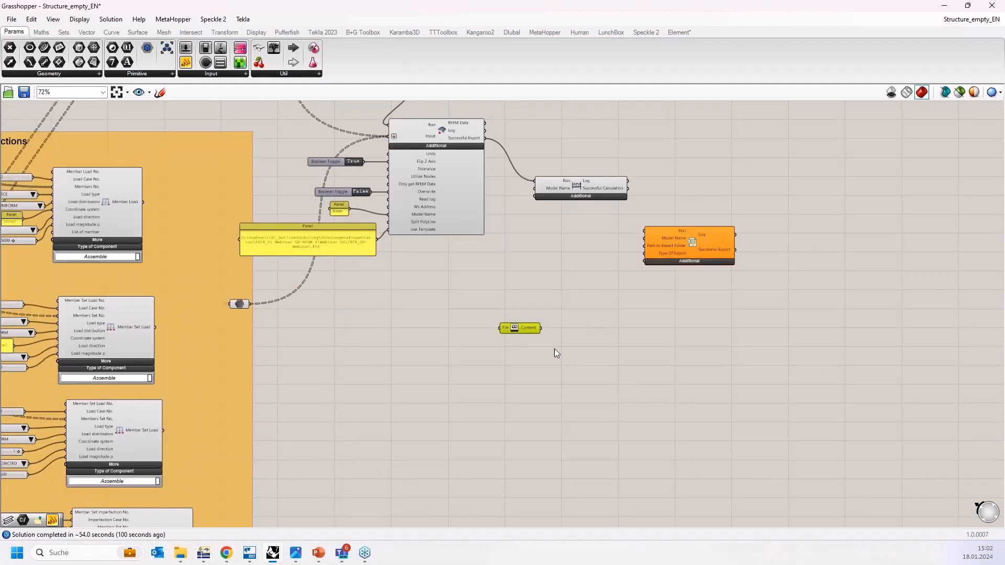
pyautogui.scroll(-2, 601, 350)
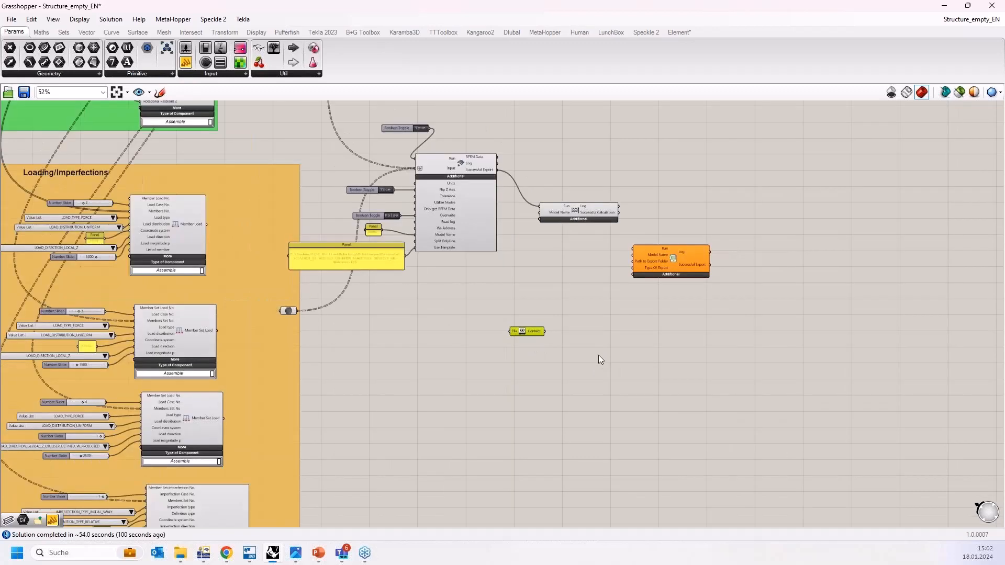
pyautogui.scroll(2, 614, 391)
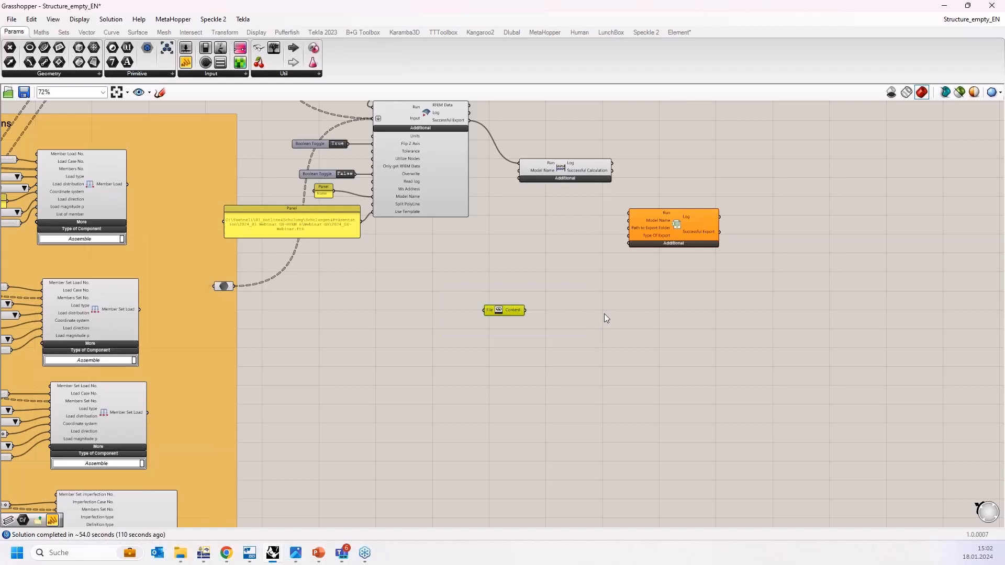
pyautogui.scroll(2, 479, 326)
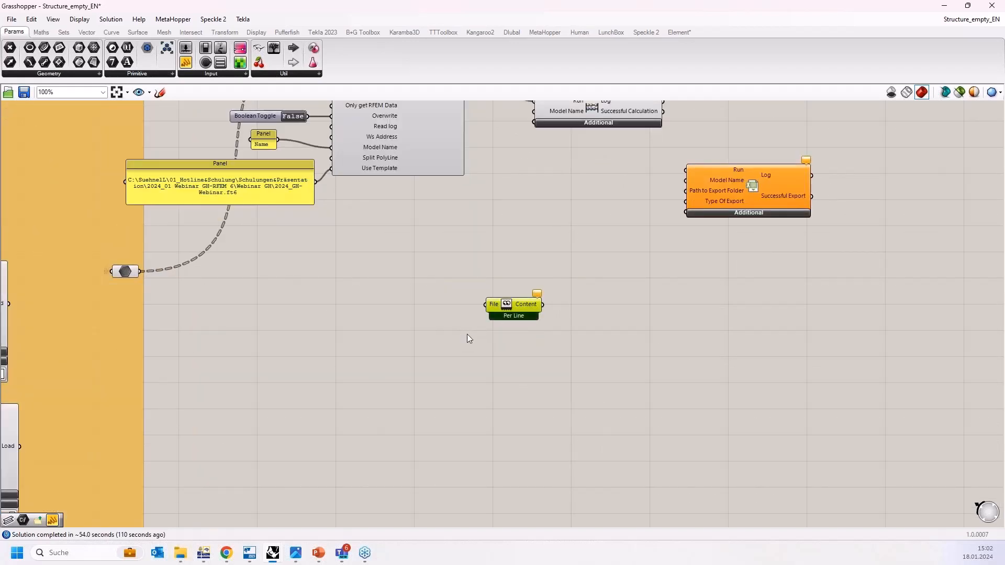
pyautogui.press('Delete')
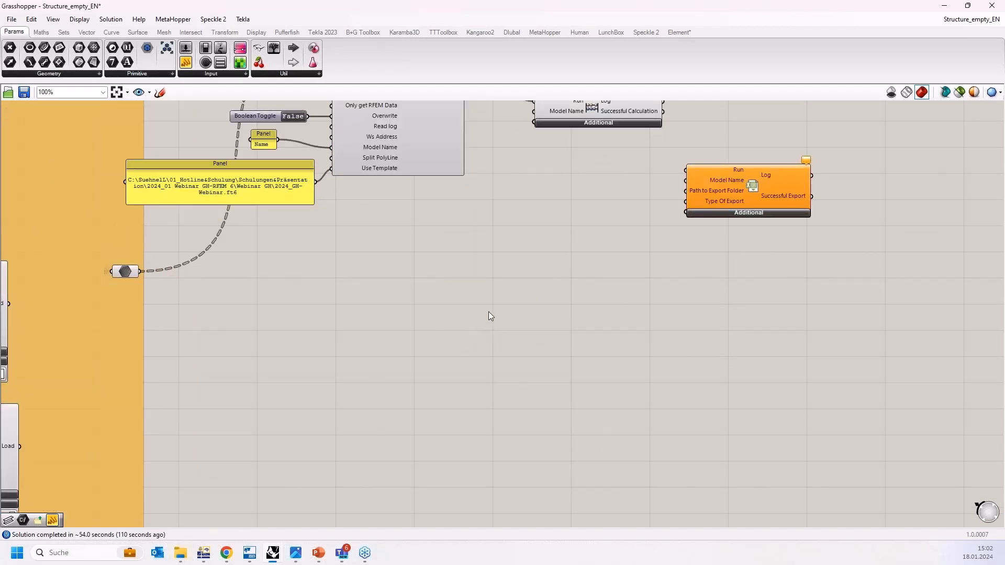
# Place the Grasshopper window beside the Rhino viewport and examine the wireframe structure alongside its definition
pyautogui.scroll(-4, 510, 312)
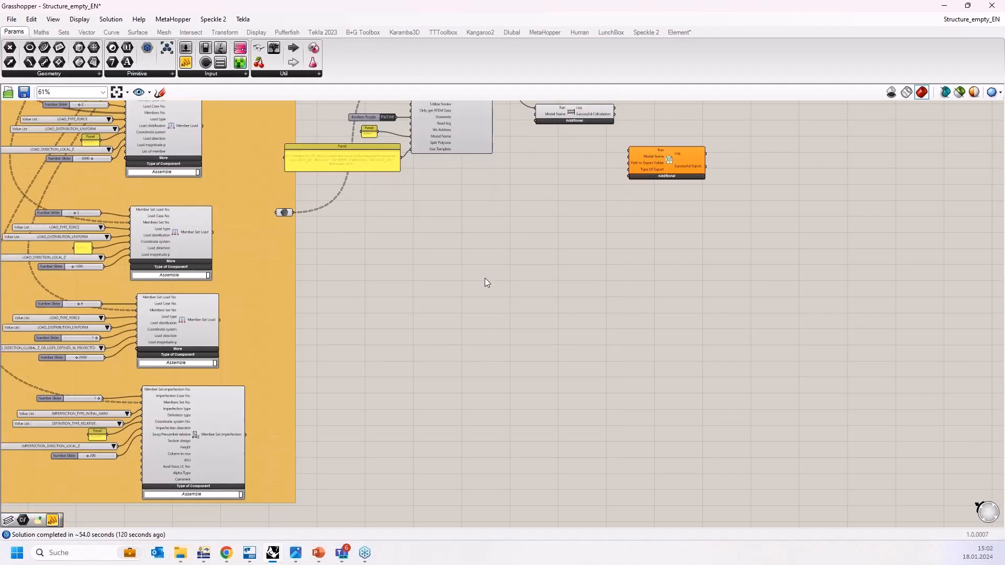
pyautogui.scroll(-5, 485, 283)
pyautogui.moveTo(456, 282); pyautogui.dragTo(631, 411, button='right')
pyautogui.scroll(-2, 631, 411)
pyautogui.moveTo(207, 244); pyautogui.dragTo(451, 430, button='right')
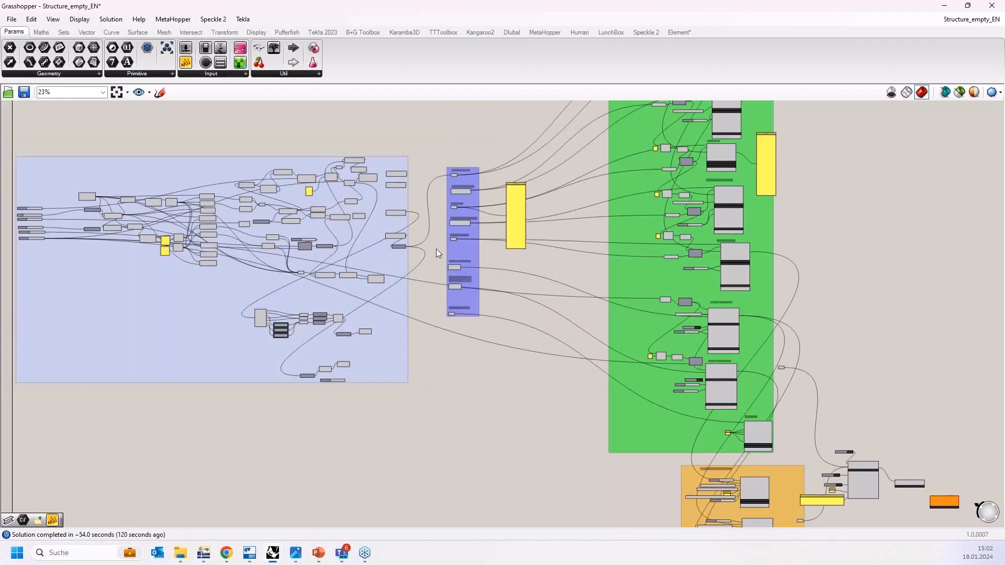
pyautogui.doubleClick(337, 8)
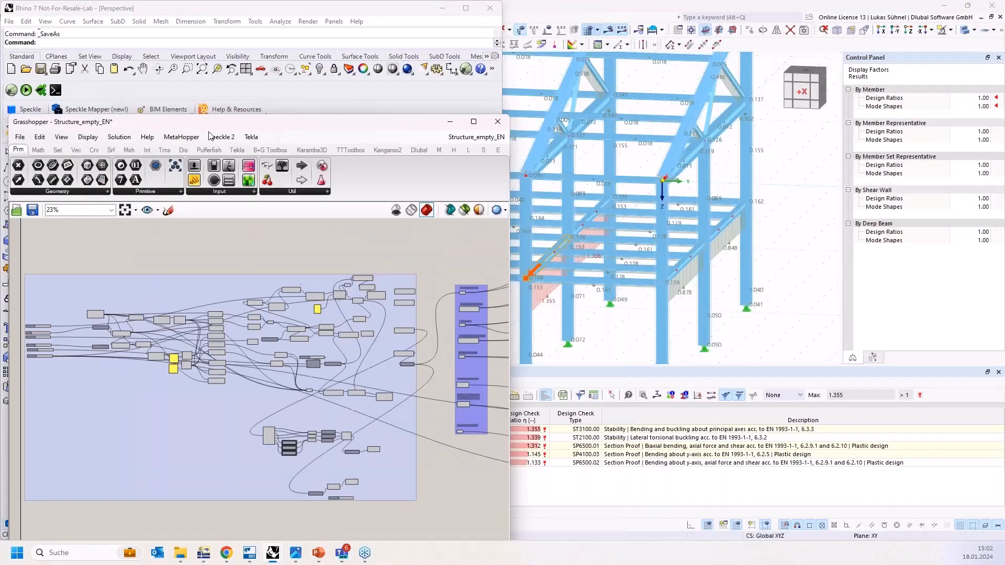
pyautogui.moveTo(262, 140); pyautogui.dragTo(1002, 136)
pyautogui.scroll(-6, 286, 284)
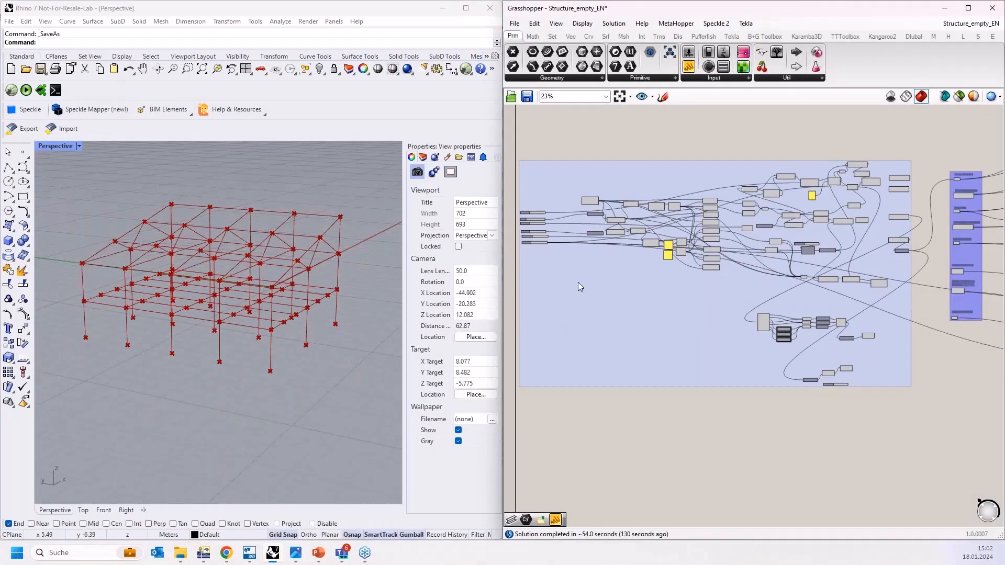
pyautogui.moveTo(160, 181); pyautogui.dragTo(195, 175, button='right')
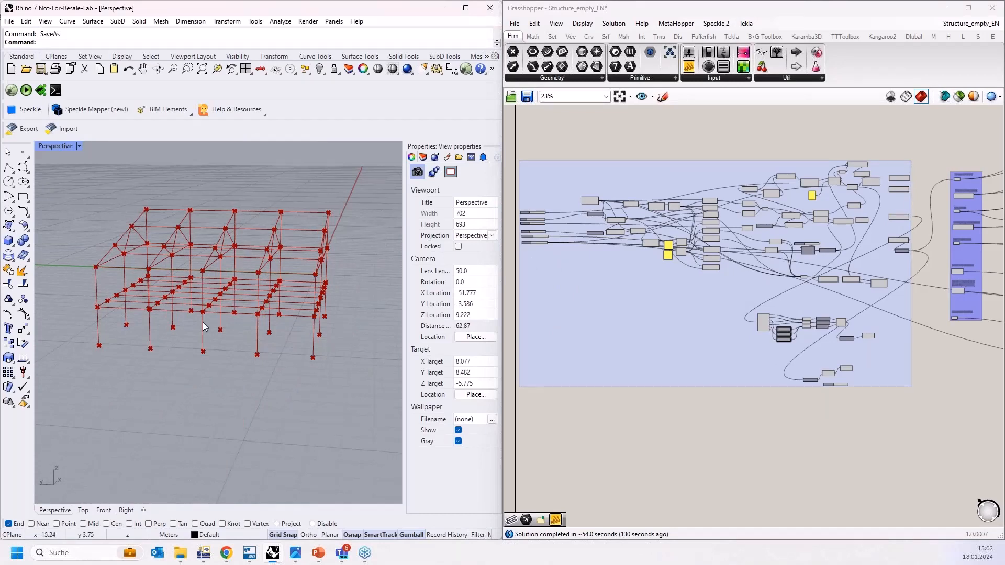
pyautogui.moveTo(940, 290); pyautogui.dragTo(777, 331, button='right')
pyautogui.scroll(-1, 833, 307)
pyautogui.moveTo(902, 205); pyautogui.dragTo(810, 235, button='right')
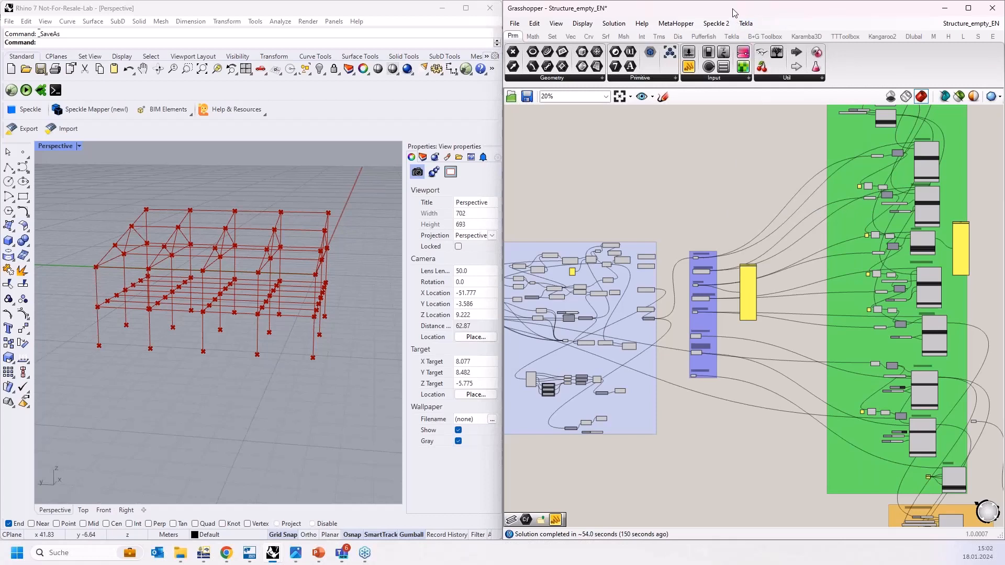
# Display the Tekla 2023 components in Grasshopper and set the window beside Rhino again
pyautogui.moveTo(733, 9); pyautogui.dragTo(675, 1)
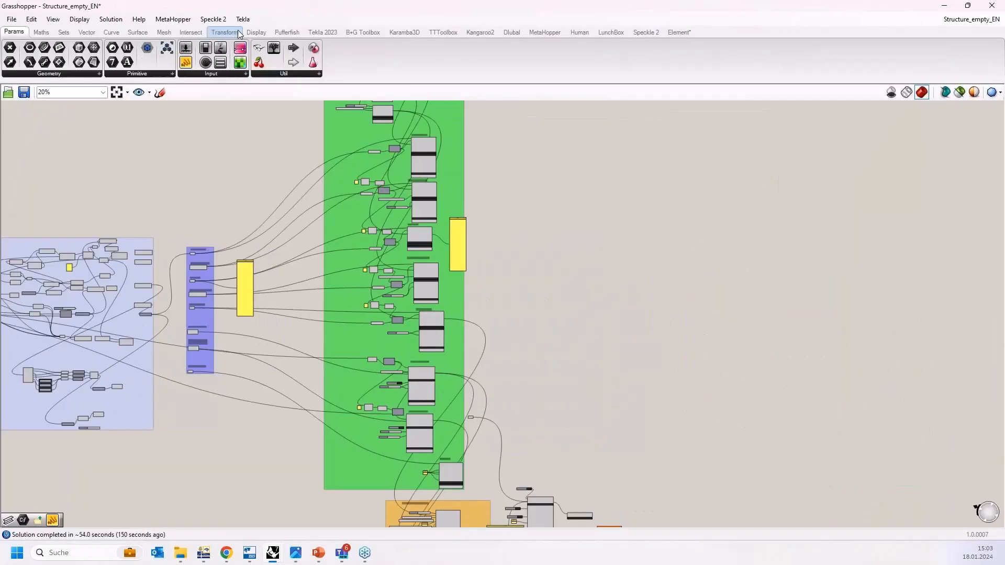
pyautogui.click(325, 33)
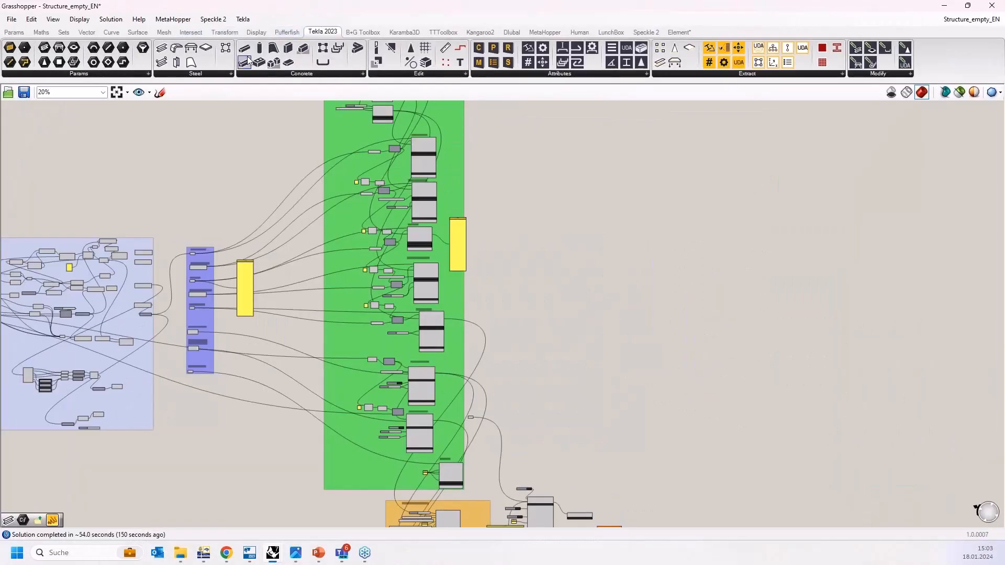
pyautogui.moveTo(247, 163); pyautogui.dragTo(341, 160, button='right')
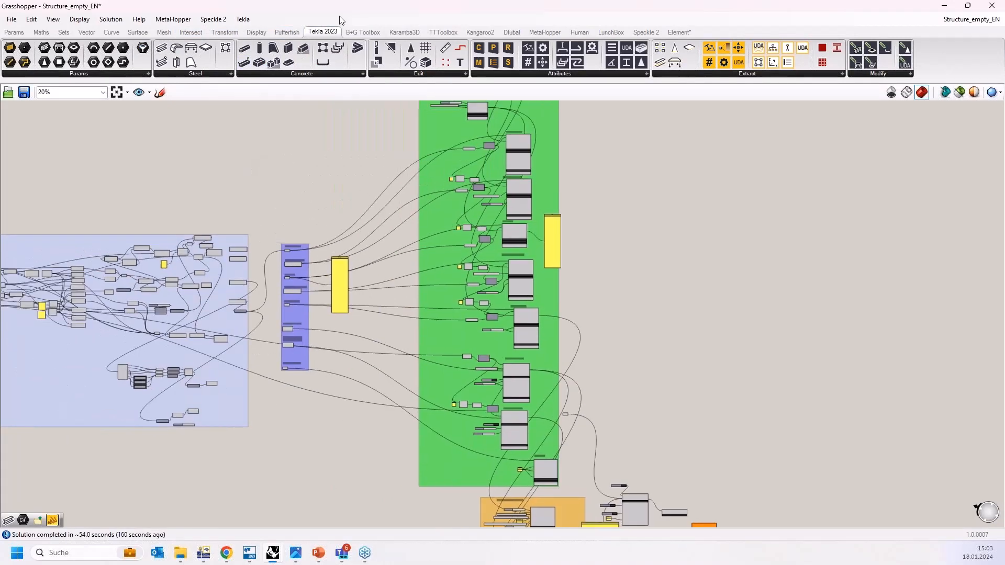
pyautogui.moveTo(342, 12); pyautogui.dragTo(1004, 131)
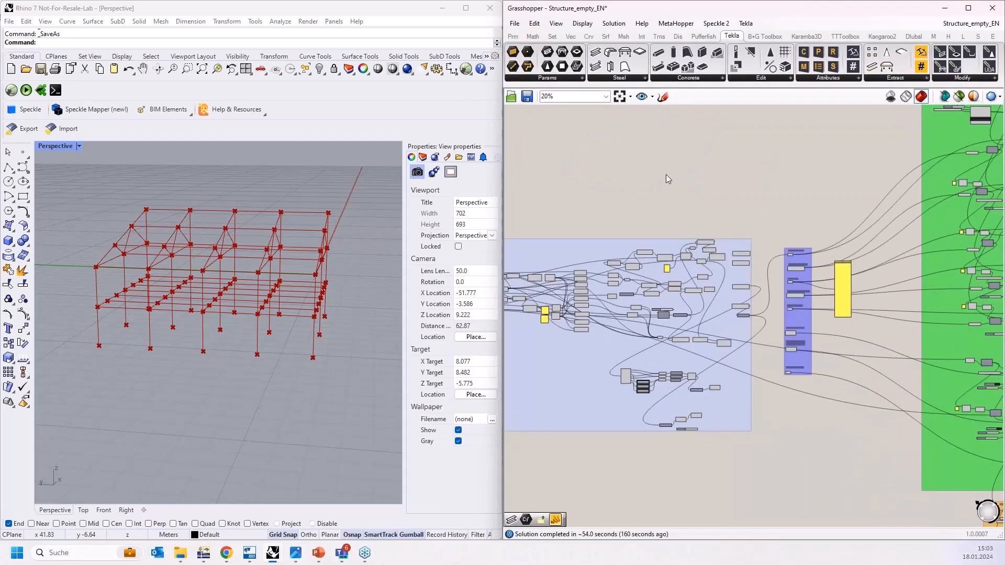
# Move the Grasshopper window to the other half of the screen and bring up the Tekla Structures model beside it
pyautogui.scroll(-3, 646, 186)
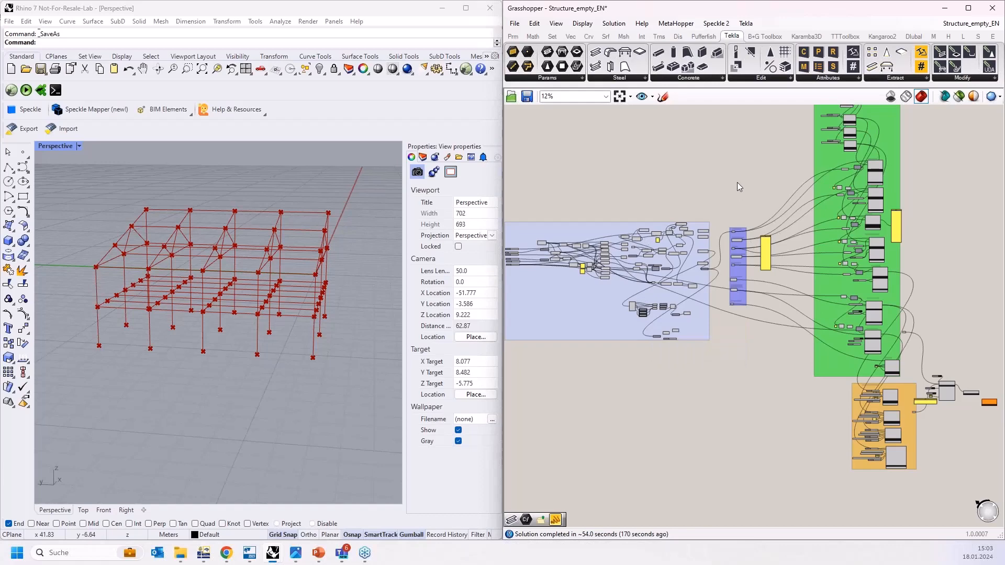
pyautogui.moveTo(736, 182); pyautogui.dragTo(698, 179, button='right')
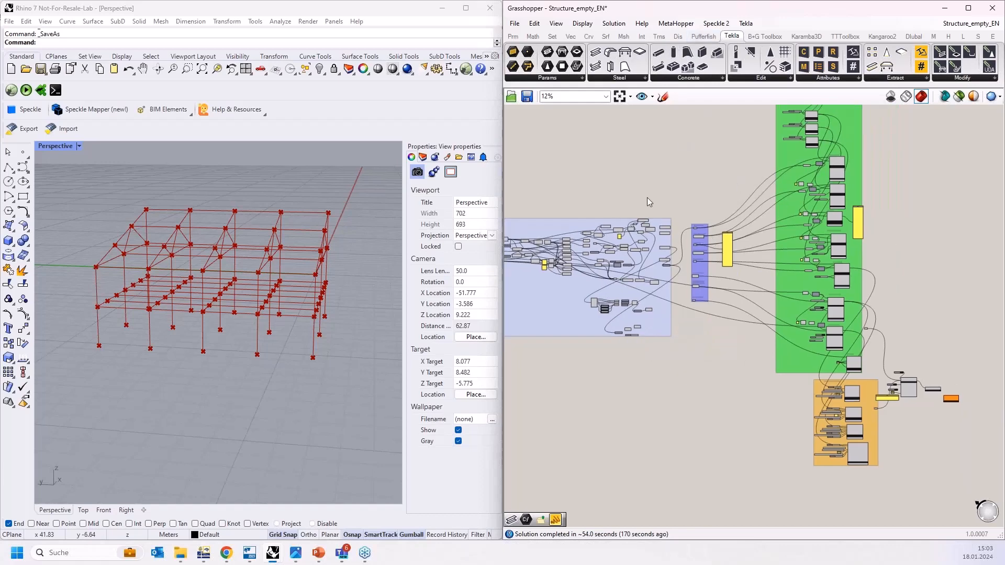
pyautogui.scroll(4, 677, 217)
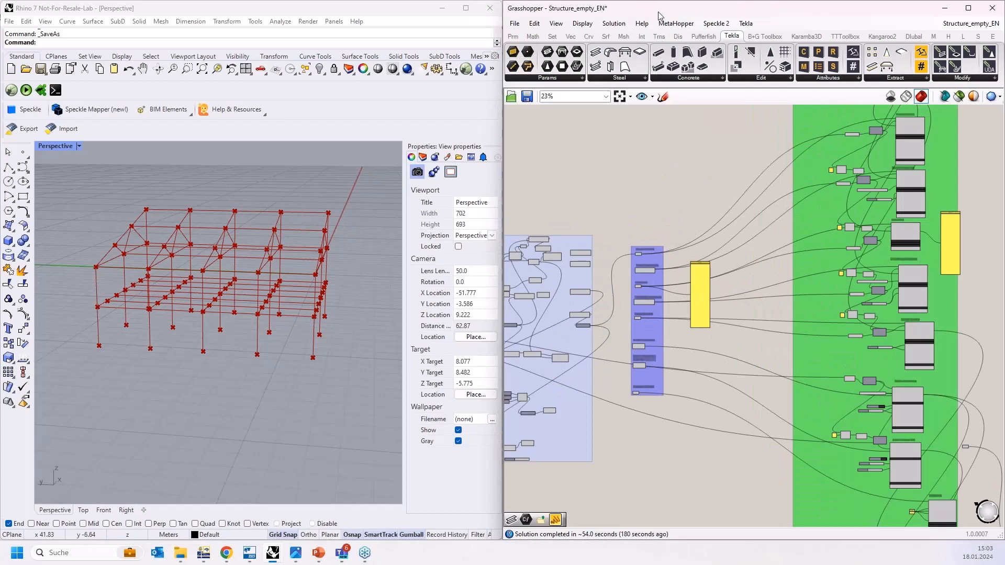
pyautogui.moveTo(660, 12); pyautogui.dragTo(0, 80)
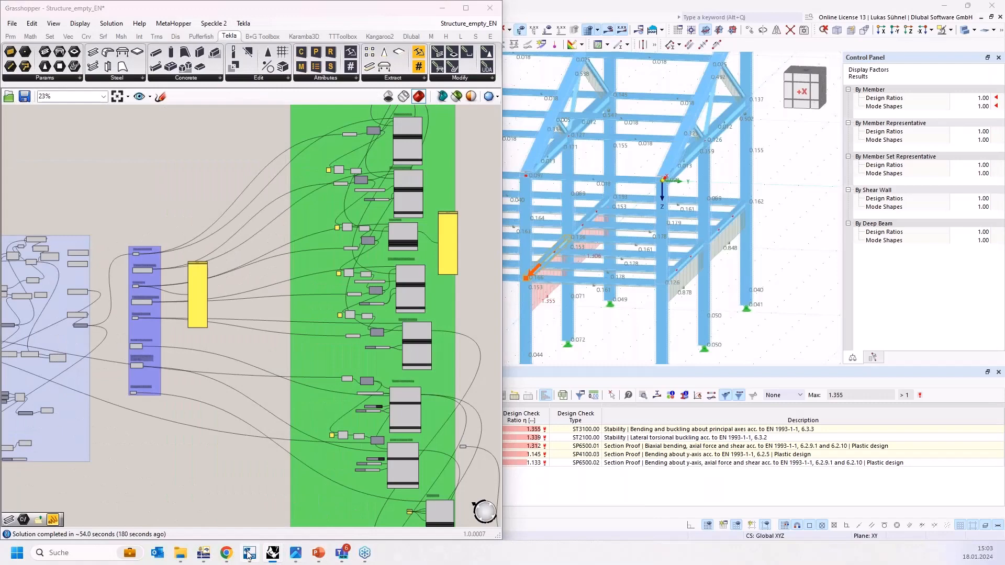
pyautogui.click(249, 553)
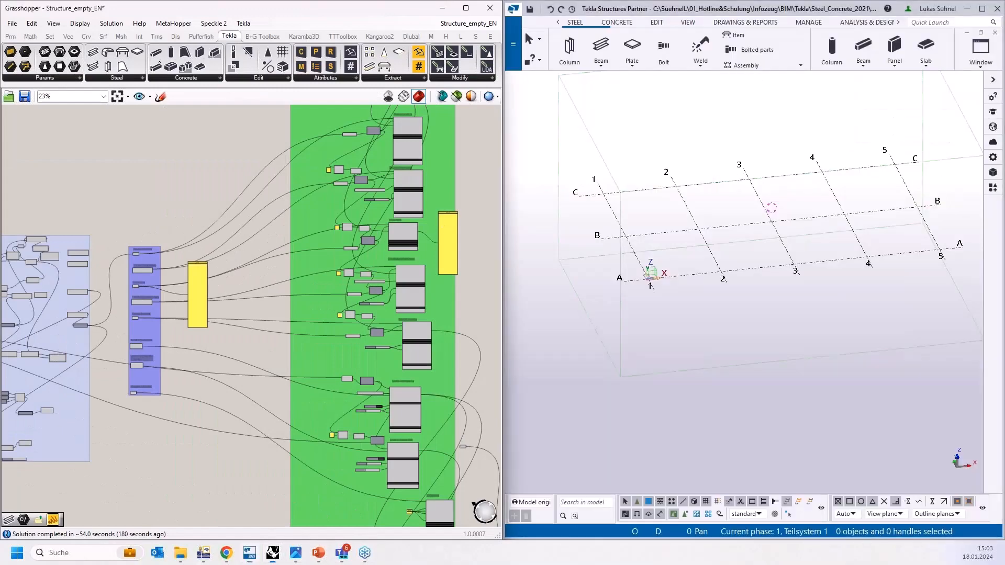
# Delete the panel attached to the Columns curves beside the geometry output group
pyautogui.moveTo(172, 145); pyautogui.dragTo(226, 149, button='right')
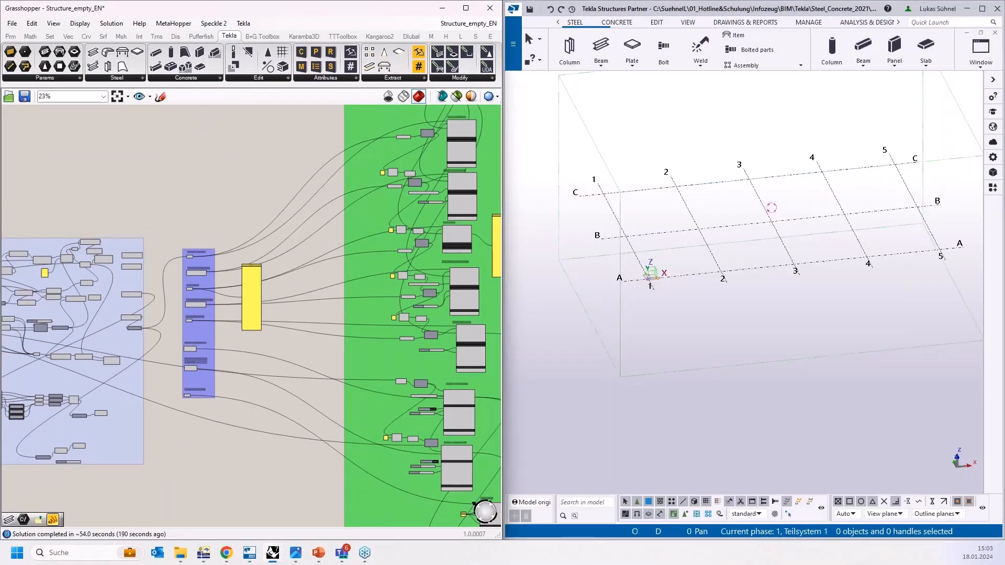
pyautogui.scroll(5, 202, 204)
pyautogui.click(339, 312)
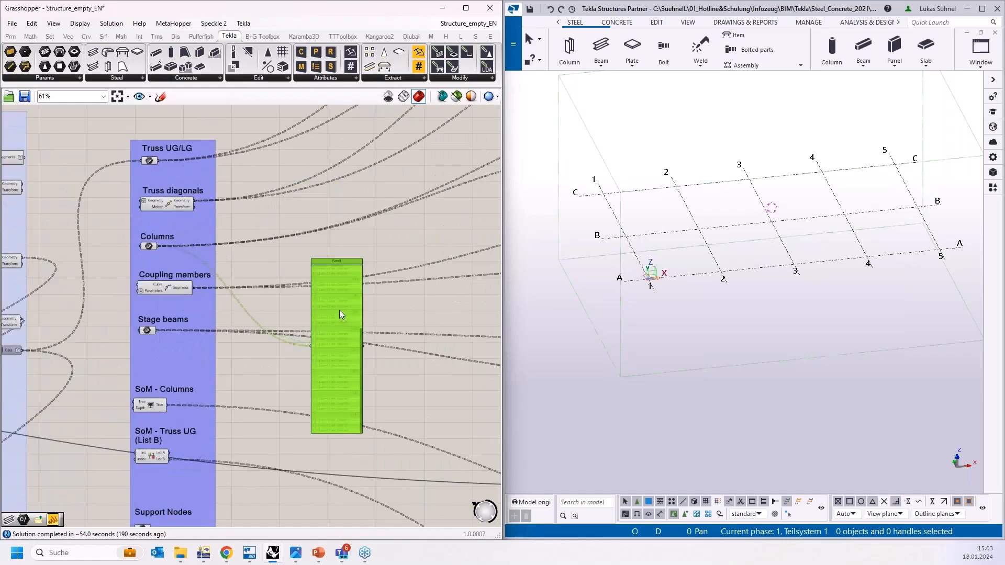
pyautogui.press('Delete')
# Place a Tekla steel Beam component on the canvas beside the Truss diagonals output
pyautogui.moveTo(250, 87); pyautogui.dragTo(249, 116, button='right')
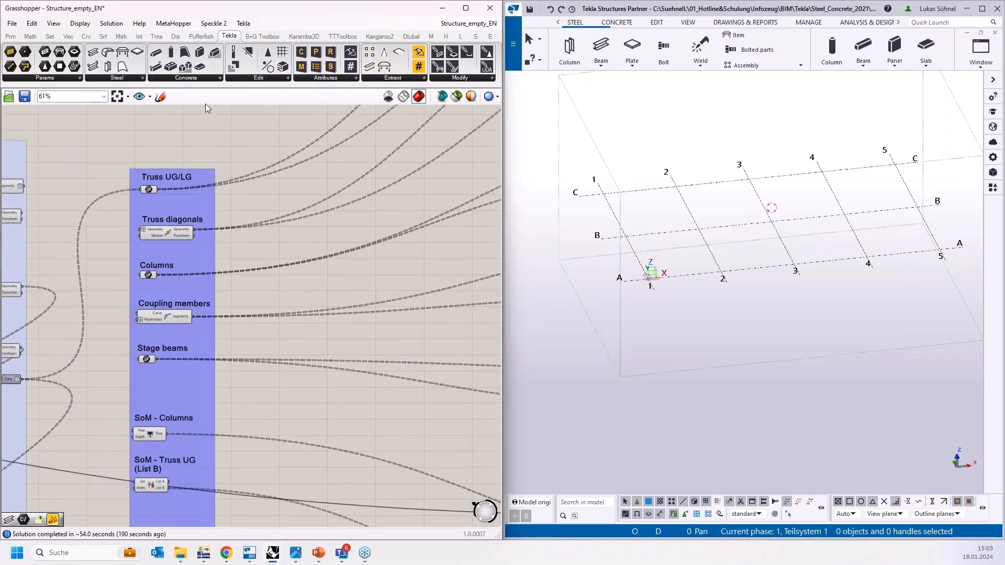
pyautogui.moveTo(92, 52); pyautogui.dragTo(383, 227)
pyautogui.scroll(3, 273, 170)
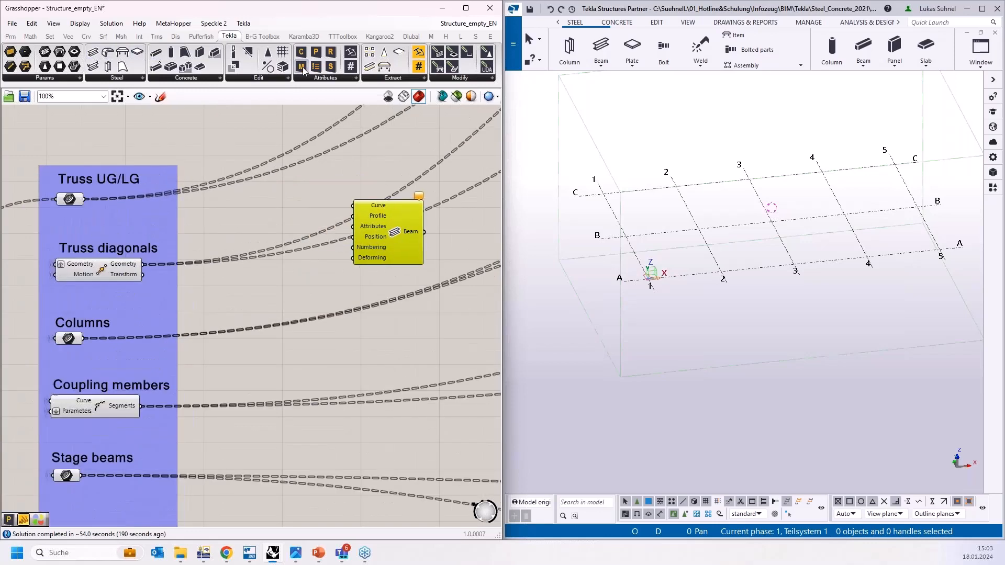
# Add a Tekla Profile component set to HEA300 and connect it to the Beam component's Profile input
pyautogui.moveTo(316, 58); pyautogui.dragTo(276, 214)
pyautogui.click(267, 212)
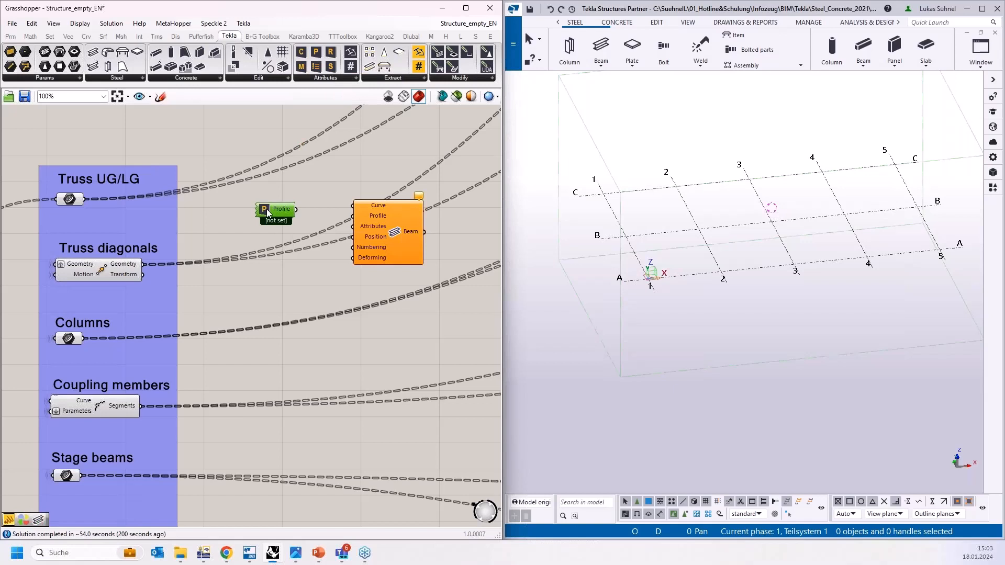
pyautogui.doubleClick(268, 213)
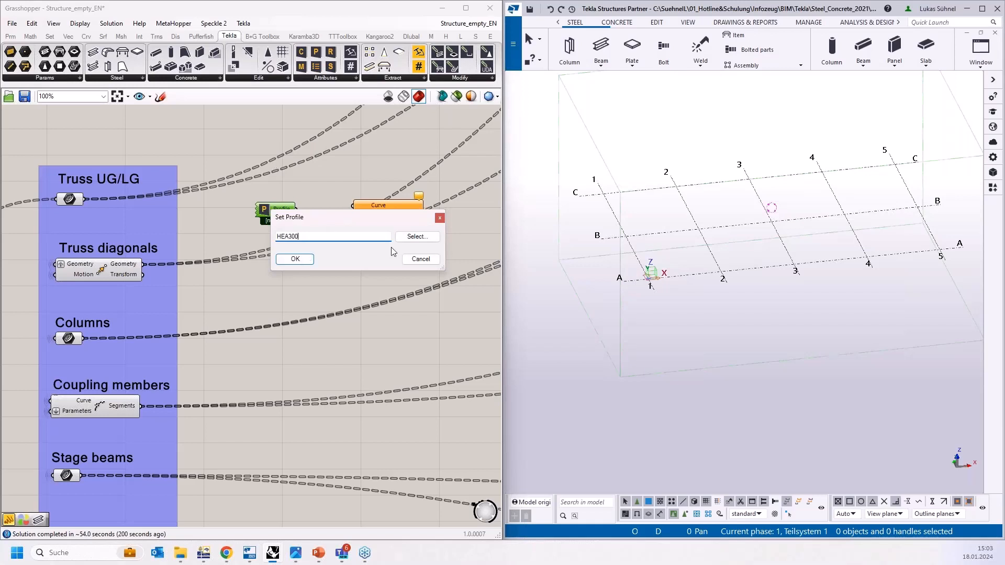
pyautogui.click(296, 259)
pyautogui.moveTo(285, 213); pyautogui.dragTo(352, 216)
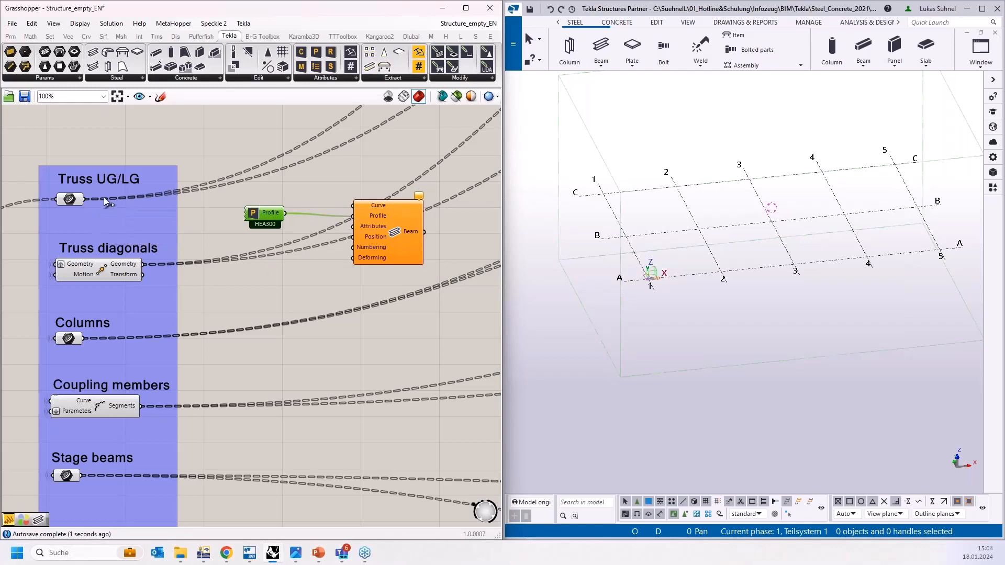
# Connect the Truss UG/LG curves and the Columns curves to the Curve input of the HEA300 Beam component
pyautogui.moveTo(83, 198); pyautogui.dragTo(352, 206)
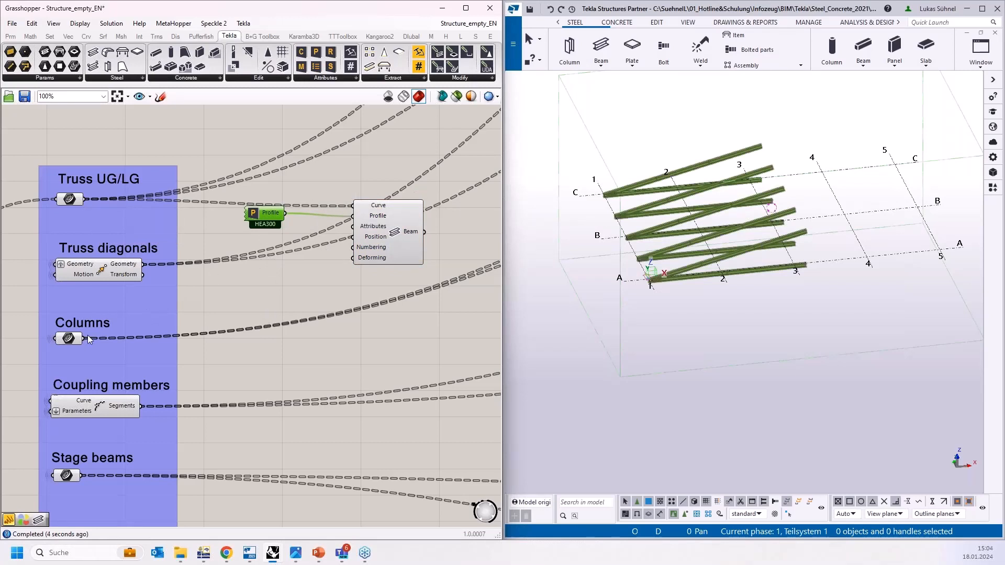
pyautogui.moveTo(81, 339); pyautogui.dragTo(352, 206)
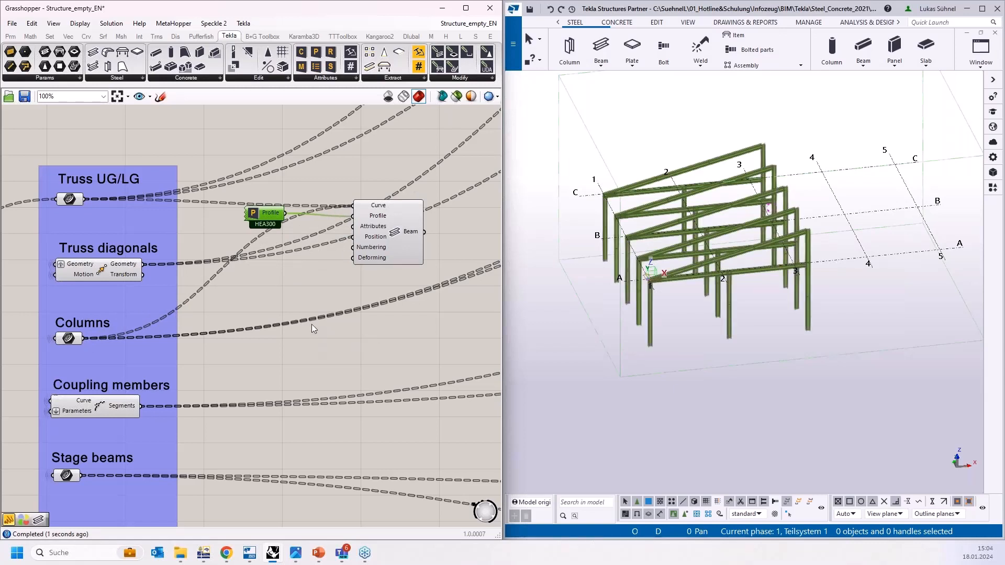
pyautogui.moveTo(271, 326); pyautogui.dragTo(265, 277, button='right')
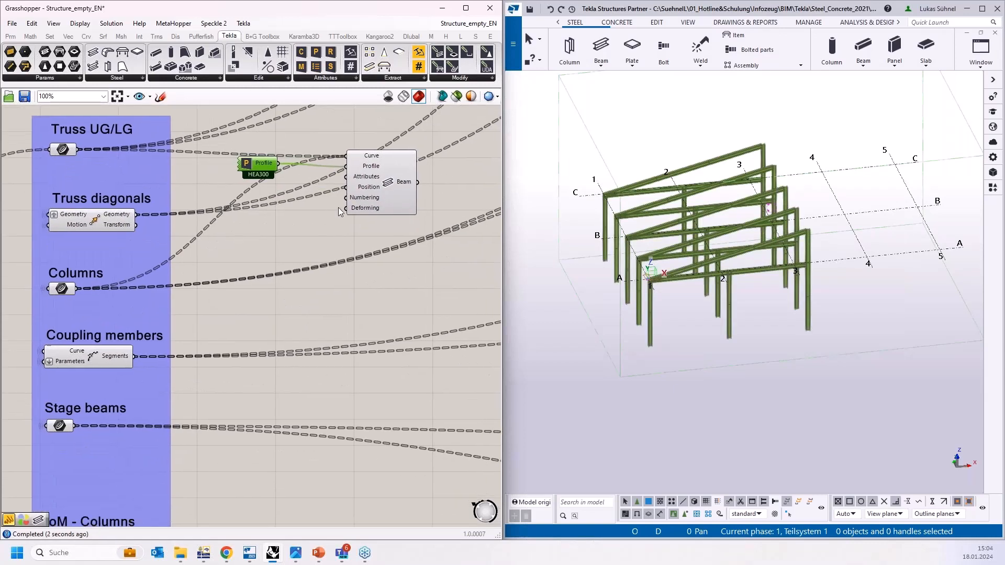
pyautogui.click(378, 231)
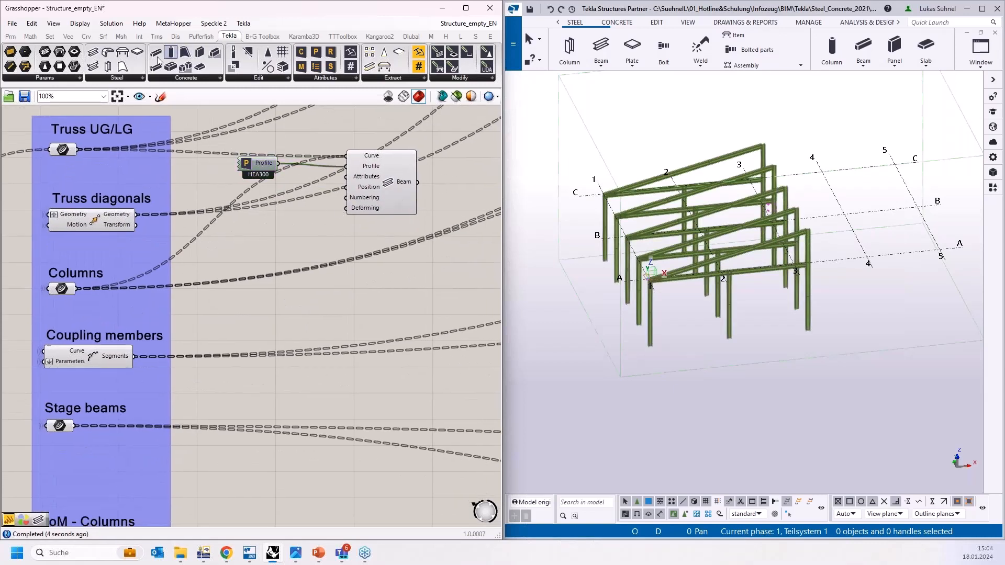
# Add a second steel Beam component fed by the Truss diagonals, with an IPE140 panel as its profile, and highlight its beams in Tekla
pyautogui.moveTo(105, 59); pyautogui.dragTo(390, 309)
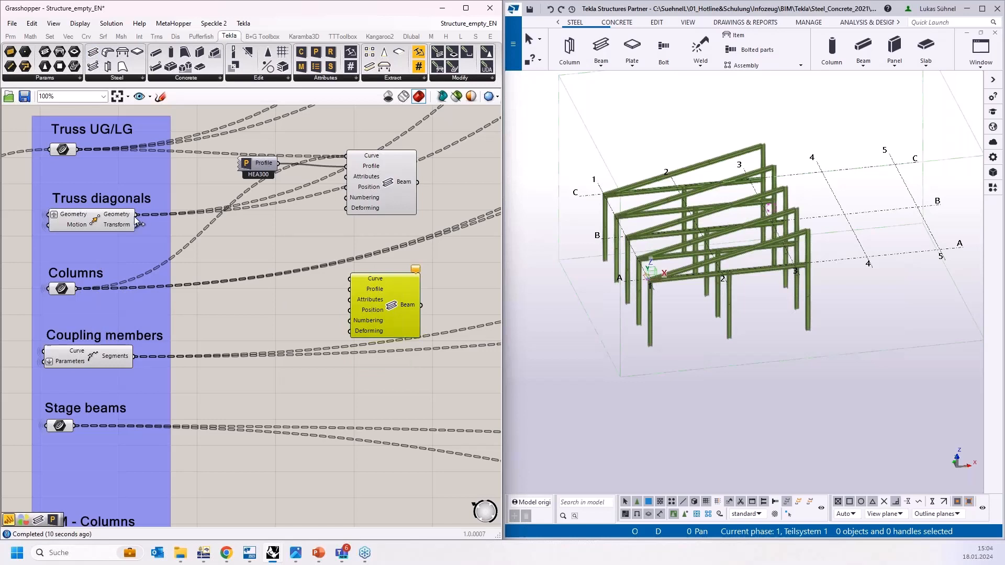
pyautogui.moveTo(136, 215); pyautogui.dragTo(395, 300)
pyautogui.doubleClick(295, 299)
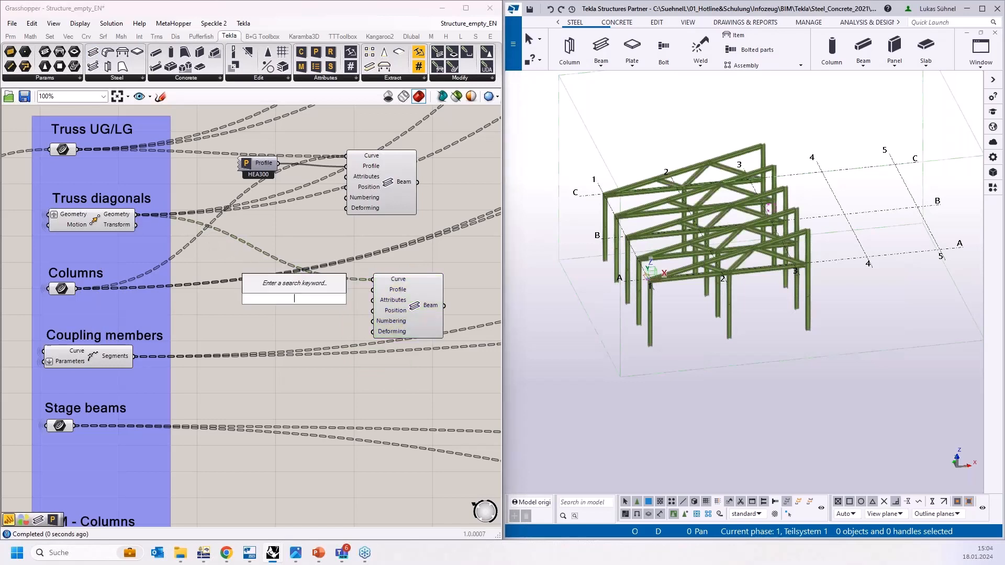
pyautogui.write('"IP')
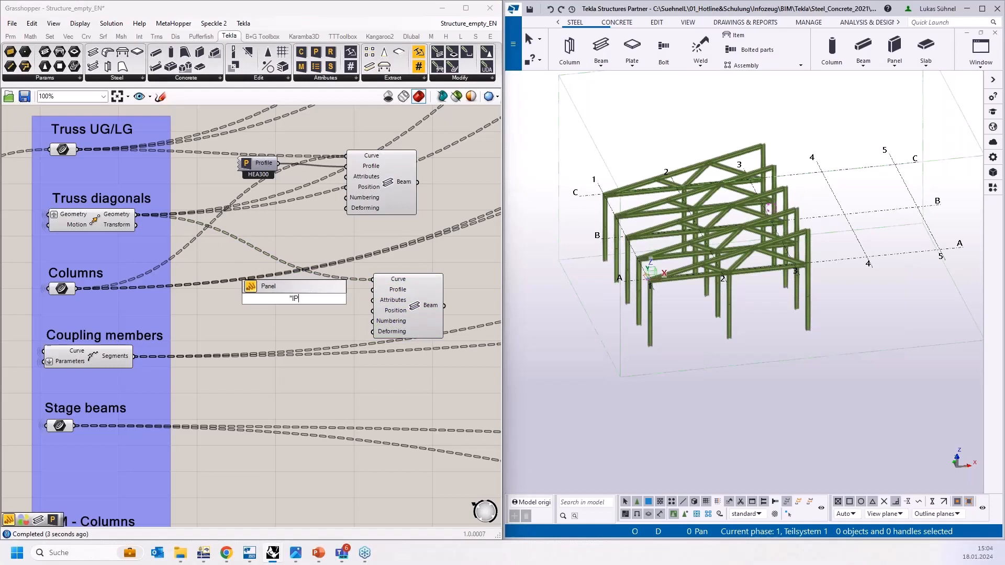
pyautogui.write('E140')
pyautogui.press('Return')
pyautogui.moveTo(312, 300); pyautogui.dragTo(373, 290)
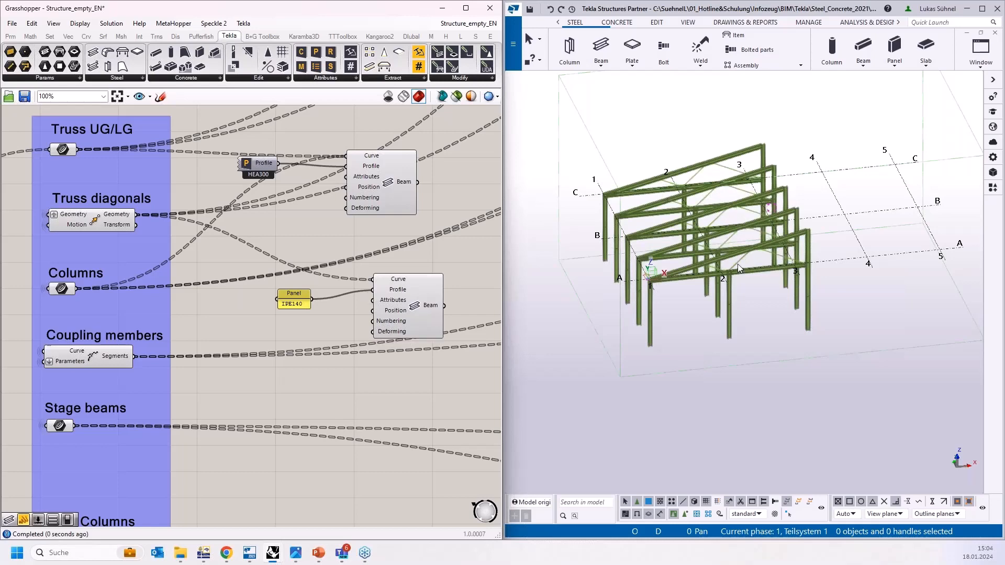
pyautogui.scroll(3, 737, 264)
pyautogui.scroll(1, 737, 264)
pyautogui.click(407, 316)
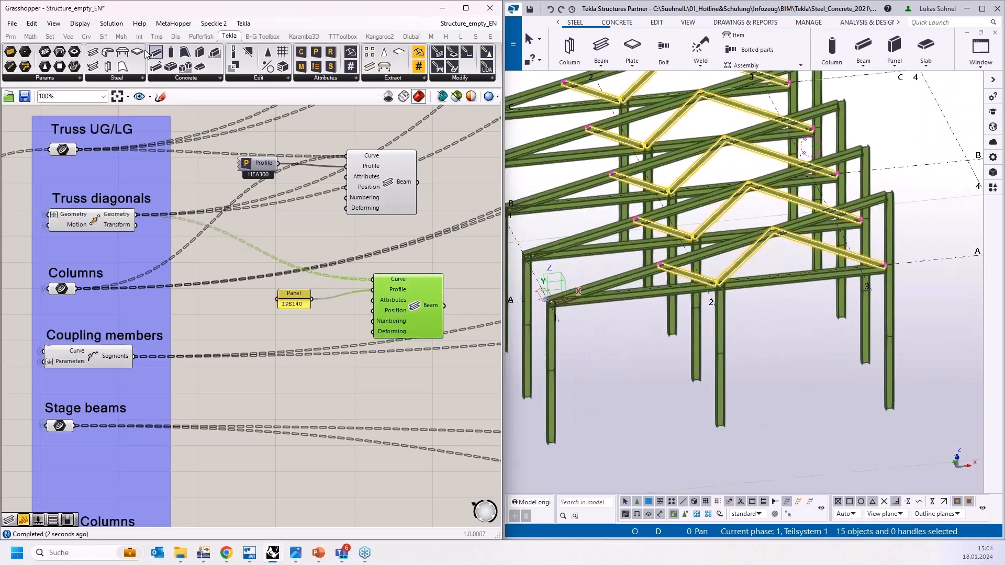
# Place a third steel Beam component and connect both the Coupling members and the Stage beams to its Curve input
pyautogui.click(98, 53)
pyautogui.click(367, 401)
pyautogui.moveTo(369, 393); pyautogui.dragTo(373, 402)
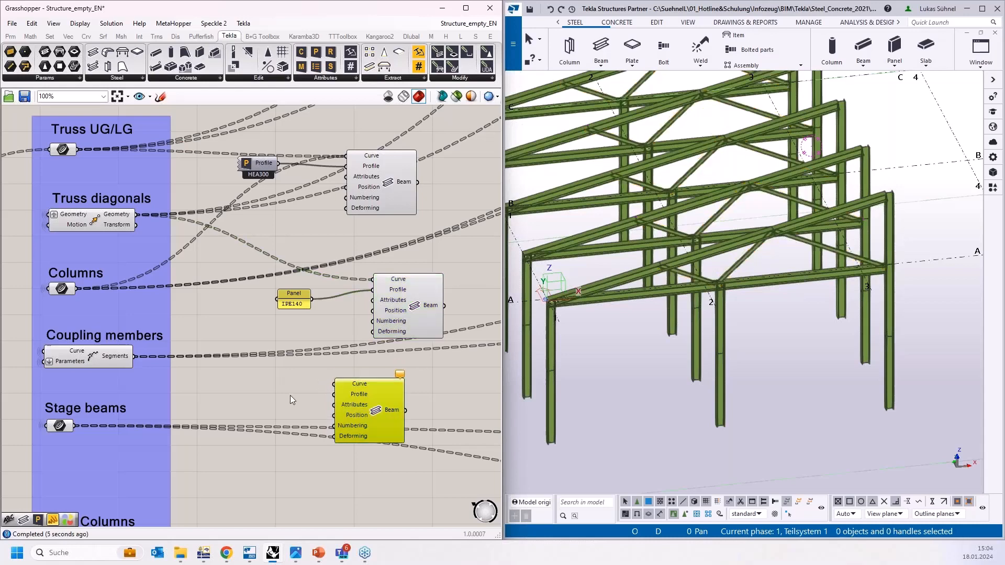
pyautogui.moveTo(297, 370); pyautogui.dragTo(299, 308, button='right')
pyautogui.moveTo(135, 294); pyautogui.dragTo(328, 326)
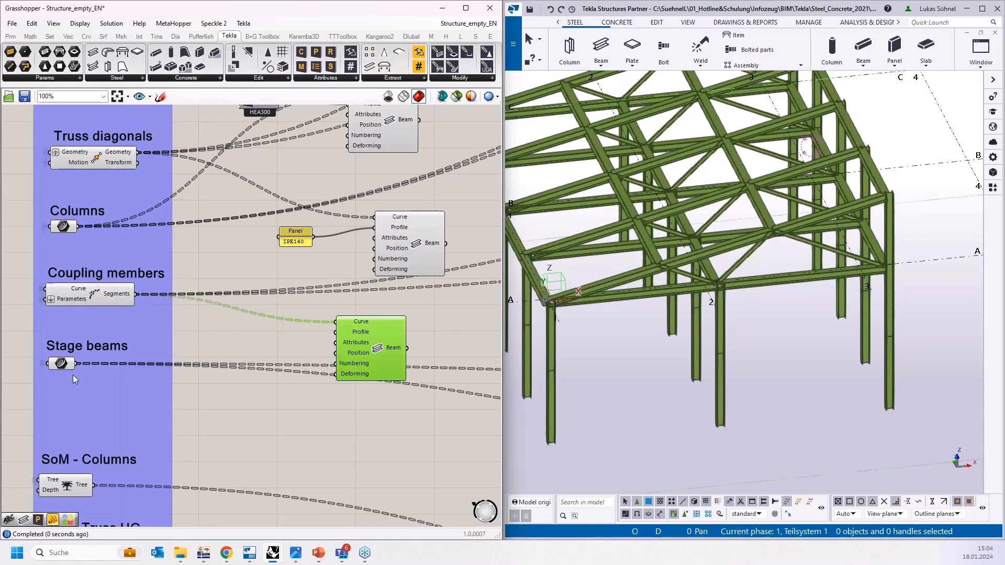
pyautogui.keyDown('shift'); pyautogui.moveTo(75, 363); pyautogui.dragTo(388, 356); pyautogui.keyUp('shift')
# Create an HEA180 panel and connect it to the Profile input of the coupling and stage beams' Beam component
pyautogui.doubleClick(262, 356)
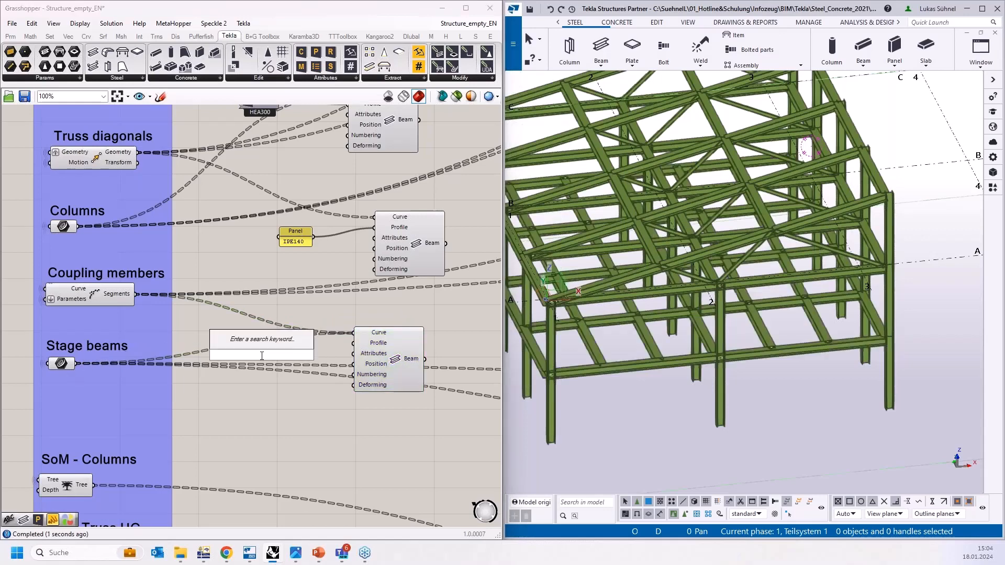
pyautogui.write('"HEA180')
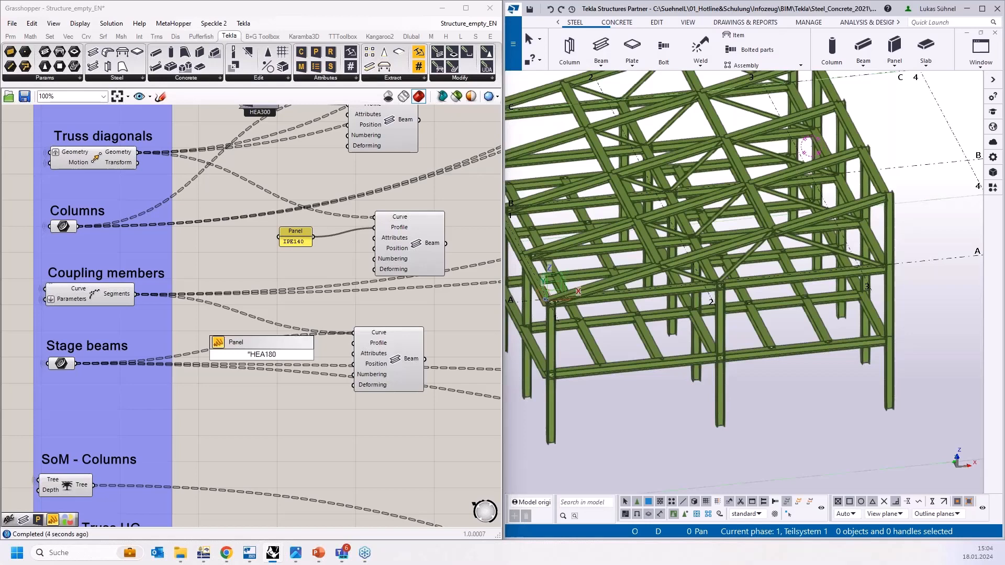
pyautogui.press('Return')
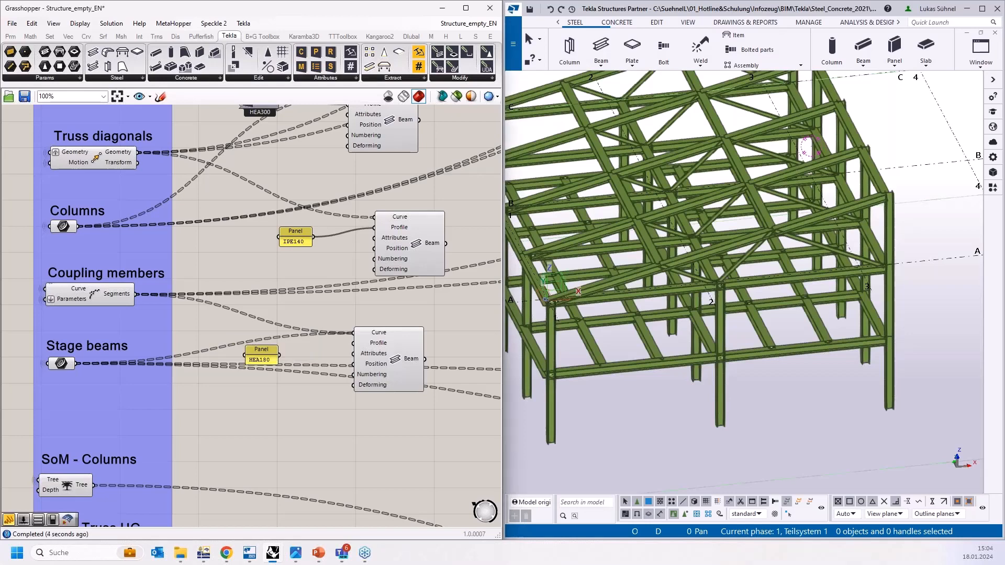
pyautogui.moveTo(280, 355); pyautogui.dragTo(354, 343)
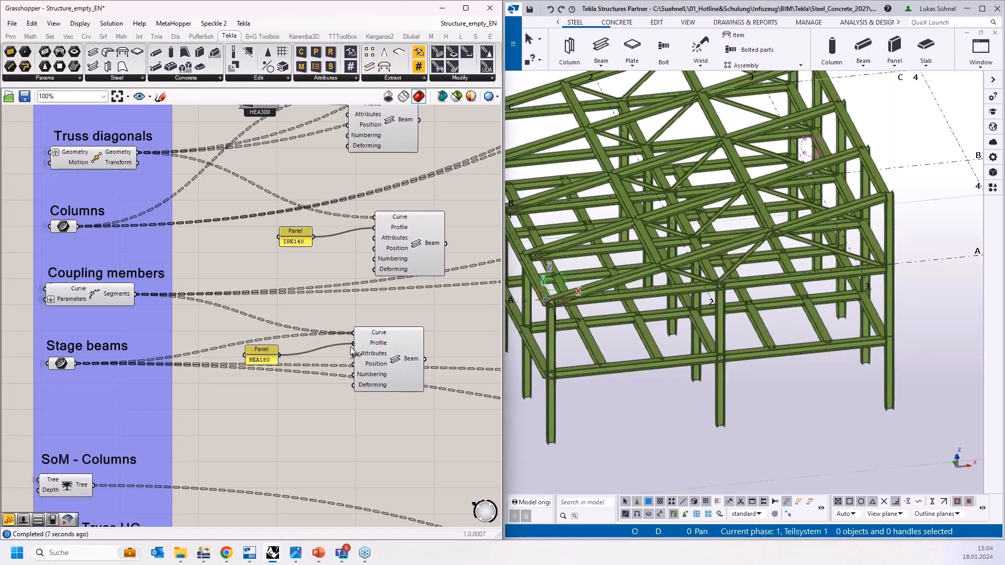
# Inspect the transferred steel structure in the Tekla model from another side
pyautogui.scroll(-1, 652, 346)
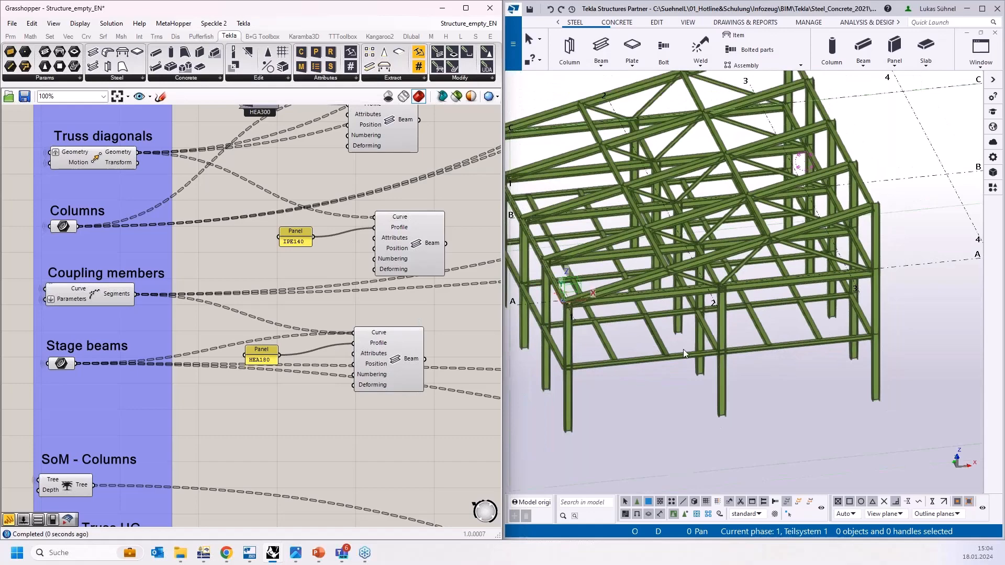
pyautogui.click(684, 349)
pyautogui.scroll(-2, 701, 352)
pyautogui.rightClick(646, 370)
pyautogui.click(893, 367)
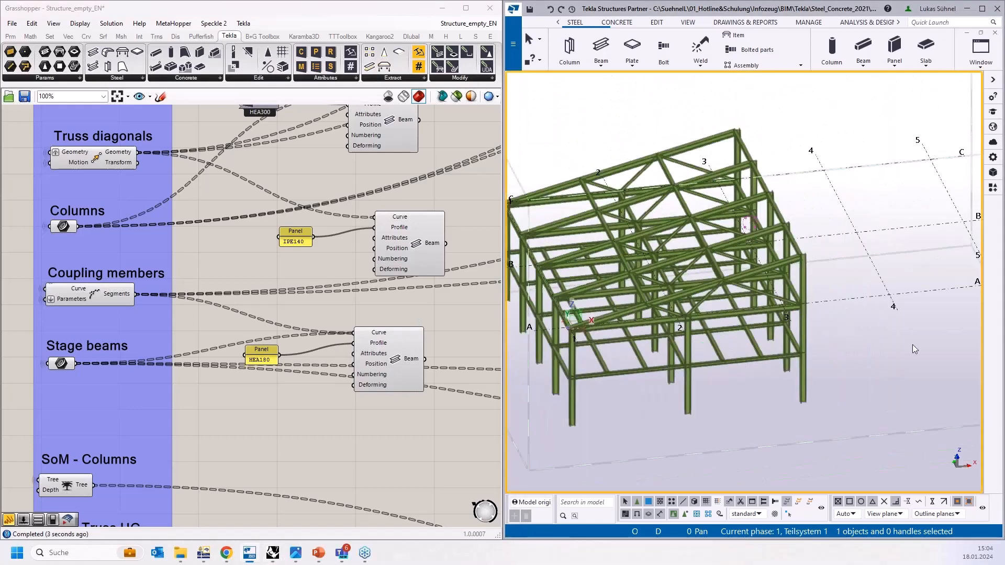
pyautogui.scroll(-2, 827, 373)
pyautogui.press('c')
pyautogui.keyDown('ctrl'); pyautogui.moveTo(708, 403); pyautogui.dragTo(780, 378, button='middle'); pyautogui.keyUp('ctrl')
pyautogui.scroll(3, 775, 379)
pyautogui.scroll(-3, 448, 347)
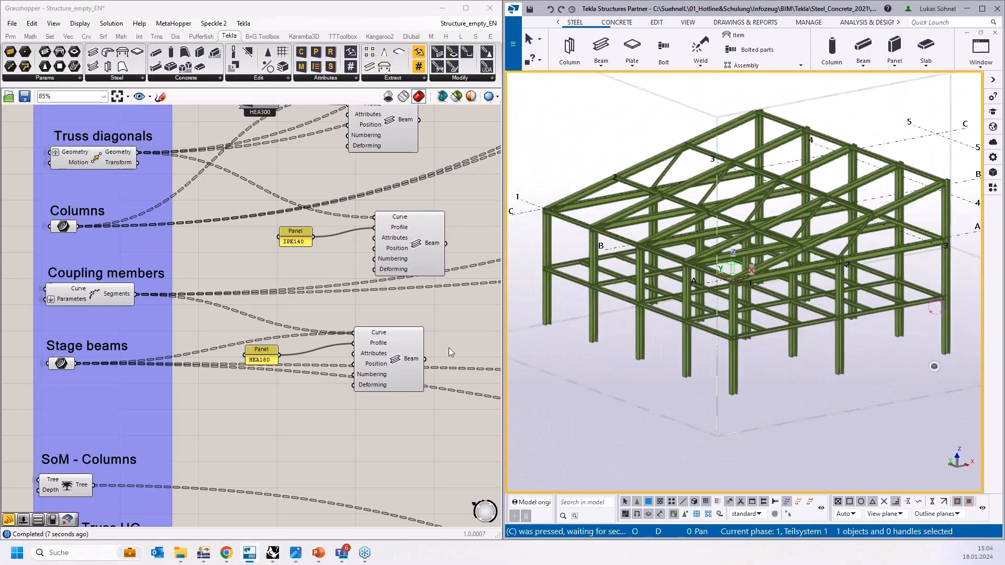
# Examine the RFEM export component and its Run toggle in the Grasshopper definition
pyautogui.scroll(-3, 456, 341)
pyautogui.scroll(6, 423, 410)
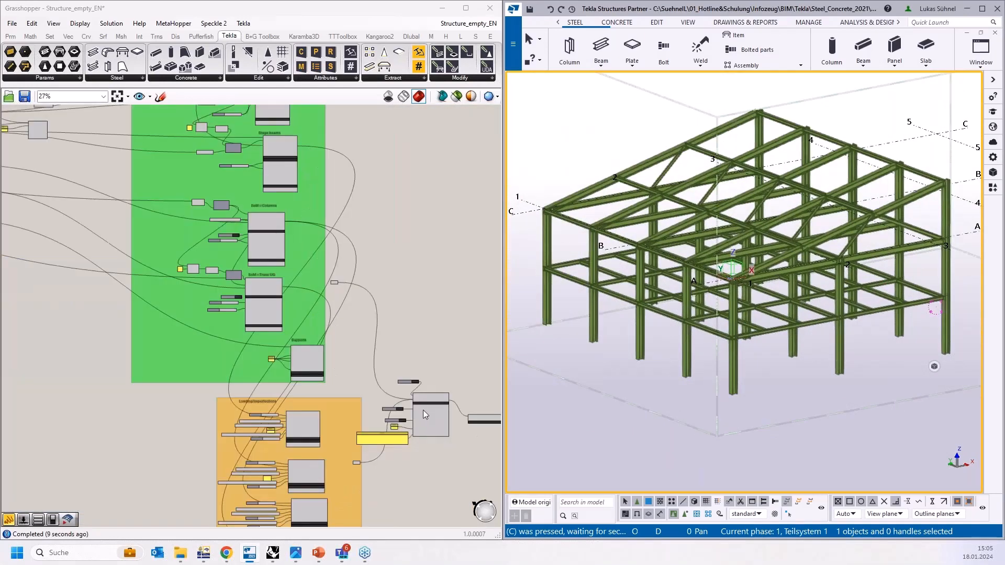
pyautogui.scroll(4, 394, 374)
pyautogui.scroll(-3, 335, 266)
pyautogui.moveTo(372, 293); pyautogui.dragTo(241, 221, button='right')
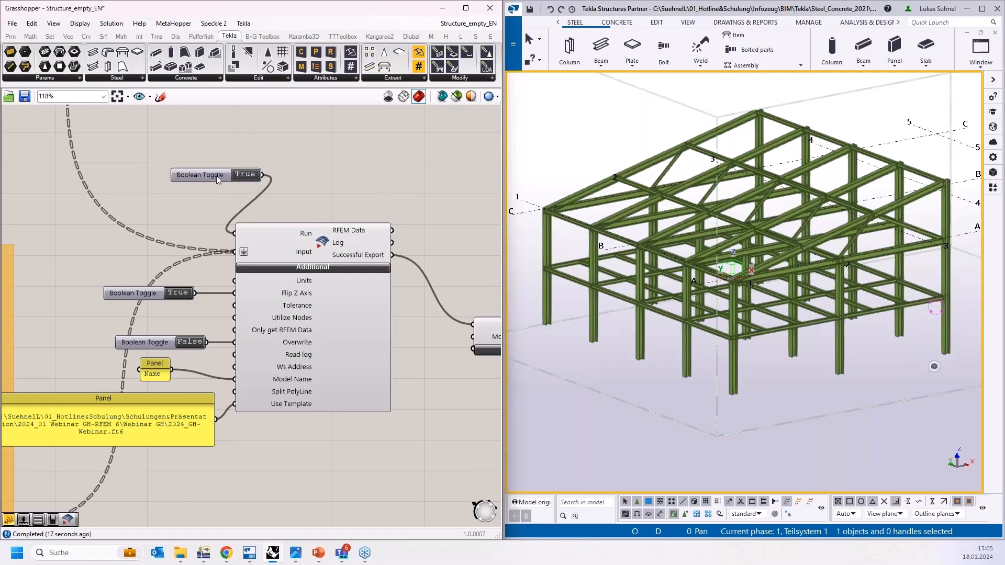
# Adjust the Stage Beams slider among the structure's input parameters
pyautogui.scroll(-6, 413, 239)
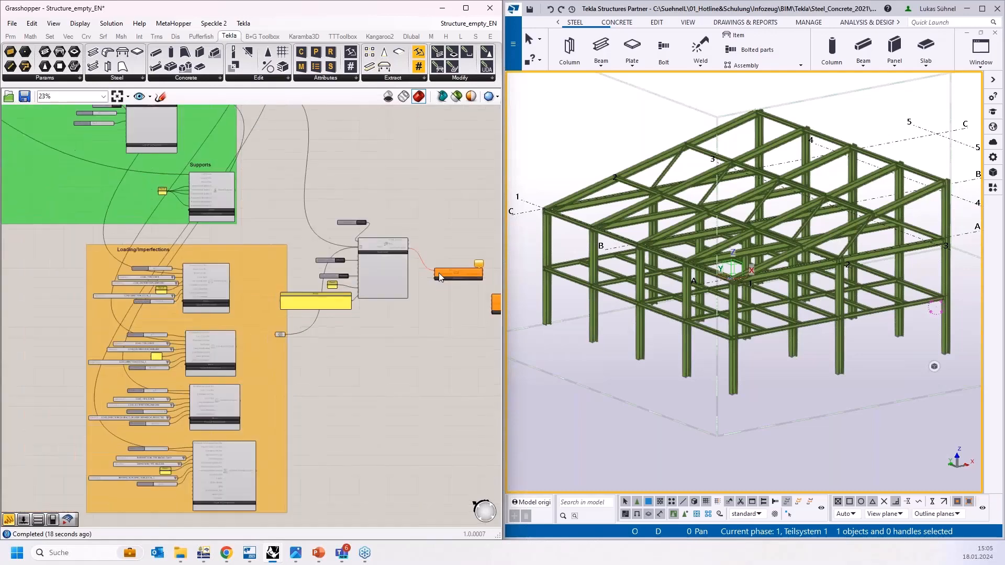
pyautogui.scroll(-6, 439, 273)
pyautogui.scroll(14, 207, 190)
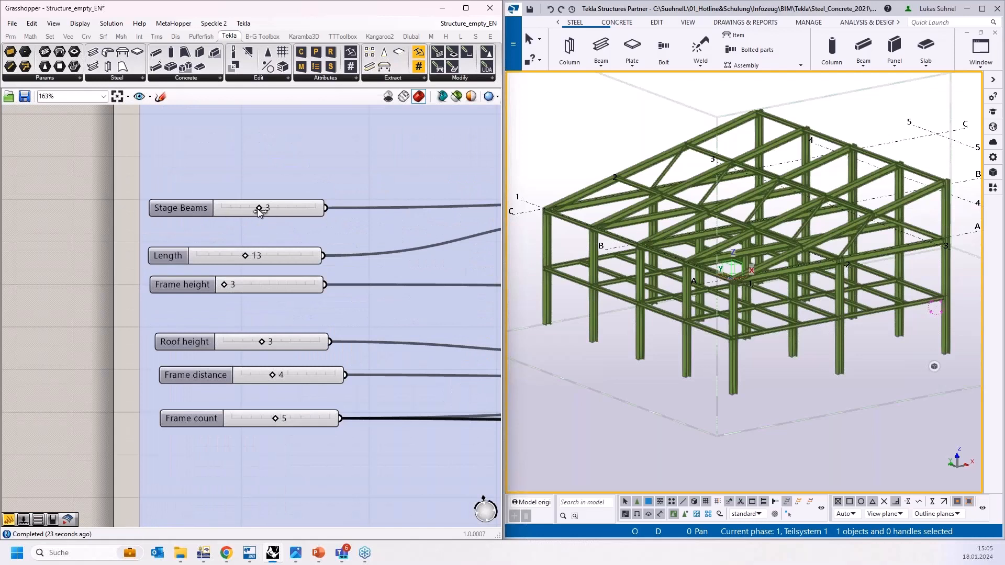
pyautogui.moveTo(259, 208)
pyautogui.mouseDown()
pyautogui.moveTo(276, 209)
pyautogui.moveTo(225, 208)
pyautogui.moveTo(256, 208)
pyautogui.mouseUp()
# Review the whole Grasshopper definition, from the geometry group past the Tekla beam components to the RFEM export
pyautogui.scroll(-2, 196, 255)
pyautogui.scroll(-7, 197, 255)
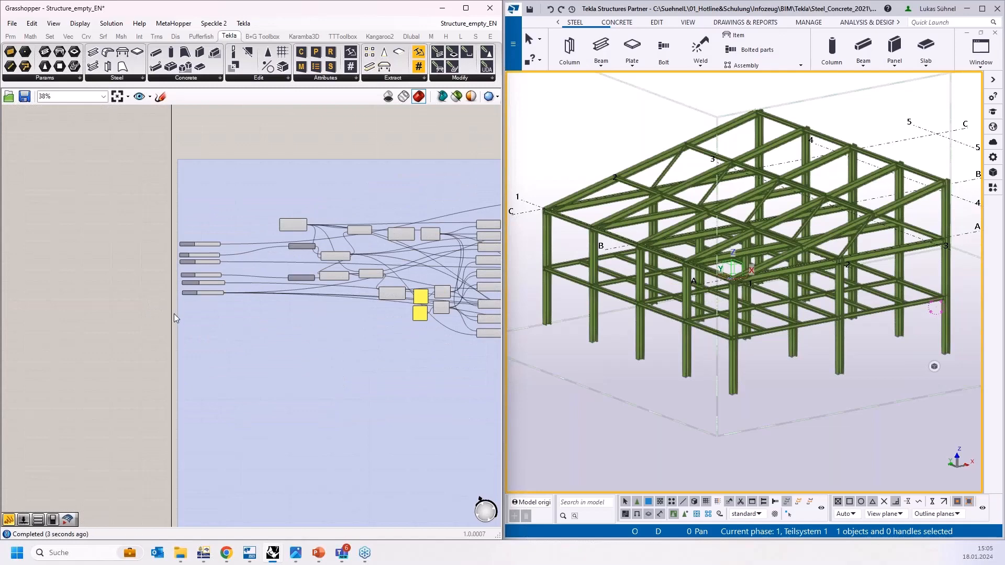
pyautogui.scroll(-6, 146, 293)
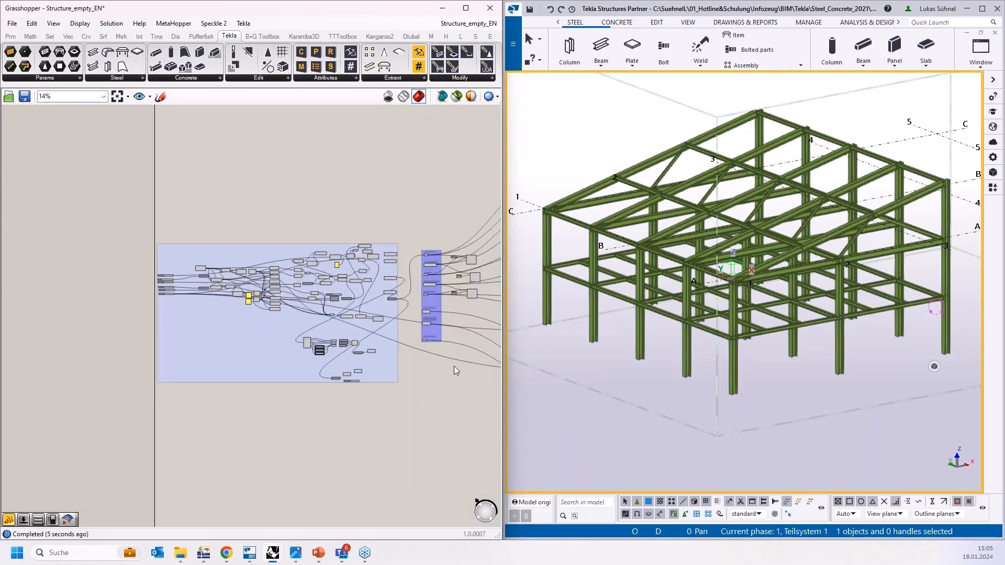
pyautogui.moveTo(441, 365); pyautogui.dragTo(283, 332, button='right')
pyautogui.moveTo(486, 209); pyautogui.dragTo(353, 182, button='right')
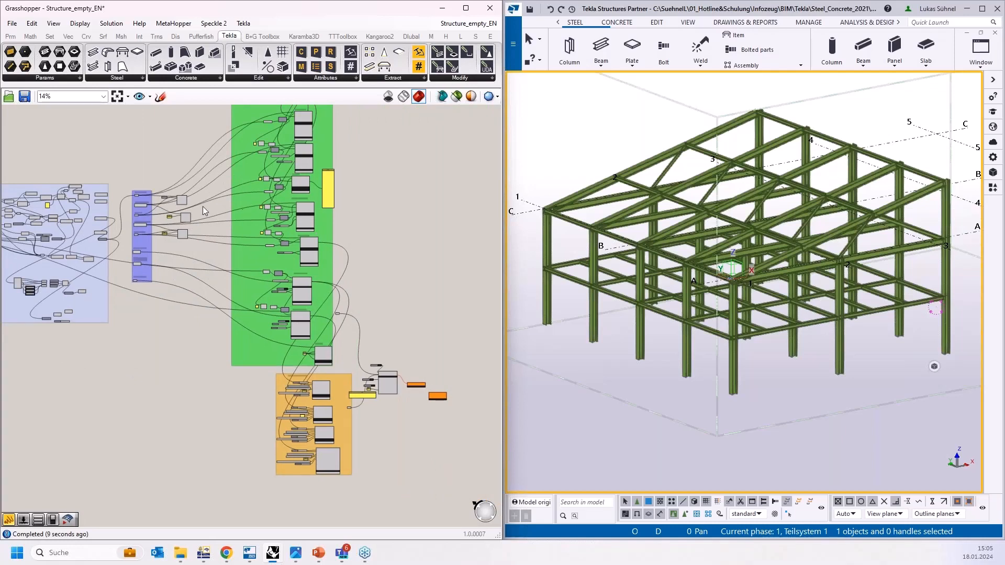
pyautogui.moveTo(208, 335); pyautogui.dragTo(231, 285, button='right')
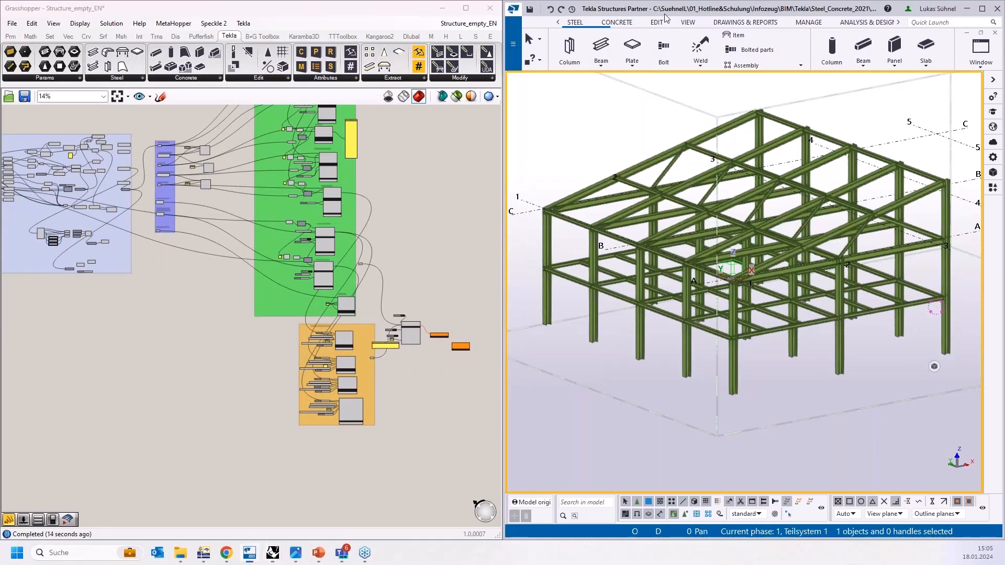
pyautogui.moveTo(694, 10)
pyautogui.mouseDown()
pyautogui.moveTo(515, 24)
pyautogui.moveTo(706, 19)
pyautogui.moveTo(692, 1)
pyautogui.mouseUp()
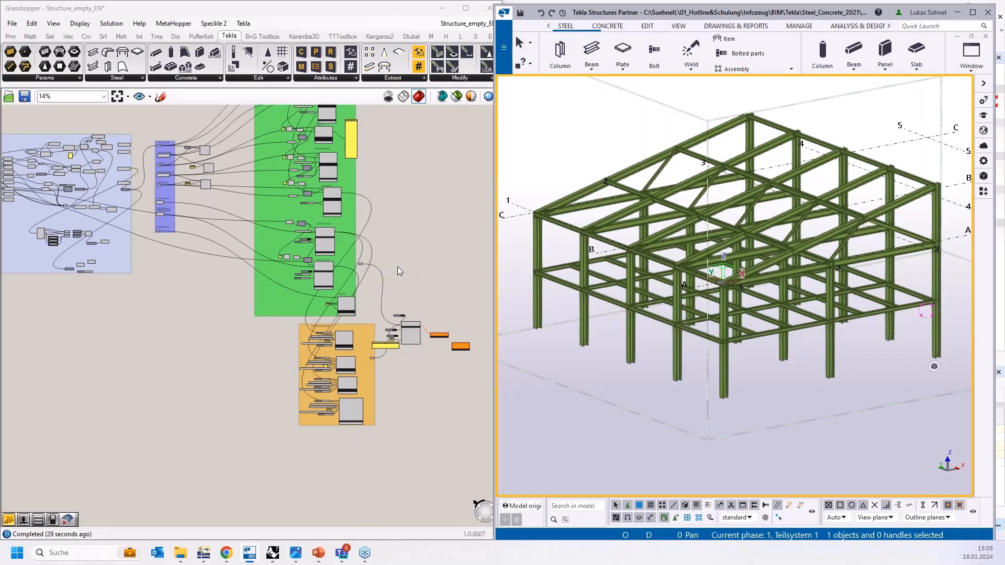
pyautogui.moveTo(418, 200); pyautogui.dragTo(434, 294, button='right')
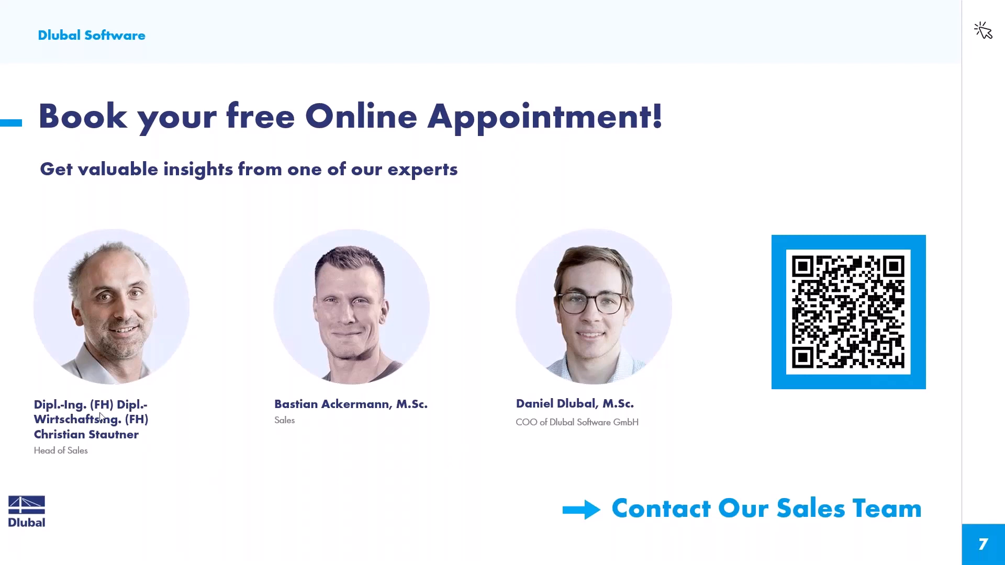
# Switch to the Dlubal website in the browser, open the Webinars page and look through the upcoming webinars
pyautogui.hotkey('alt', 'Tab')
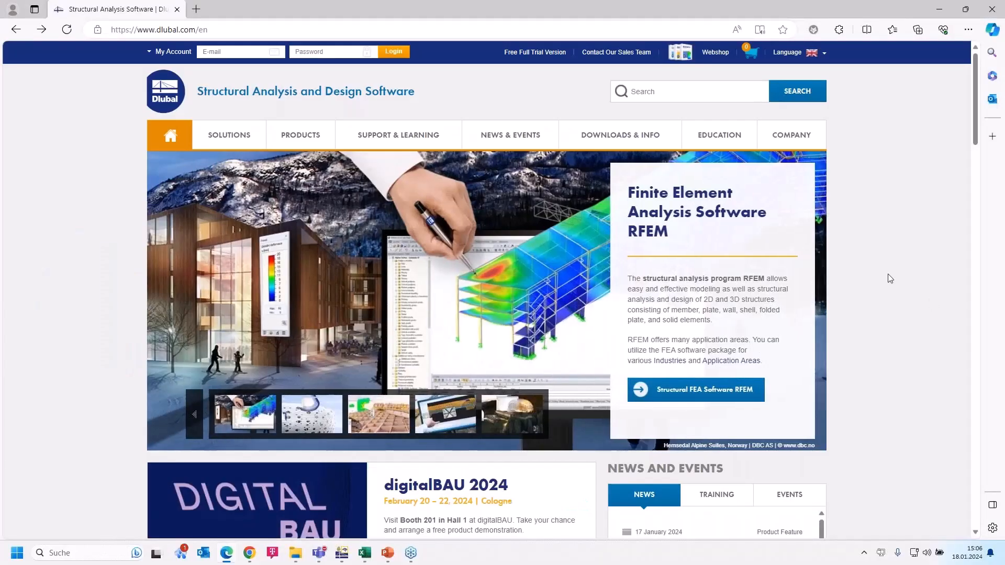
pyautogui.moveTo(225, 131)
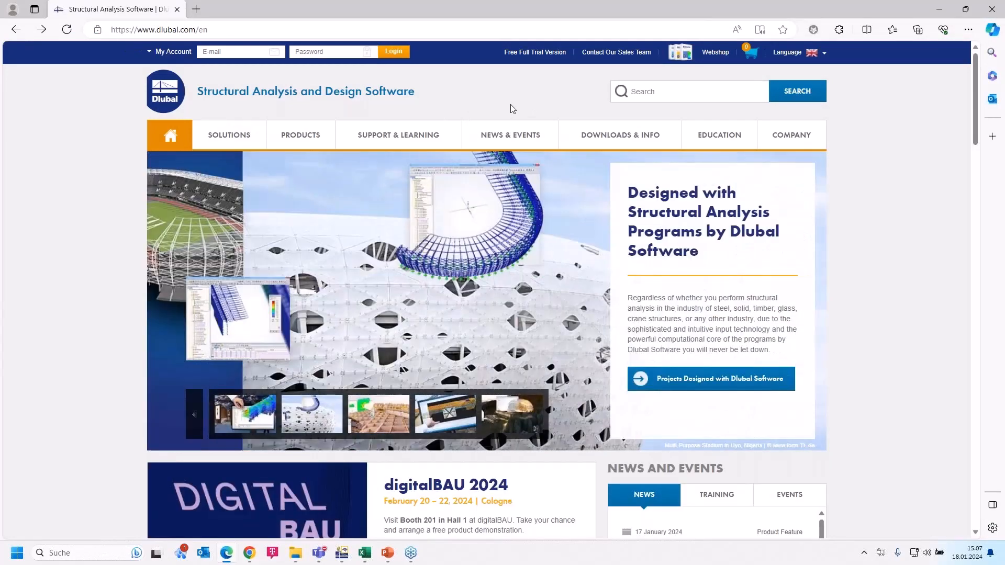
pyautogui.moveTo(508, 137)
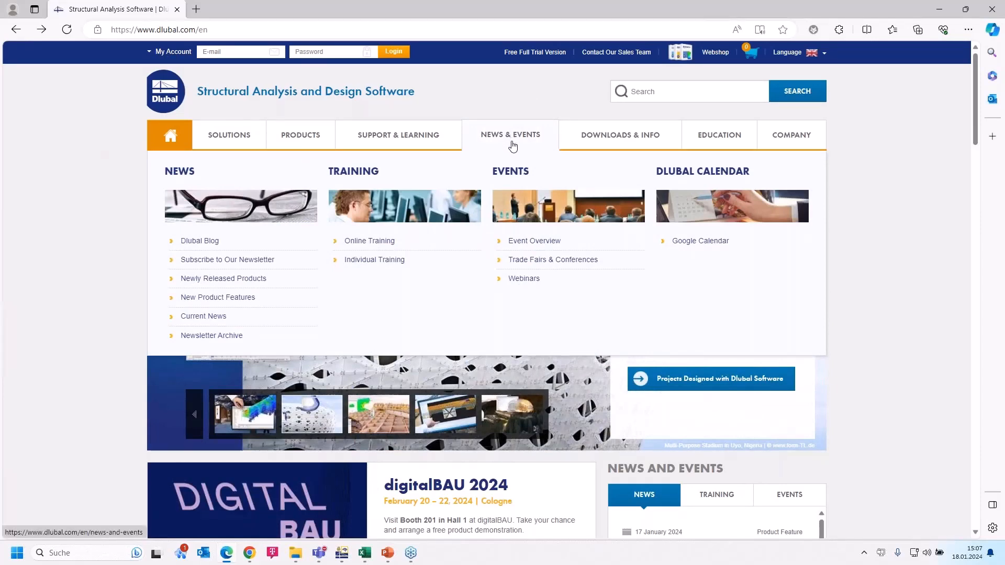
pyautogui.click(524, 279)
pyautogui.scroll(-8, 501, 265)
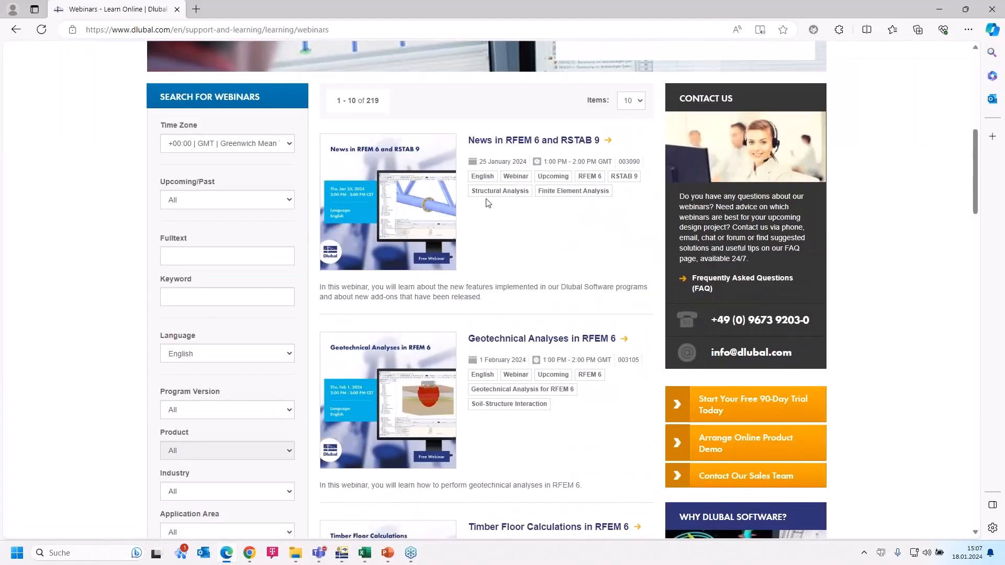
# Review the webinar list from the News in RFEM 6 and RSTAB 9 entry down to the Grasshopper - RFEM 6 entry
pyautogui.scroll(-2, 506, 246)
pyautogui.scroll(-3, 506, 246)
pyautogui.scroll(6, 506, 245)
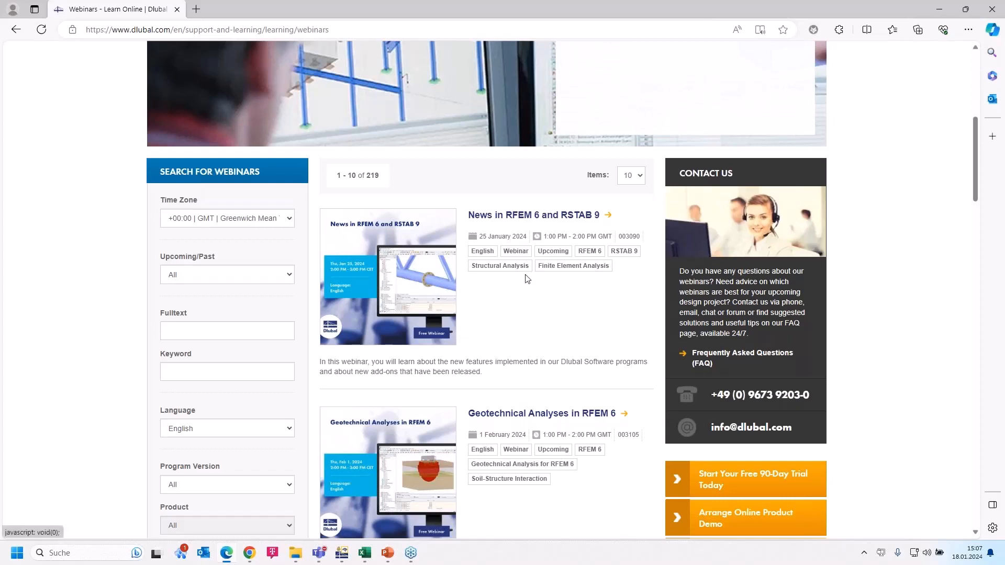
pyautogui.scroll(-3, 525, 273)
pyautogui.scroll(-1, 526, 281)
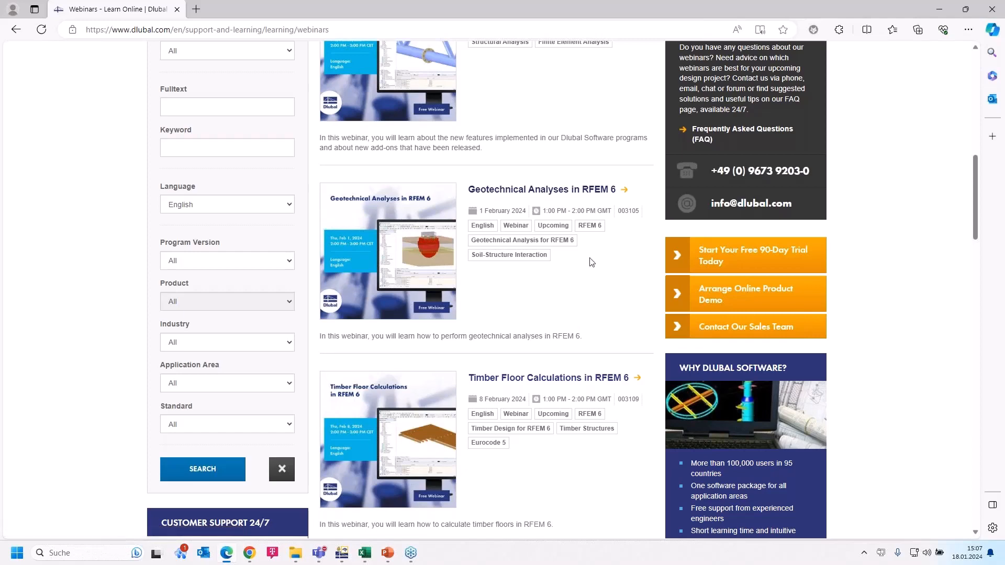
pyautogui.scroll(-3, 590, 261)
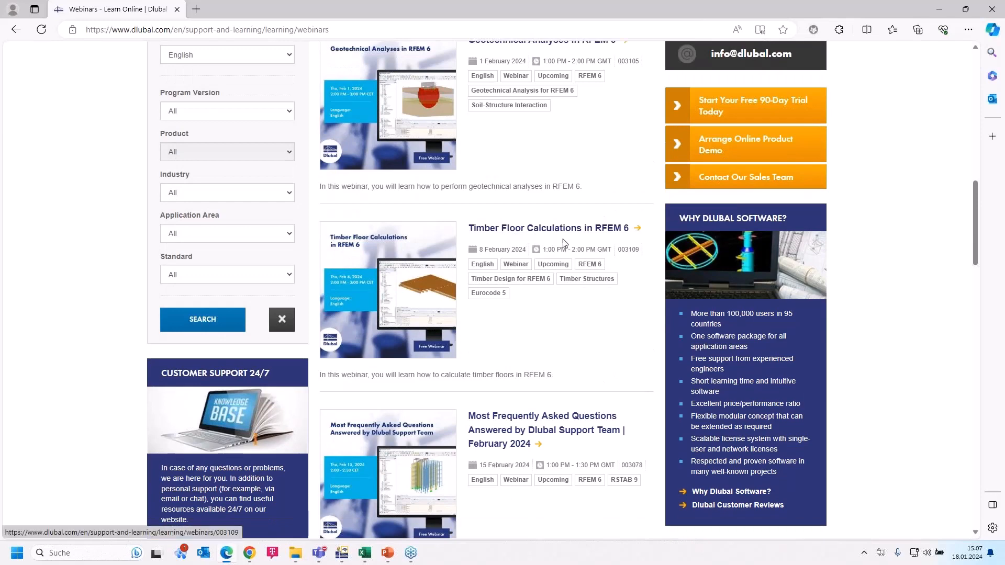
pyautogui.scroll(-3, 527, 238)
pyautogui.scroll(-1, 518, 218)
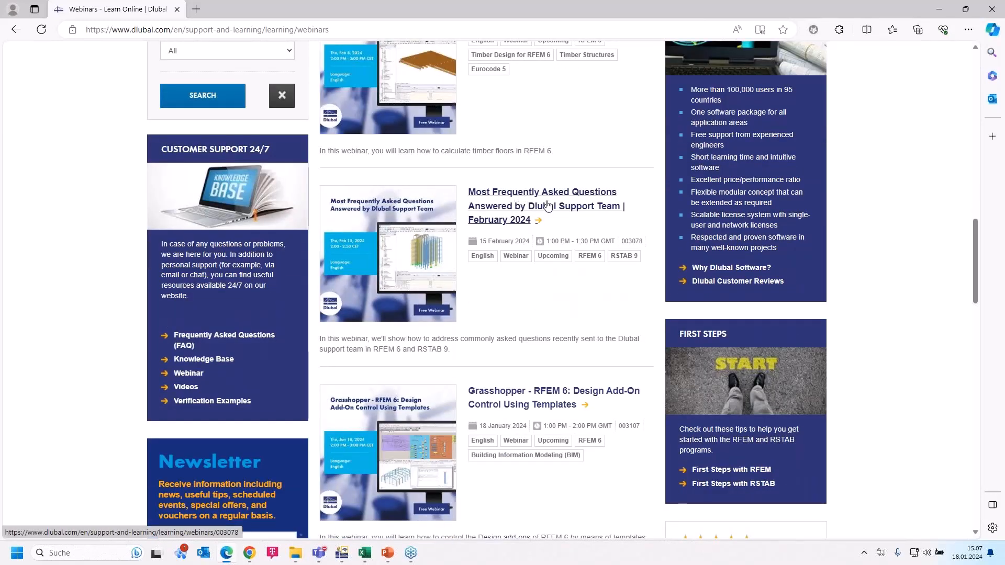
pyautogui.scroll(-4, 578, 230)
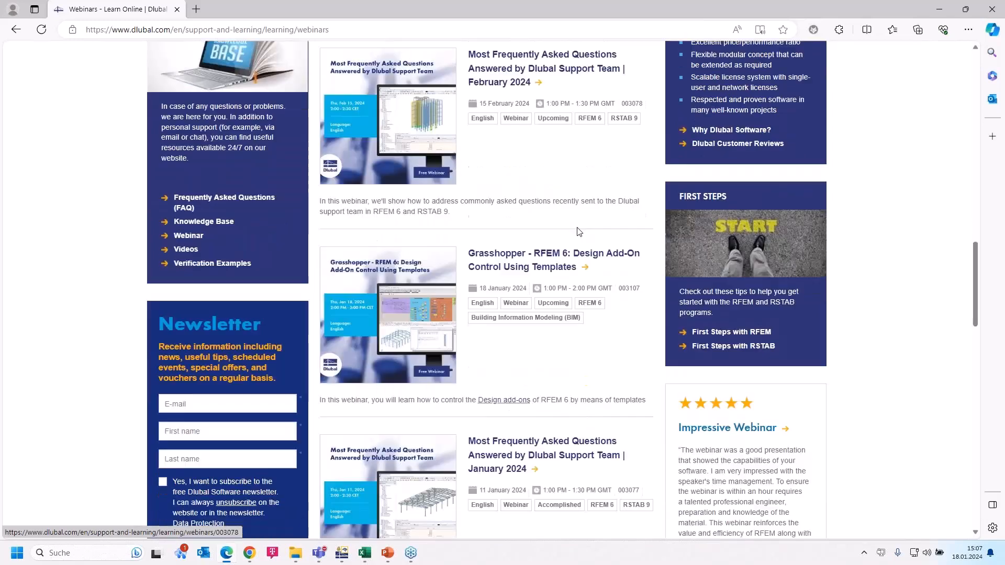
pyautogui.scroll(3, 581, 219)
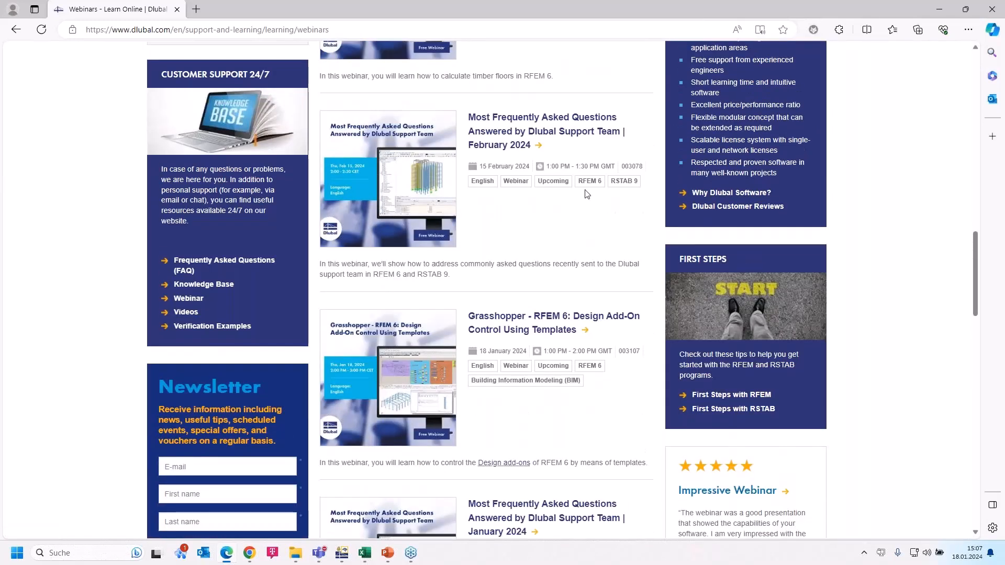
pyautogui.scroll(-3, 587, 194)
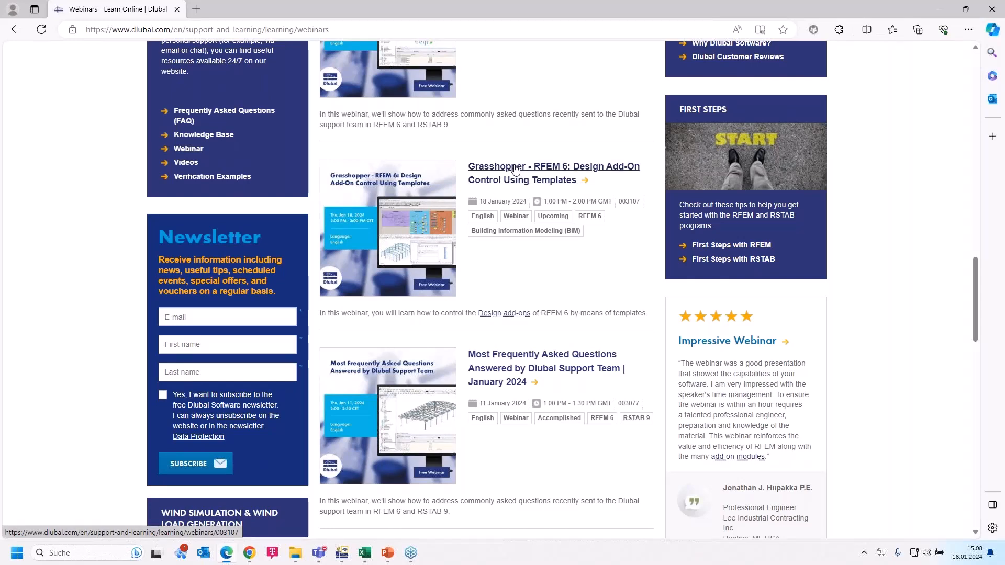
# Open the Grasshopper - RFEM 6: Design Add-On Control Using Templates webinar page and examine its recording, Downloads and Models to Download sections
pyautogui.click(515, 168)
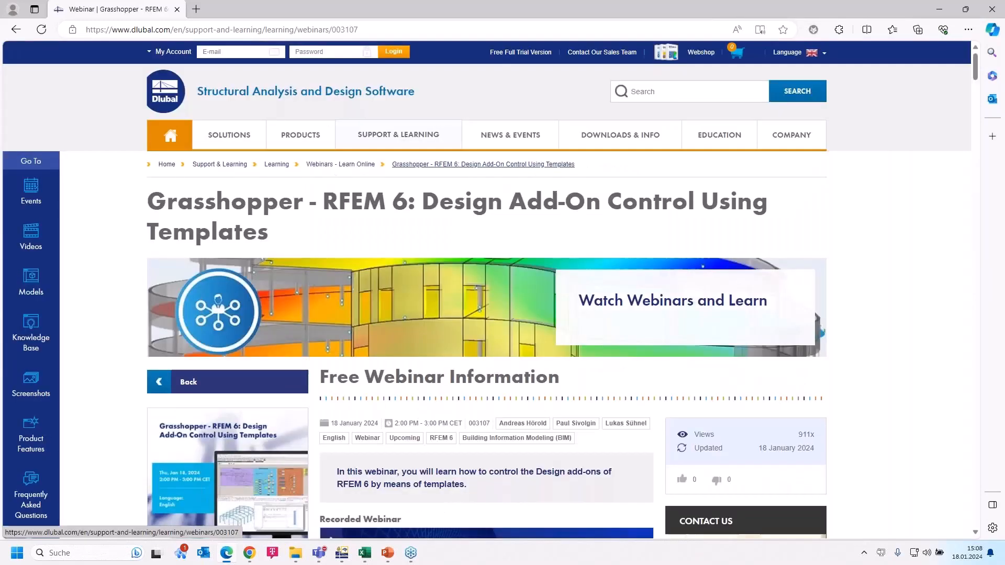
pyautogui.scroll(-3, 470, 205)
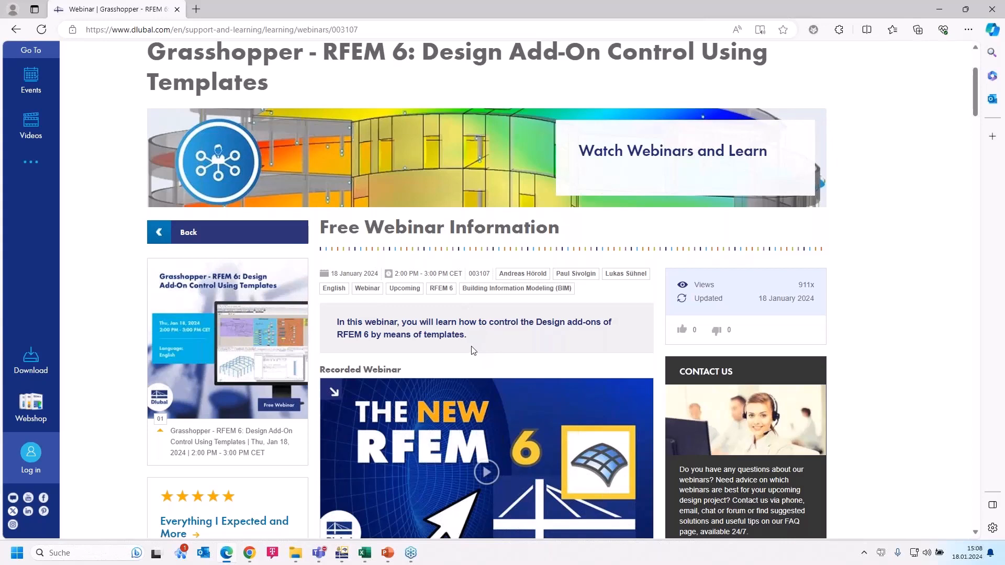
pyautogui.scroll(-4, 472, 345)
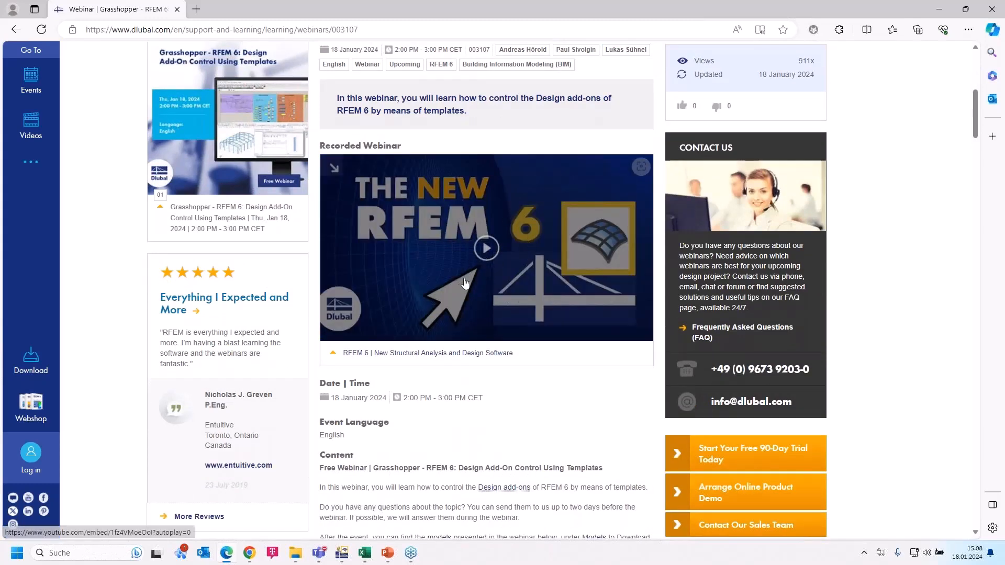
pyautogui.scroll(-1, 468, 277)
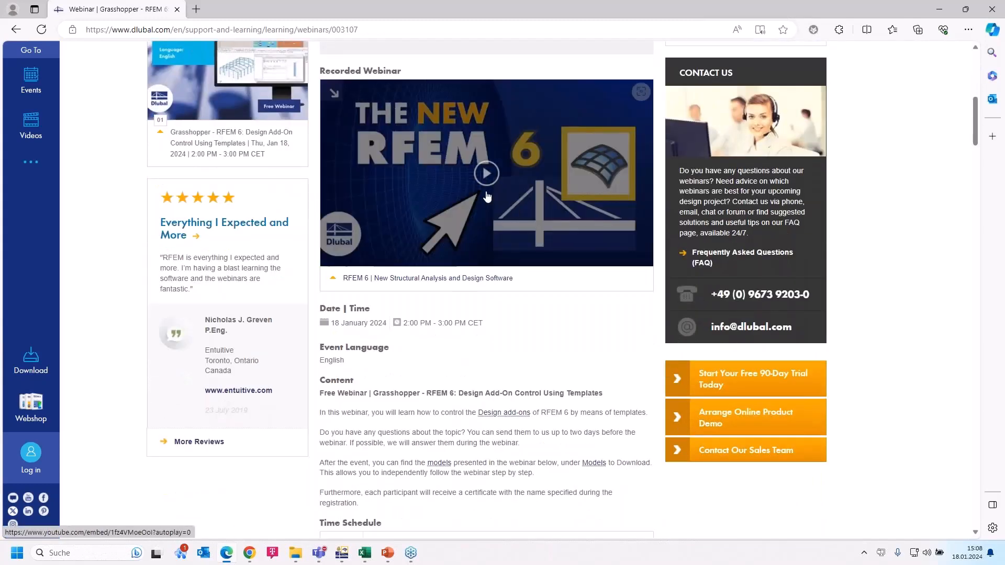
pyautogui.scroll(-6, 486, 196)
pyautogui.scroll(-7, 486, 196)
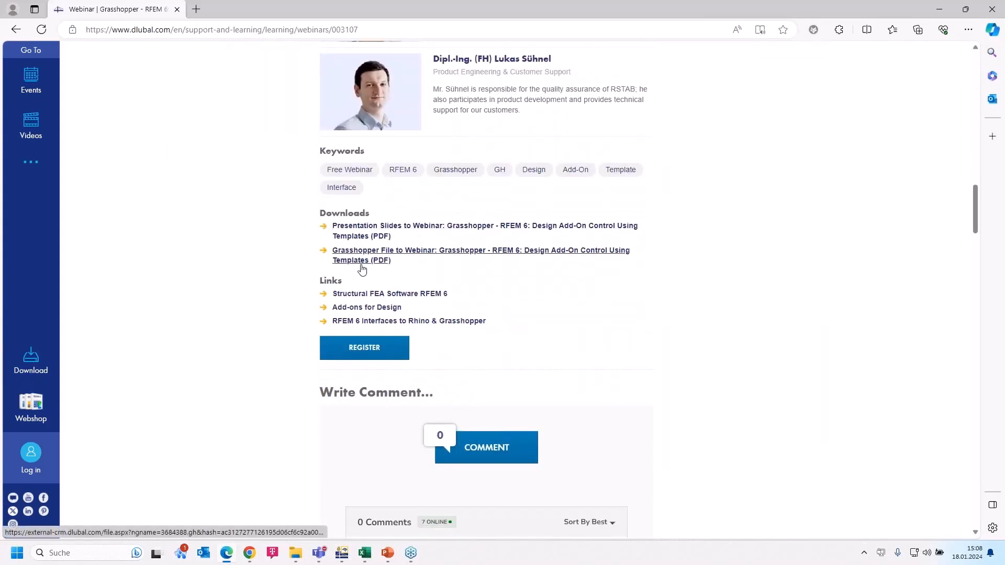
pyautogui.scroll(-1, 366, 264)
pyautogui.scroll(-14, 367, 268)
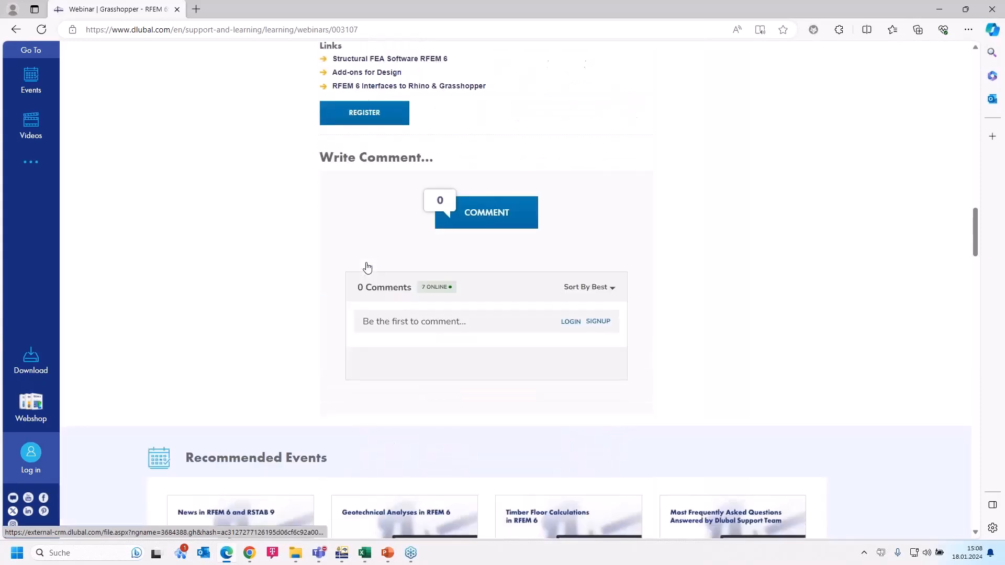
pyautogui.scroll(-3, 226, 314)
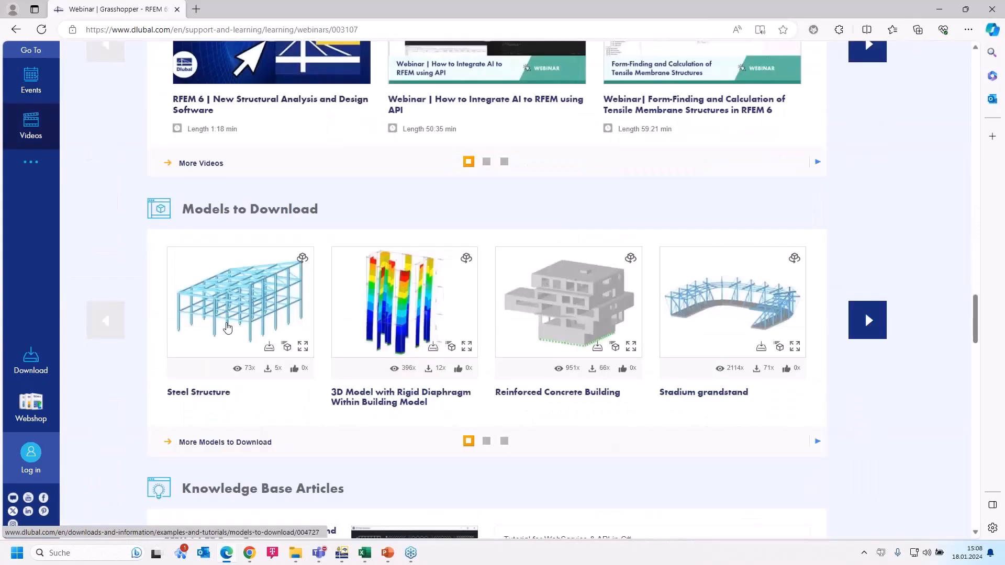